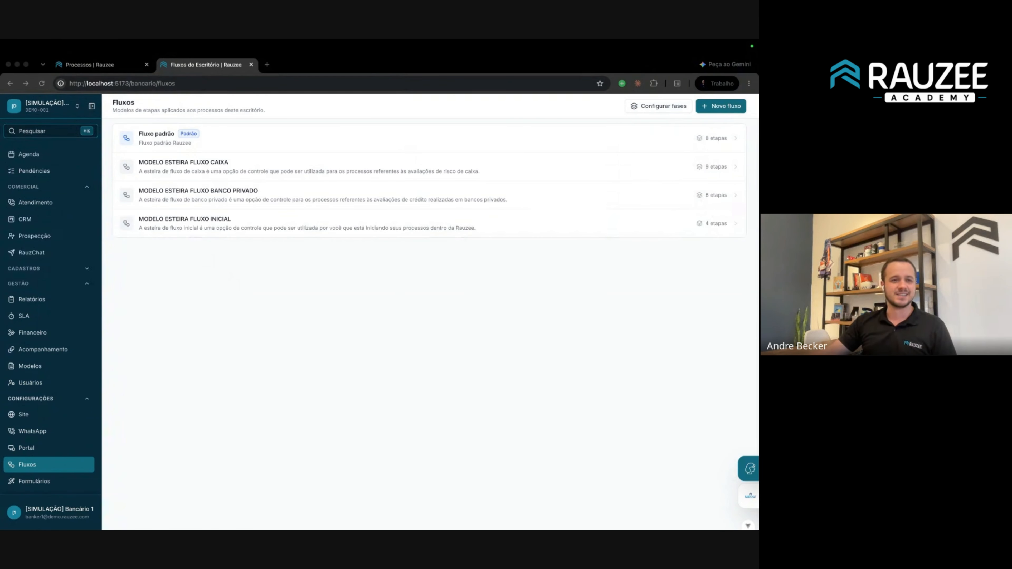
Open and reload the Painel dashboard for August 2026: 44 processes, R$ 8.480.000,00 approved.
scroll(44, 164, up, 5)
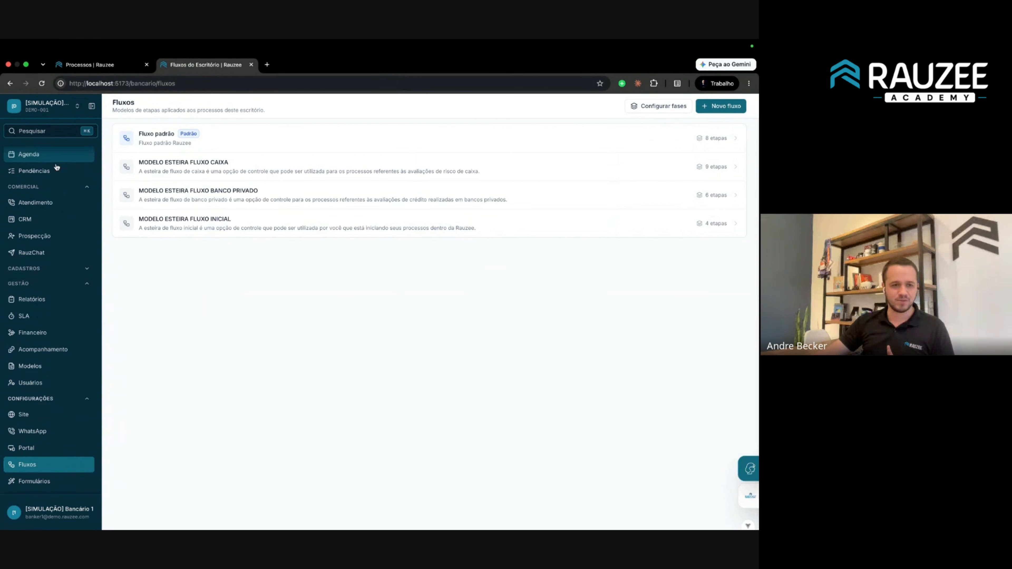
click(34, 153)
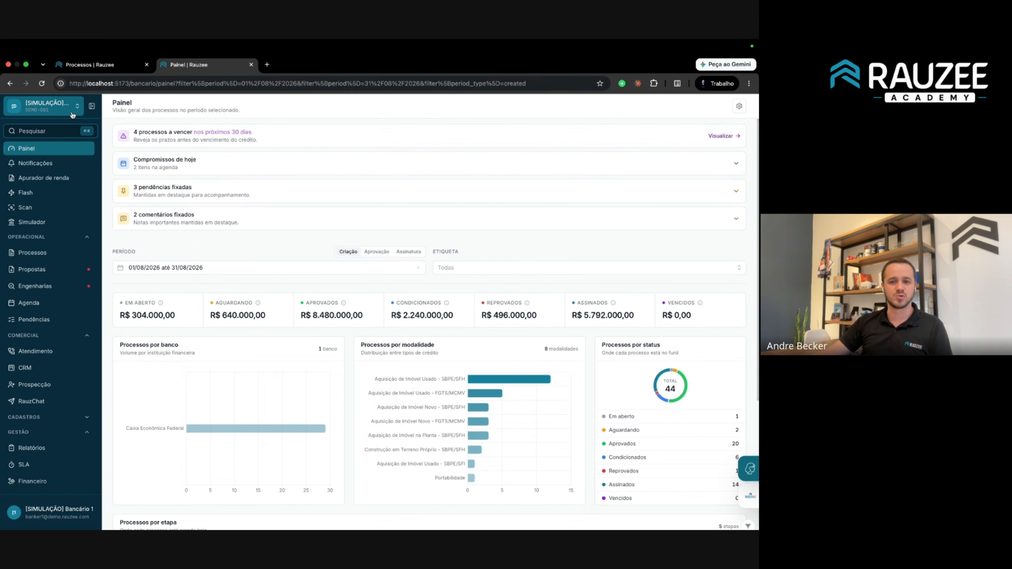
click(42, 84)
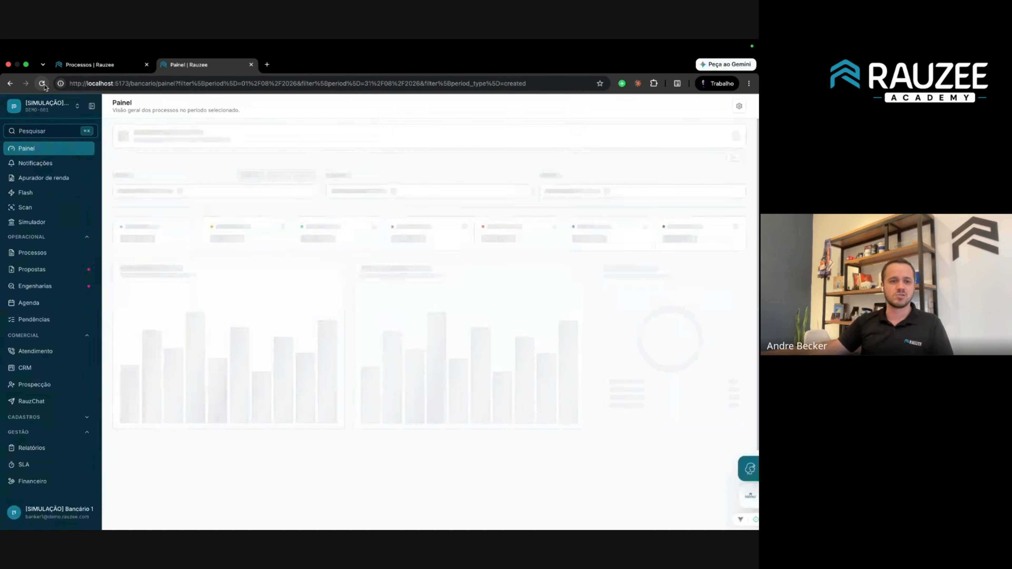
click(56, 510)
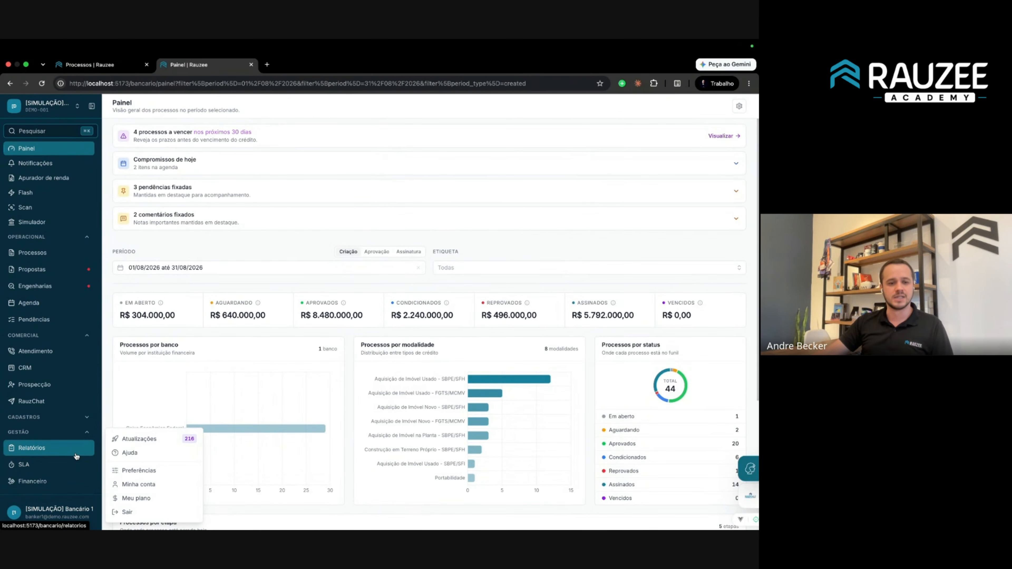
scroll(47, 384, down, 4)
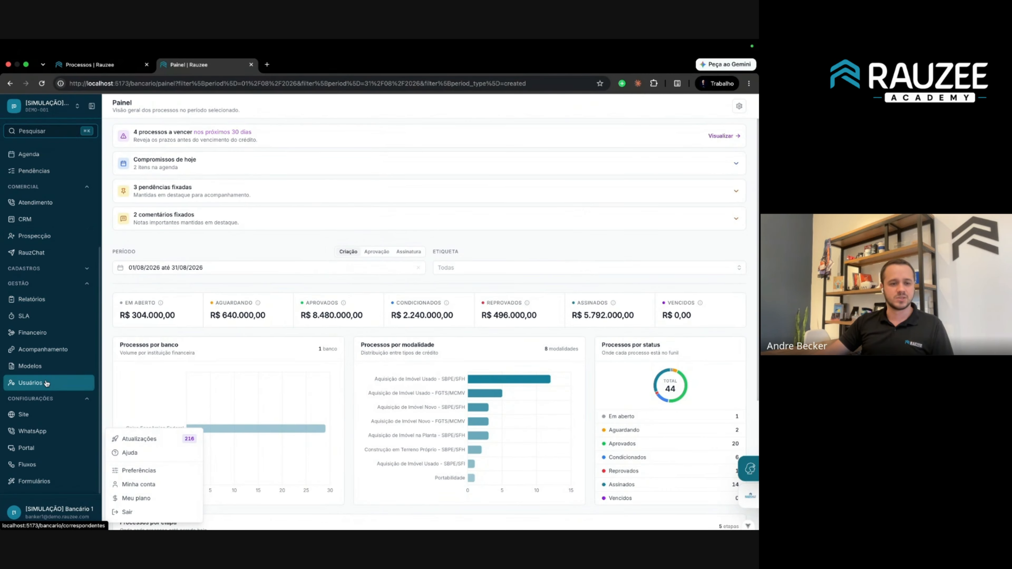
click(40, 384)
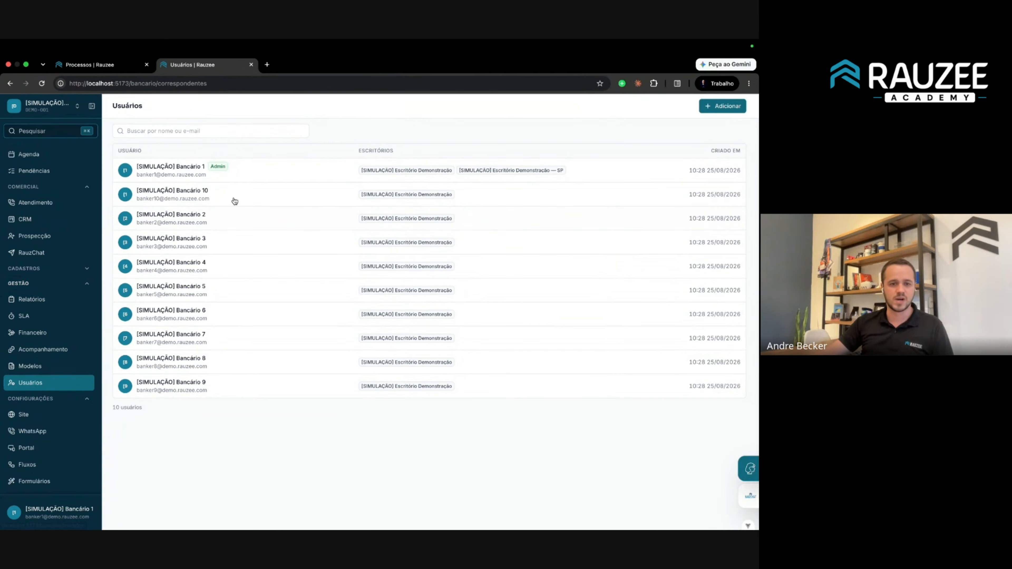
drag(118, 149, 387, 403)
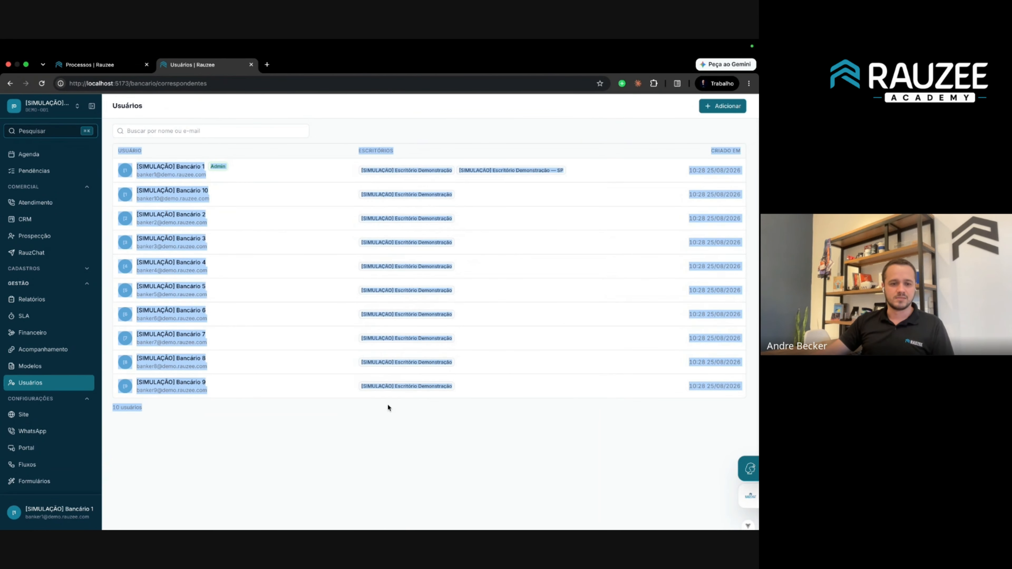
click(385, 425)
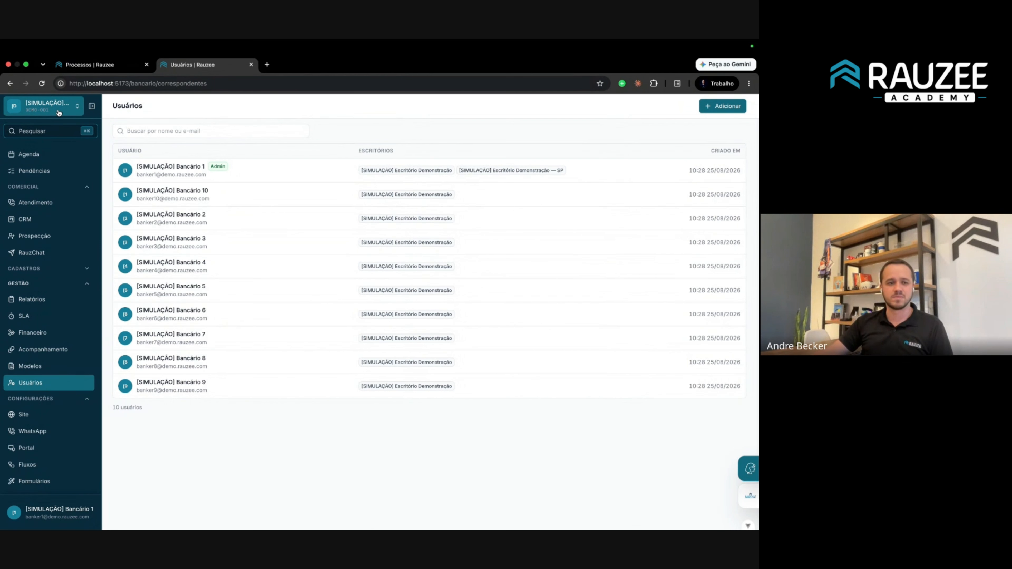
click(41, 106)
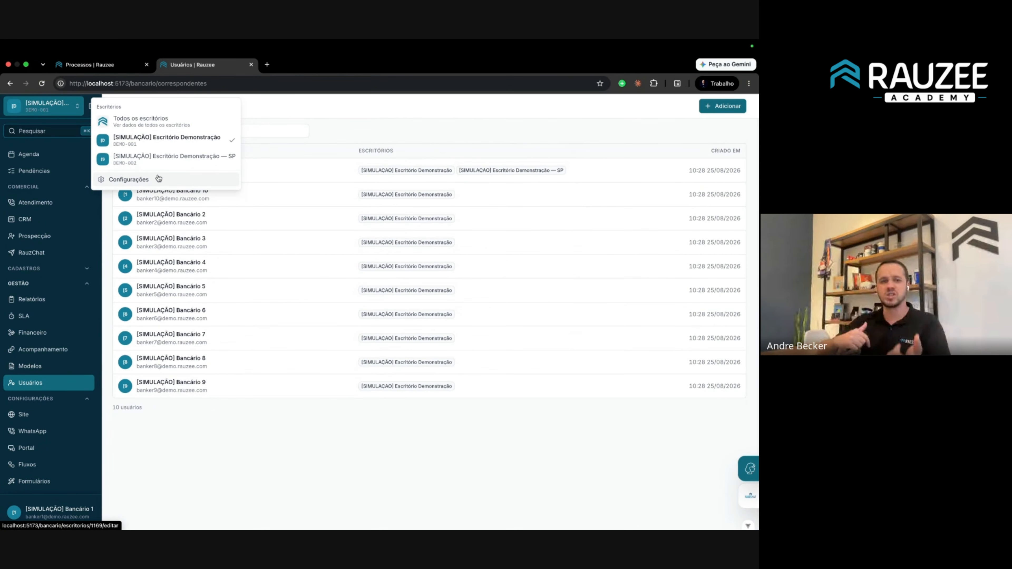
click(172, 162)
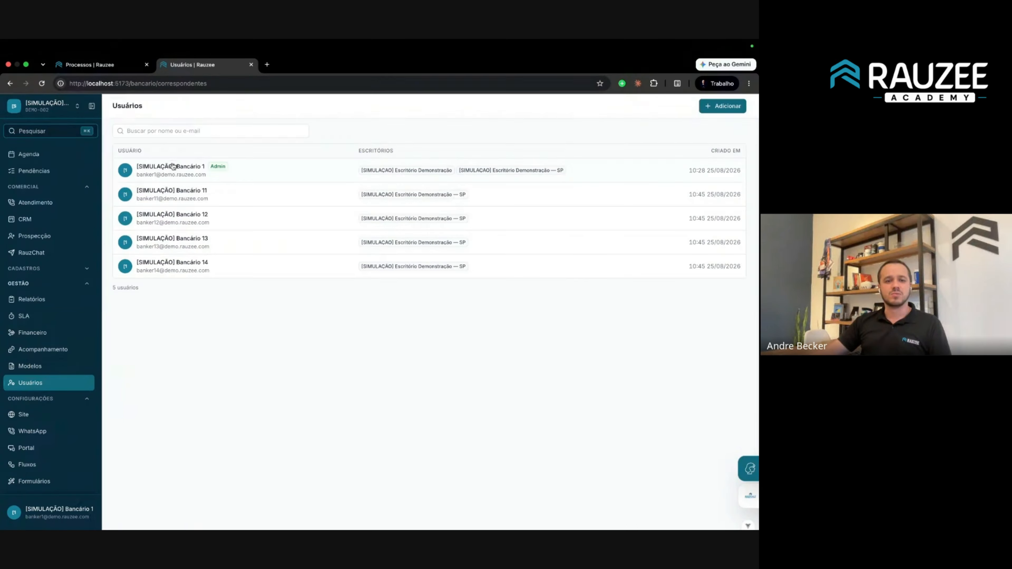
click(46, 105)
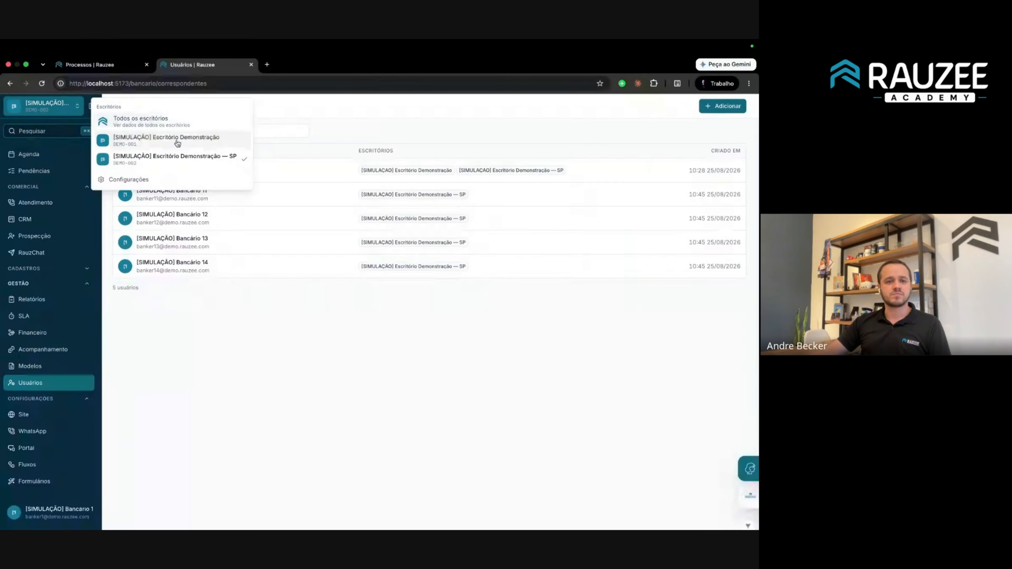
click(175, 140)
click(48, 106)
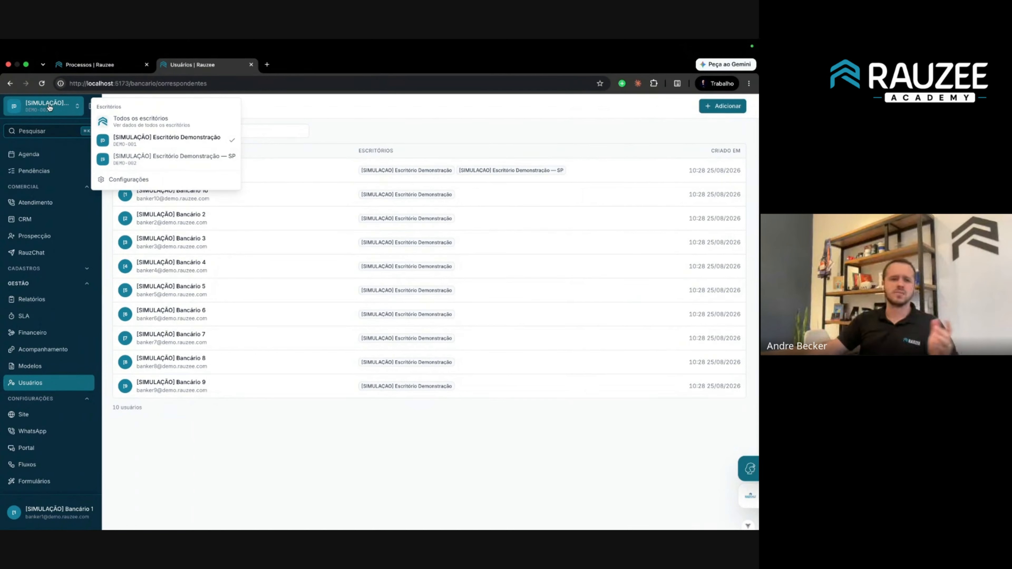
scroll(36, 167, up, 4)
Open the Processos board and switch it to the SP office.
click(35, 147)
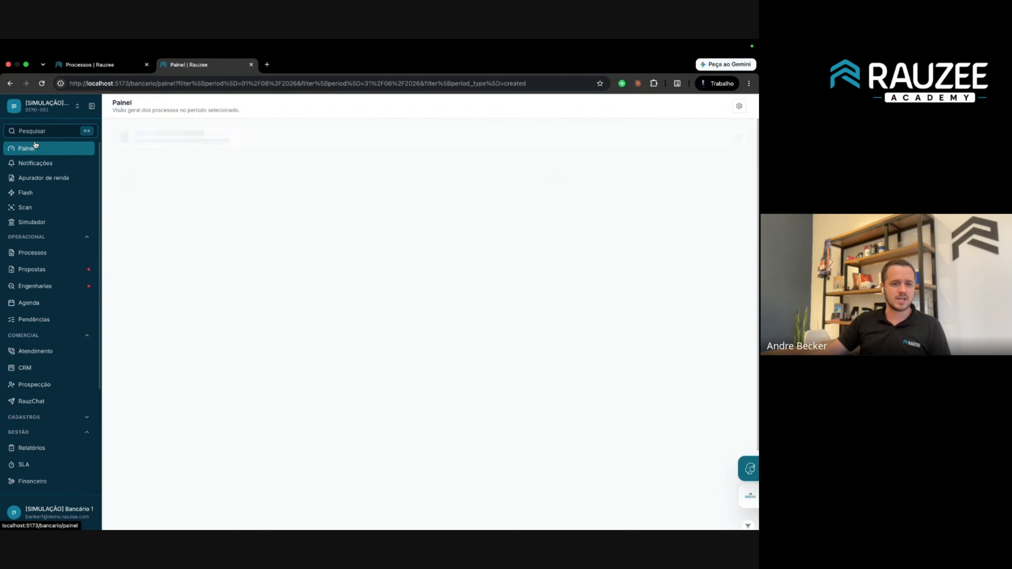
click(36, 253)
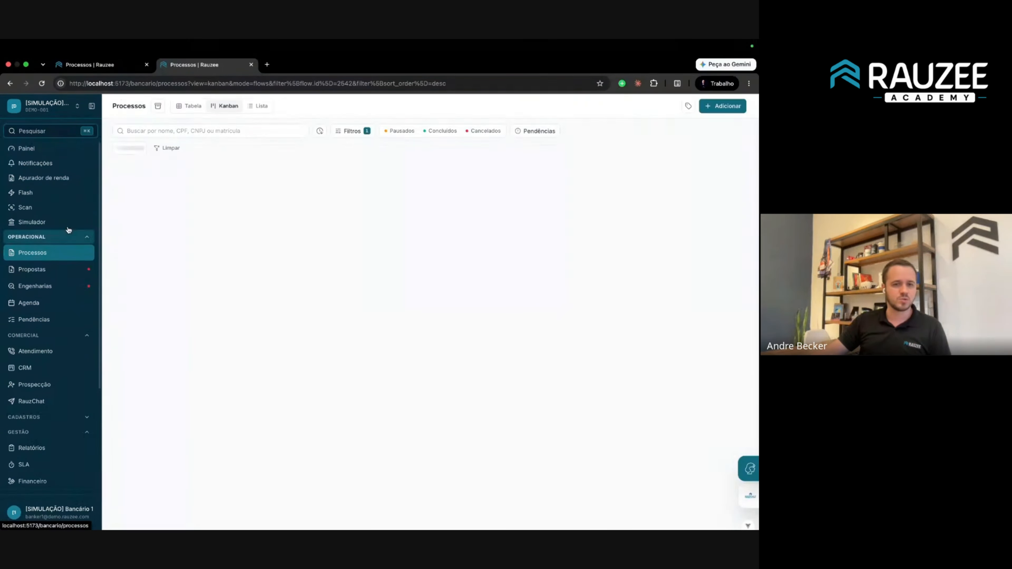
click(74, 110)
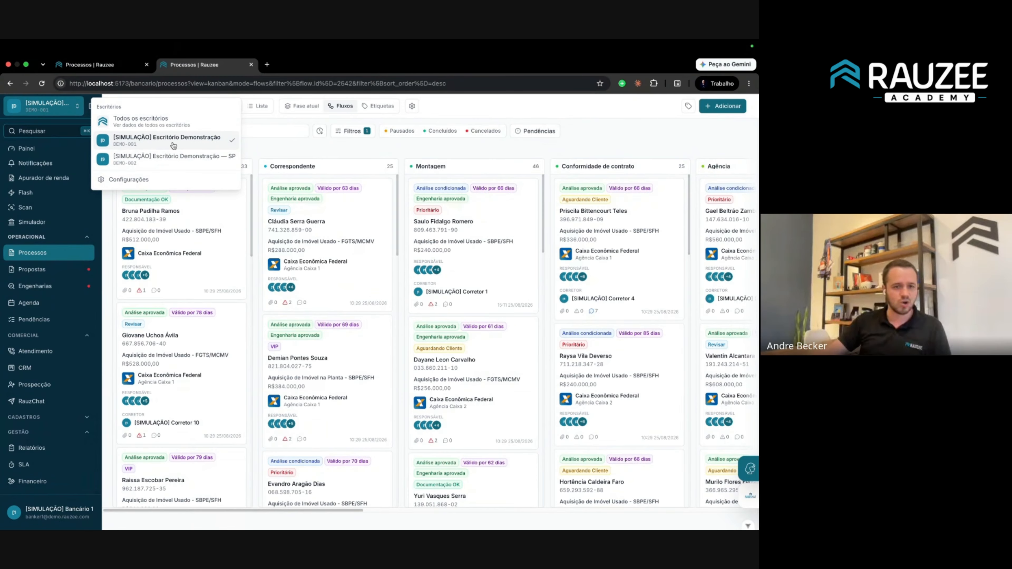
click(215, 160)
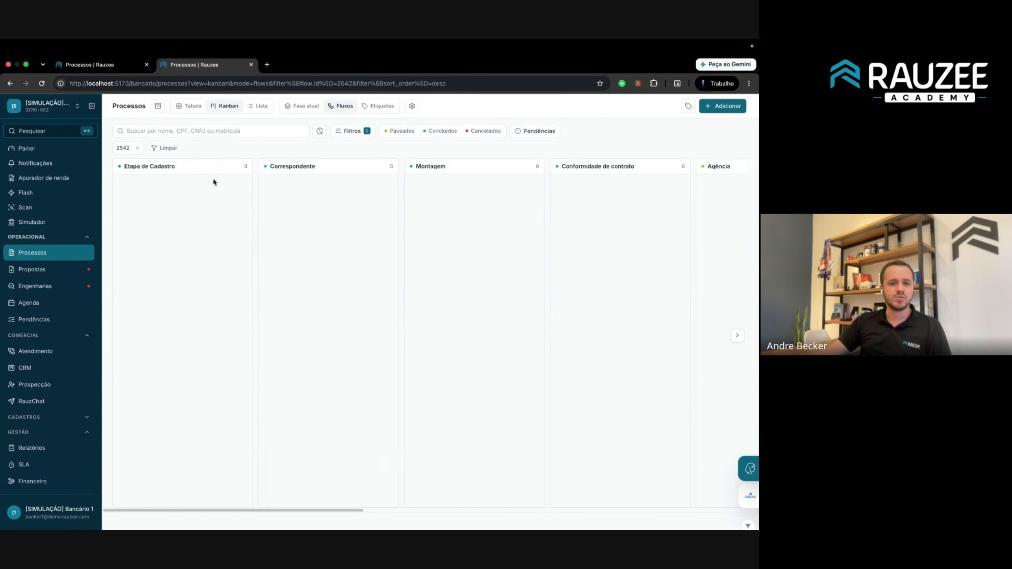
Try the Tabela and Kanban views, the Pendências filter and Fase atual grouping, ending on the table.
click(184, 109)
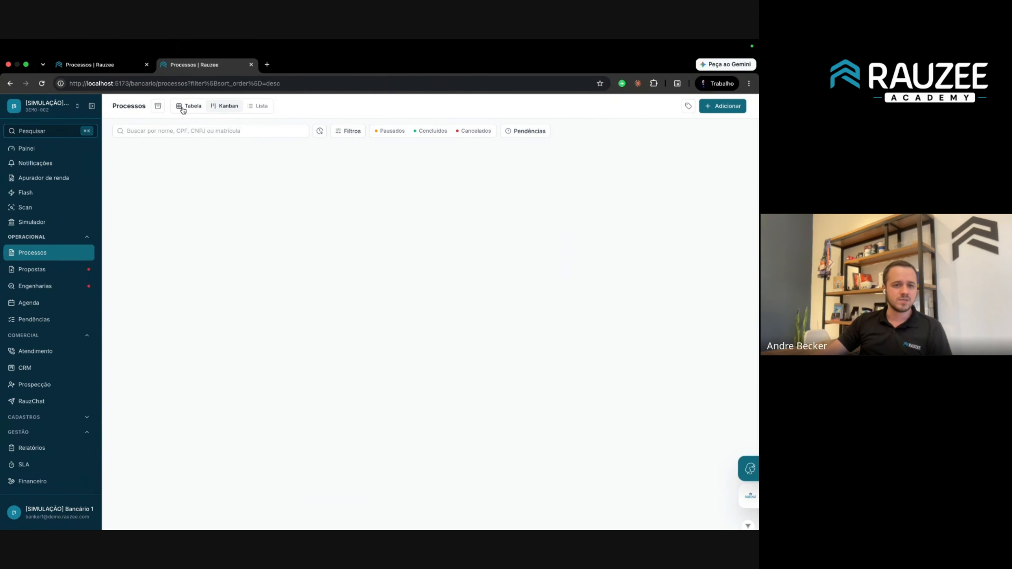
click(222, 112)
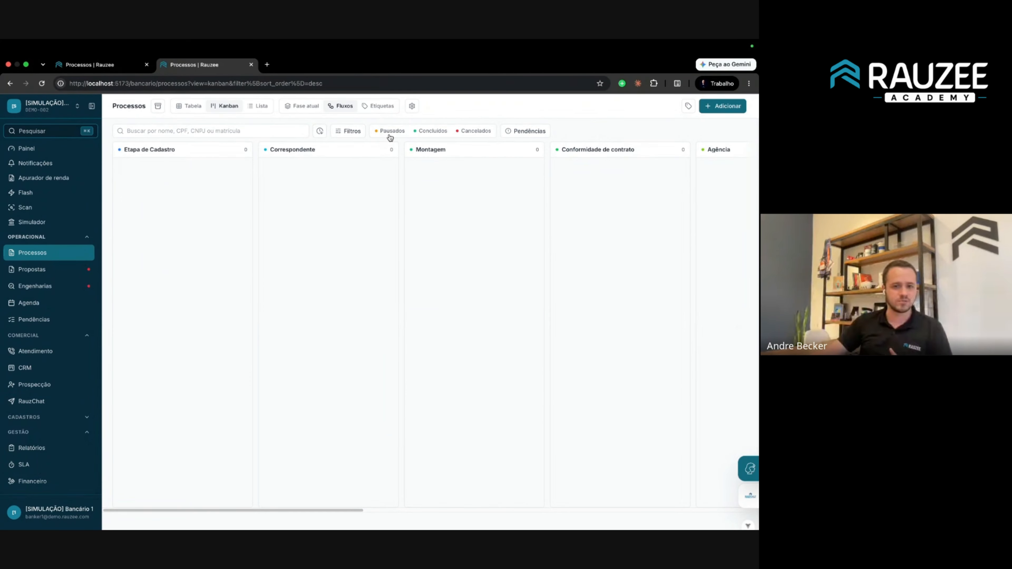
click(525, 136)
click(297, 112)
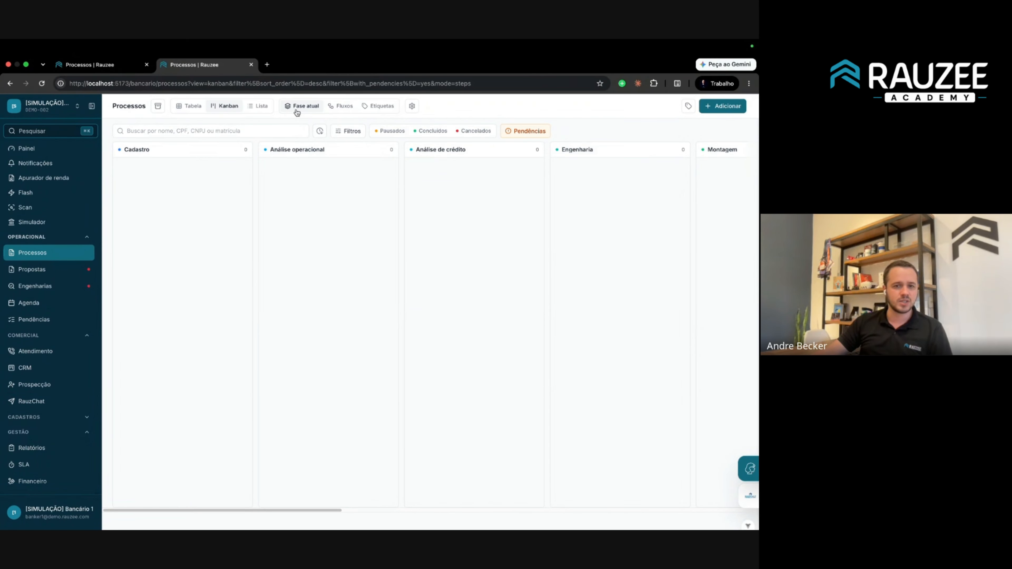
click(193, 109)
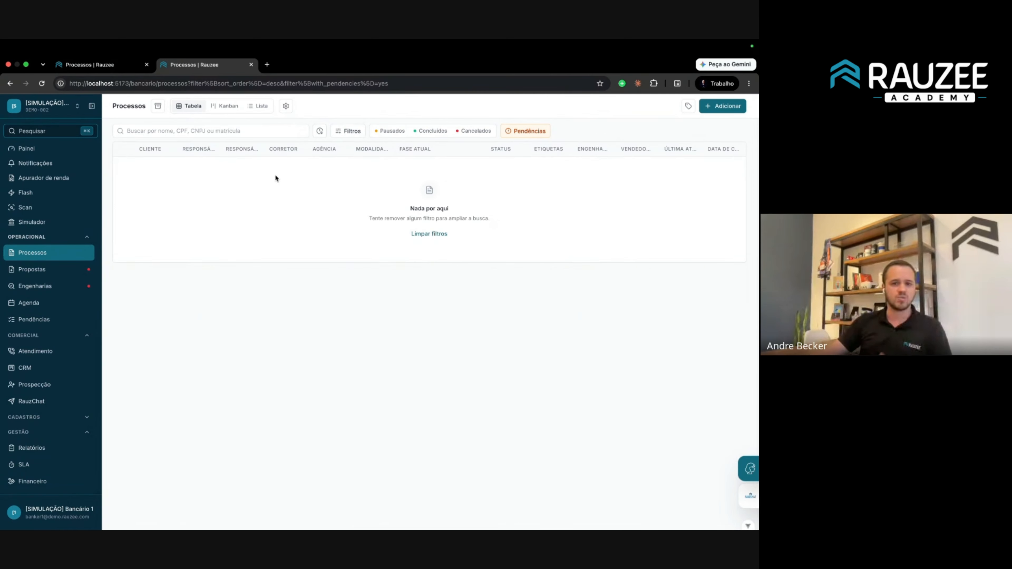
click(544, 138)
scroll(330, 253, down, 3)
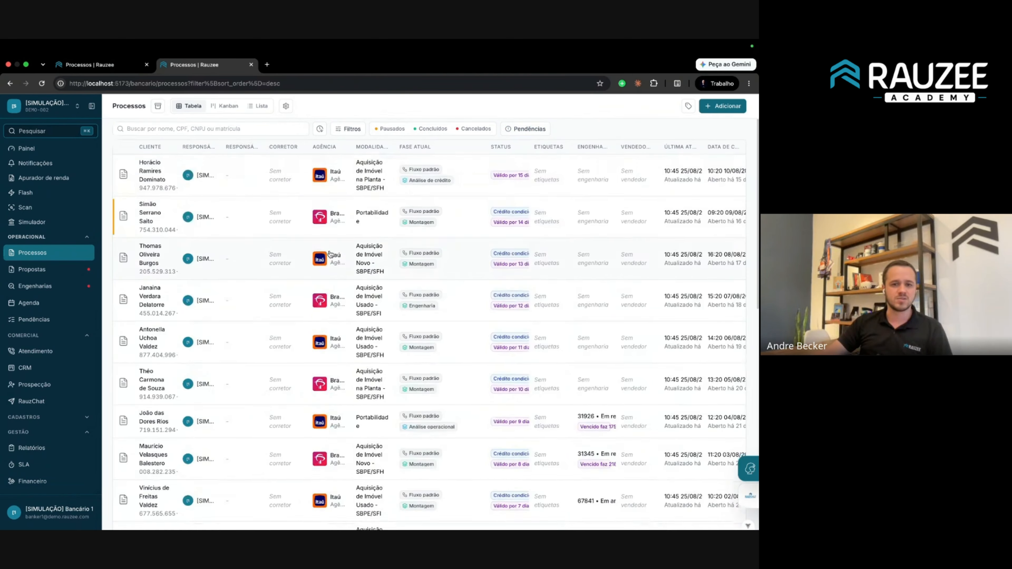
scroll(330, 254, down, 10)
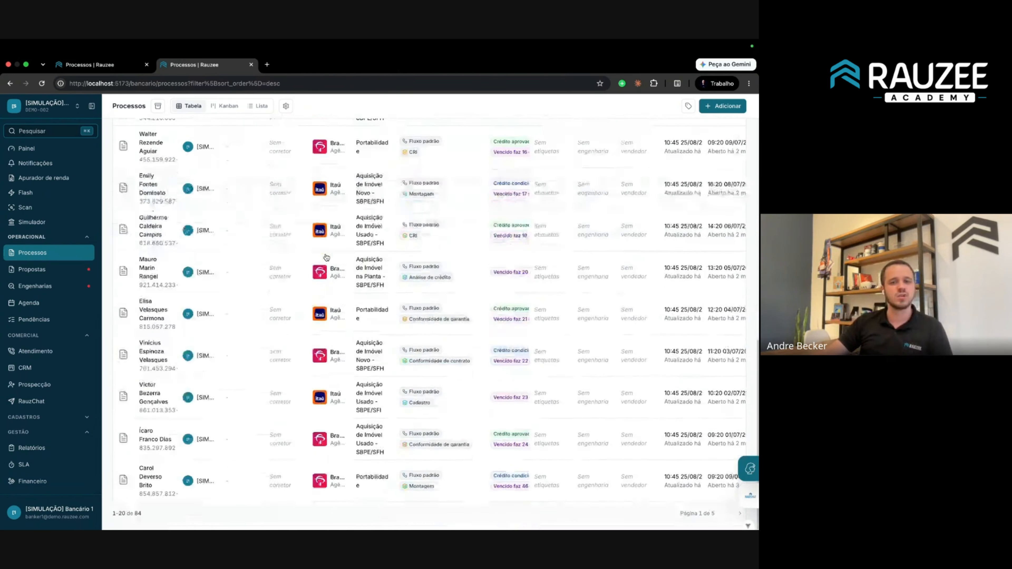
scroll(139, 239, up, 15)
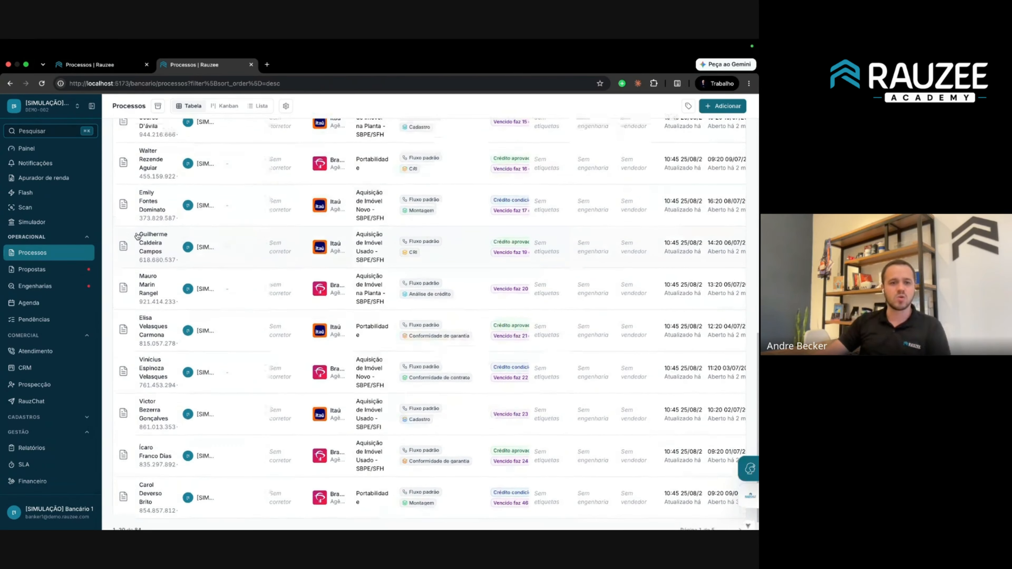
Show processes from Todos os escritórios, then return to the Painel.
click(73, 112)
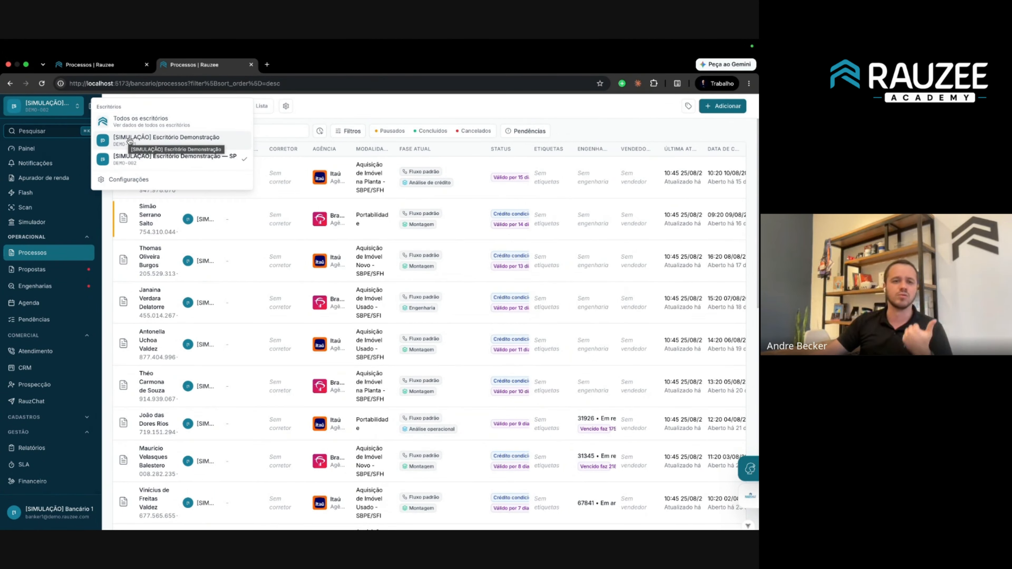
click(114, 122)
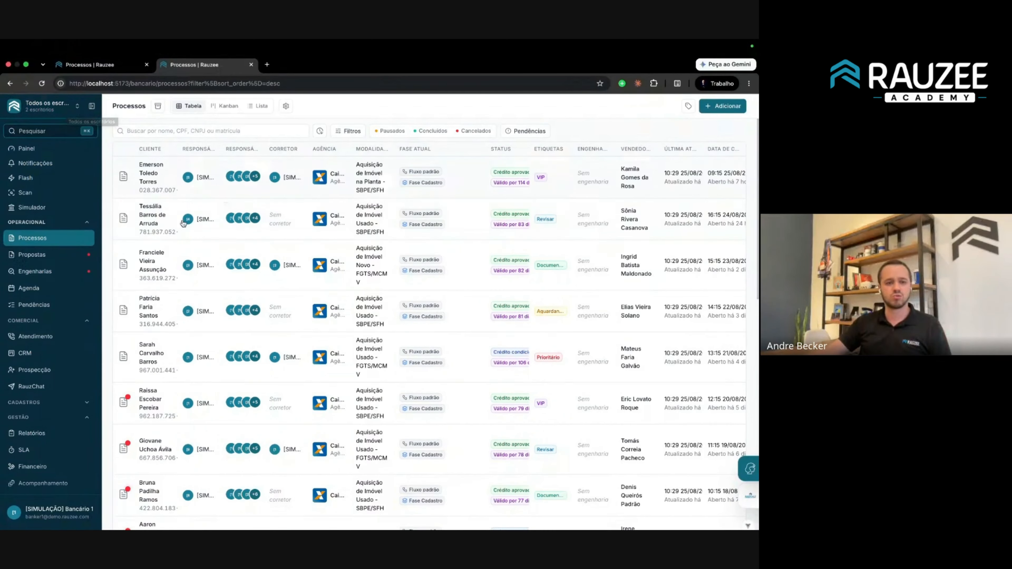
click(71, 149)
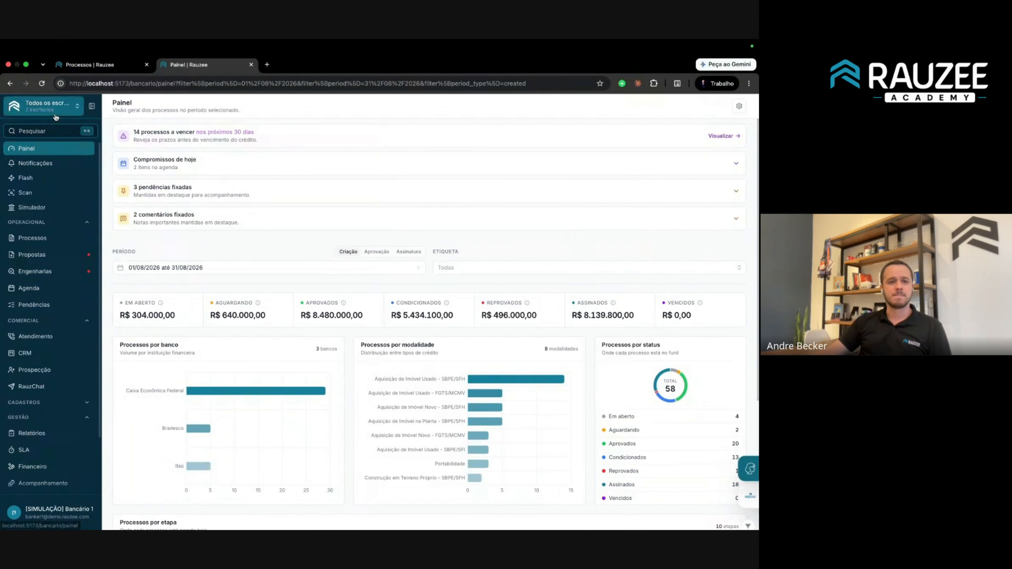
Switch the Painel to Escritório Demonstração, then to the SP office, for 01/08/2026–31/08/2026.
click(47, 106)
click(109, 143)
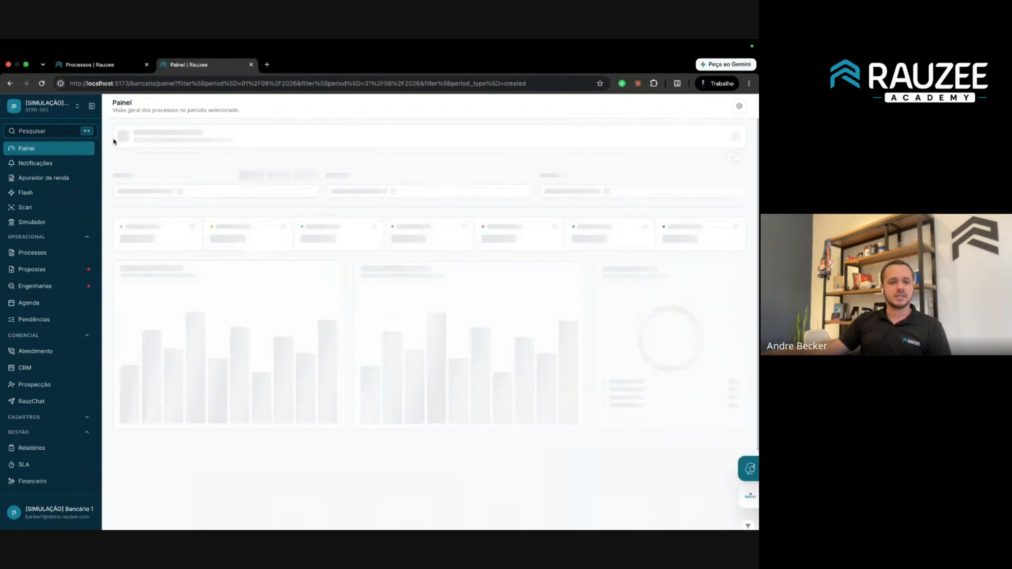
click(43, 108)
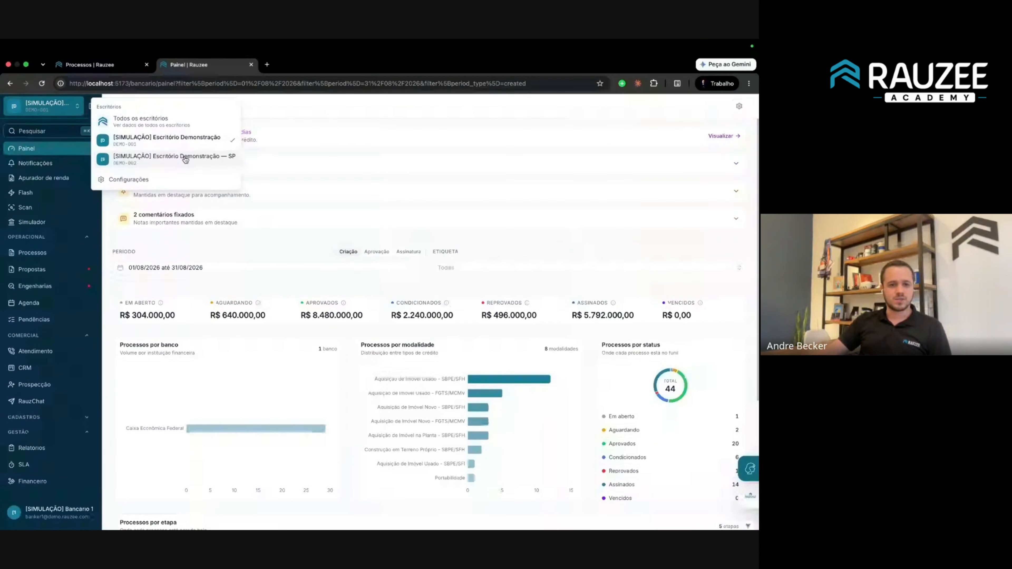
click(183, 159)
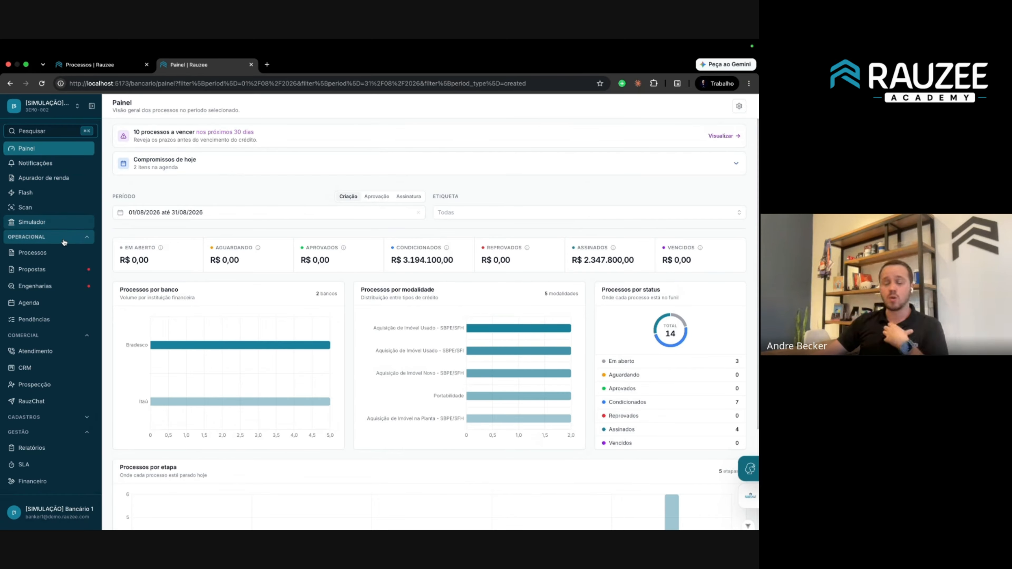
scroll(62, 276, down, 5)
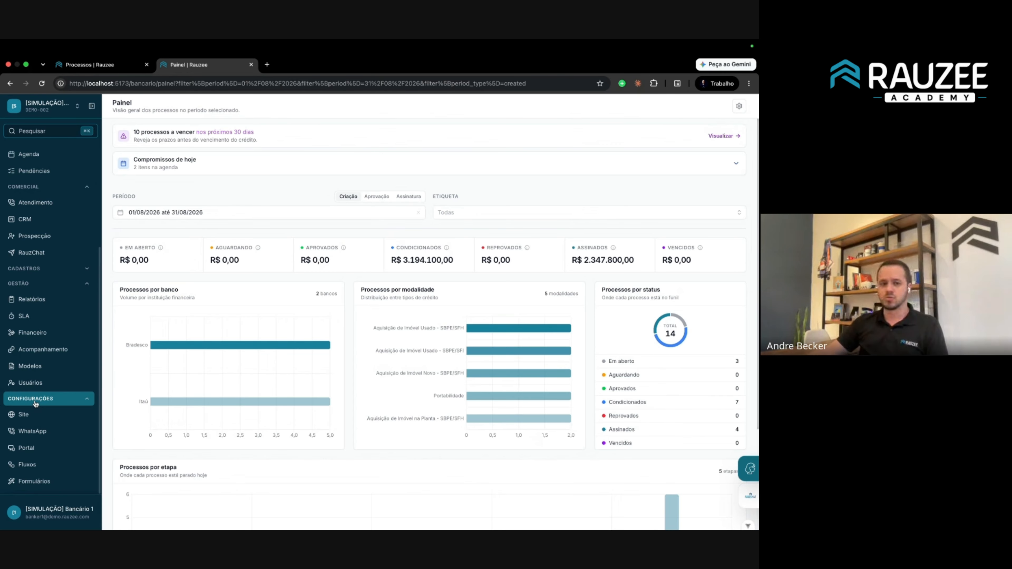
Open the Usuários list and attempt to add a user, dismissing the user-limit warning.
click(55, 382)
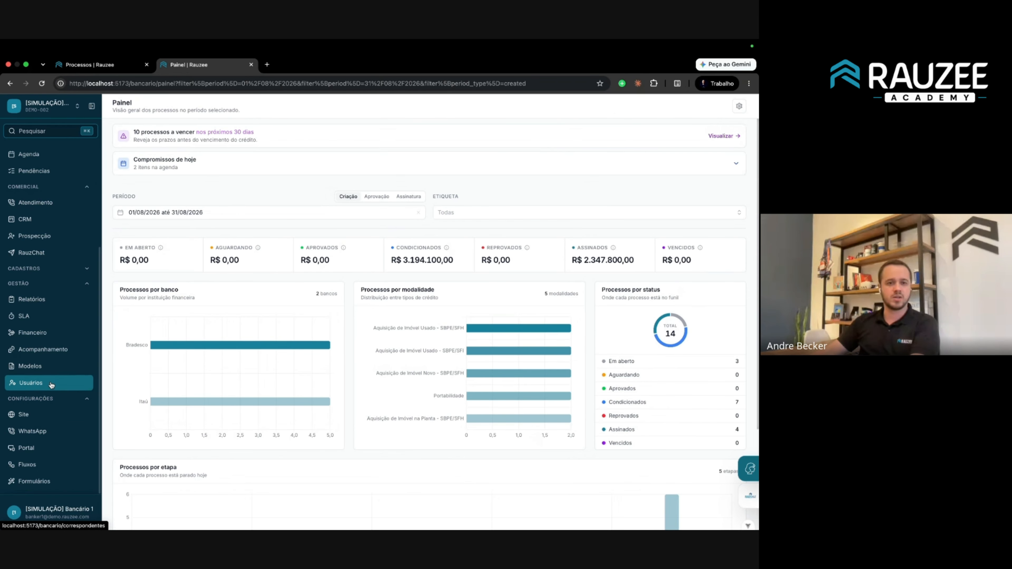
drag(126, 153, 301, 244)
click(260, 273)
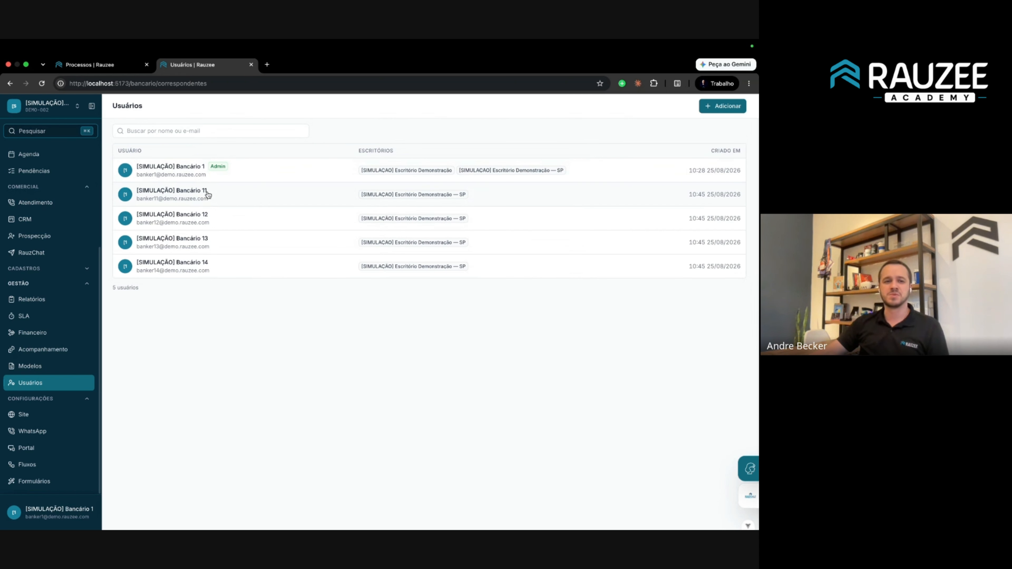
click(720, 108)
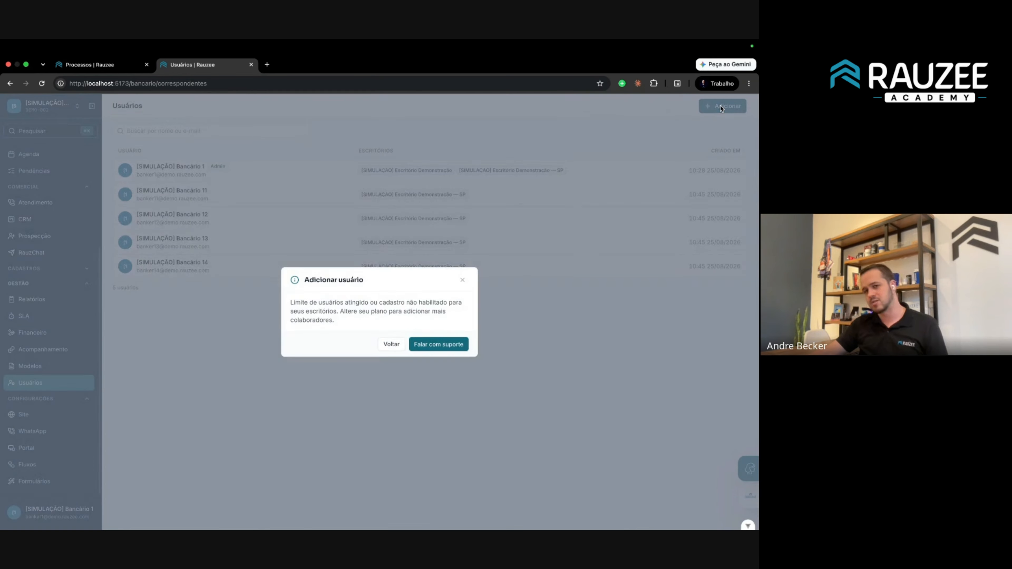
click(721, 107)
In the banker user's Funcionalidades, switch off Construtoras and Financeiro.
click(242, 221)
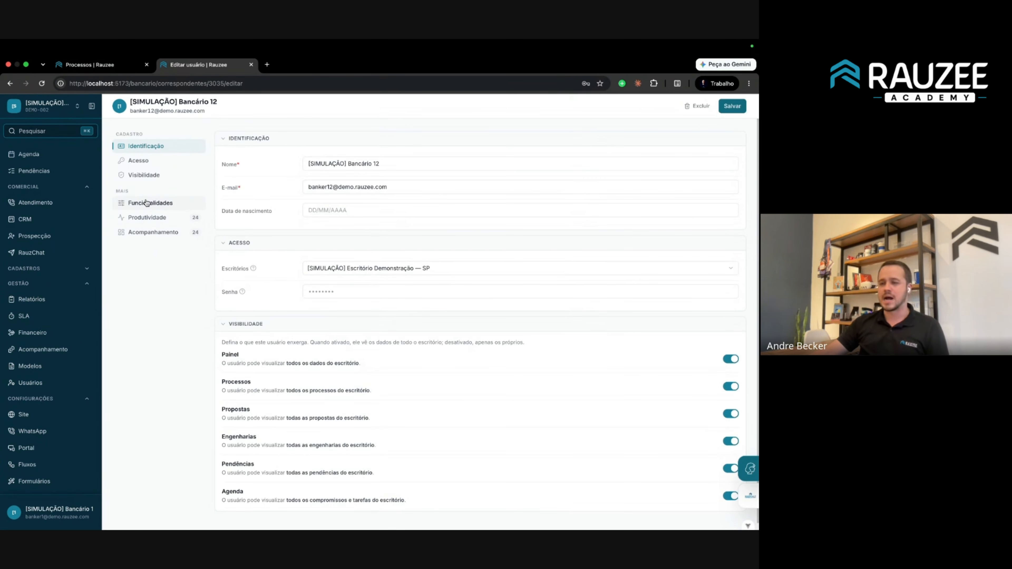
click(146, 202)
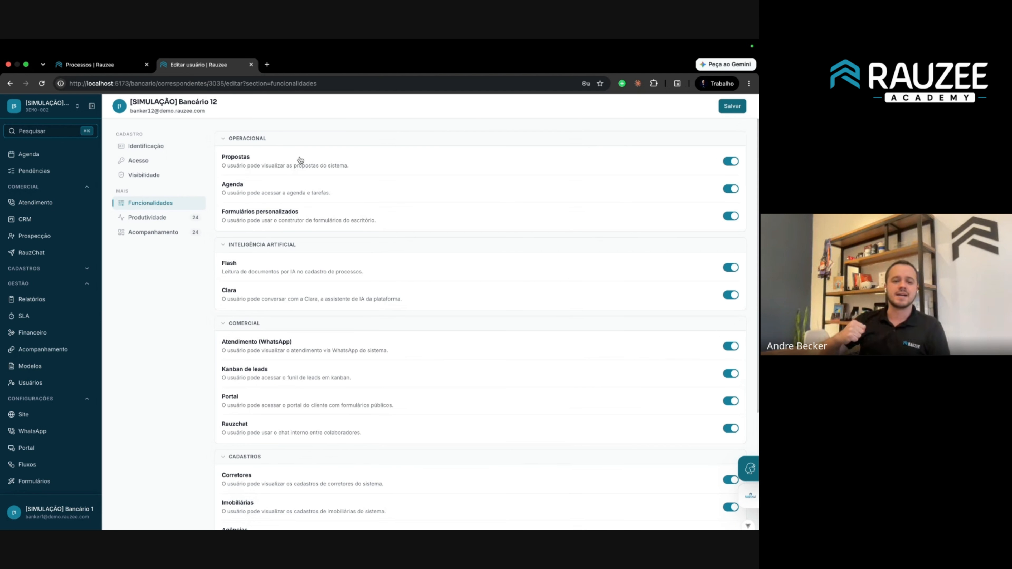
scroll(436, 394, down, 4)
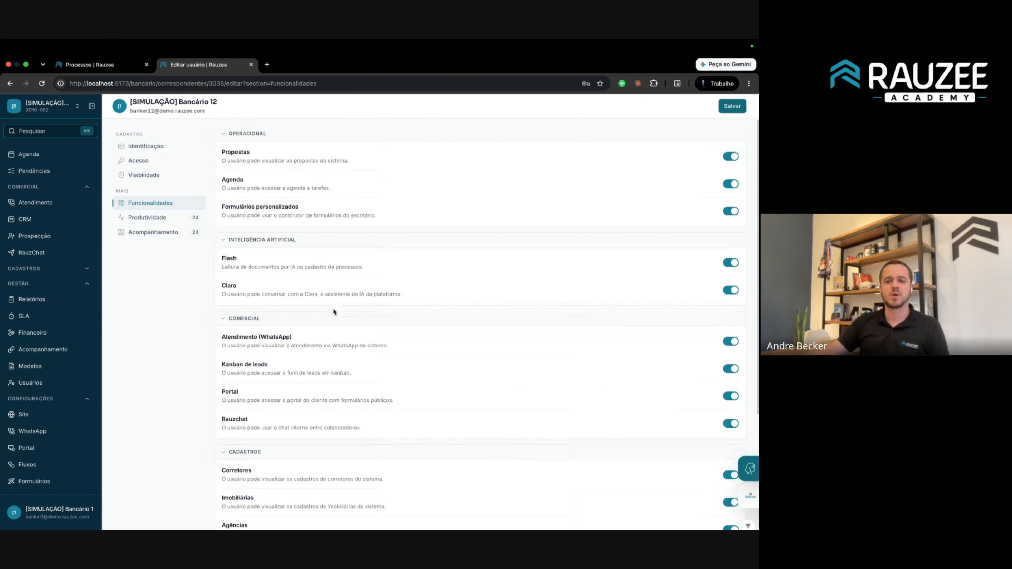
click(725, 504)
click(725, 454)
click(725, 506)
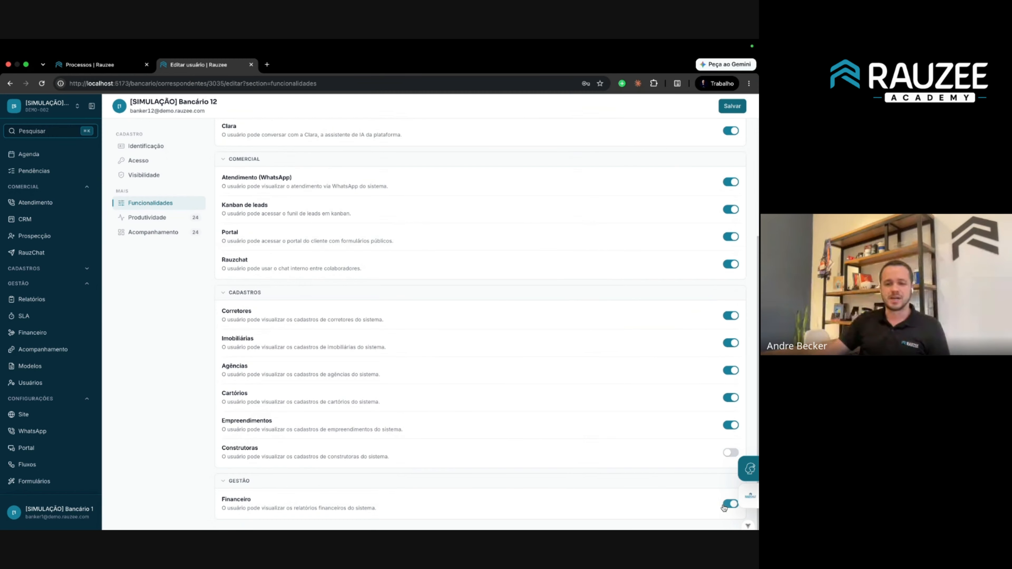
click(730, 508)
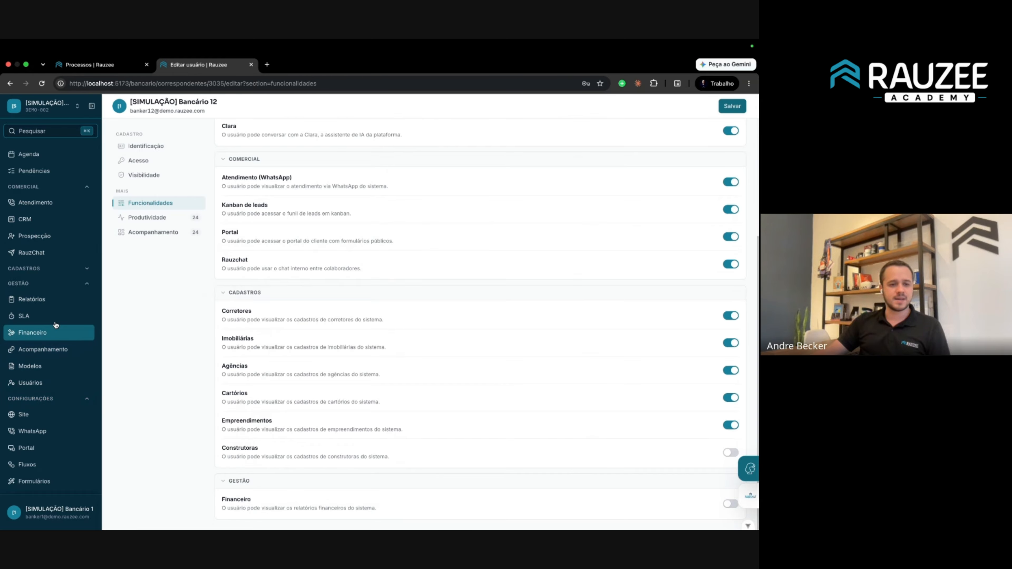
Collapse the Gestão, Operacional and Comercial sidebar sections and open the account menu.
click(36, 283)
click(46, 189)
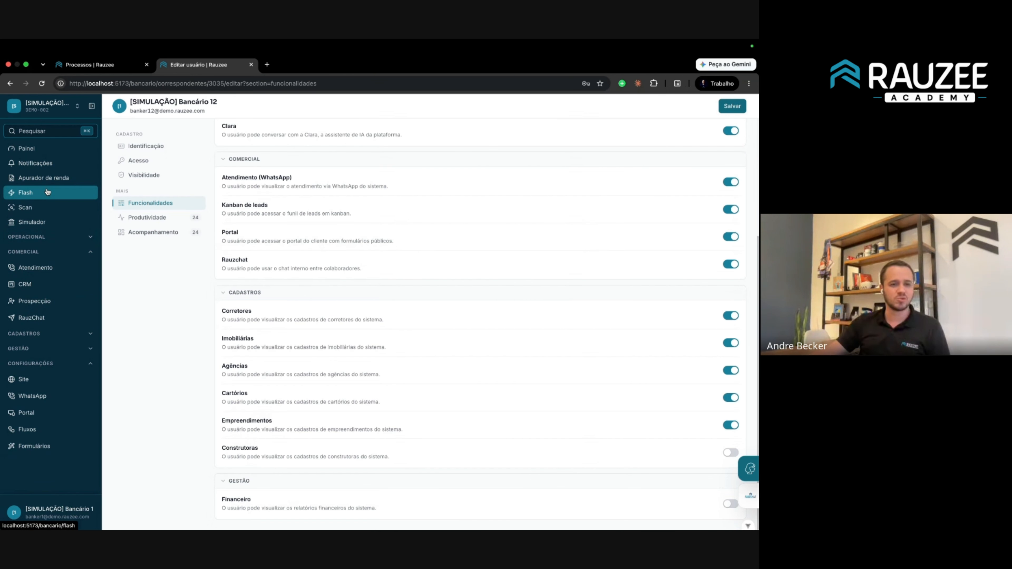
click(55, 254)
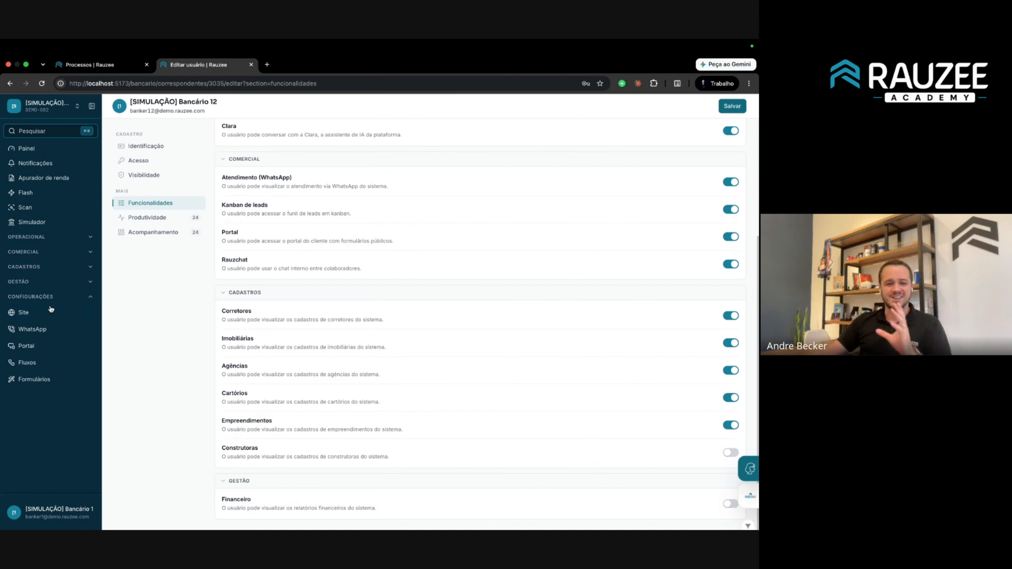
click(56, 515)
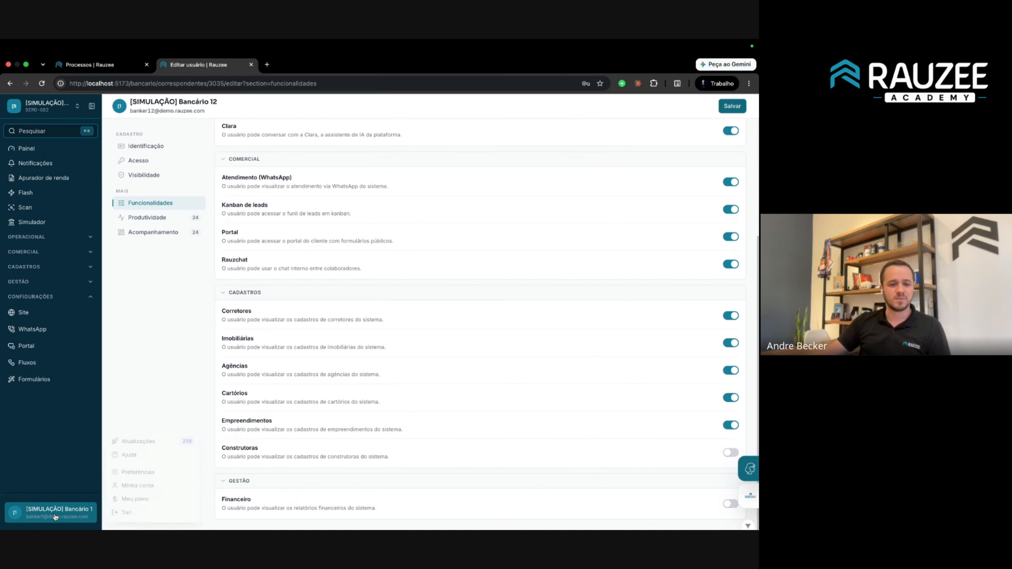
Look over the Preferências menu ordering, close it, and go to Fluxos under Configurações.
click(140, 471)
scroll(396, 311, down, 5)
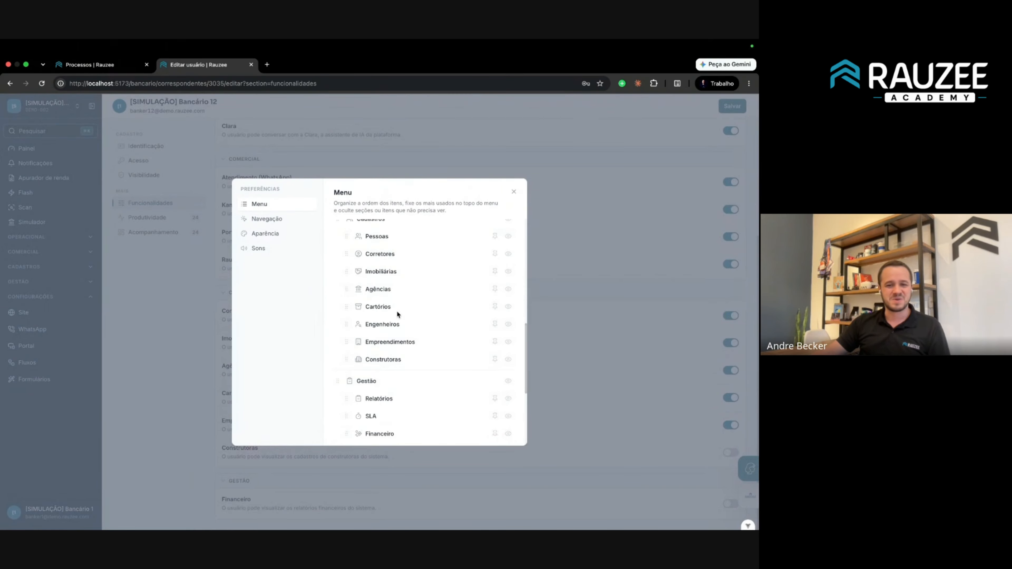
scroll(389, 314, up, 1)
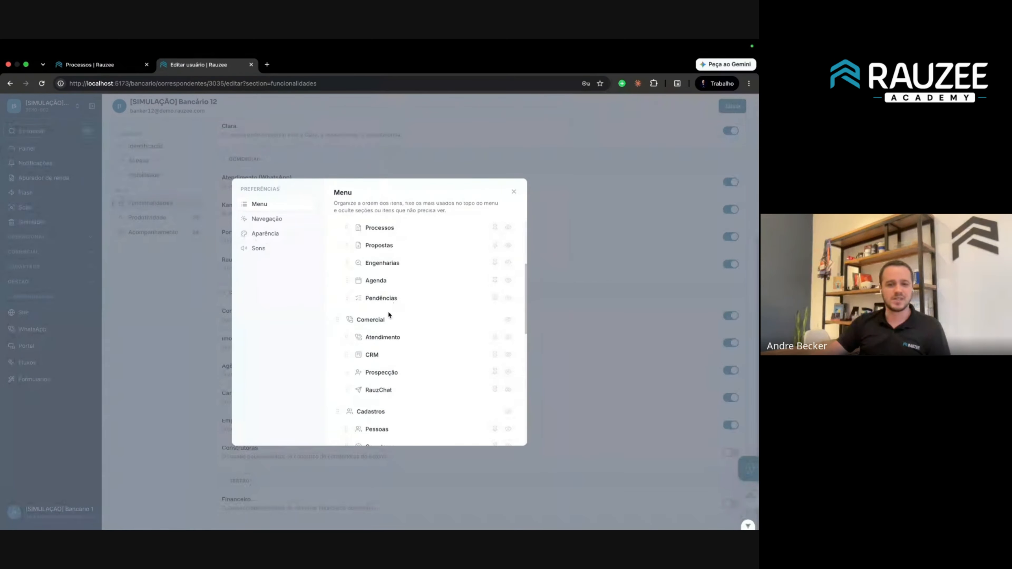
click(527, 187)
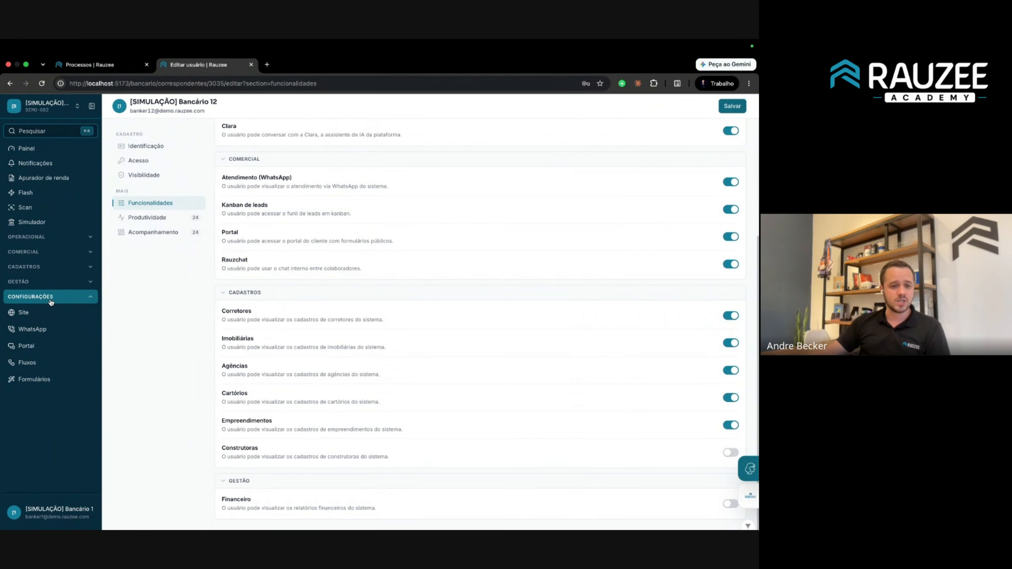
click(34, 368)
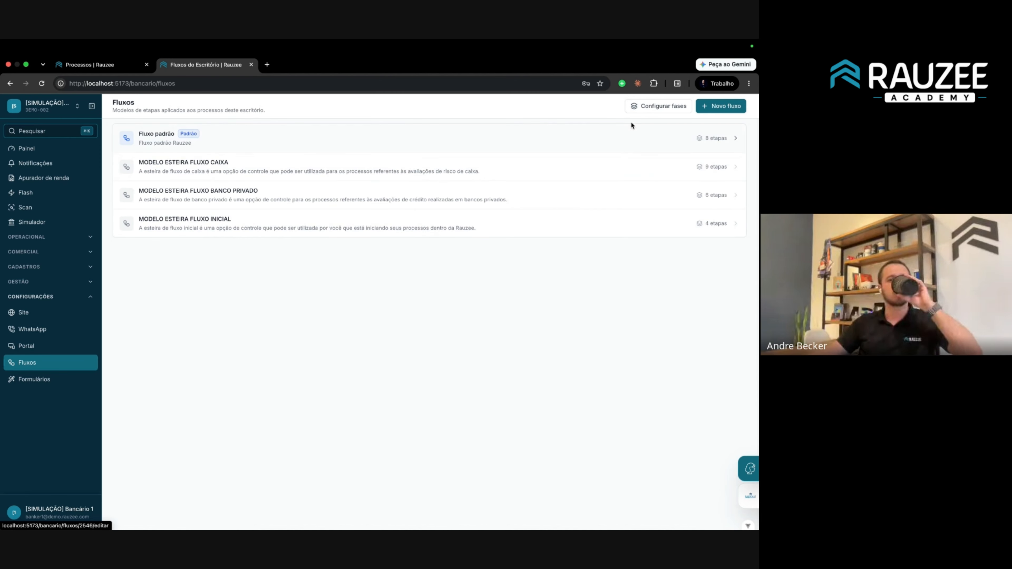
In Configurar fases, rename the first phase to 'Cadastro escritorio 2'.
click(651, 108)
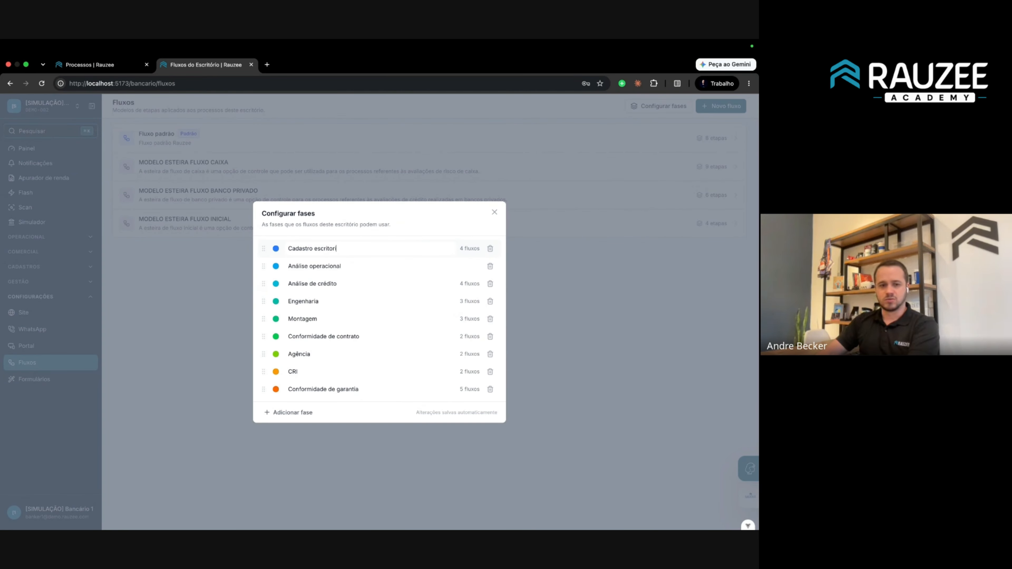
text(o 2)
key(Return)
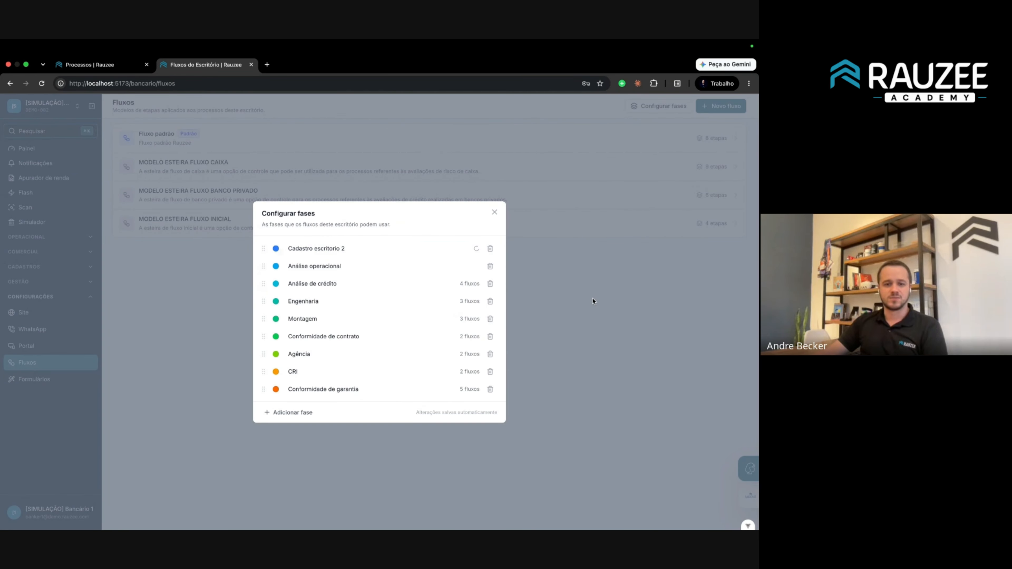
click(593, 301)
click(656, 106)
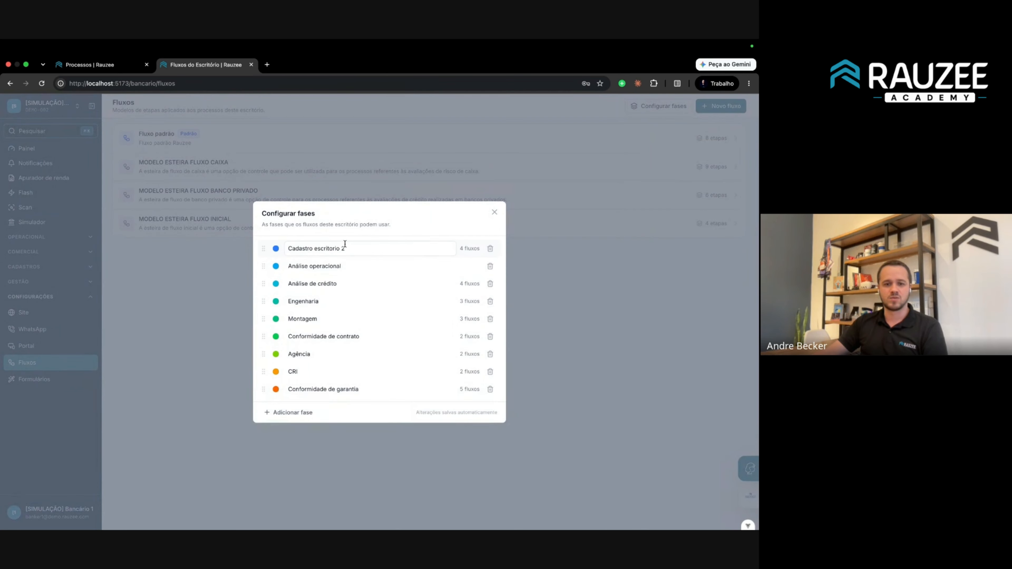
click(599, 271)
Switch to the DEMO-001 office, view its Fluxo padrão, and review the phase configuration.
click(60, 116)
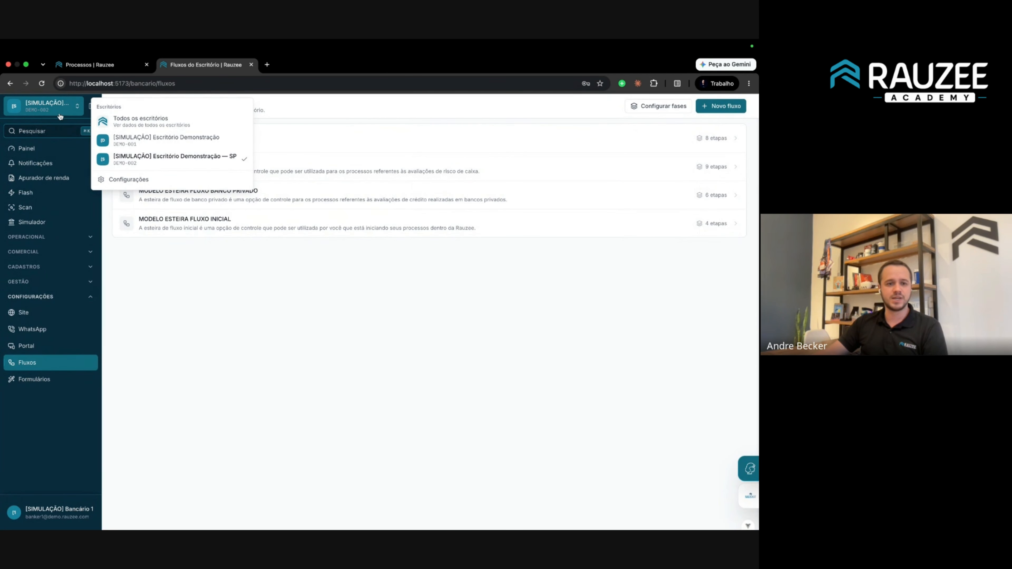
click(161, 147)
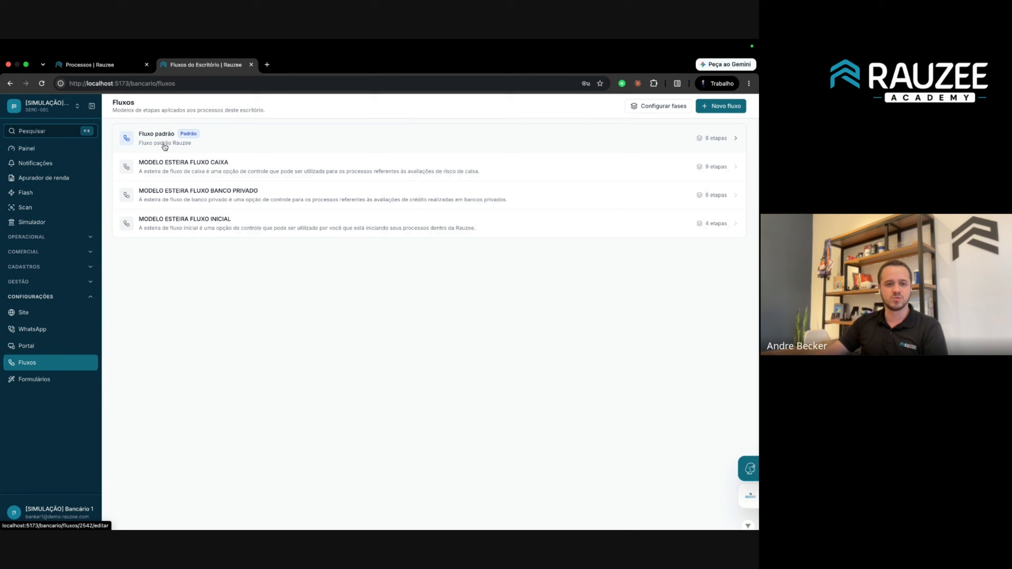
click(452, 136)
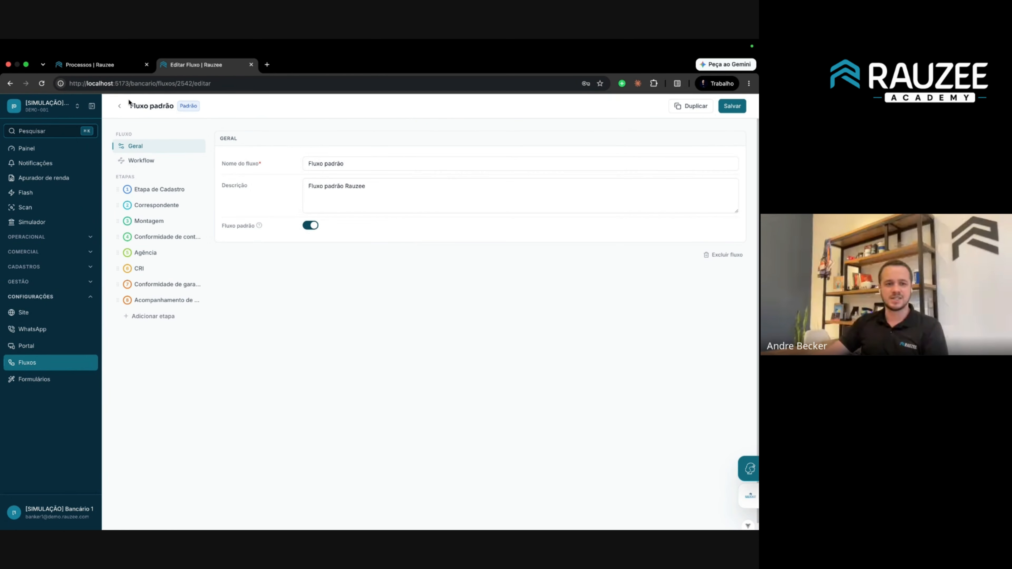
click(119, 106)
click(663, 106)
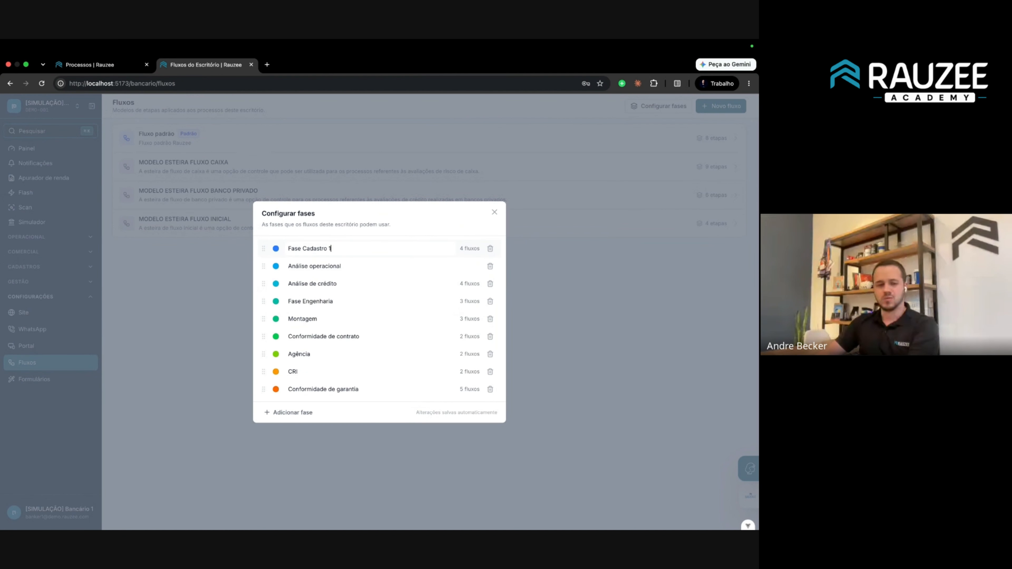
click(585, 276)
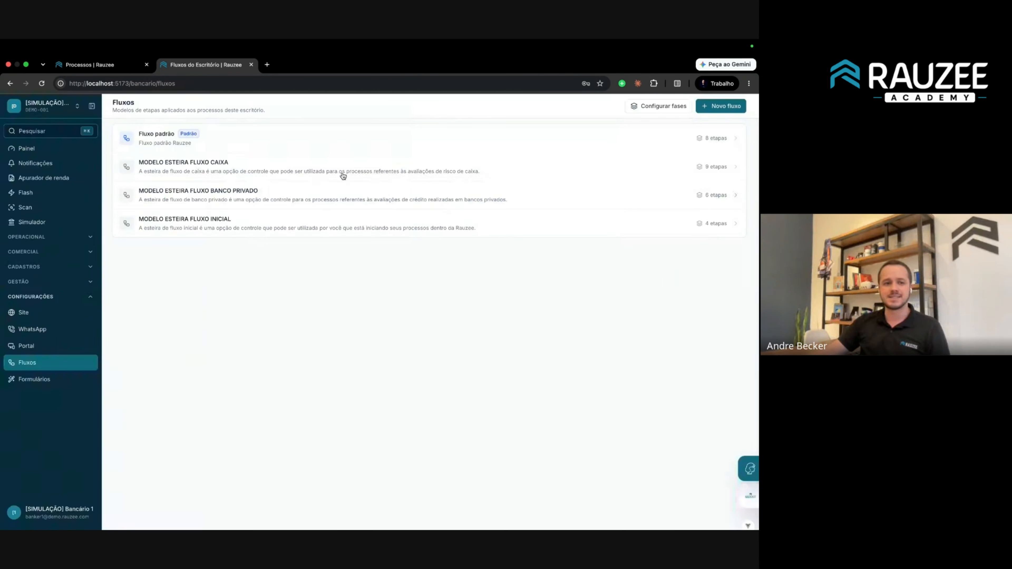
click(46, 105)
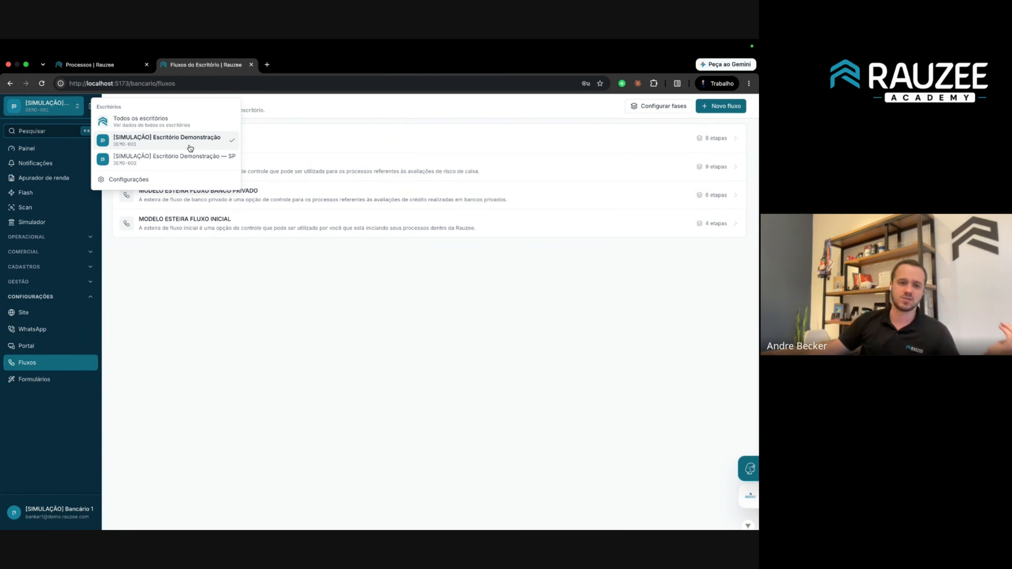
In the DEMO-002 office, rename Fluxo padrão to 'Fluxo padrão SP' and save.
click(194, 161)
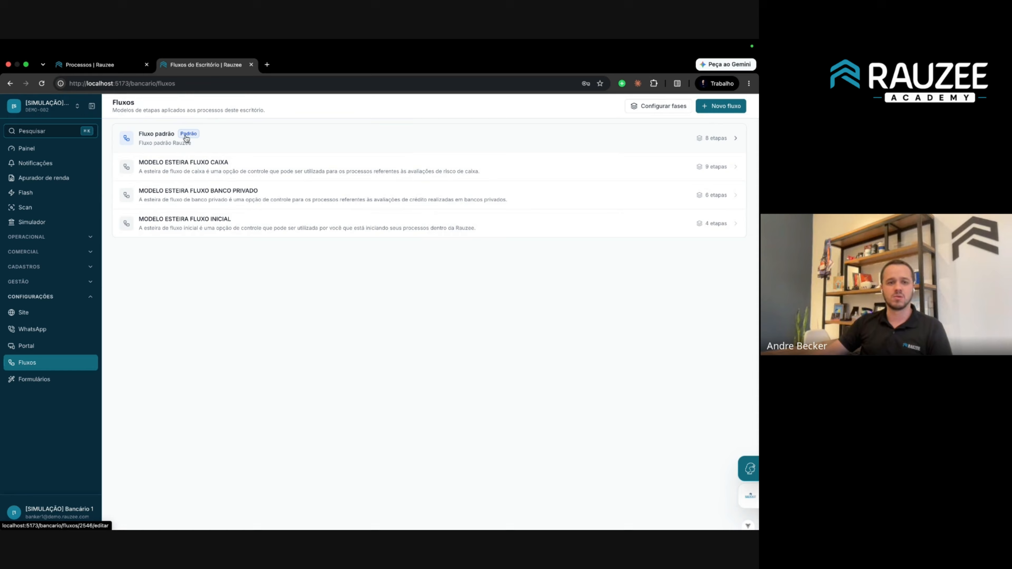
click(222, 142)
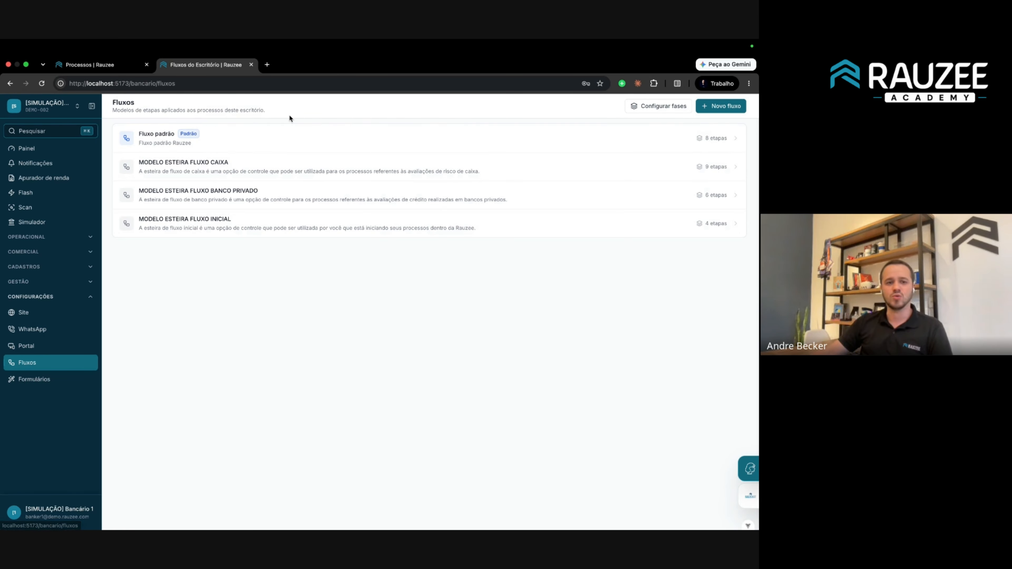
click(257, 138)
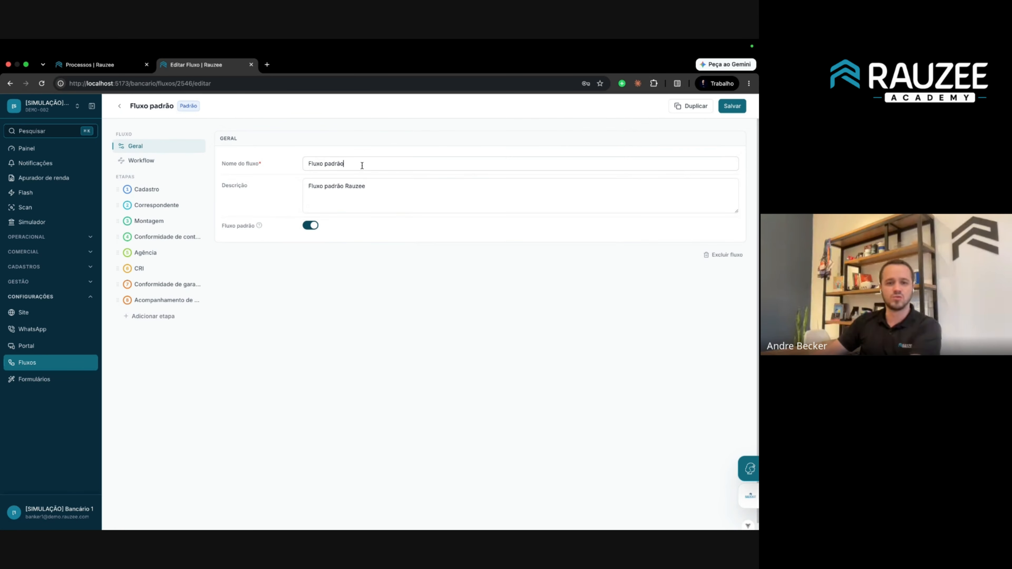
text(SP)
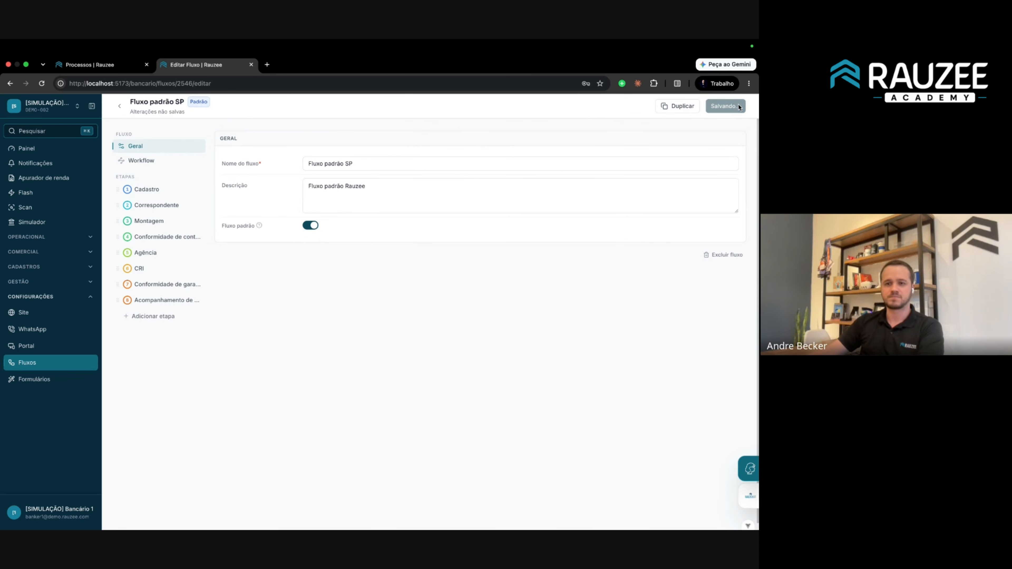
click(731, 105)
click(120, 106)
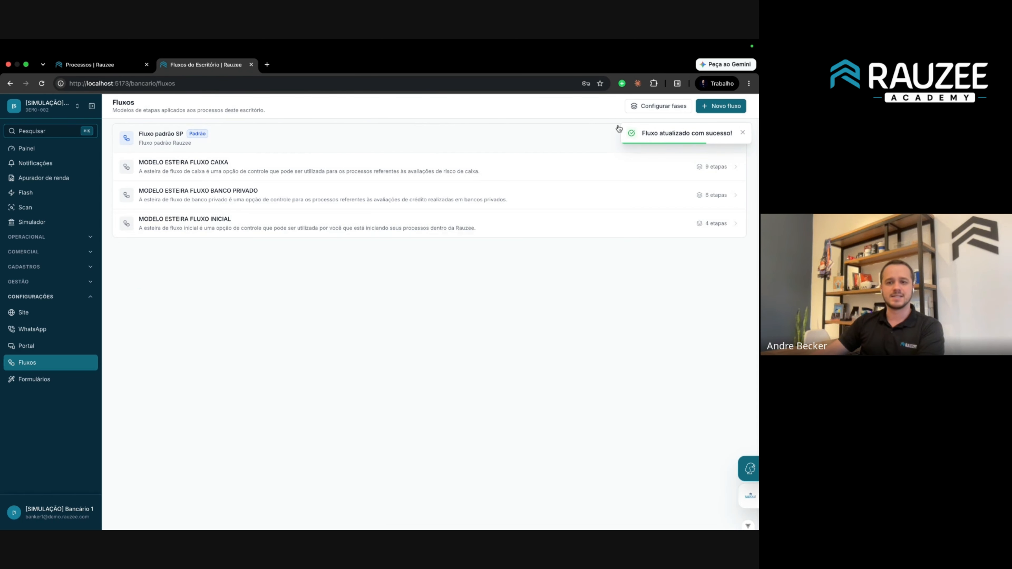
Rename the first phase from 'Cadastro escritorio 2' to 'Cadastro escritorio SP'.
click(657, 107)
click(355, 248)
key(BackSpace)
key(BackSpace)
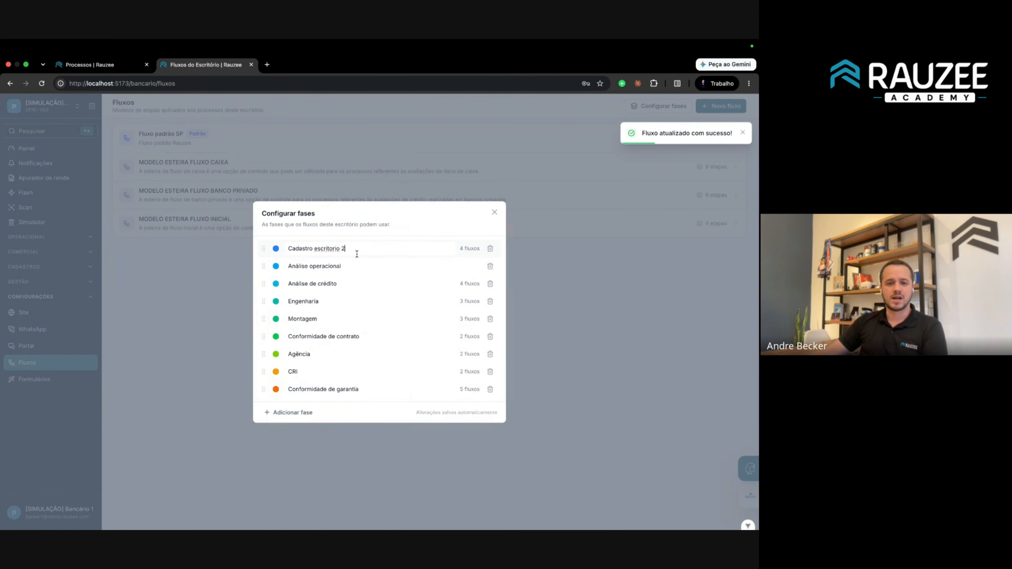
text(SP)
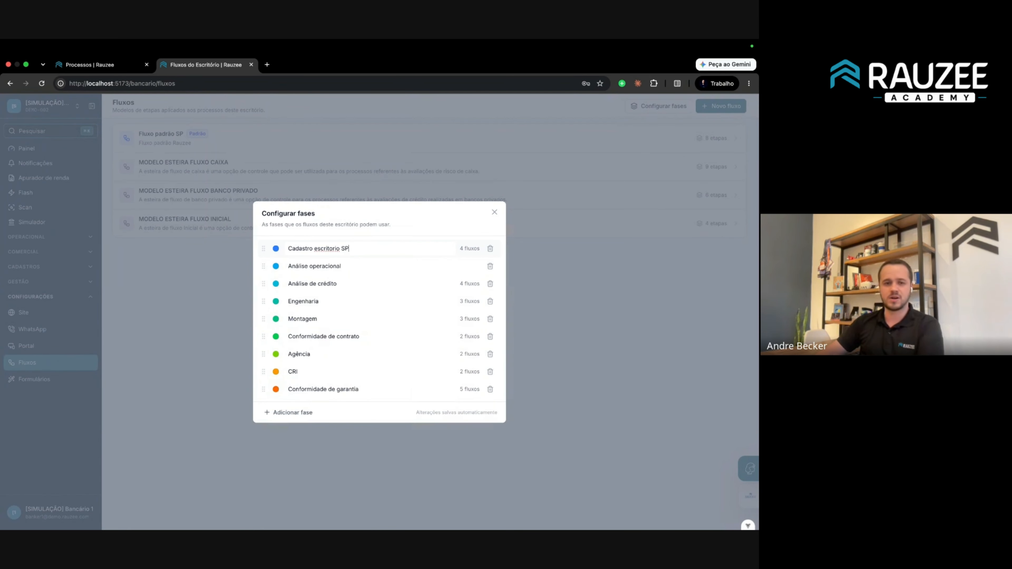
click(574, 302)
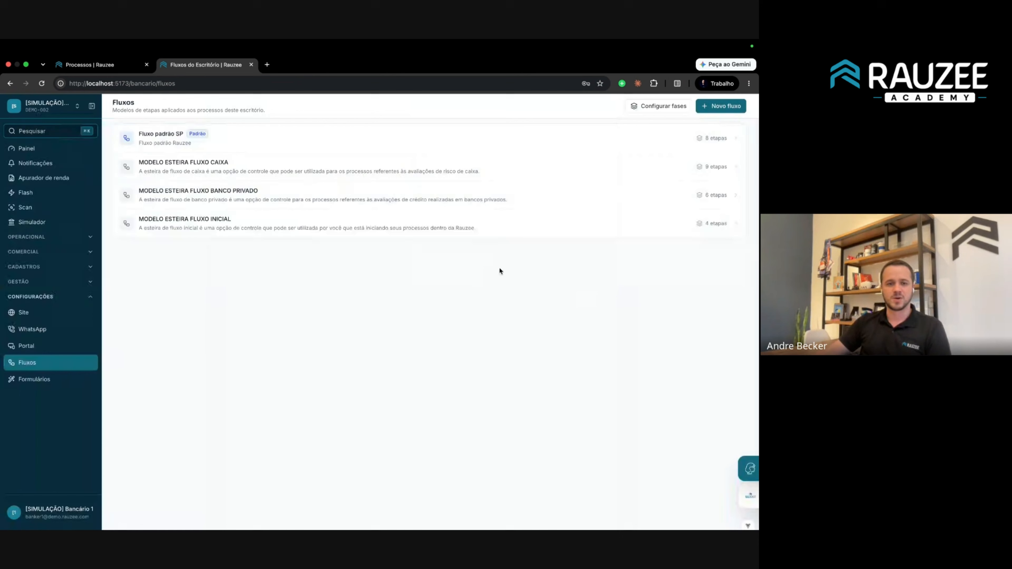
Recheck Fluxo padrão SP and the phase list, then move to the Processos Kanban board.
click(255, 133)
click(119, 106)
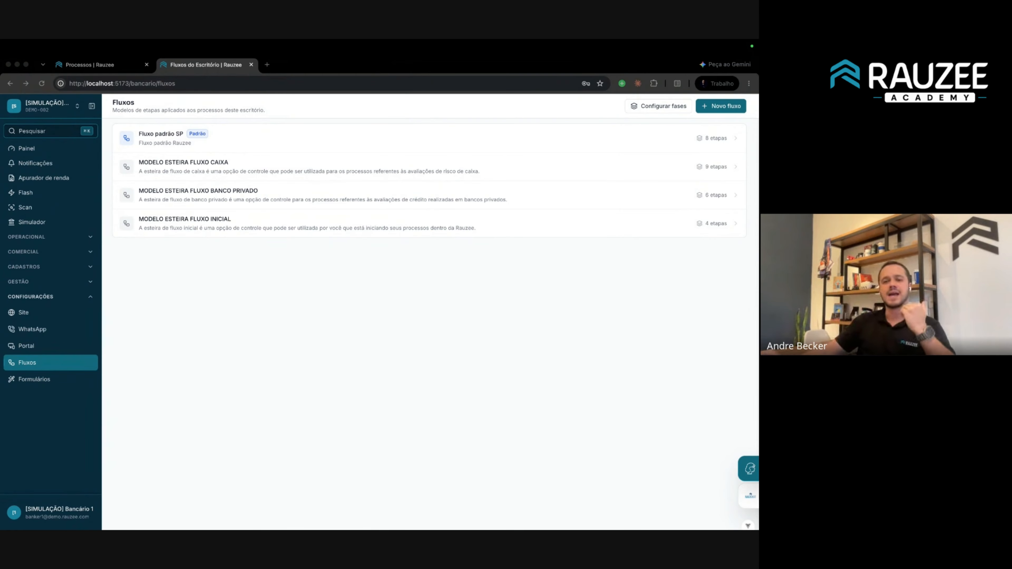
click(657, 108)
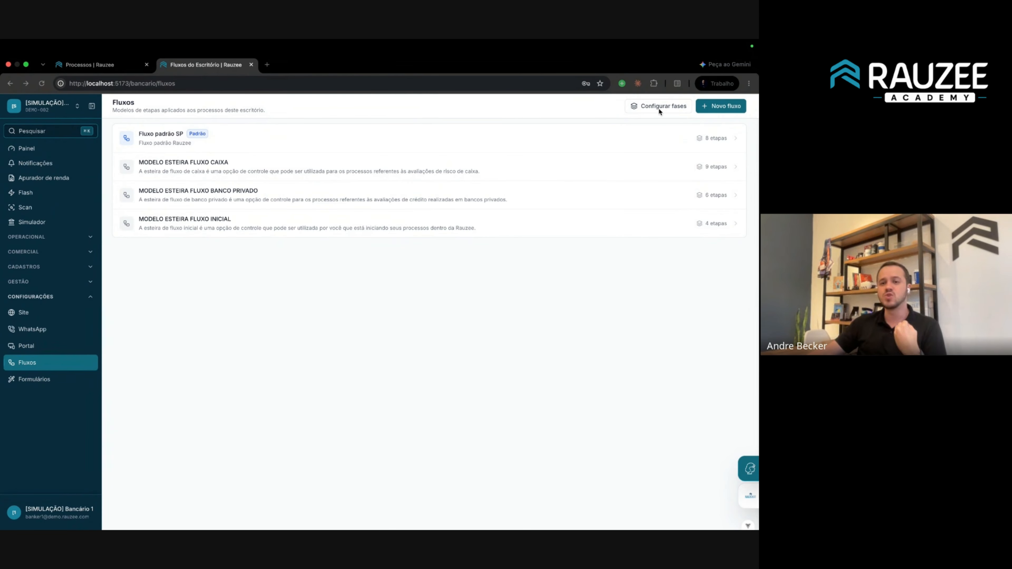
click(641, 113)
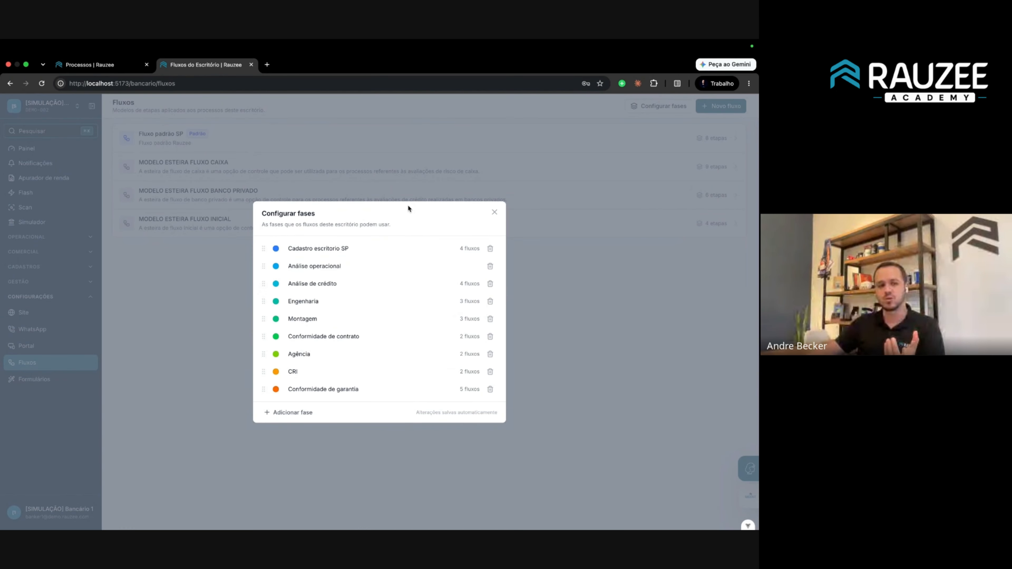
click(108, 64)
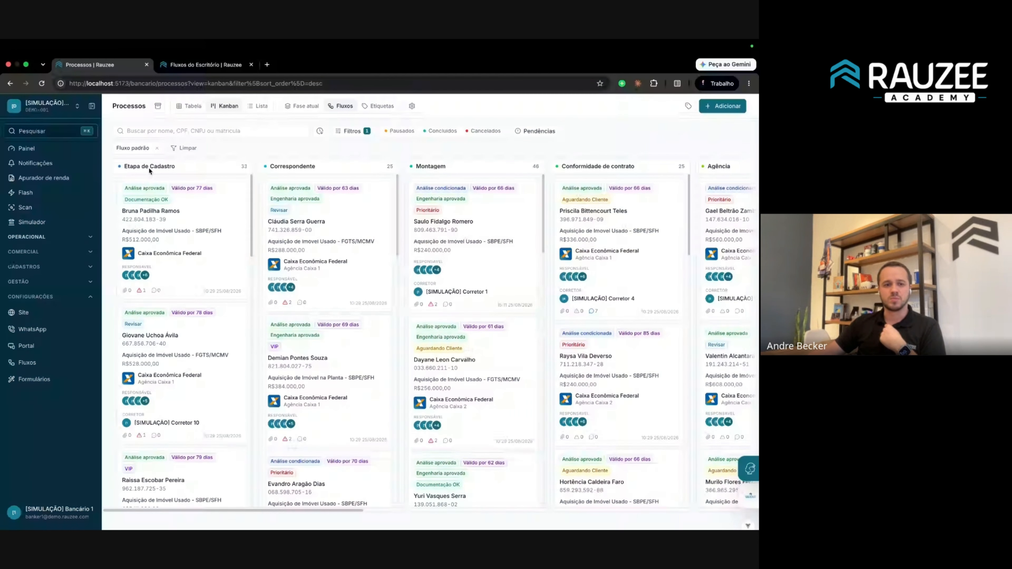
Open the first Kanban process, view its Fase Cadastro 1 phase options, then return to Fluxos.
click(183, 221)
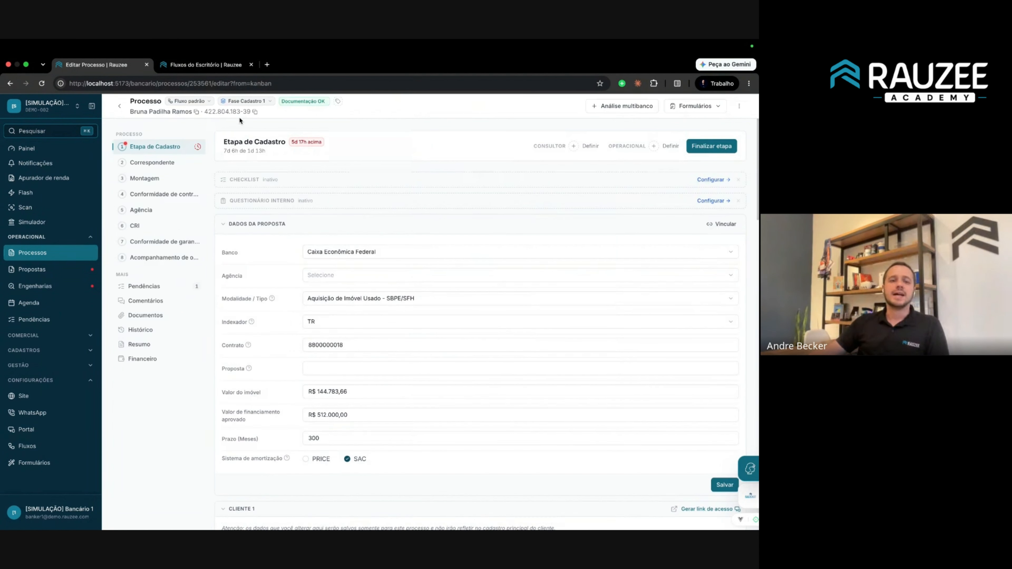
click(246, 103)
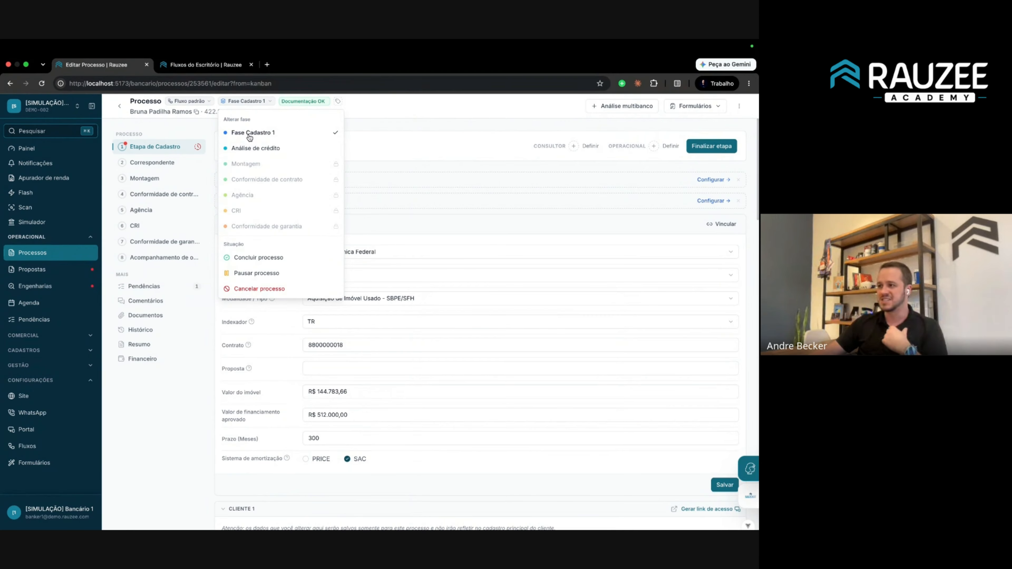
click(200, 123)
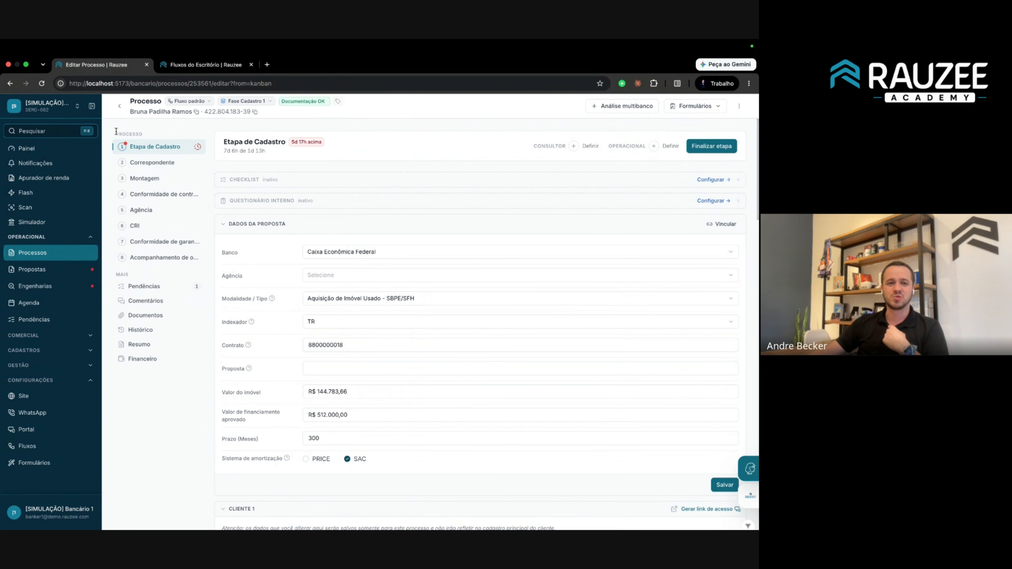
drag(115, 131, 200, 273)
click(152, 127)
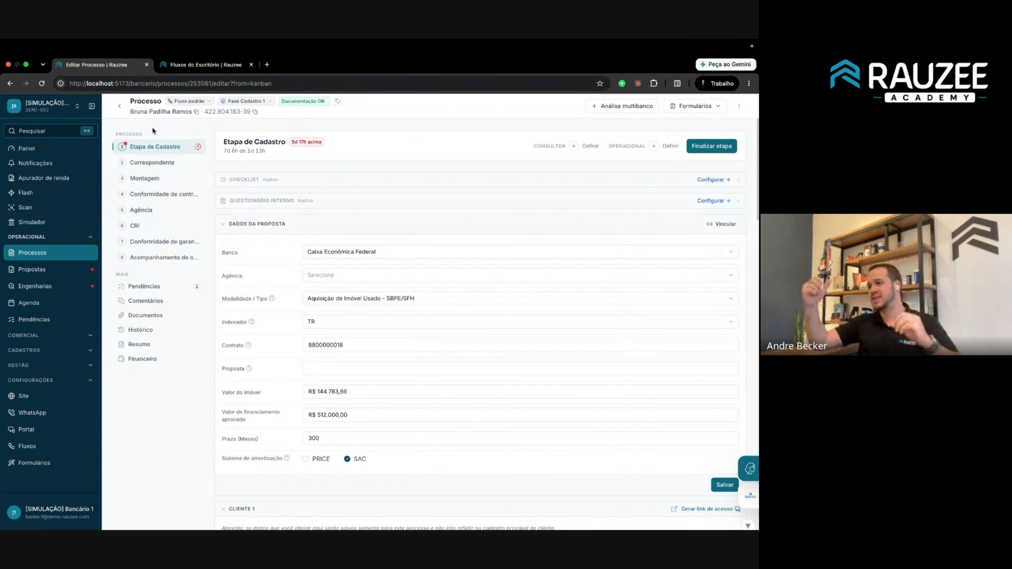
click(245, 101)
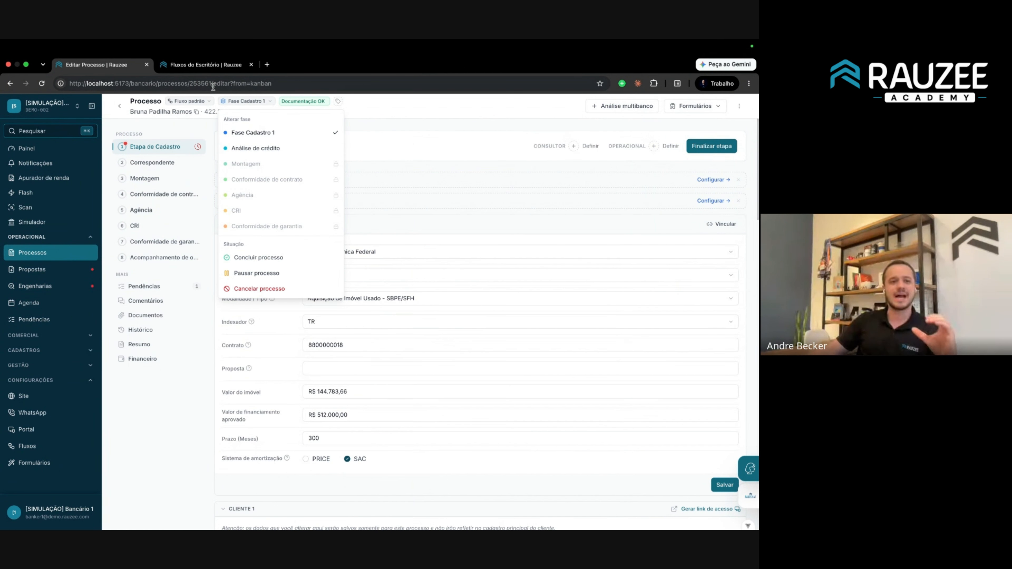
click(207, 64)
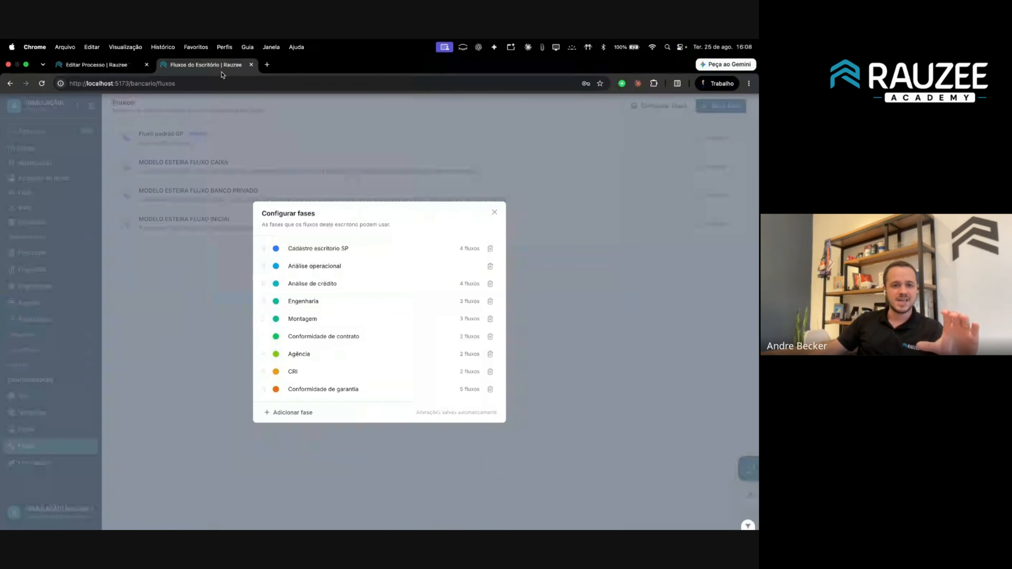
click(193, 288)
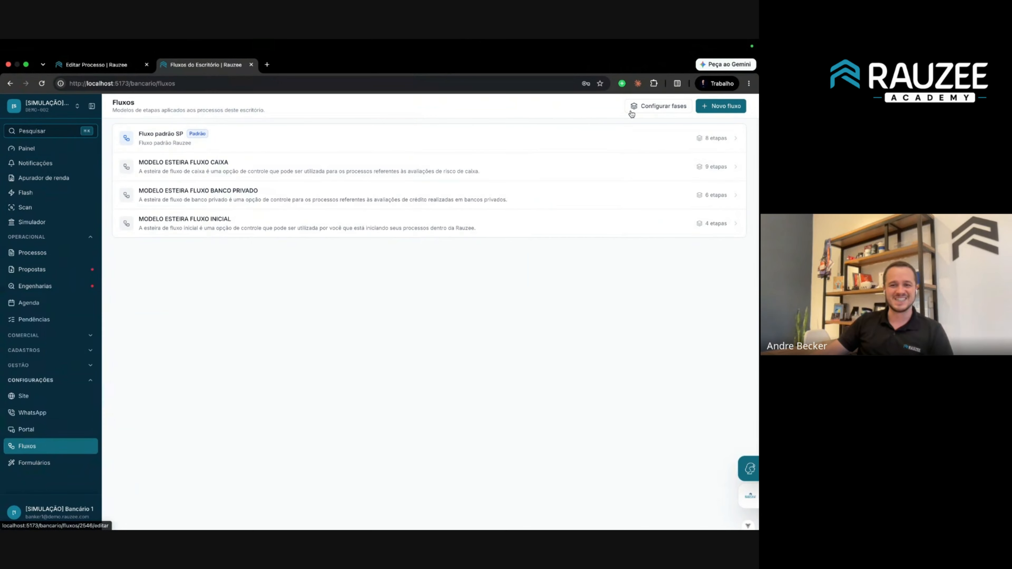
Inspect the Cadastro stage of Fluxo padrão SP, then open Configurar fases.
click(649, 106)
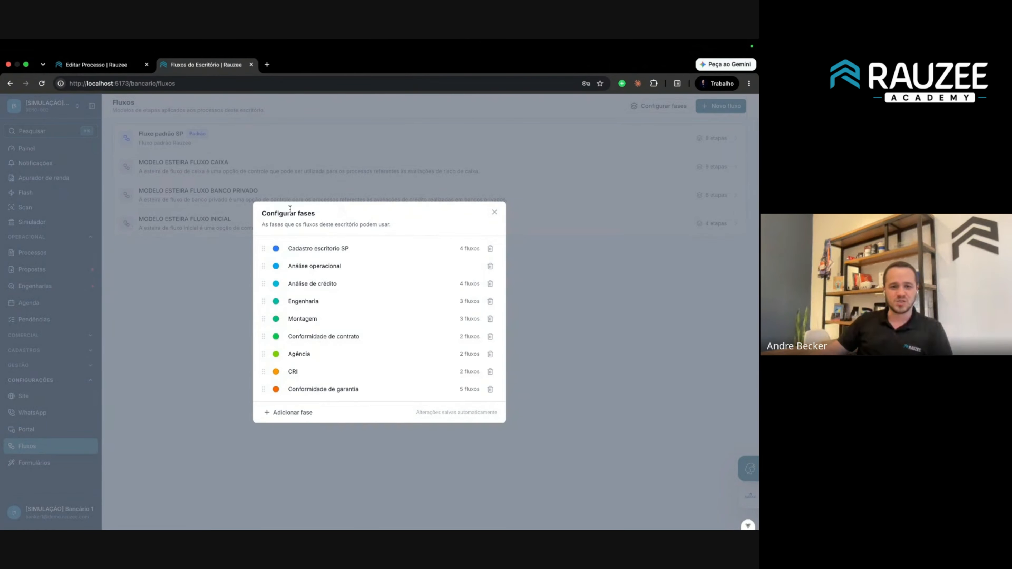
click(267, 190)
click(234, 139)
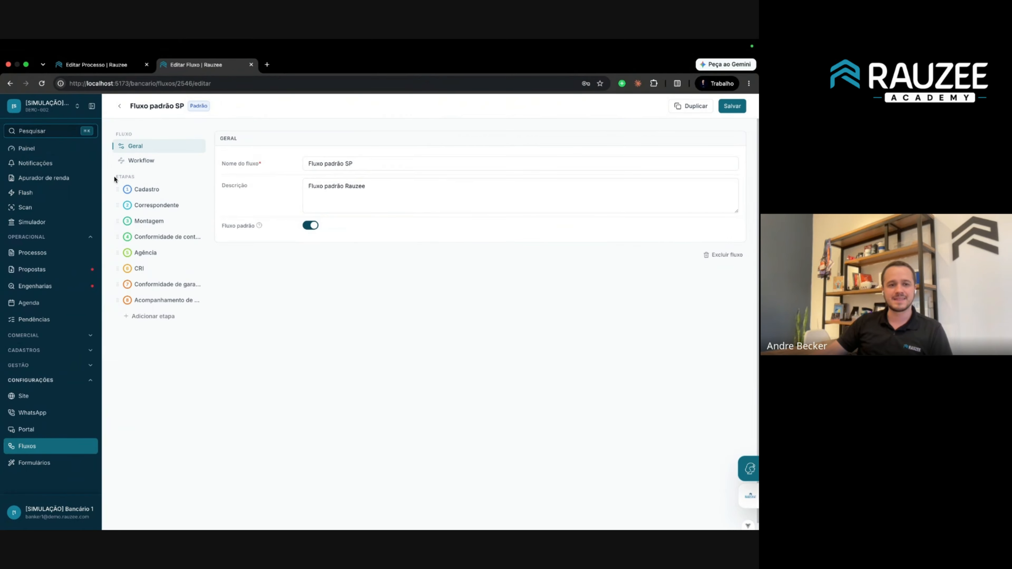
drag(114, 176, 194, 292)
click(251, 354)
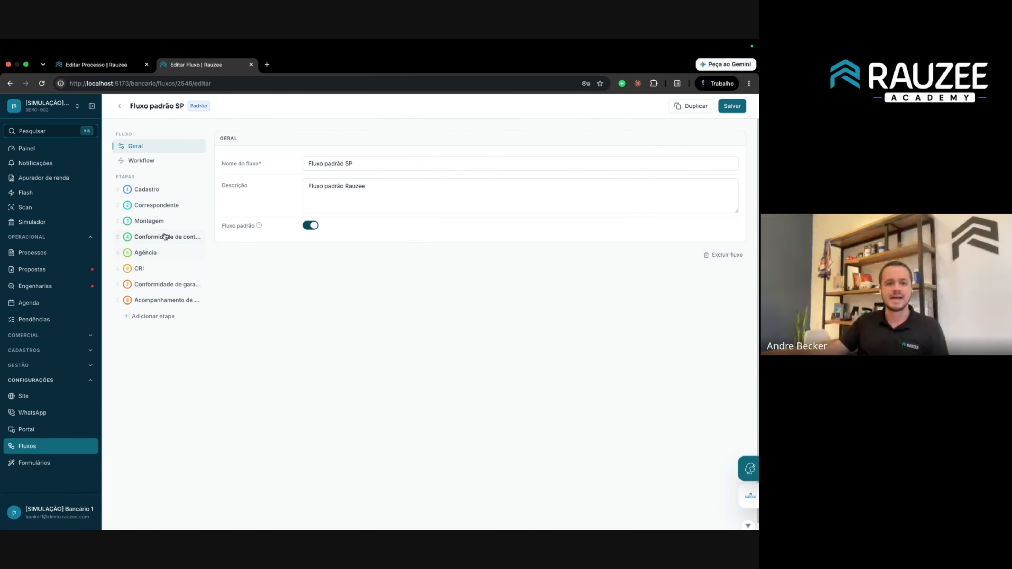
click(159, 190)
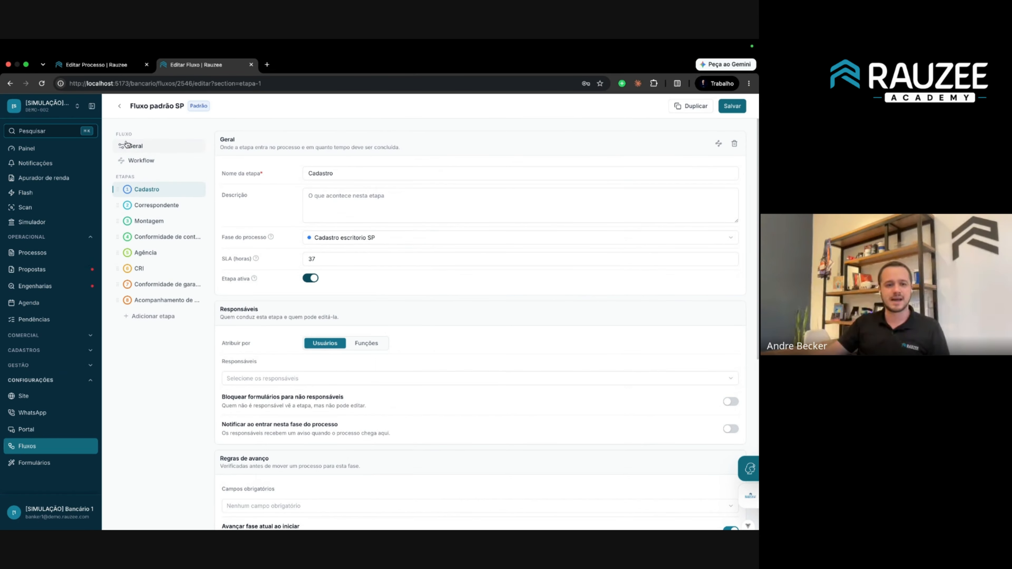
click(119, 106)
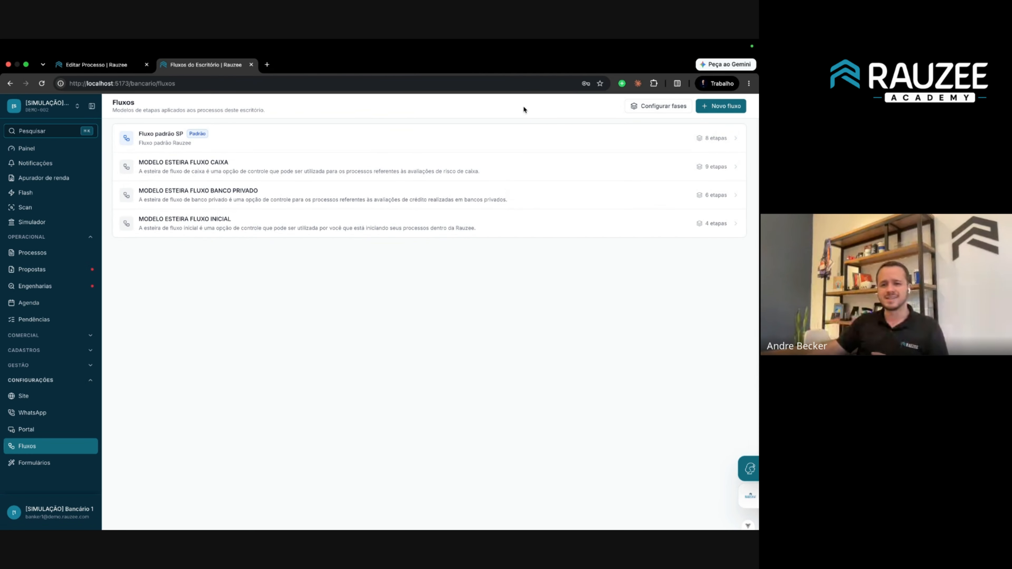
click(669, 108)
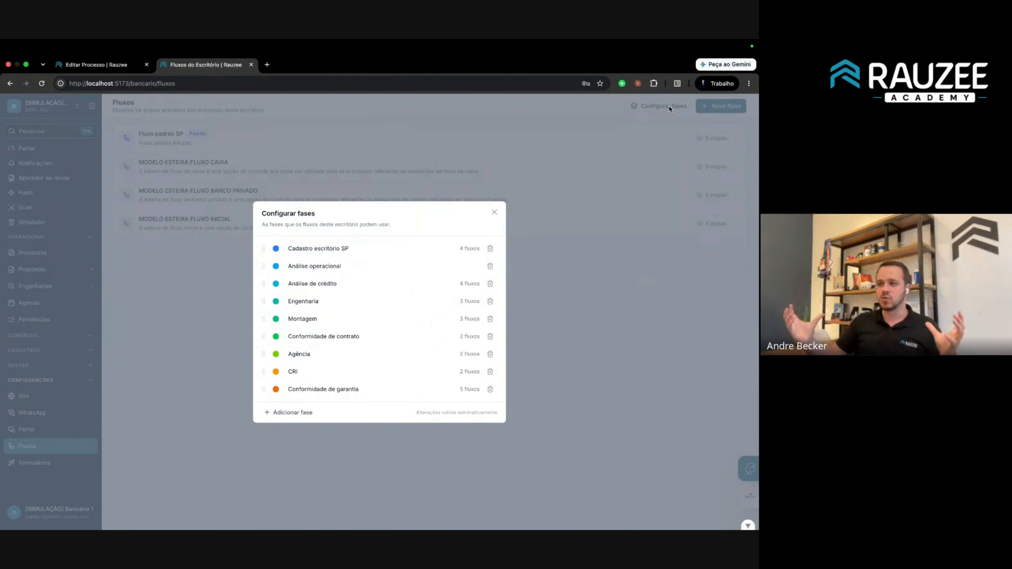
click(96, 70)
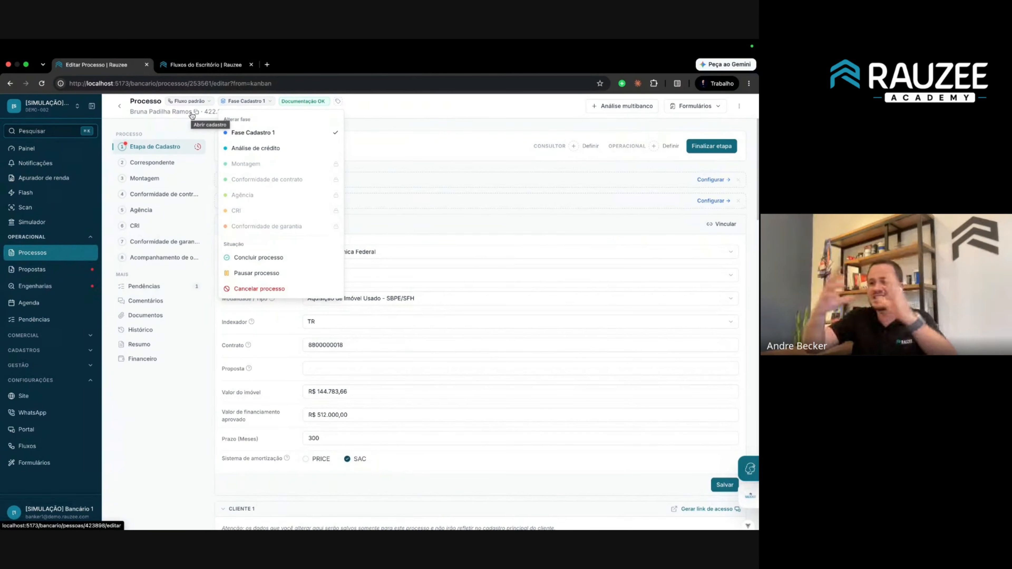
click(117, 133)
drag(135, 137, 155, 142)
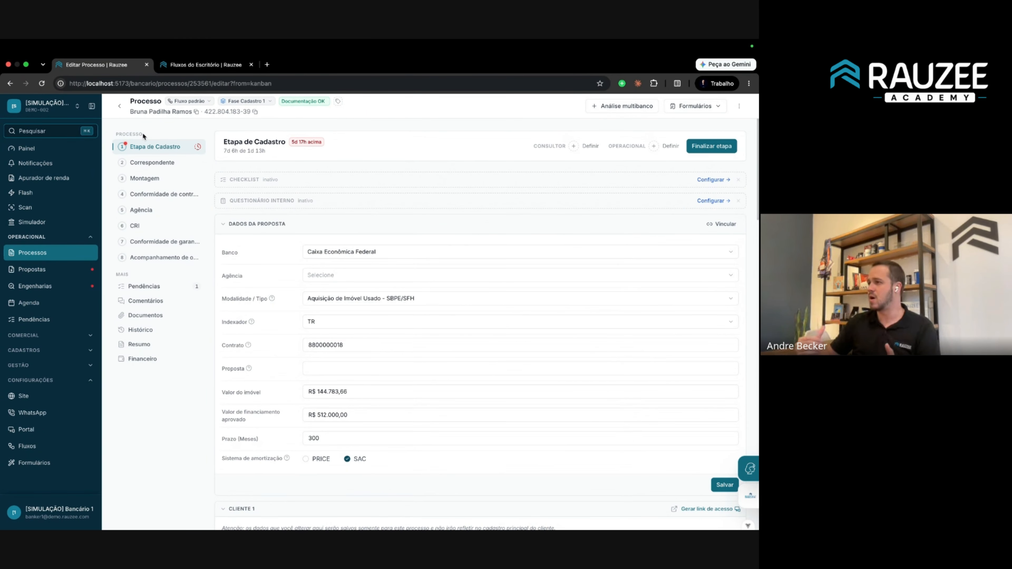
click(151, 164)
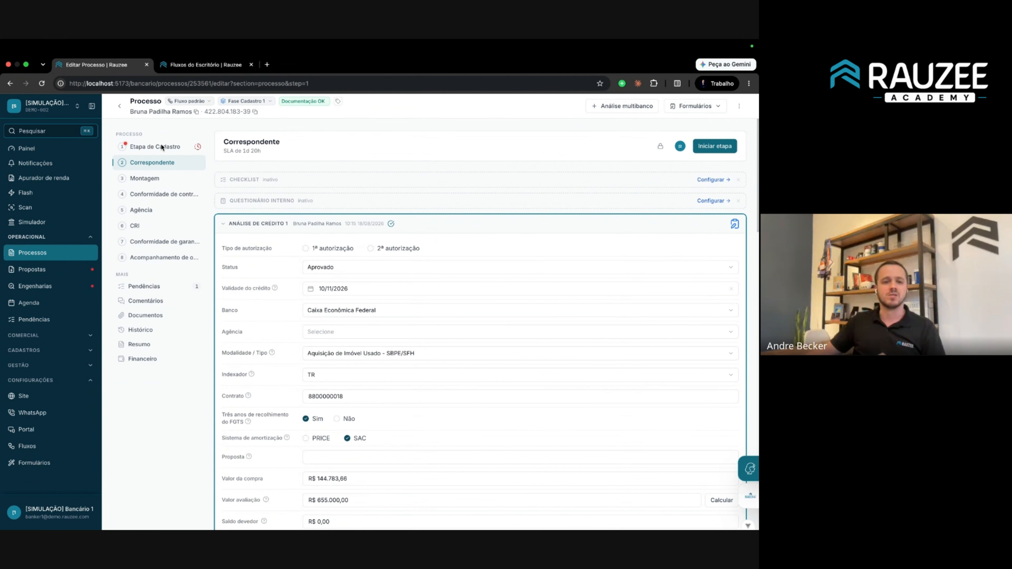
click(174, 147)
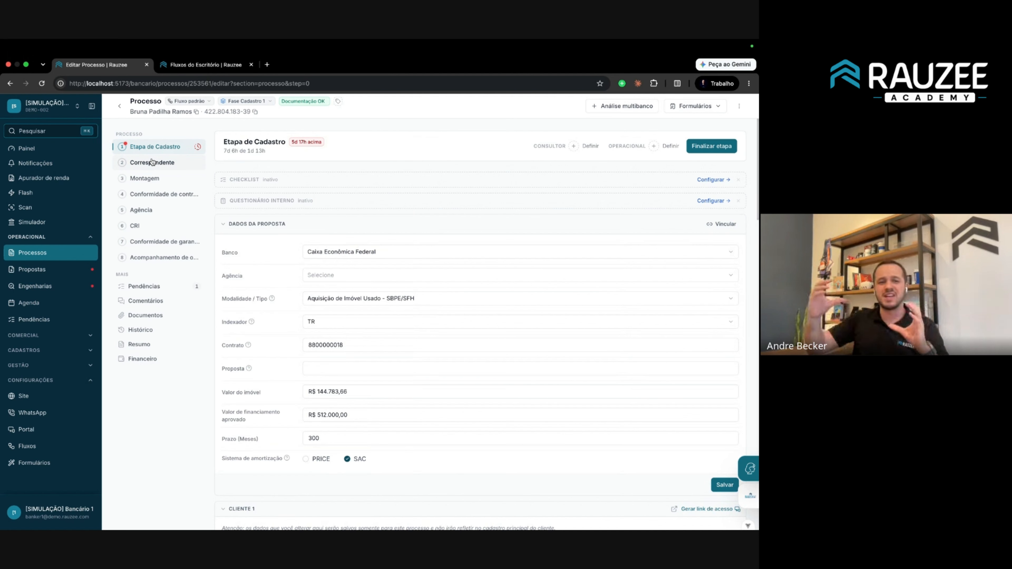
click(251, 102)
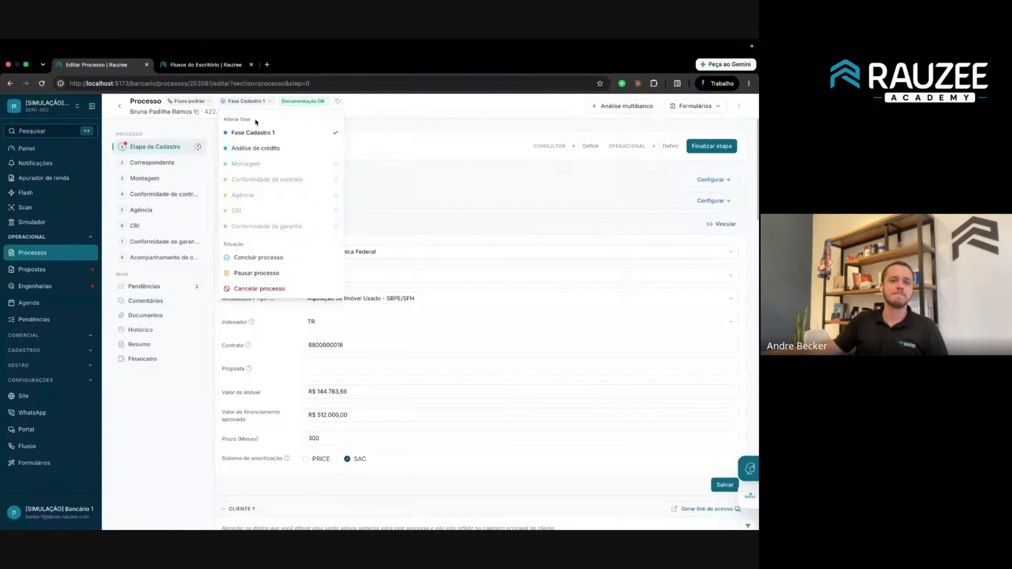
click(129, 136)
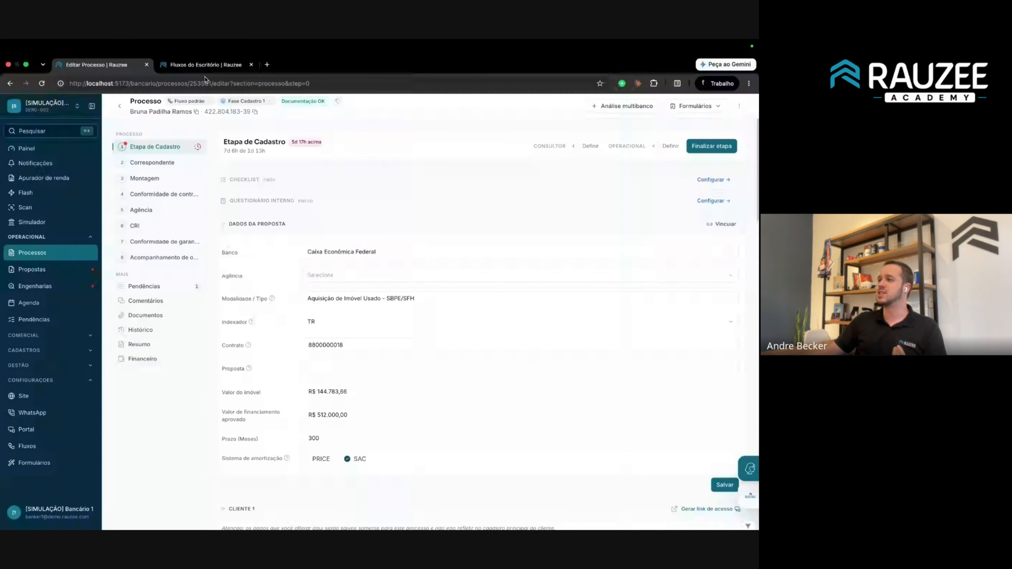
click(212, 67)
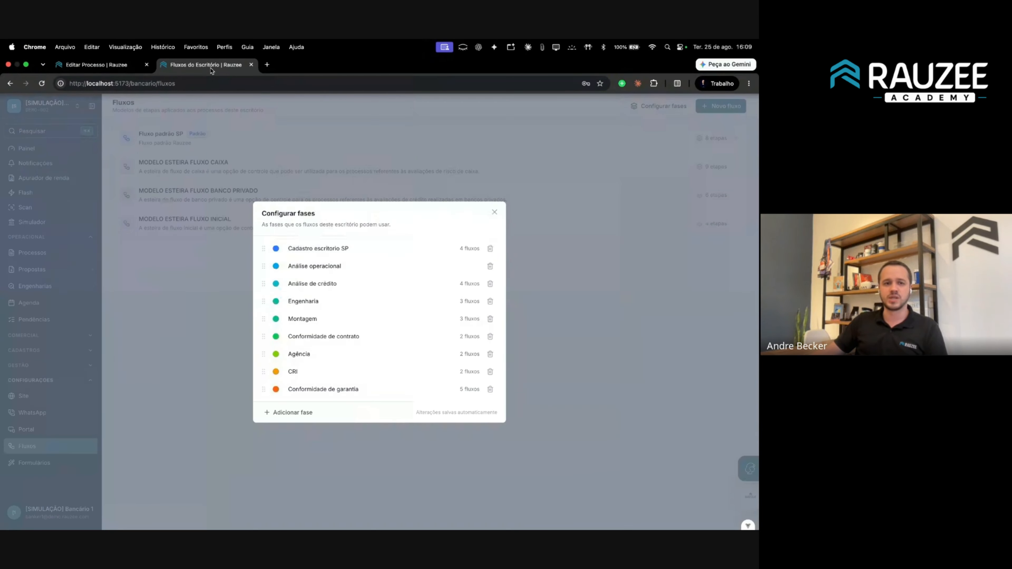
View the MODELO ESTEIRA FLUXO CAIXA and BANCO PRIVADO flows, then return to Editar Processo.
click(196, 177)
drag(144, 135, 280, 209)
click(313, 280)
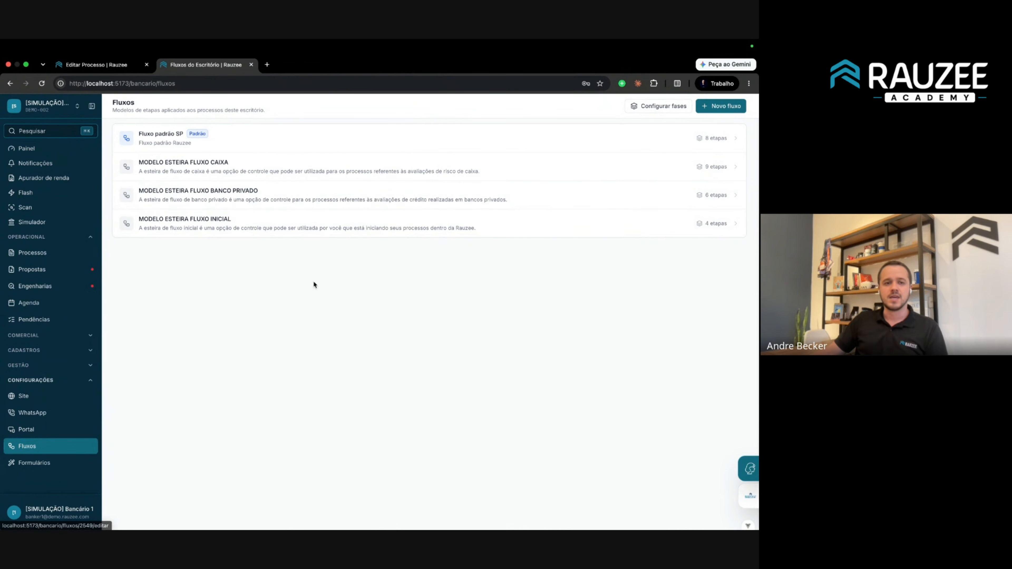
click(177, 170)
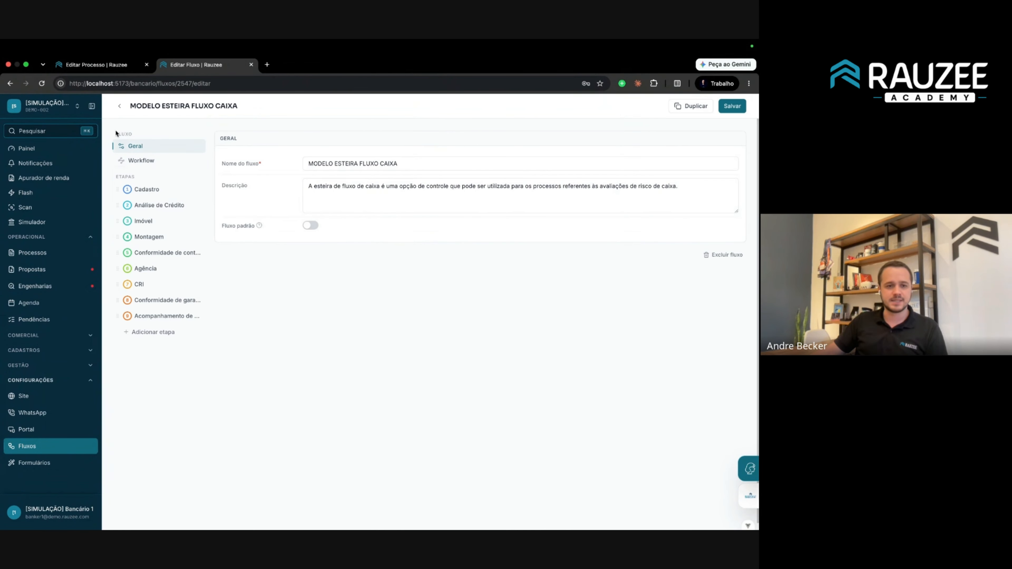
click(118, 107)
click(188, 201)
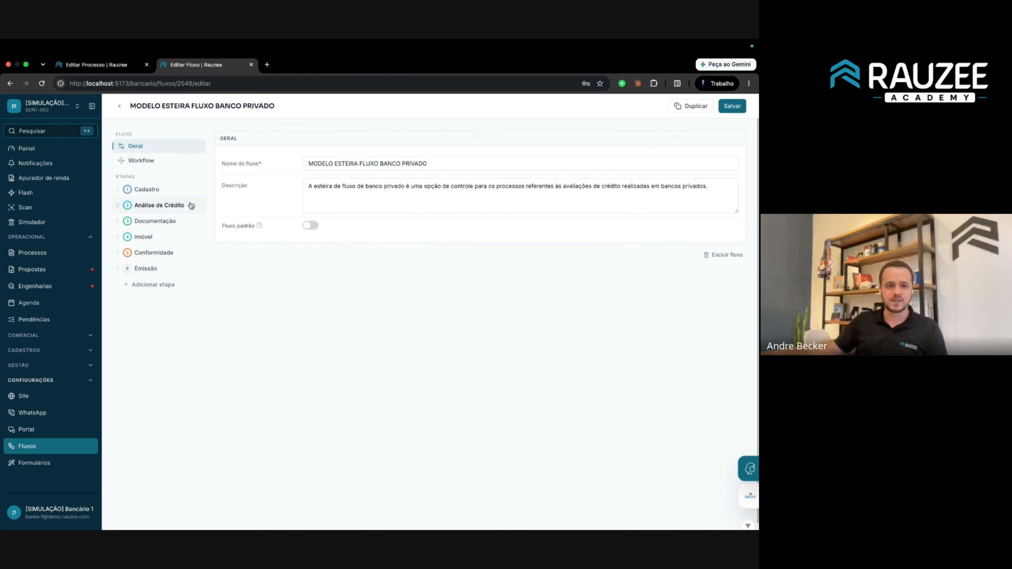
drag(198, 274, 122, 188)
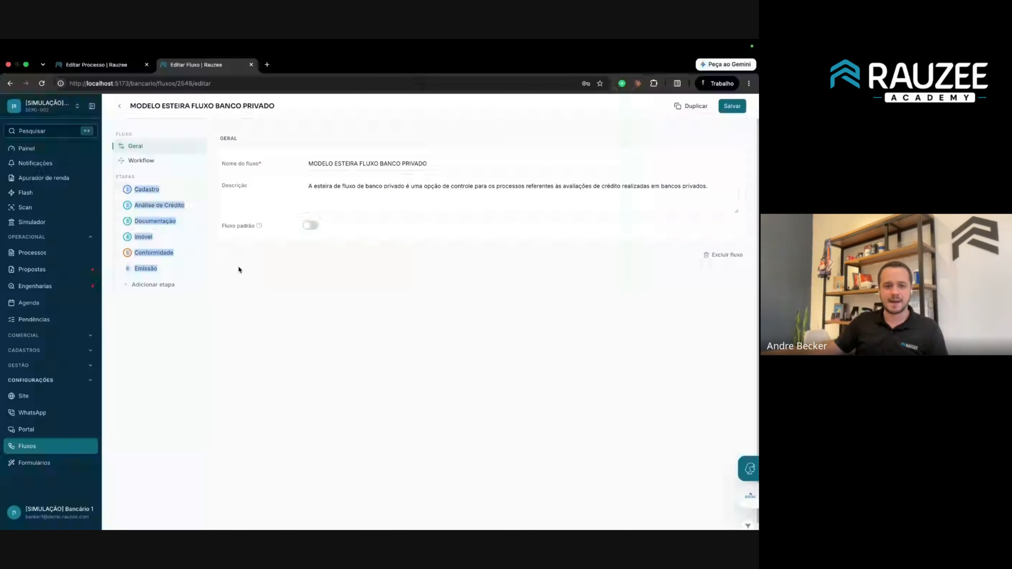
click(108, 68)
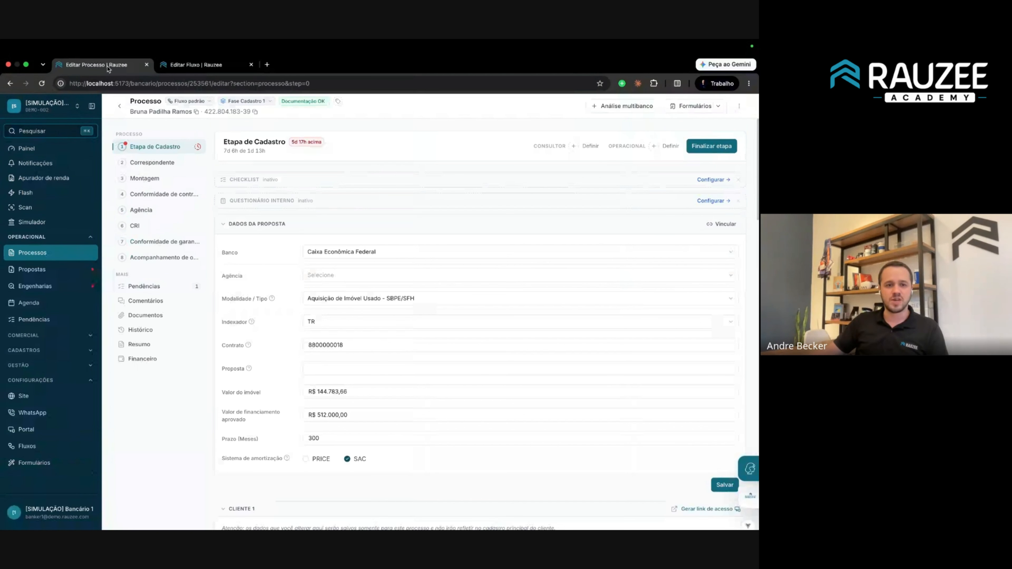
Switch the process to the MODELO ESTEIRA FLUXO BANCO PRIVADO flow.
click(186, 101)
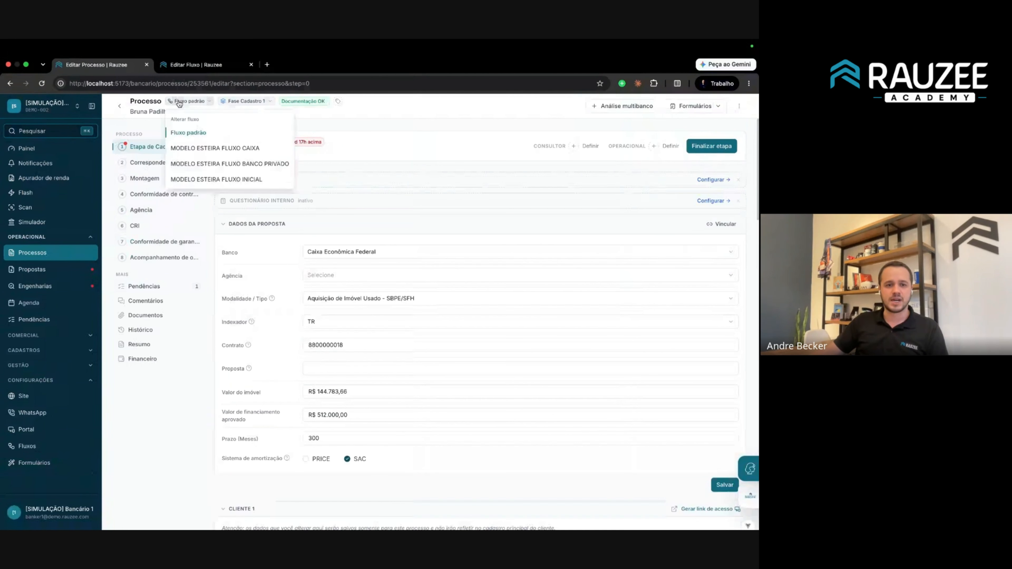
click(226, 165)
click(436, 374)
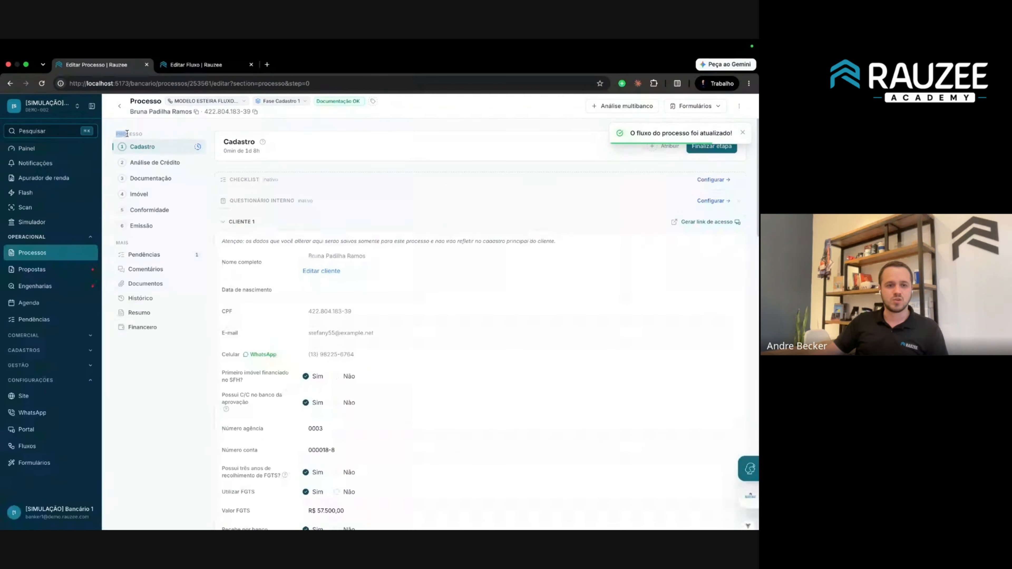
Review the new flow's six stage names, then return to the Processos list.
double_click(133, 135)
drag(150, 138, 188, 228)
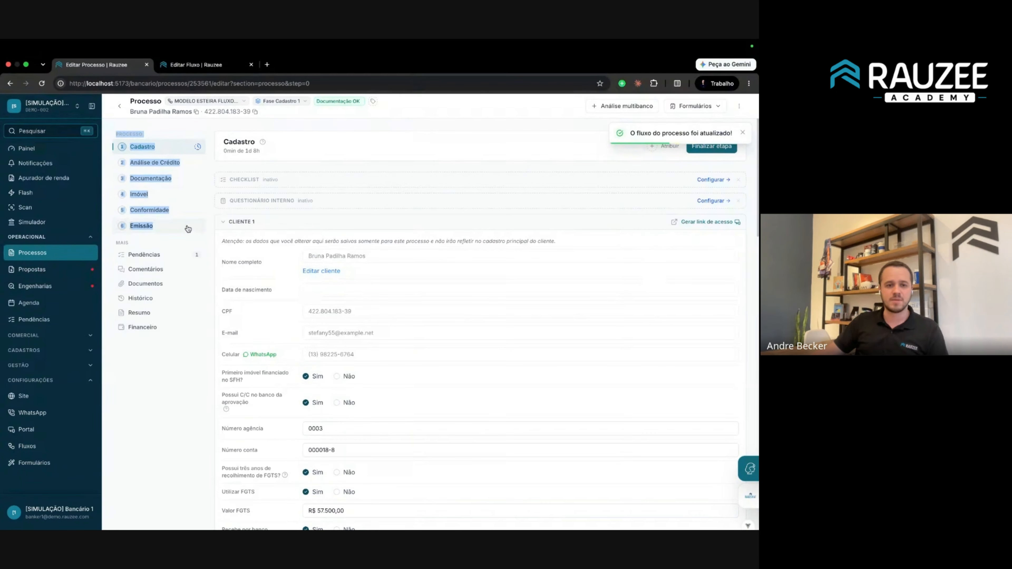
click(123, 132)
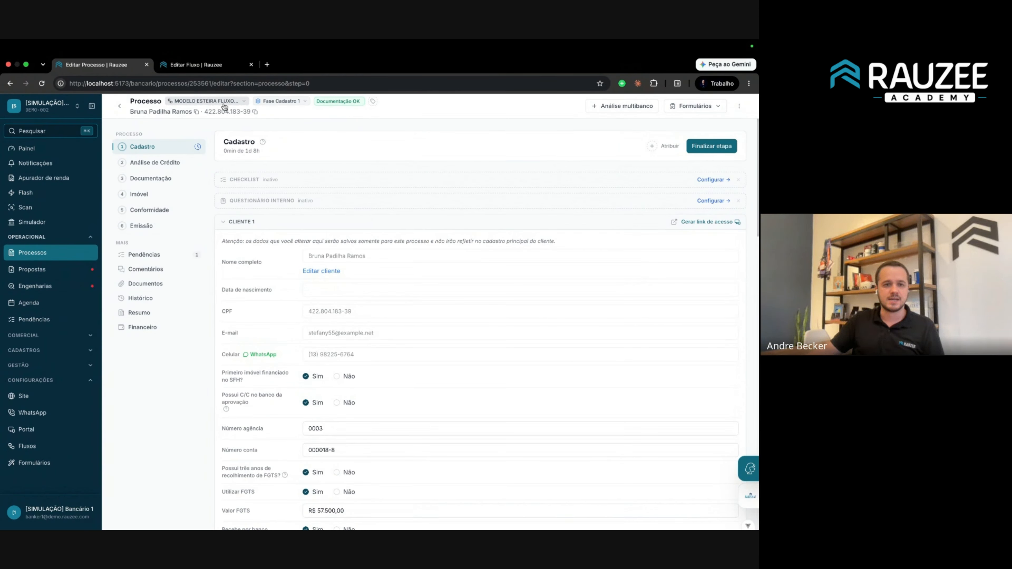
drag(119, 134, 178, 201)
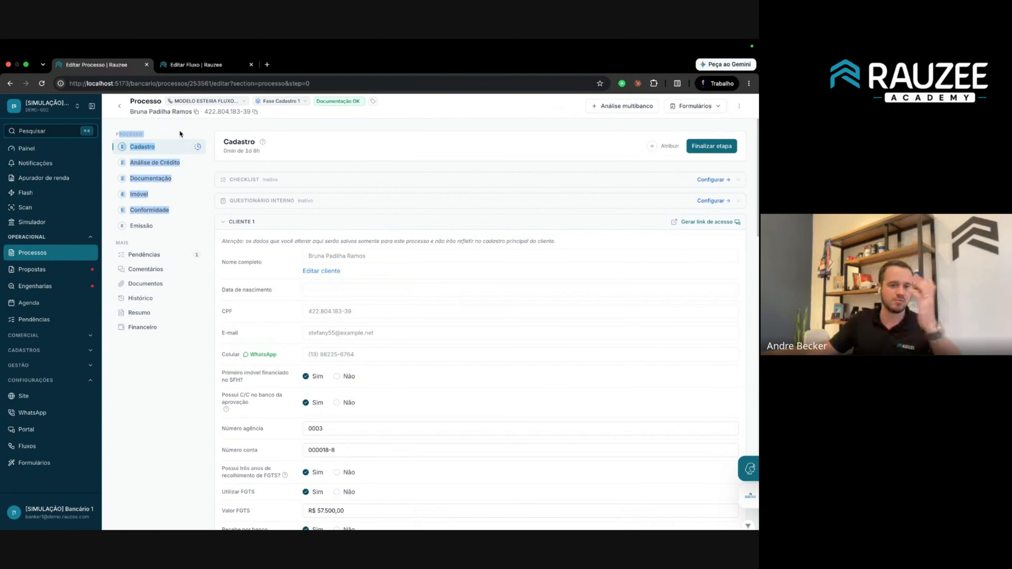
click(119, 105)
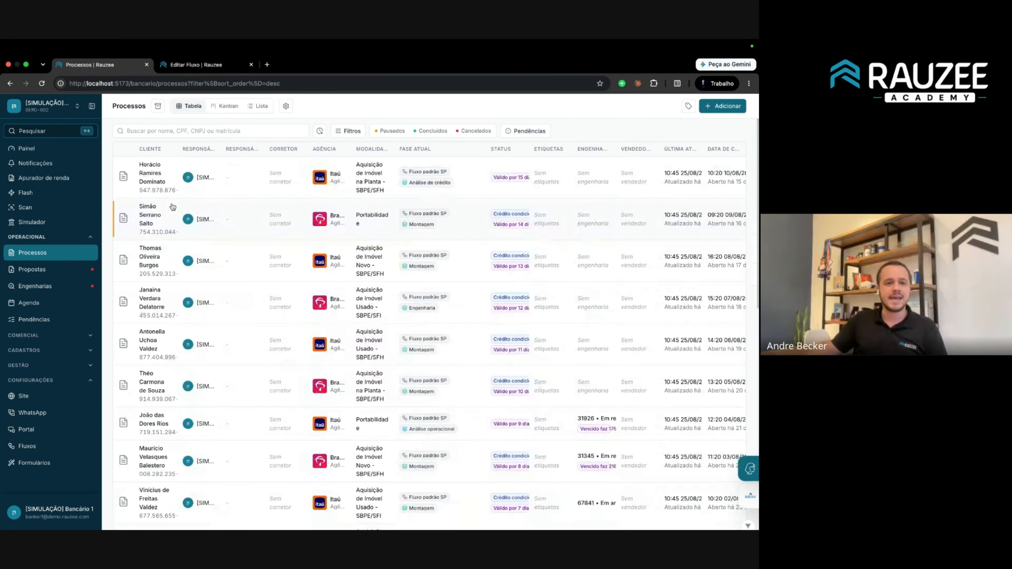
Open another process, view its Acompanhamento de obra stage, then go back to the Fluxos list.
click(147, 175)
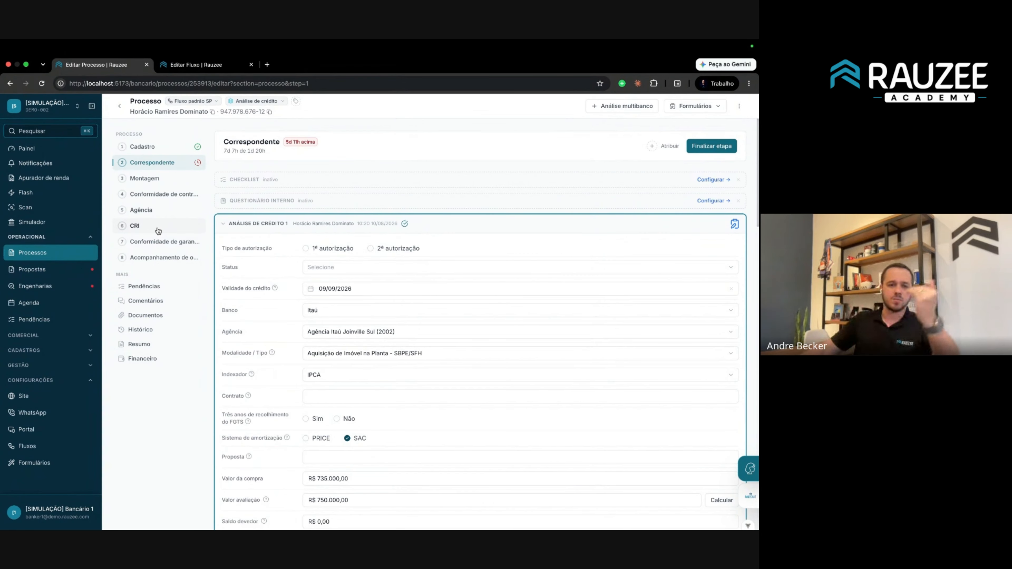
click(156, 262)
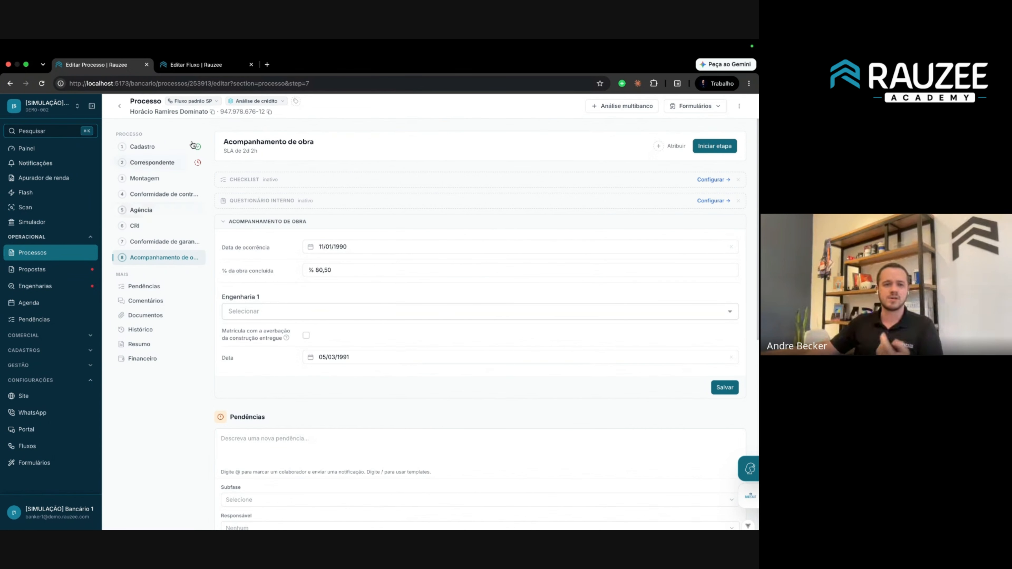
key(ctrl+Tab)
click(119, 106)
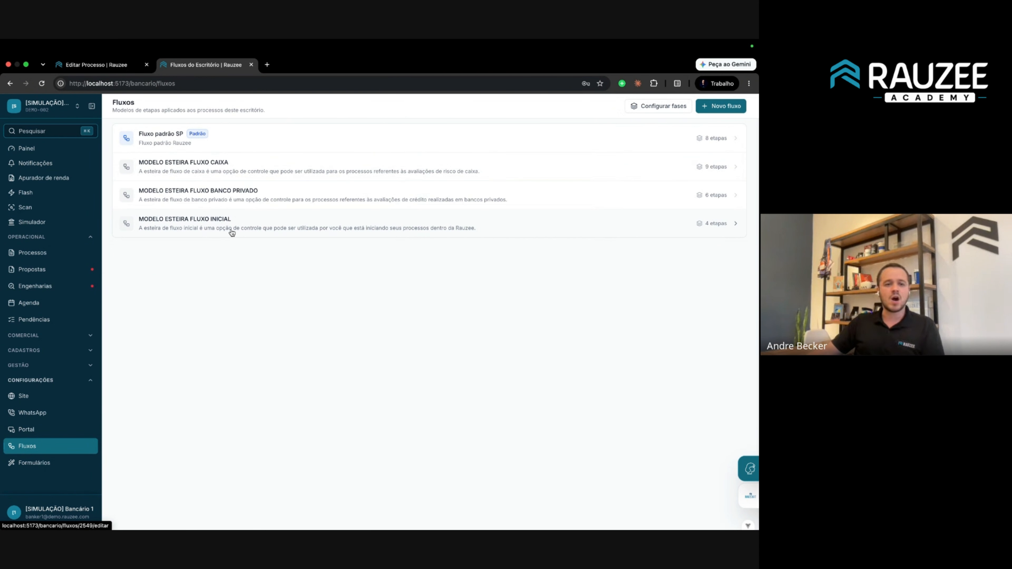
Open Fluxo padrão SP and rename the flow to 'Fluxo avulso'.
click(249, 144)
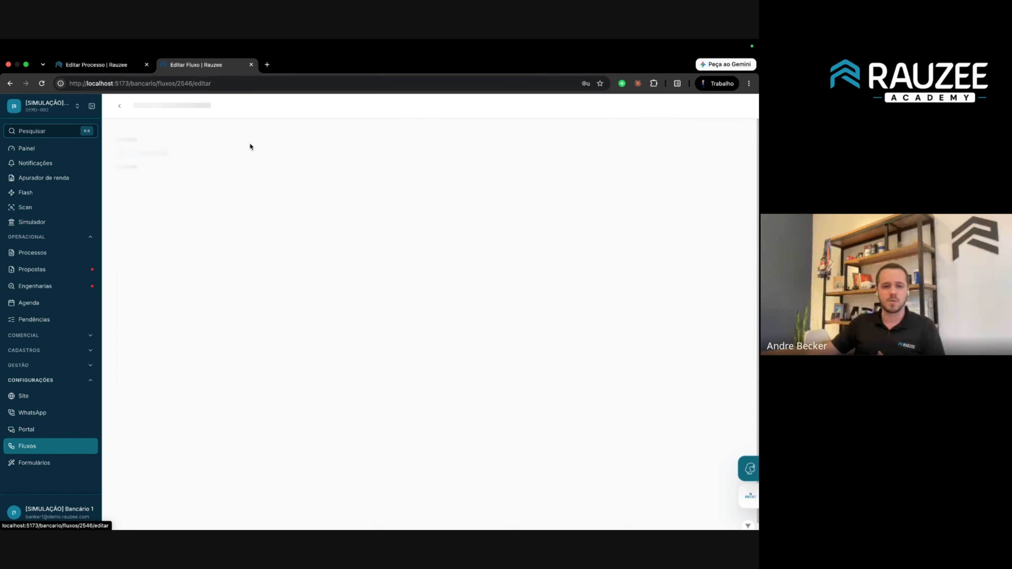
click(119, 106)
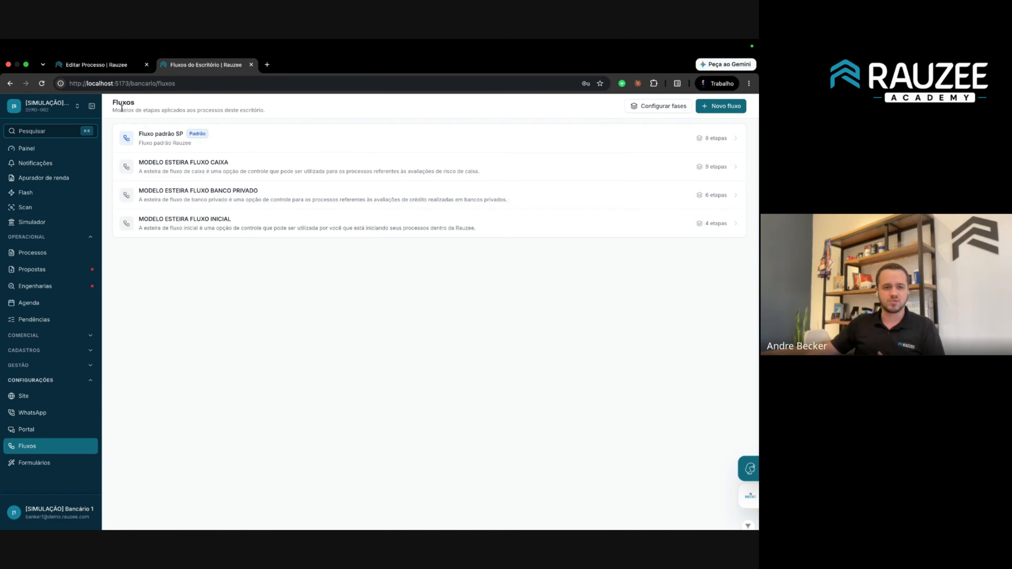
click(254, 136)
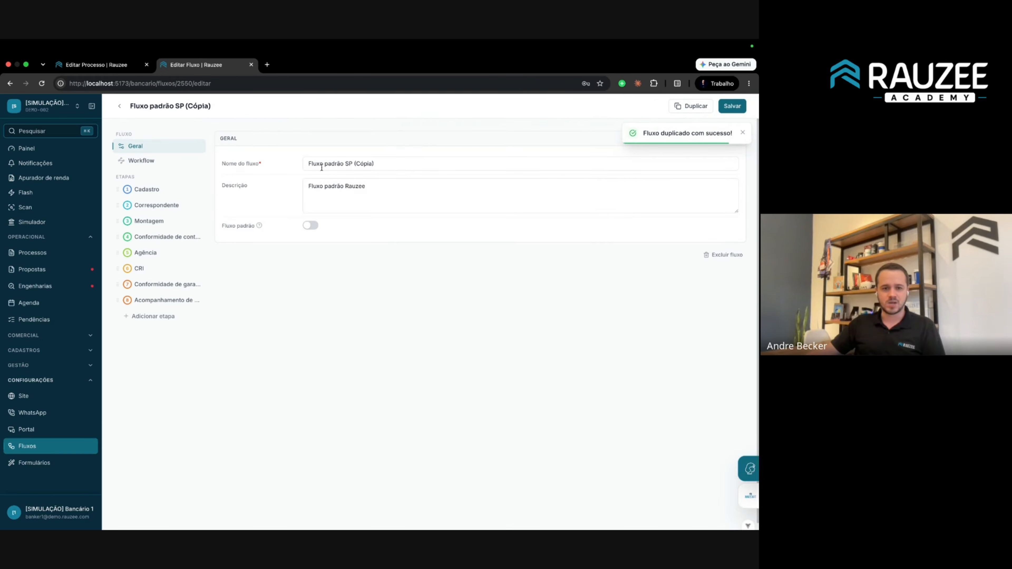
triple_click(387, 163)
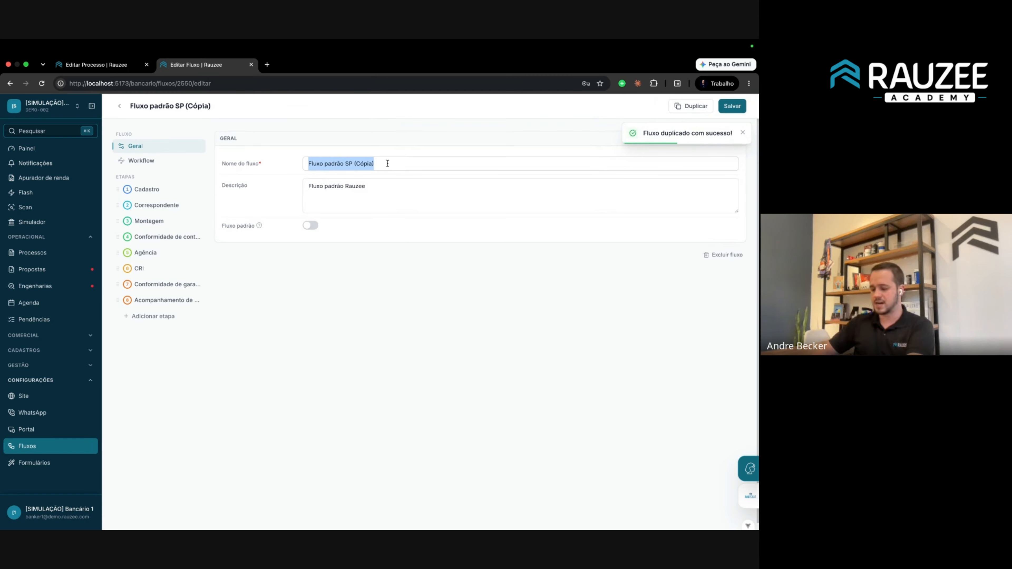
text(Fluxo)
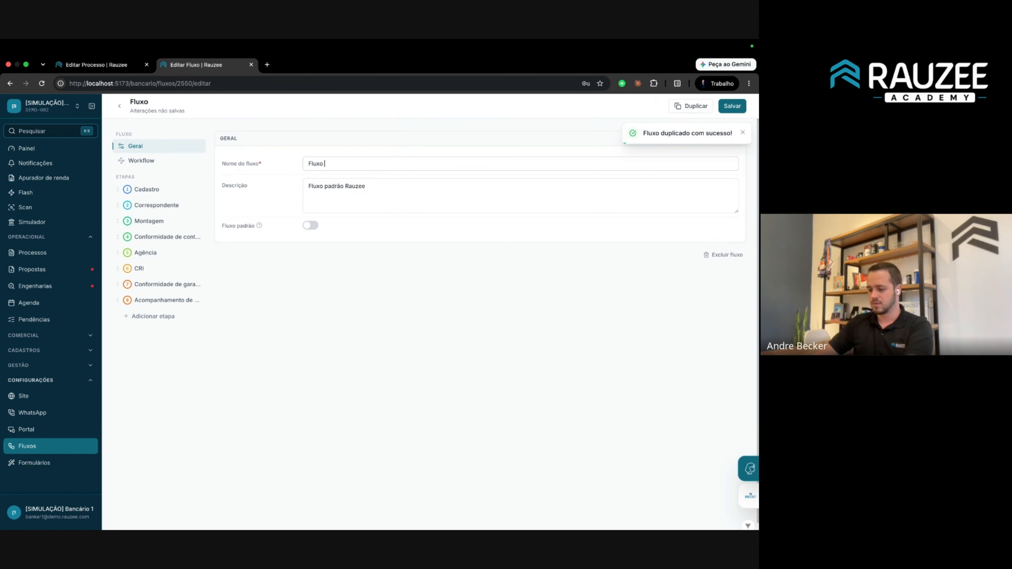
text( avulso)
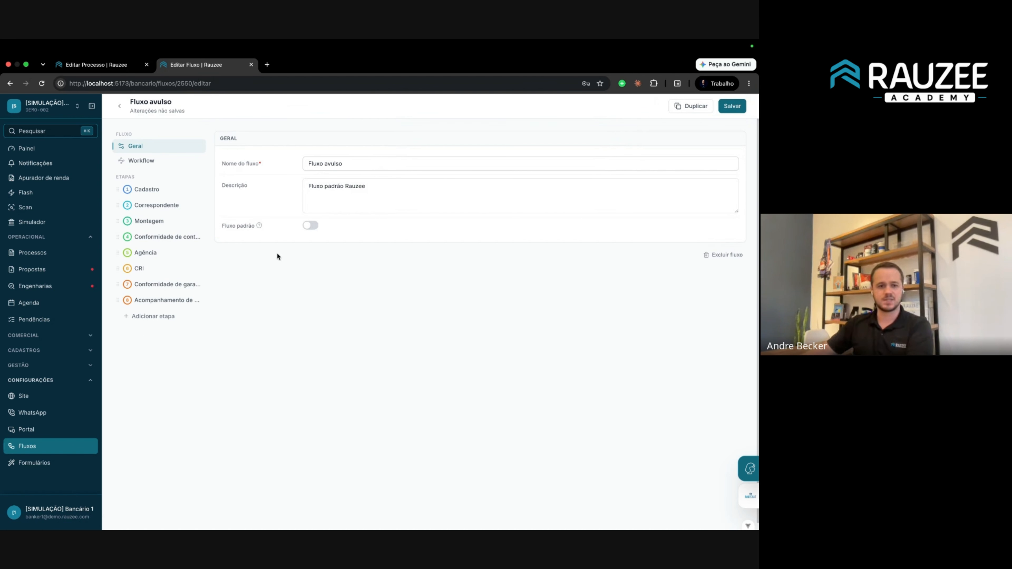
Delete the Acompanhamento de obra stage, save the flow, and return to the process.
click(133, 301)
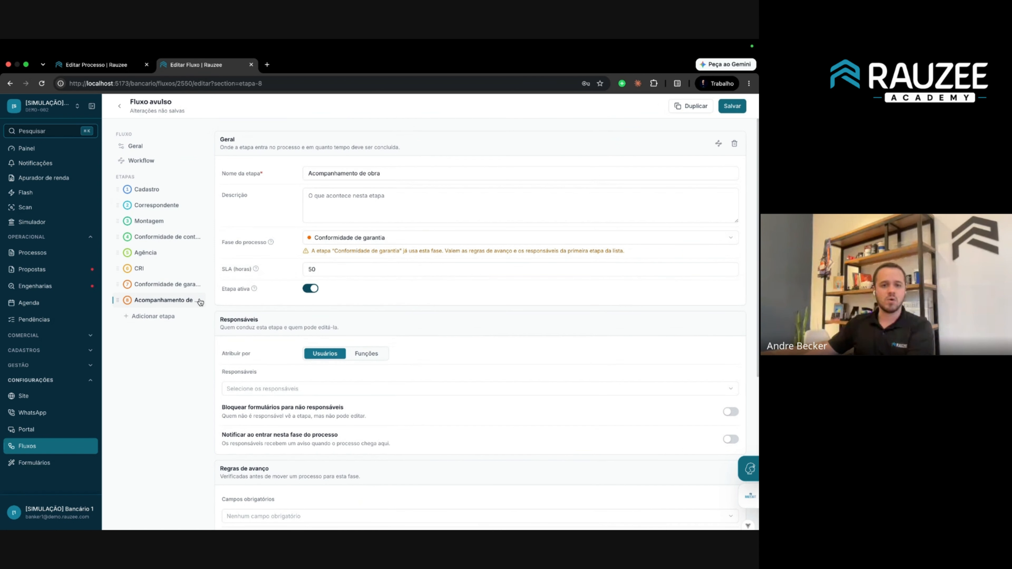
click(734, 143)
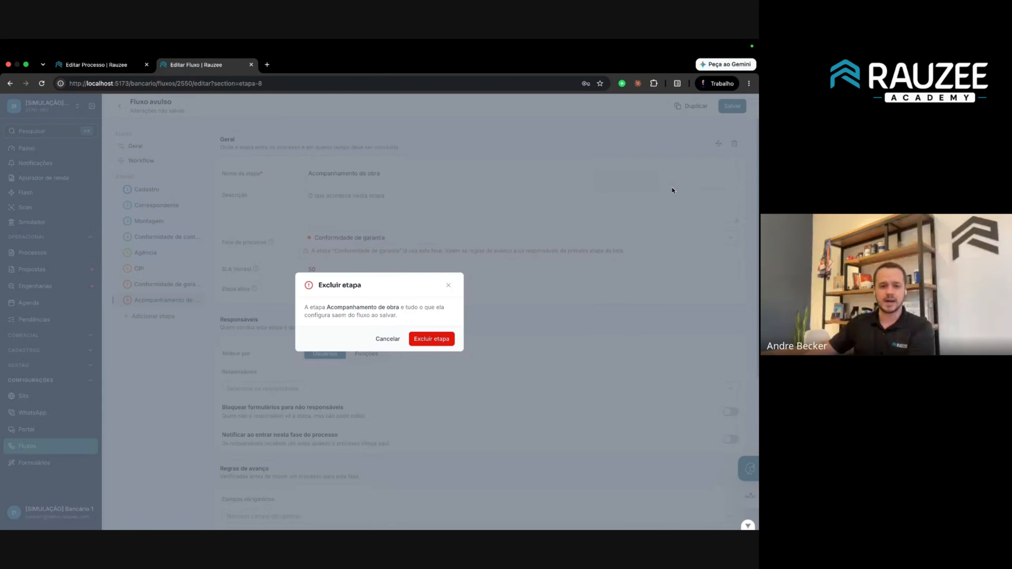
click(432, 340)
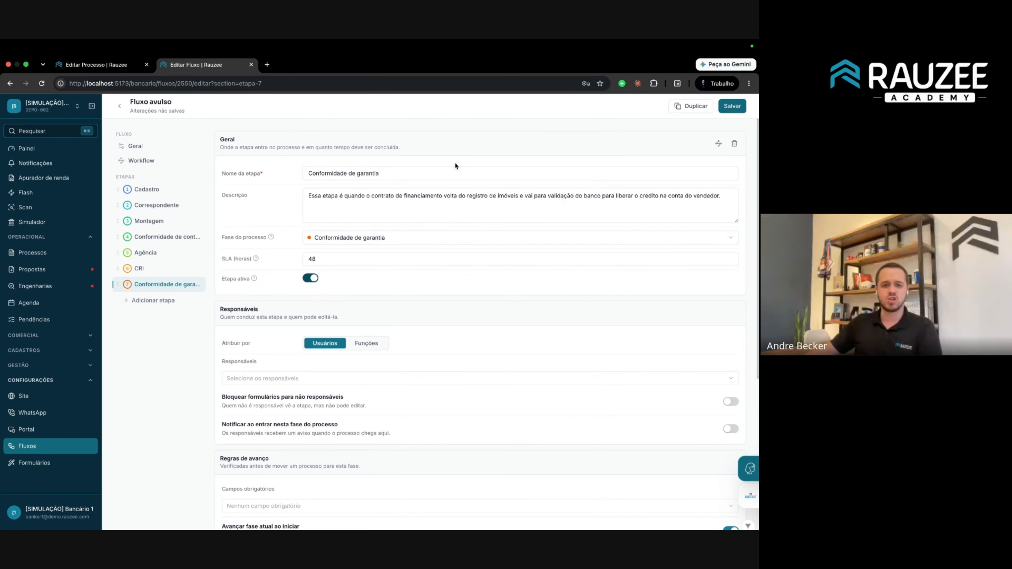
click(141, 161)
click(135, 146)
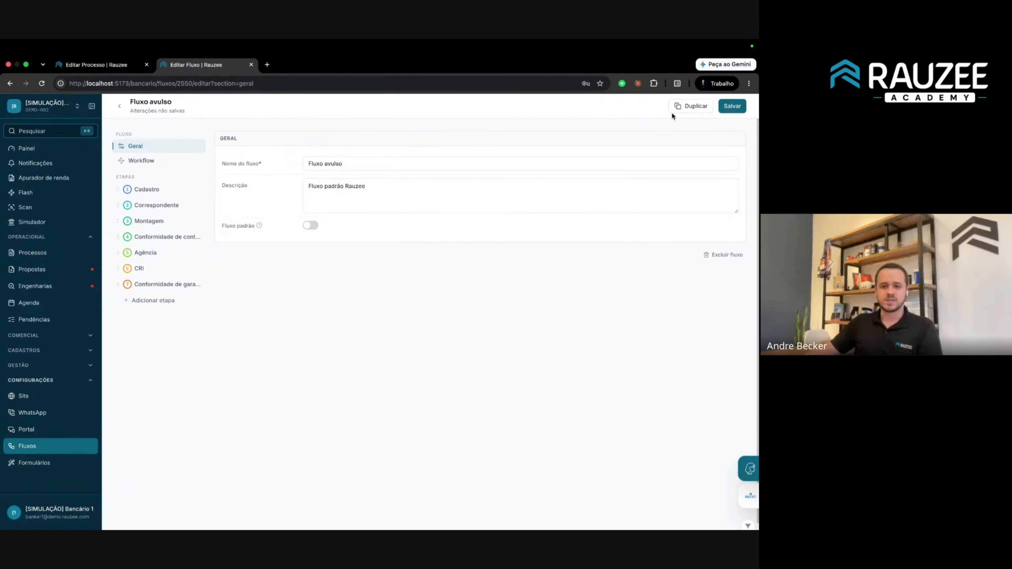
click(724, 105)
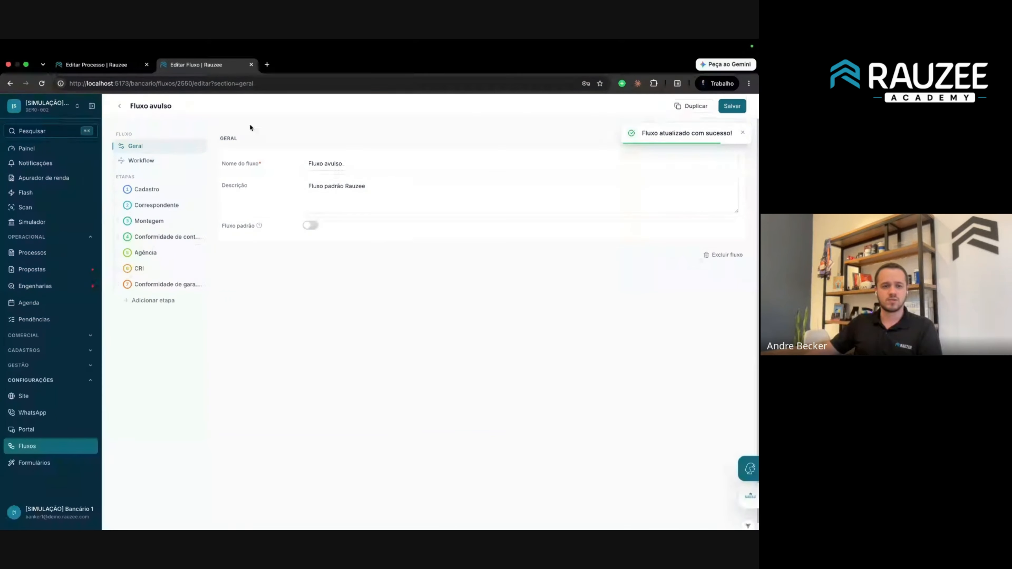
click(132, 71)
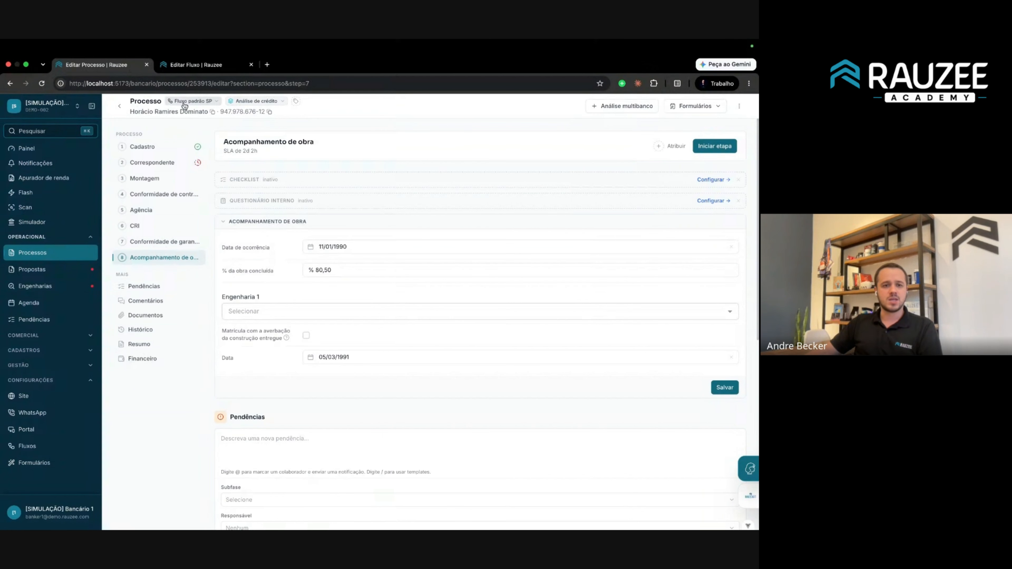
Reload the process and move it onto the Fluxo avulso flow.
click(42, 83)
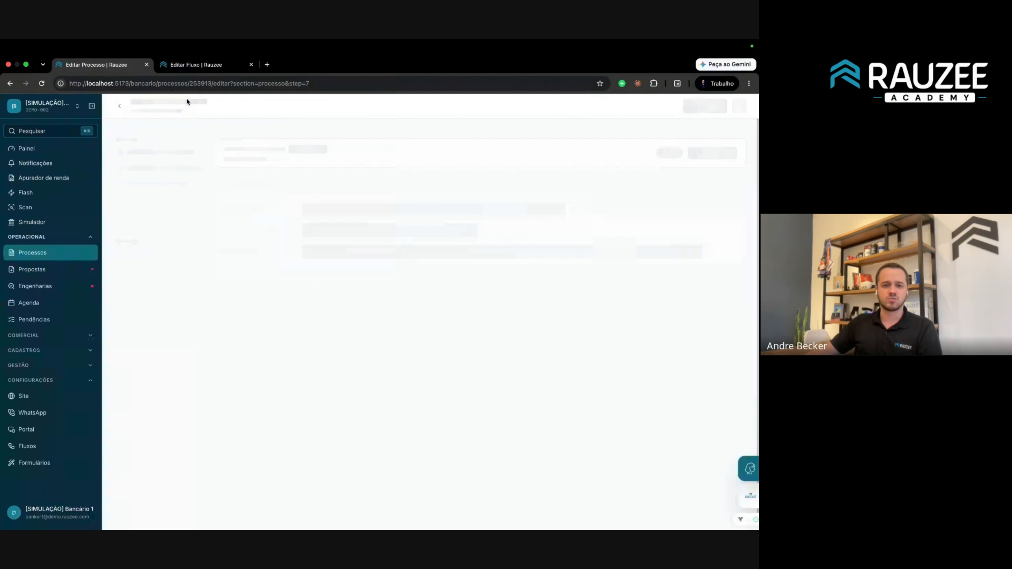
click(190, 105)
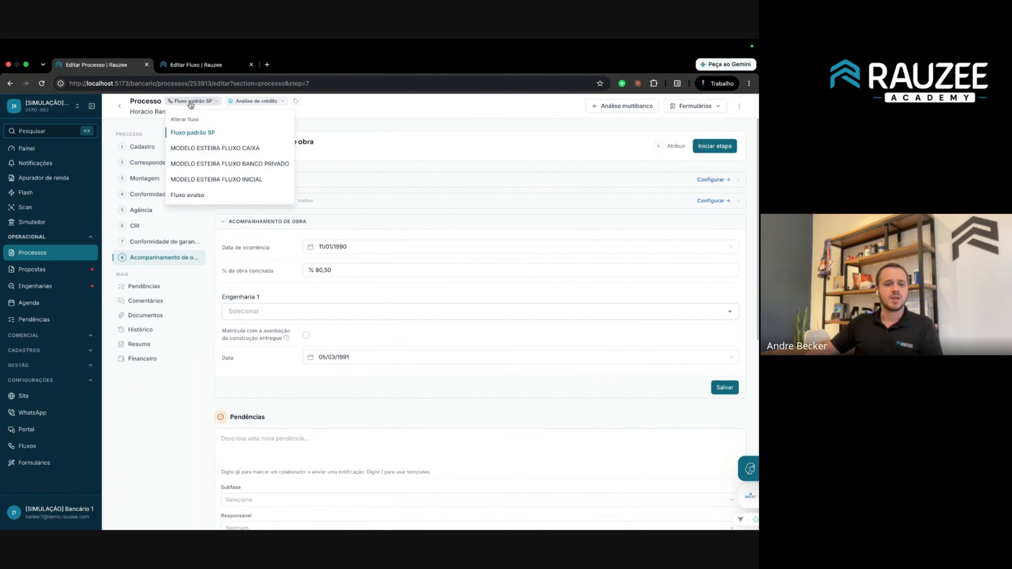
click(211, 197)
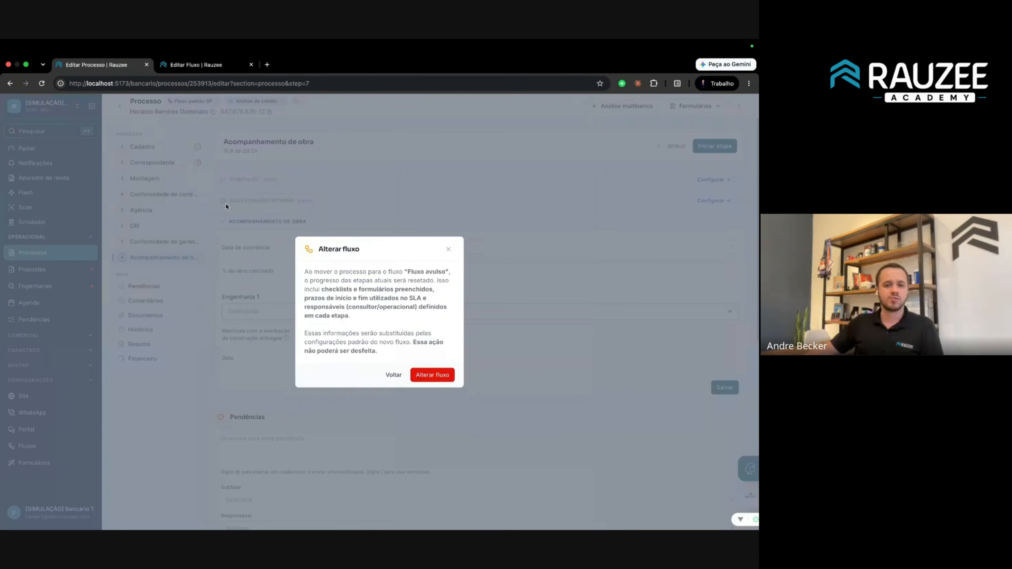
click(423, 377)
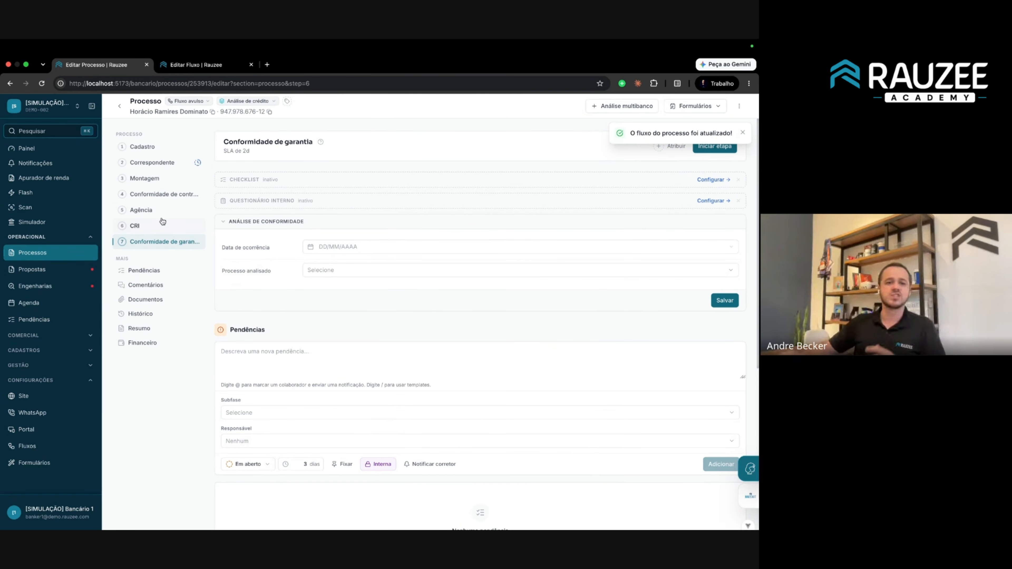
Review the process's CRI and Agência stages, then return to the Fluxo avulso settings.
click(155, 227)
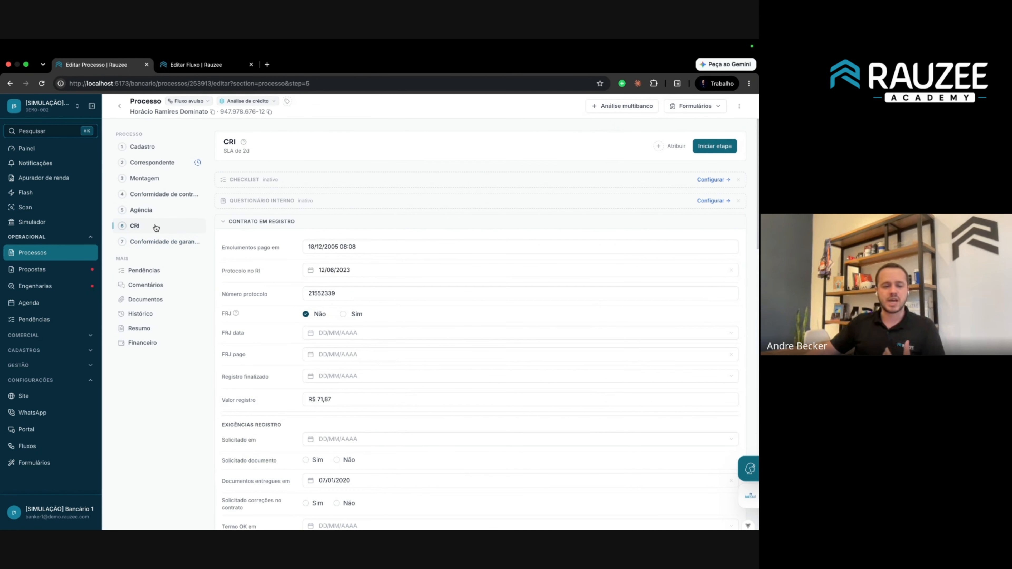
click(157, 219)
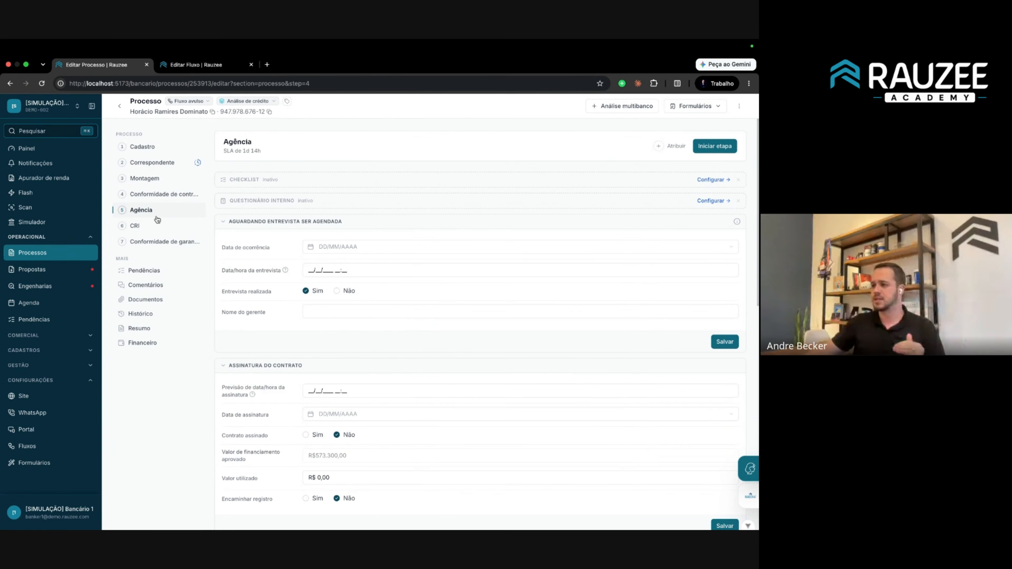
click(197, 64)
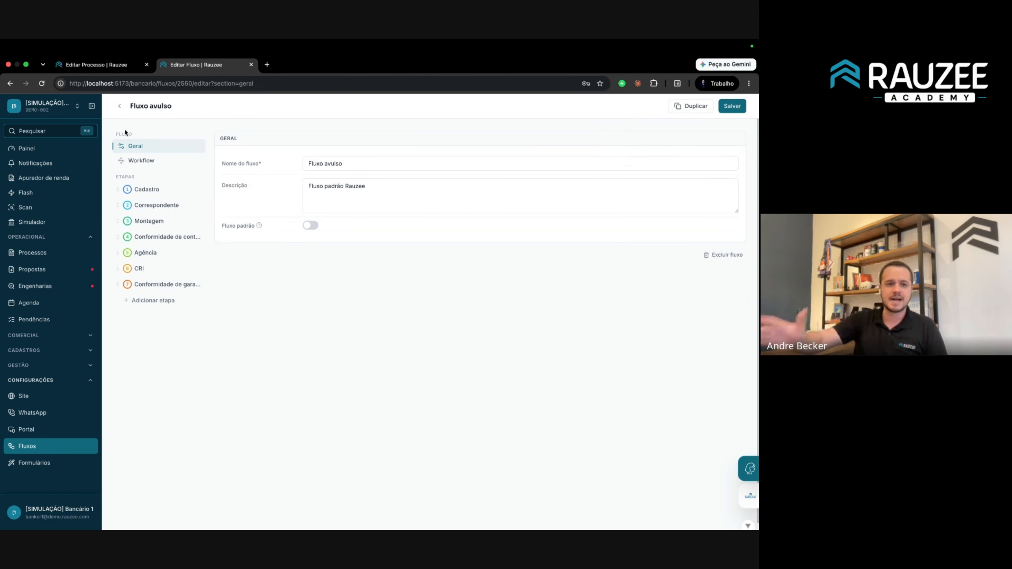
Rename the Correspondente stage to 'Analise de credito' and save.
click(160, 211)
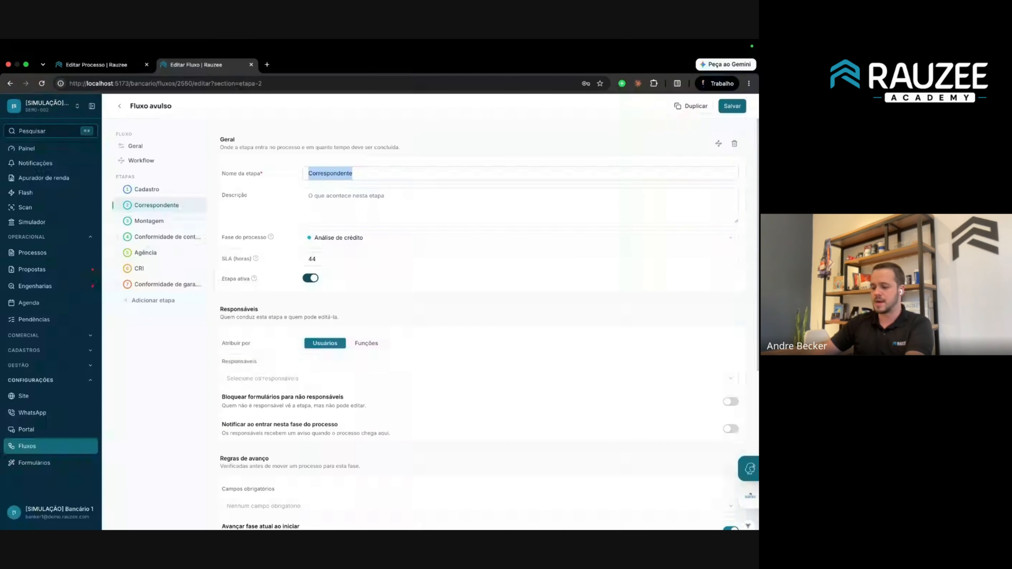
text(Analise de cr)
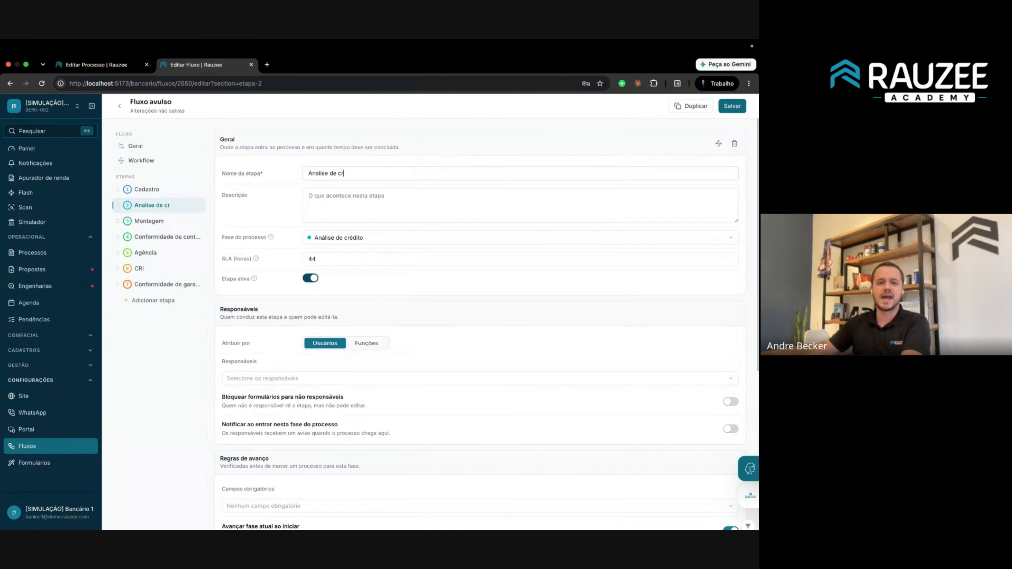
text(edito)
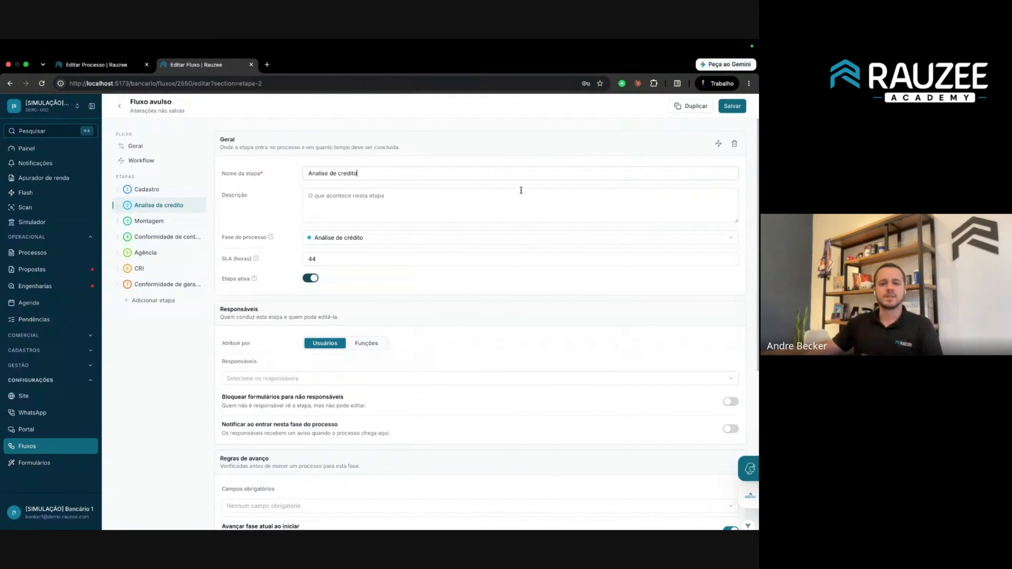
click(731, 106)
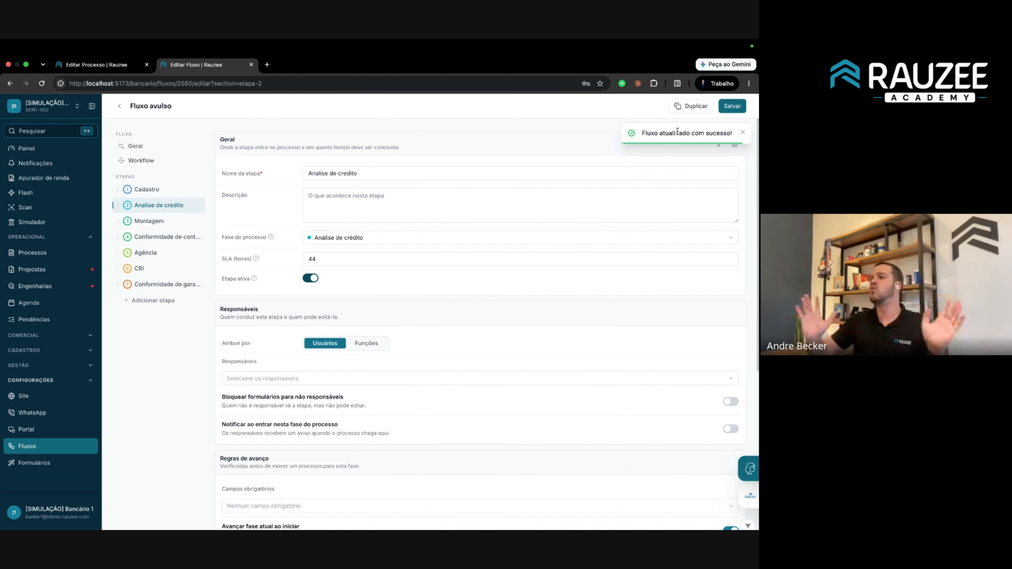
Delete the CRI stage, save the flow, and reload the process page.
click(157, 274)
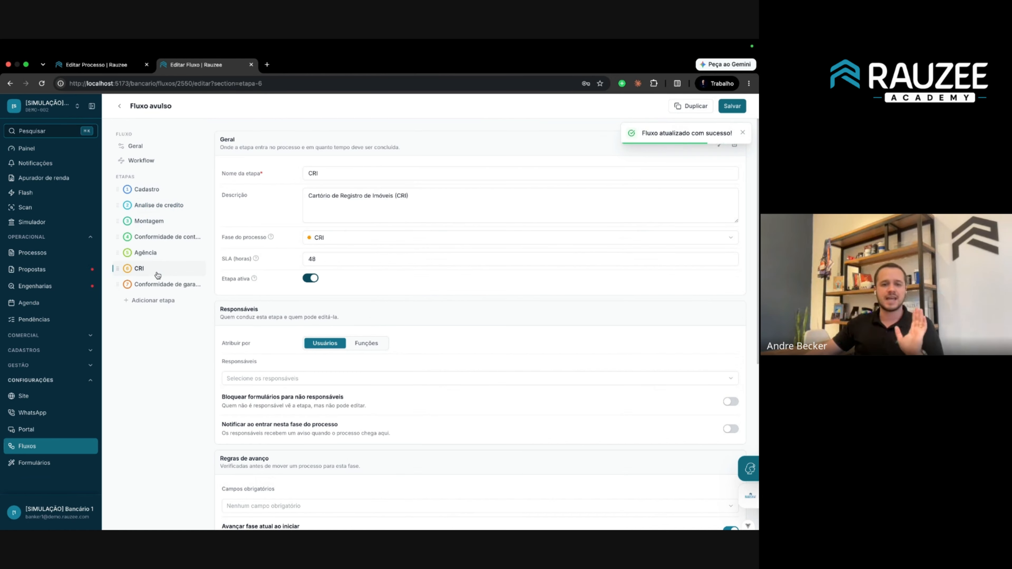
click(734, 144)
click(431, 339)
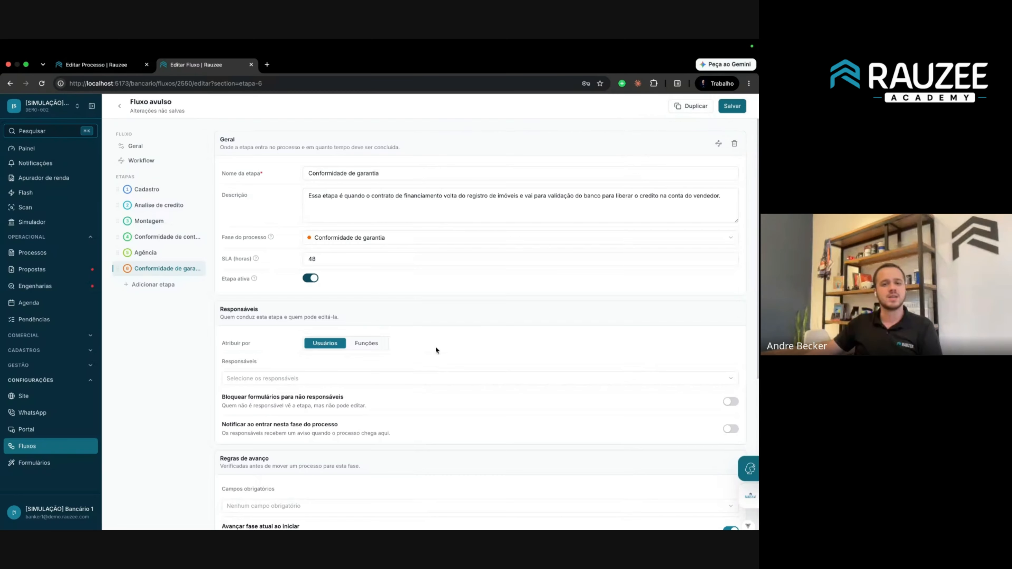
click(733, 106)
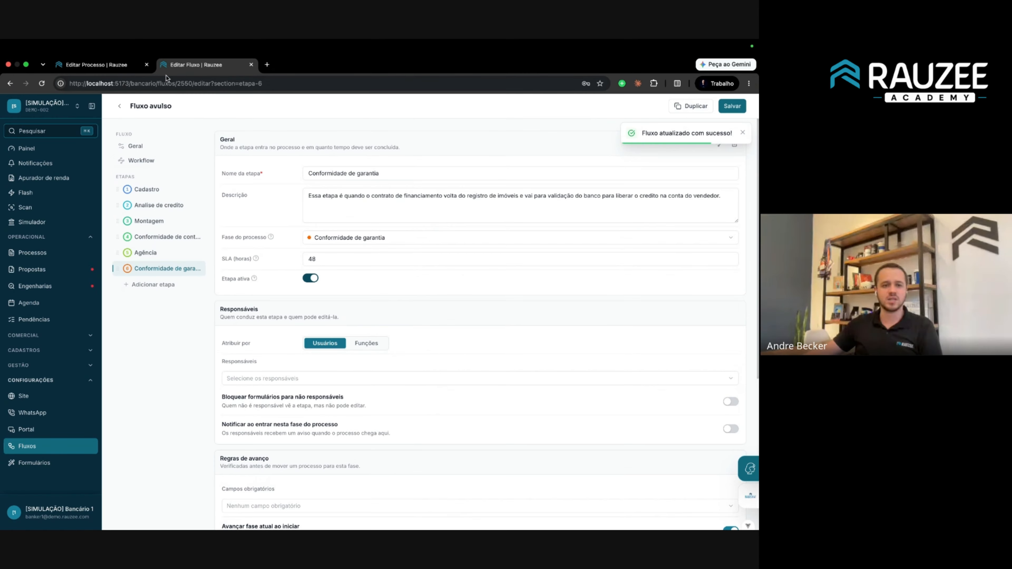
click(105, 65)
click(42, 83)
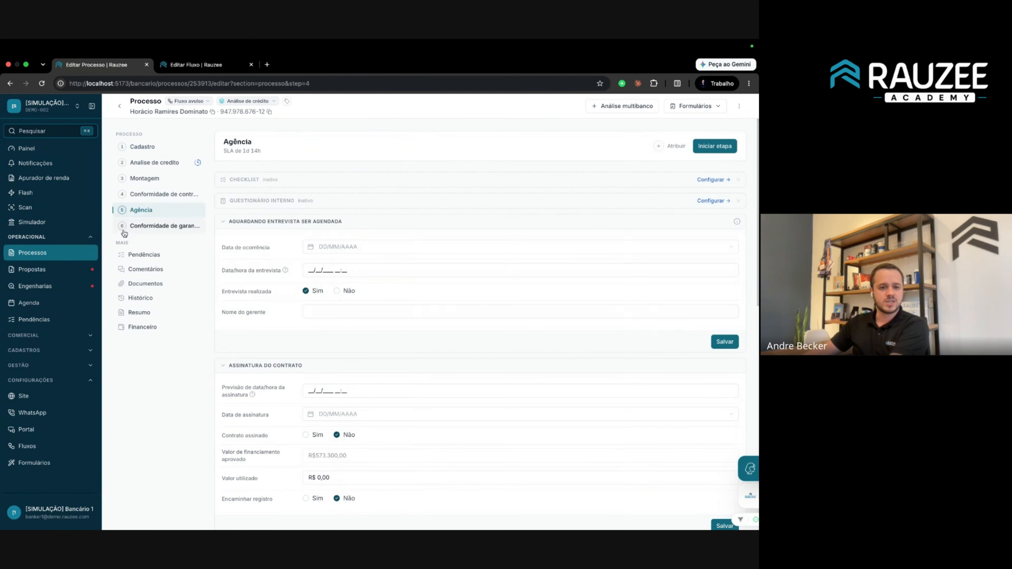
Check the process's Conformidade de garantia step, then return to the Fluxo avulso editor.
drag(111, 212, 191, 216)
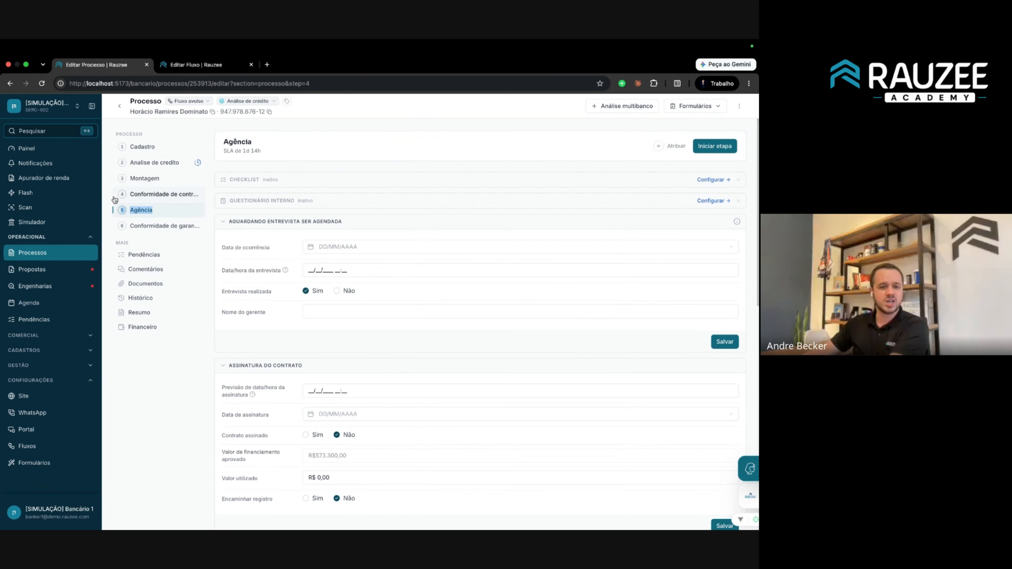
click(107, 183)
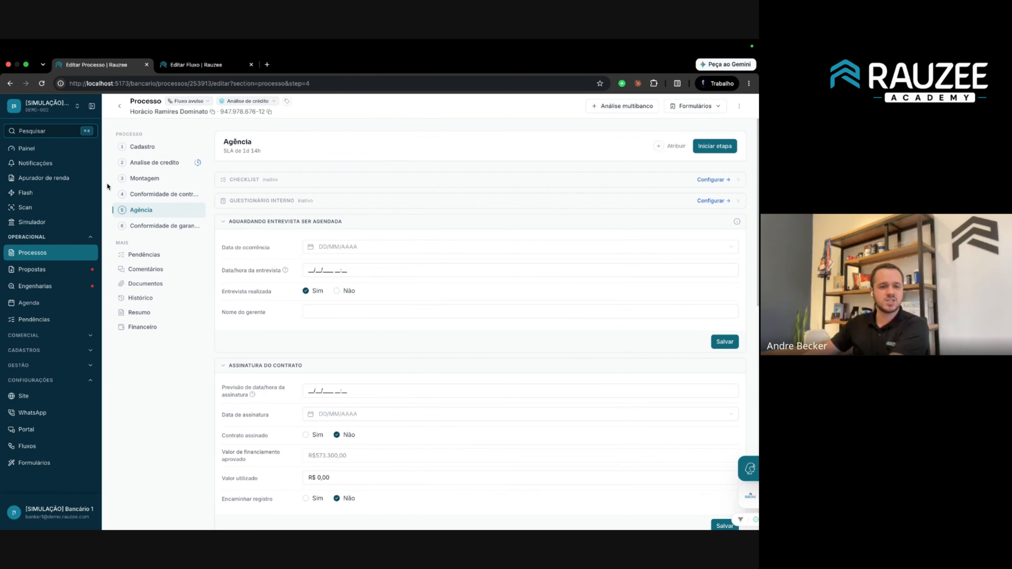
click(156, 227)
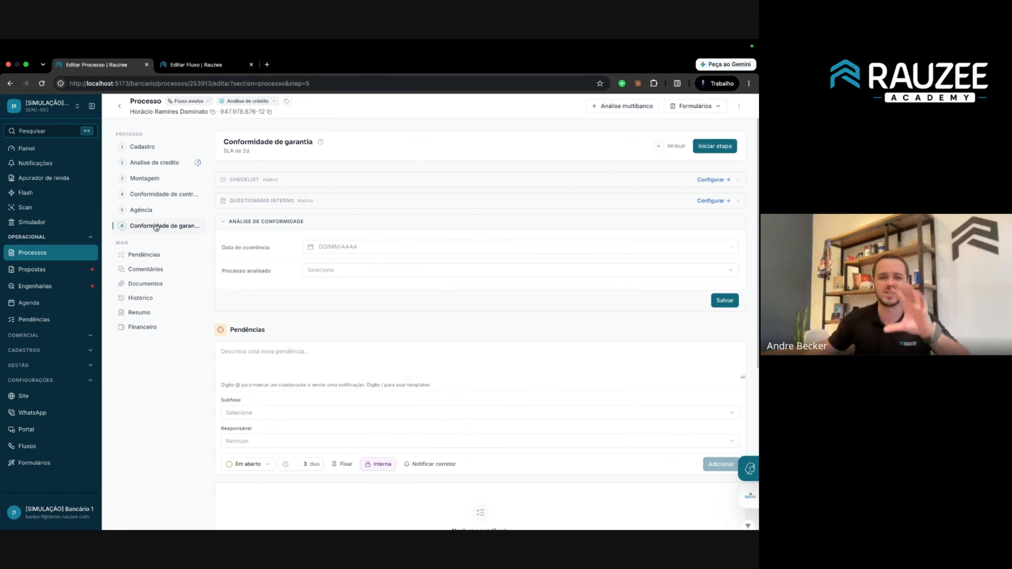
click(195, 64)
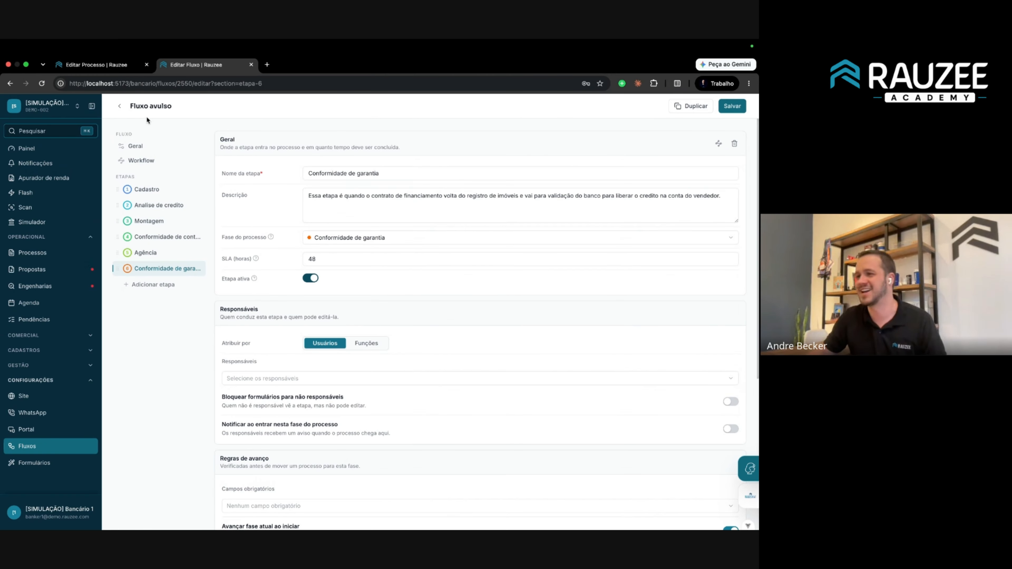
Return to Fluxos, open the office phase settings, and begin adding 'Fase' before a phase name.
click(119, 106)
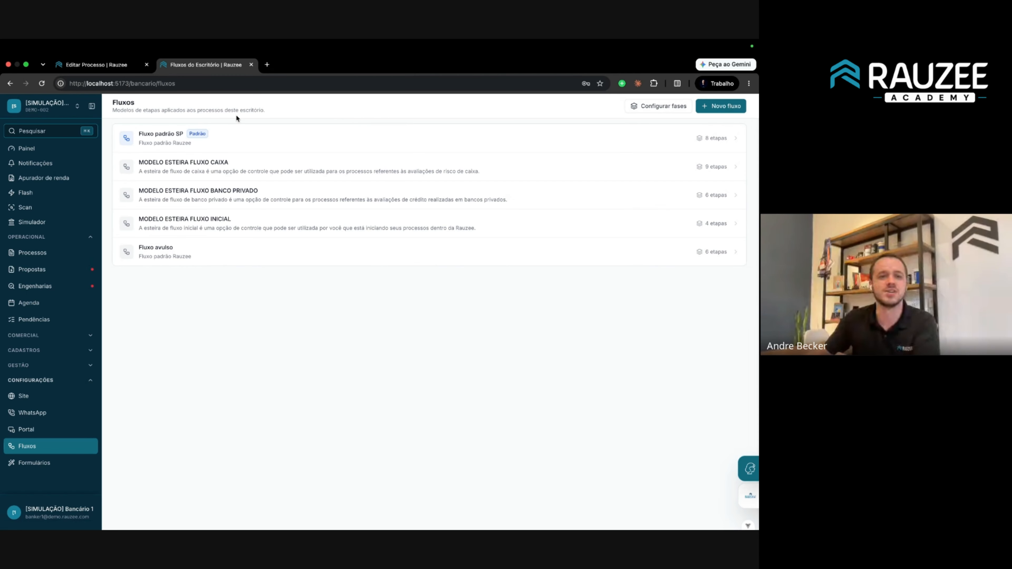
click(659, 106)
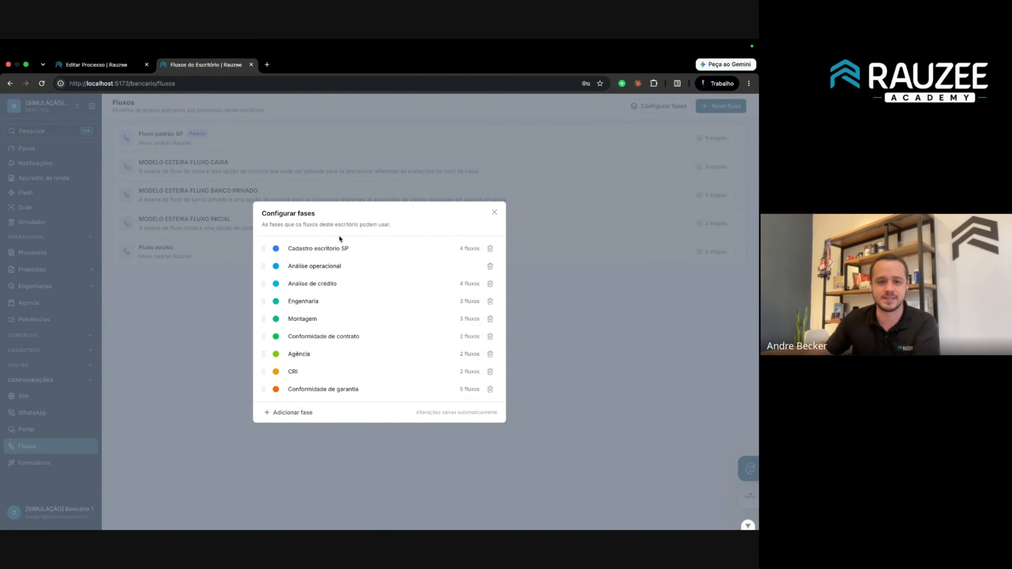
double_click(297, 248)
click(290, 249)
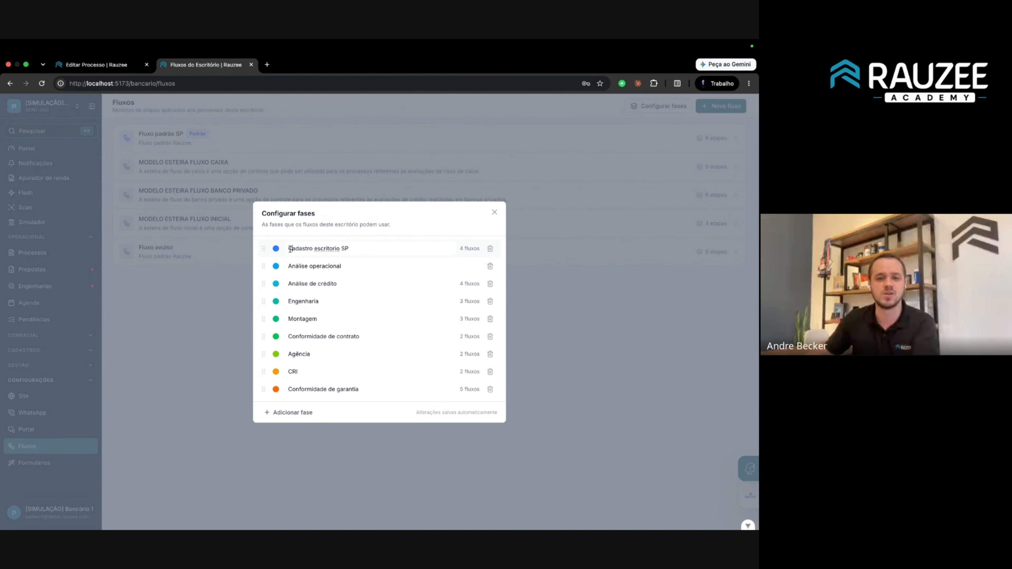
text(Fa)
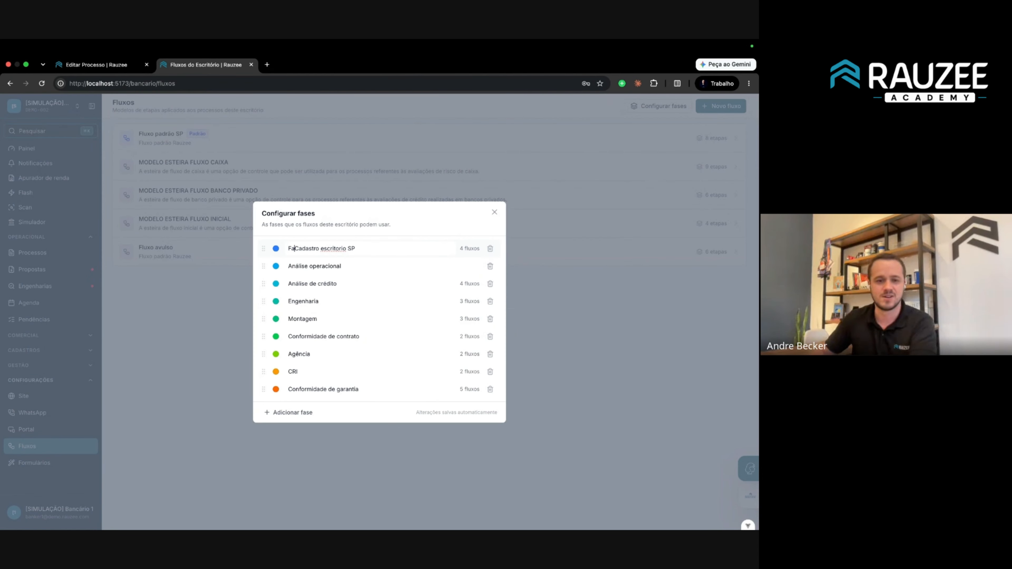
key(BackSpace)
key(BackSpace)
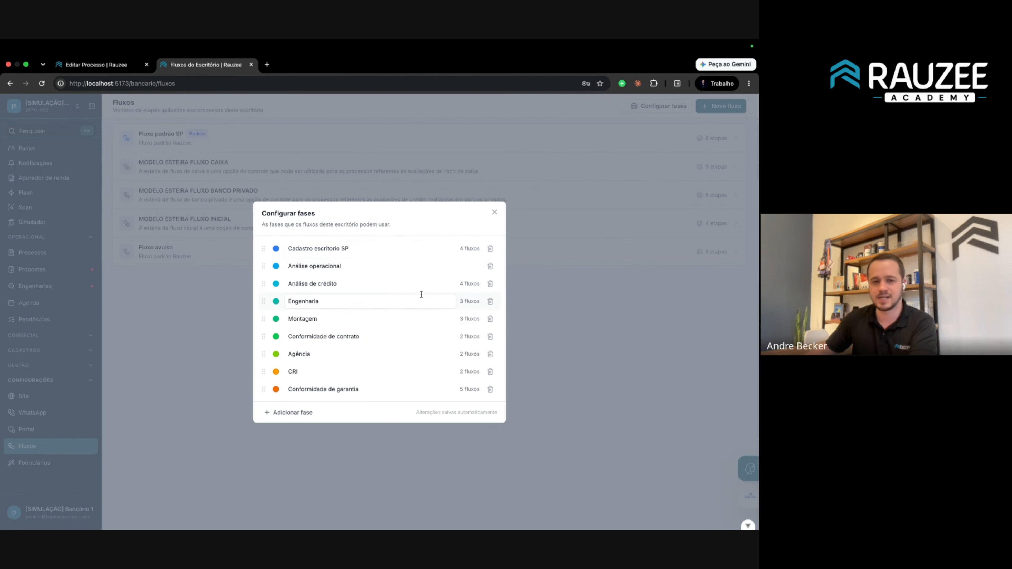
Finish the 'Fase' phase prefix, then rename Fluxo padrão SP's Cadastro stage to 'Etapa Cadastro' and save.
text(Fase)
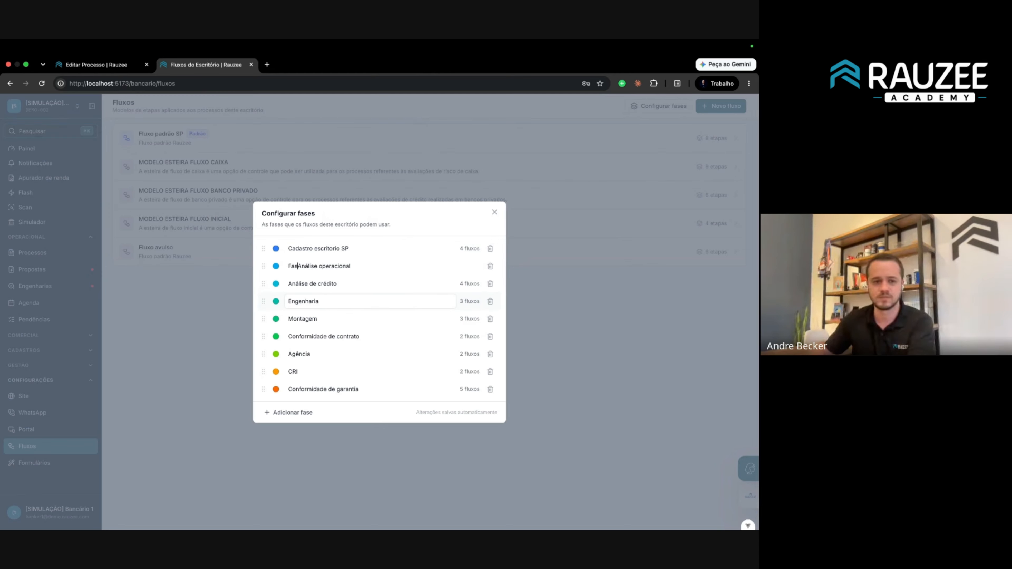
click(596, 292)
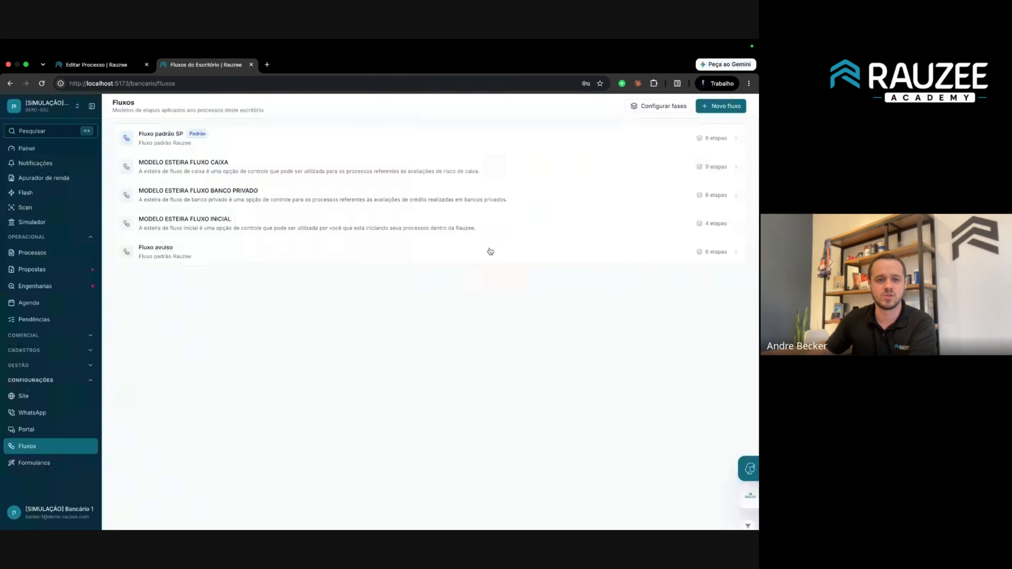
click(252, 135)
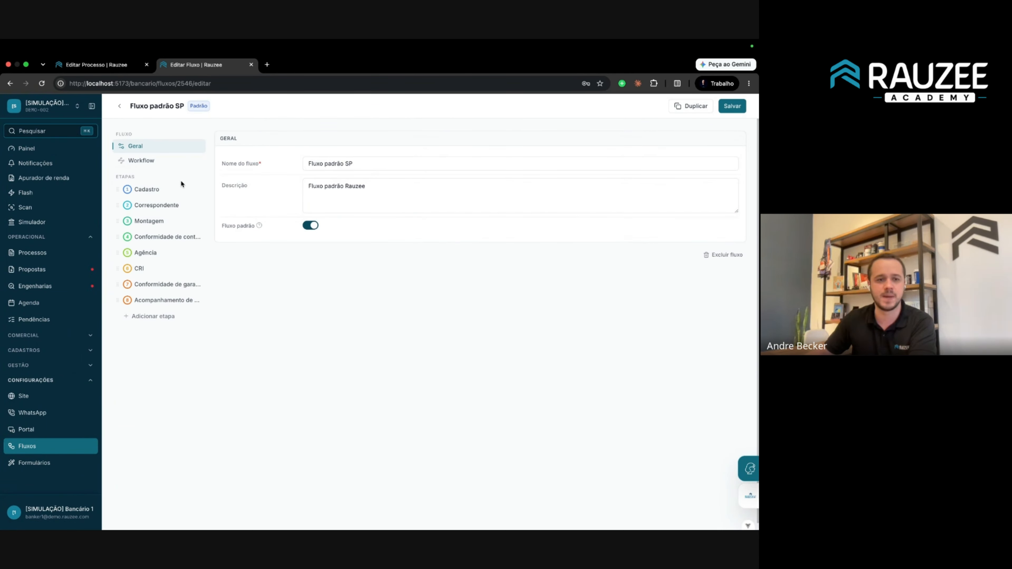
click(159, 213)
click(146, 189)
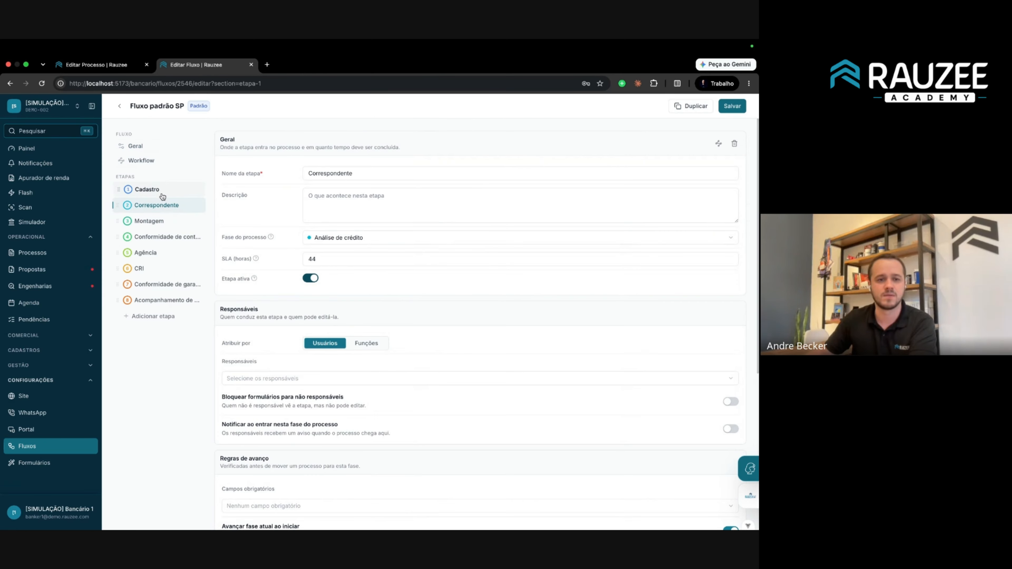
text(FasCadastro)
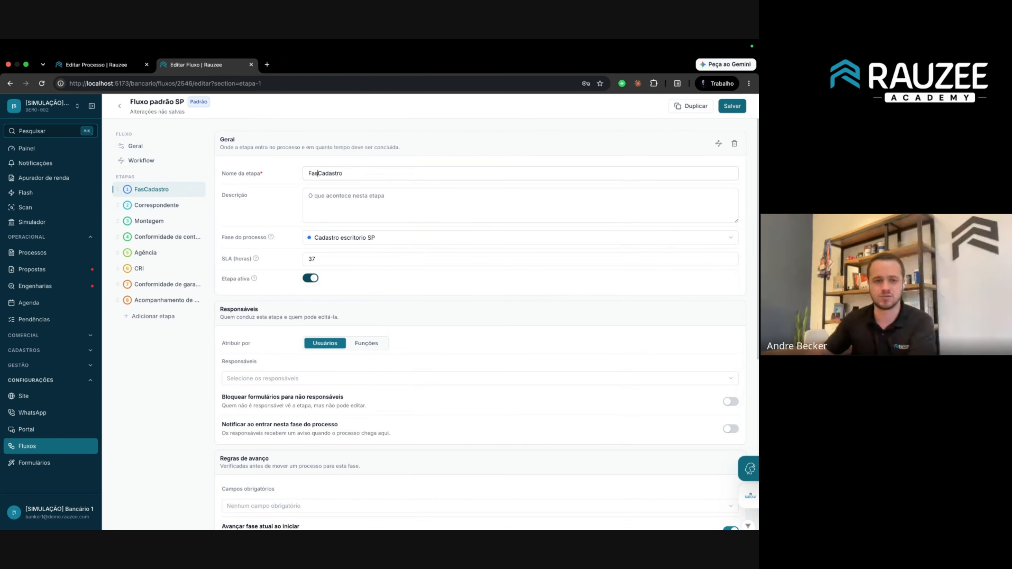
key(BackSpace)
key(BackSpace)
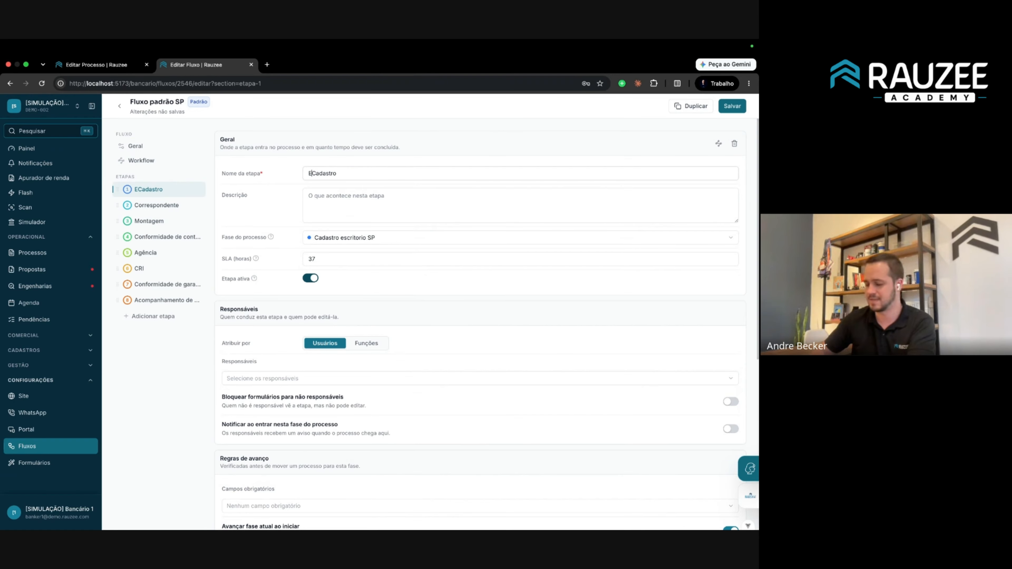
text(Etapa)
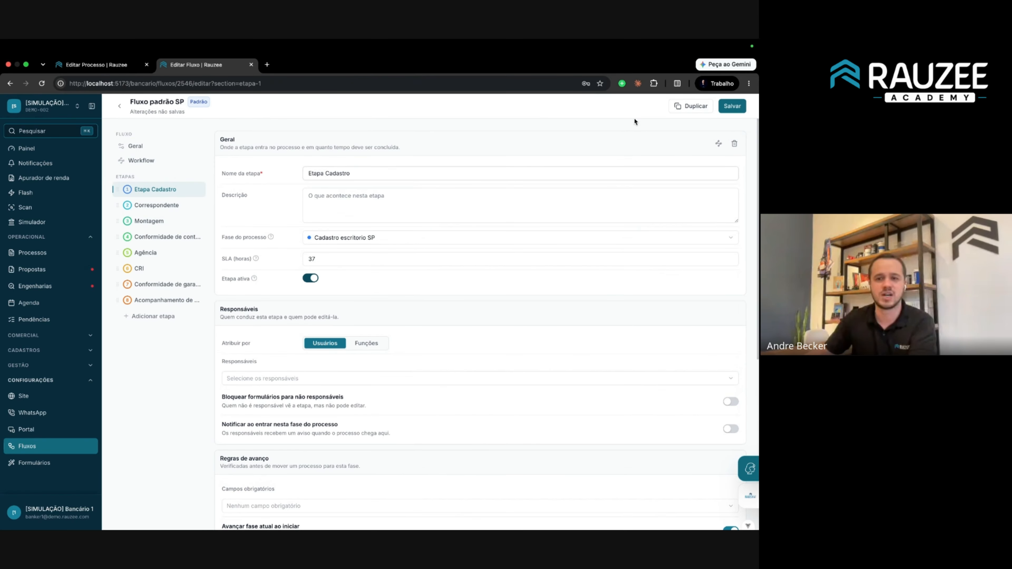
click(732, 106)
Show all SP office processes as a kanban board grouped by flow.
click(104, 64)
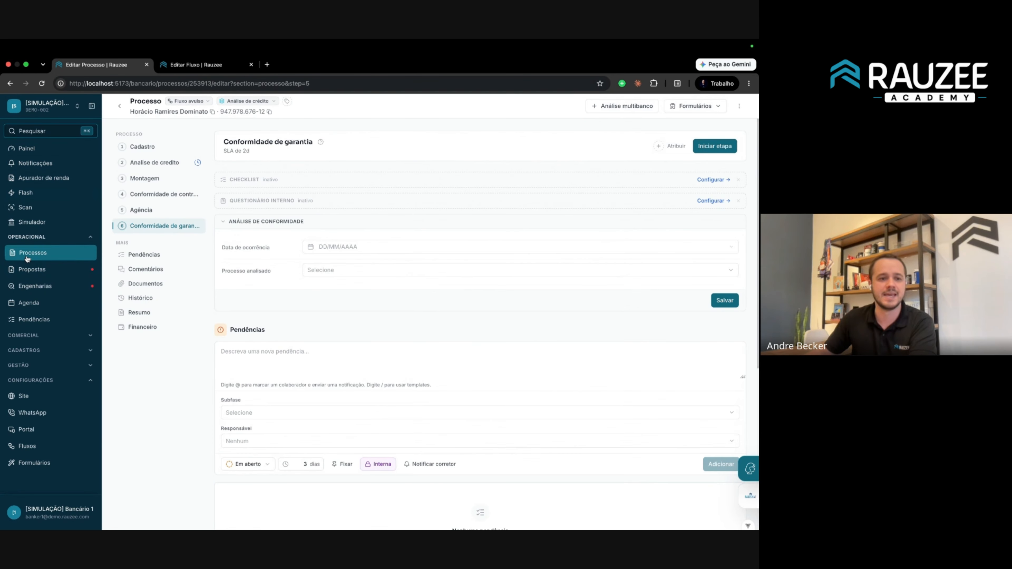
click(36, 252)
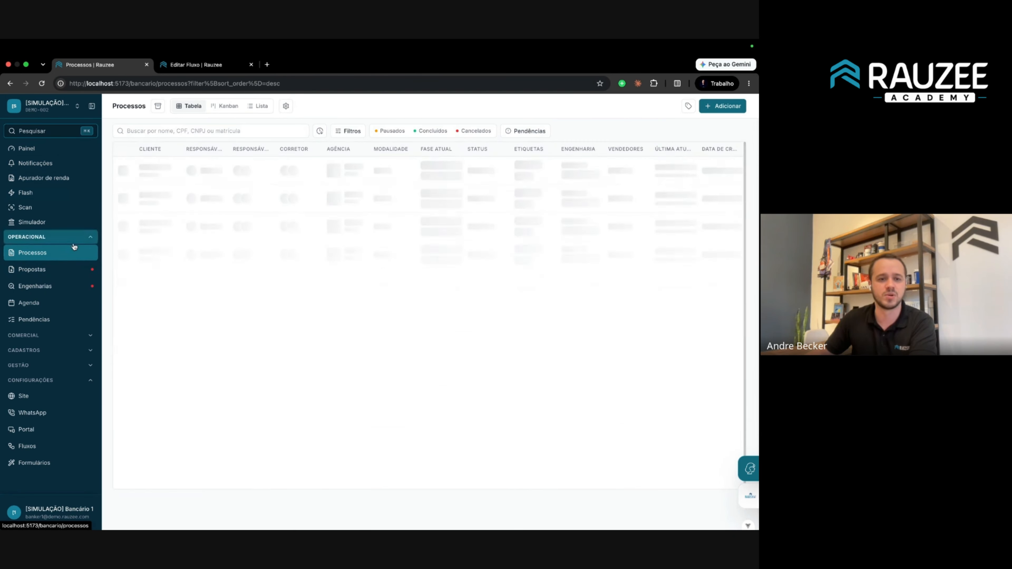
click(225, 107)
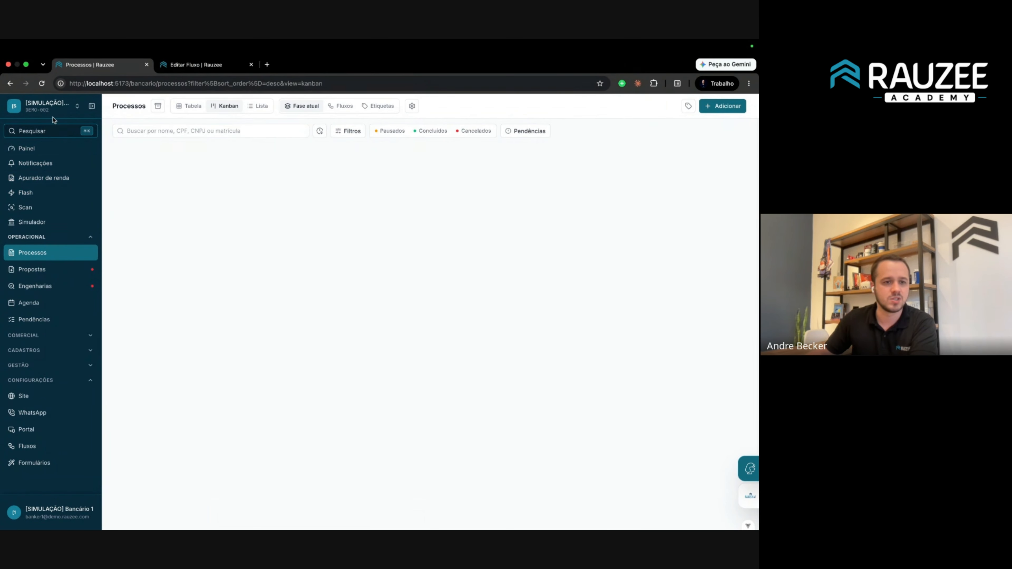
click(52, 107)
click(215, 160)
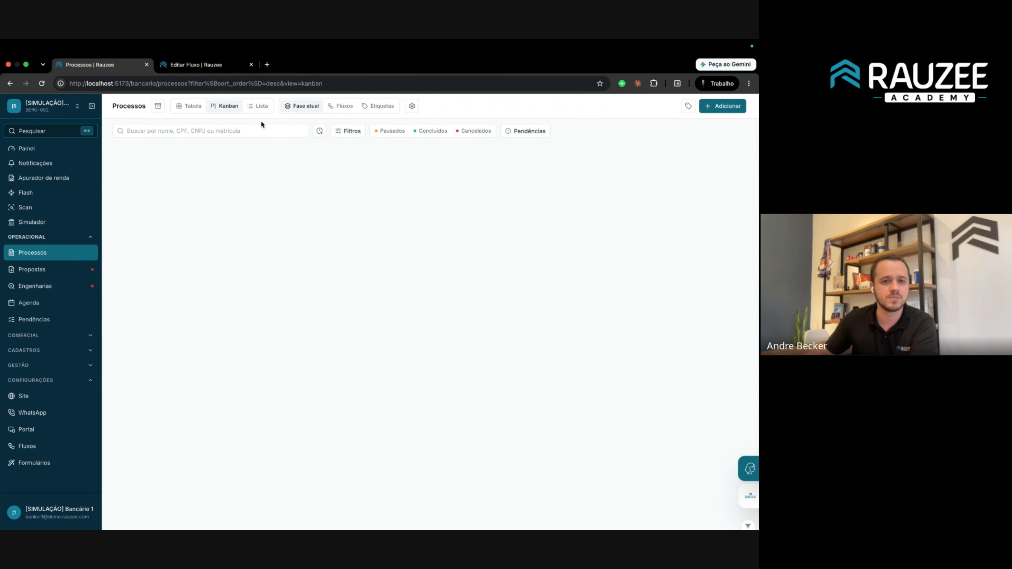
click(341, 110)
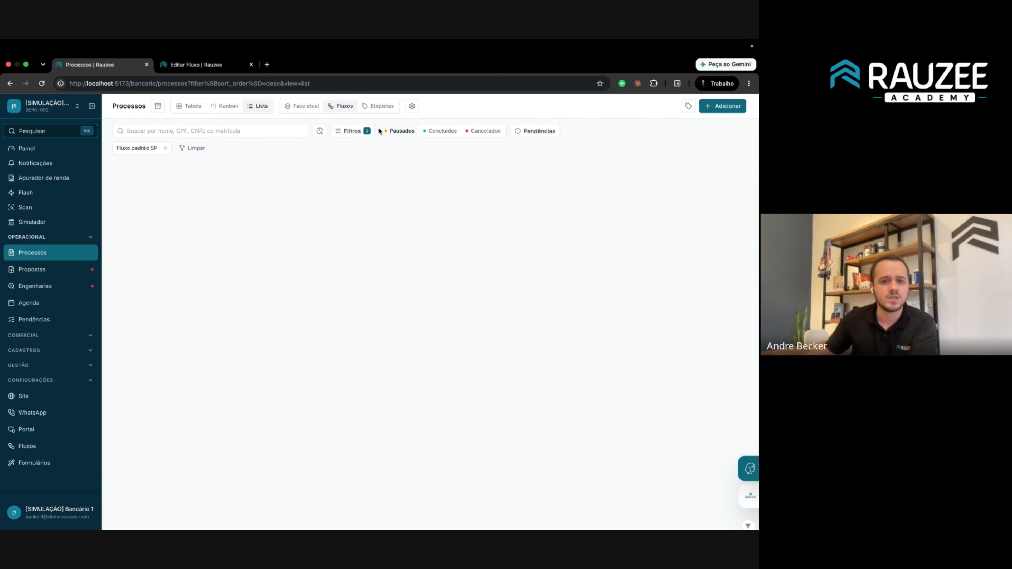
Adjust the process filters, remove the Fluxo padrão SP chip, and reload the list.
click(370, 131)
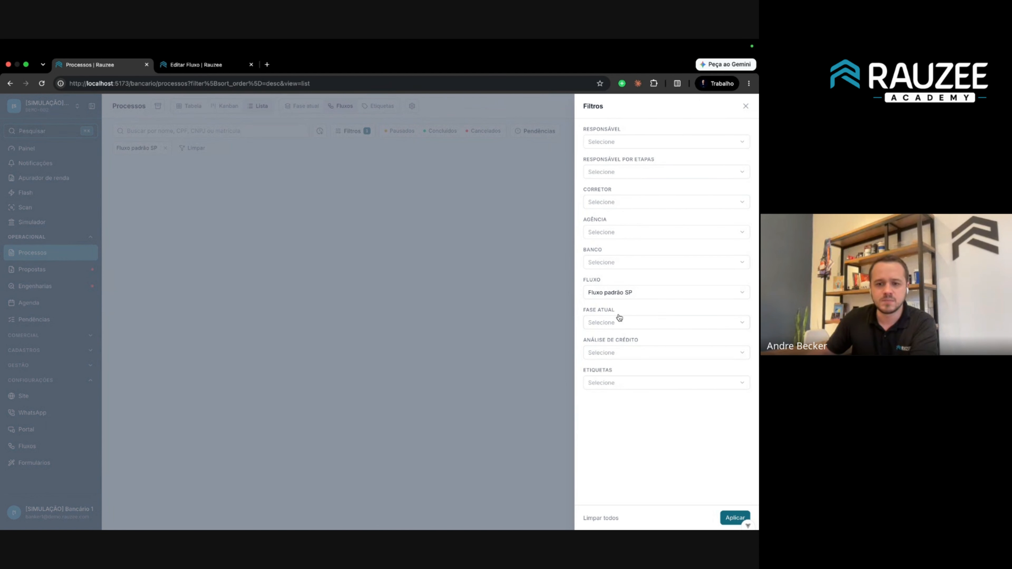
click(619, 318)
click(343, 284)
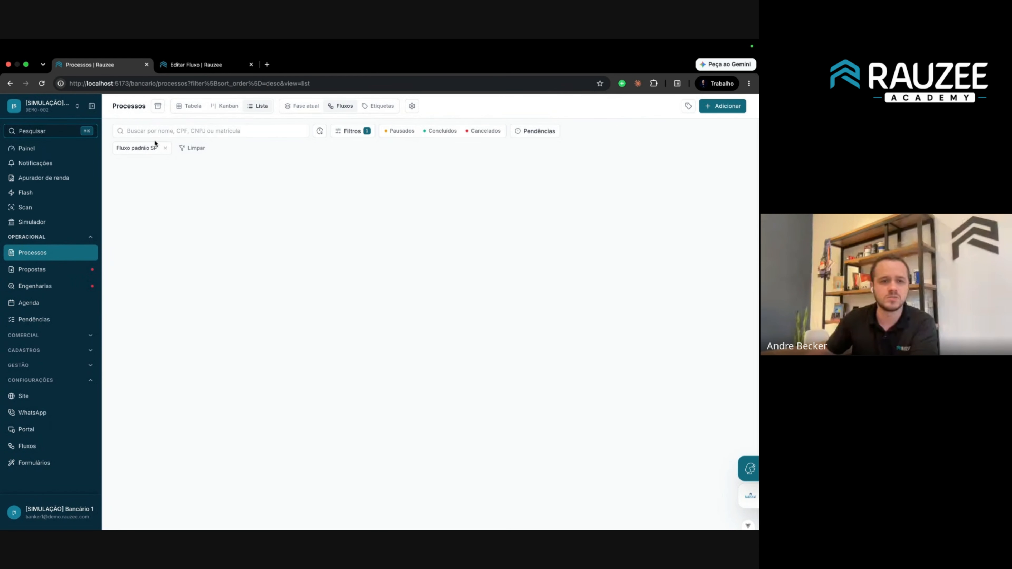
click(165, 148)
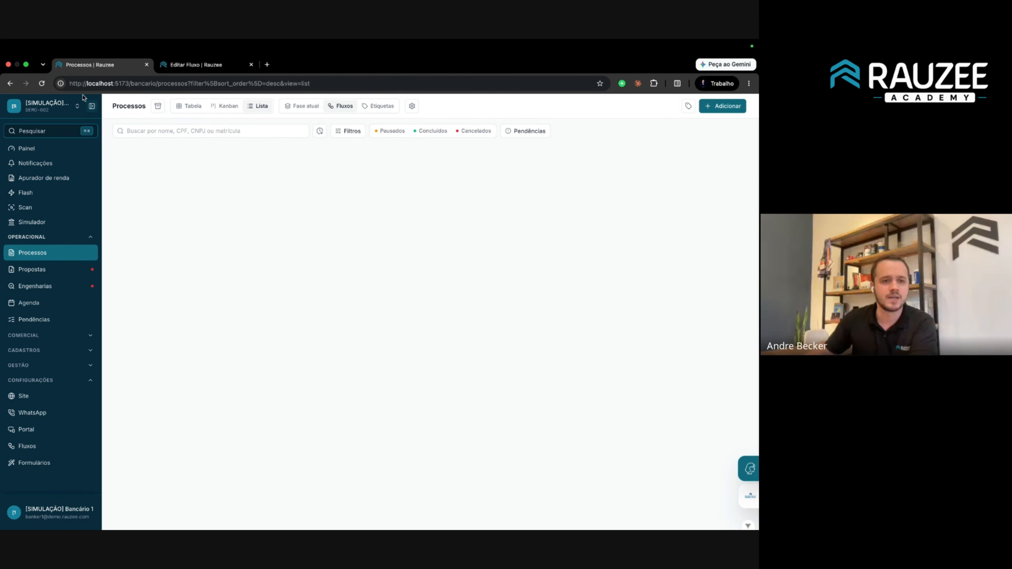
click(43, 83)
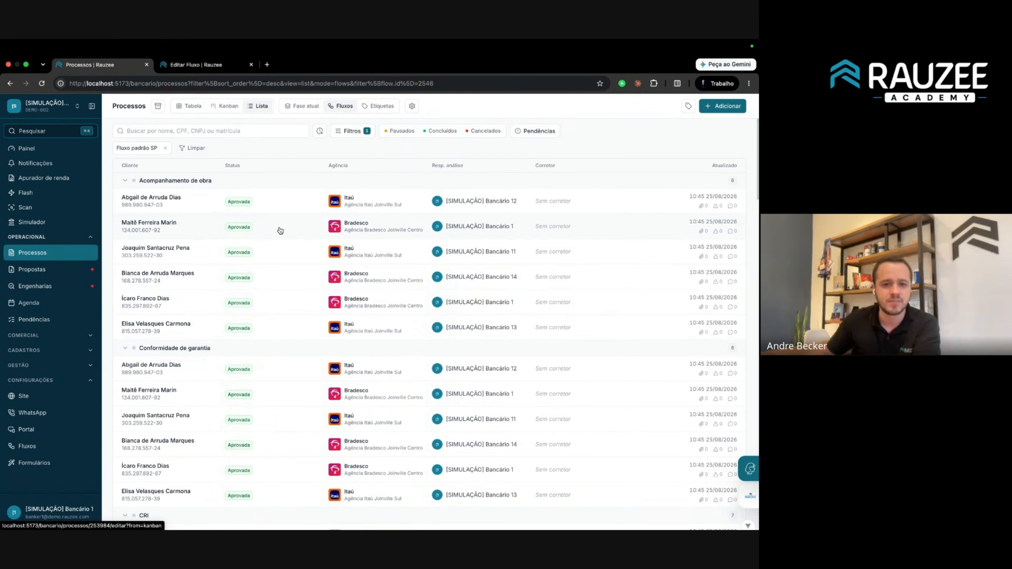
Open the first client's process and check which flows and phases it can switch to.
click(192, 210)
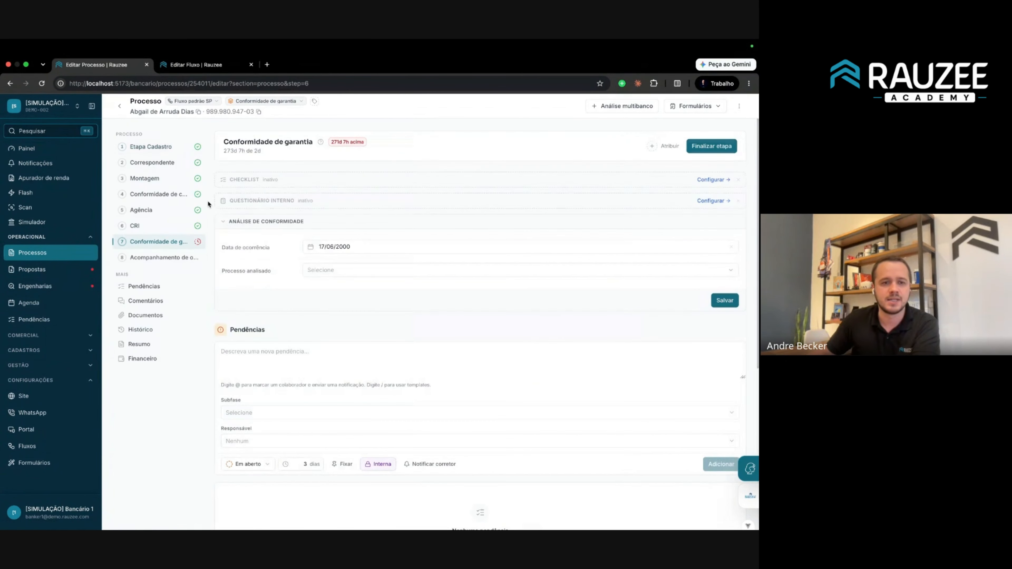
click(194, 103)
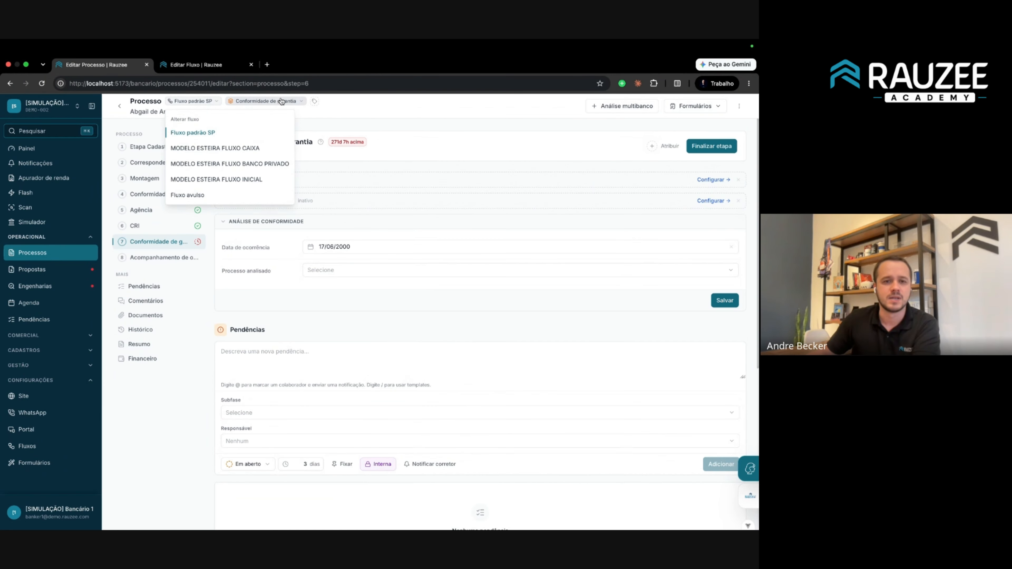
click(255, 101)
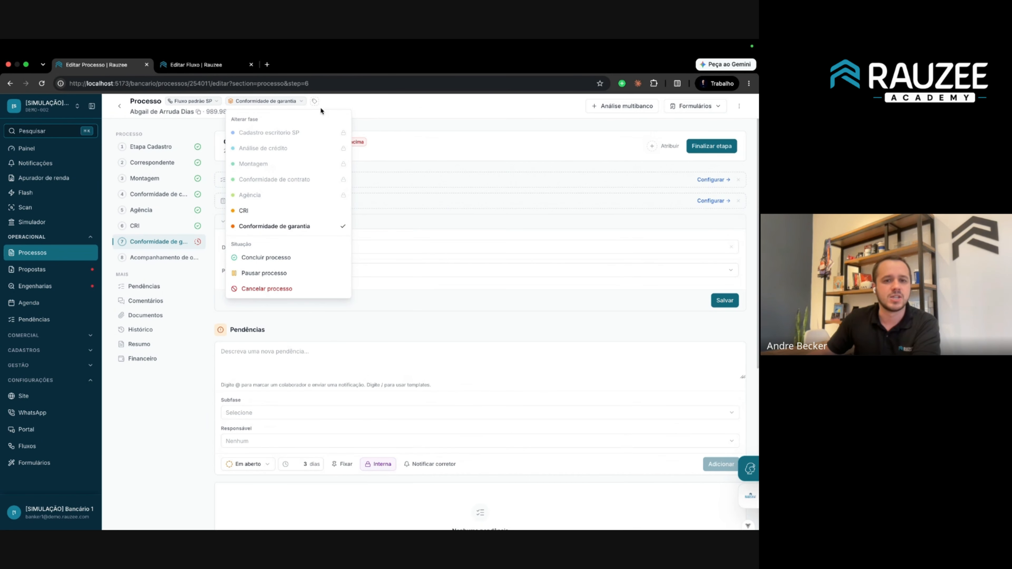
click(339, 109)
View the process's Etapa Cadastro stage and its phase options, then return to the Fluxo padrão SP editor.
click(139, 151)
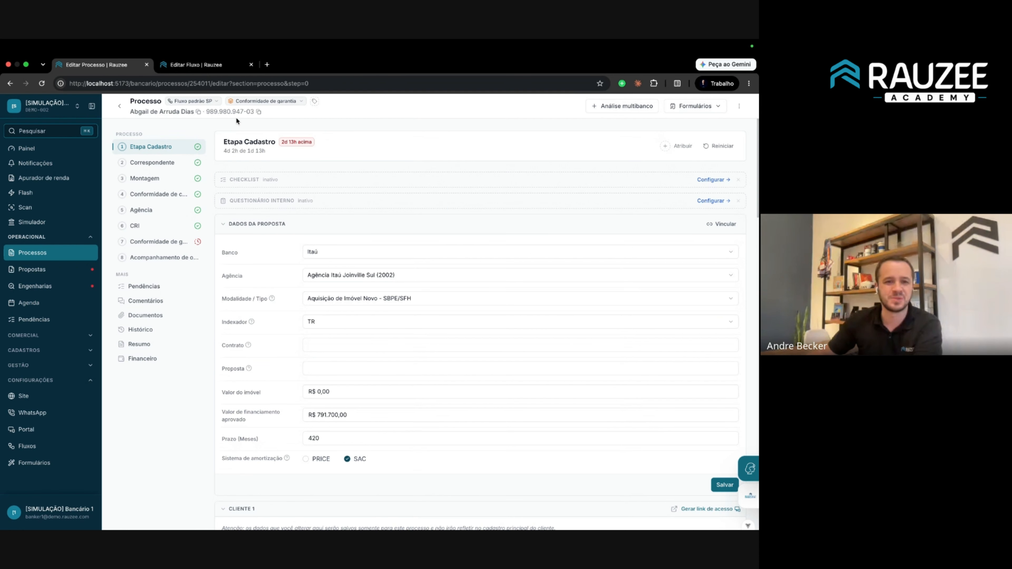
click(245, 101)
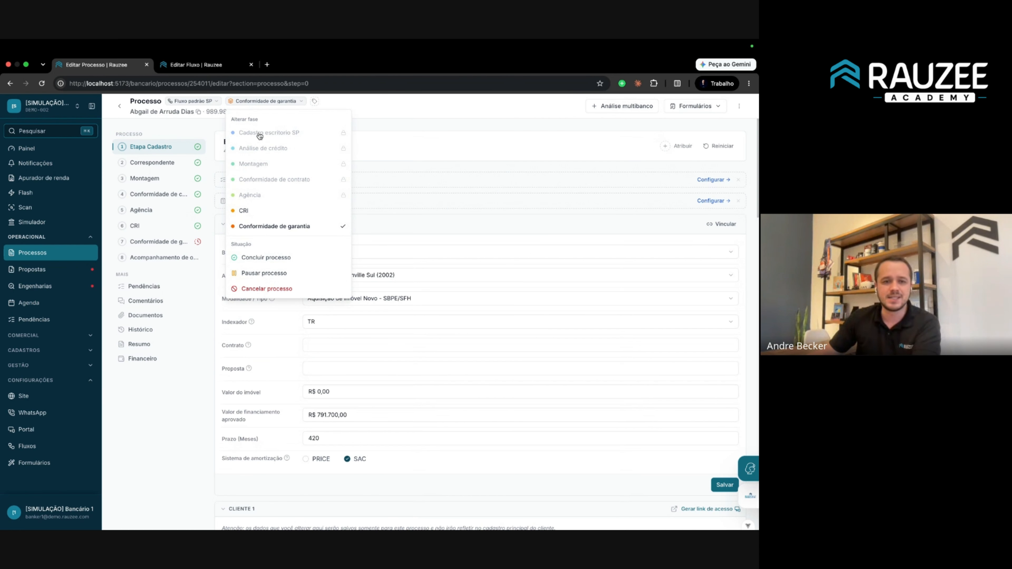
mouse_move(280, 136)
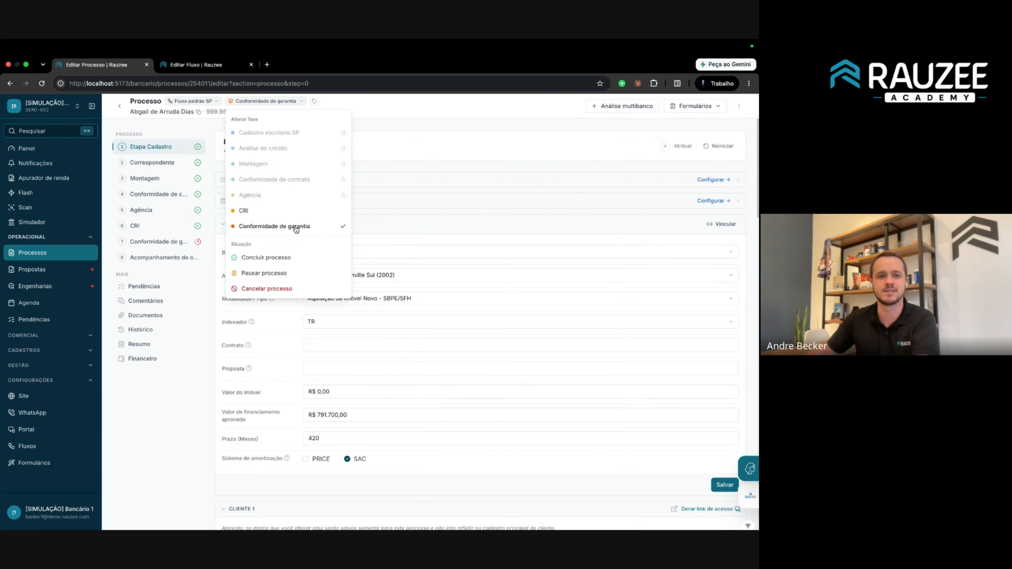
click(190, 64)
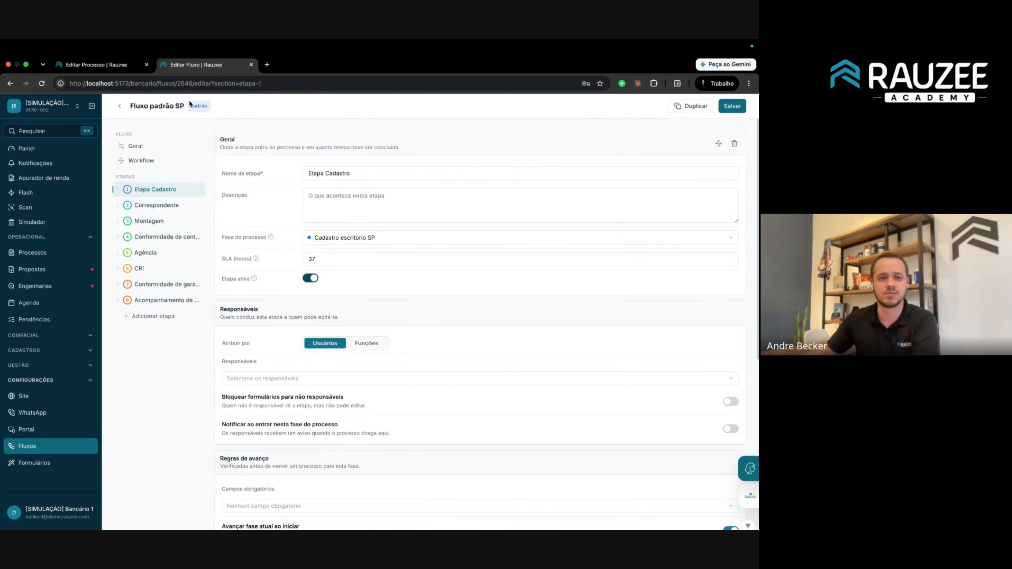
Go to the Fluxos list and briefly open and close the phase configuration.
click(106, 67)
click(199, 65)
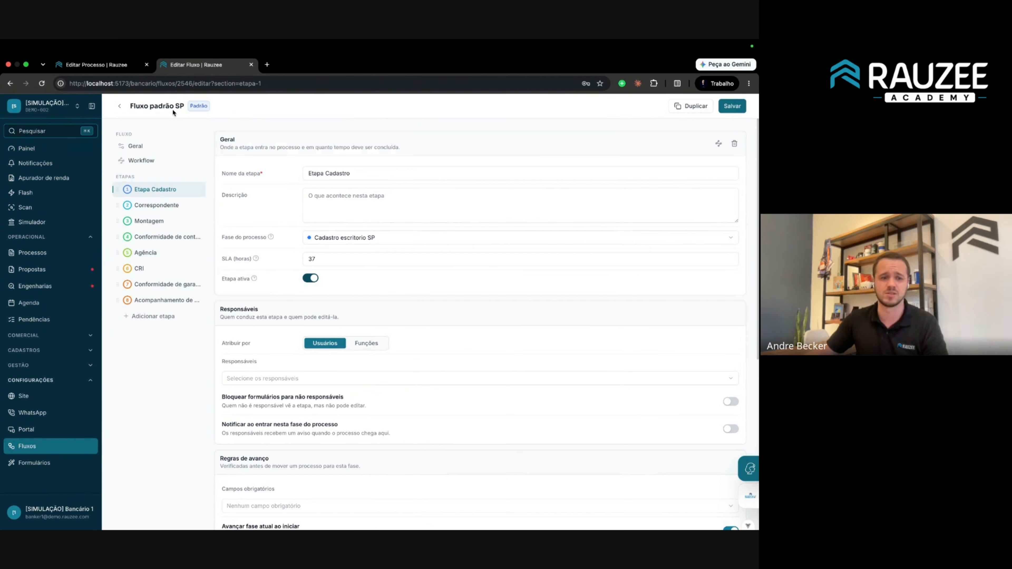
click(38, 447)
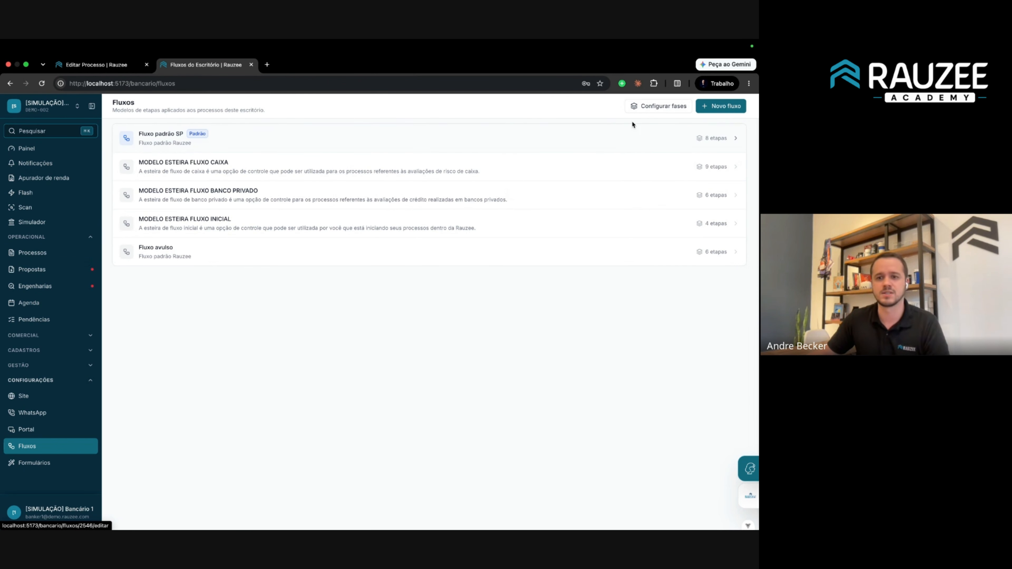
click(657, 106)
click(605, 318)
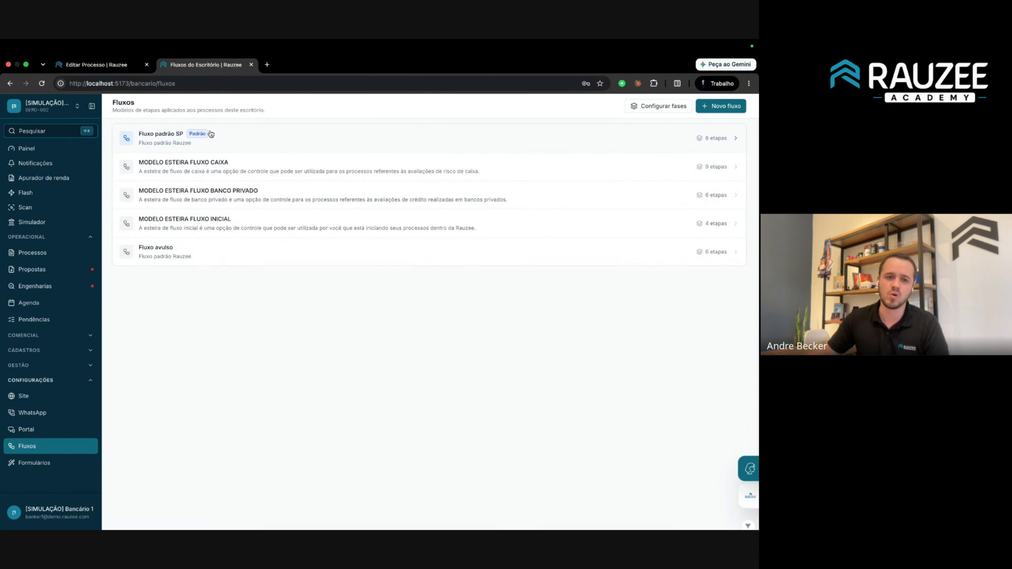
Open Fluxo padrão SP for editing after checking the process's available flows.
click(209, 132)
click(106, 63)
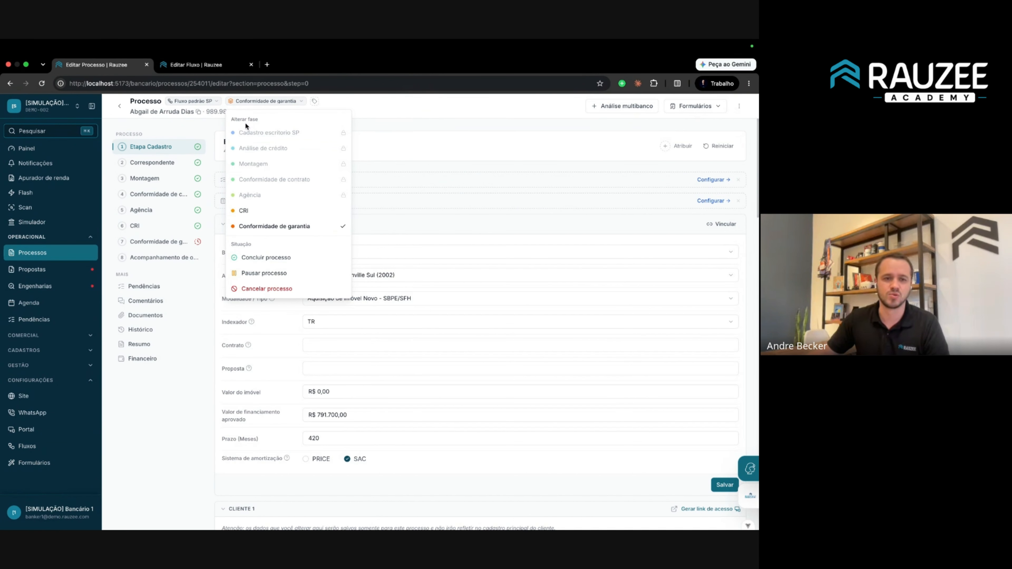
click(195, 103)
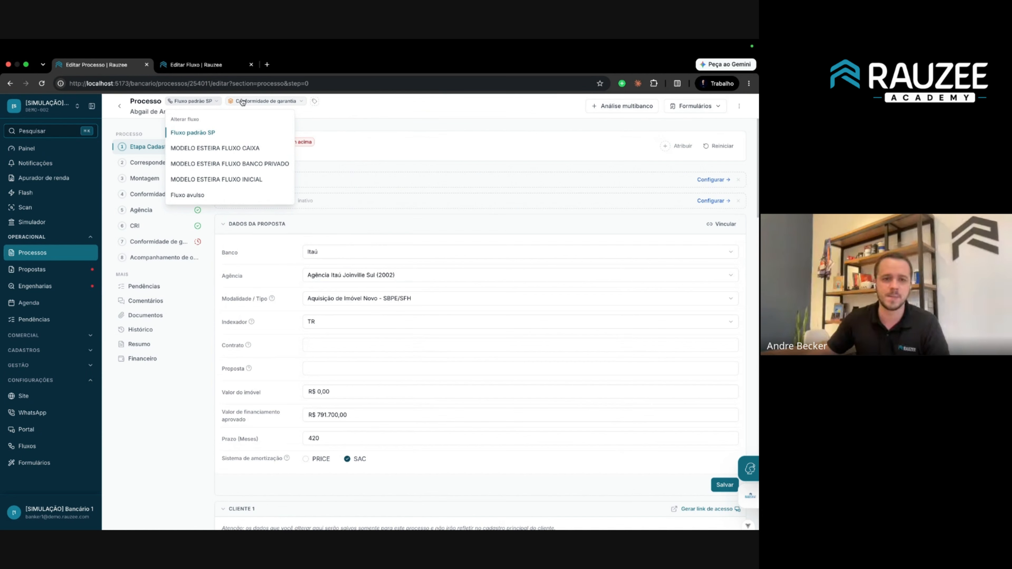
click(218, 65)
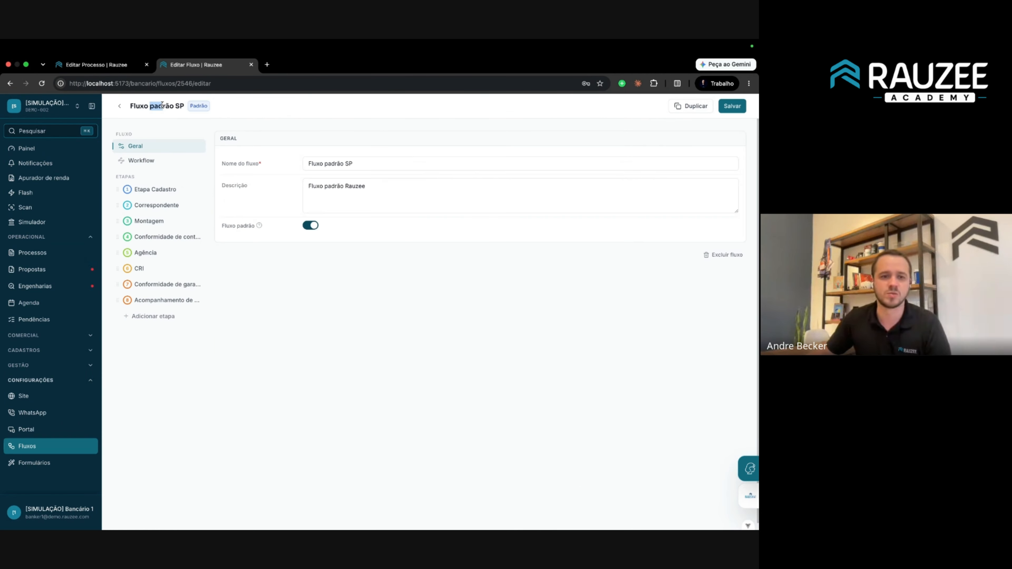
Show the workflow diagram and drag CRI, Conformidade de garantia and Agência upward.
click(162, 161)
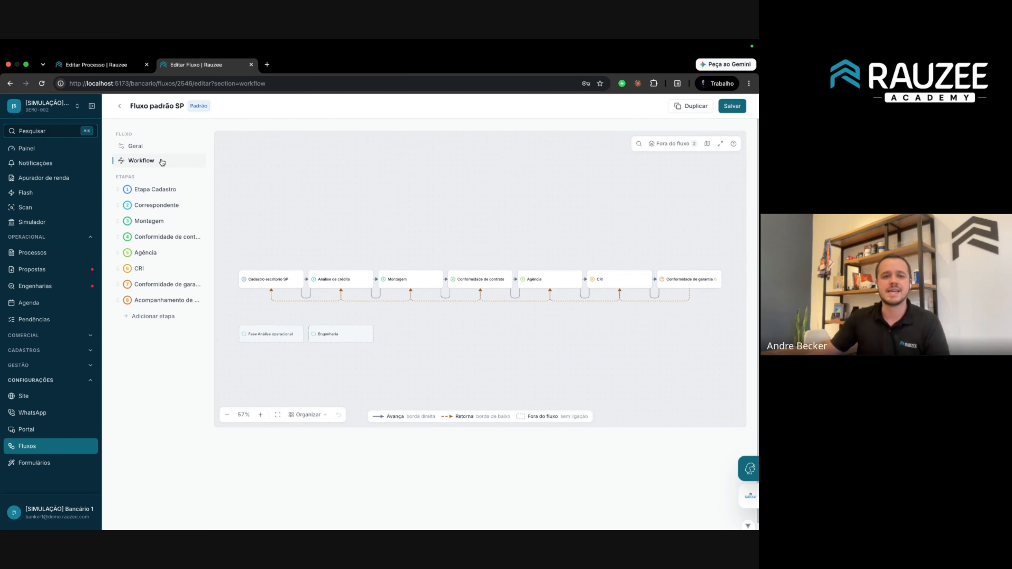
scroll(661, 301, up, 5)
scroll(661, 301, down, 5)
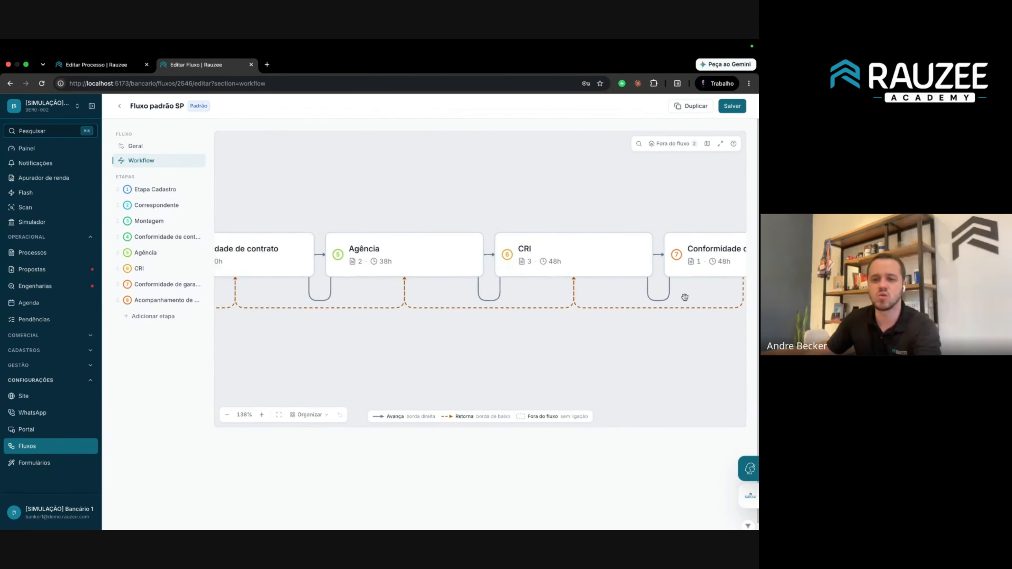
scroll(647, 290, up, 2)
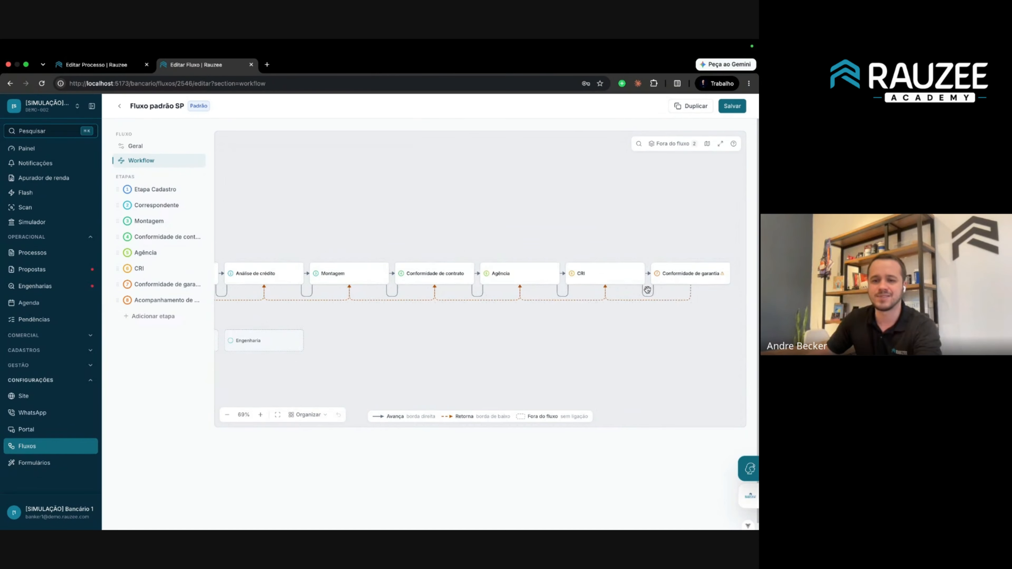
drag(632, 273, 628, 217)
drag(718, 252, 701, 240)
drag(477, 263, 572, 196)
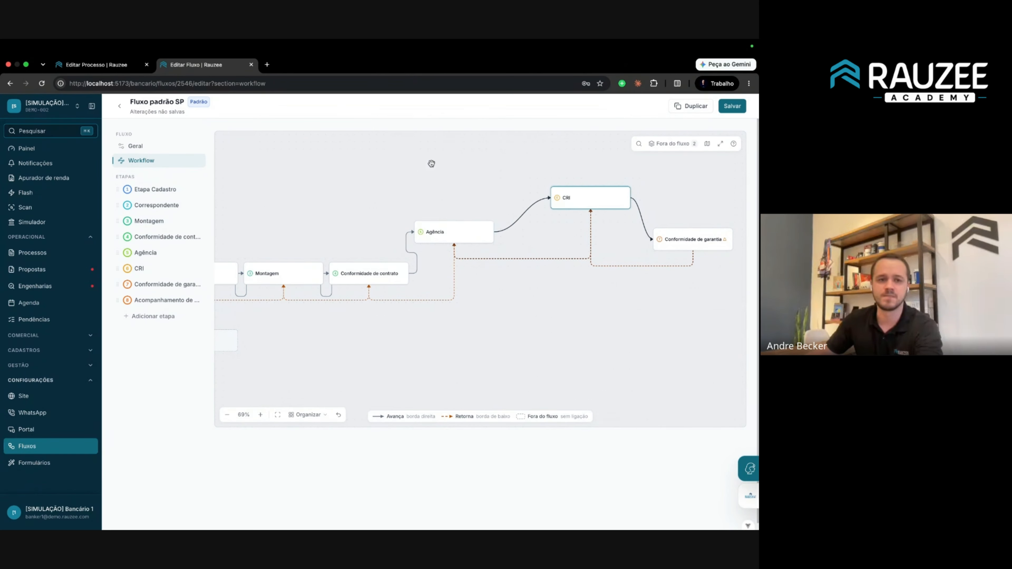
Check the process's phase options, link Conformidade de garantia to Agência, and lower both Conformidade stages.
click(96, 65)
click(255, 101)
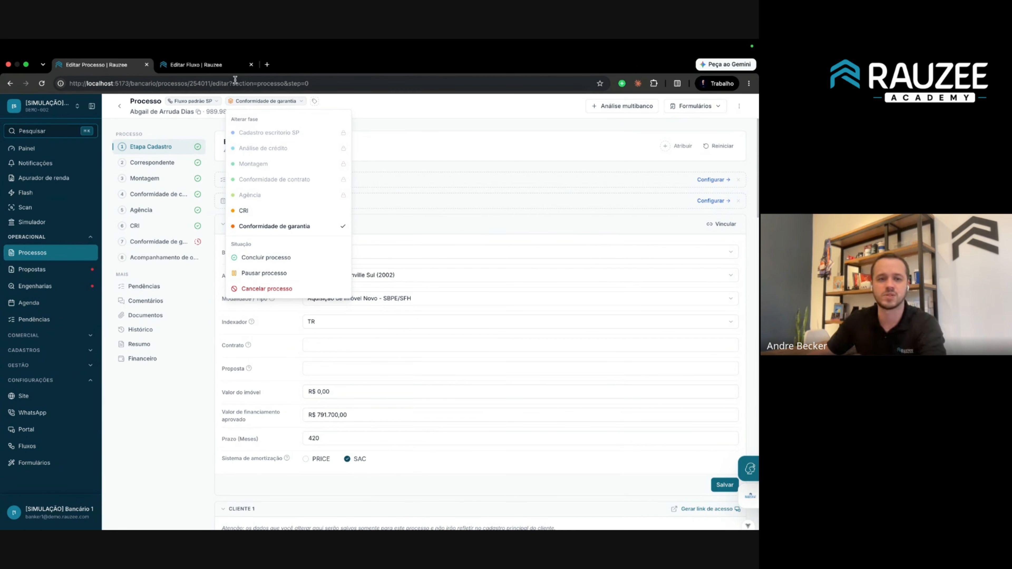
click(230, 67)
mouse_move(697, 240)
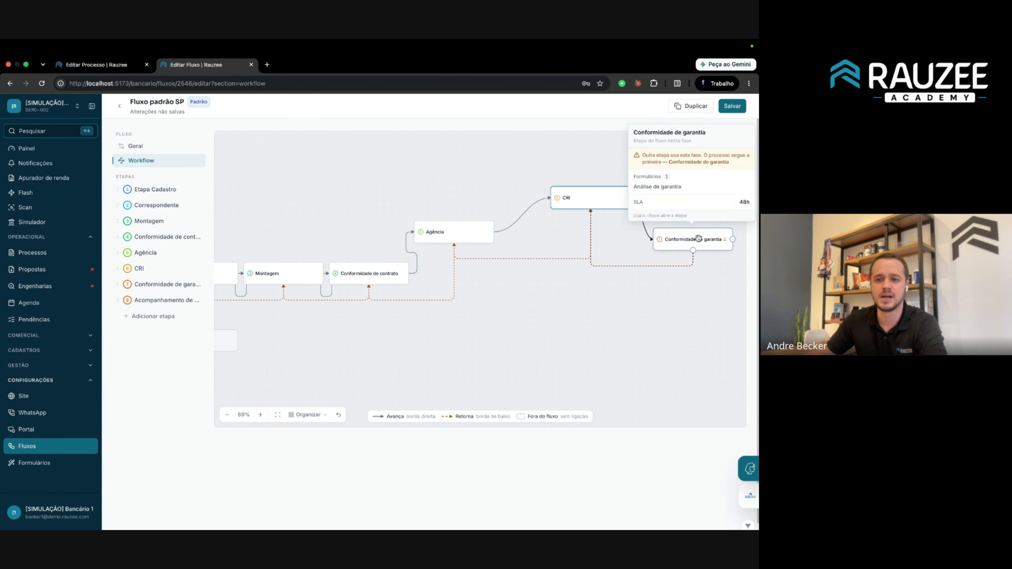
drag(693, 249, 434, 195)
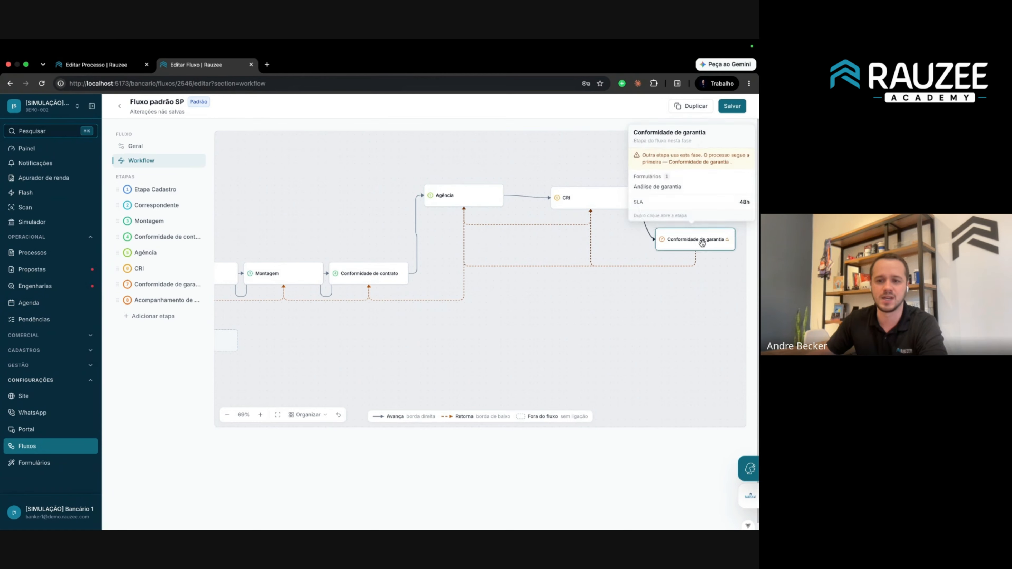
drag(697, 239, 656, 261)
drag(280, 274, 310, 324)
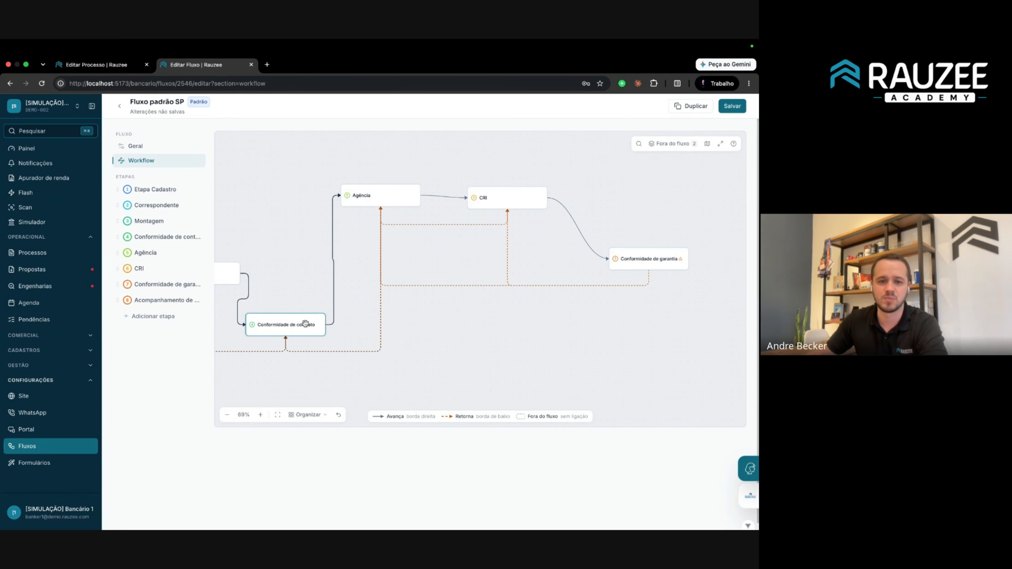
Auto-arrange in a horizontal row, raise Agência and CRI, move Conformidade de garantia right, and save.
click(301, 416)
click(315, 165)
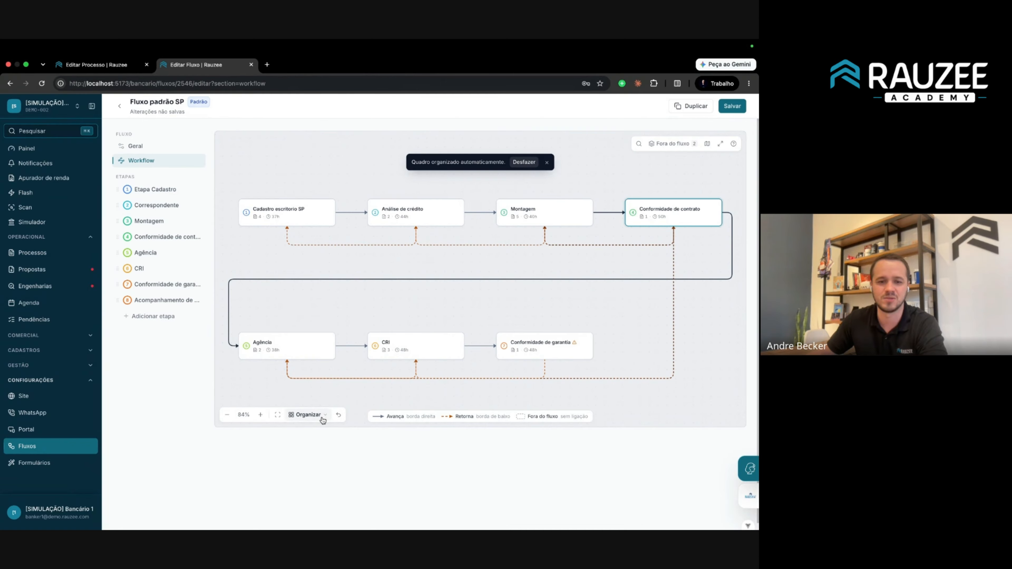
click(307, 414)
click(324, 189)
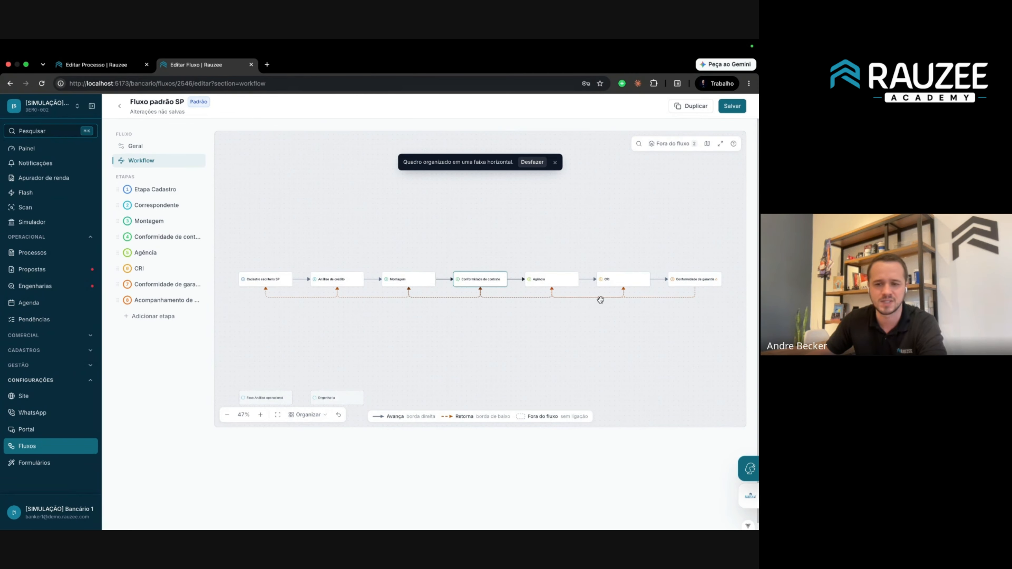
drag(558, 282, 559, 228)
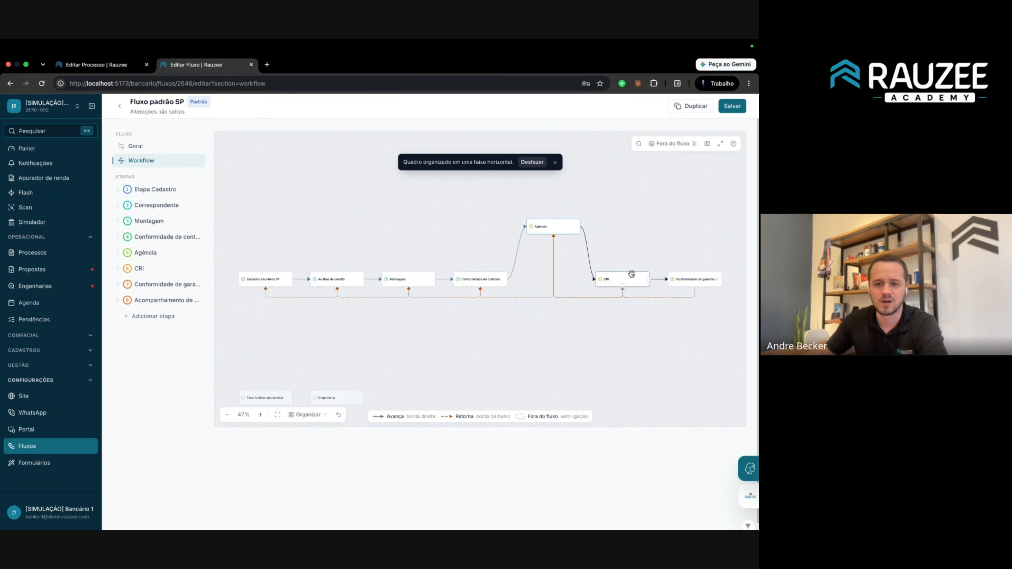
drag(632, 275, 647, 228)
drag(690, 275, 712, 270)
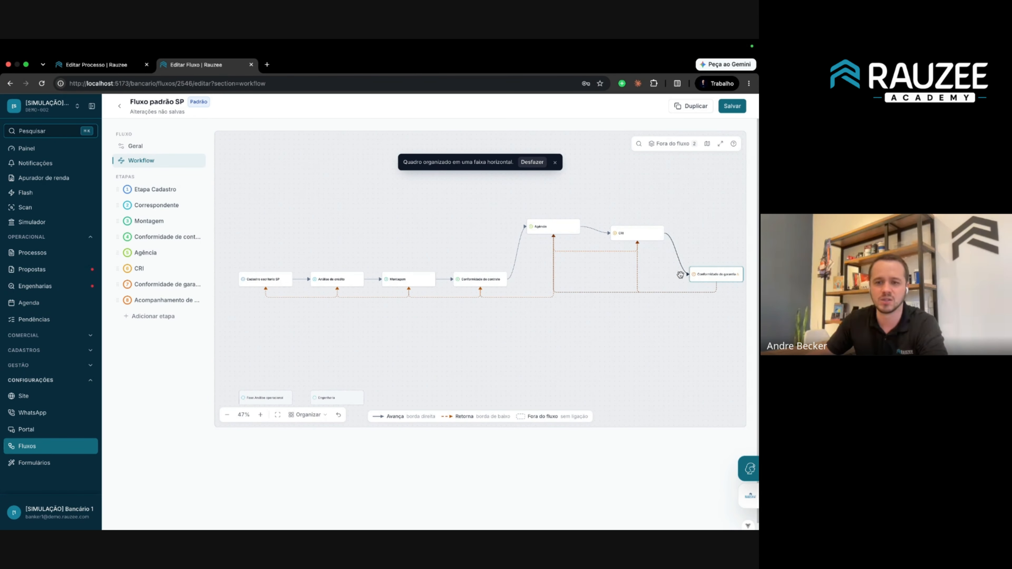
scroll(717, 272, up, 5)
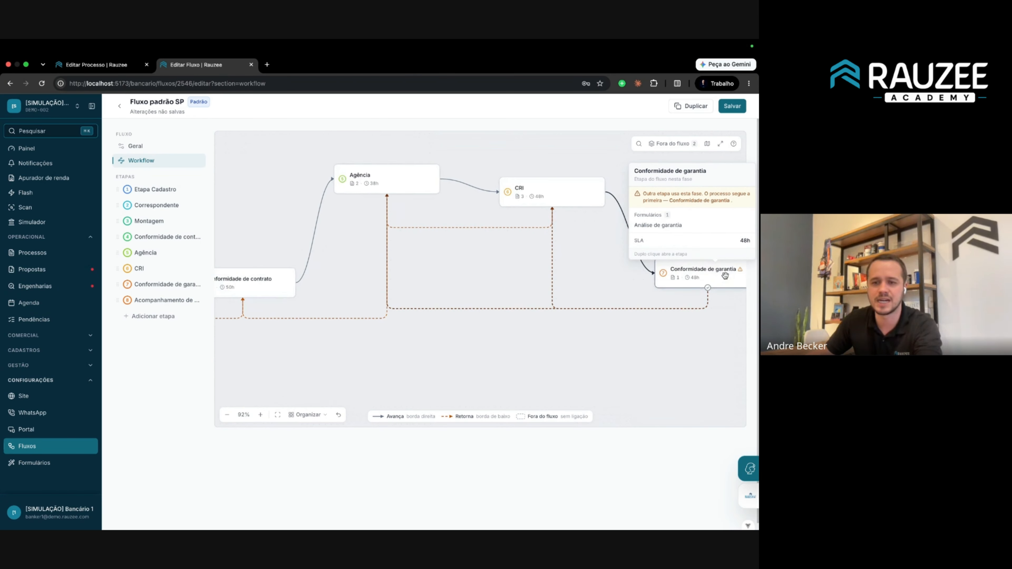
click(729, 107)
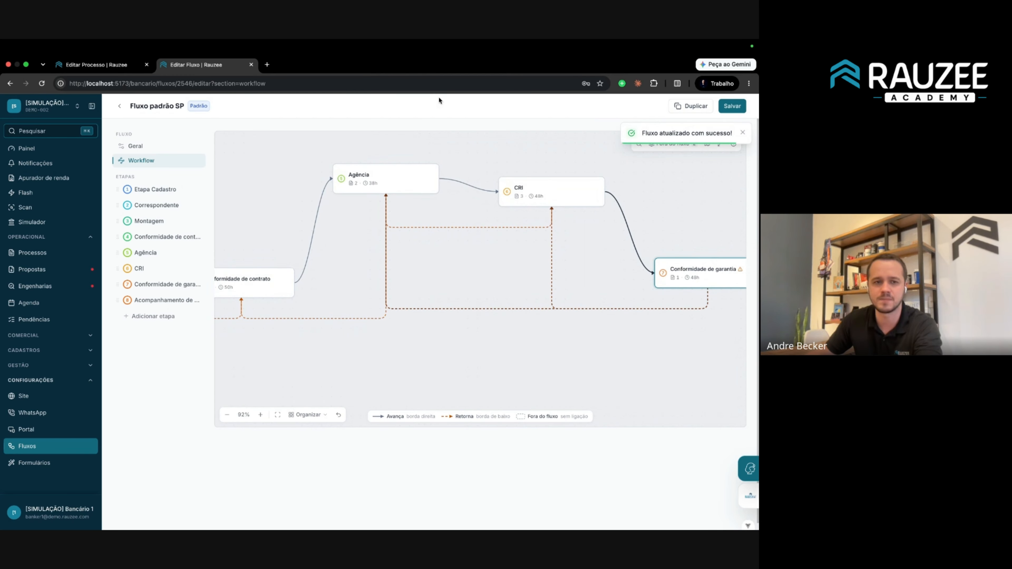
Reload the process page and change its phase from Conformidade de garantia to Agência.
click(137, 67)
click(143, 84)
click(143, 84)
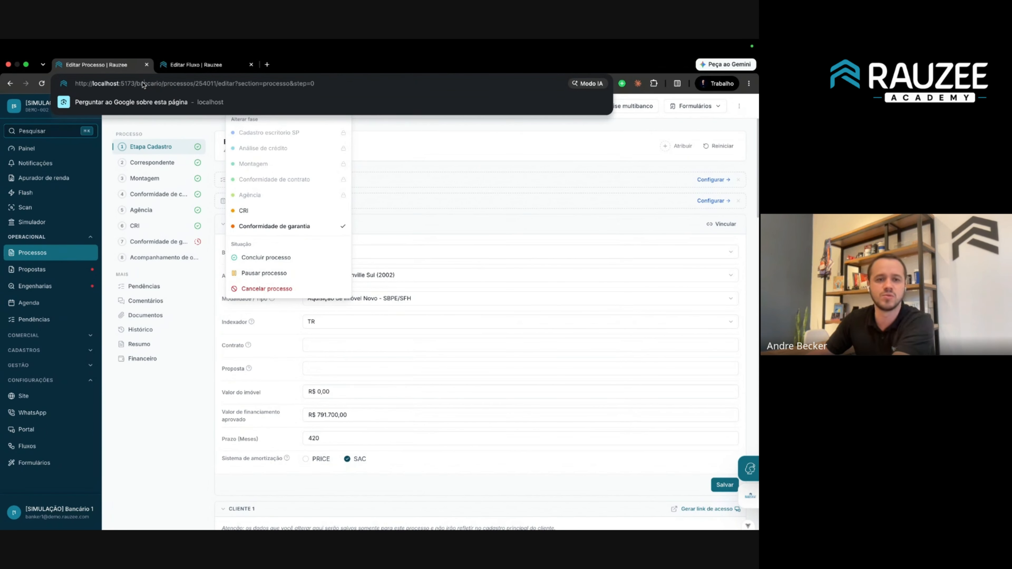
triple_click(143, 84)
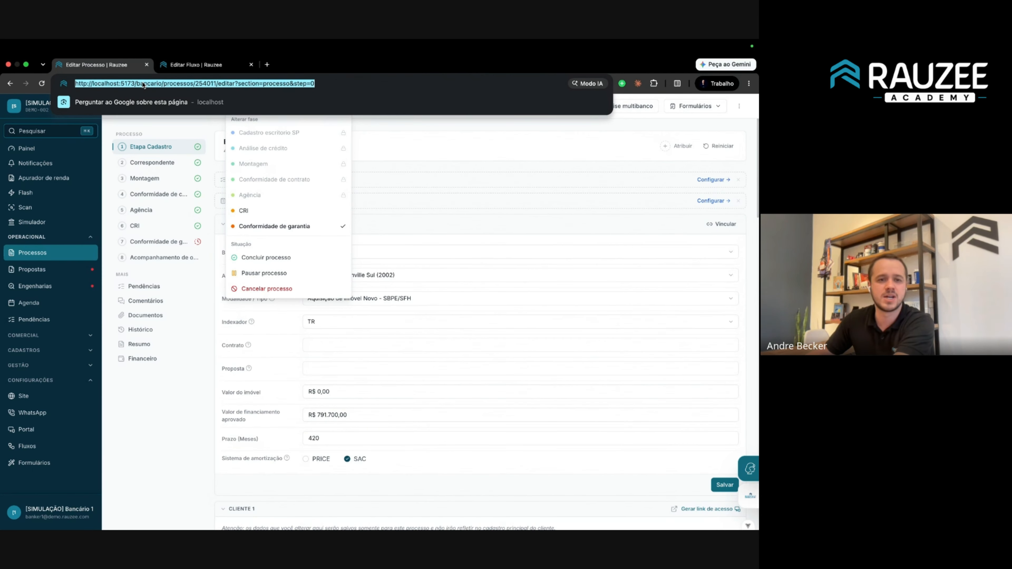
key(Return)
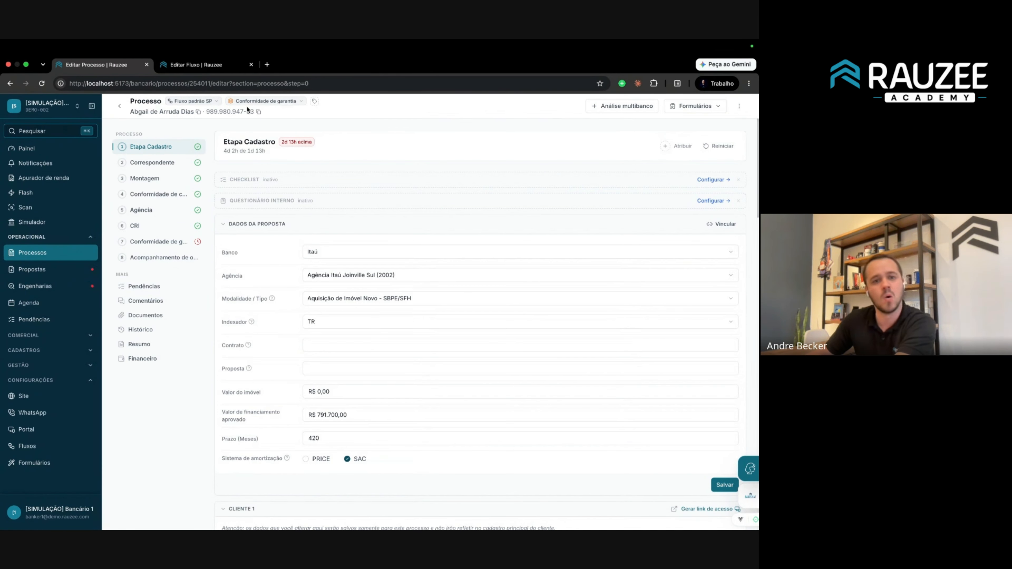
click(263, 101)
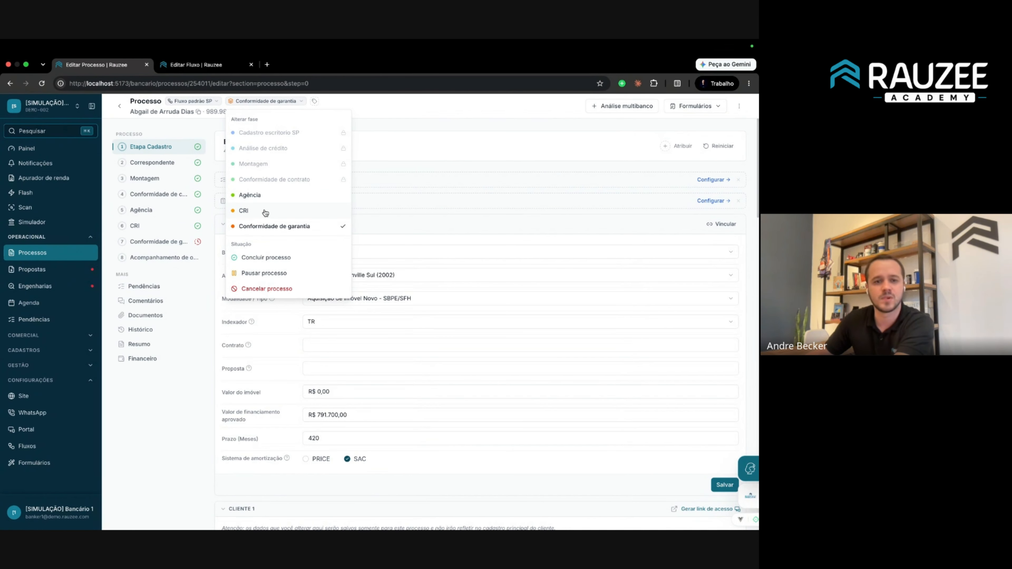
click(255, 195)
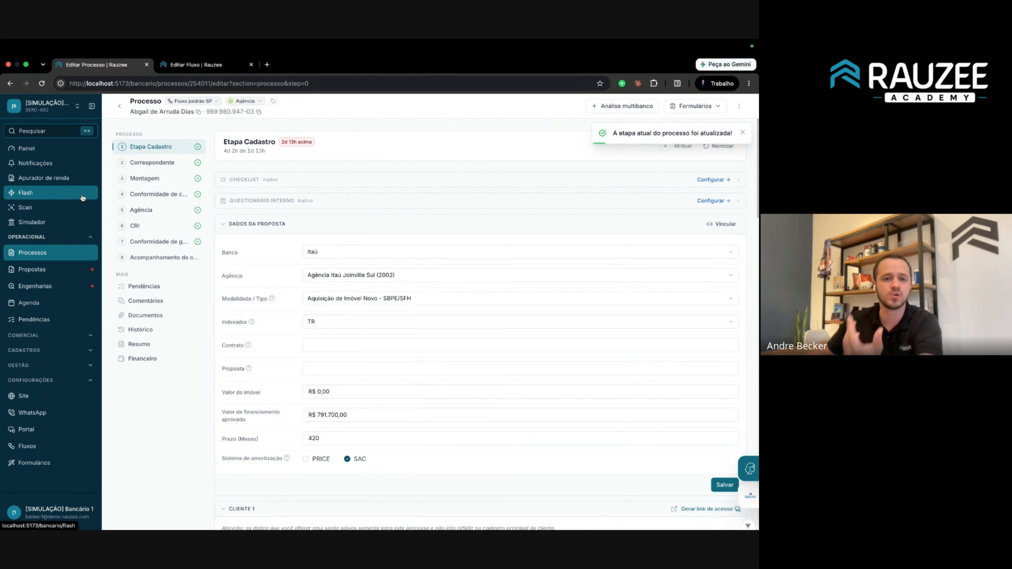
In the Processos table view, check the first process's next phases from Análise de crédito.
click(45, 253)
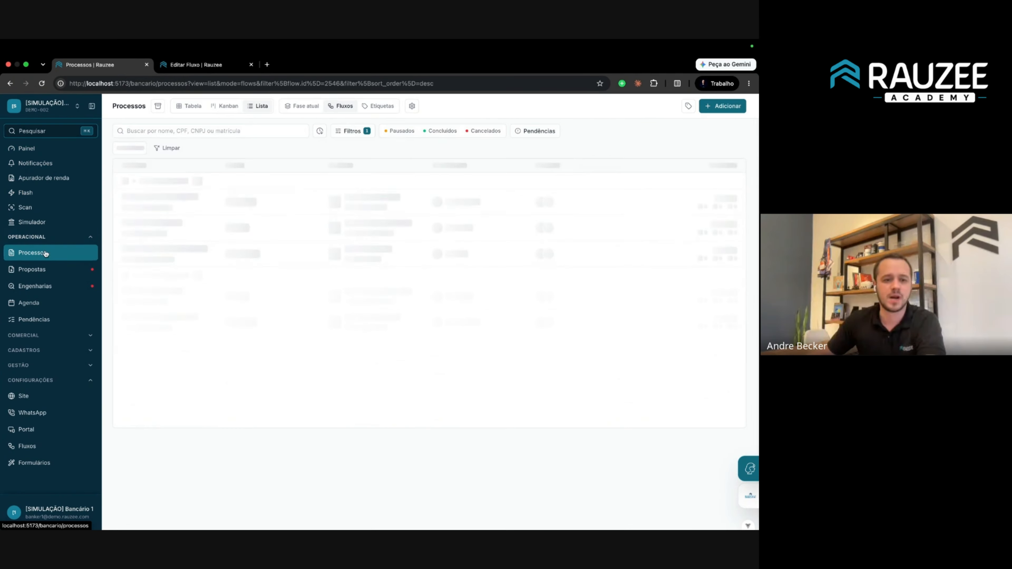
click(184, 106)
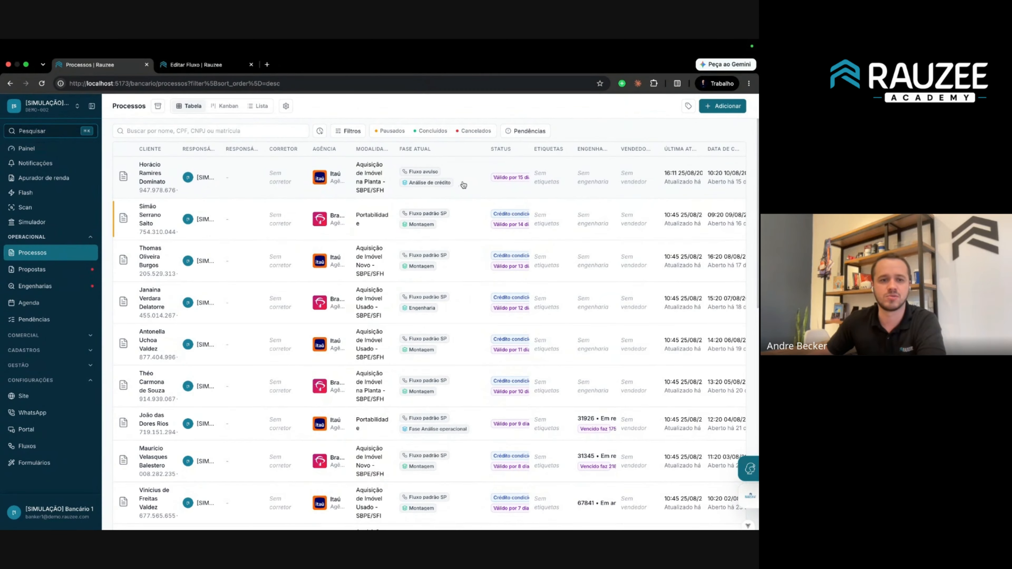
click(161, 181)
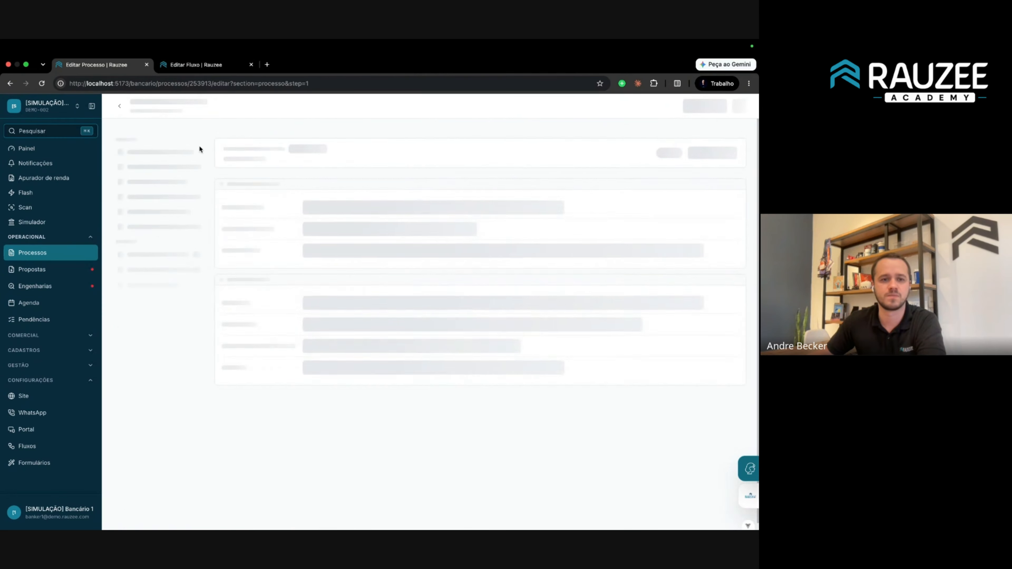
click(248, 101)
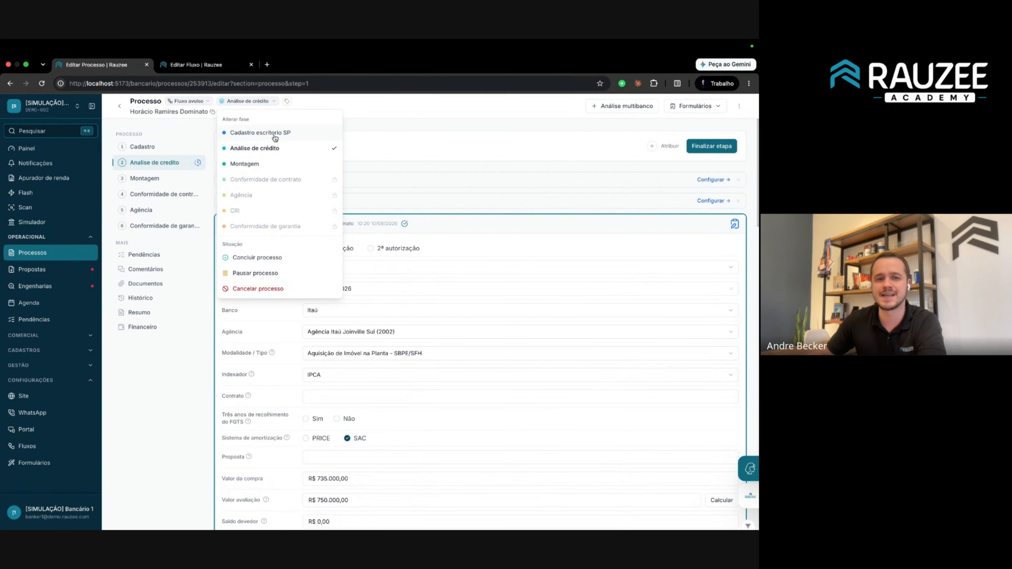
click(197, 64)
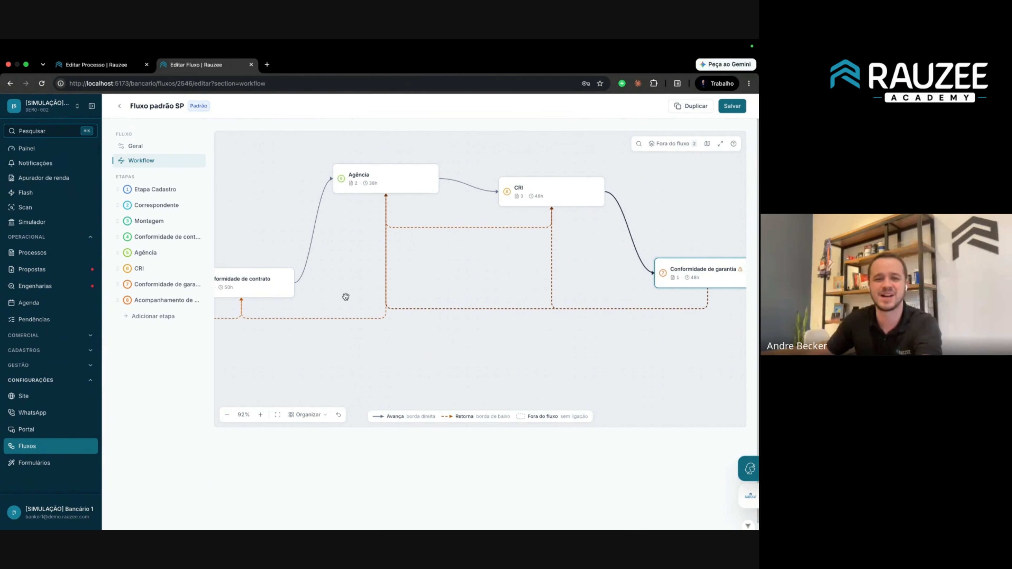
Connect Análise de crédito directly to Agência on the workflow canvas.
scroll(345, 296, down, 5)
drag(344, 295, 594, 286)
scroll(403, 283, up, 10)
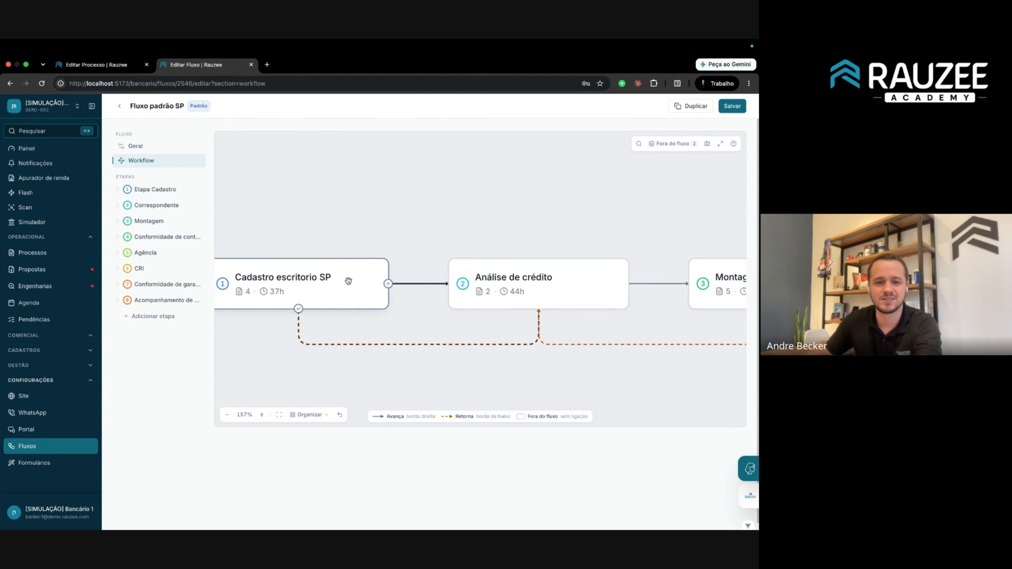
scroll(348, 281, down, 10)
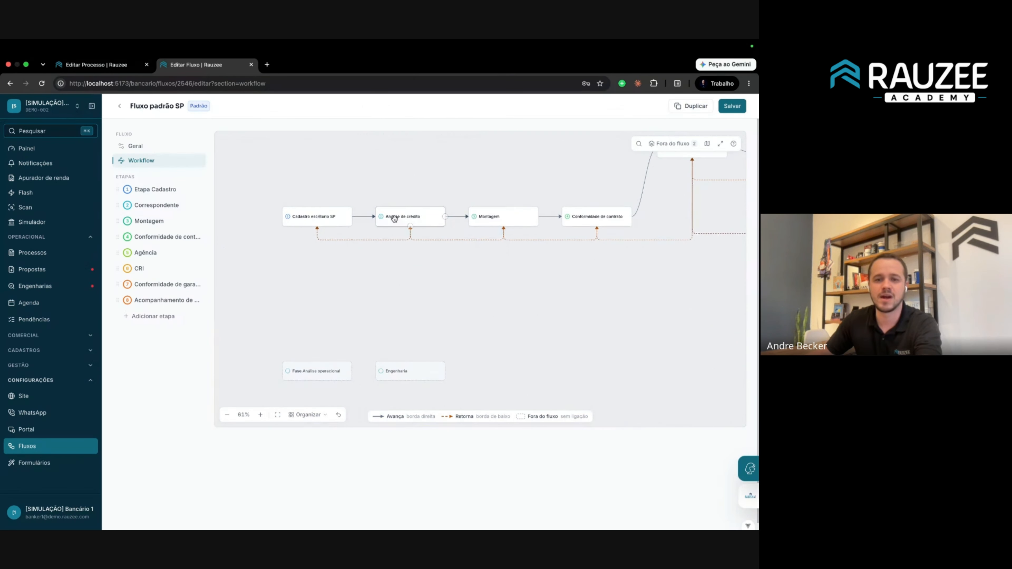
scroll(417, 224, up, 2)
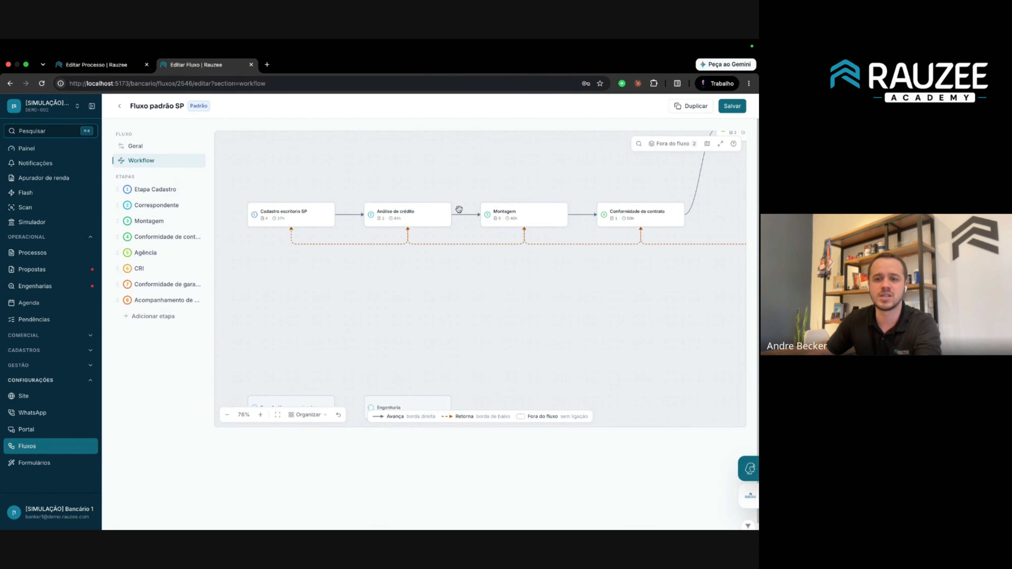
scroll(432, 218, down, 4)
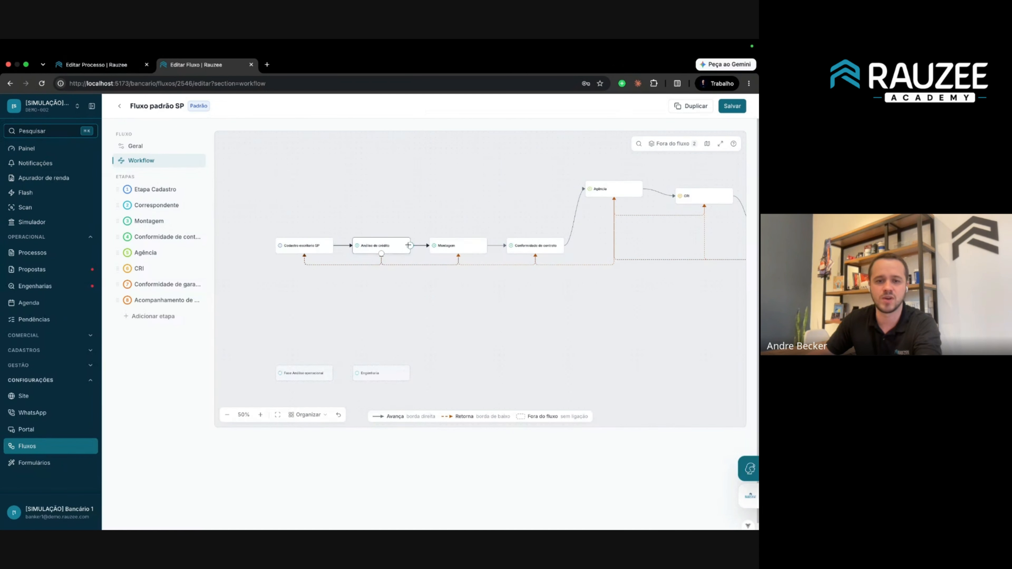
scroll(409, 245, up, 2)
drag(410, 245, 674, 164)
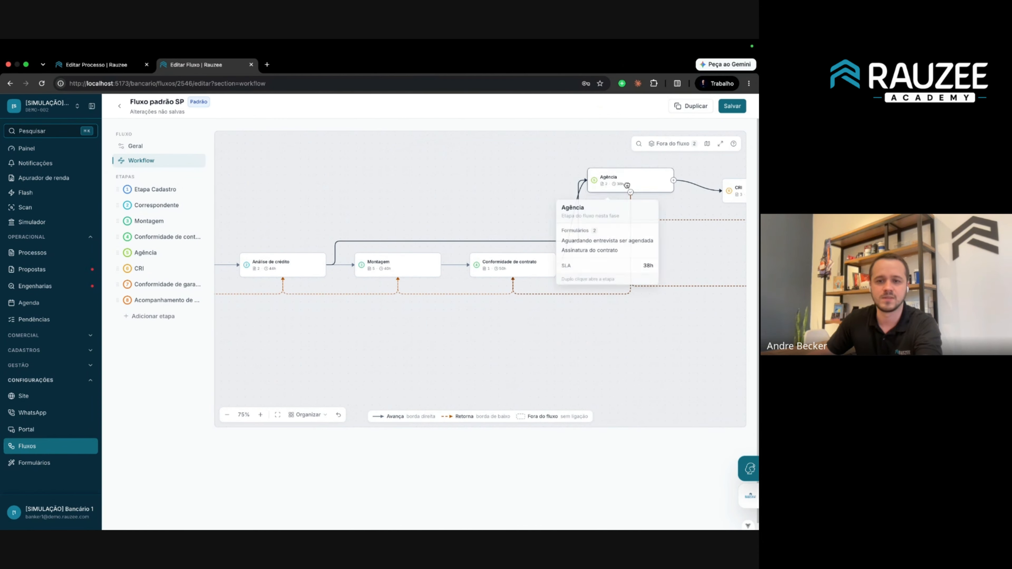
Move Análise de crédito up to the top row, save the flow, and return to the process.
drag(303, 268, 304, 202)
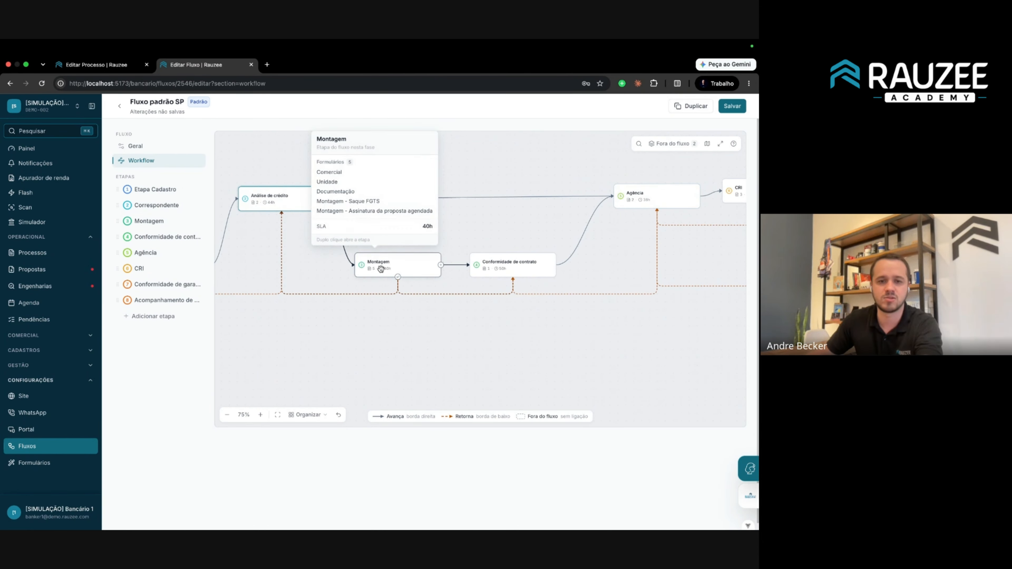
mouse_move(636, 195)
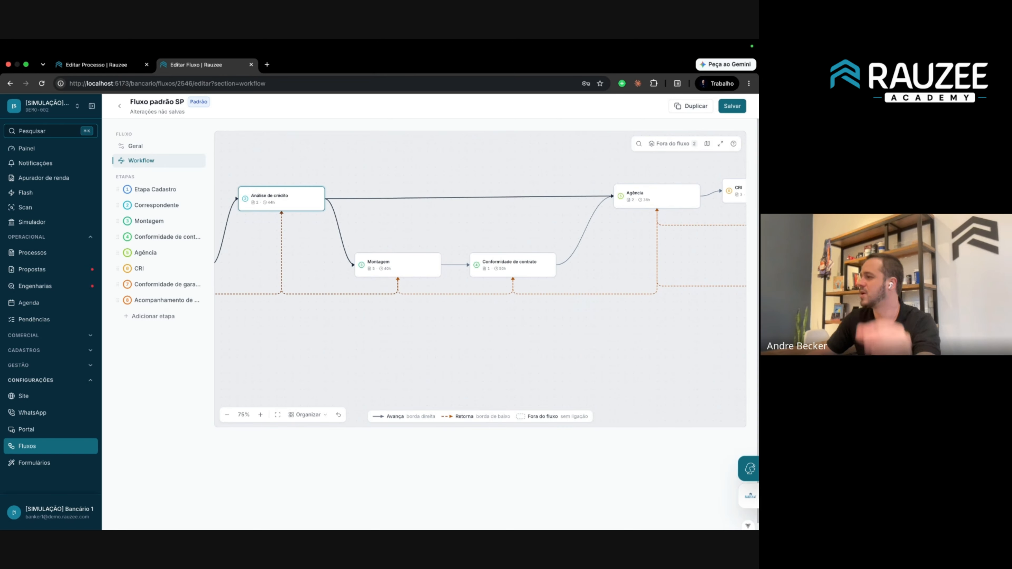
click(740, 112)
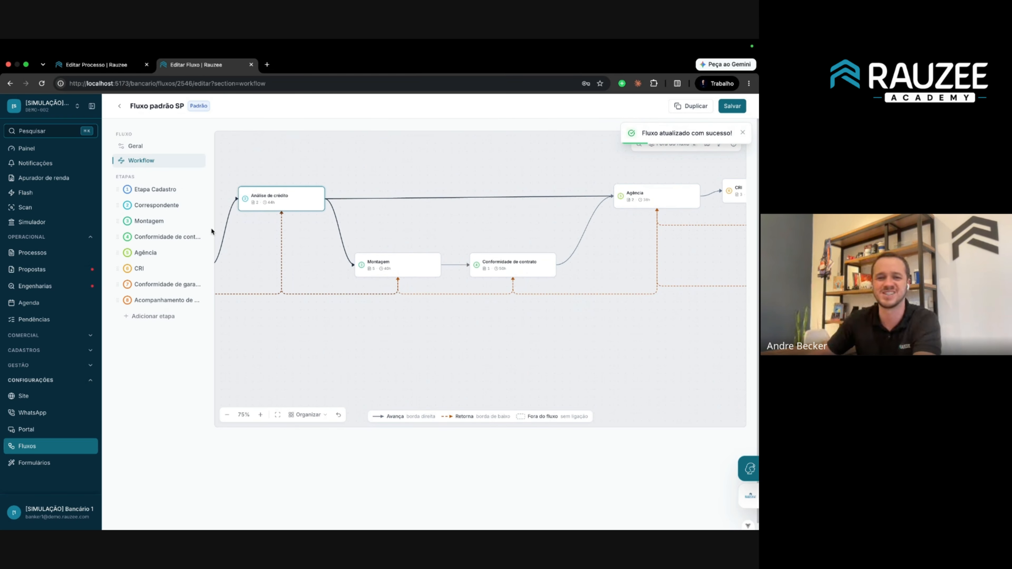
drag(399, 224, 457, 223)
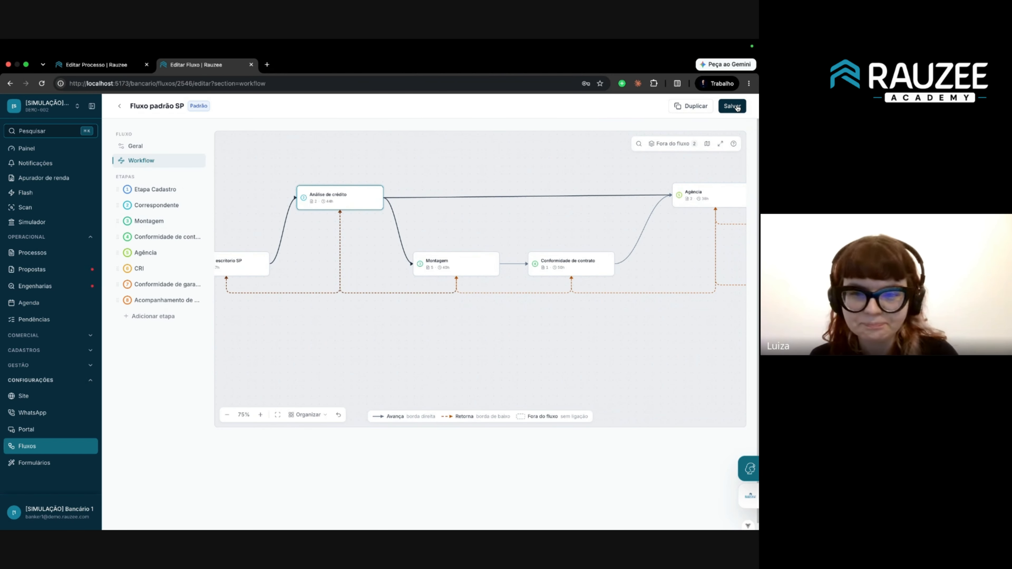
drag(420, 174, 402, 173)
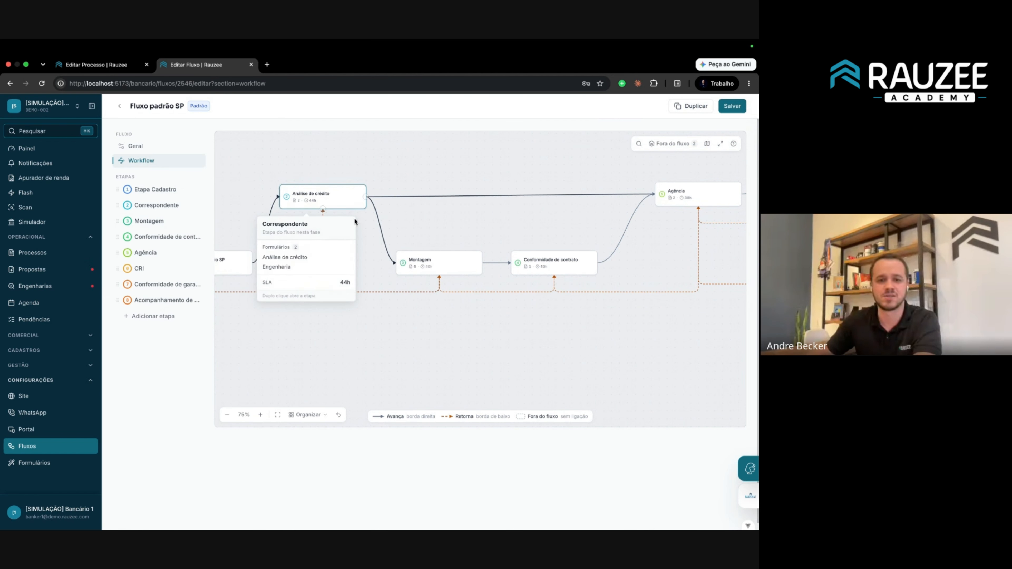
click(729, 106)
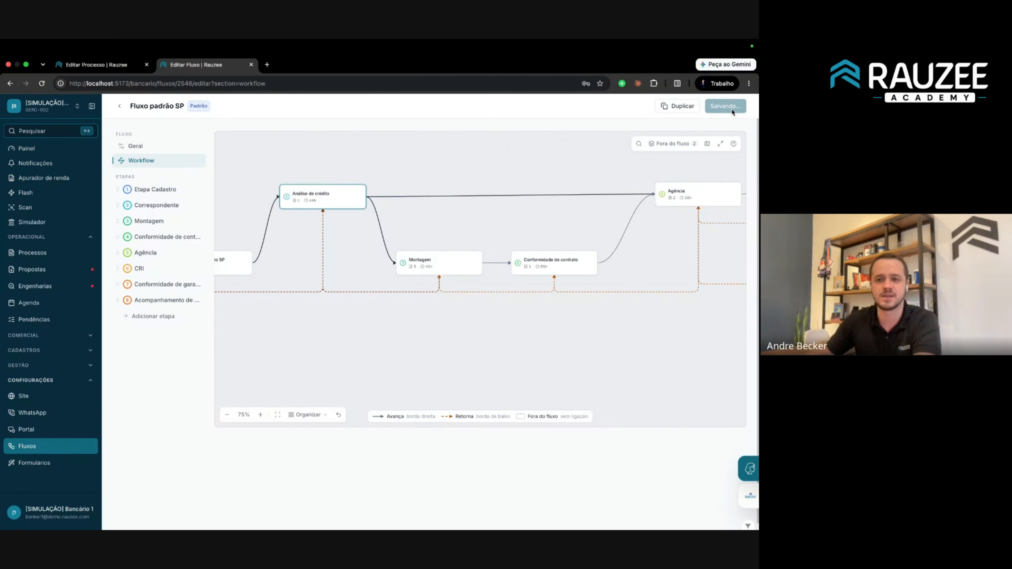
click(99, 67)
Reload the process, confirm Agência is missing from its next phases, and open the flow list.
click(255, 83)
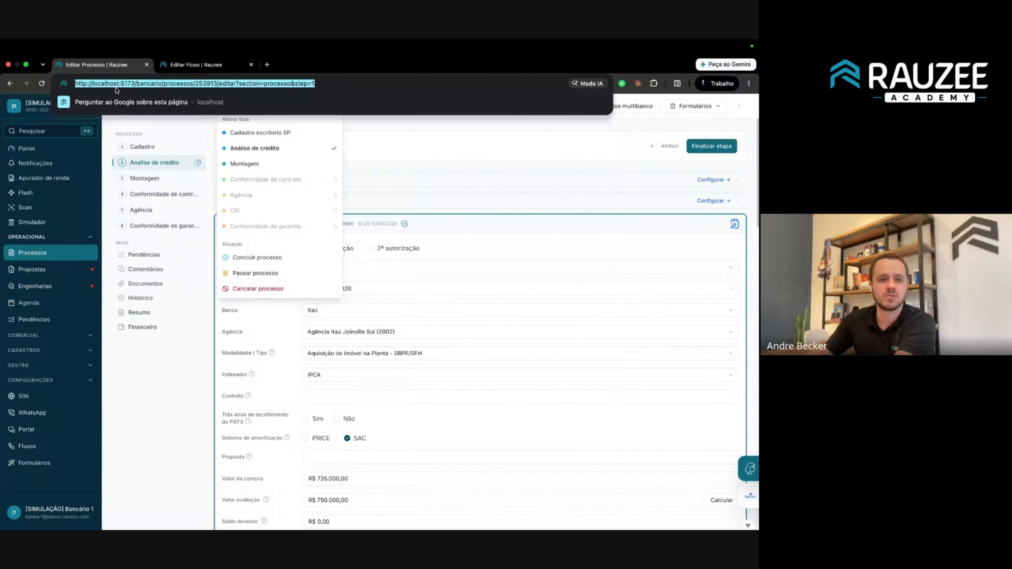
key(Return)
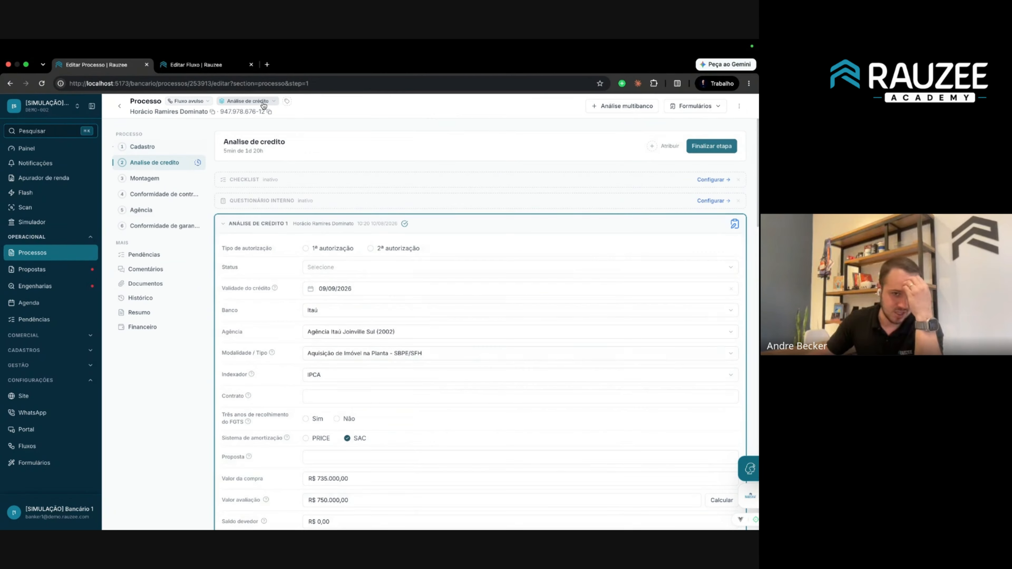
click(263, 101)
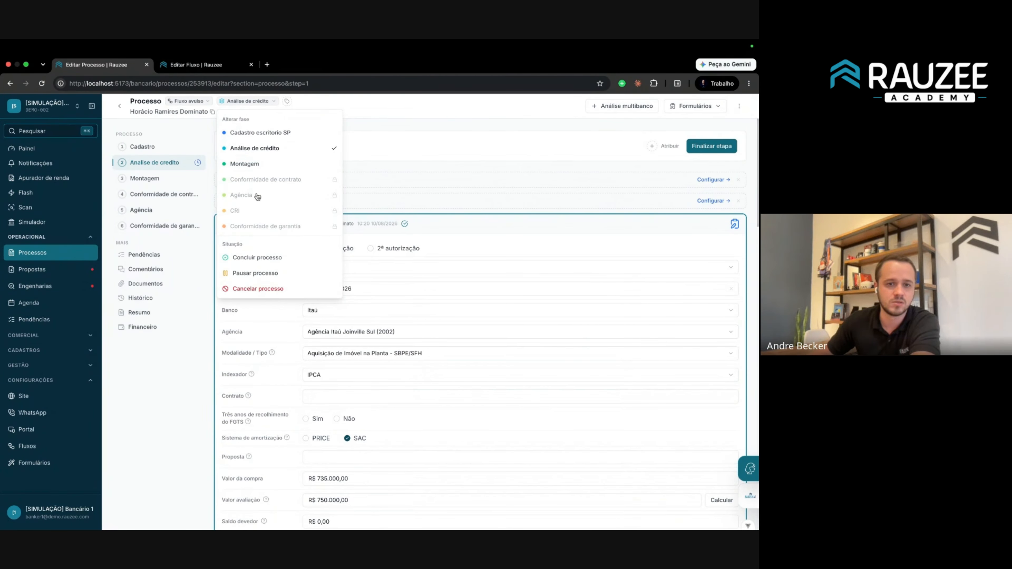
click(215, 69)
click(543, 172)
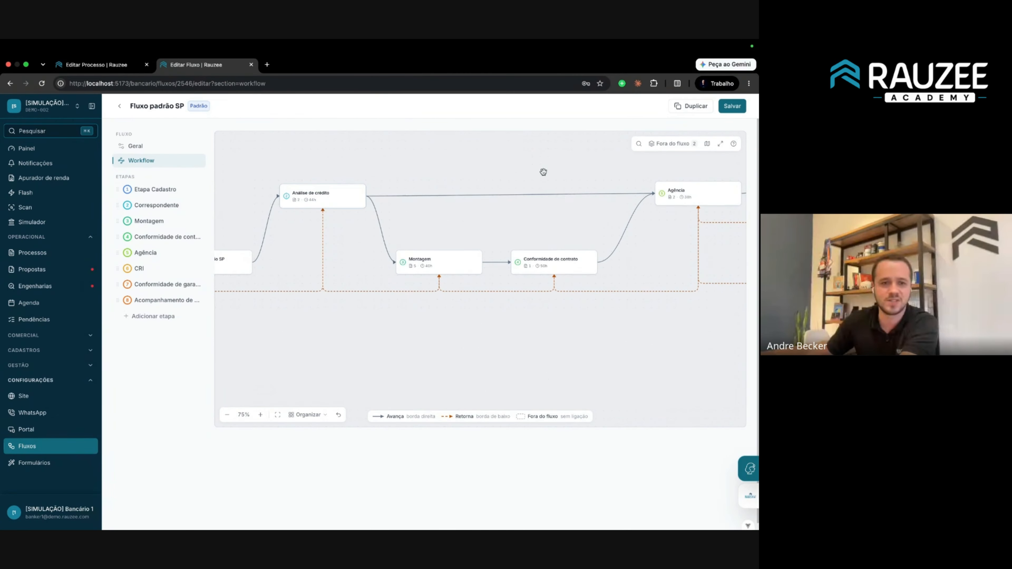
click(107, 64)
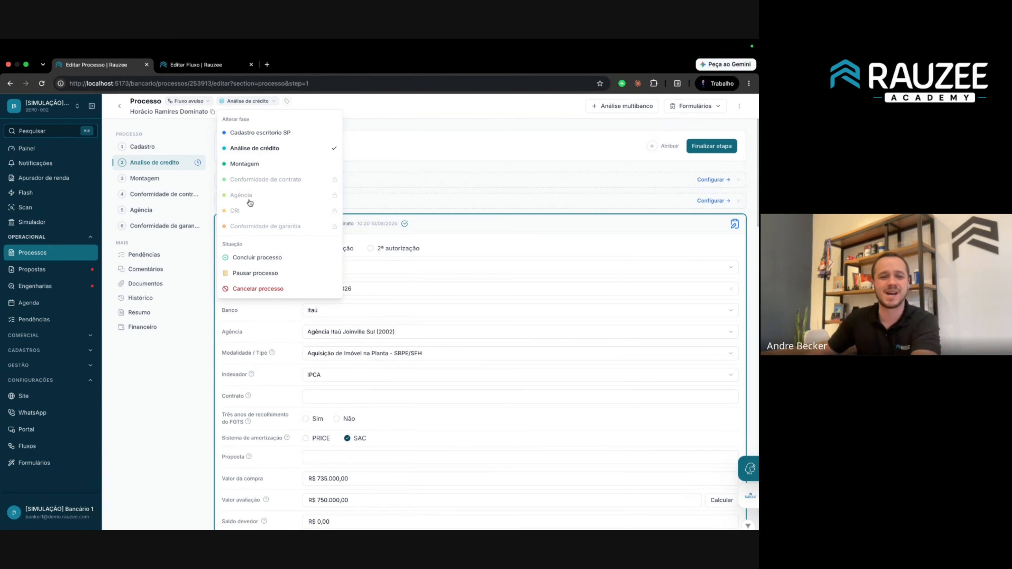
mouse_move(252, 199)
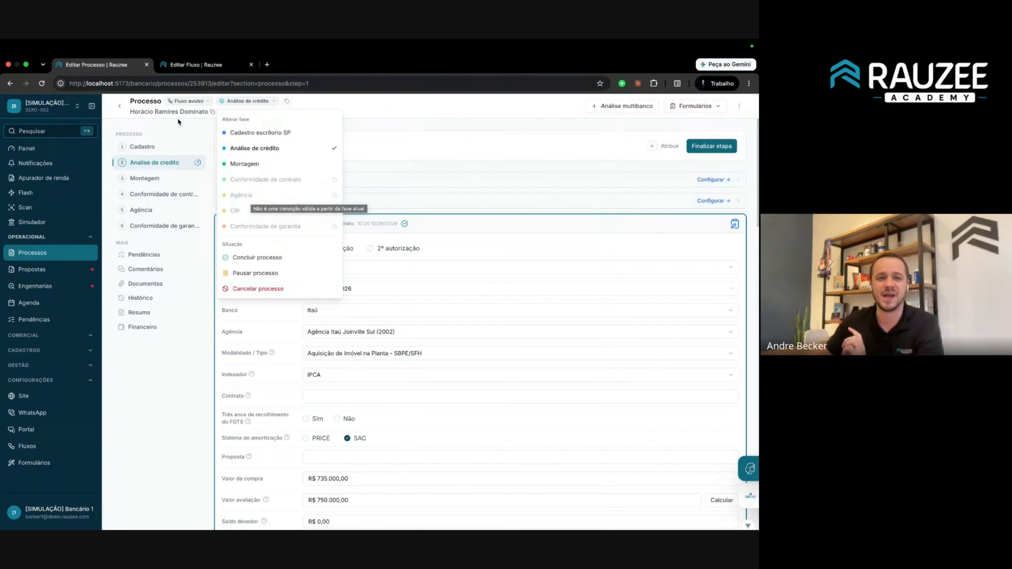
click(184, 135)
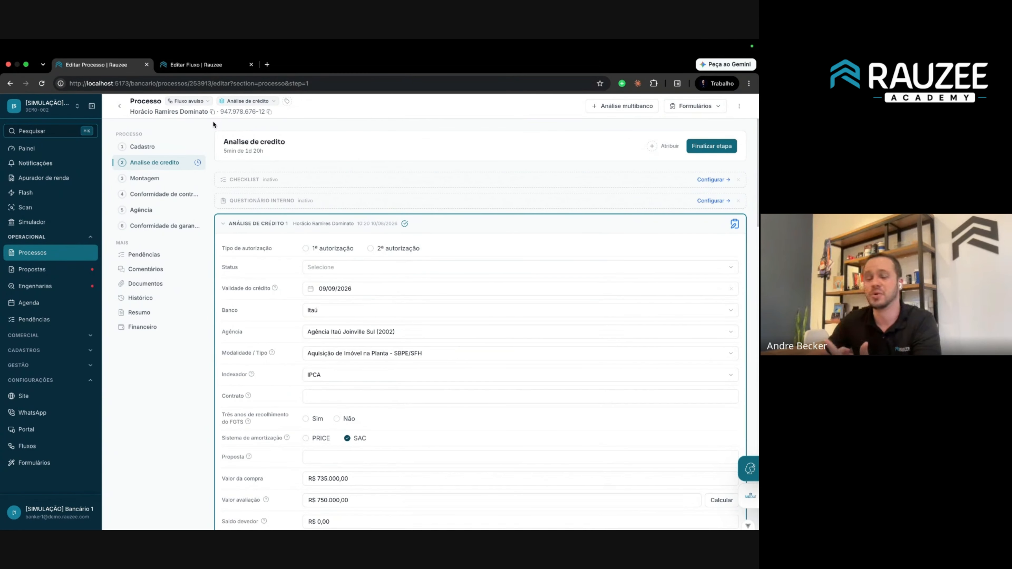
click(186, 101)
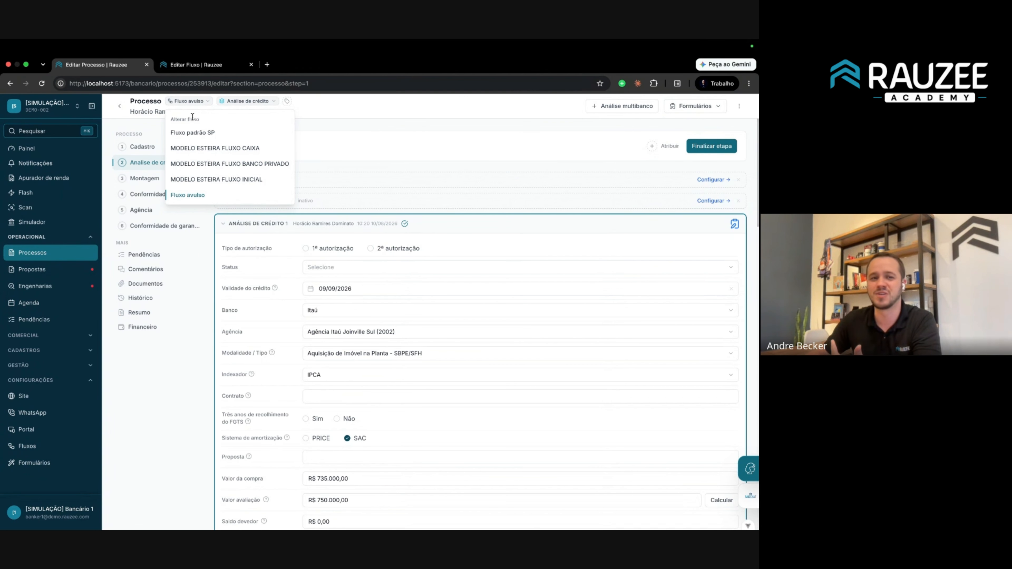
Switch the process to Fluxo padrão SP and confirm, then check Agência is now available.
click(196, 65)
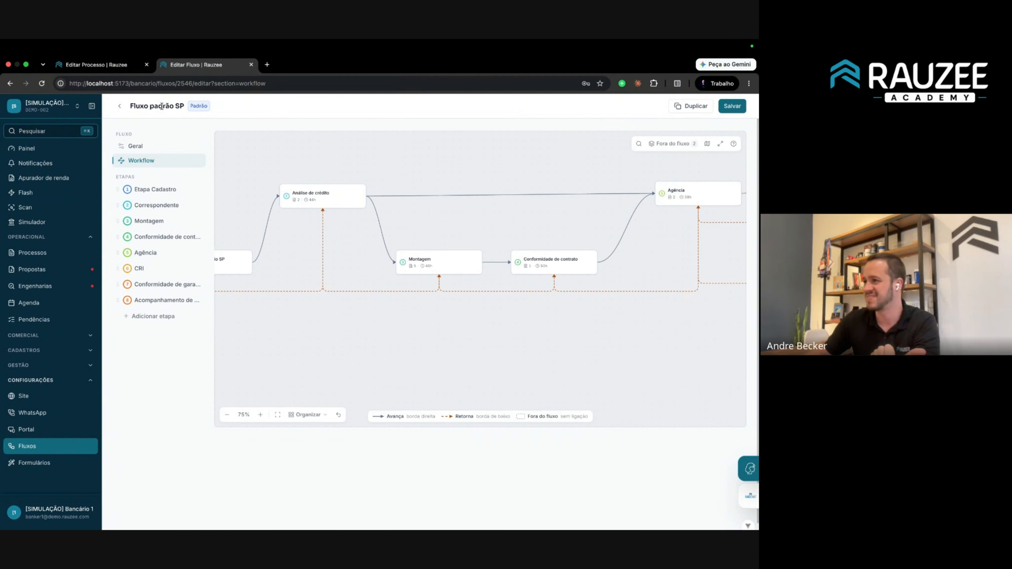
click(119, 65)
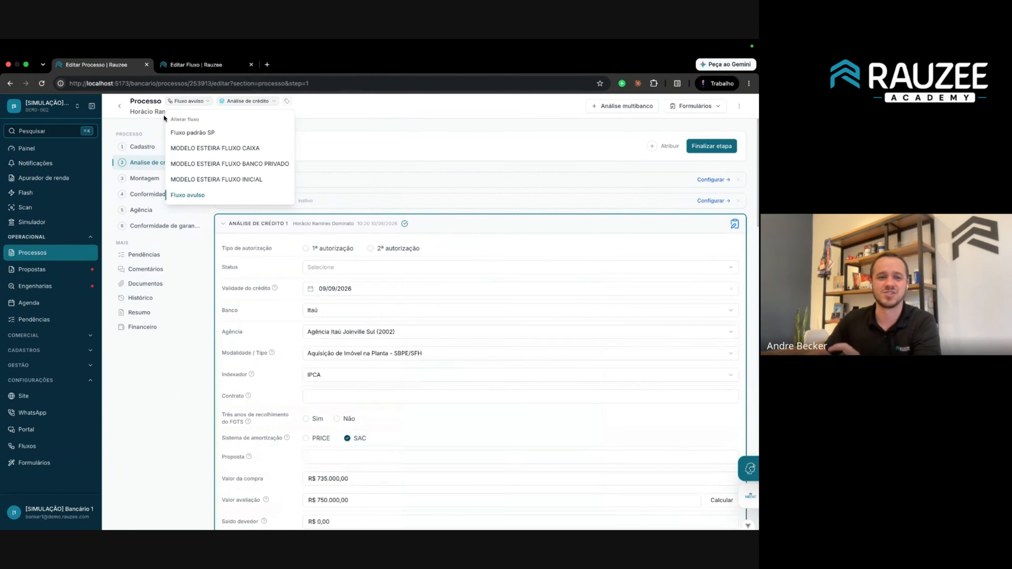
click(196, 133)
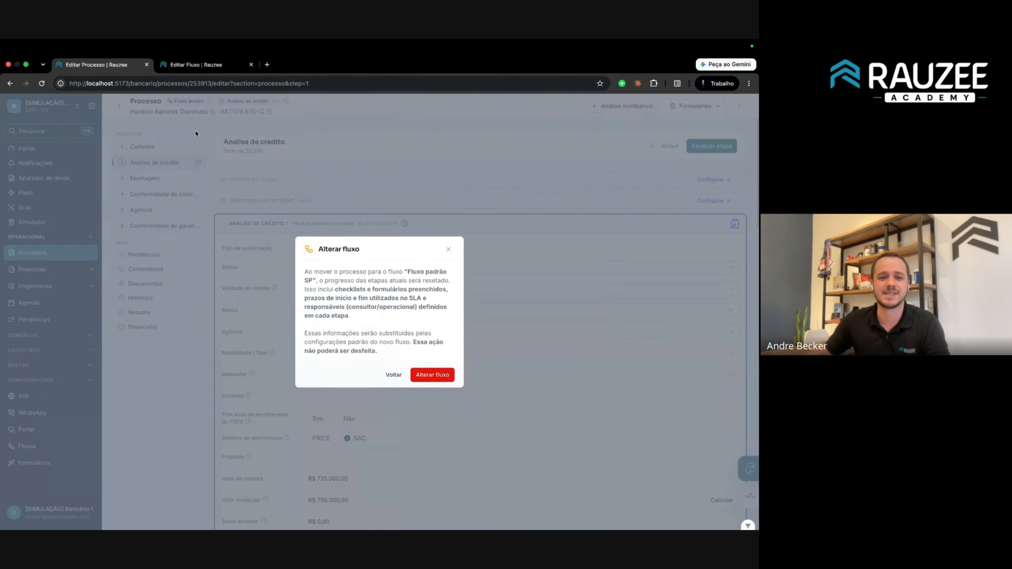
click(421, 375)
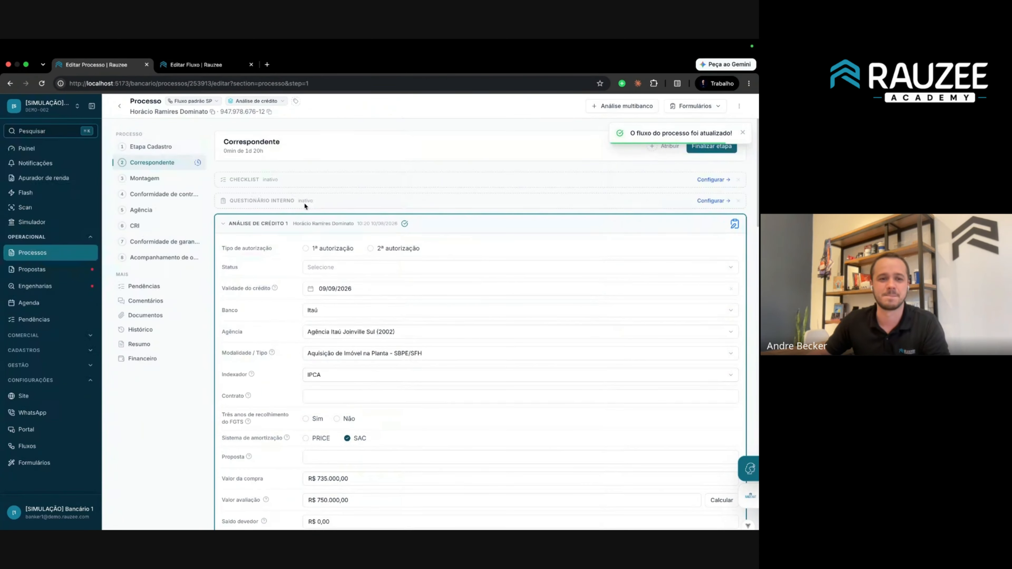
click(260, 105)
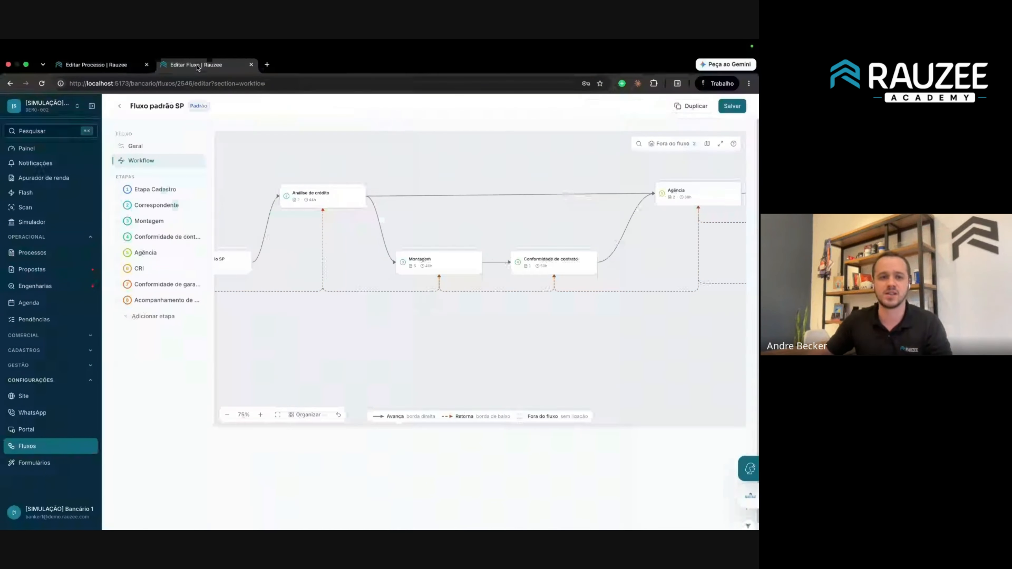
Inspect the Etapa Cadastro stage settings in the Fluxo padrão SP diagram.
click(197, 66)
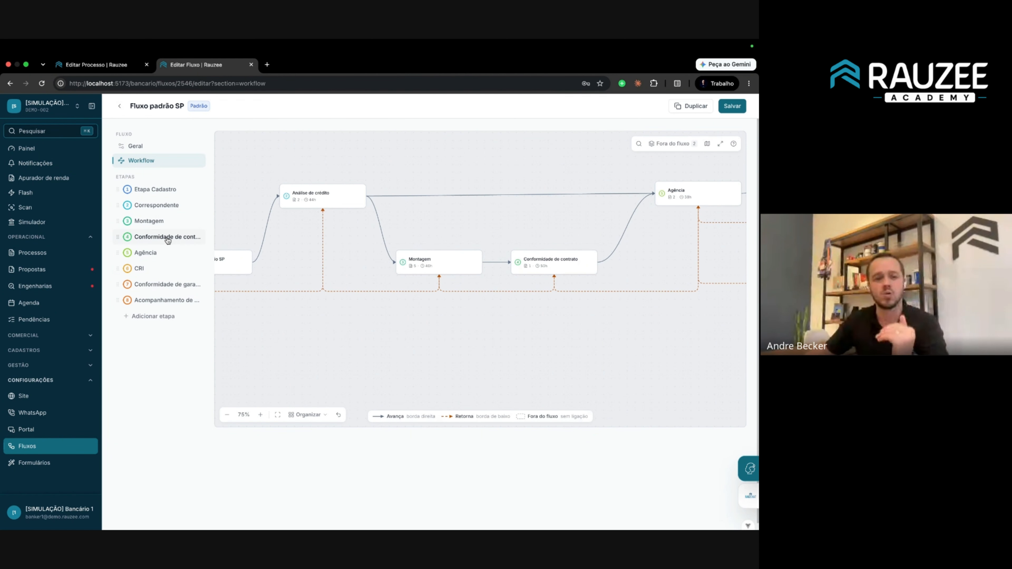
click(172, 195)
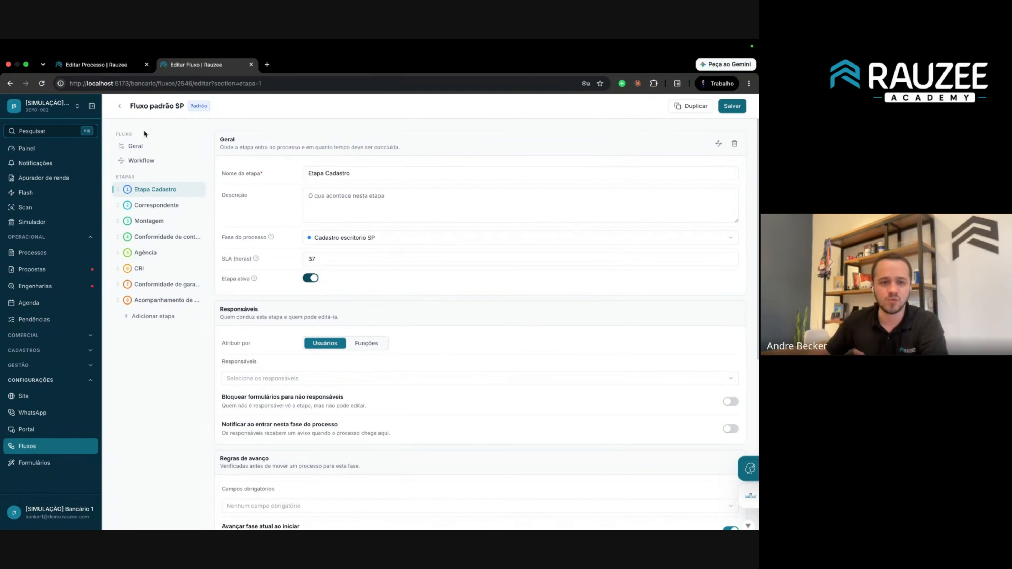
click(131, 66)
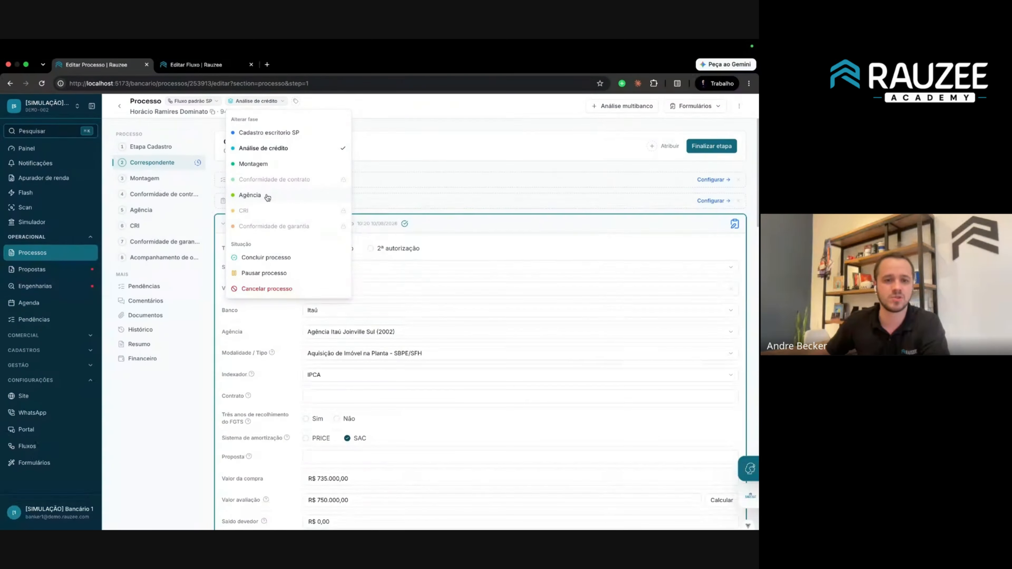
Switch the process back to Fluxo avulso, verify its phases, and return to the flow editor.
click(192, 101)
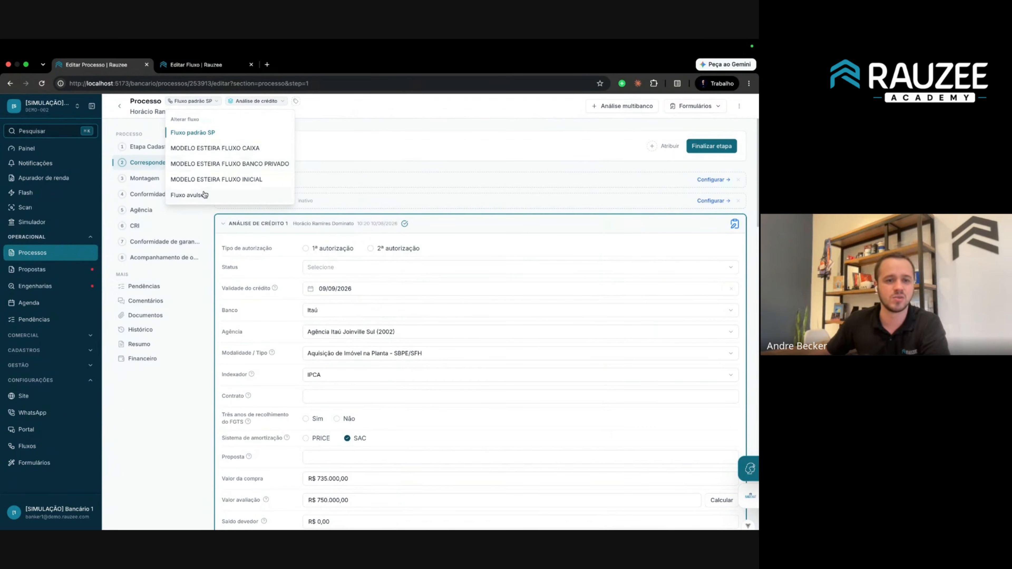
click(204, 194)
click(423, 376)
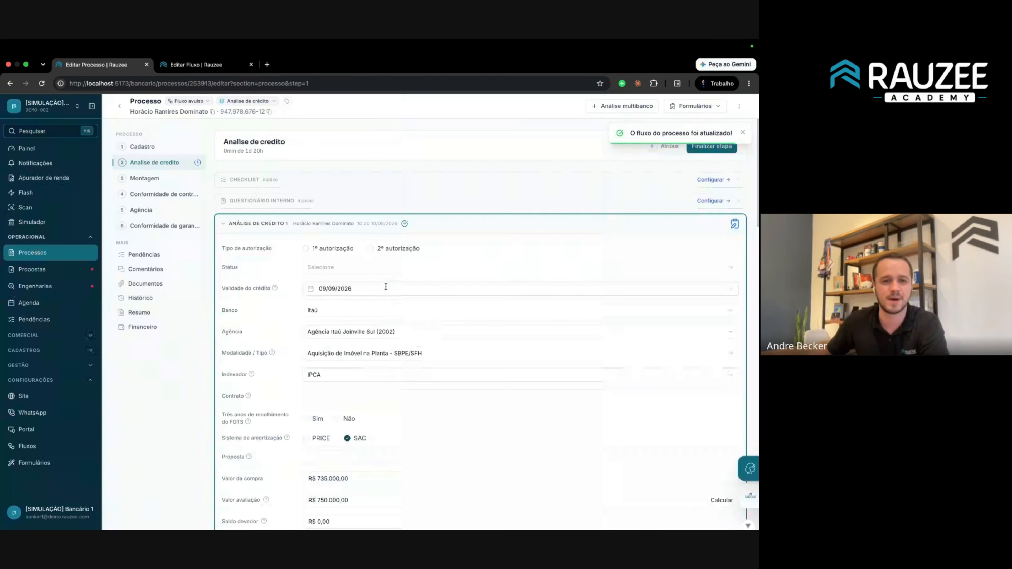
click(249, 103)
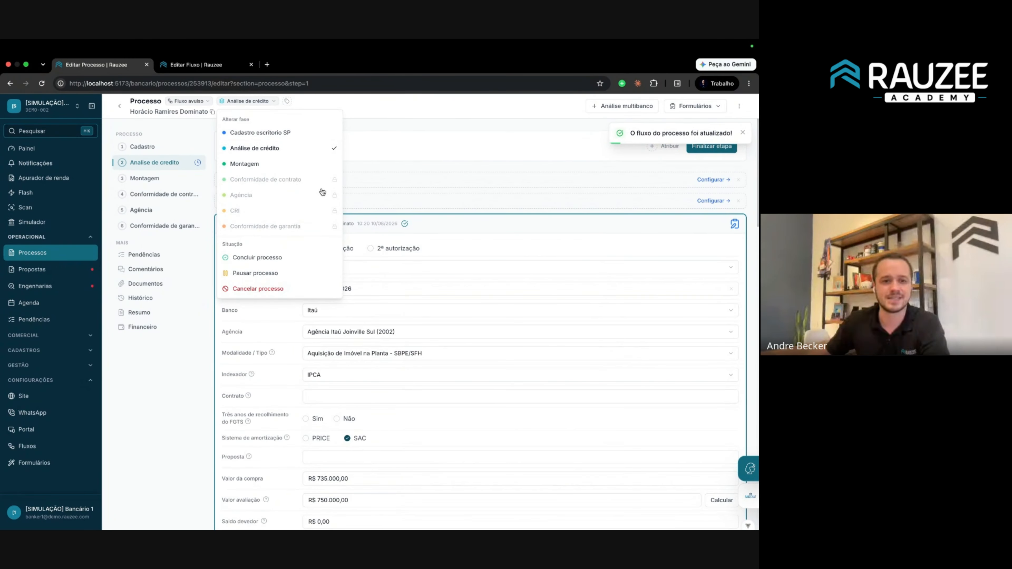
click(202, 66)
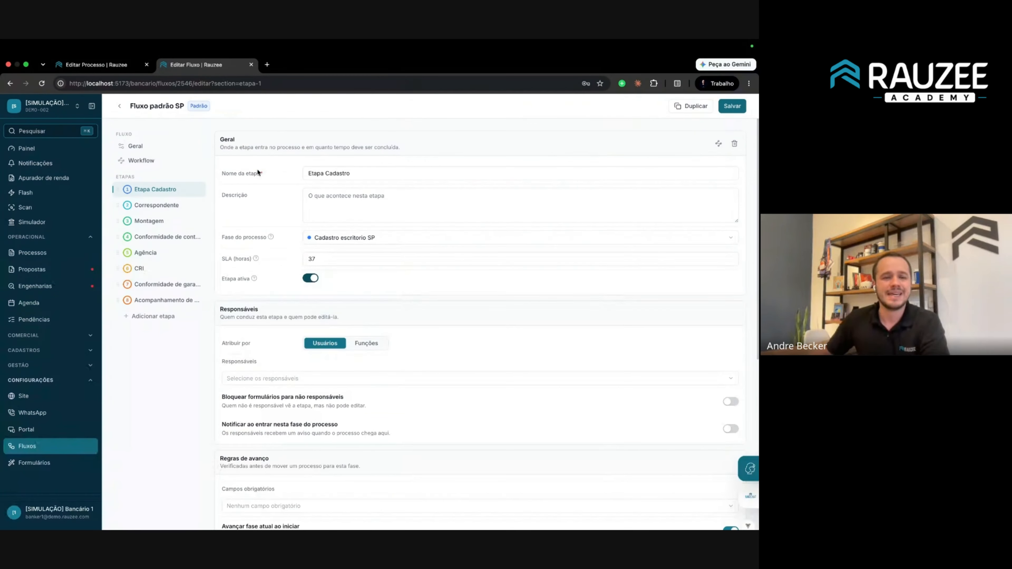
Briefly open Fluxo padrão SP, go back to the Fluxos list, and open Configurar fases.
click(118, 106)
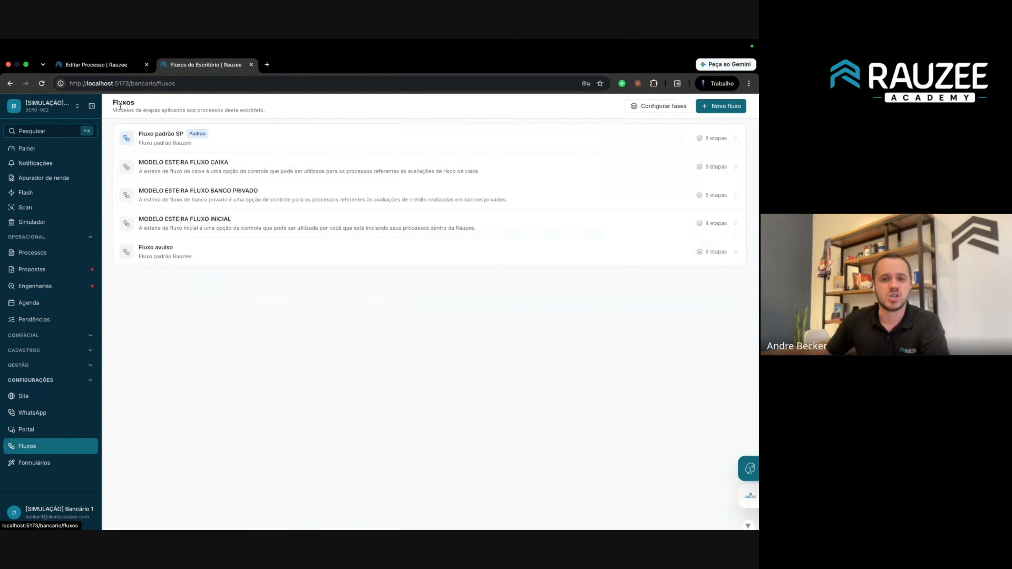
click(226, 136)
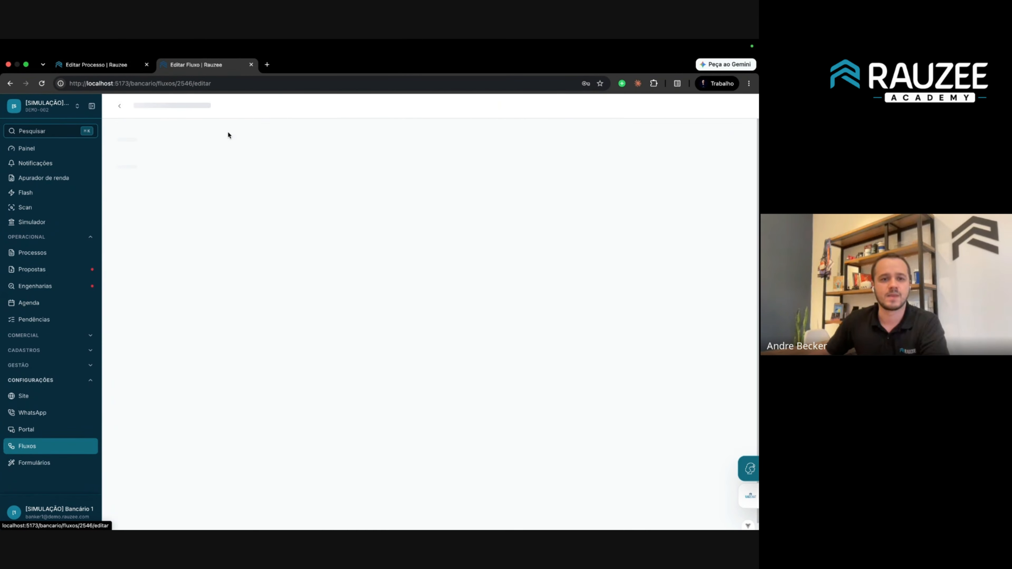
click(119, 106)
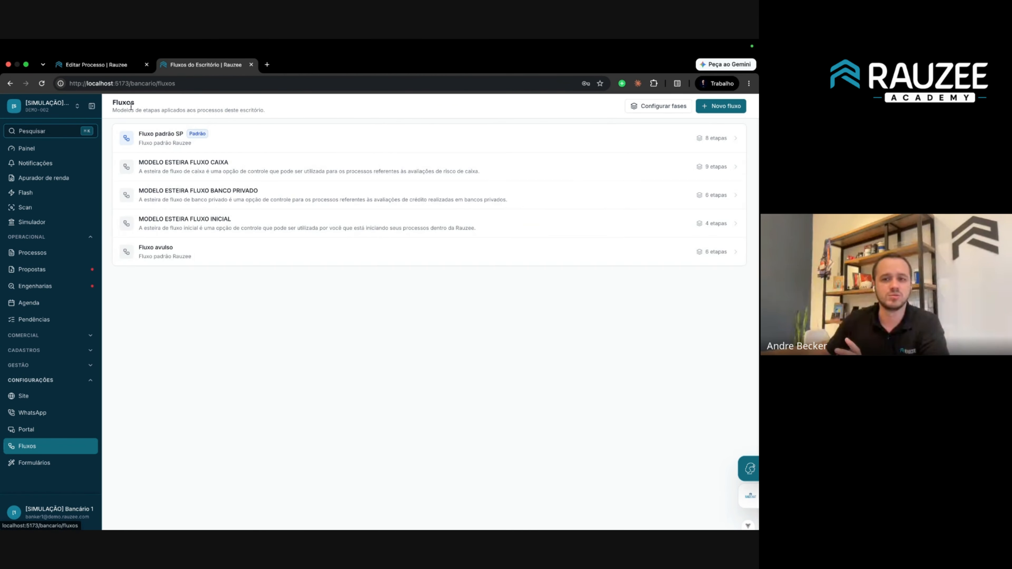
click(650, 105)
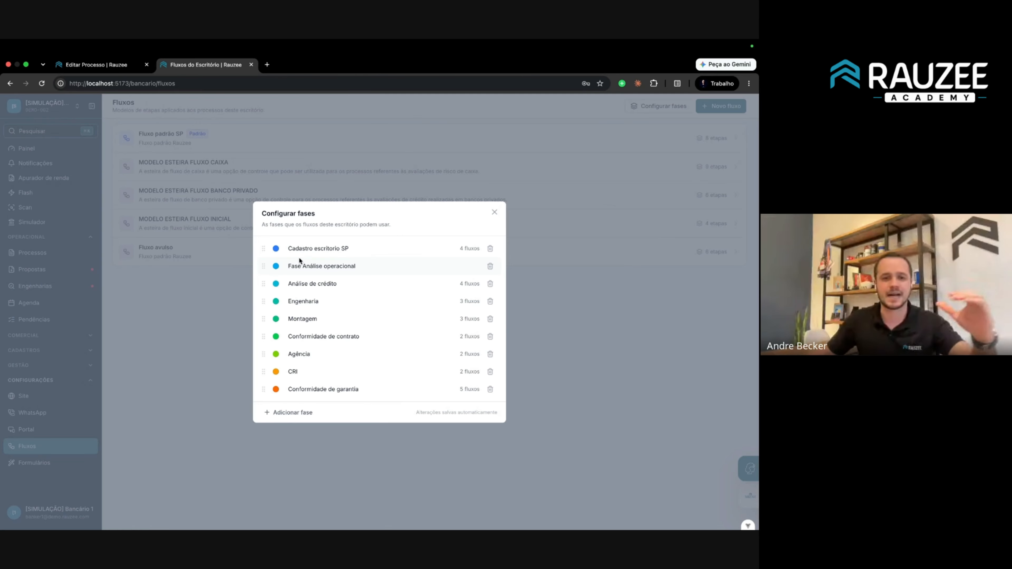
Close the Configurar fases dialog, reopen it once, and close it again.
click(203, 143)
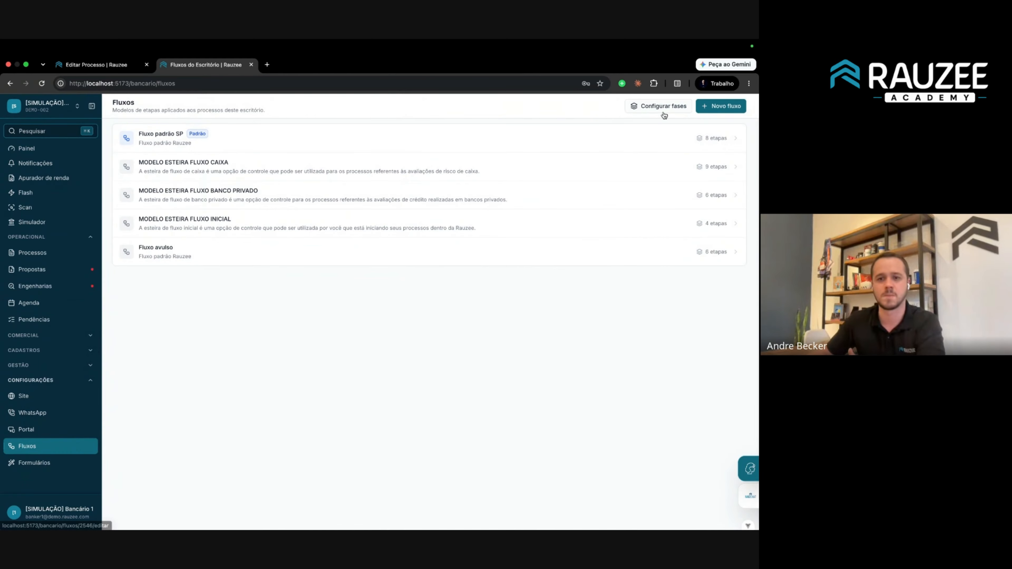
click(654, 106)
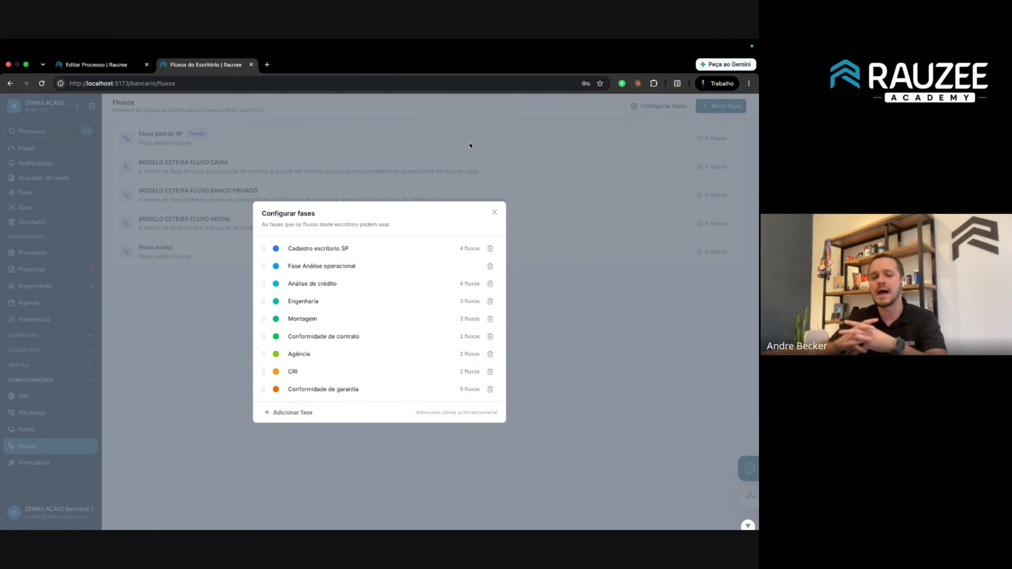
click(248, 134)
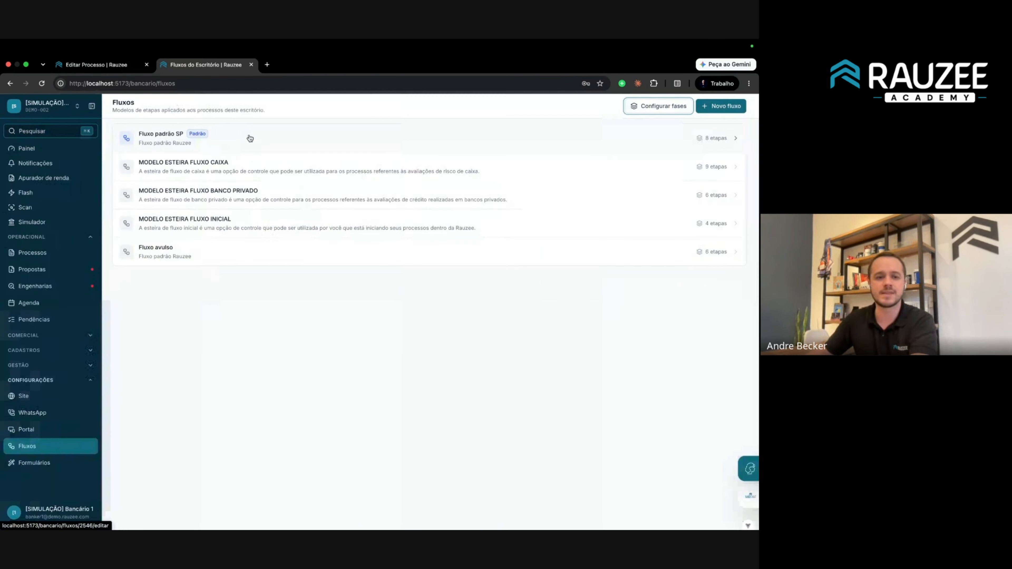
Rename the Fluxo padrão SP flow to 'Fluxo CCA' and save it.
click(248, 137)
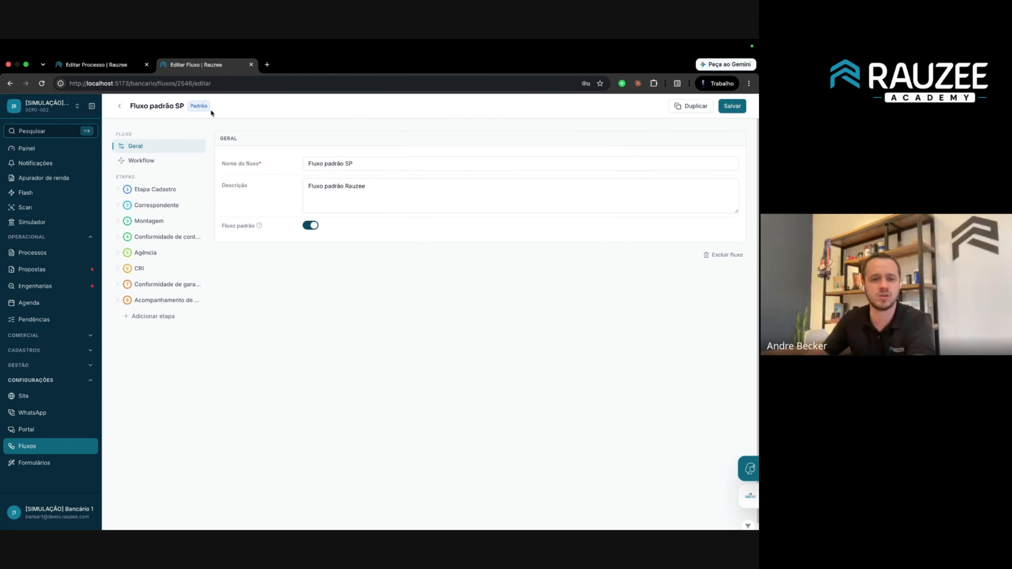
click(119, 106)
click(215, 140)
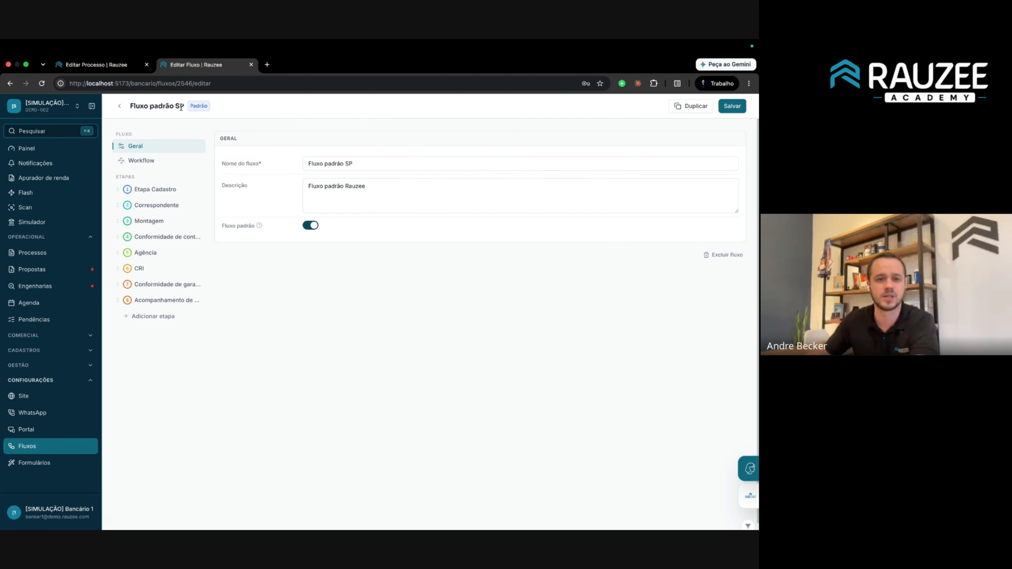
drag(325, 163, 377, 166)
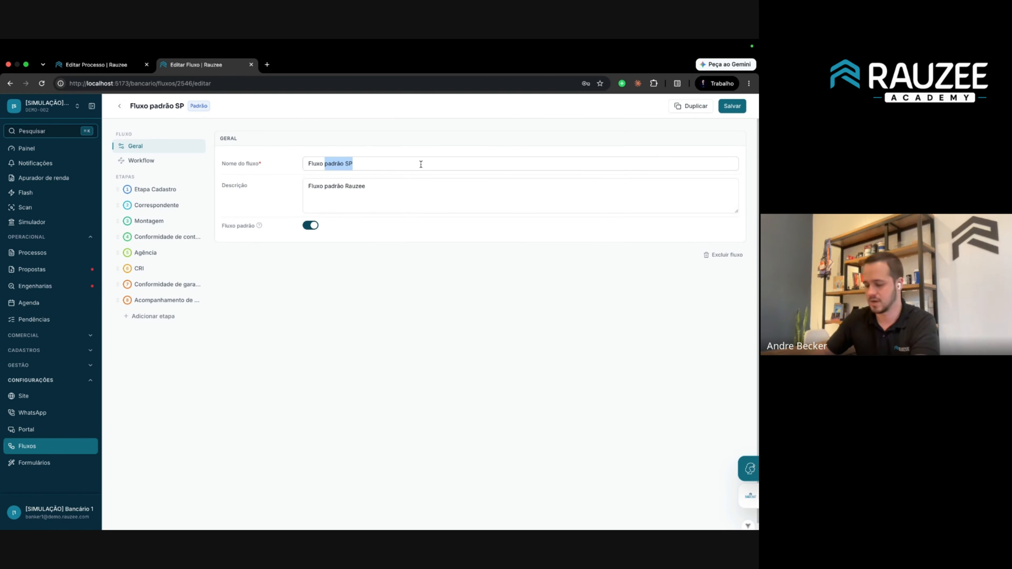
text(caixa)
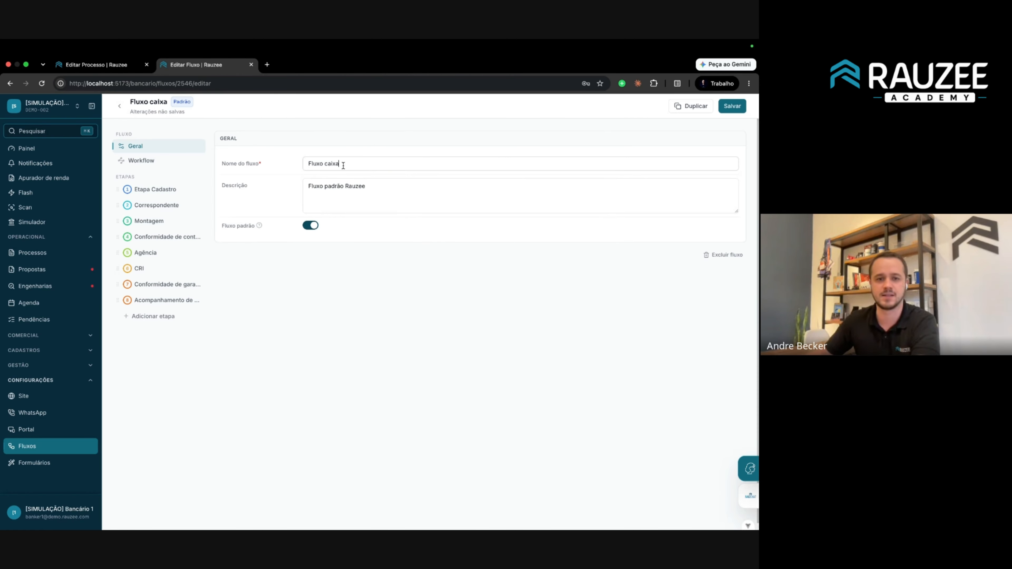
double_click(333, 164)
text(CCA)
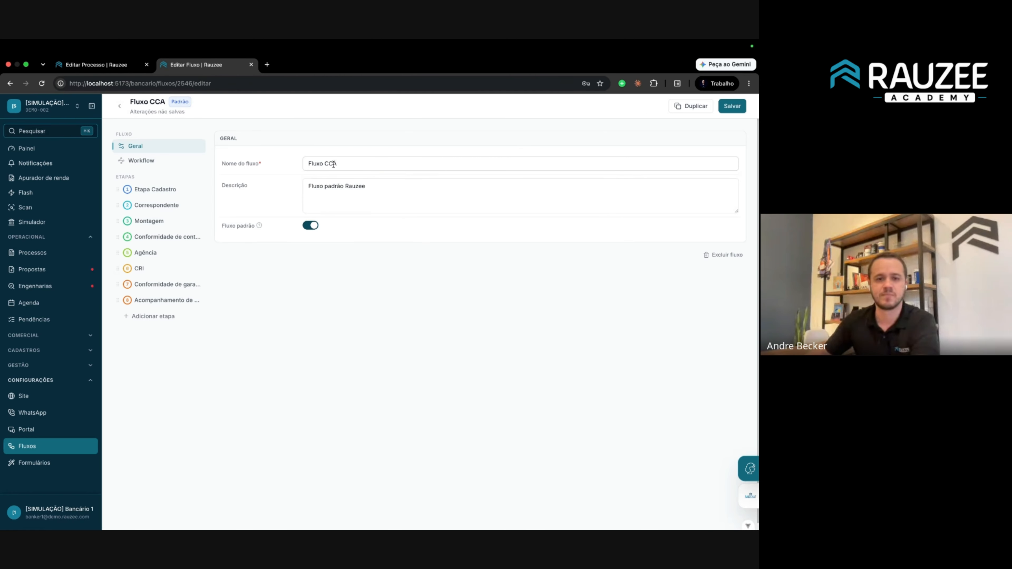
click(731, 105)
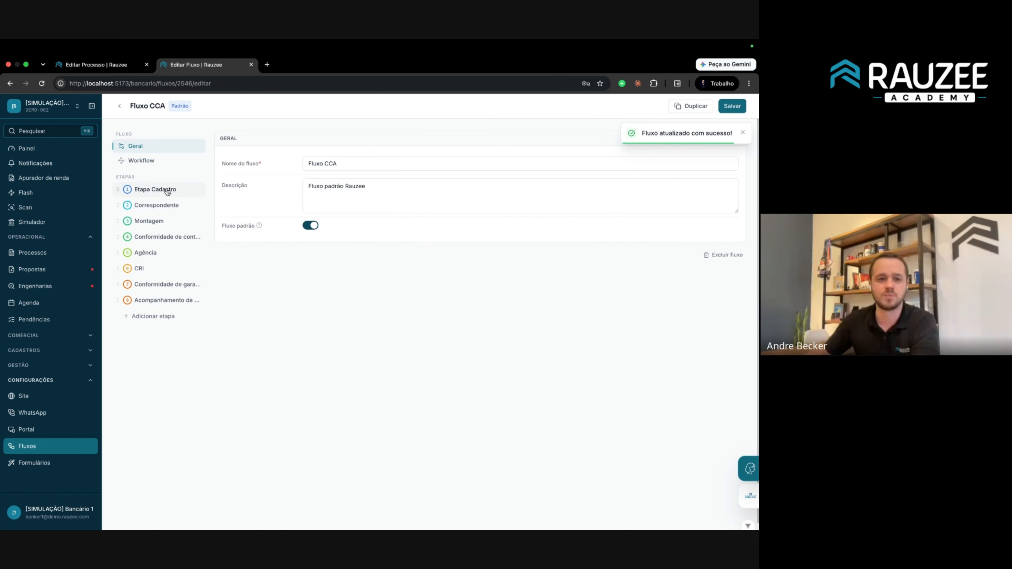
Look over the Etapa Cadastro and Correspondente stage settings, then return to the process page.
click(153, 193)
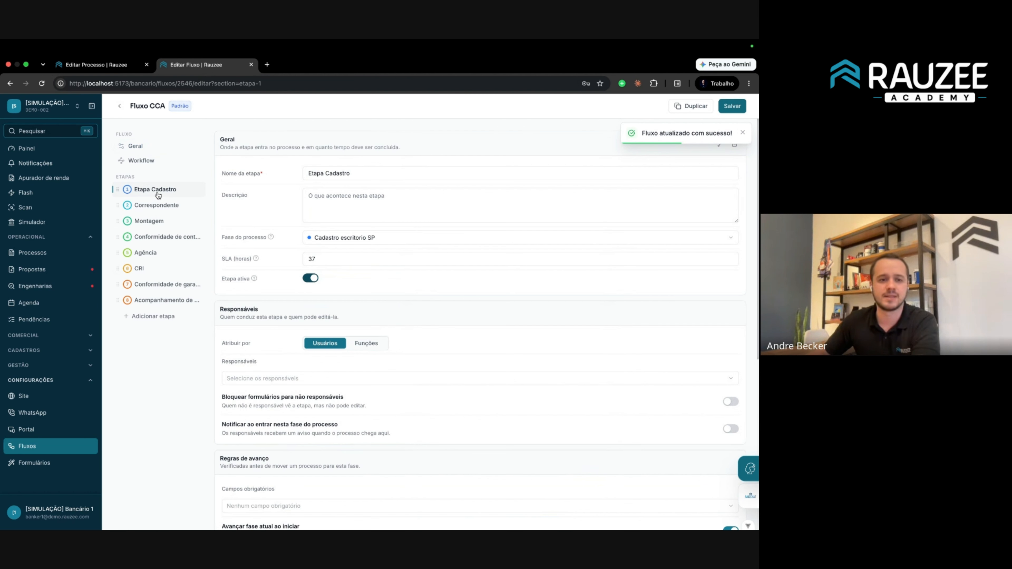
click(168, 206)
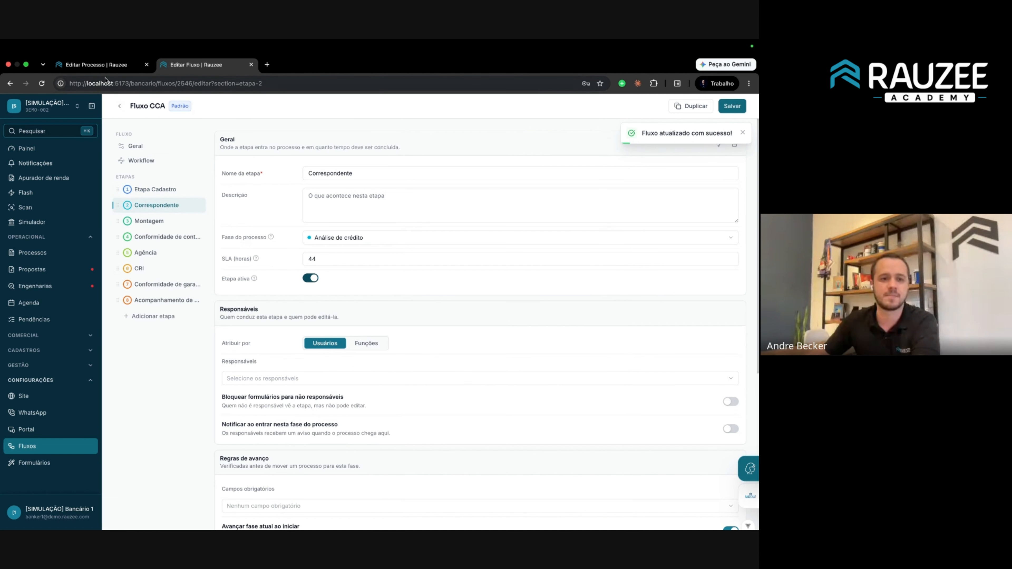
click(108, 67)
Switch the process to the Fluxo CCA flow, then view its Etapa Cadastro and Correspondente steps.
click(181, 102)
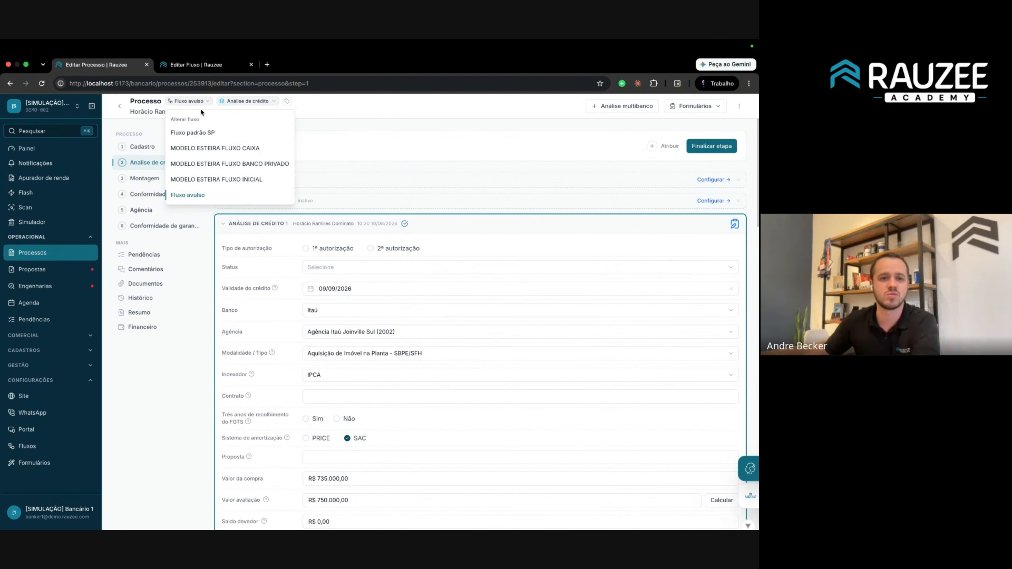
click(198, 133)
click(433, 382)
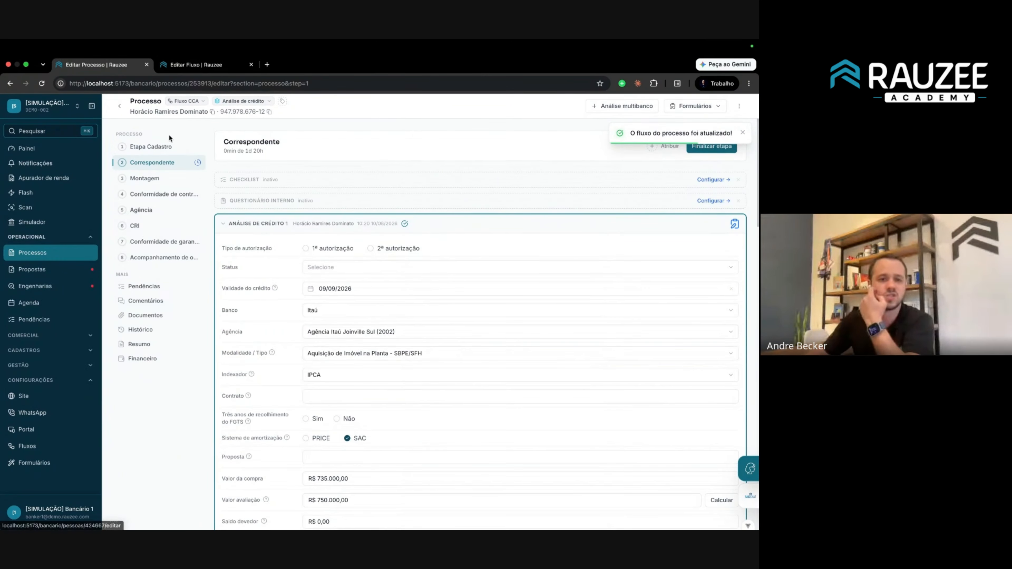
click(155, 146)
click(160, 162)
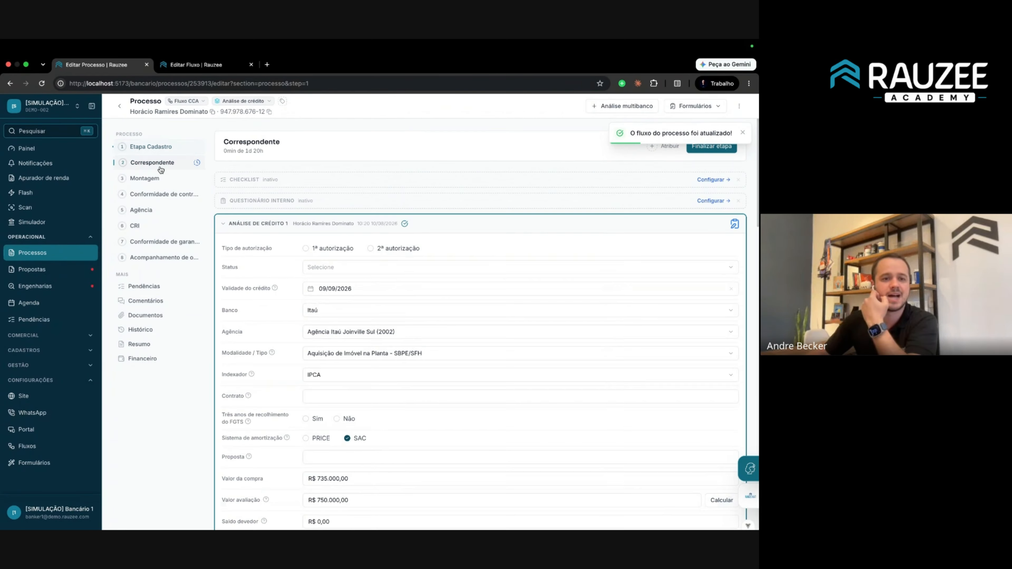
Rename the Correspondente stage to 'Analise de crédito' and save the flow.
click(192, 65)
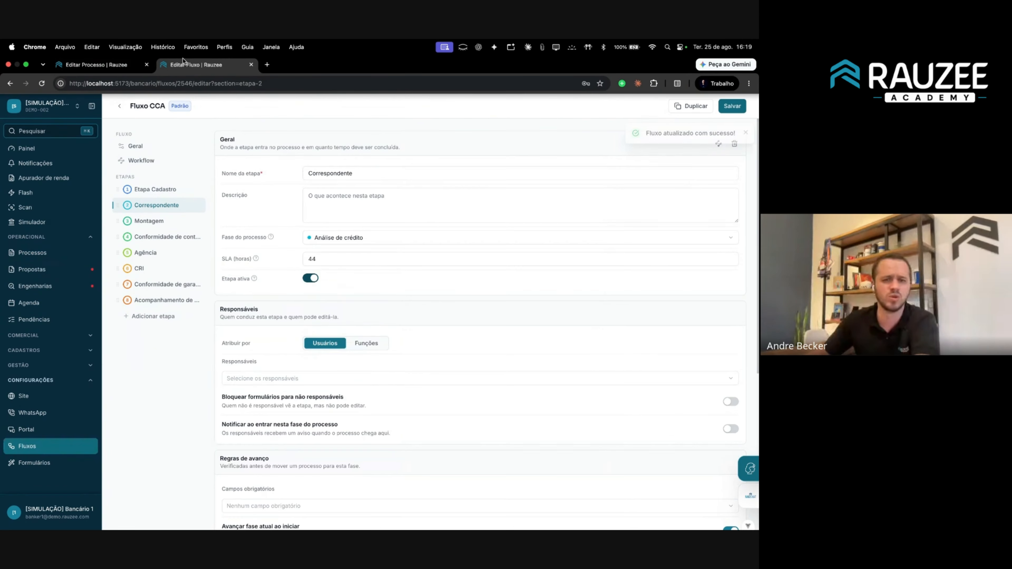
double_click(367, 178)
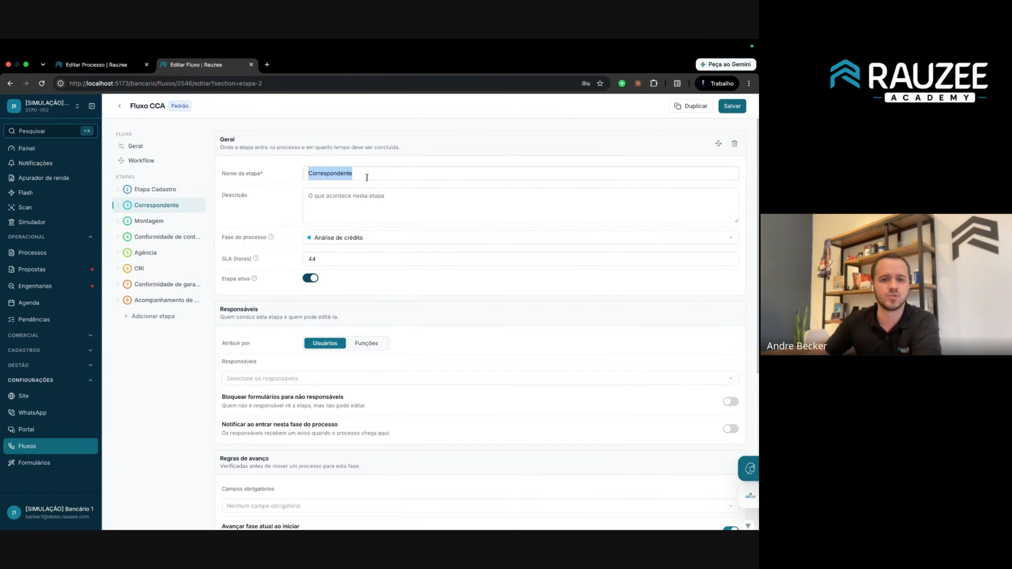
text(Analk)
key(BackSpace)
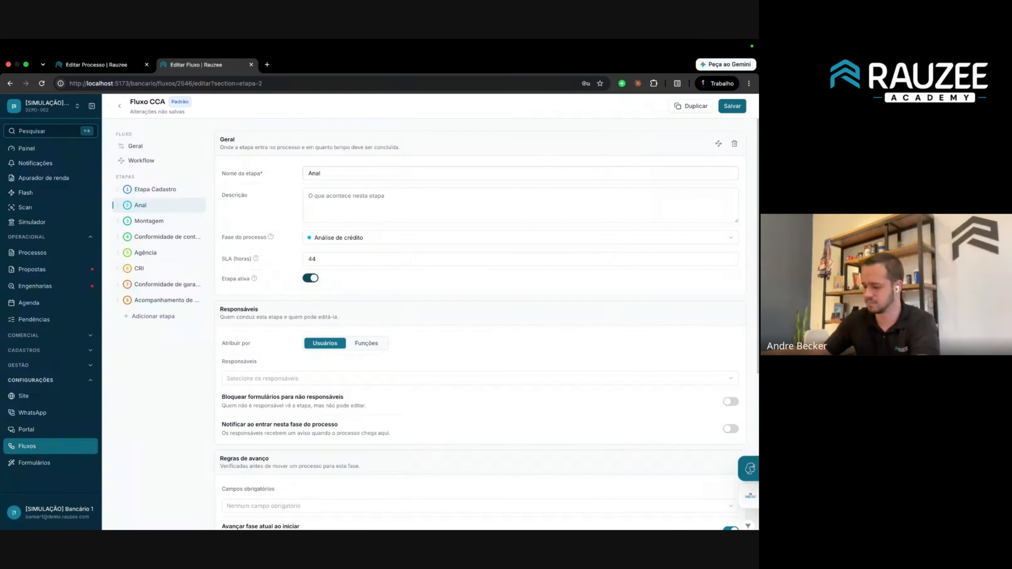
text(ise de crédito)
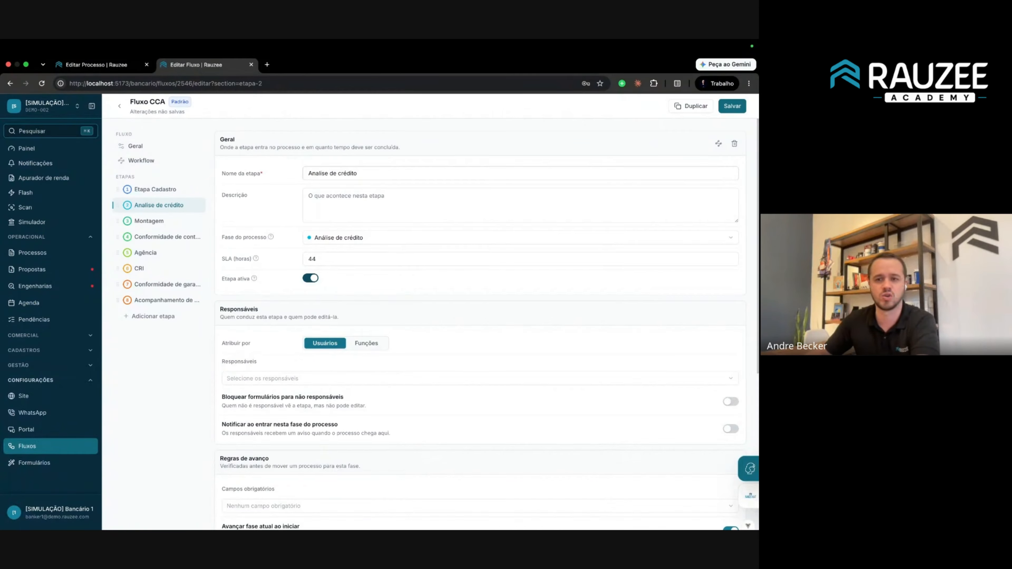
click(732, 106)
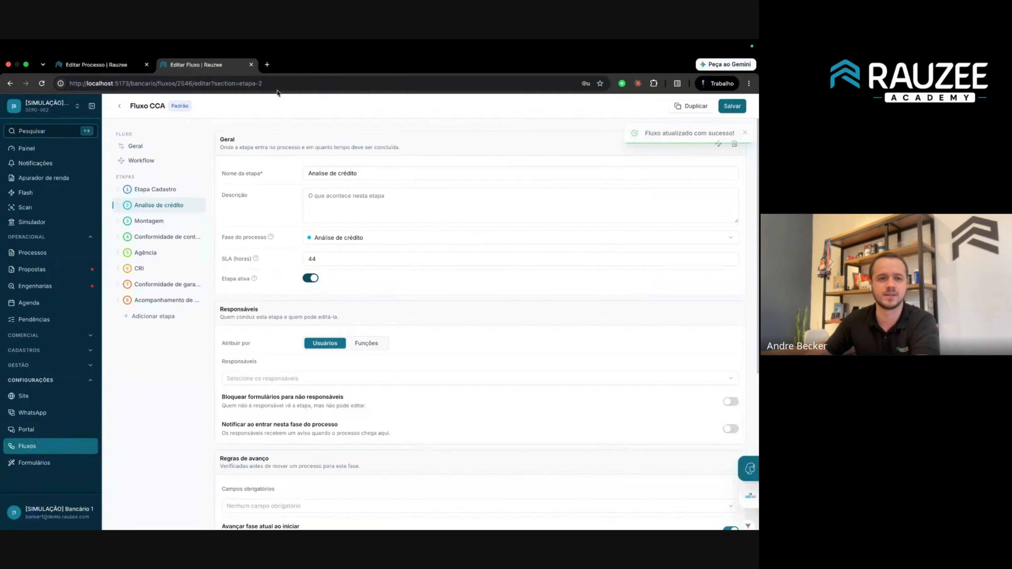
Go back to the process page and reload it to show the change.
click(116, 66)
click(127, 84)
key(Return)
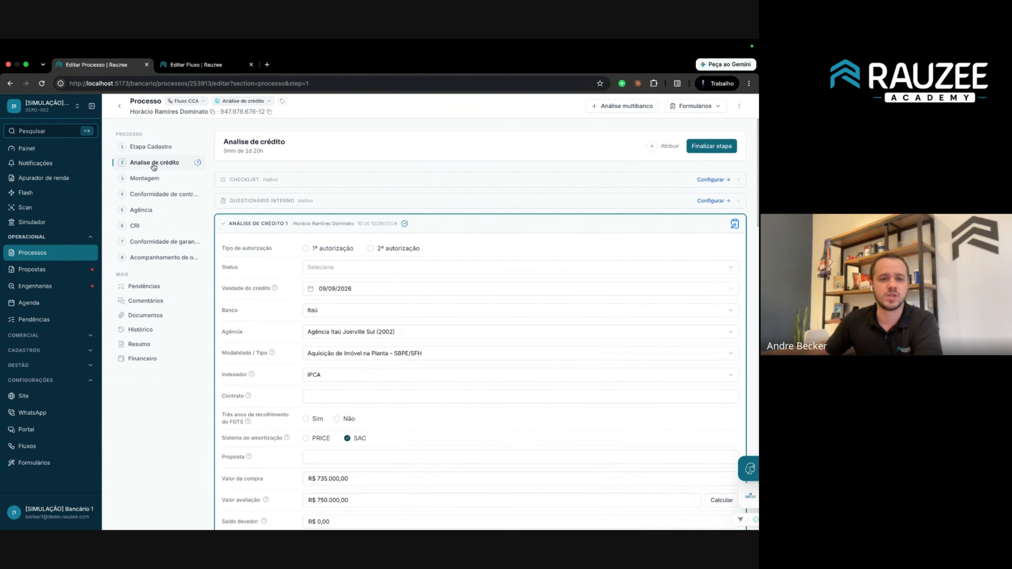
Check the Etapa Cadastro, Análise de crédito and Montagem steps and phase options, then reopen Fluxo CCA.
click(161, 147)
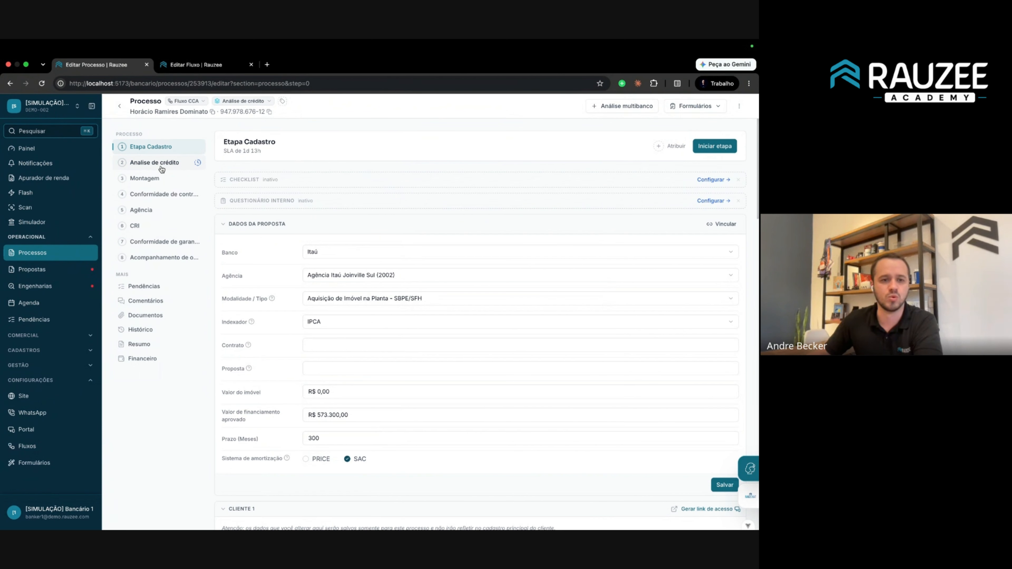
click(162, 166)
click(162, 151)
click(157, 178)
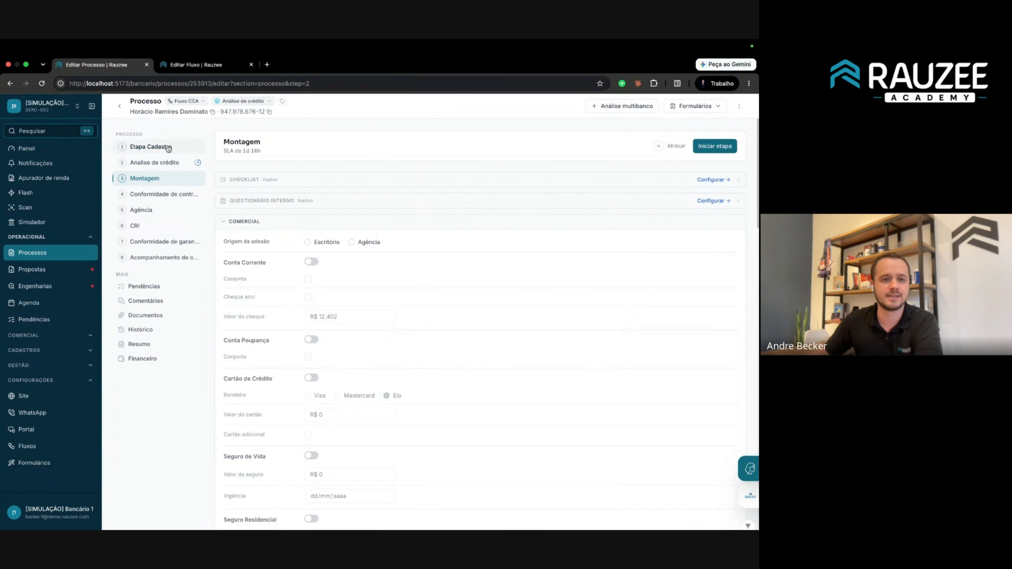
click(168, 147)
click(242, 102)
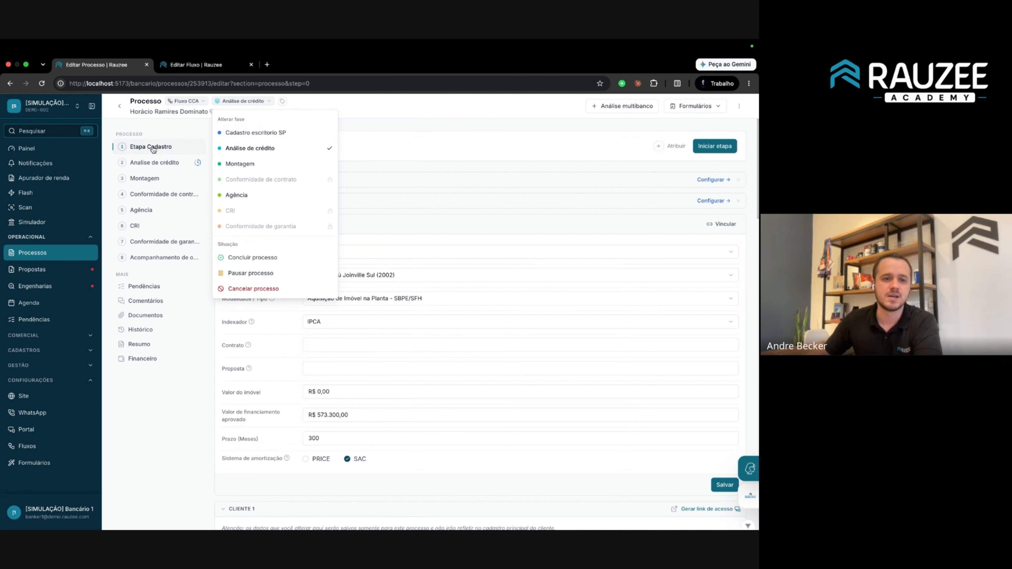
click(188, 65)
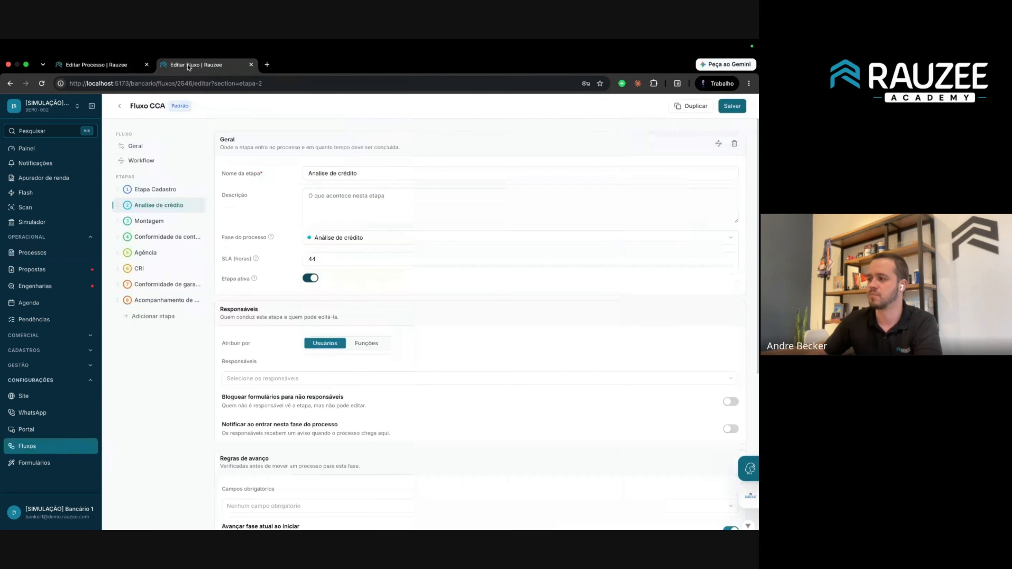
click(161, 194)
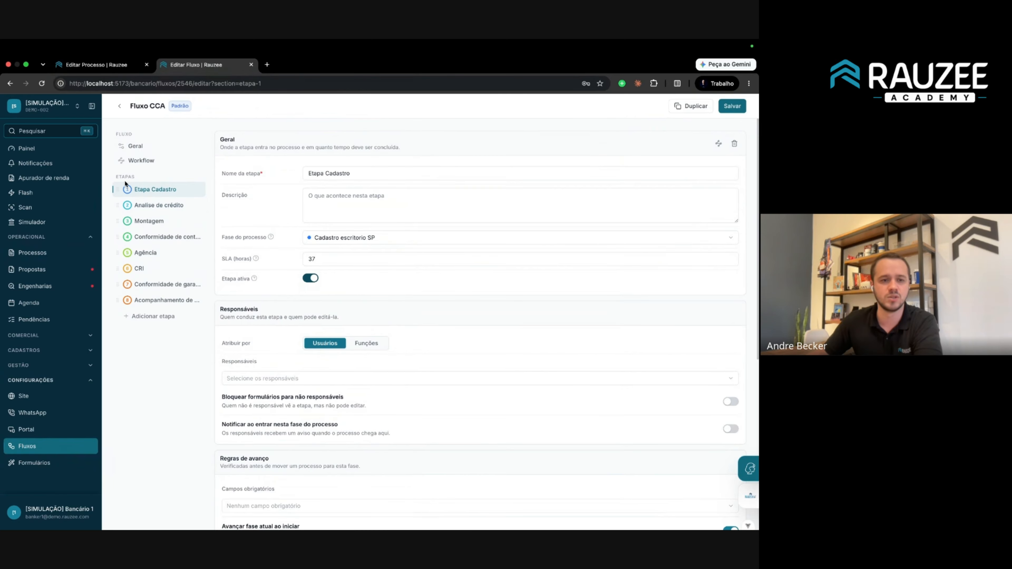
click(151, 180)
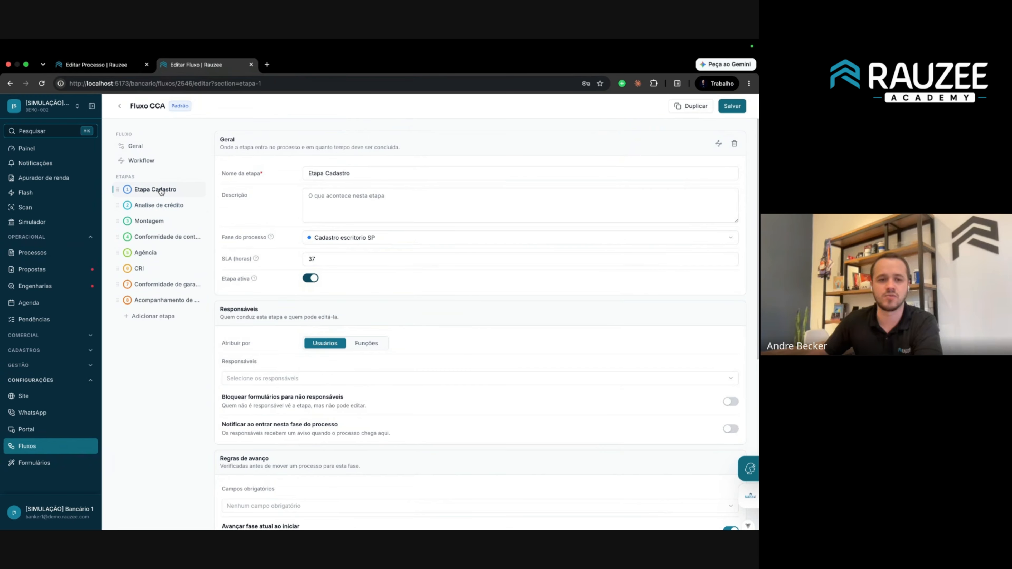
click(346, 238)
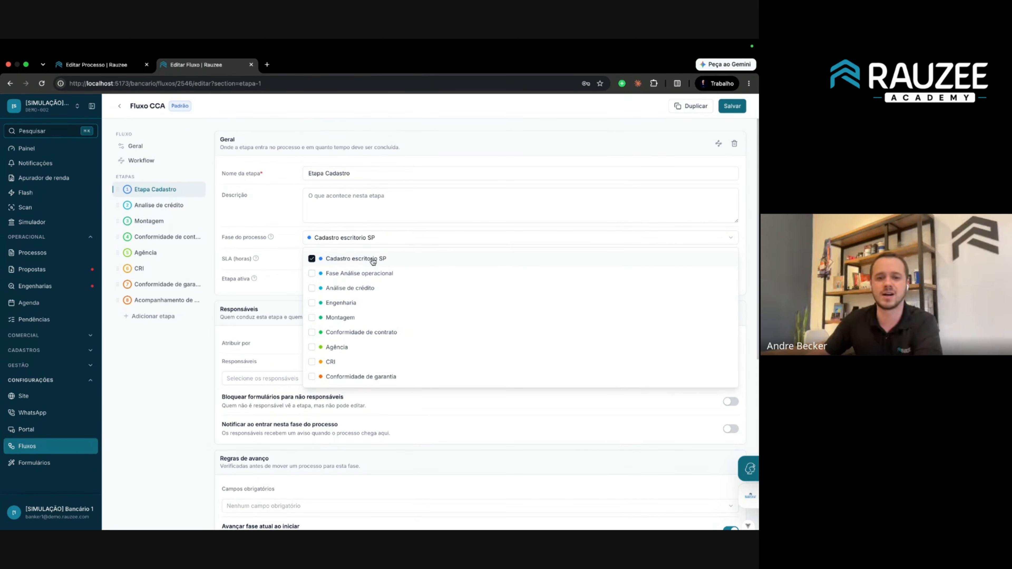
click(96, 65)
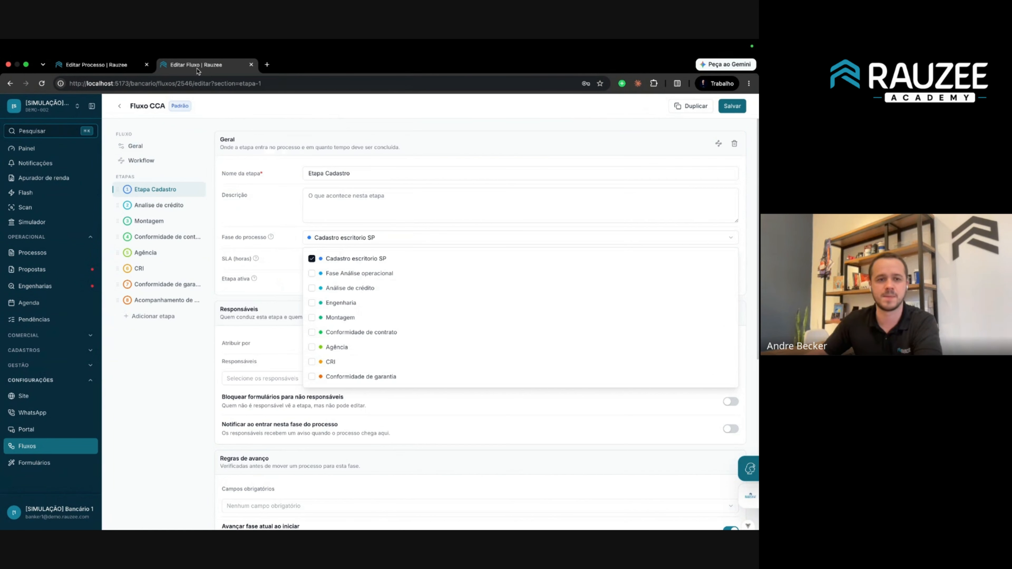
key(ctrl+Tab)
click(158, 211)
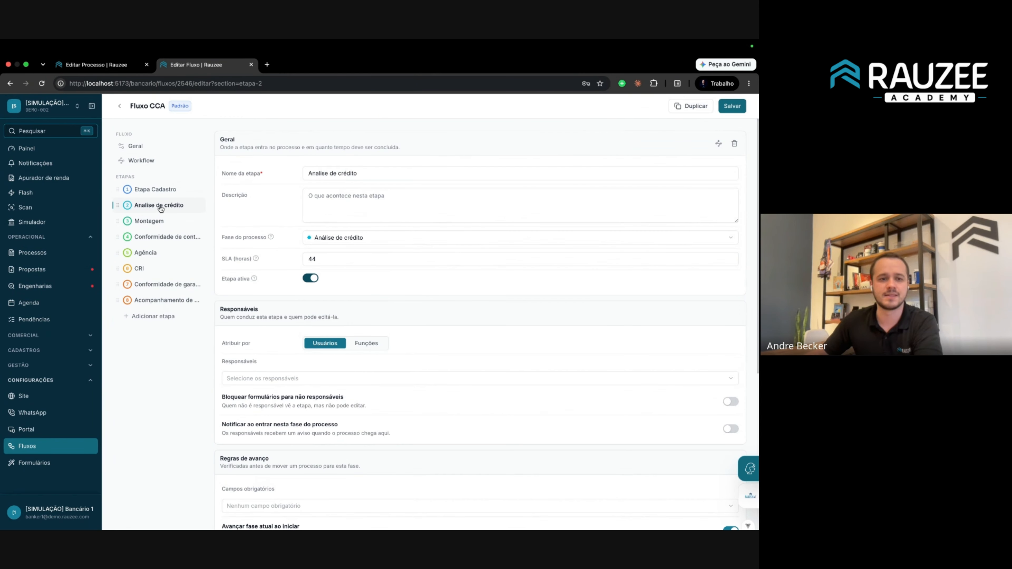
click(356, 238)
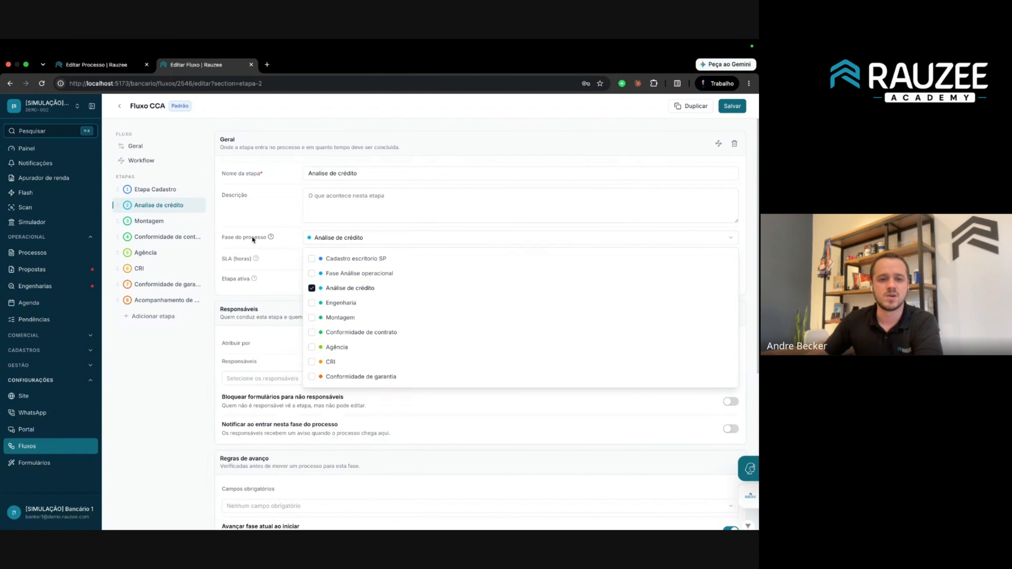
click(312, 288)
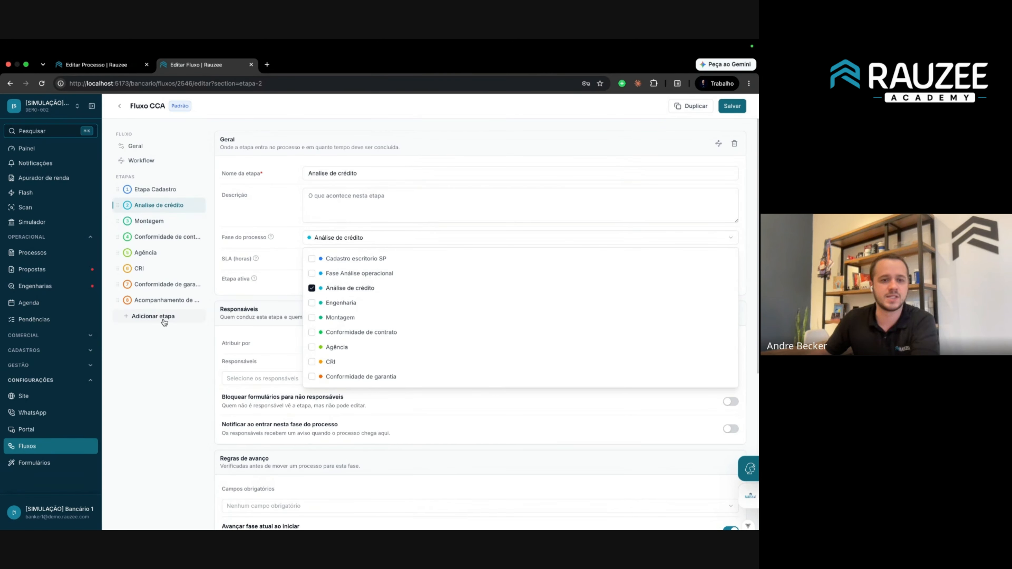
Add a new stage to Fluxo CCA and name it 'Corretor'.
click(288, 361)
click(159, 316)
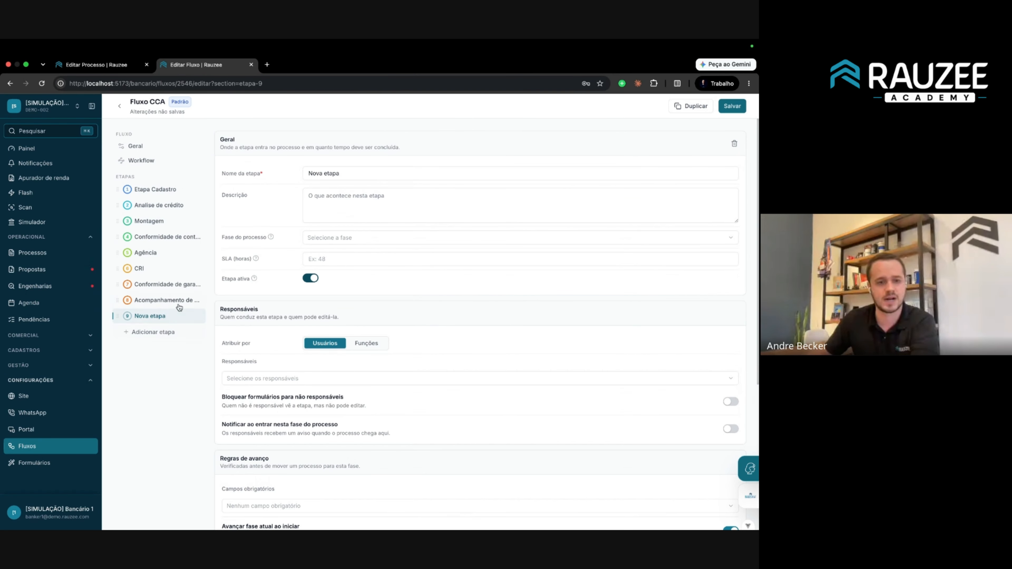
triple_click(336, 171)
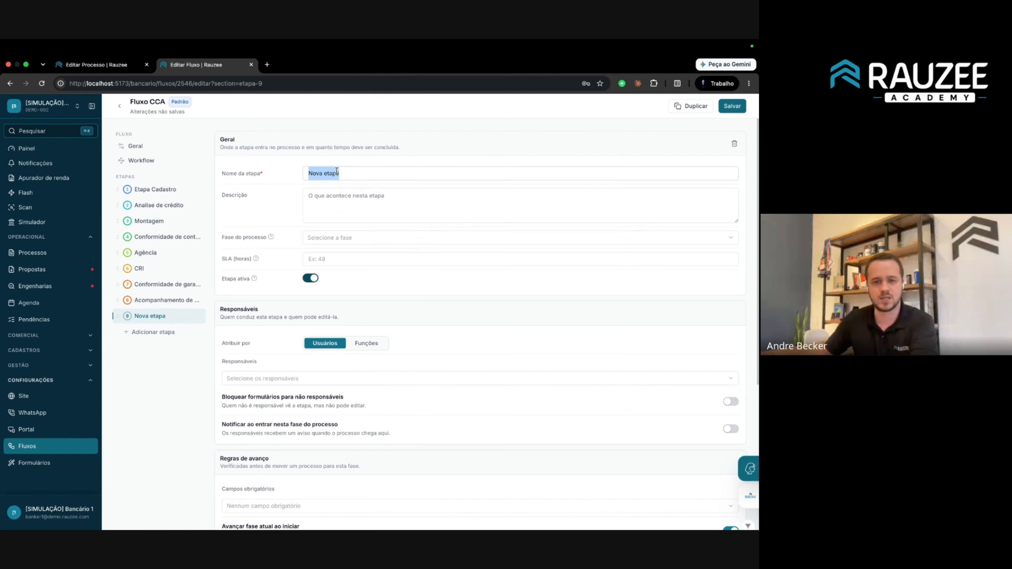
text(Corr)
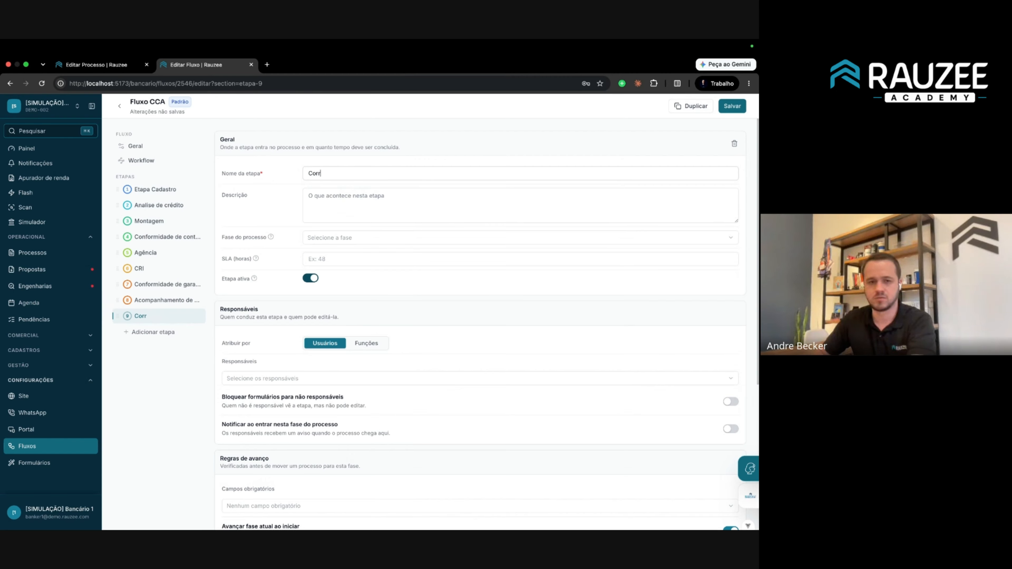
text(etor)
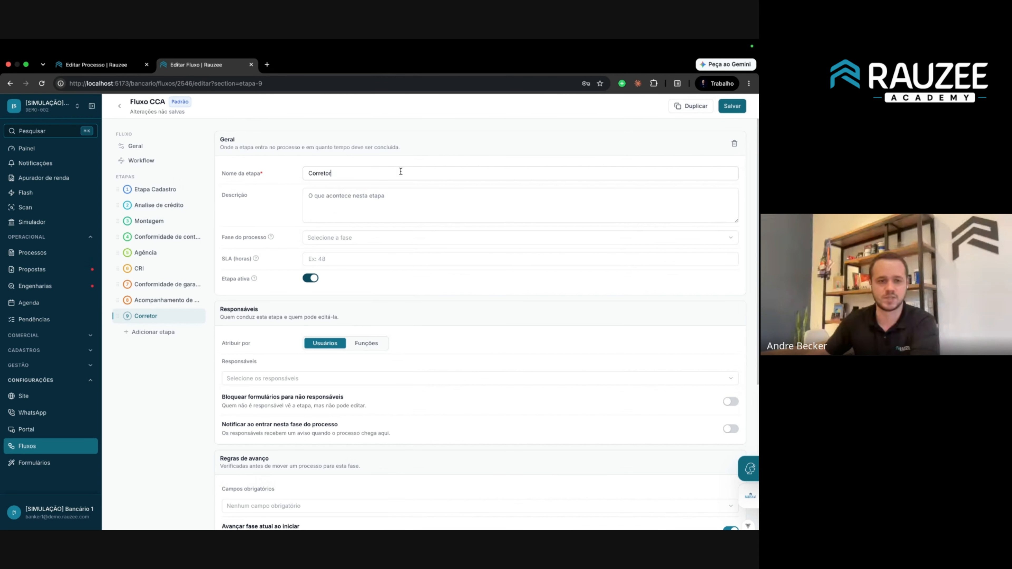
double_click(336, 169)
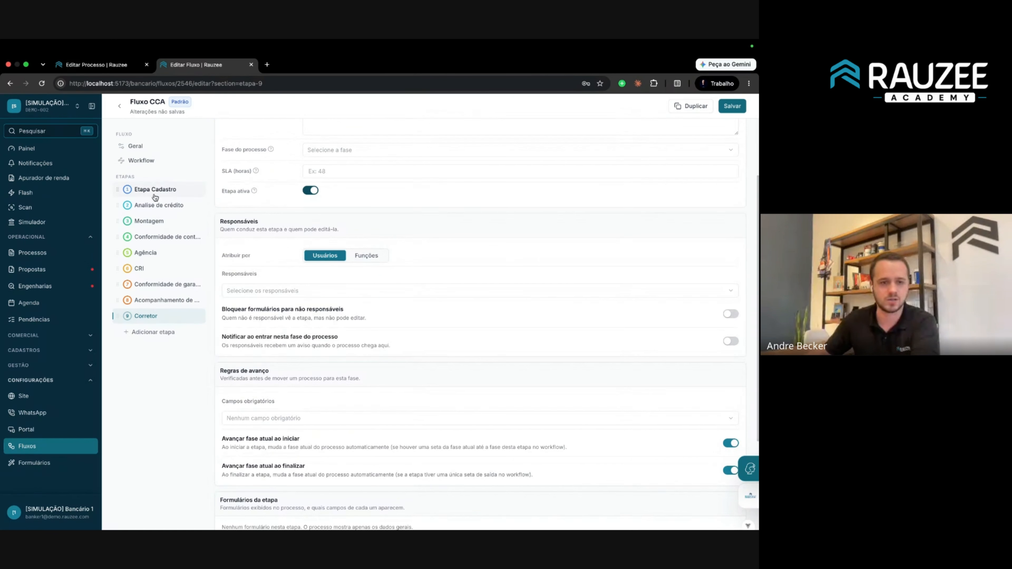
Recheck the Analise de crédito and Corretor stages, then show the process's Análise de crédito step.
click(158, 205)
scroll(295, 248, down, 6)
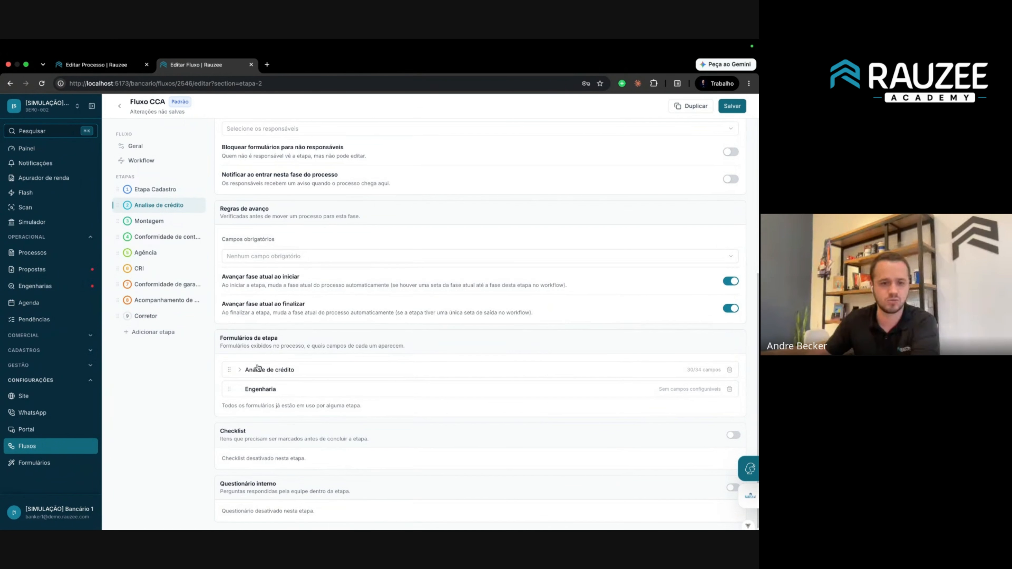
click(149, 316)
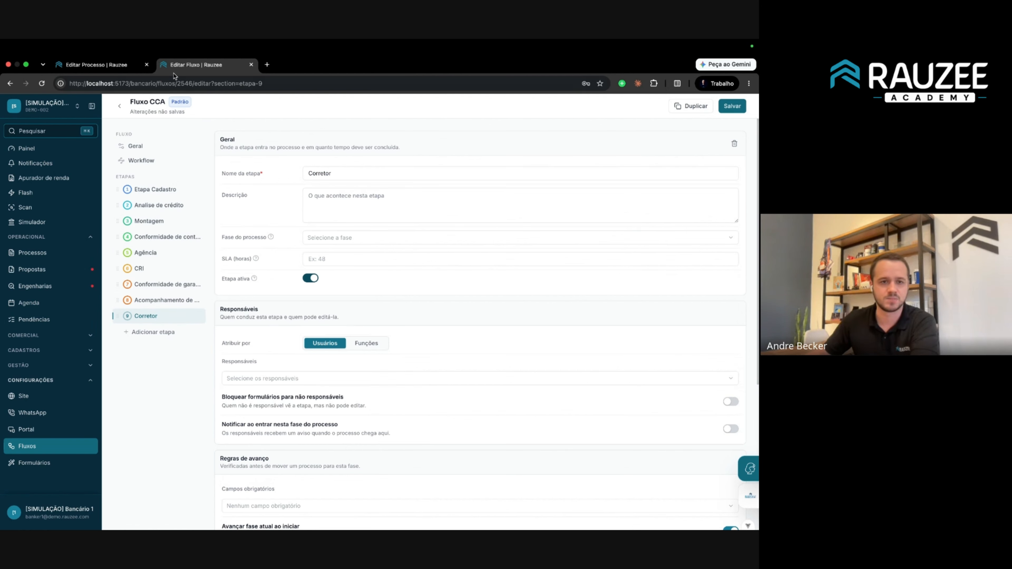
click(118, 64)
click(156, 162)
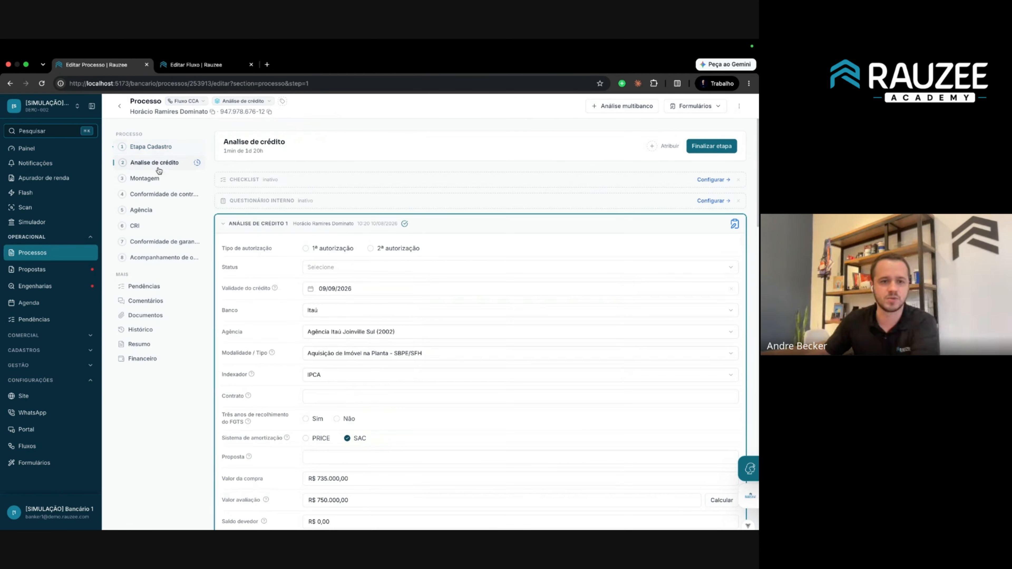
Collapse the ANÁLISE DE CRÉDITO 1 form, then select the Corretor stage name in Fluxo CCA.
click(224, 221)
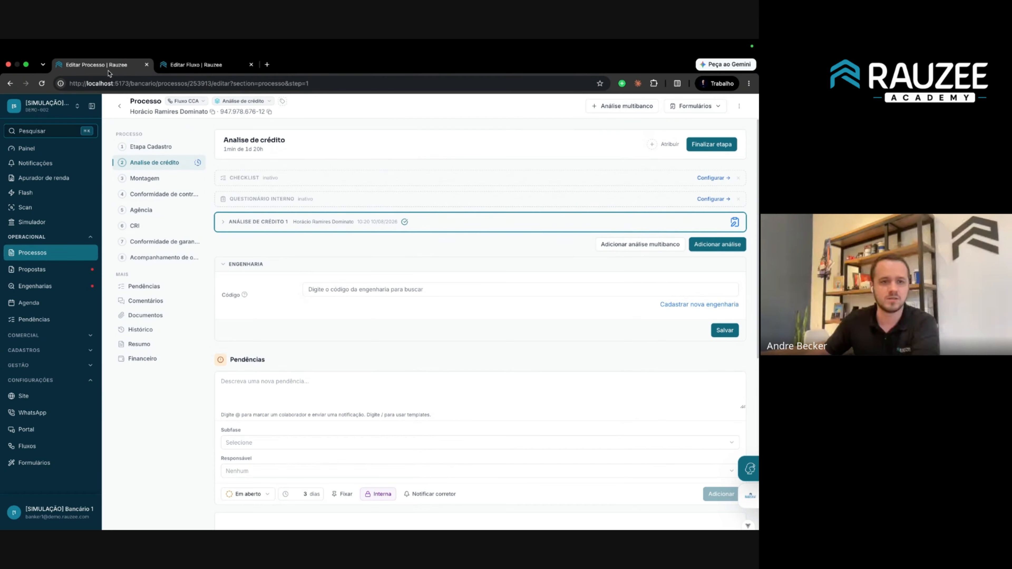
click(191, 65)
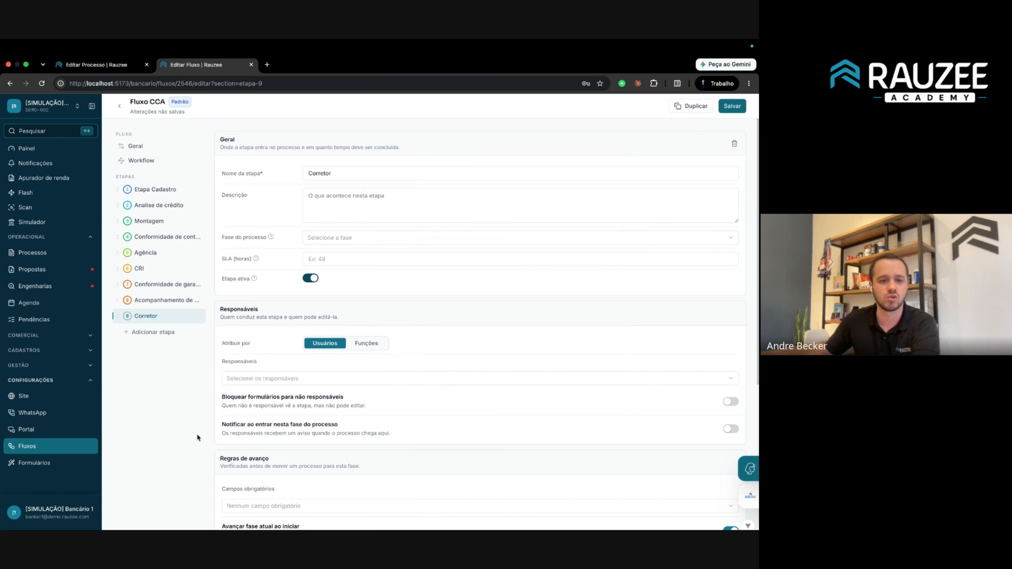
double_click(336, 173)
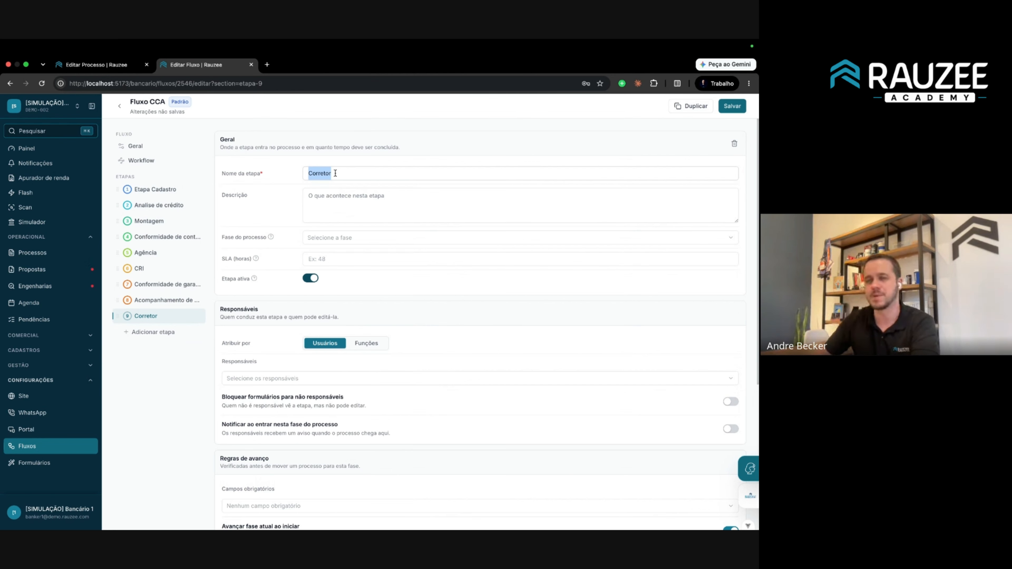
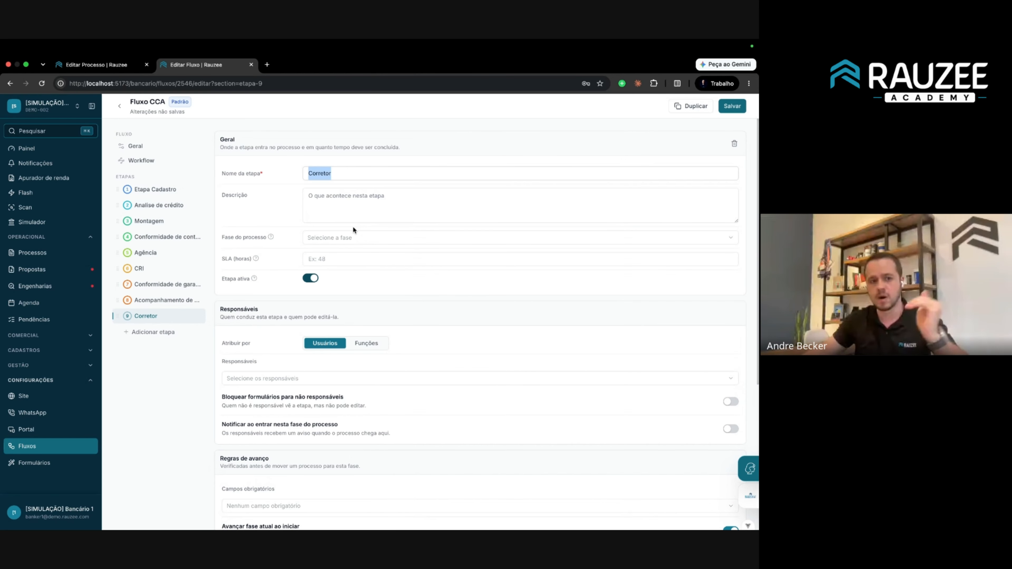
Clear the stage-name selection and view the process at its Análise de crédito step.
click(169, 318)
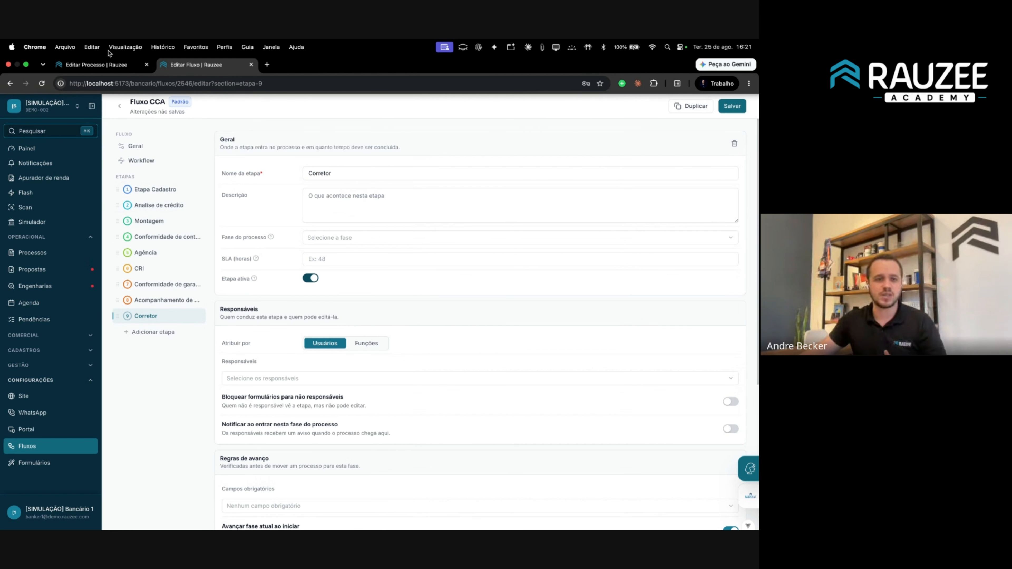
click(96, 64)
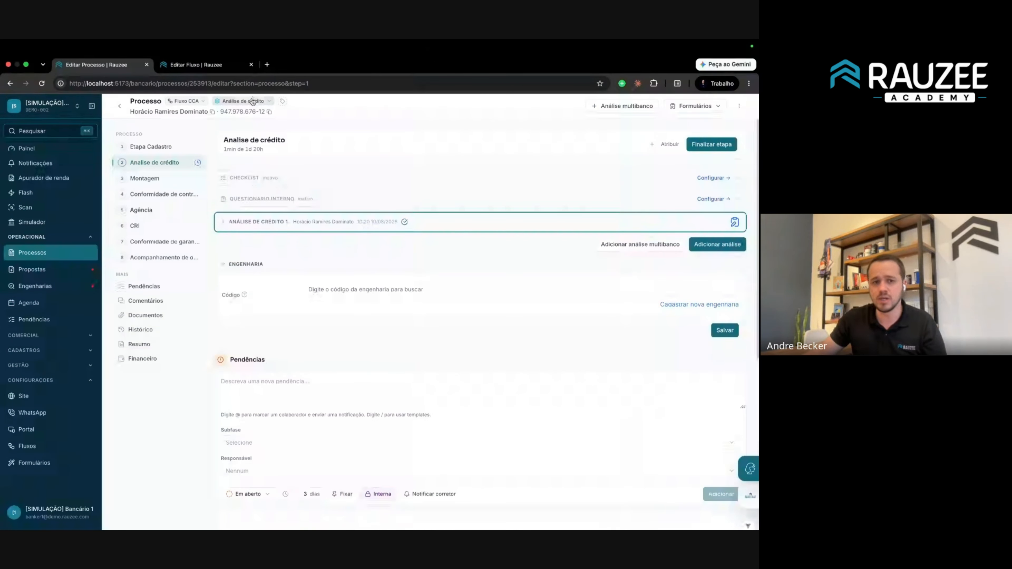
Move the process to Montagem, then finalize the Montagem and Conformidade de contrato steps.
click(243, 101)
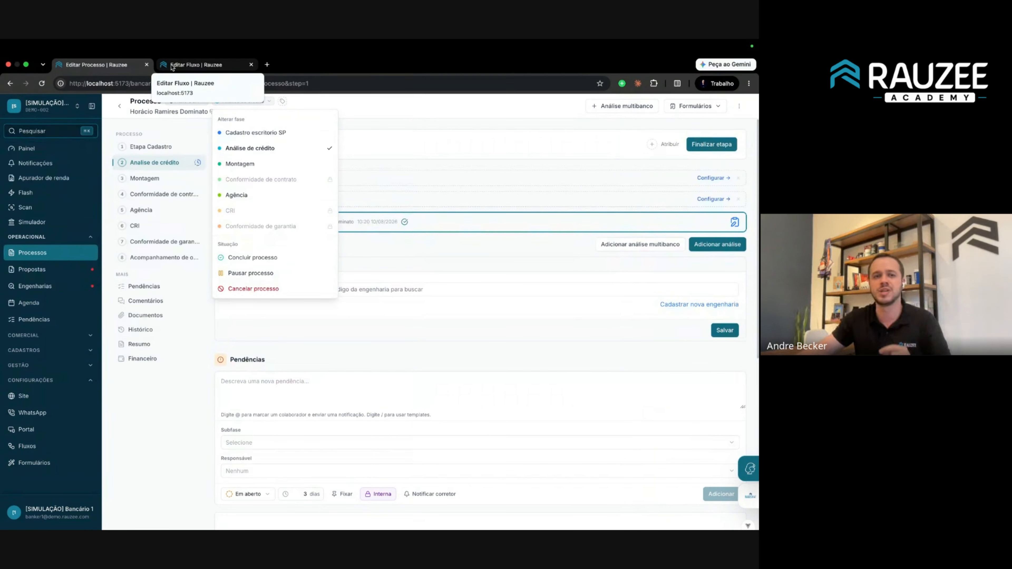
click(251, 165)
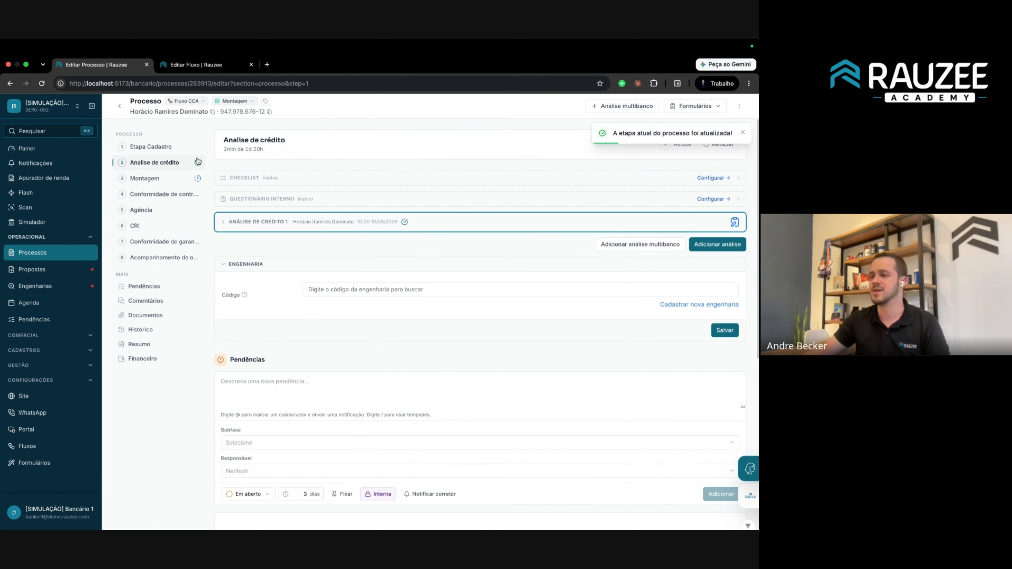
click(158, 182)
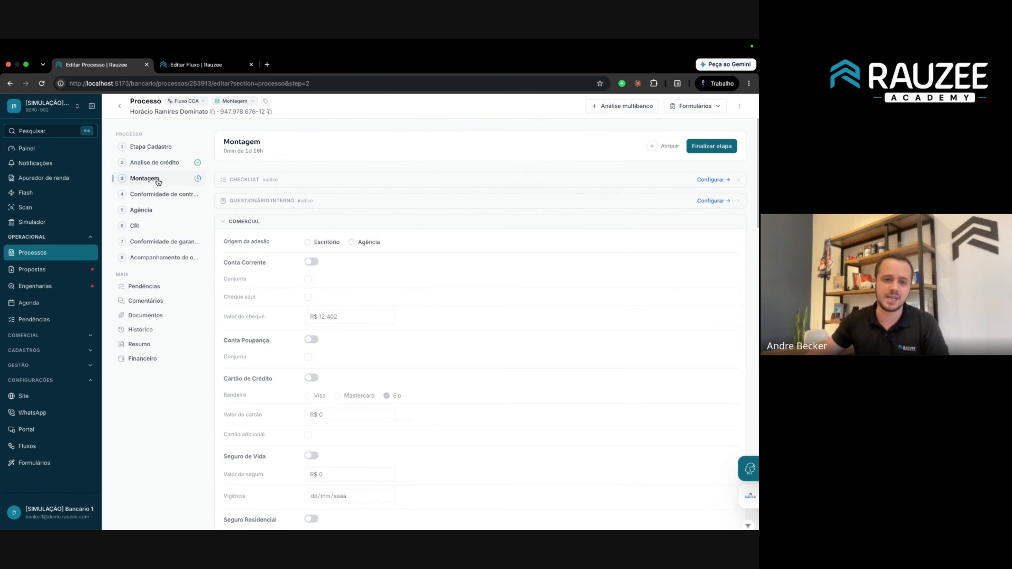
click(729, 147)
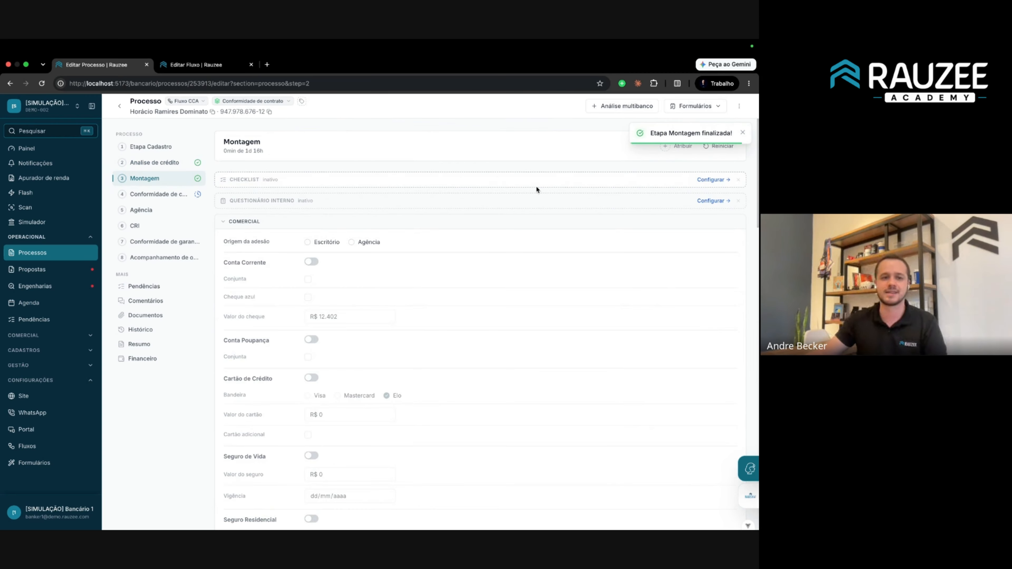
click(189, 195)
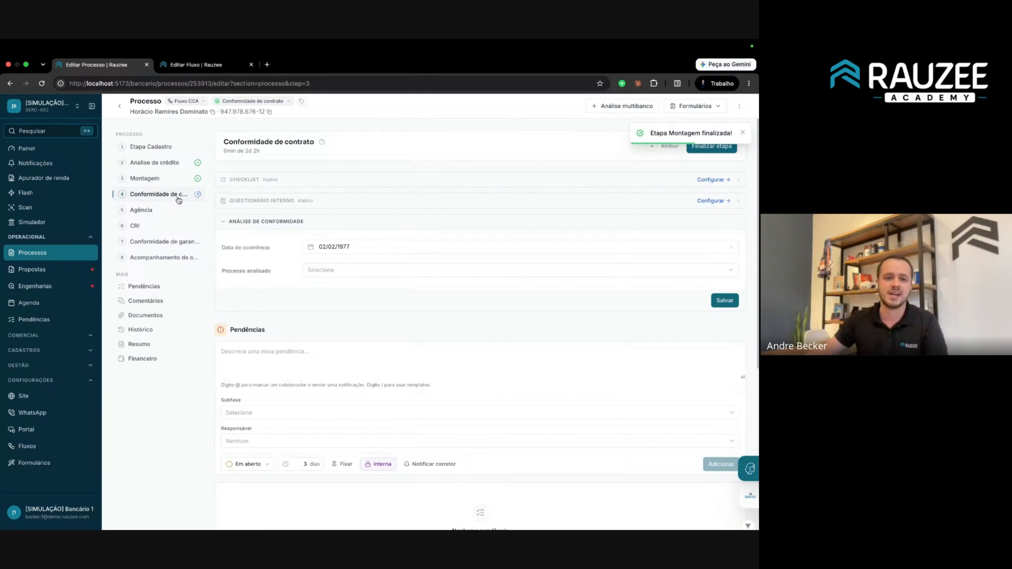
click(707, 150)
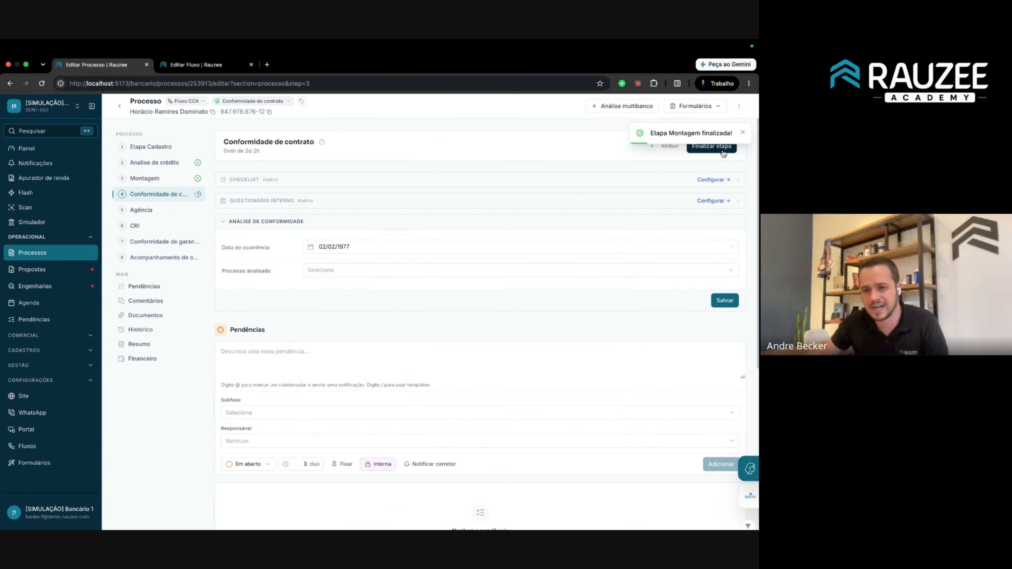
Move the process to the CRI phase, check its Agência and CRI steps, and reopen the Fluxo CCA editor.
click(244, 102)
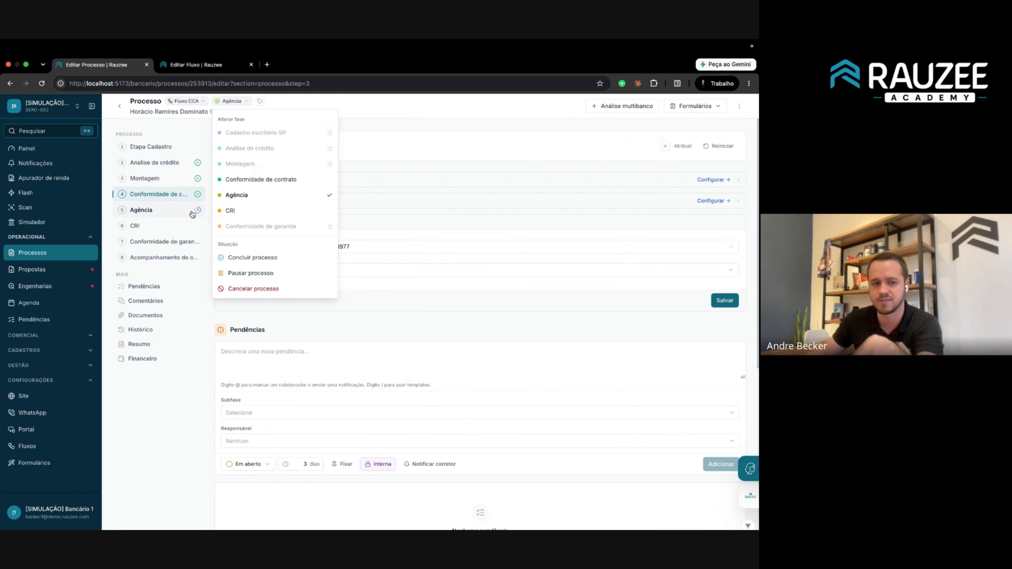
click(261, 217)
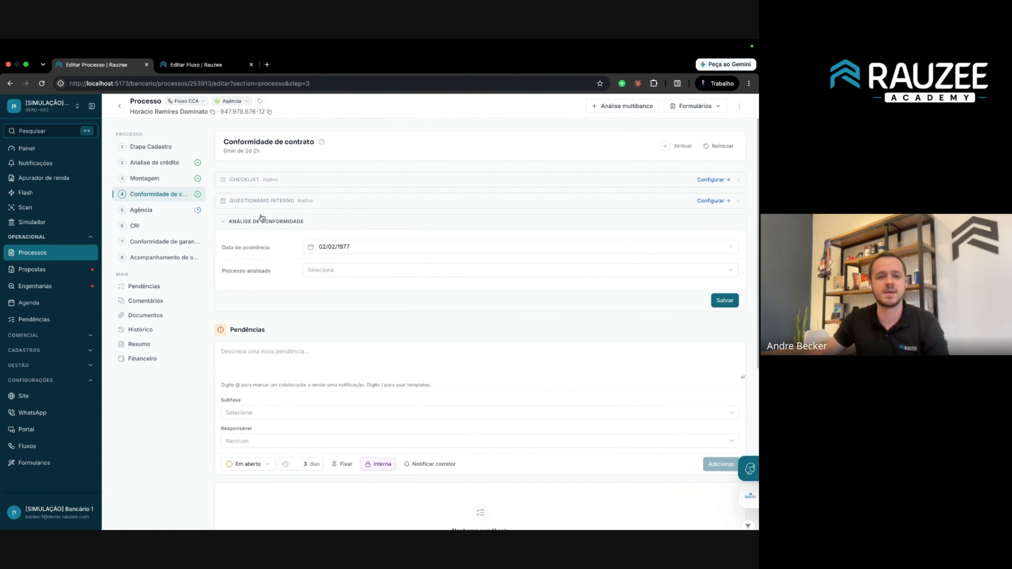
click(180, 213)
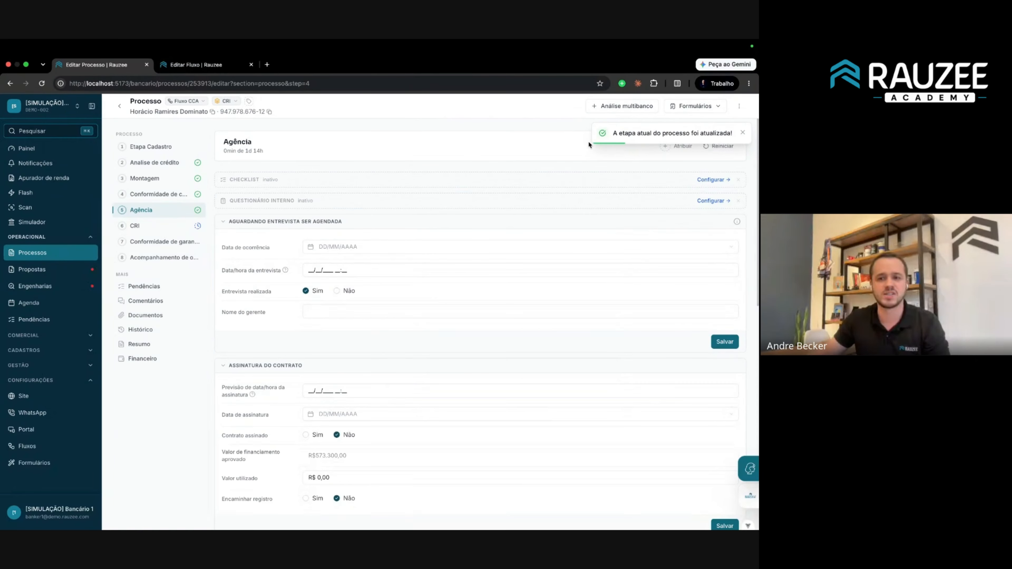
click(183, 227)
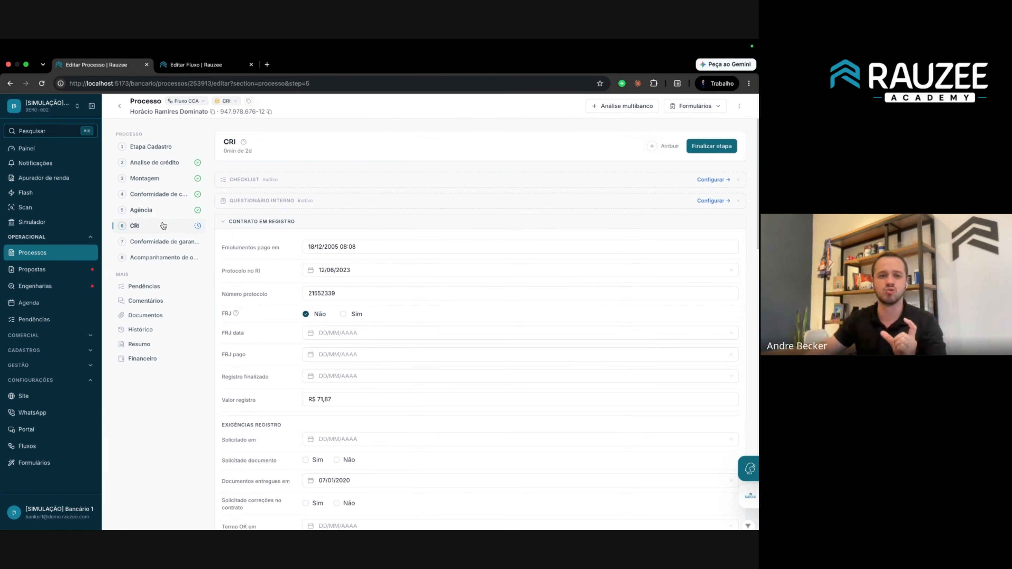
click(191, 64)
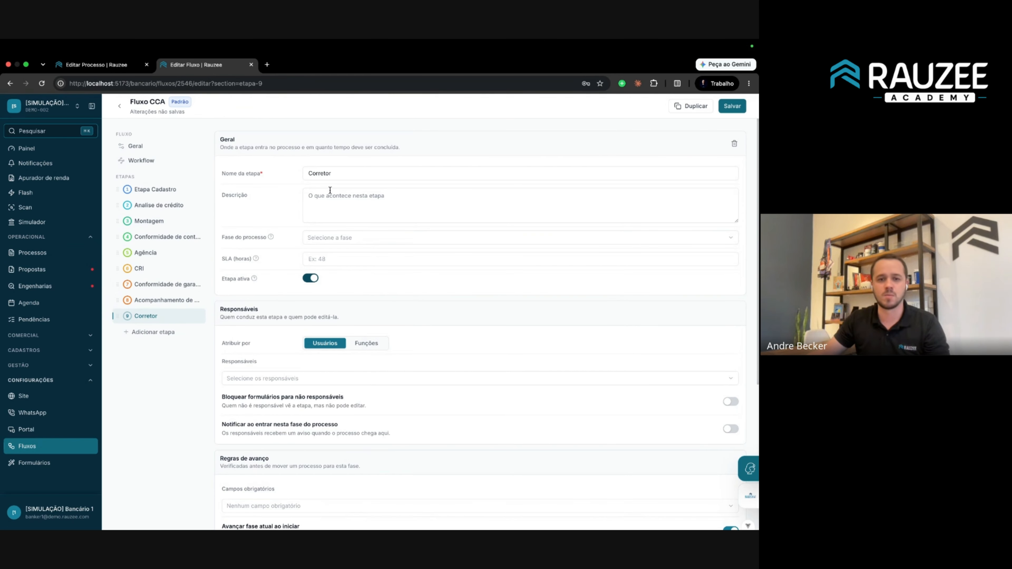
Rename the Corretor stage to Engenharia, move it right after Análise de crédito, and save Fluxo CCA.
double_click(350, 174)
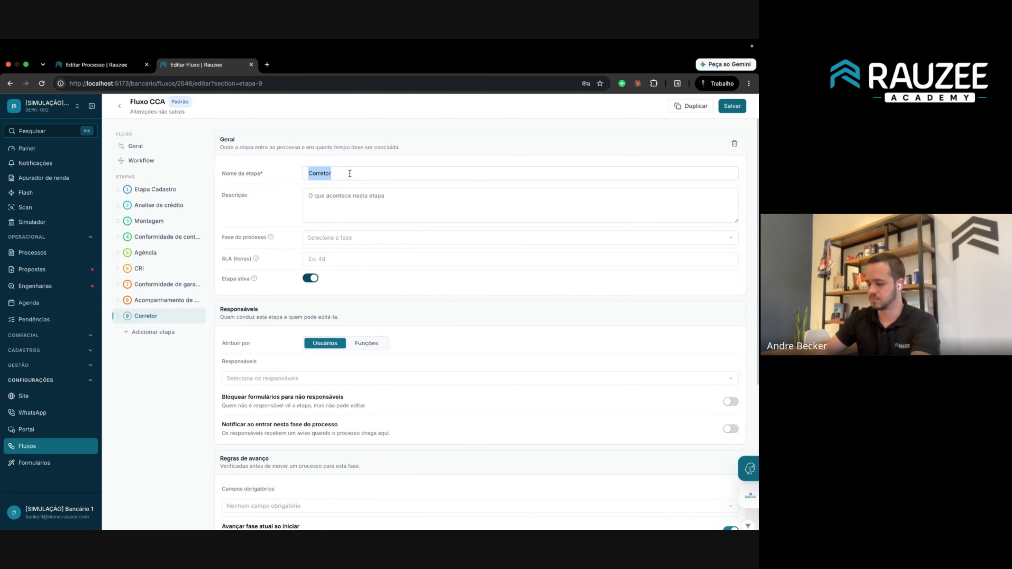
text(Engenharia)
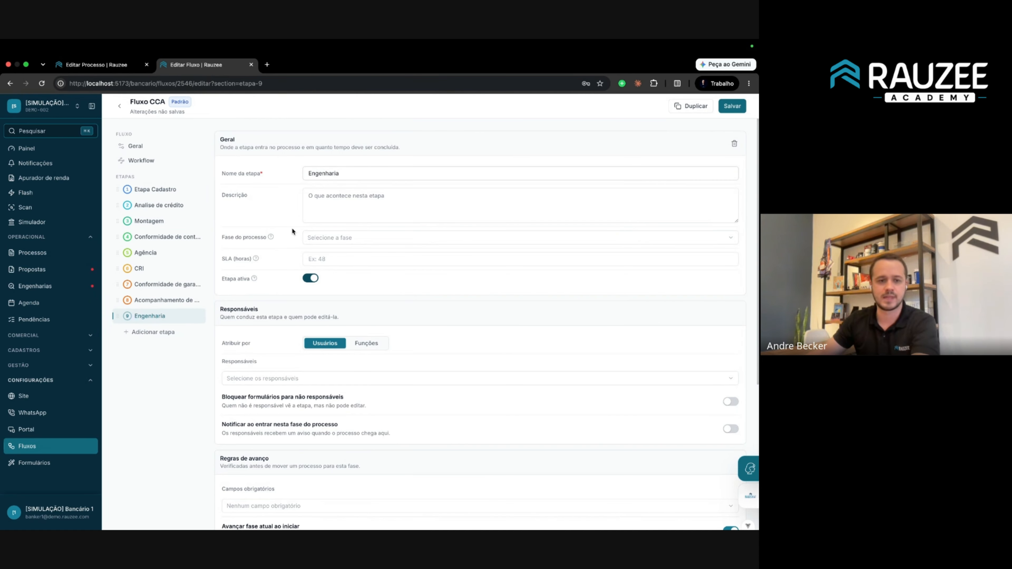
drag(120, 315, 136, 225)
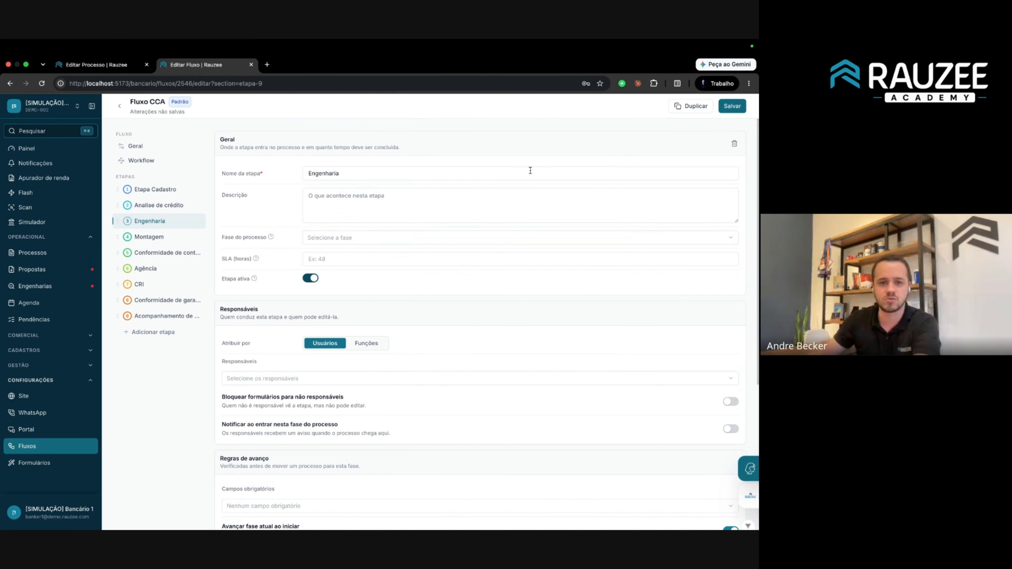
click(733, 107)
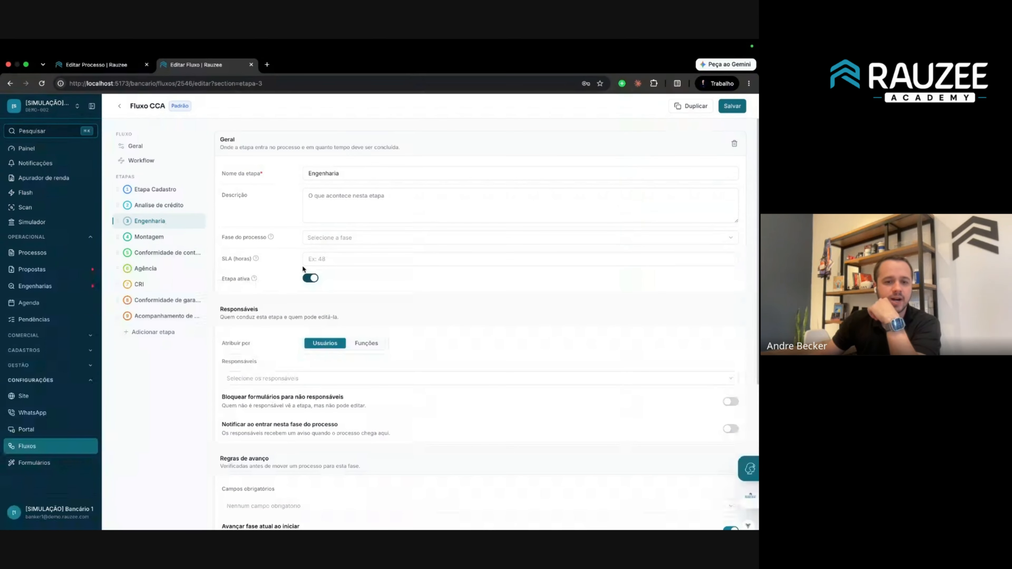
Look over the Fase do processo options for Engenharia without assigning one.
drag(221, 239, 281, 242)
click(322, 241)
click(284, 240)
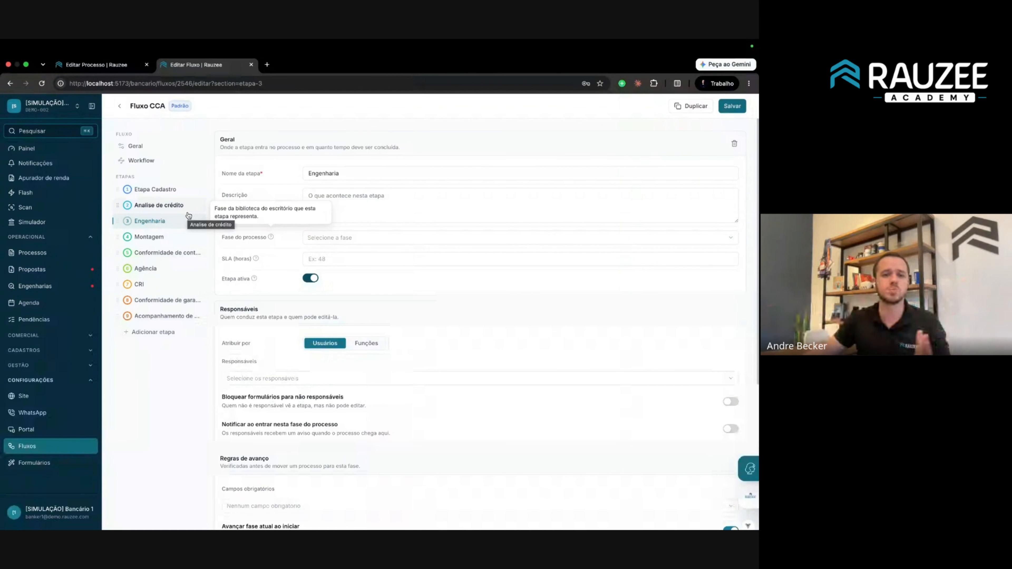
Reload the process page to pick up the Engenharia step, then open the Processos list.
click(120, 65)
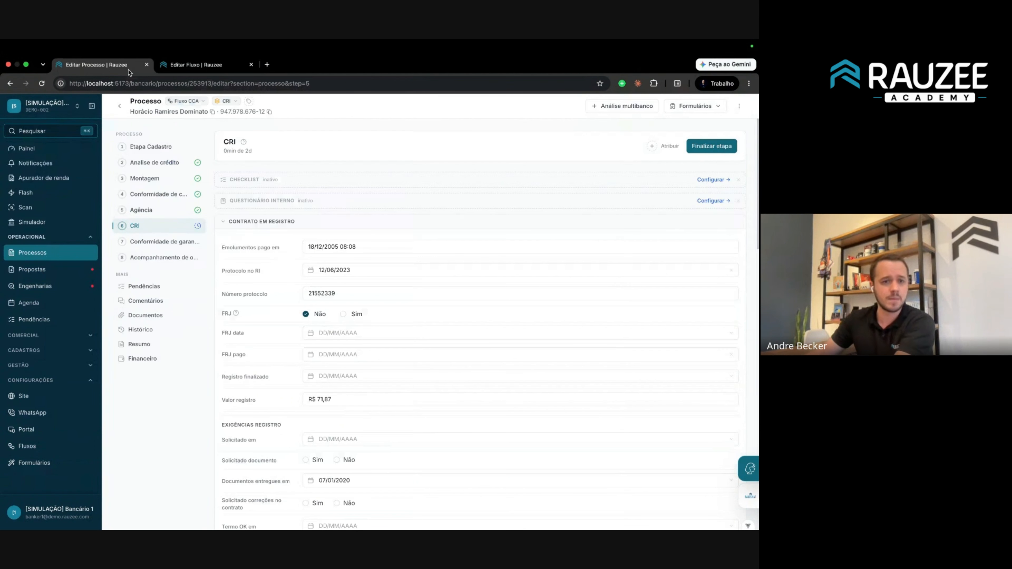
key(super+r)
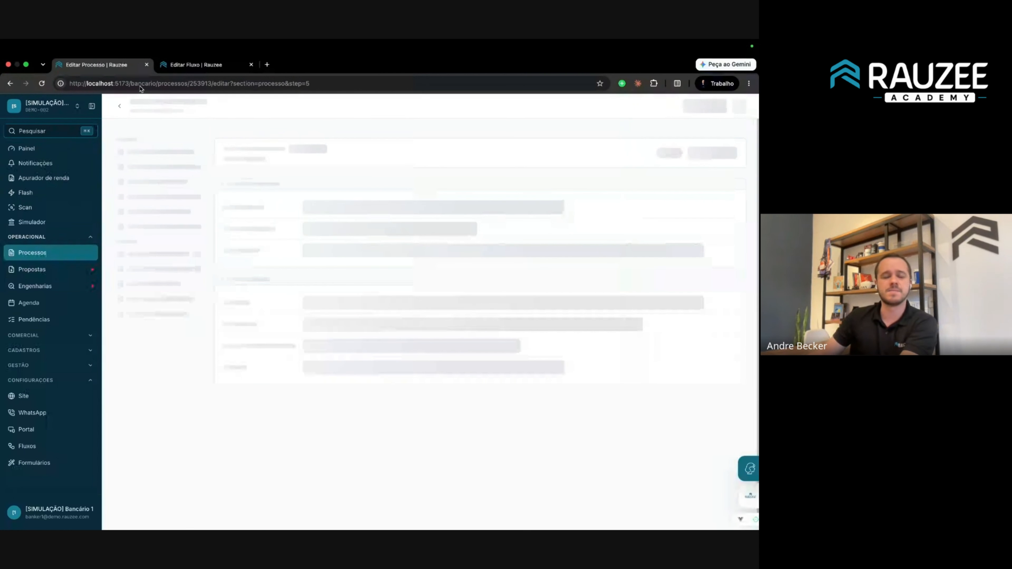
click(192, 69)
click(100, 65)
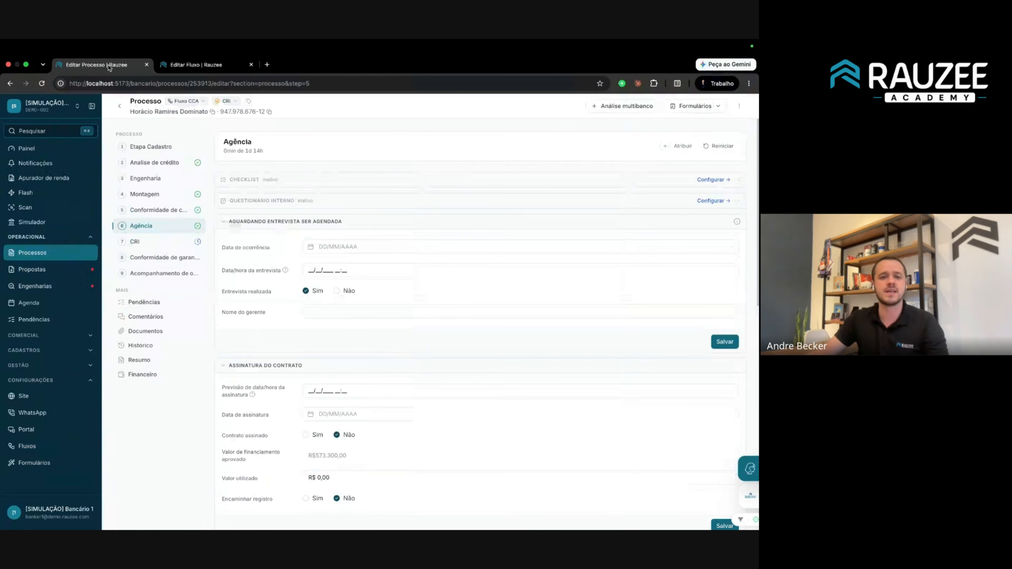
click(226, 101)
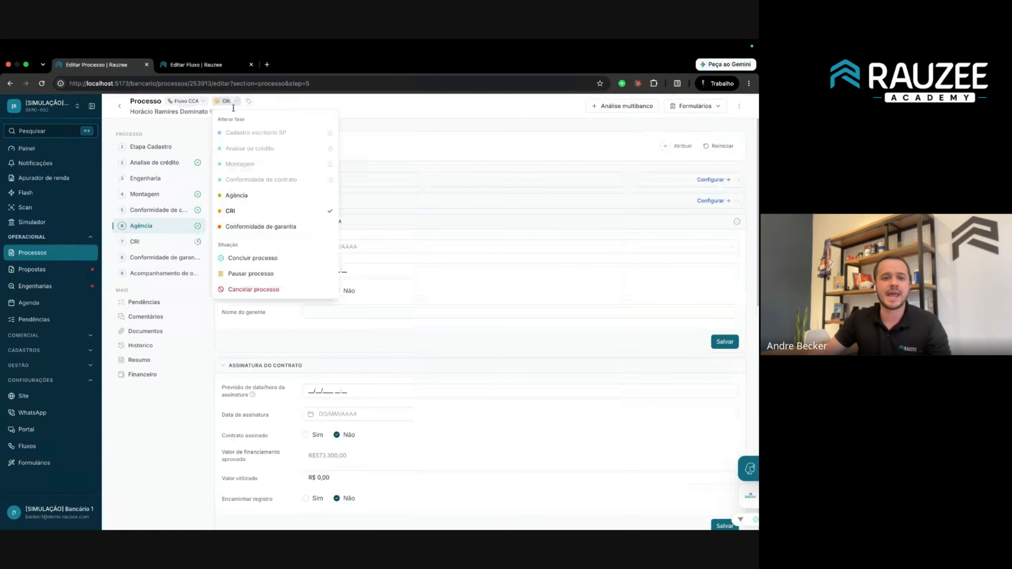
triple_click(263, 116)
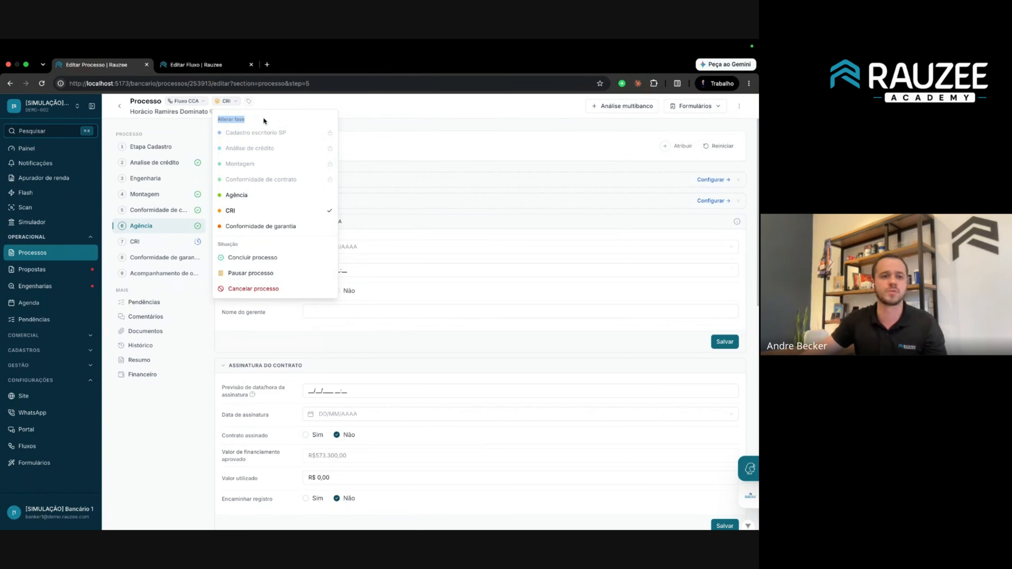
click(14, 248)
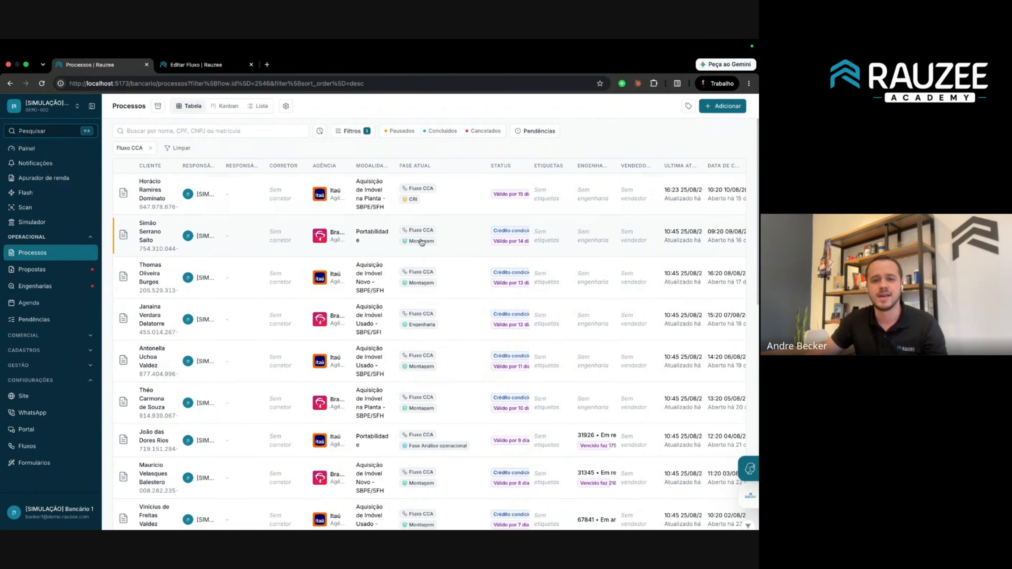
Open the first process in the Processos list and view its new Engenharia step.
right_click(156, 197)
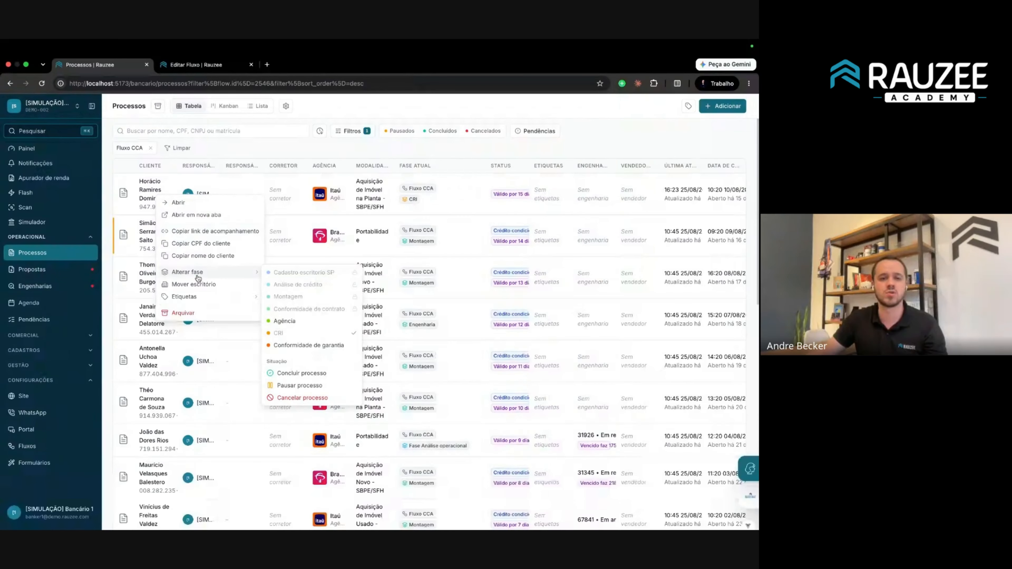
mouse_move(227, 274)
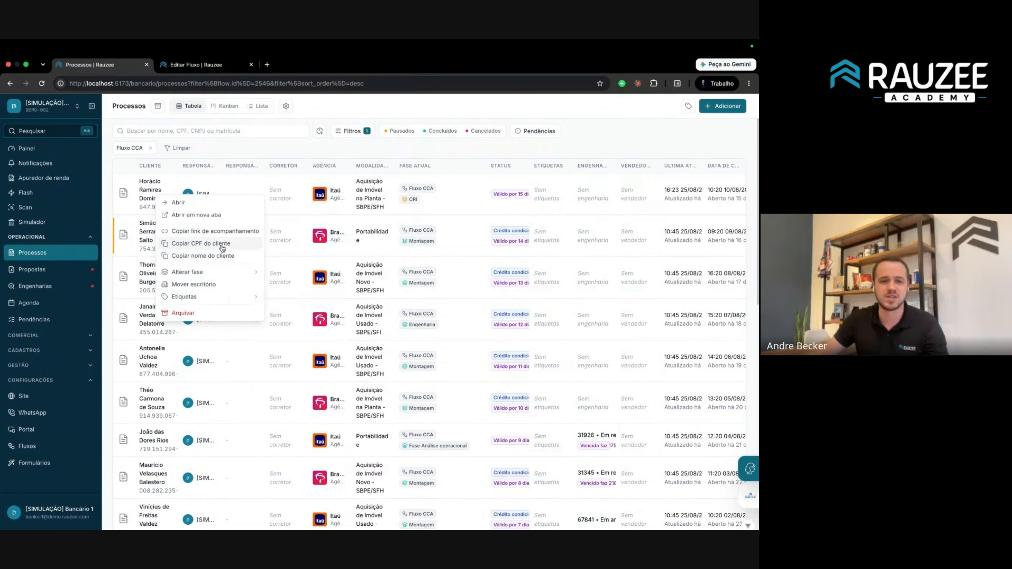
click(155, 186)
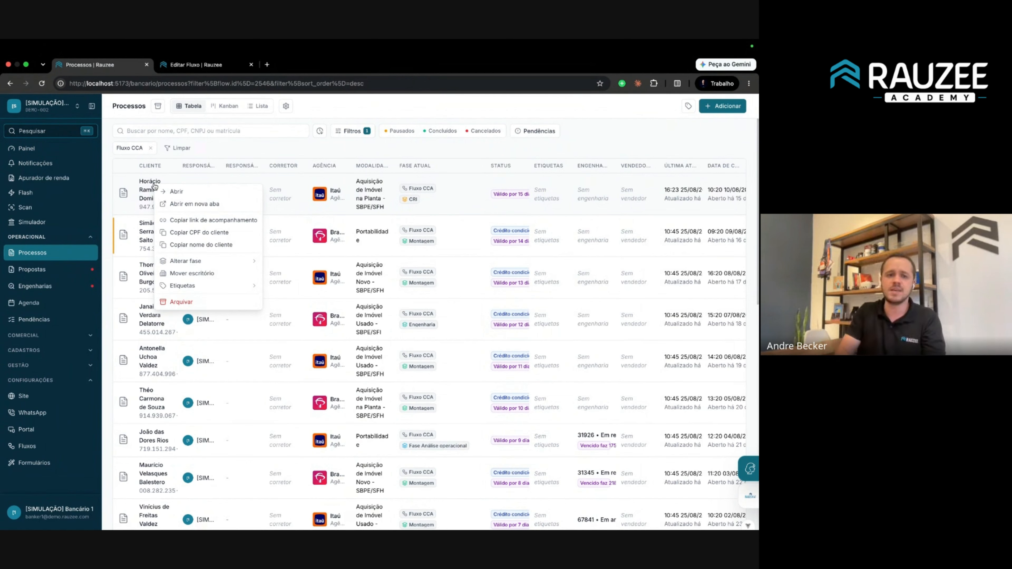
click(147, 188)
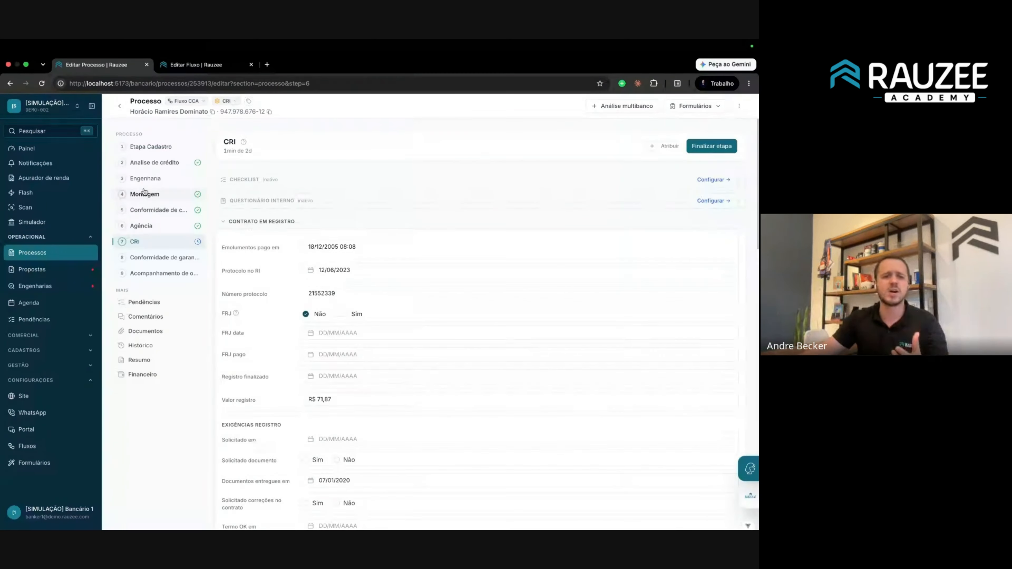
click(162, 178)
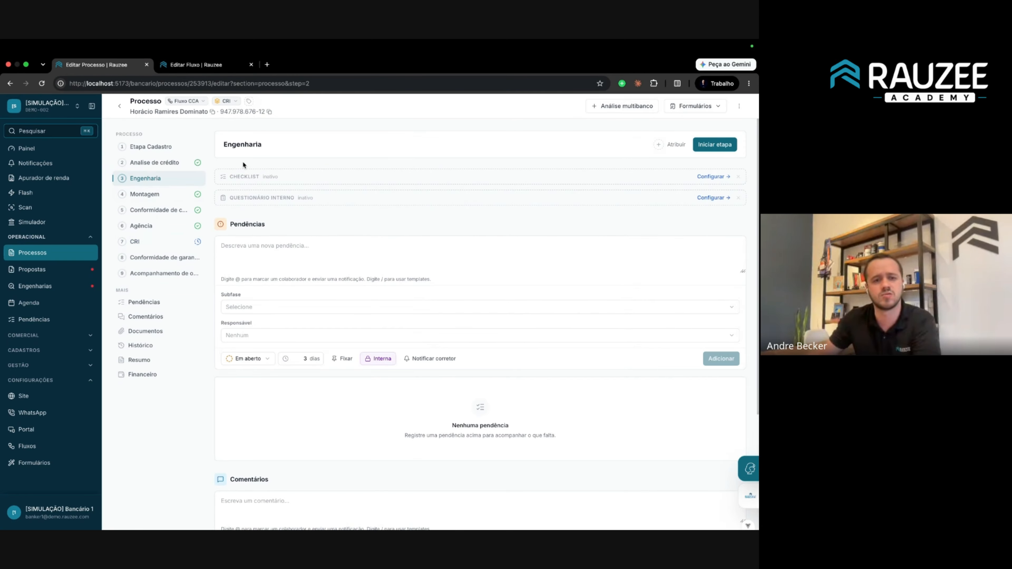
Review the Engenharia step's page text, then return to the Fluxo CCA editor's Engenharia settings.
drag(228, 145, 320, 157)
click(280, 163)
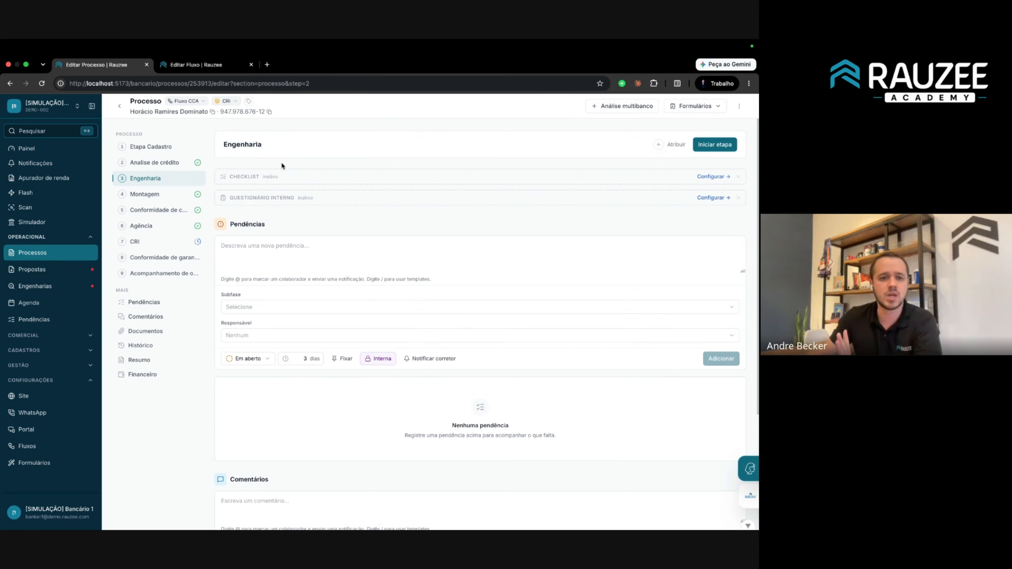
drag(235, 222, 270, 228)
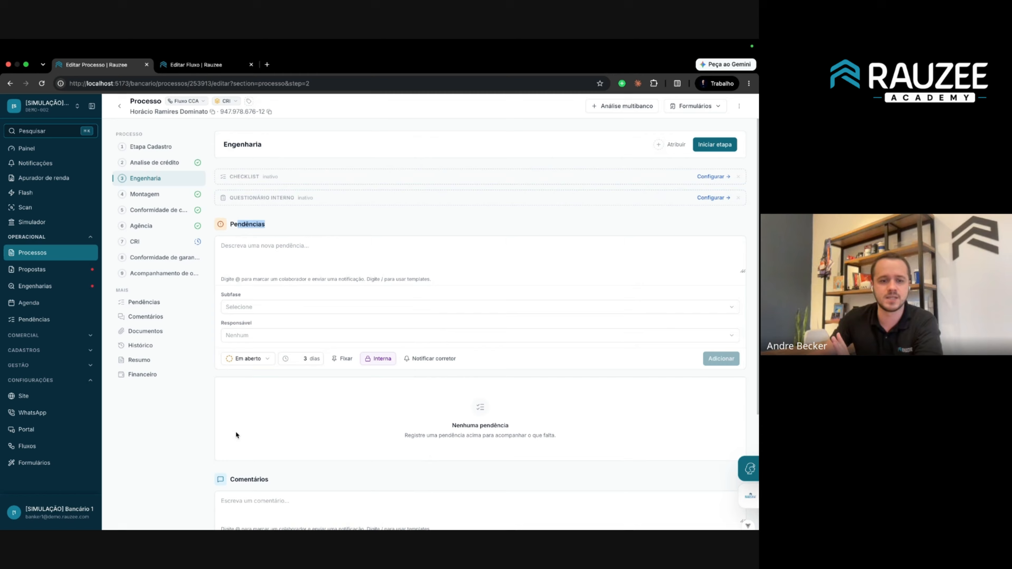
double_click(244, 477)
click(283, 469)
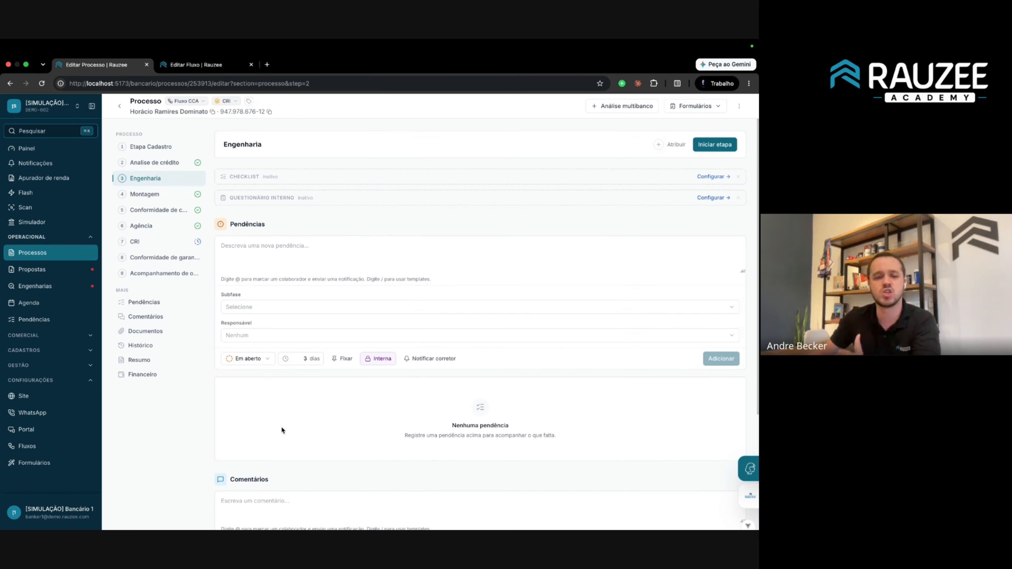
click(200, 69)
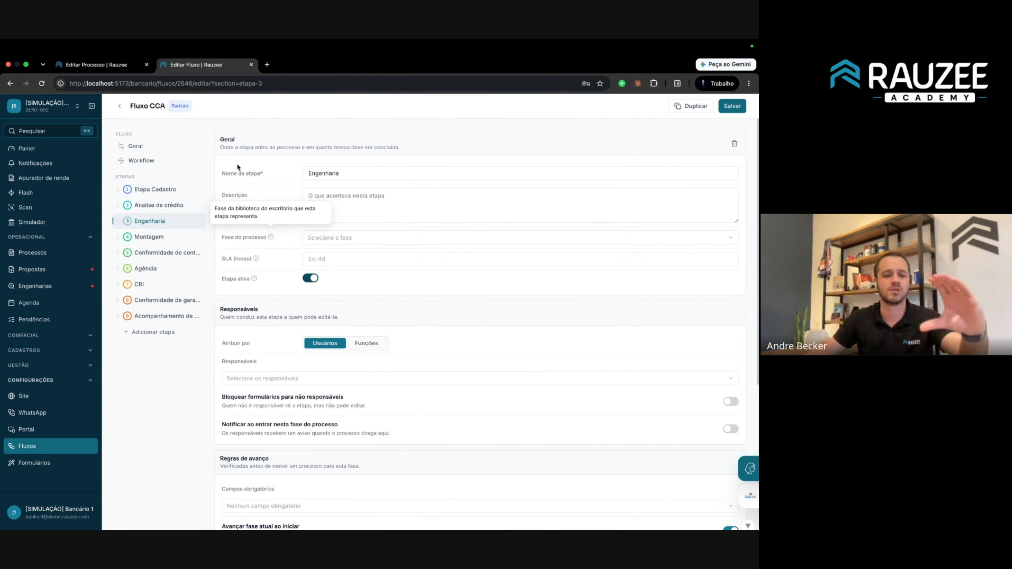
Rename the office phase Engenharia to 'Fase de avaliação' in the phase configuration.
click(40, 446)
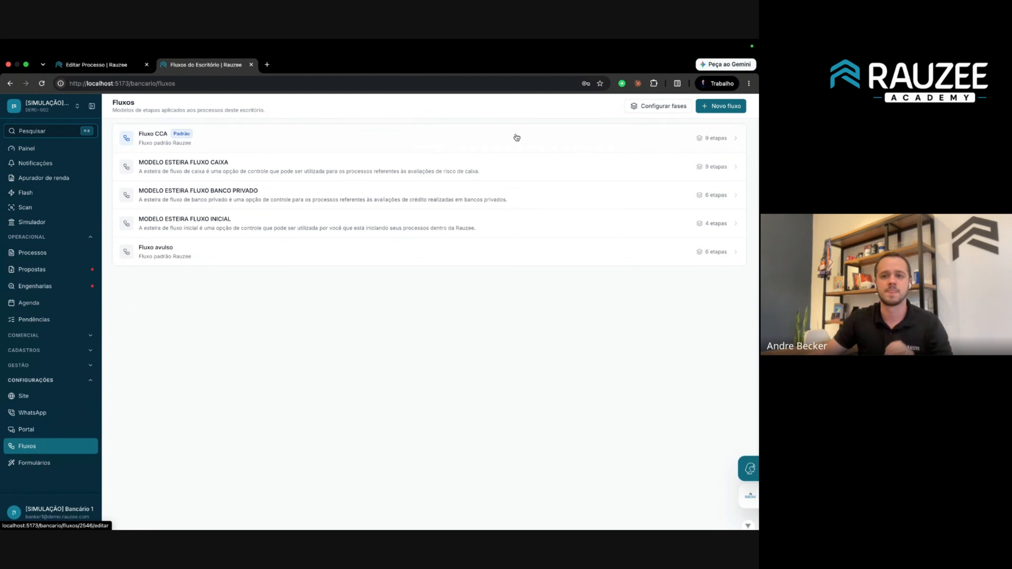
click(668, 107)
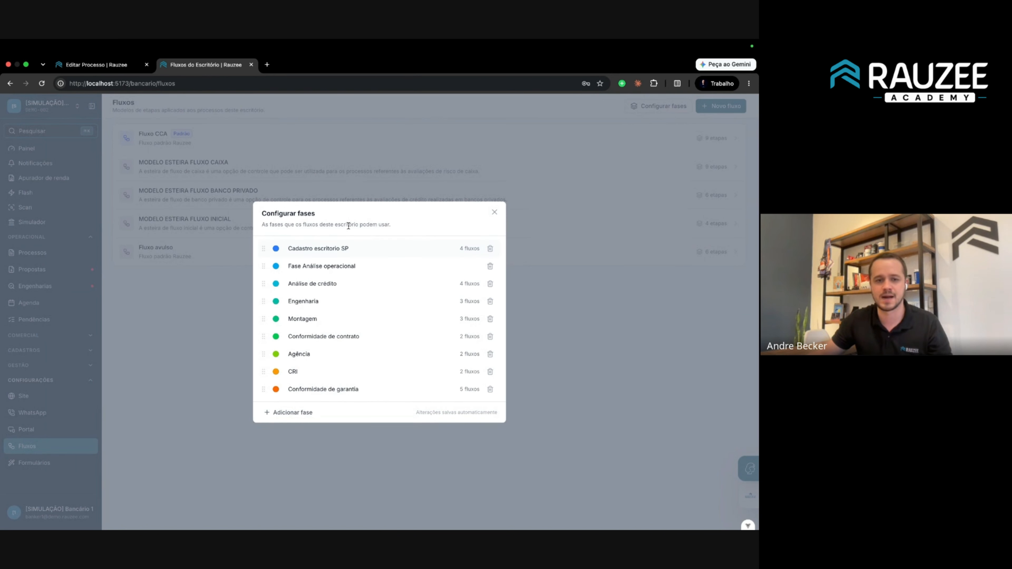
double_click(329, 306)
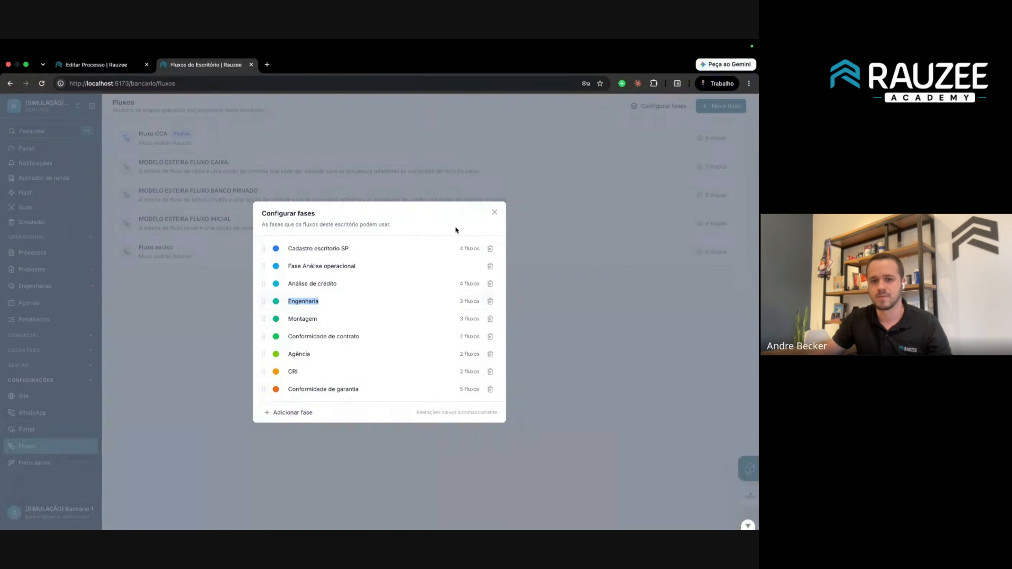
text(Fase de avaliação)
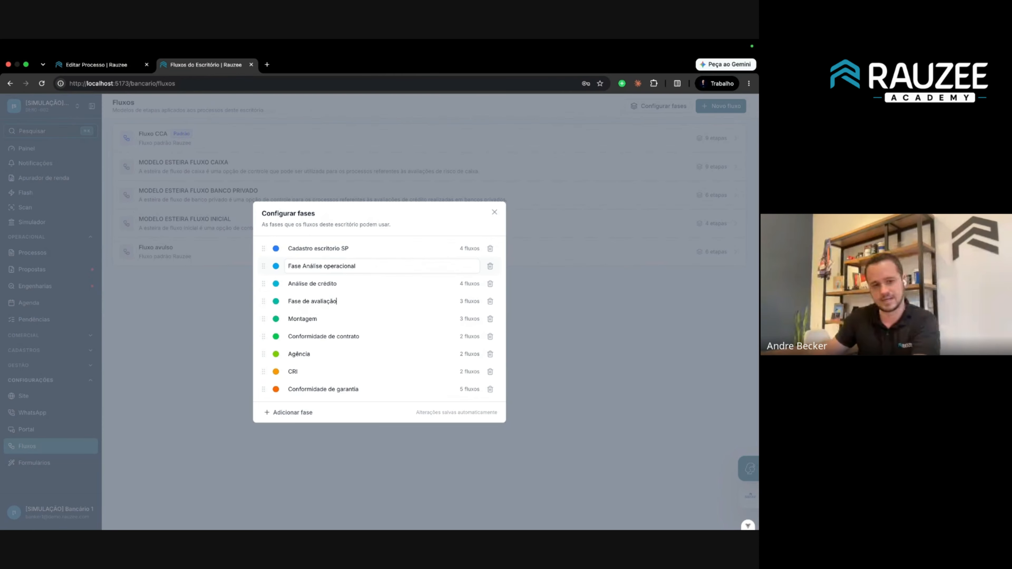
click(565, 278)
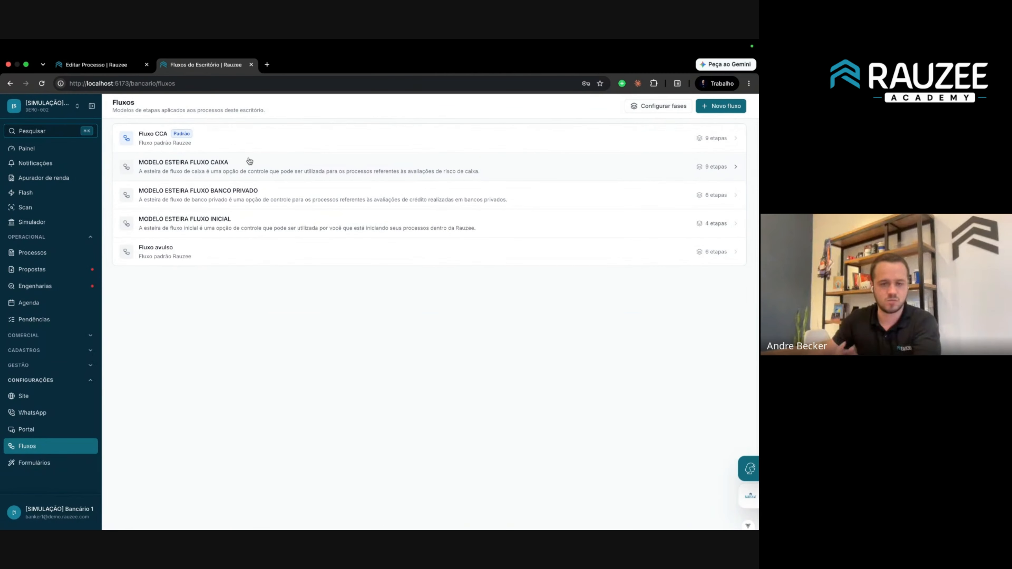
Rename the Fluxo CCA stage to 'Etapa Engenharia', link it to Fase de avaliação, and save.
click(251, 145)
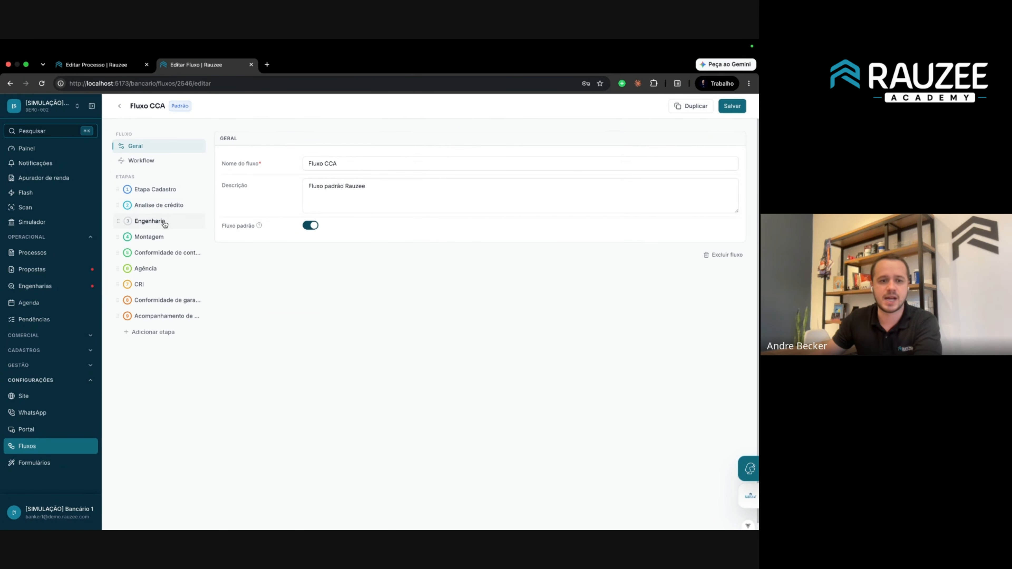
click(163, 224)
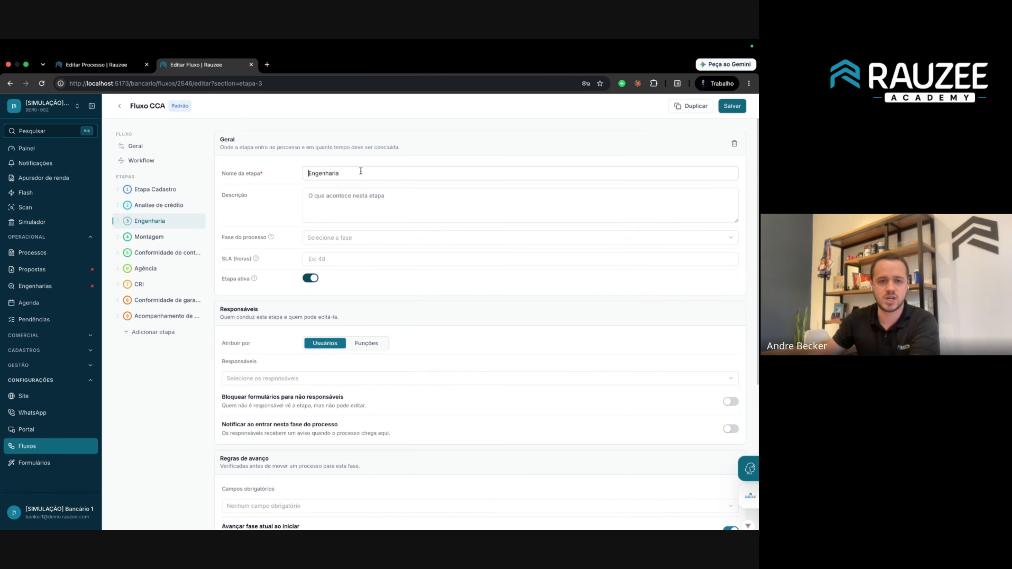
text(Etapa)
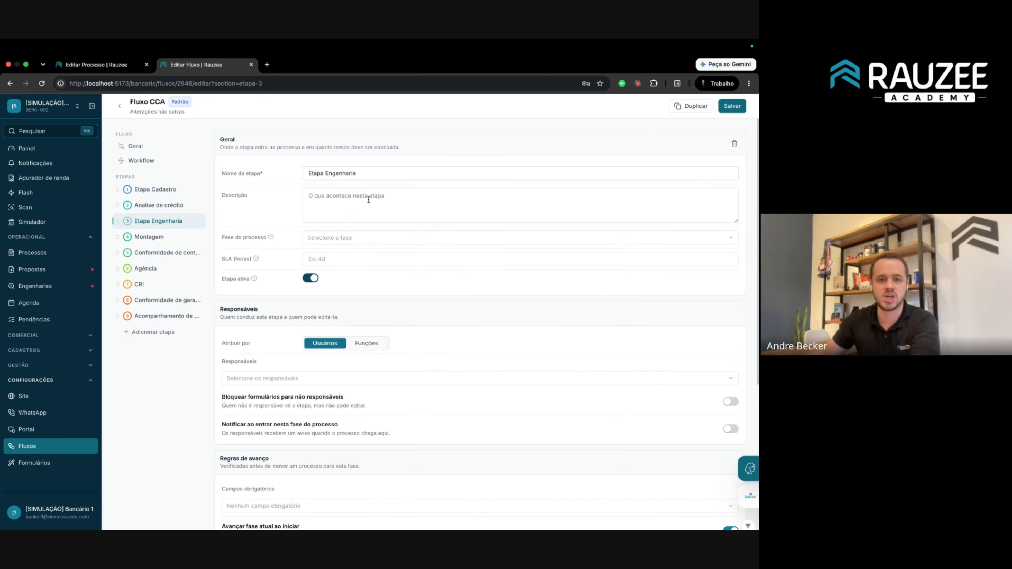
triple_click(240, 239)
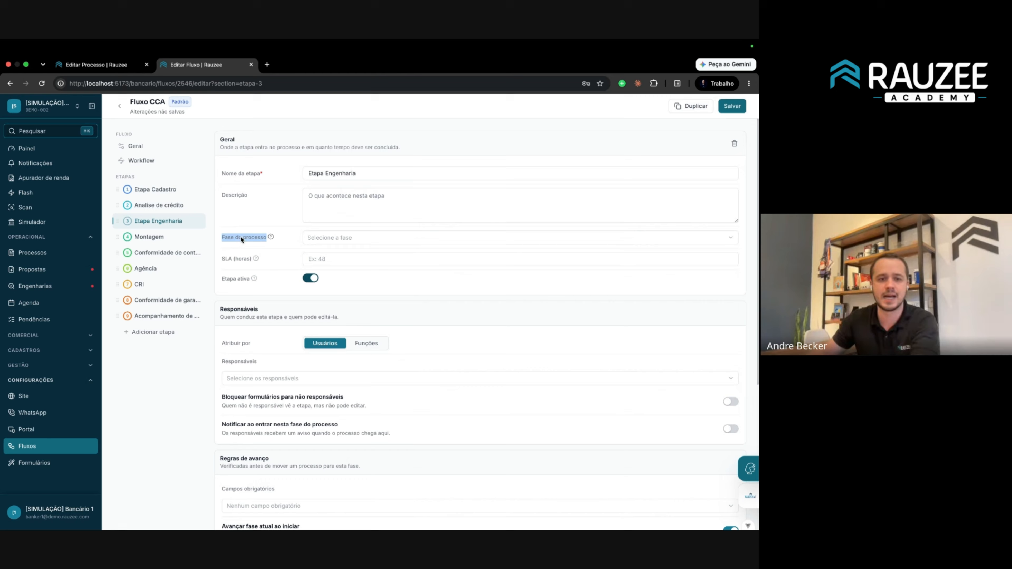
click(330, 240)
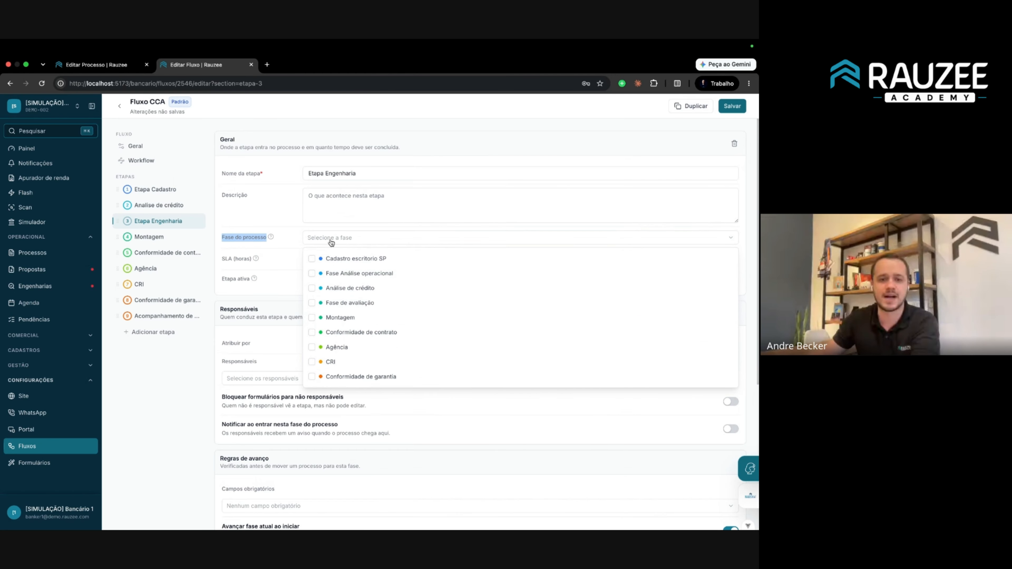
click(357, 304)
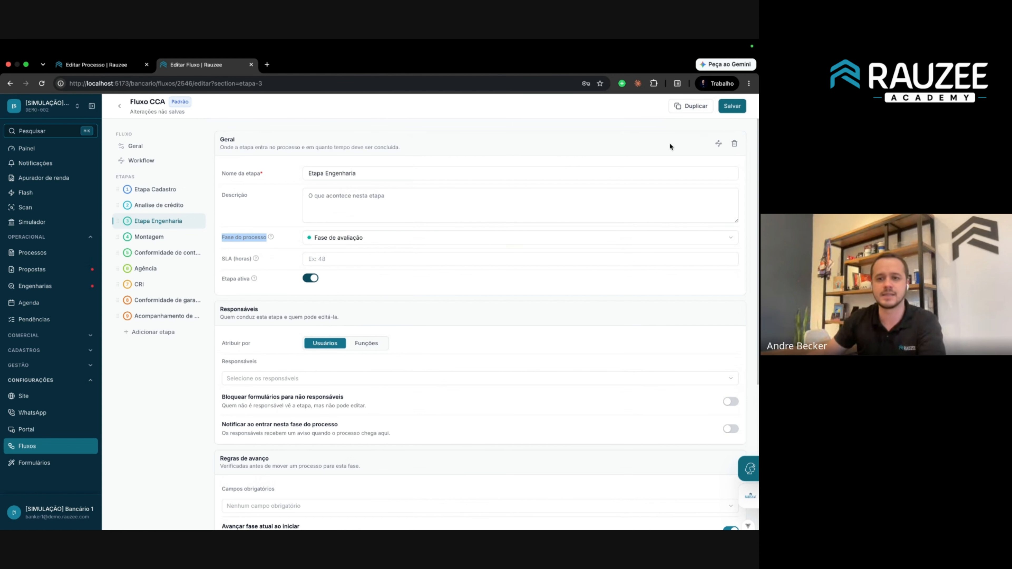
click(732, 106)
scroll(331, 332, down, 5)
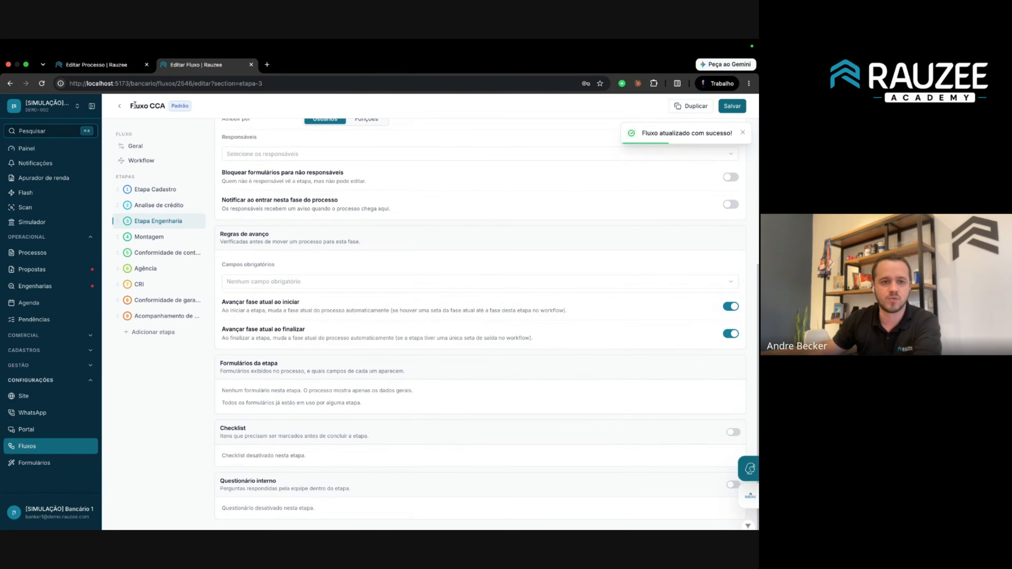
click(124, 68)
Reload the process and open Análise de crédito with the Análise de crédito 1 section collapsed.
click(42, 84)
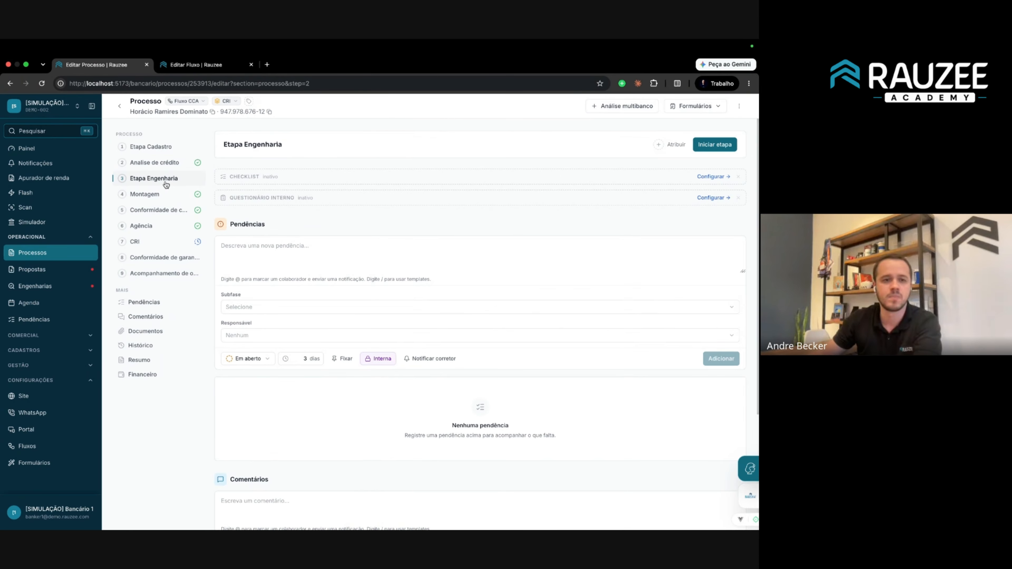
click(169, 165)
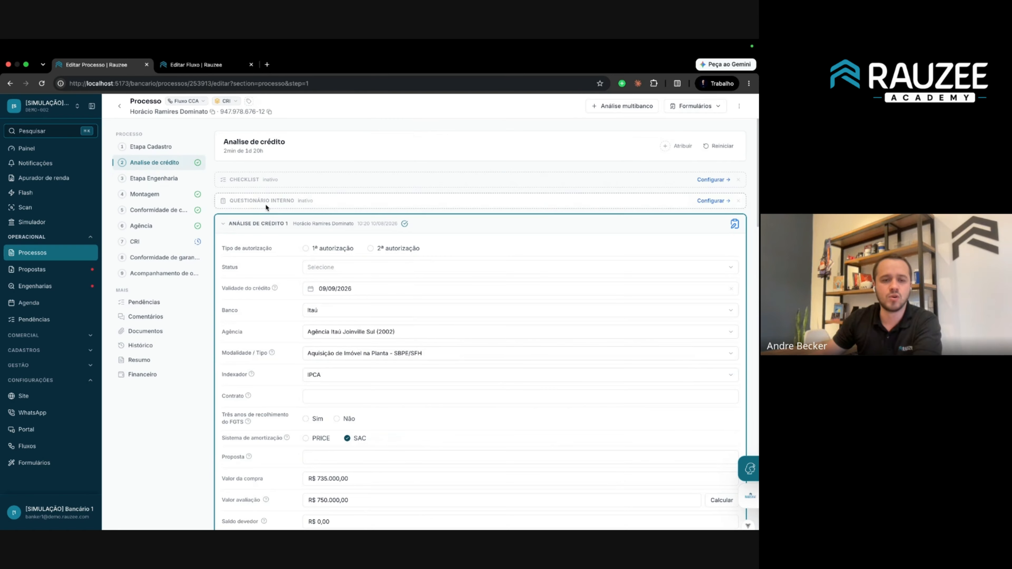
click(223, 224)
scroll(238, 226, down, 4)
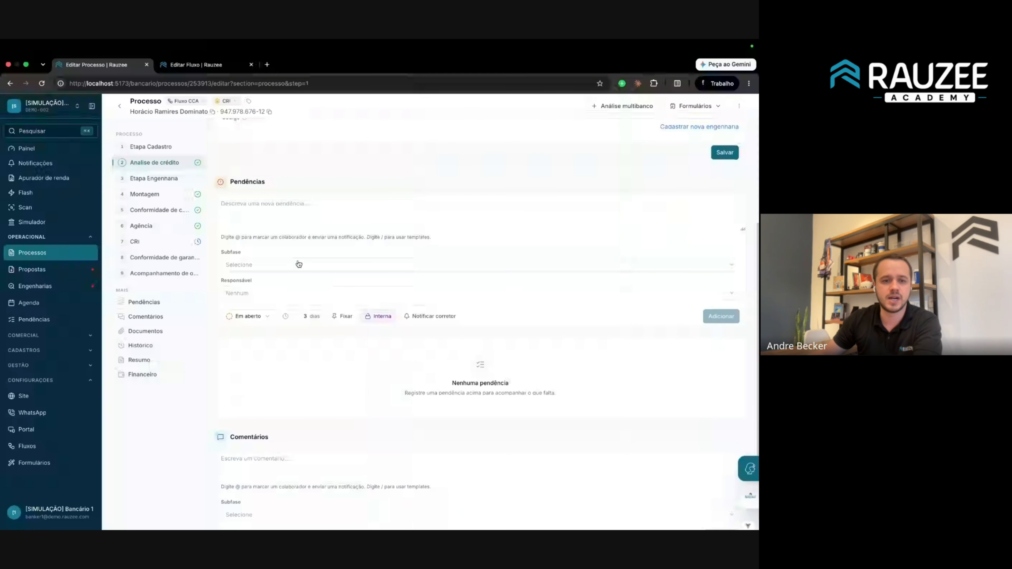
scroll(273, 235, up, 2)
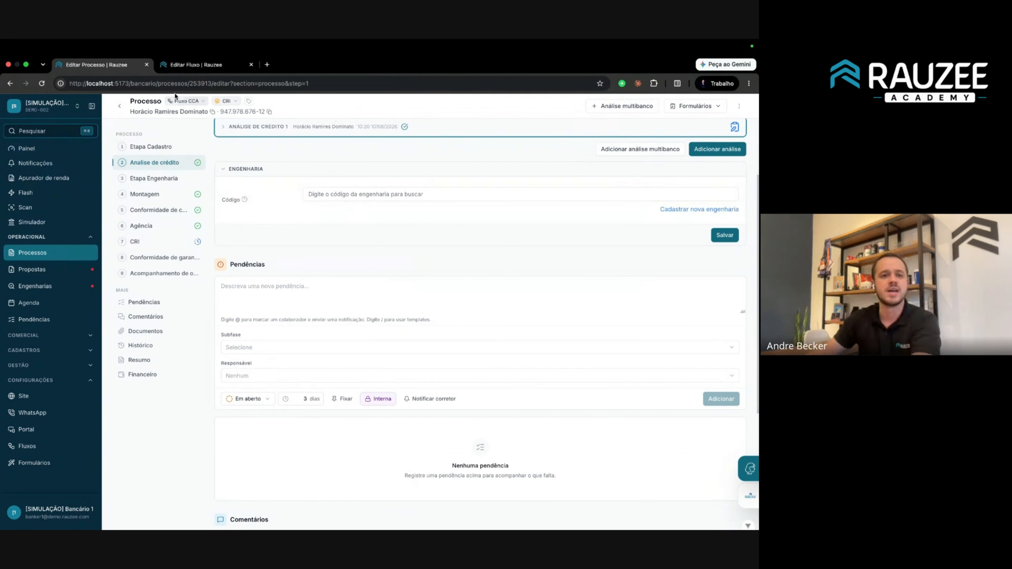
Remove the Engenharia form from the Análise de crédito stage of Fluxo CCA.
click(190, 67)
click(152, 207)
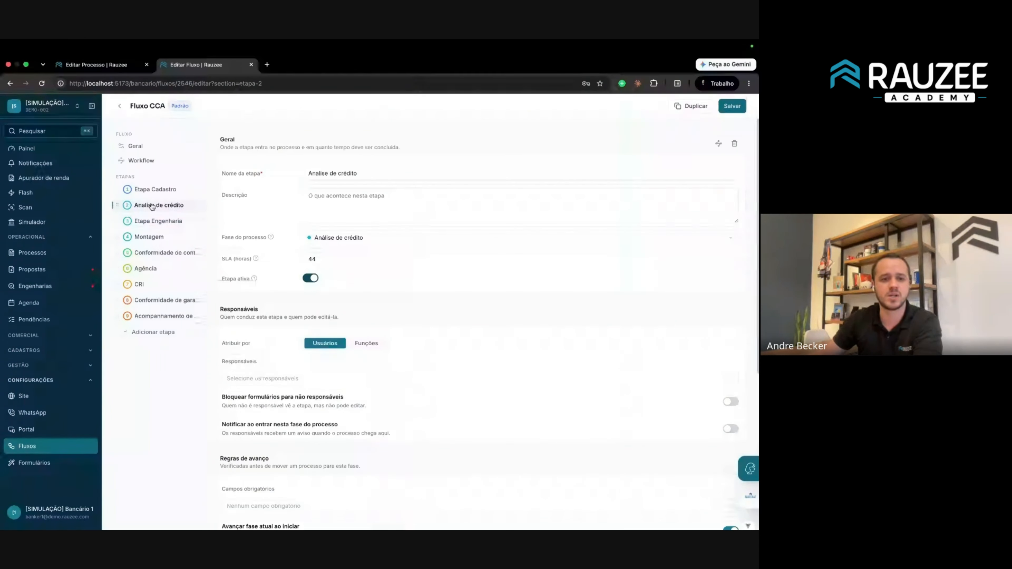
scroll(364, 278, down, 5)
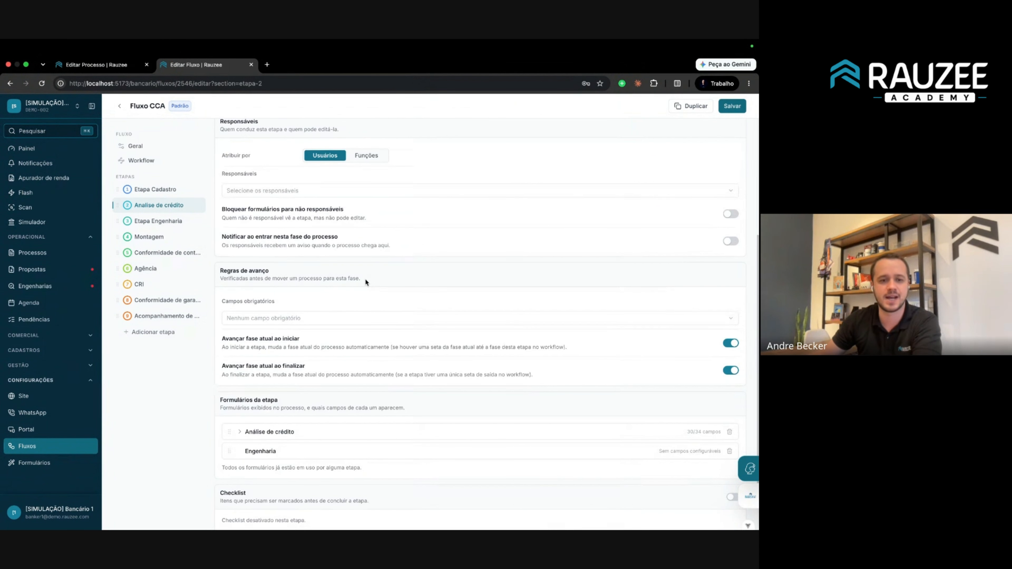
drag(218, 336, 375, 348)
click(387, 350)
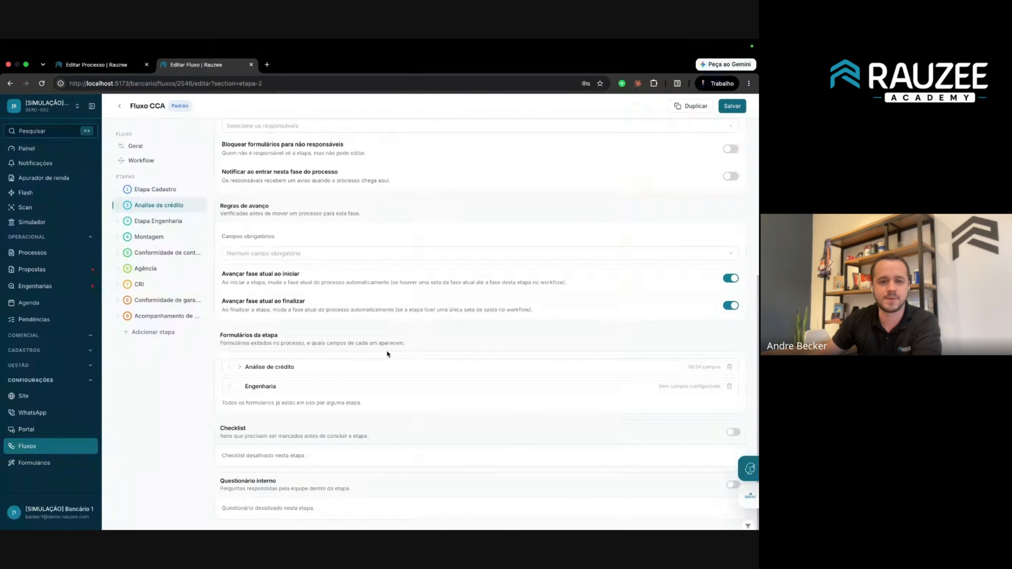
click(239, 368)
click(239, 368)
click(729, 387)
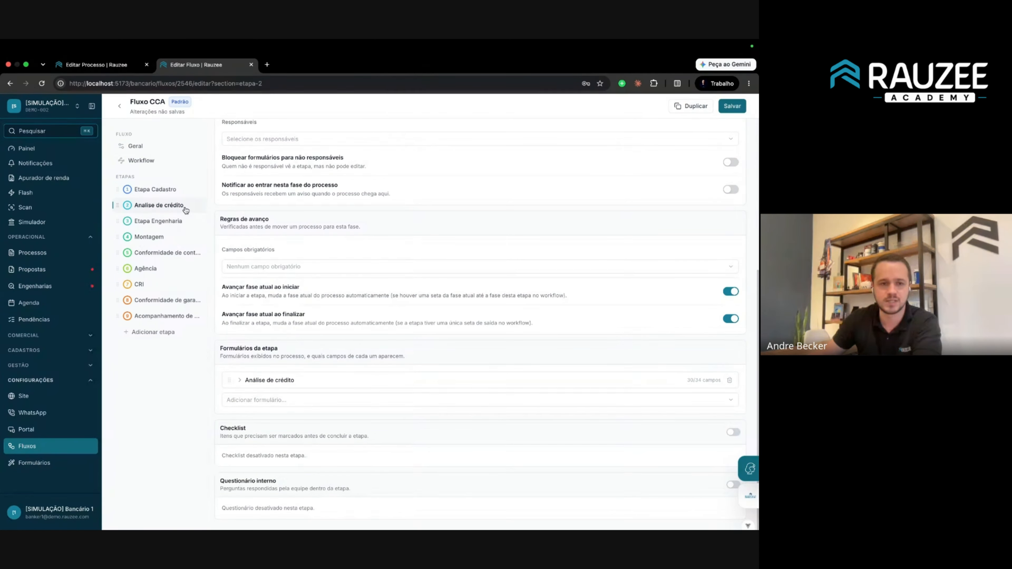
Attach the Engenharia form to the Etapa Engenharia stage and save Fluxo CCA.
click(162, 223)
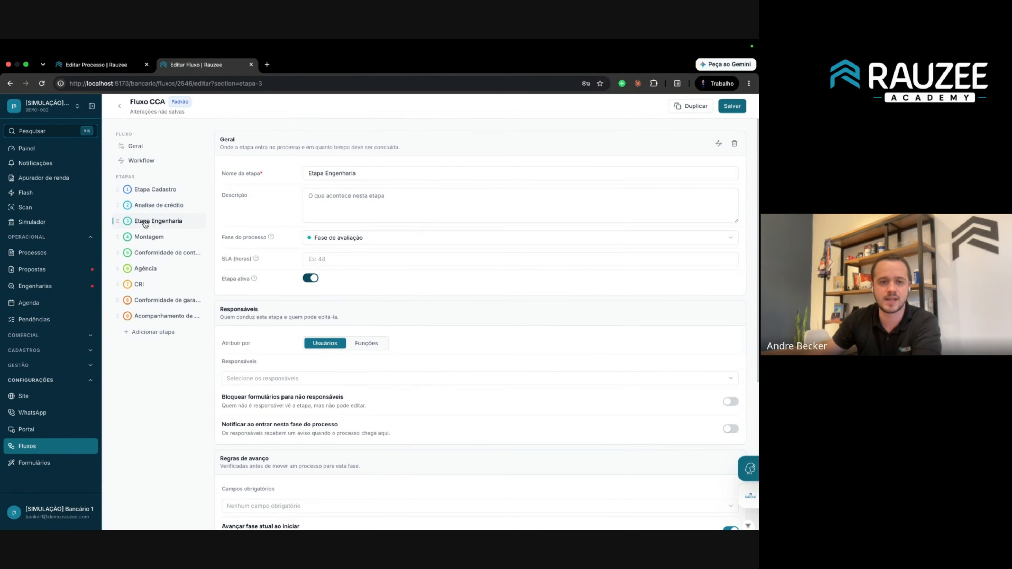
scroll(342, 279, down, 2)
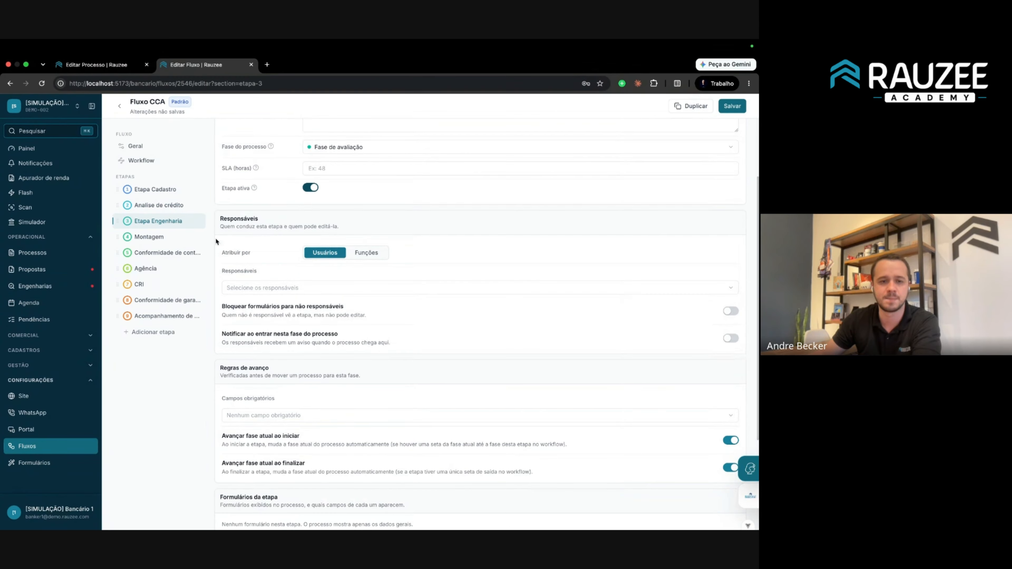
click(140, 222)
scroll(303, 255, down, 2)
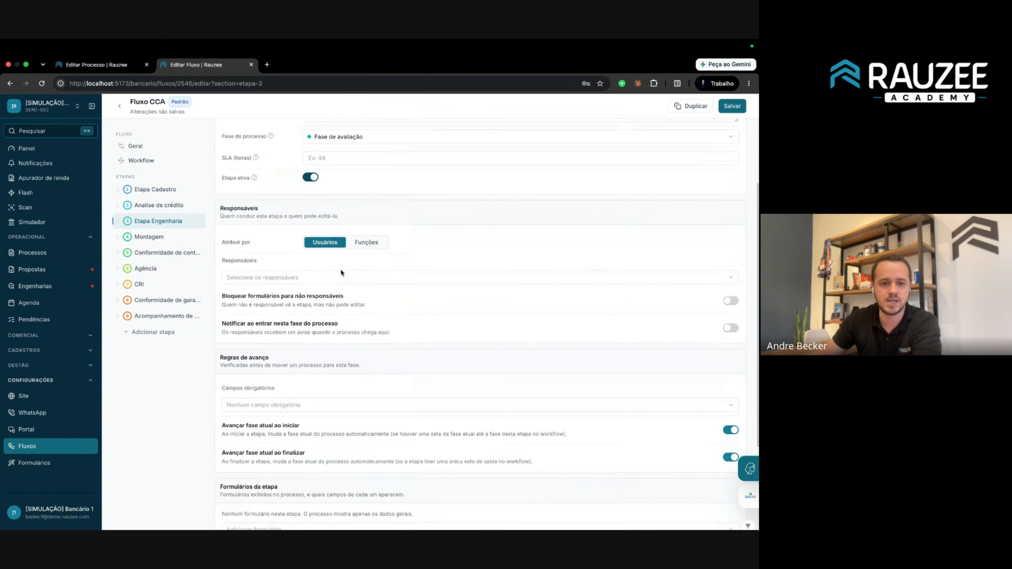
scroll(340, 272, down, 3)
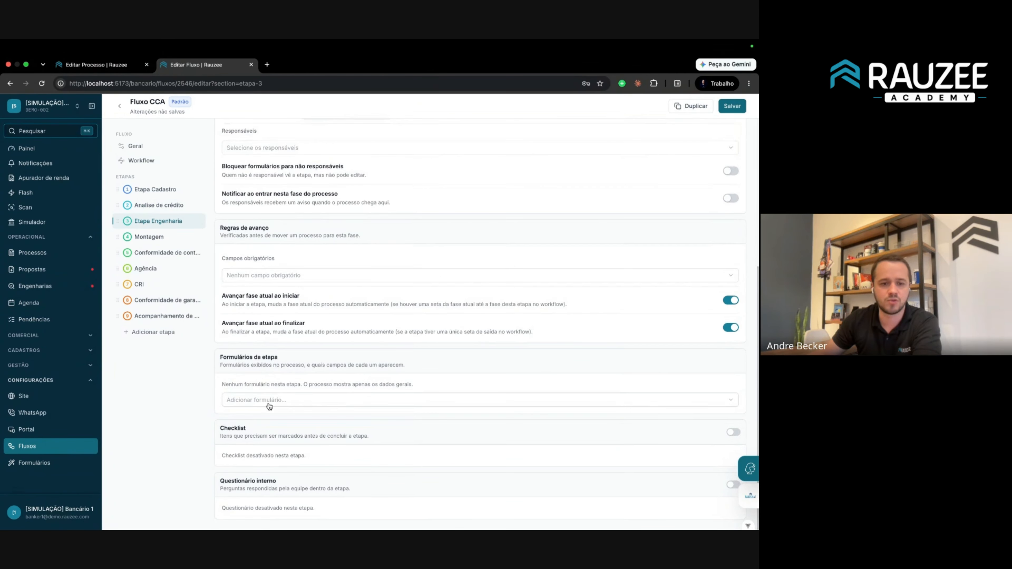
click(269, 403)
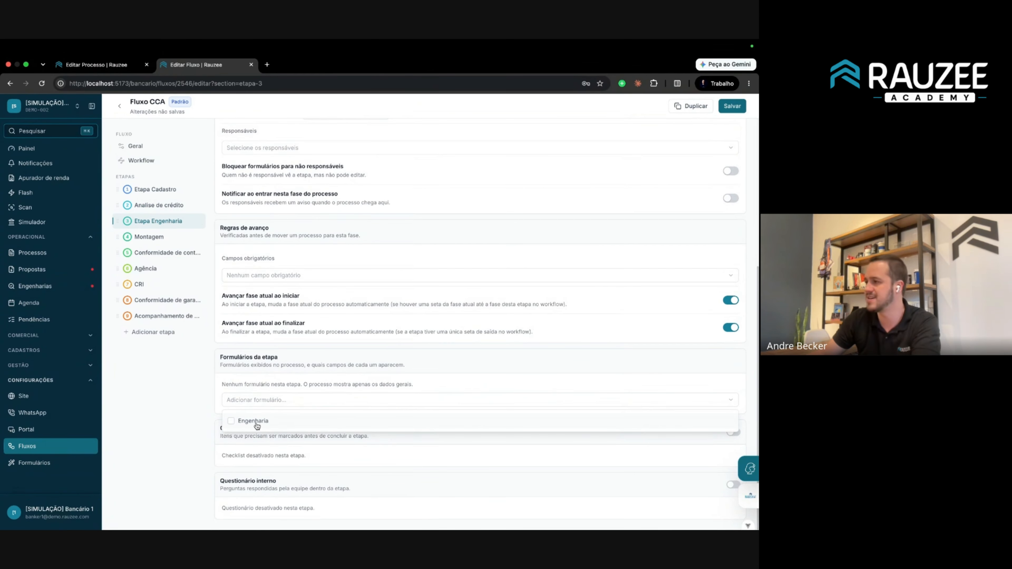
click(256, 423)
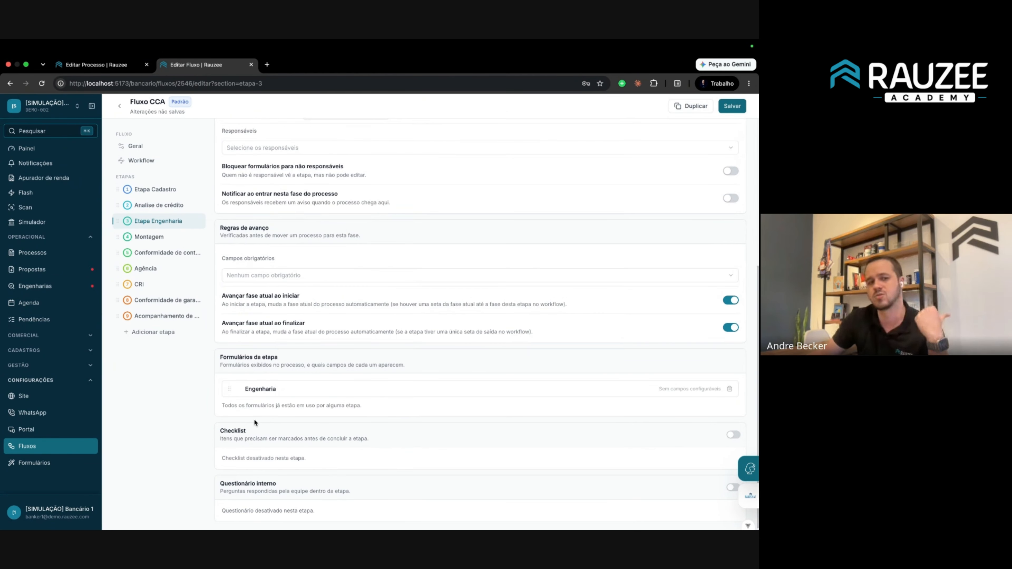
click(733, 106)
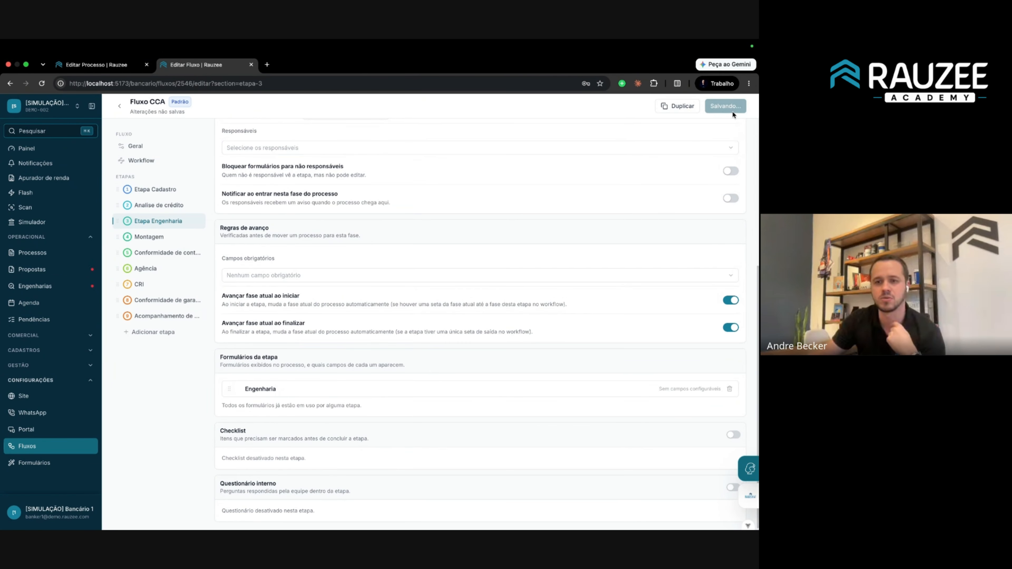
Reload the process, toggle the Análise de crédito 1 section, and view Etapa Engenharia.
click(96, 66)
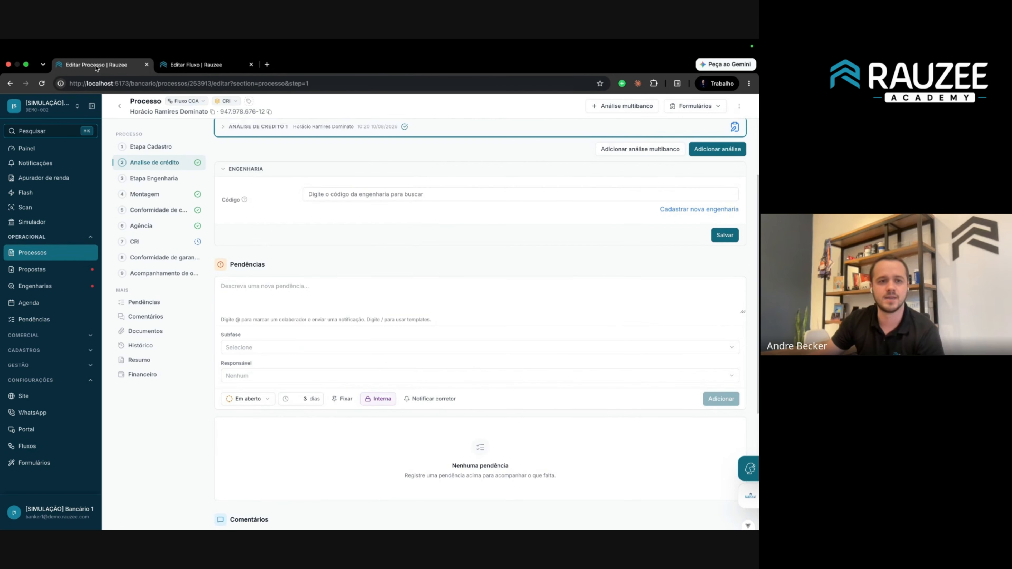
click(41, 83)
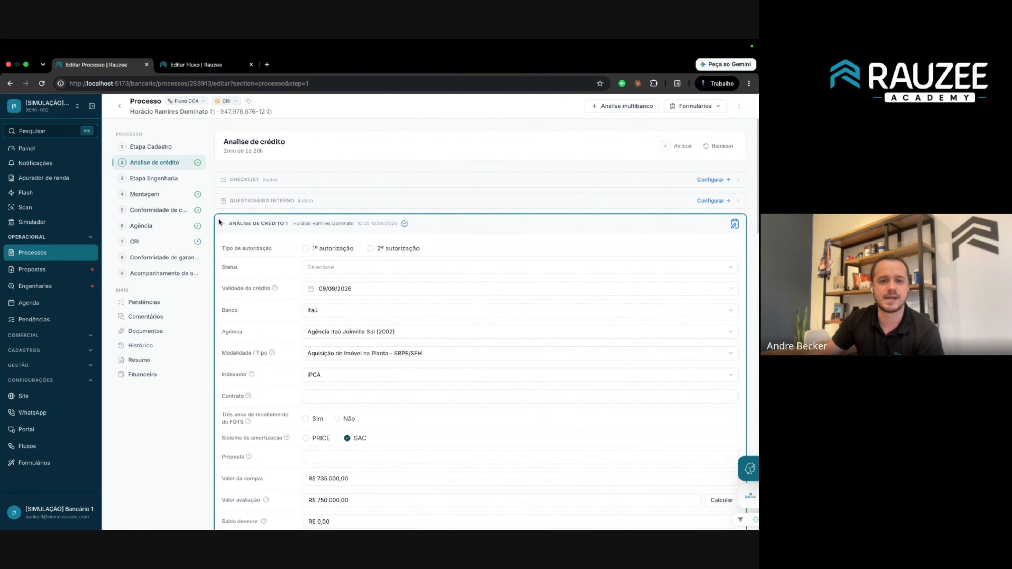
click(221, 224)
click(222, 226)
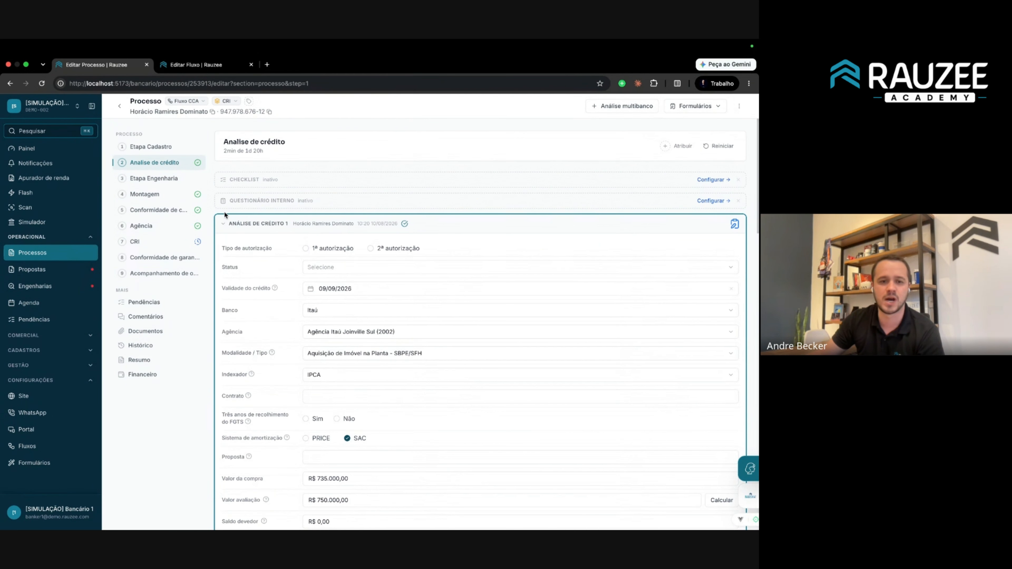
click(223, 224)
click(159, 180)
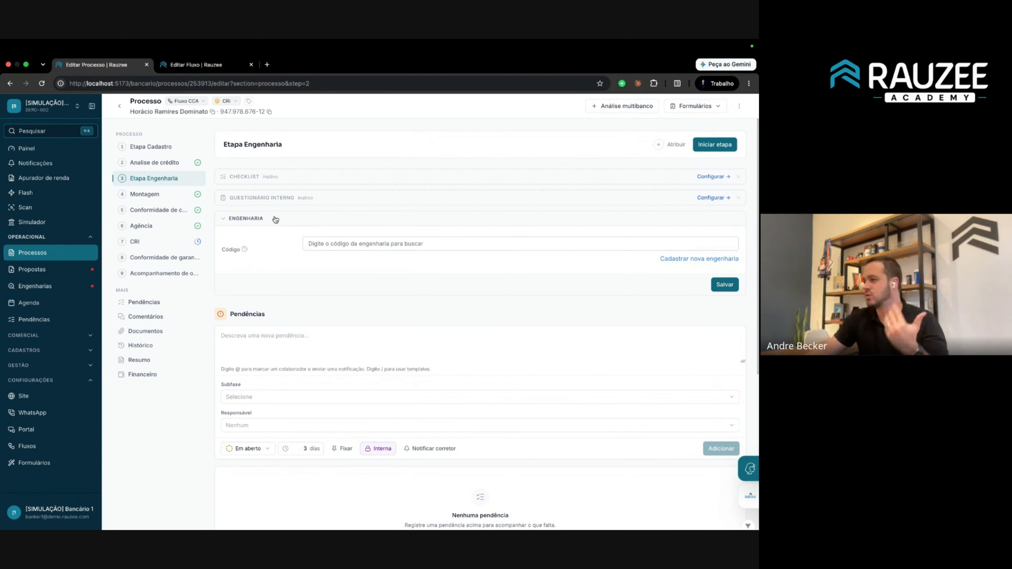
Open Etapa Cadastro and expand Dados da Proposta showing Itaú, 300 months and SAC amortization.
click(159, 147)
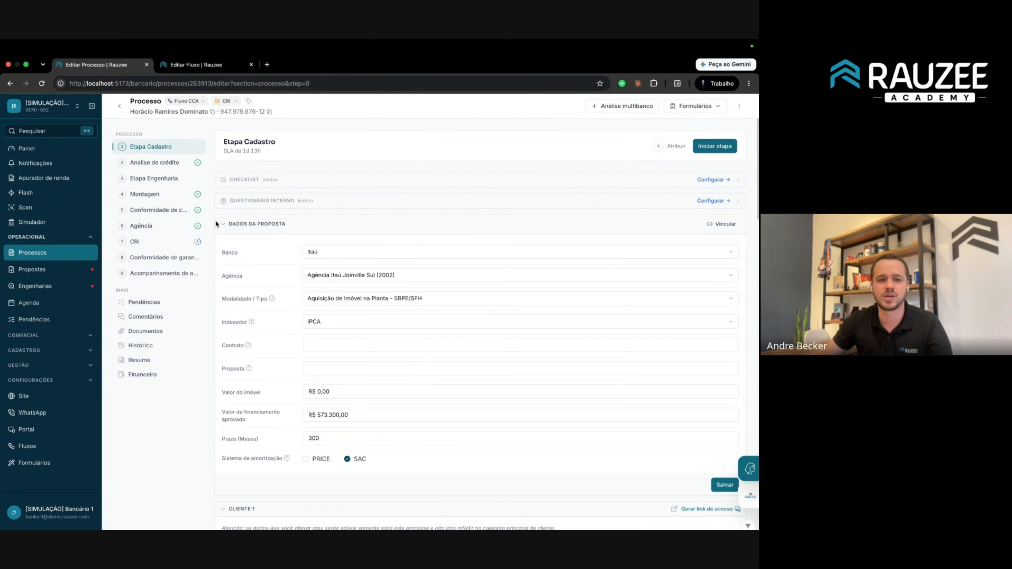
scroll(226, 237, down, 2)
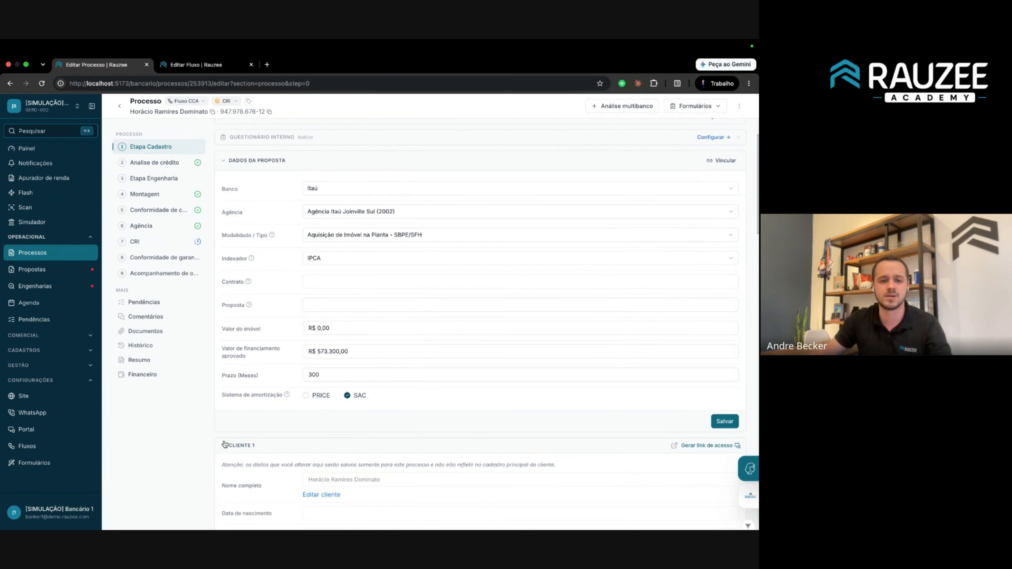
scroll(242, 207, down, 5)
scroll(242, 206, down, 5)
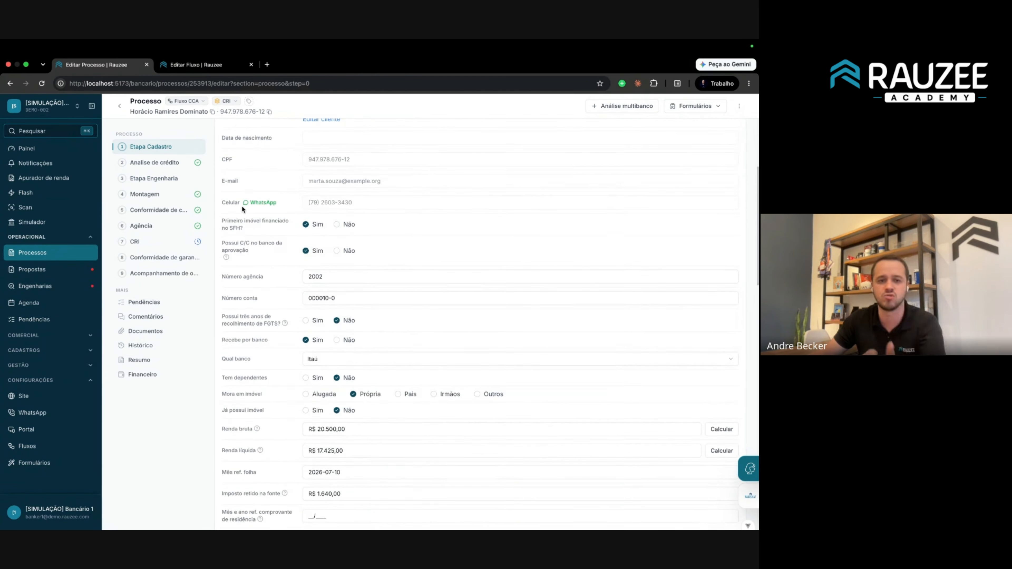
scroll(242, 207, down, 5)
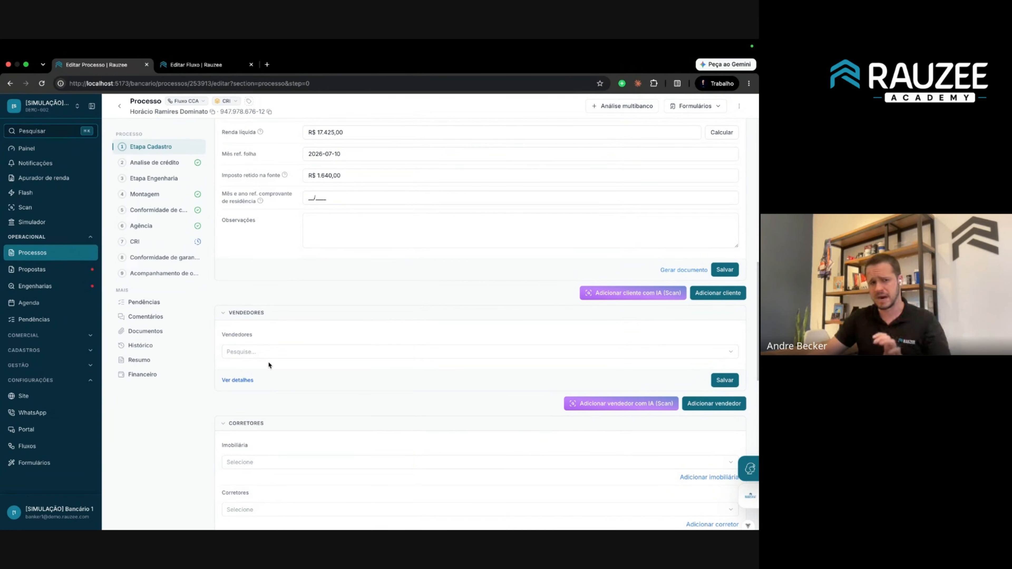
scroll(255, 287, up, 15)
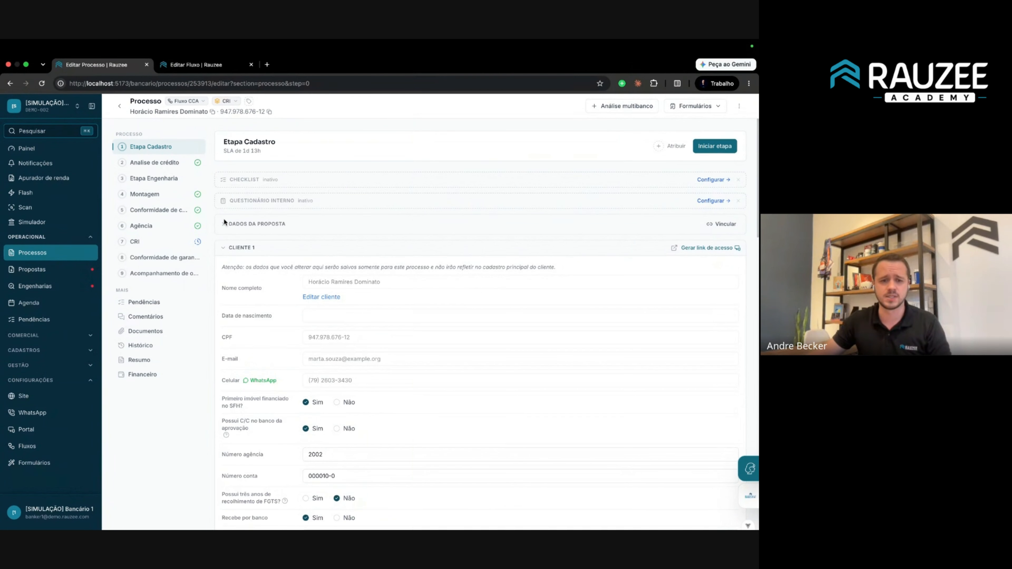
click(226, 225)
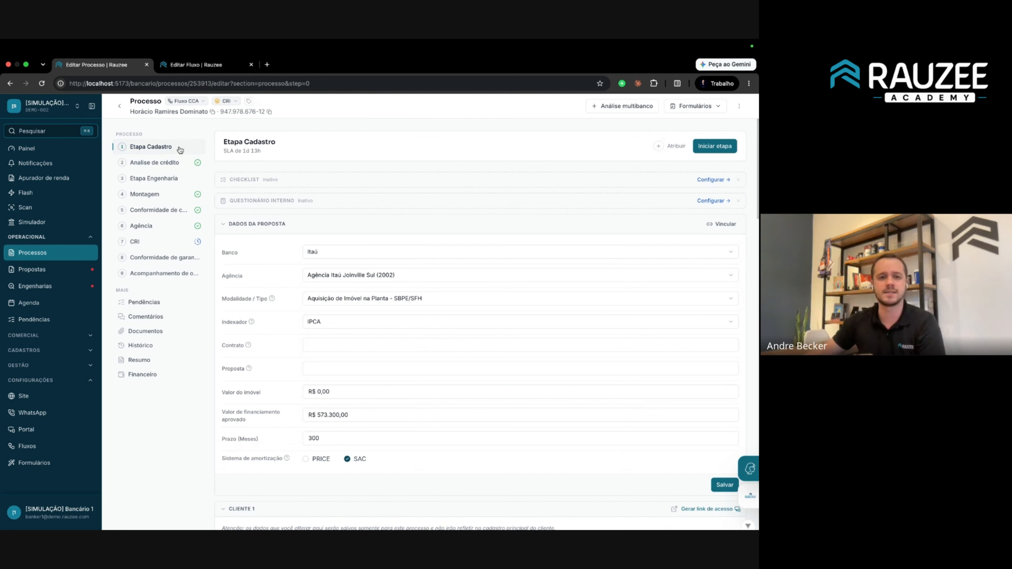
Review Etapa Cadastro's settings and the process's Alterar fase options, then return to Fluxo CCA.
click(194, 68)
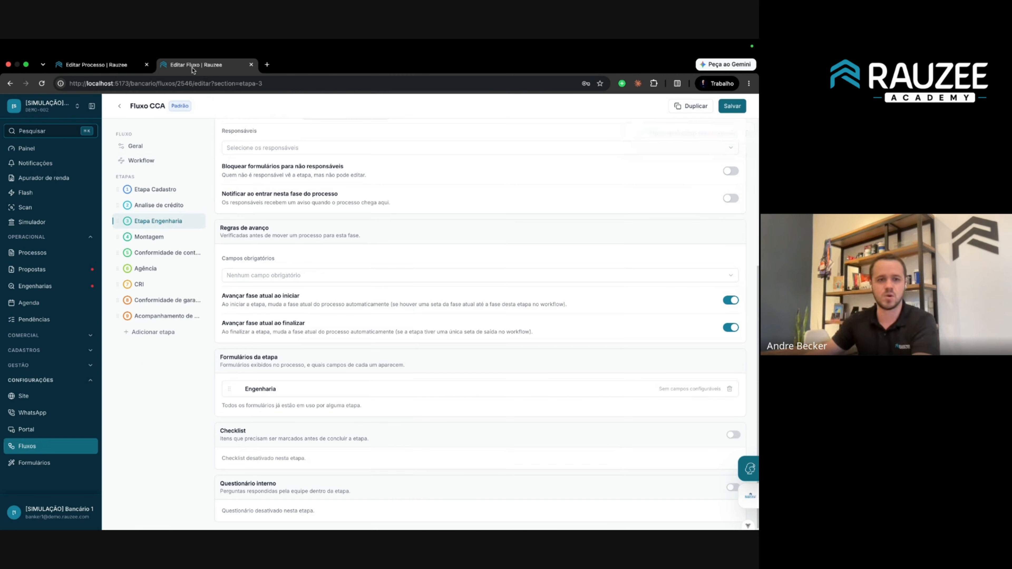
click(159, 188)
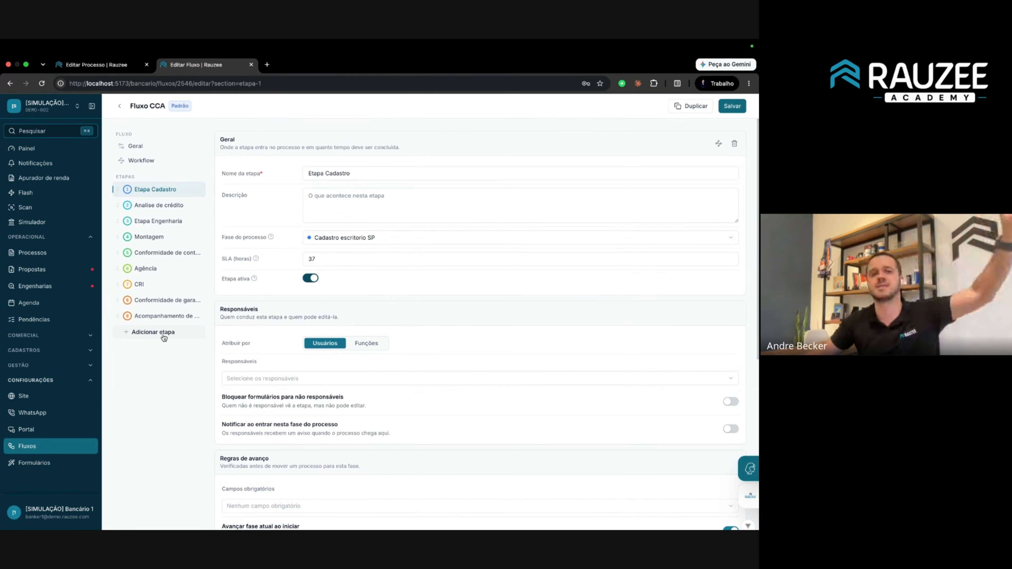
click(100, 64)
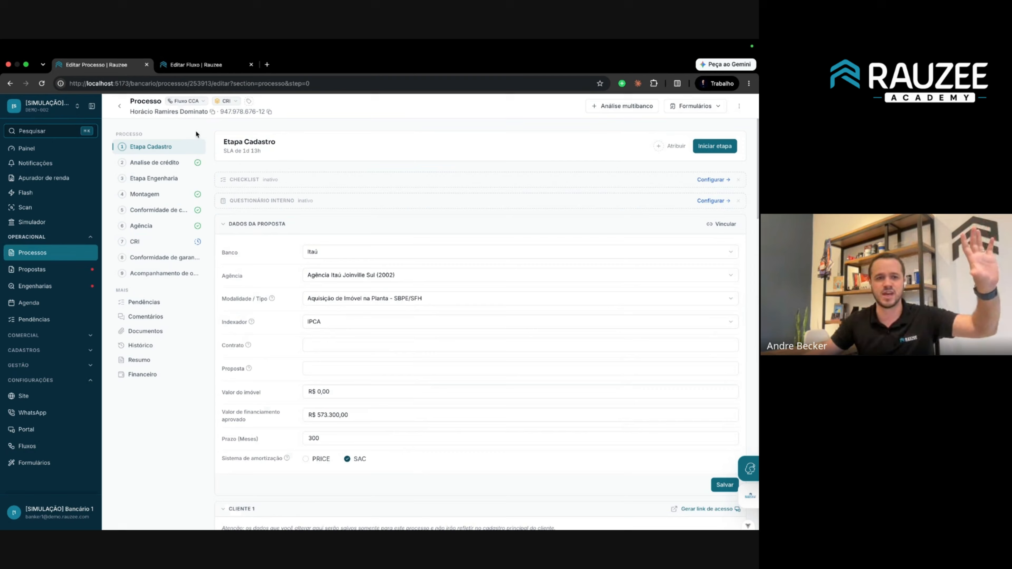
click(226, 101)
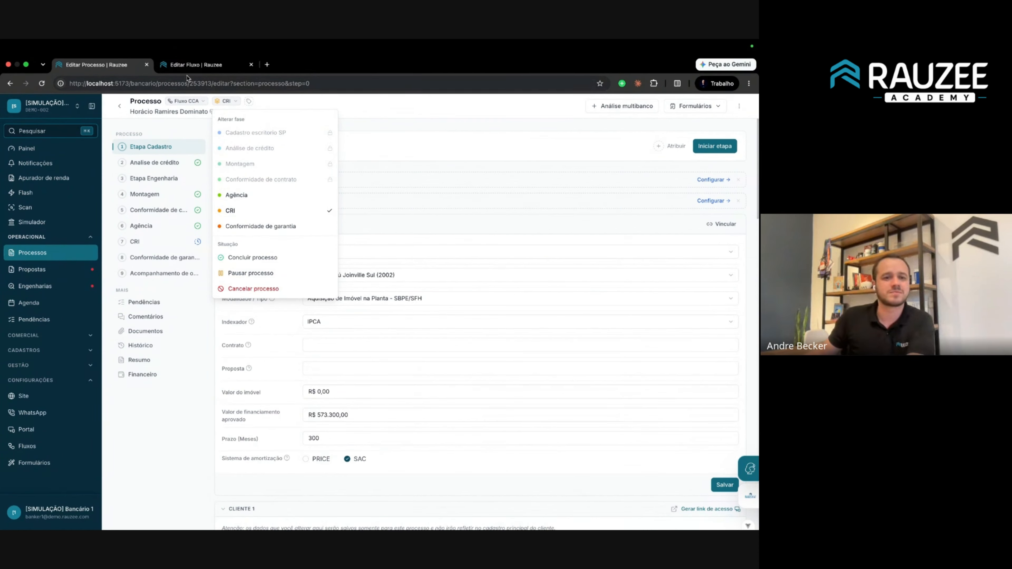
click(189, 65)
Add a new step named Clientes and move it right after Etapa Cadastro.
click(159, 332)
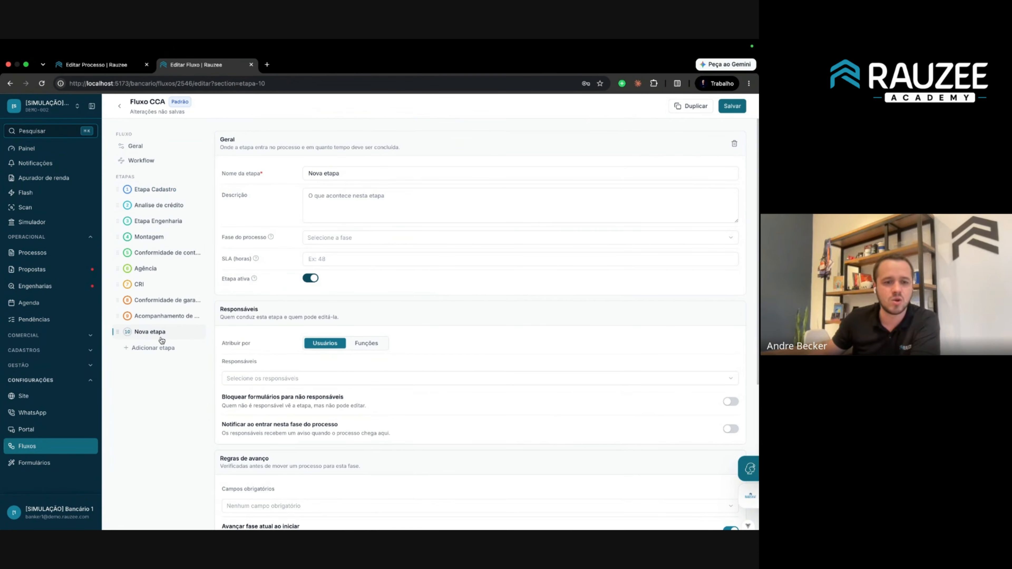
triple_click(342, 172)
text(Clientes)
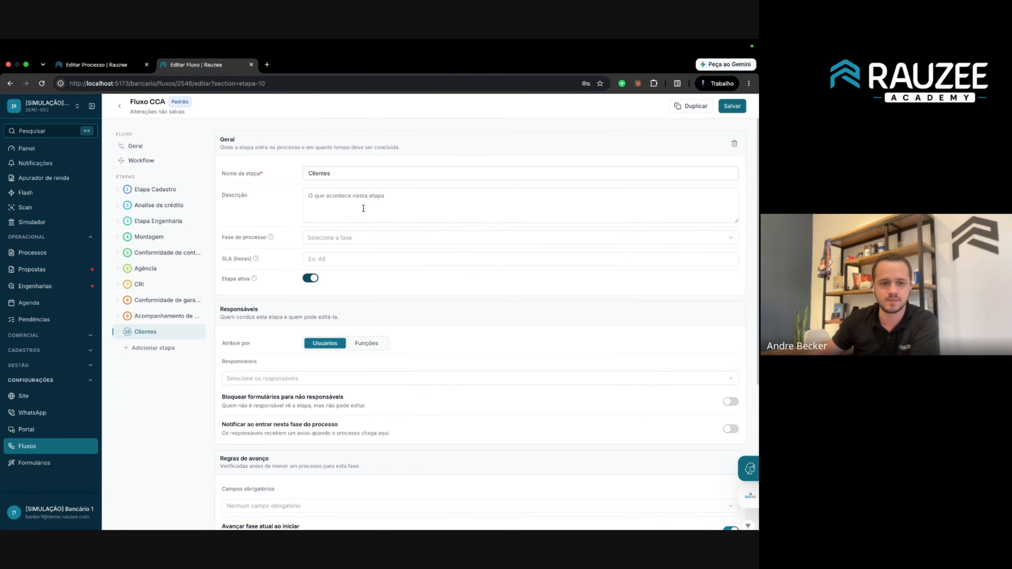
drag(117, 331, 118, 191)
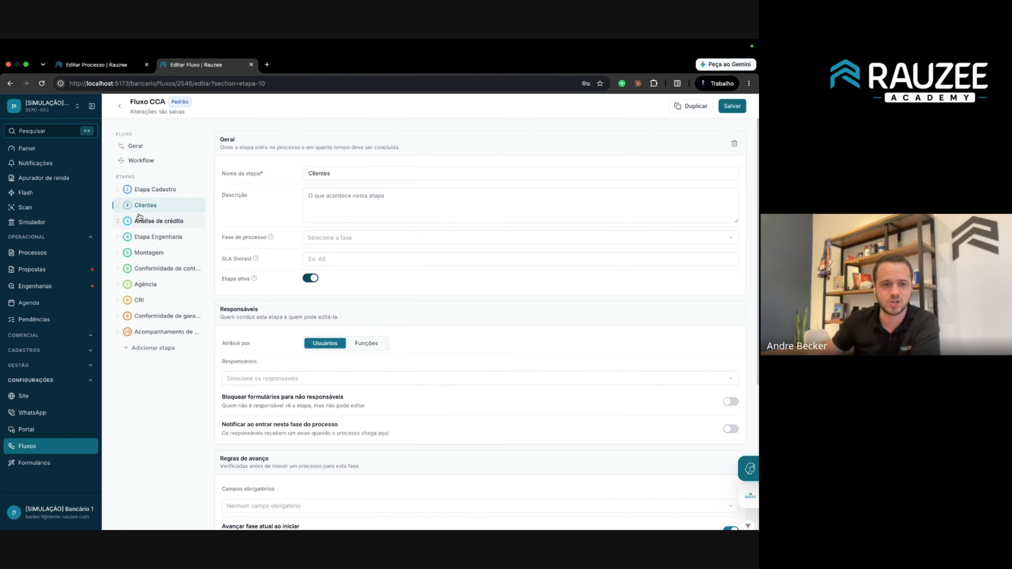
Add a Partes do processo step and order it directly after Clientes.
click(153, 348)
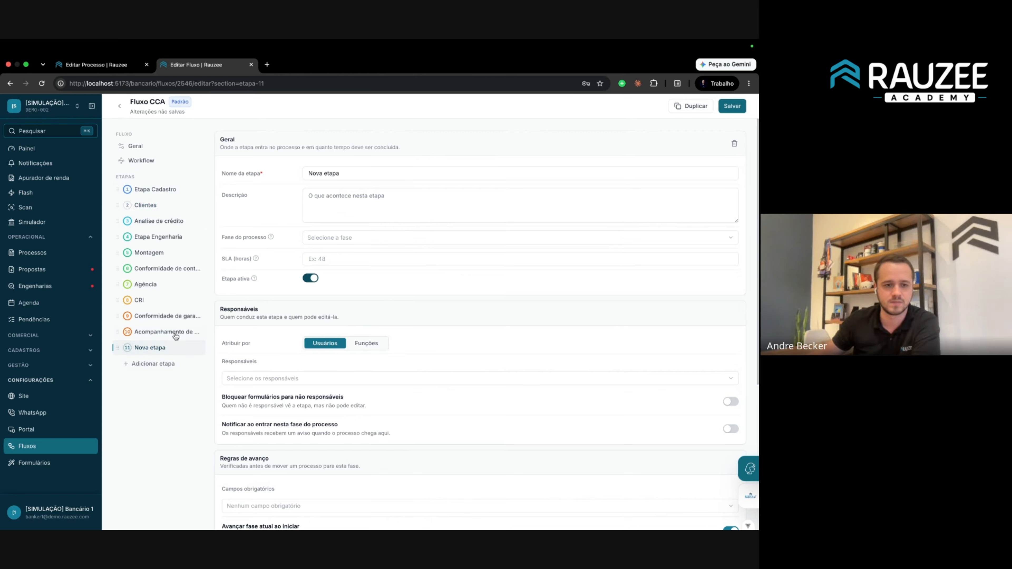
triple_click(359, 174)
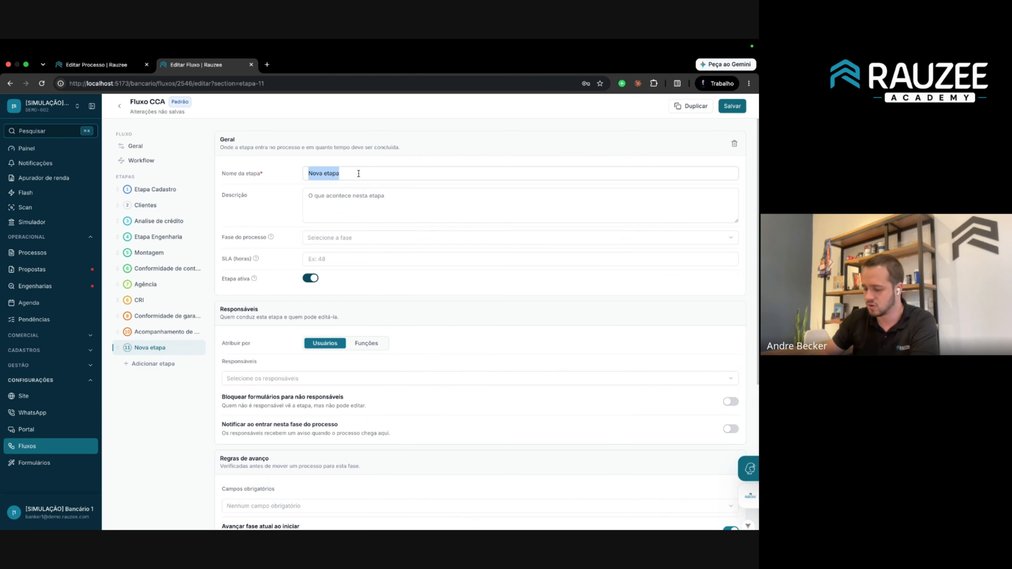
text(Partes do processso)
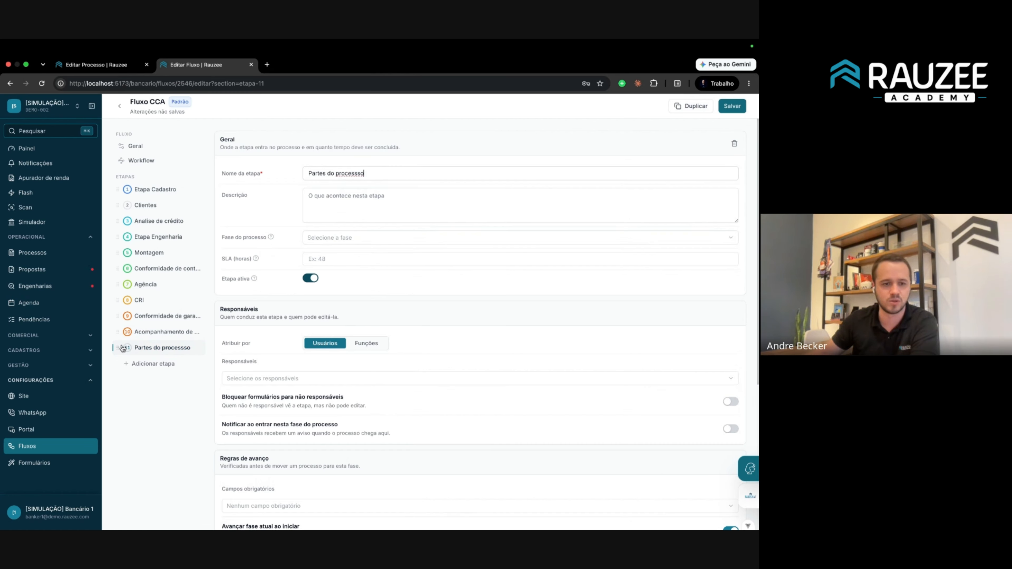
drag(121, 348, 127, 204)
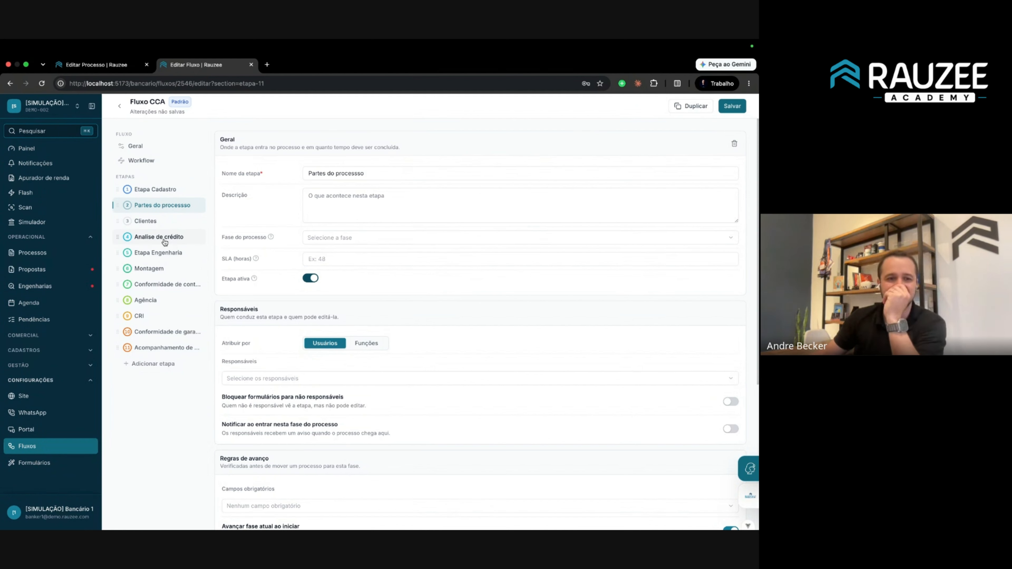
drag(119, 221, 121, 204)
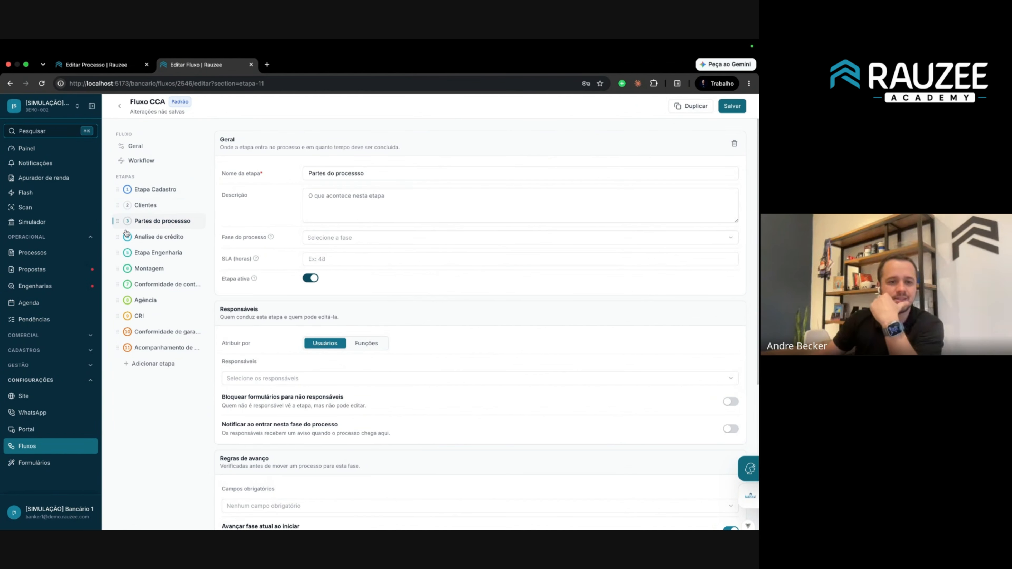
Trash the Cliente, Vendedor and Corretores forms in Etapa Cadastro's Formulários da etapa.
click(144, 190)
scroll(299, 283, down, 7)
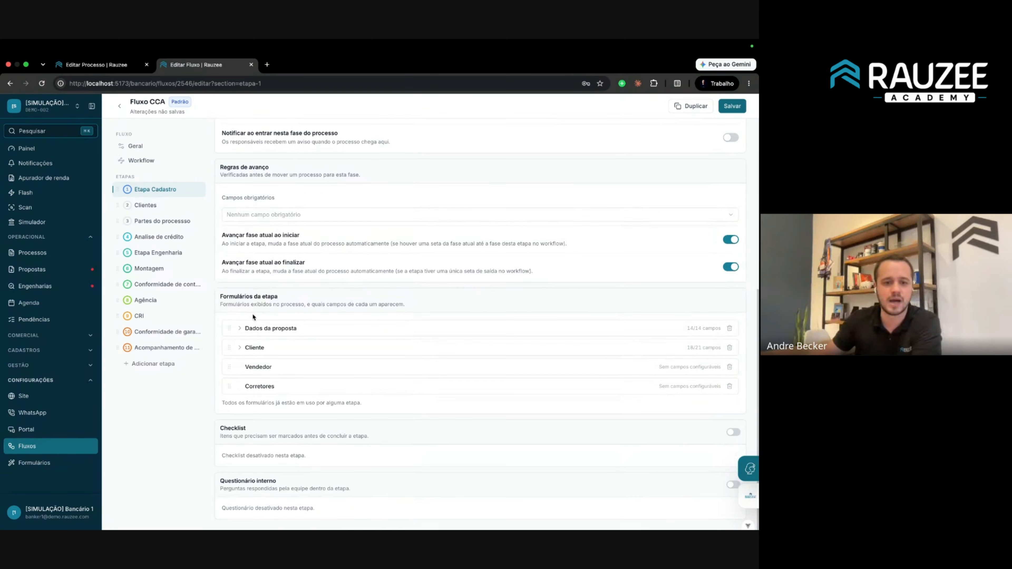
click(730, 348)
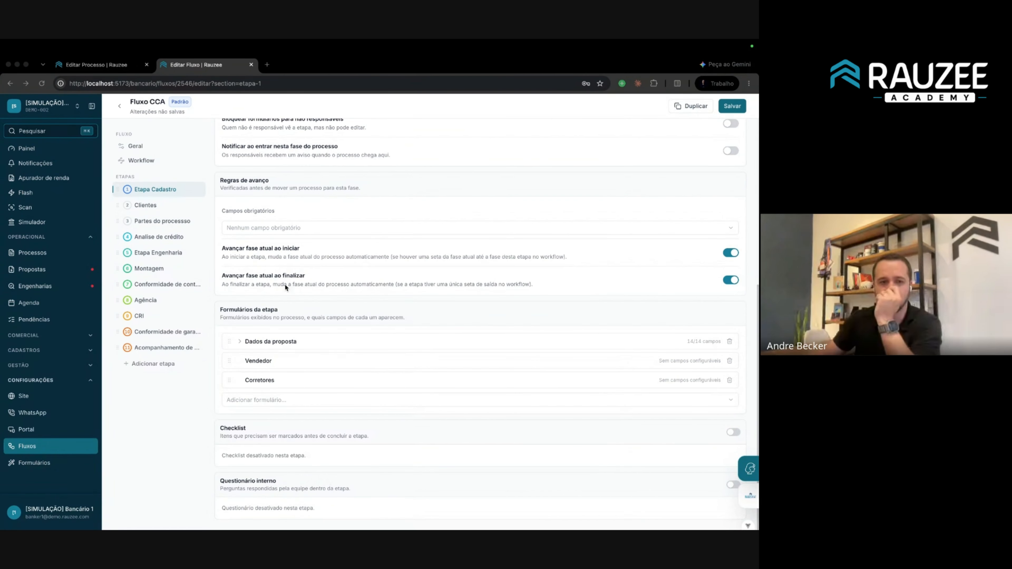
click(728, 362)
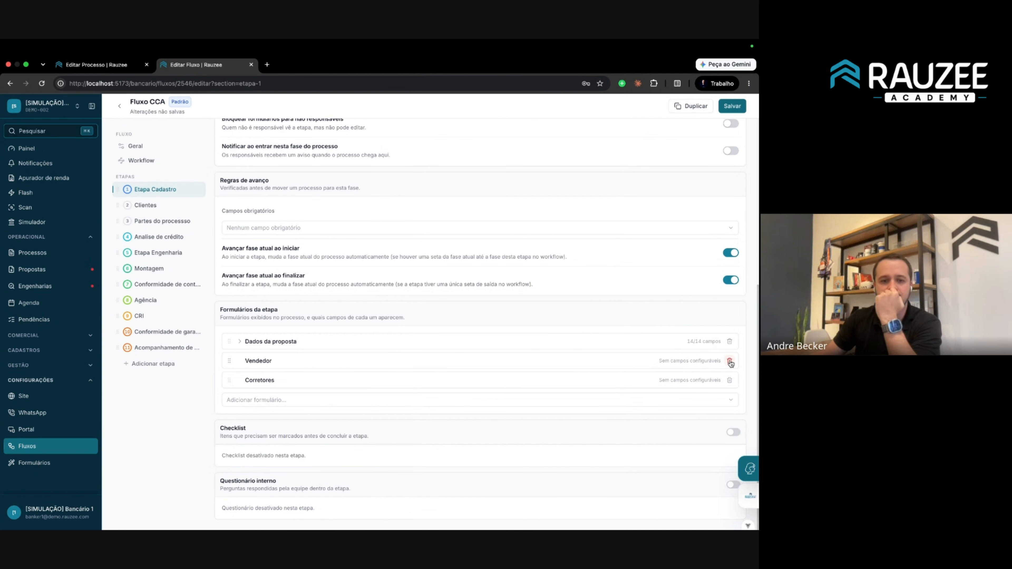
click(729, 362)
click(729, 379)
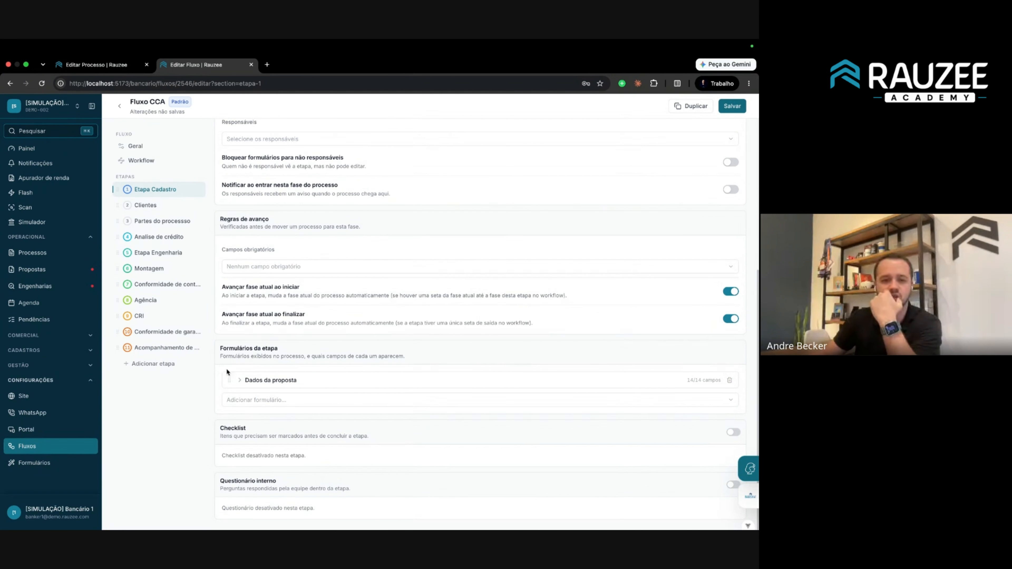
Attach the Cliente form to the Clientes step.
click(140, 204)
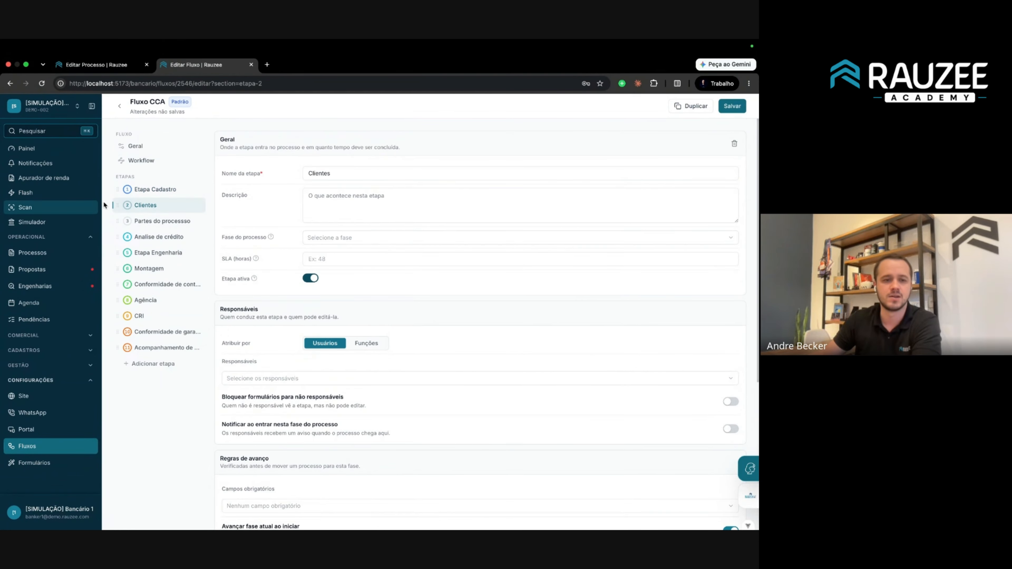
scroll(311, 244, down, 5)
scroll(311, 244, down, 1)
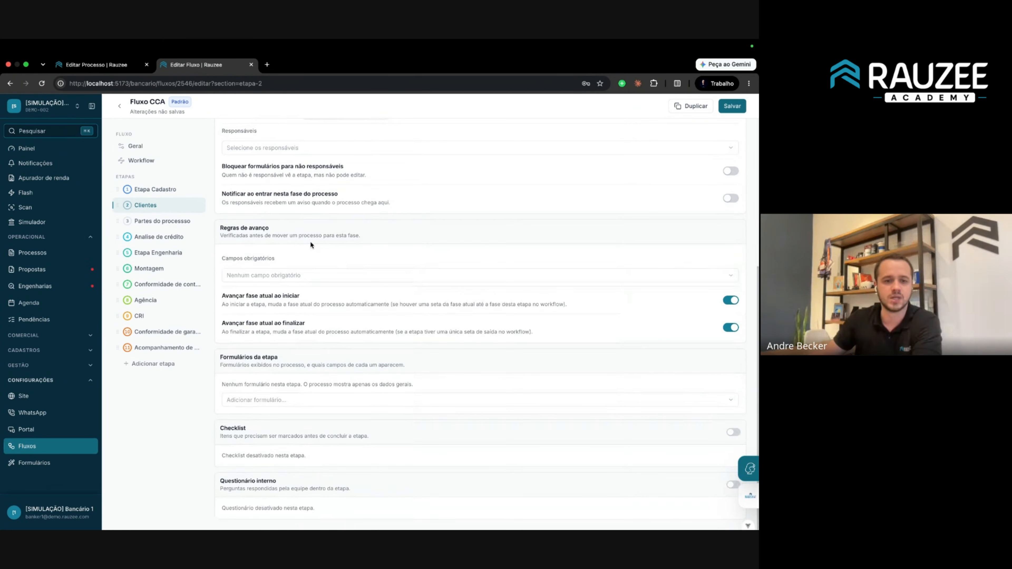
click(289, 399)
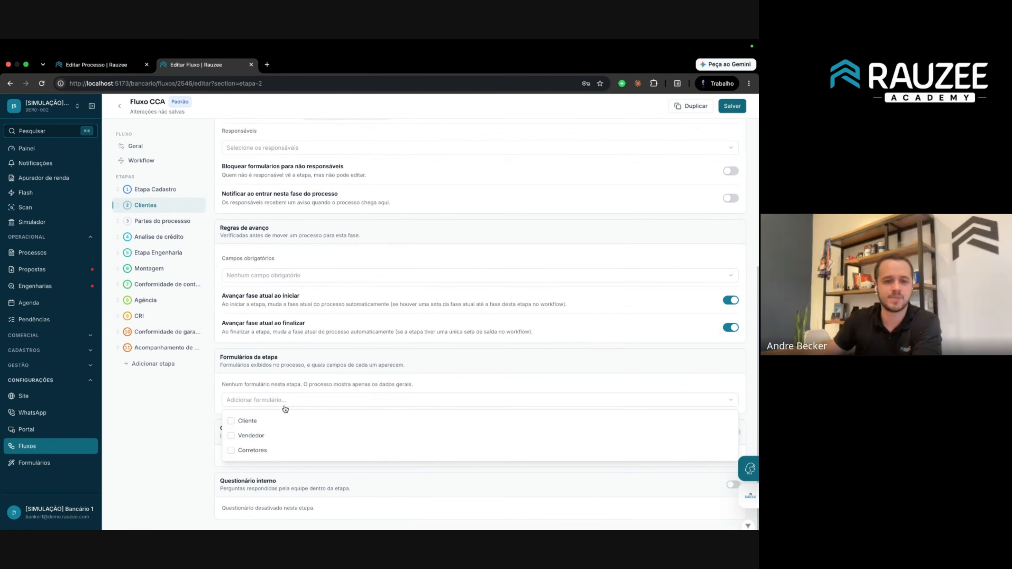
click(259, 423)
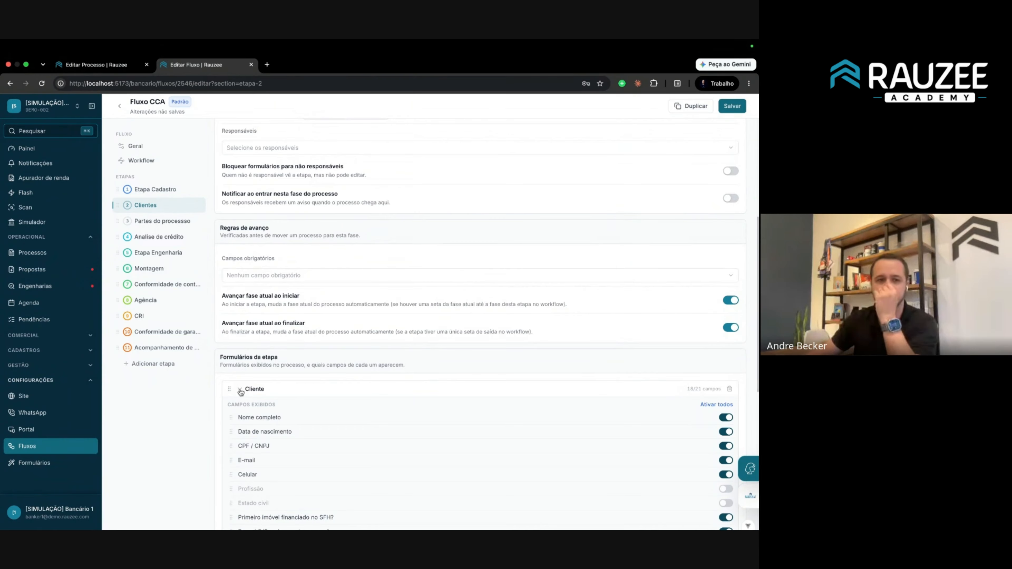
Add Vendedor and Corretores forms to Partes do processo, Corretores first, and save the flow.
click(161, 223)
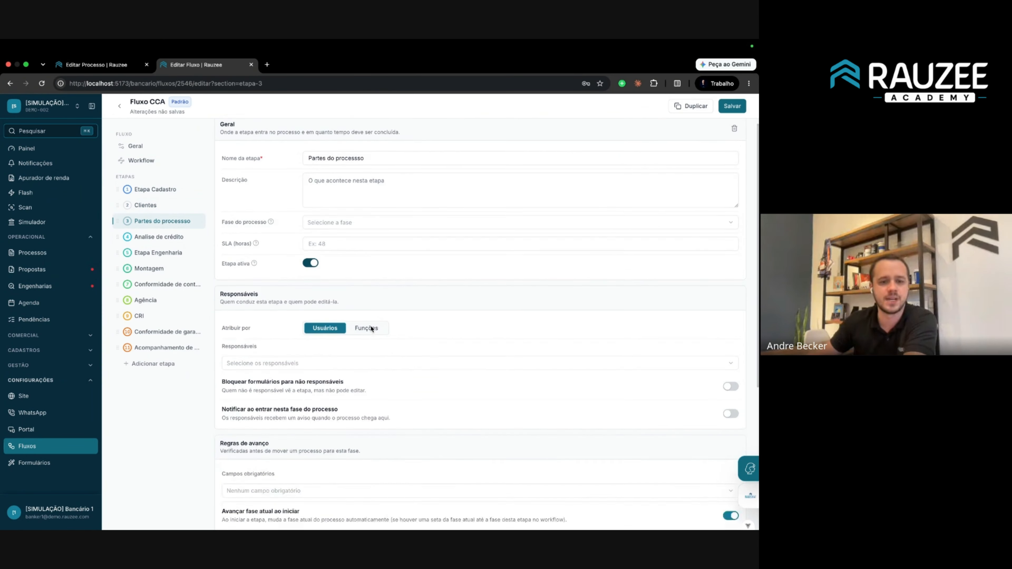
click(177, 225)
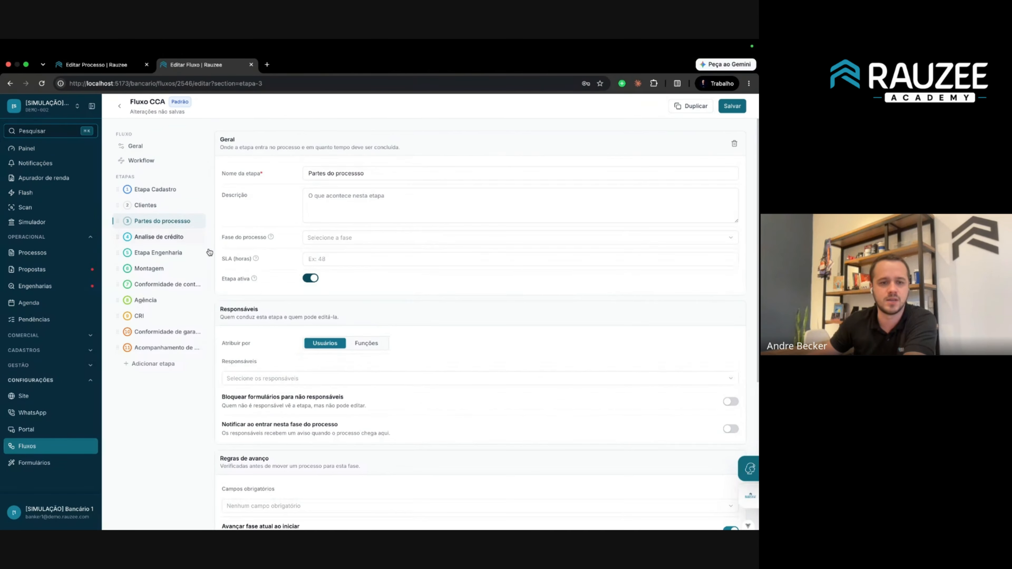
scroll(380, 290, down, 4)
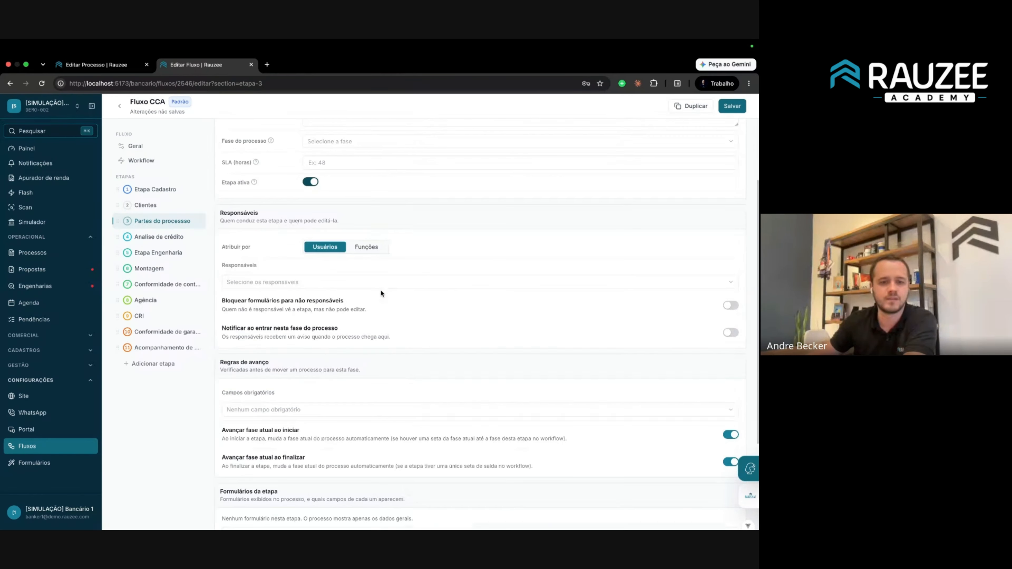
scroll(373, 314, down, 3)
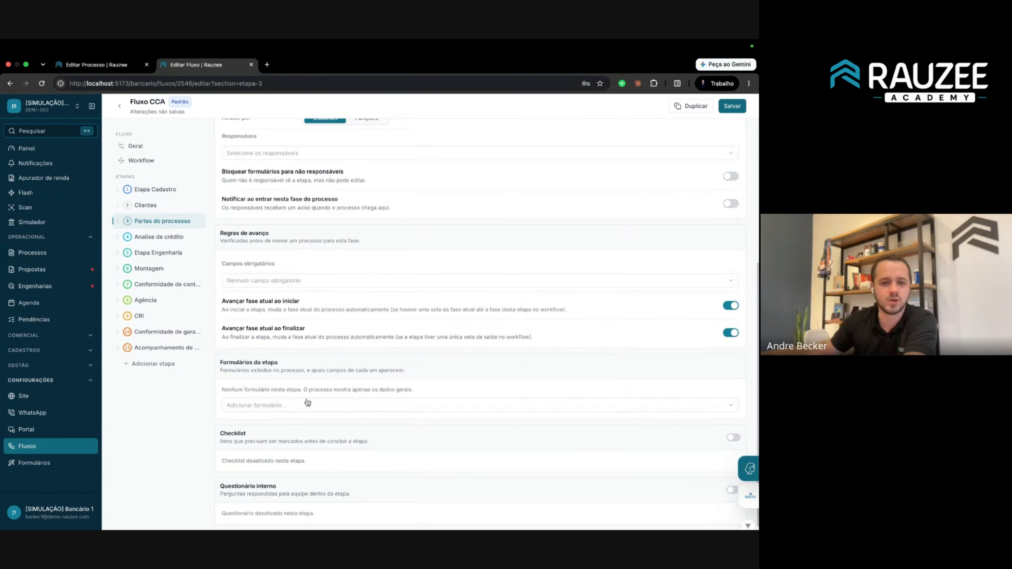
click(307, 405)
click(263, 427)
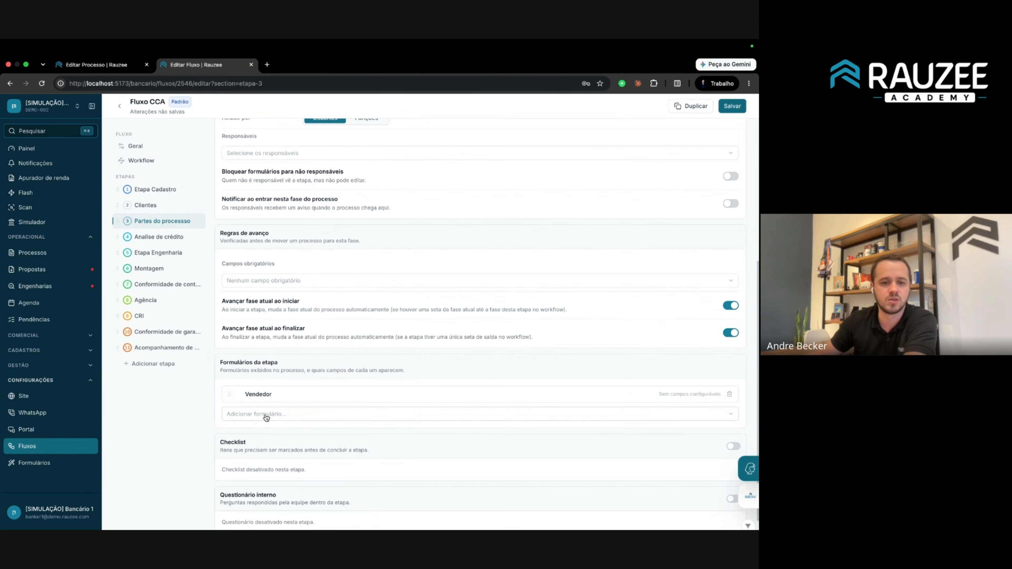
click(253, 437)
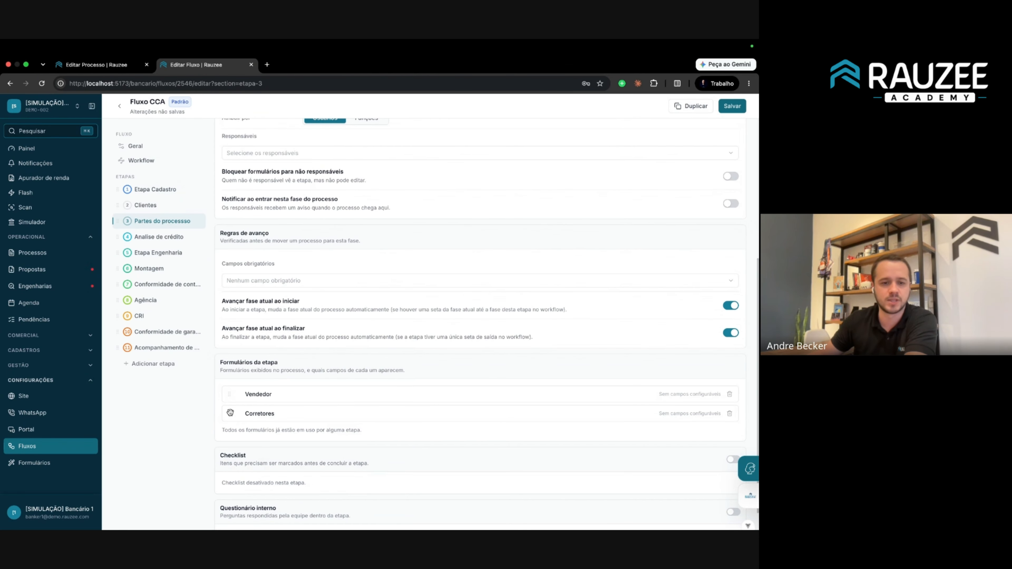
mouse_move(225, 414)
mouse_down()
mouse_move(228, 385)
mouse_move(233, 405)
mouse_up()
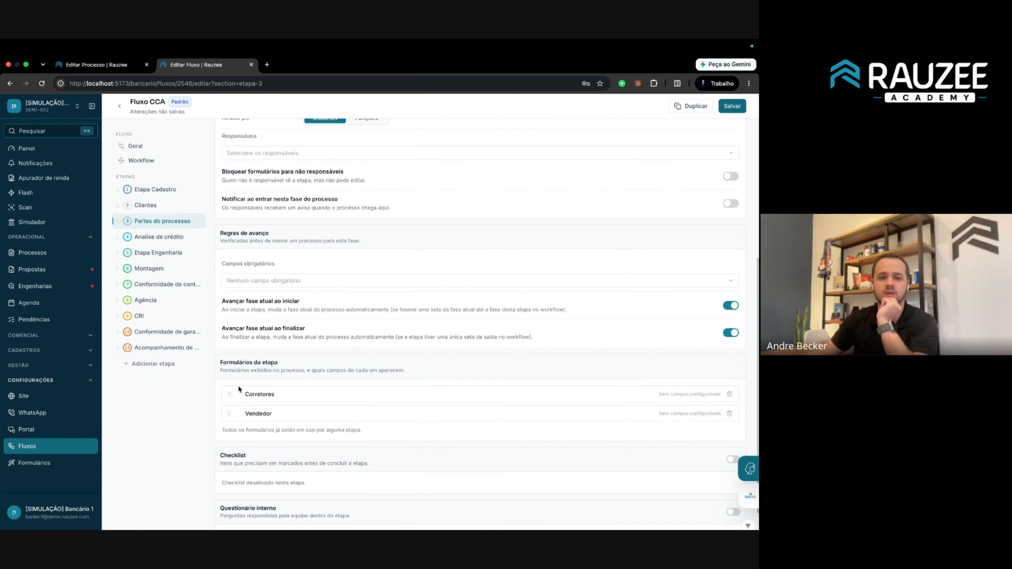
click(731, 105)
Reload the process page so it picks up the updated flow steps.
click(103, 65)
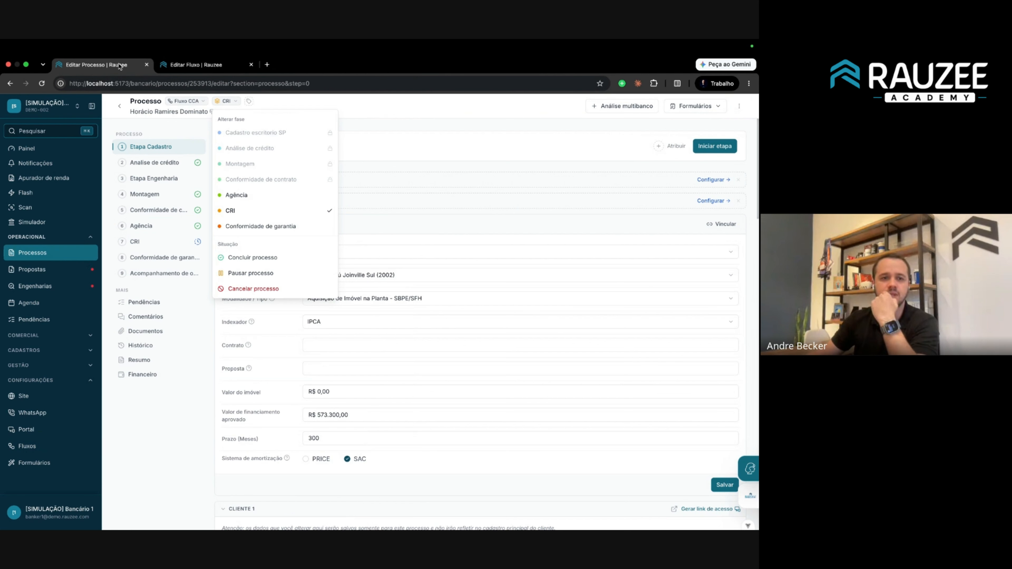
click(146, 85)
key(Return)
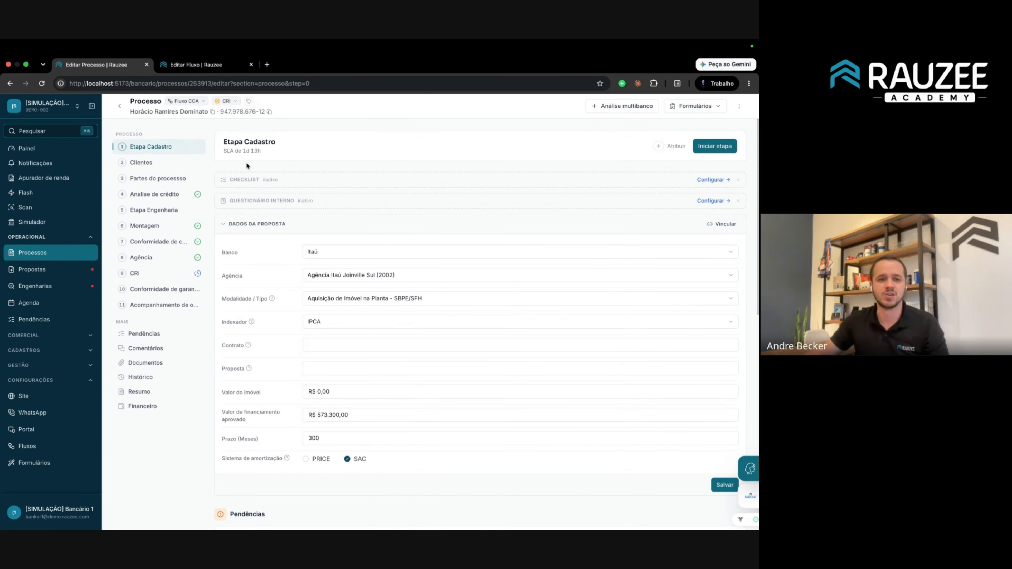
click(225, 225)
click(225, 226)
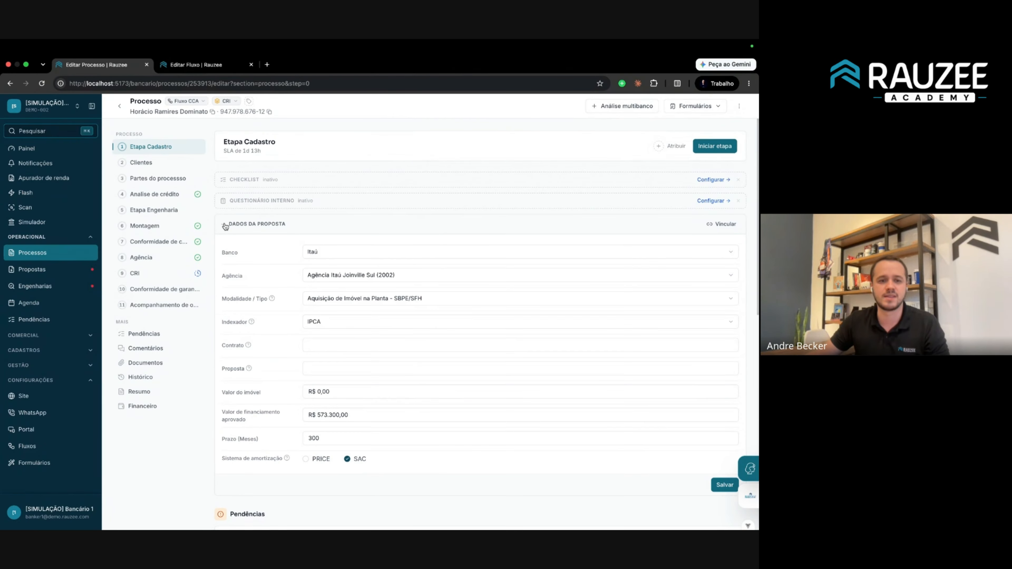
In the Clientes step, add a client named 'Cliente teste' with a CPF and confirm.
click(142, 163)
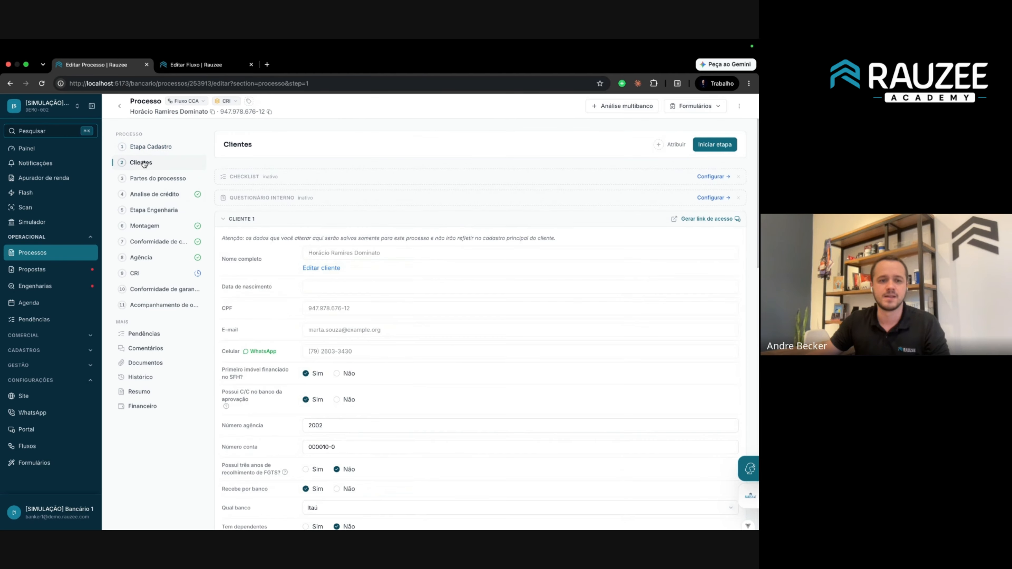
click(222, 221)
click(222, 221)
scroll(490, 287, down, 10)
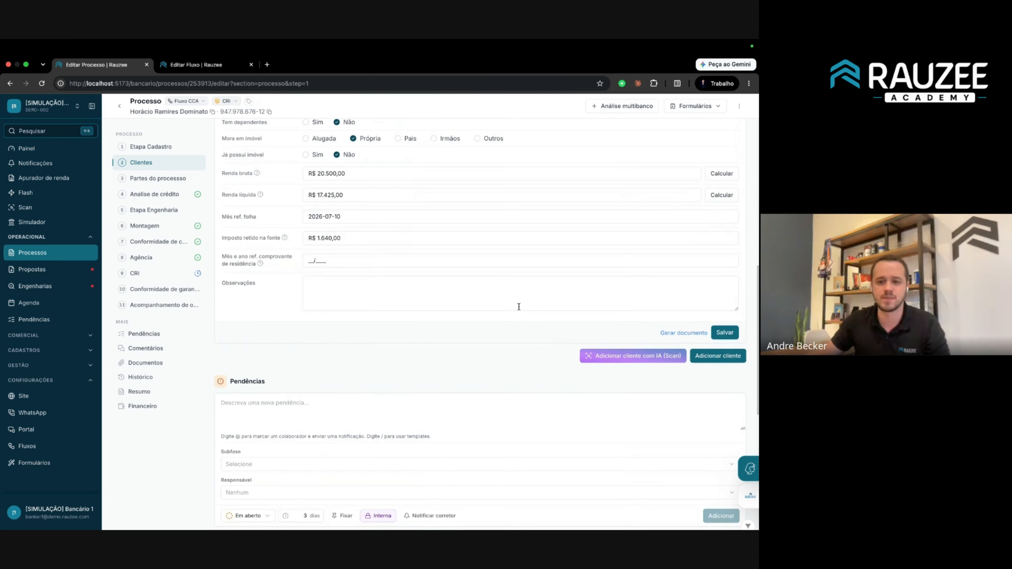
click(717, 356)
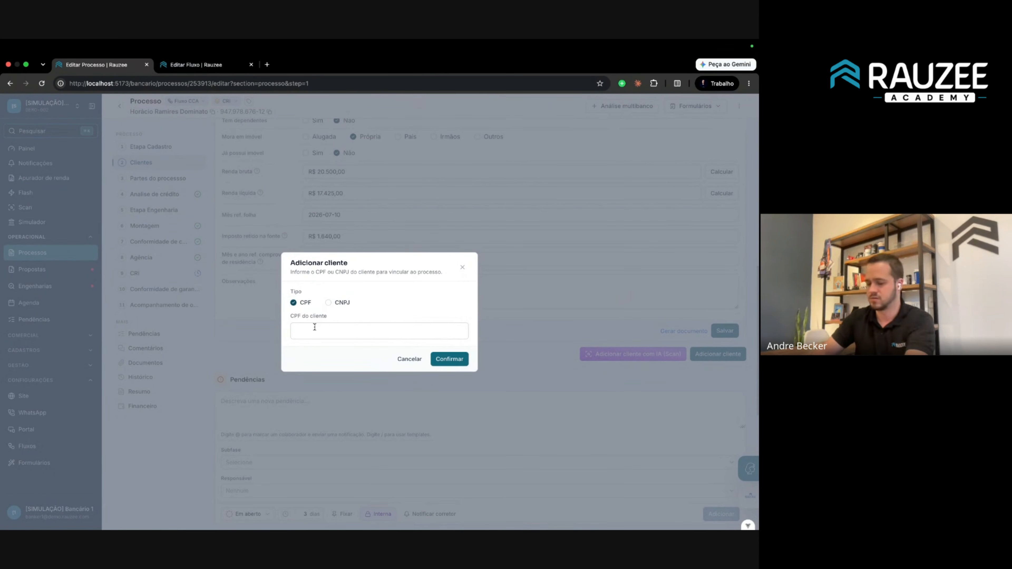
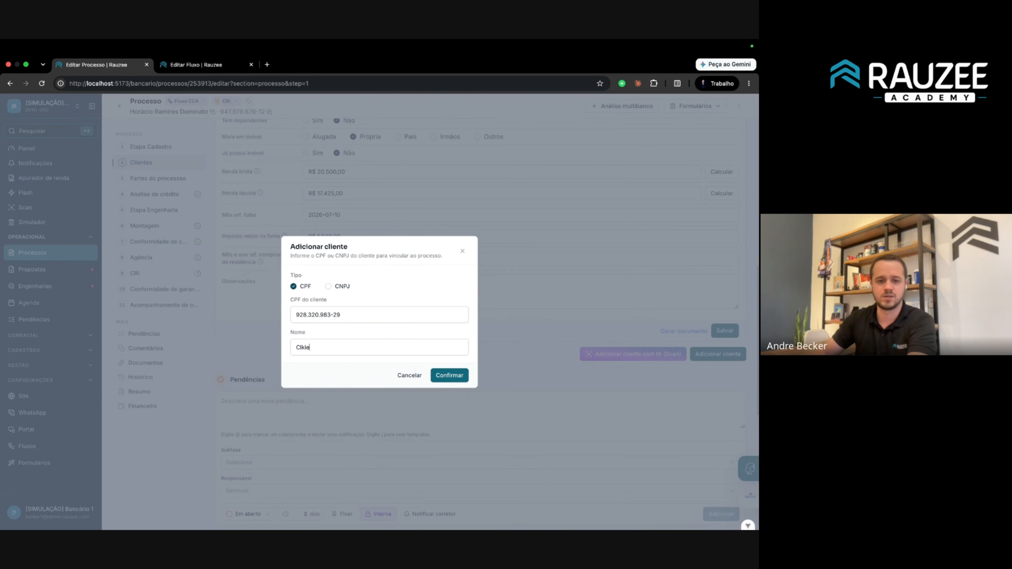
text(Cliente teste)
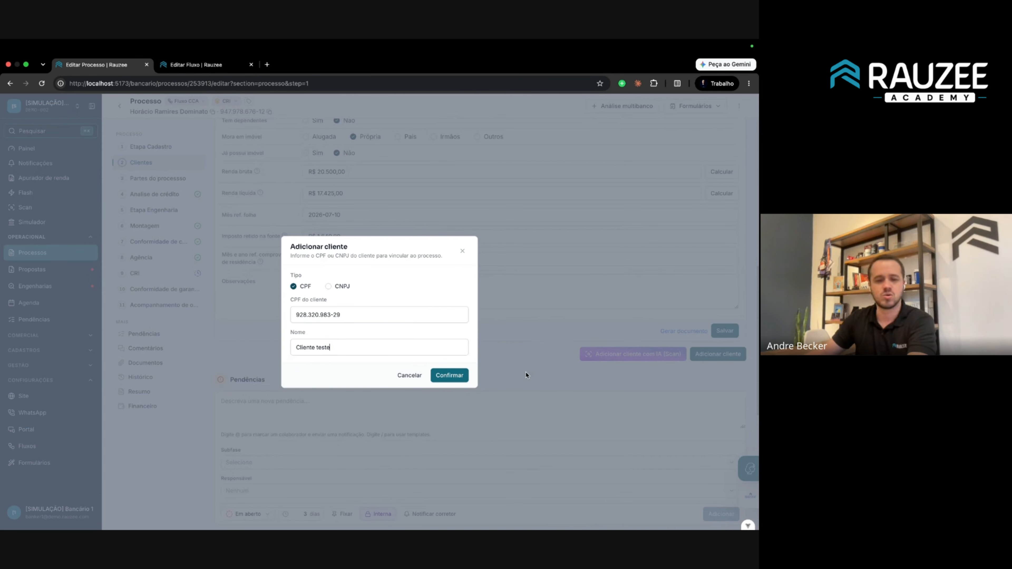
click(462, 376)
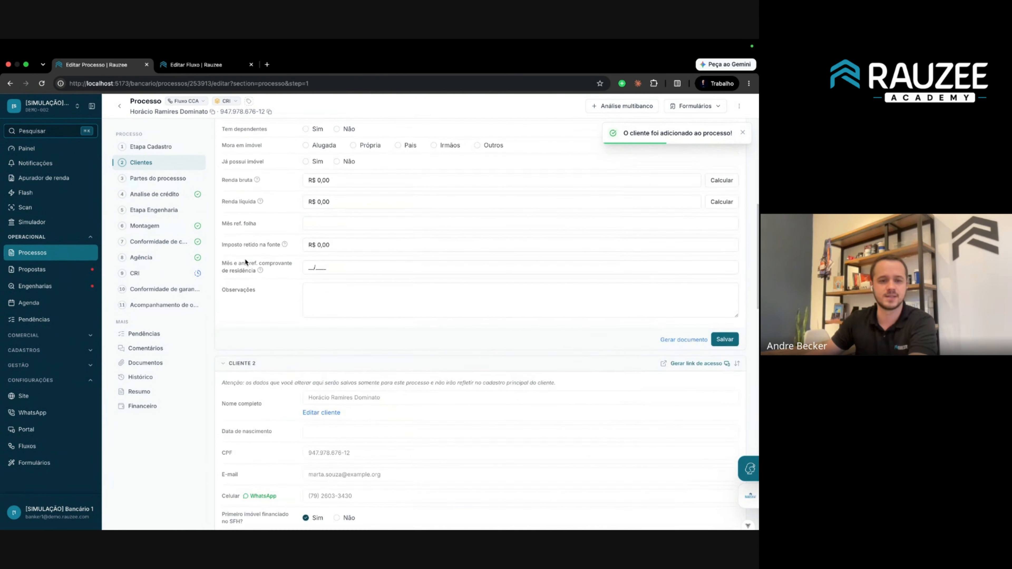
Collapse the CLIENTE 1 and CLIENTE 2 detail sections.
click(226, 434)
scroll(229, 405, up, 7)
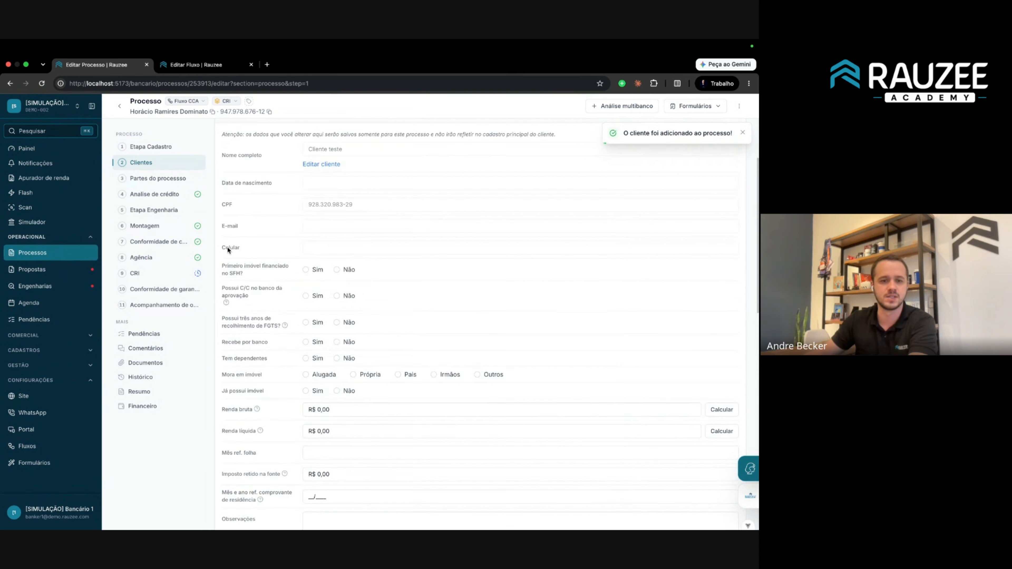
click(224, 218)
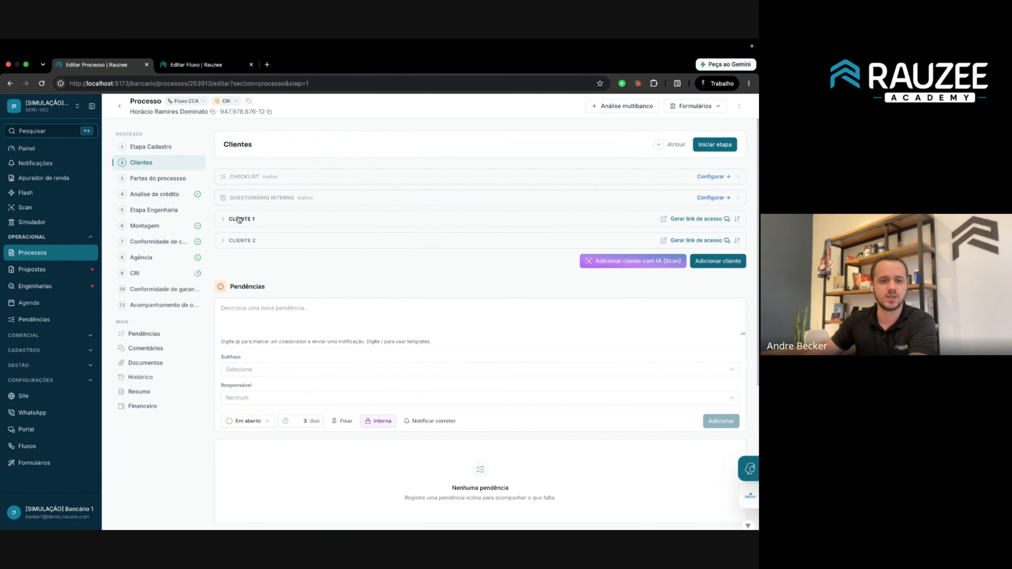
click(229, 218)
click(230, 220)
click(229, 220)
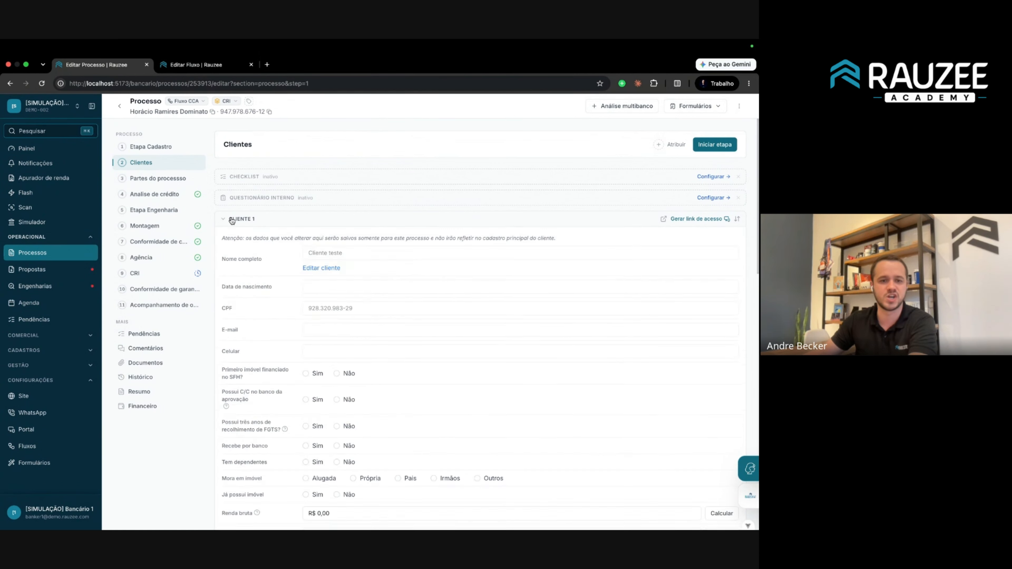
click(230, 220)
click(250, 241)
click(250, 241)
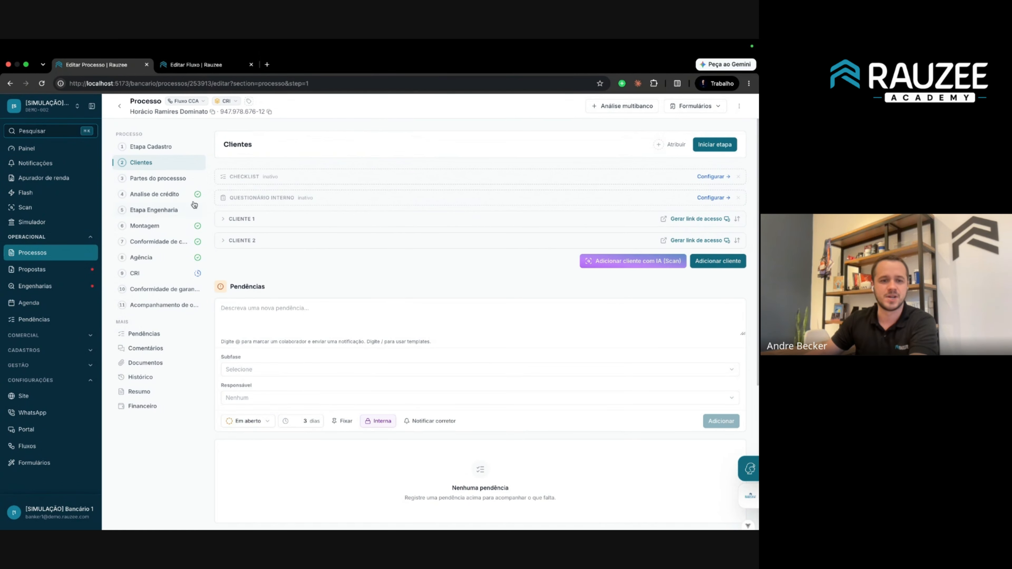
Check the Partes do processo Corretores and Vendedores sections and the empty Imobiliária list.
click(148, 181)
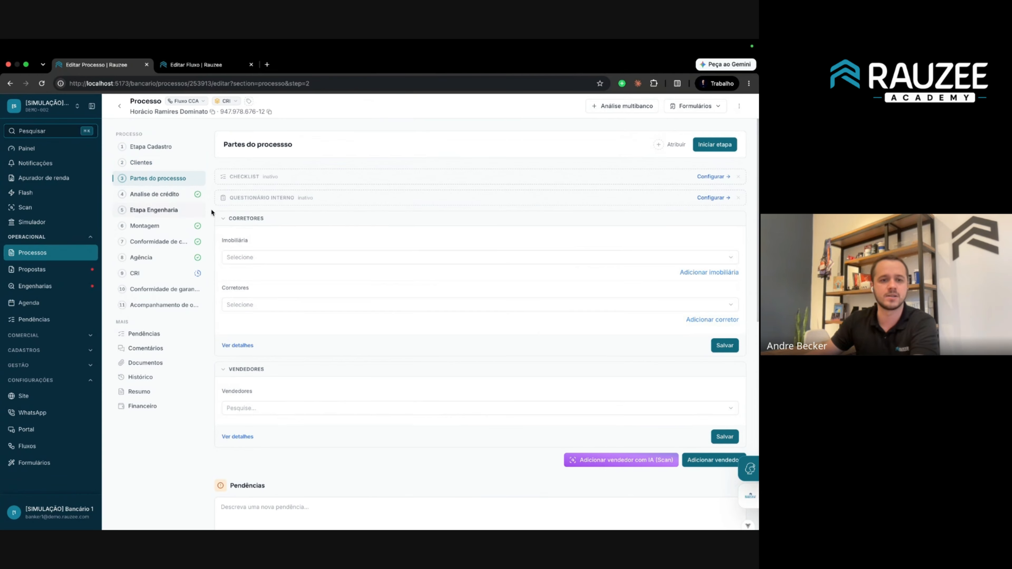
click(240, 220)
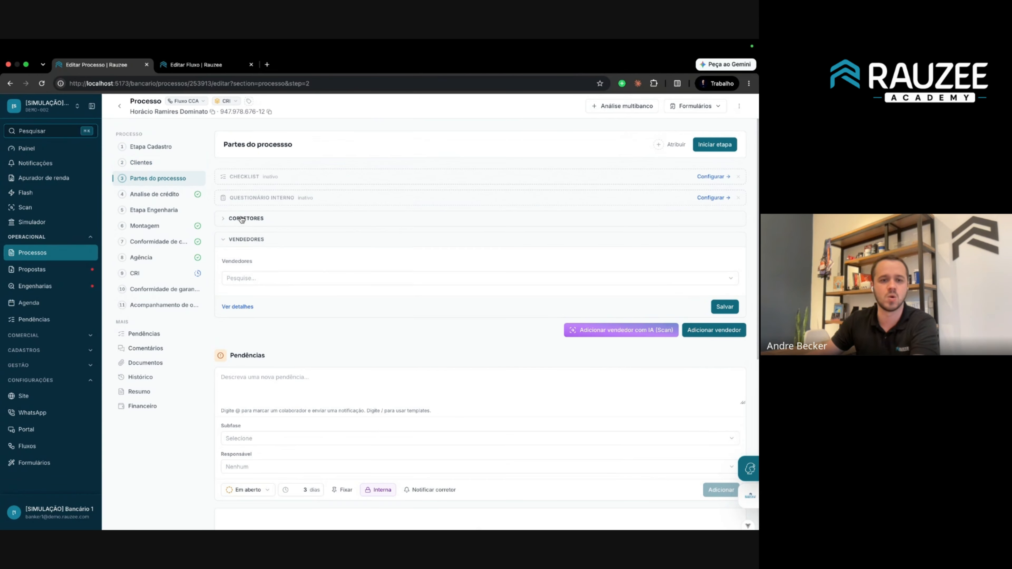
click(255, 241)
click(255, 241)
click(247, 219)
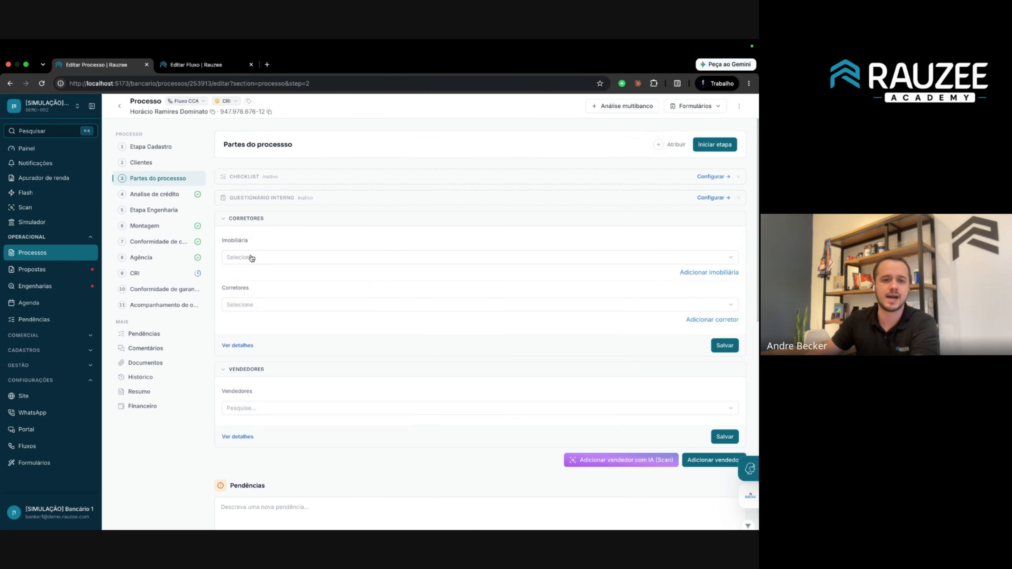
click(263, 258)
click(270, 260)
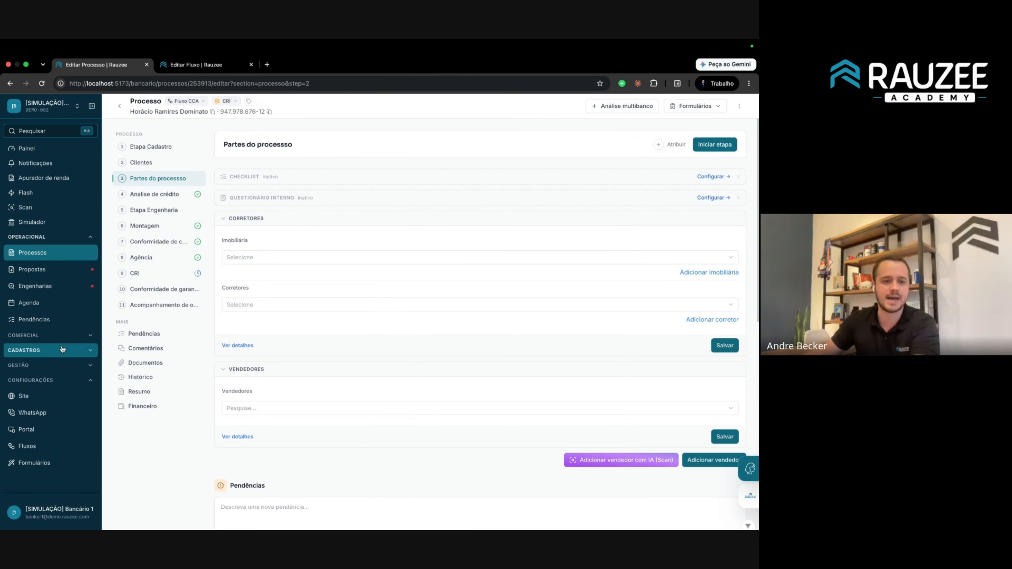
click(40, 350)
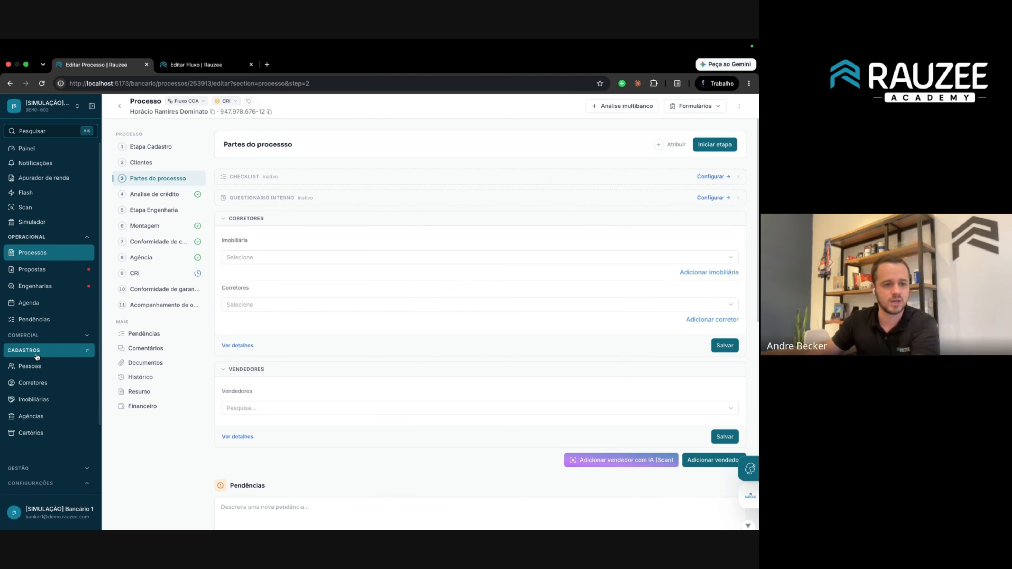
Check the Imobiliárias and Corretores registries, switch to the DEMO-001 office, and open Processos.
click(40, 399)
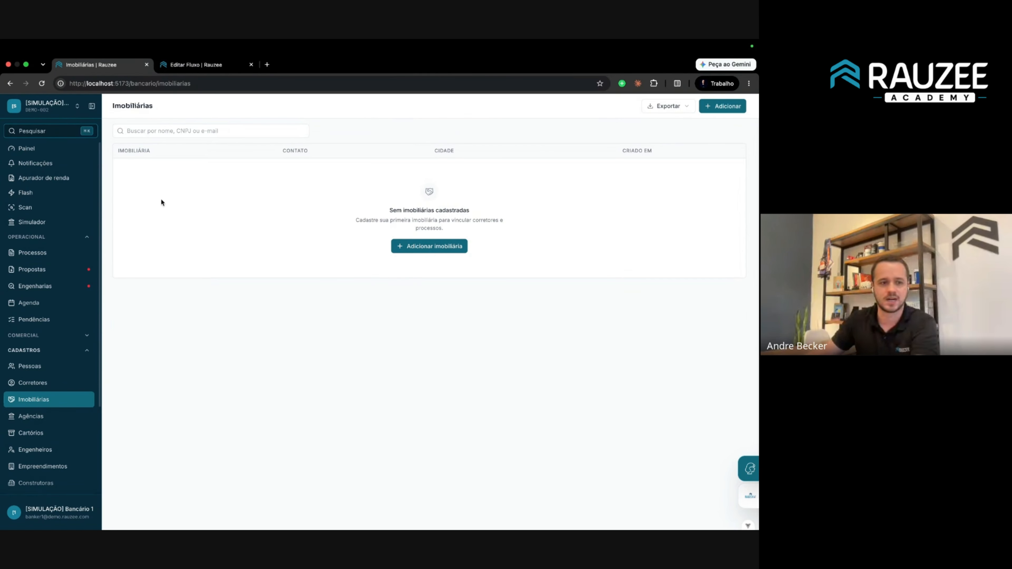
click(40, 382)
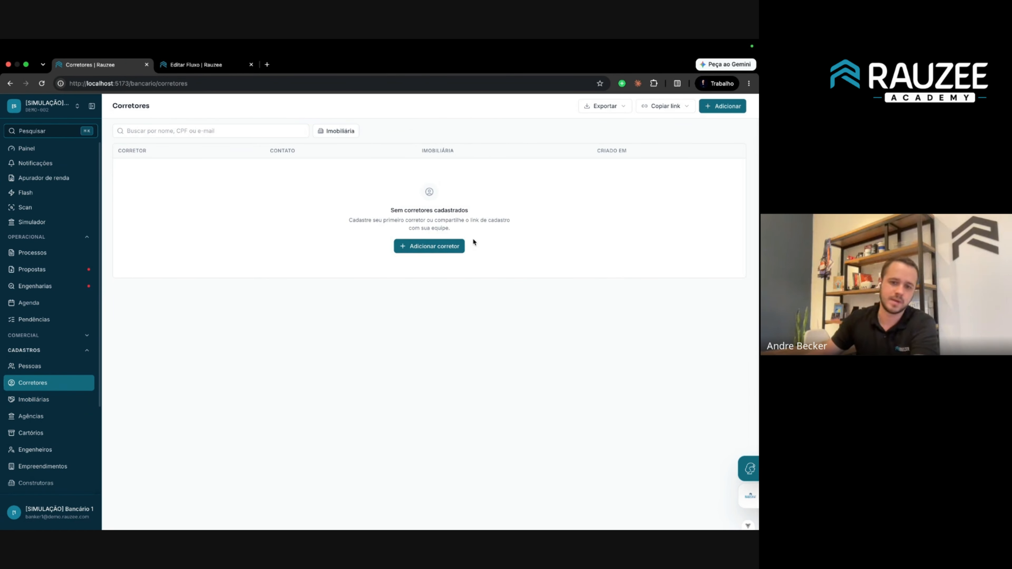
click(60, 106)
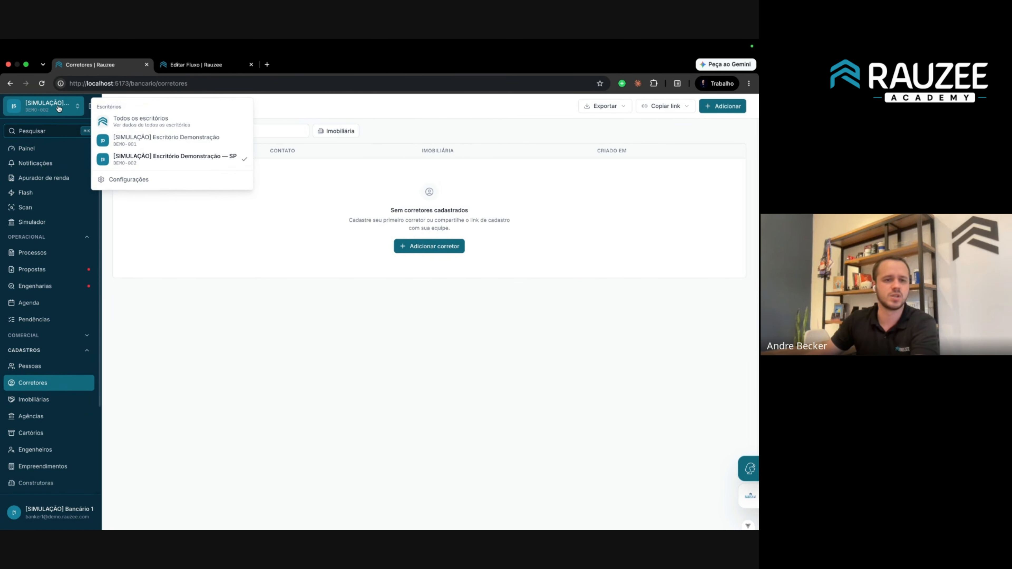
click(161, 142)
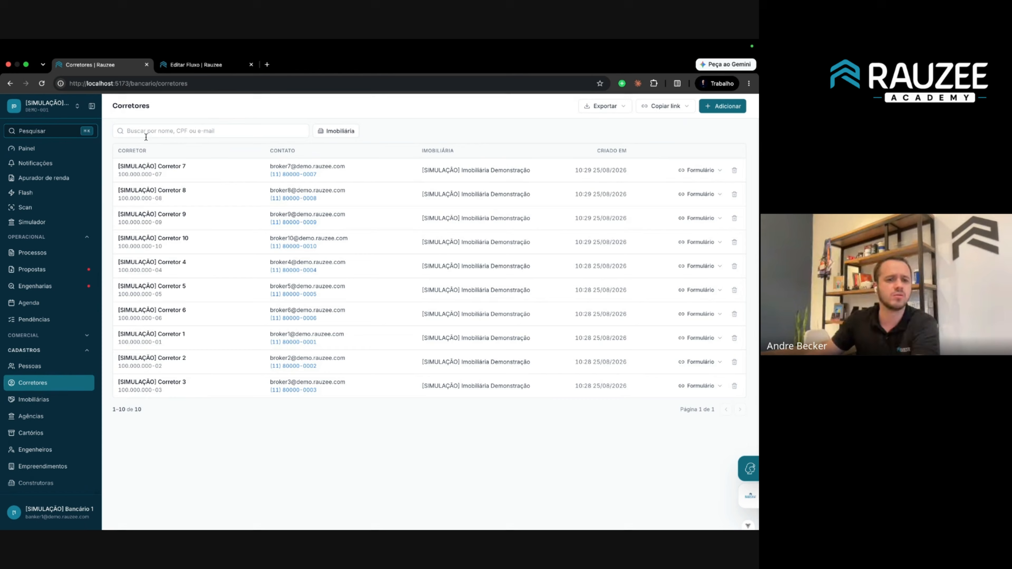
click(49, 395)
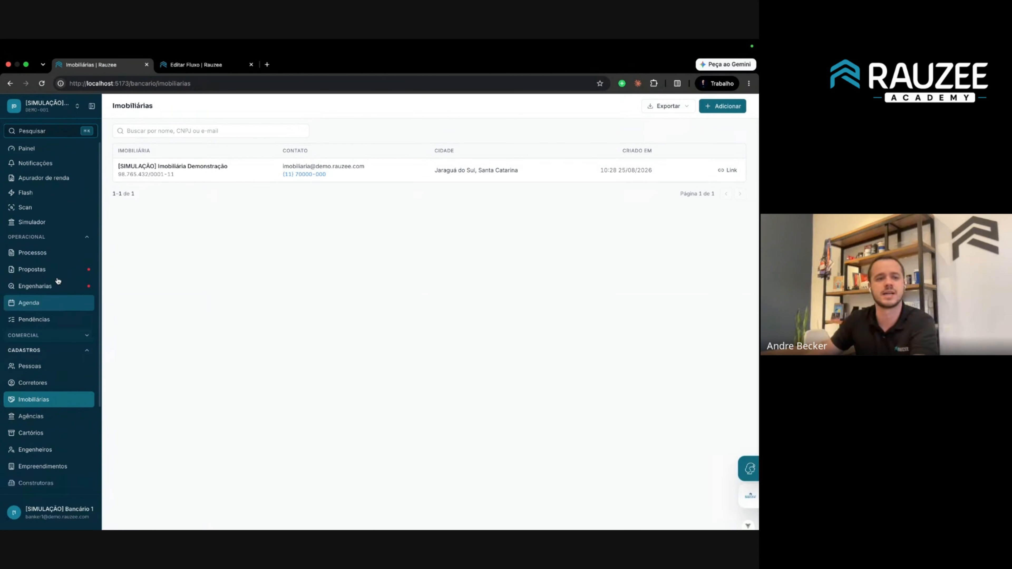
click(42, 253)
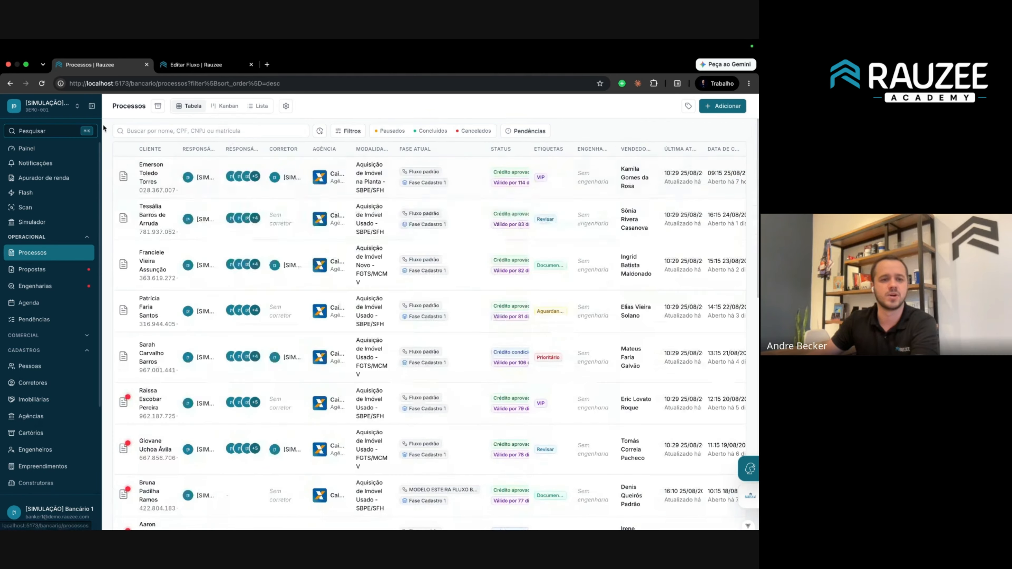
Open a process from the first column of the Kanban board.
click(77, 106)
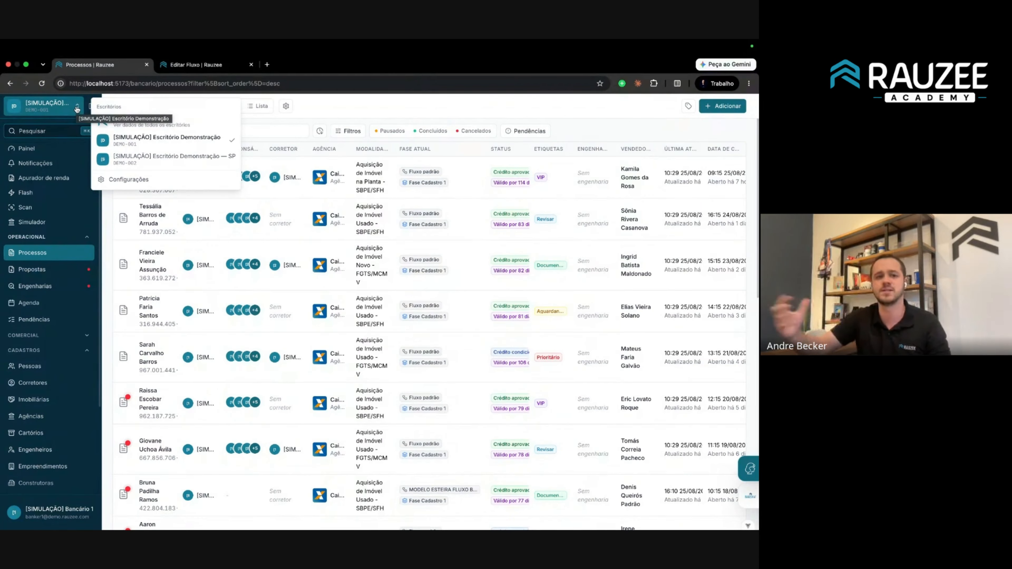
click(311, 149)
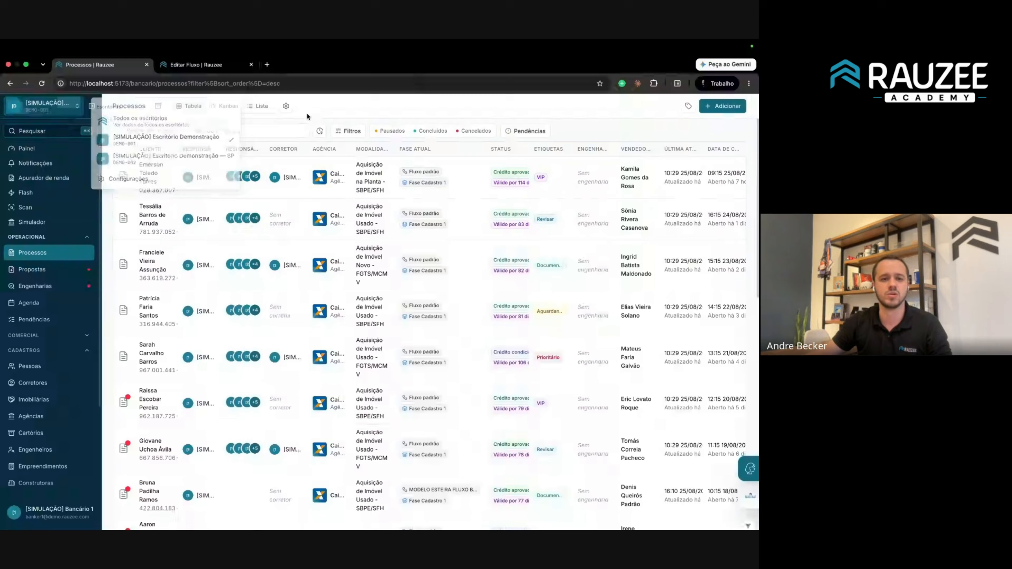
click(224, 106)
click(211, 186)
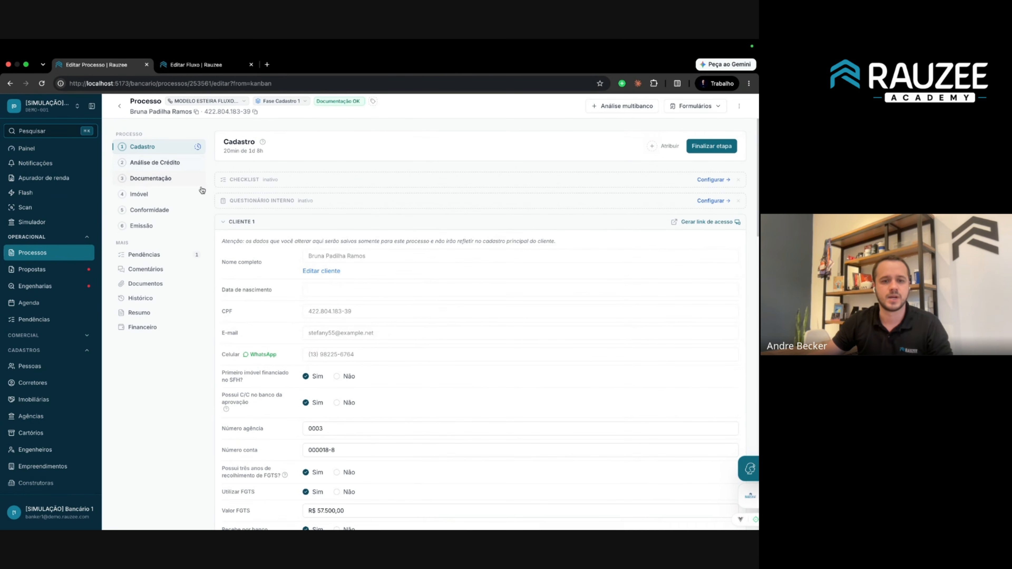
Set Imobiliária Demonstração and Corretor 1 in the Corretores section and save.
click(225, 224)
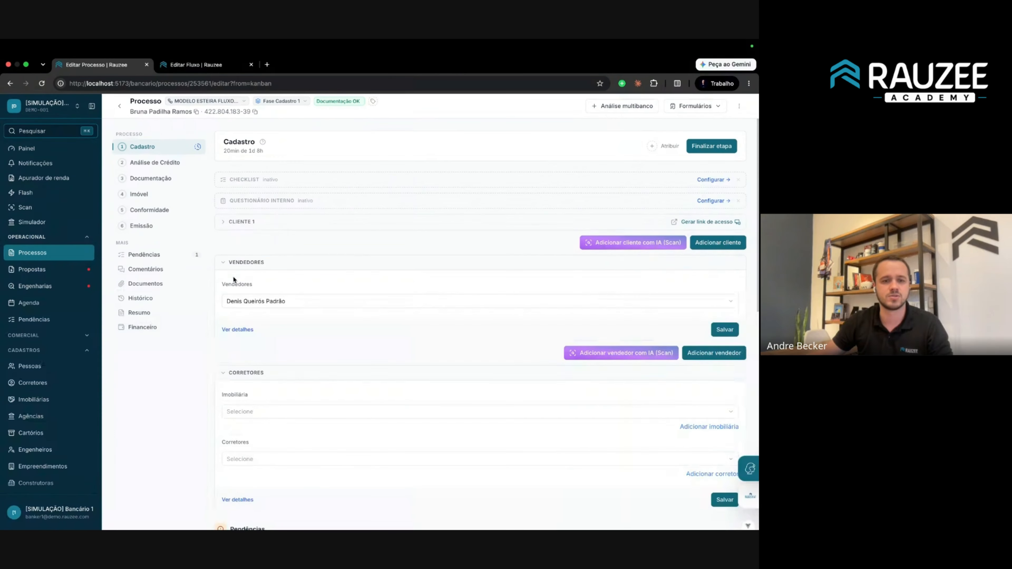
scroll(247, 359, down, 1)
click(252, 403)
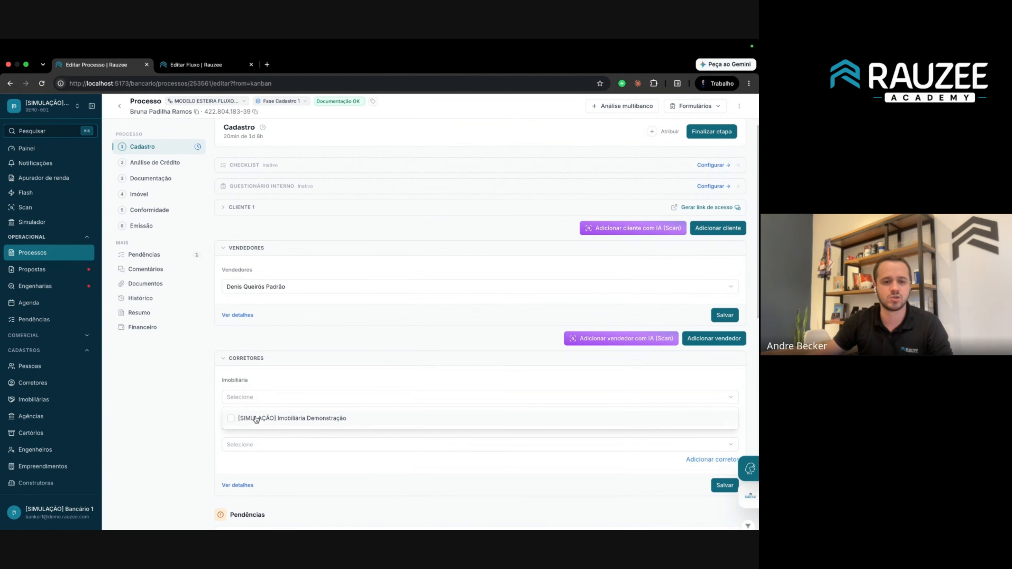
click(257, 419)
click(252, 445)
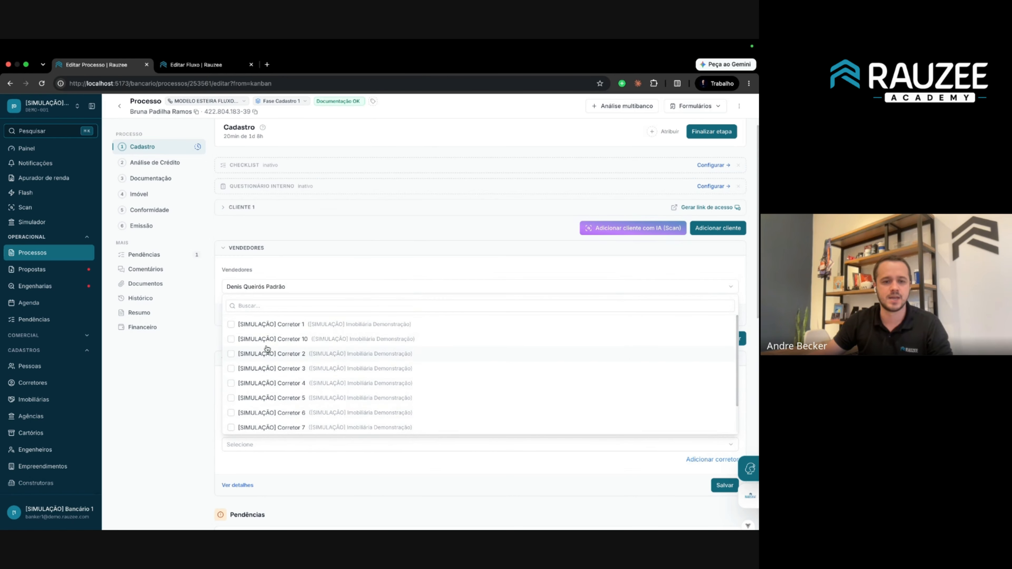
click(276, 331)
click(177, 341)
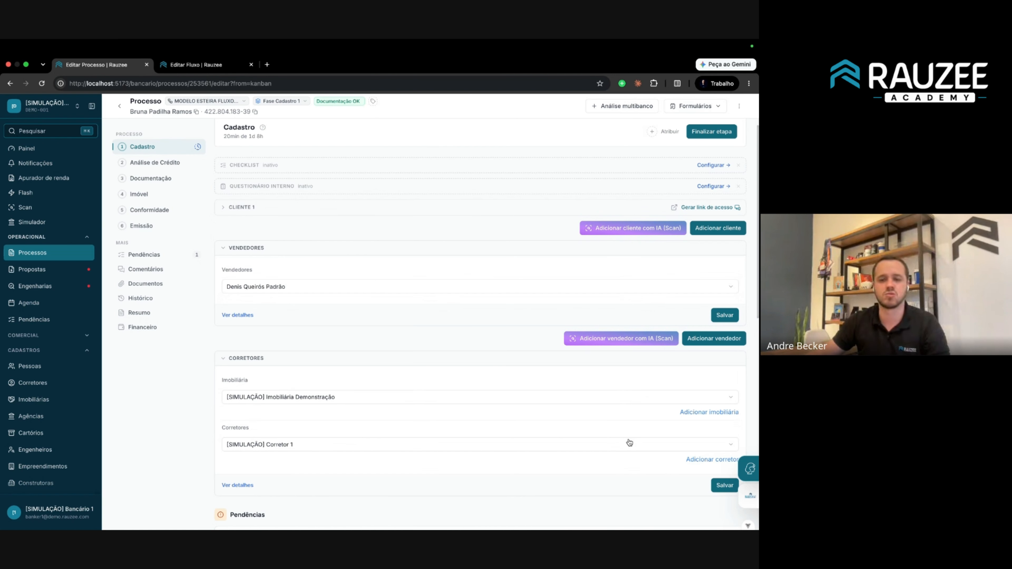
click(723, 485)
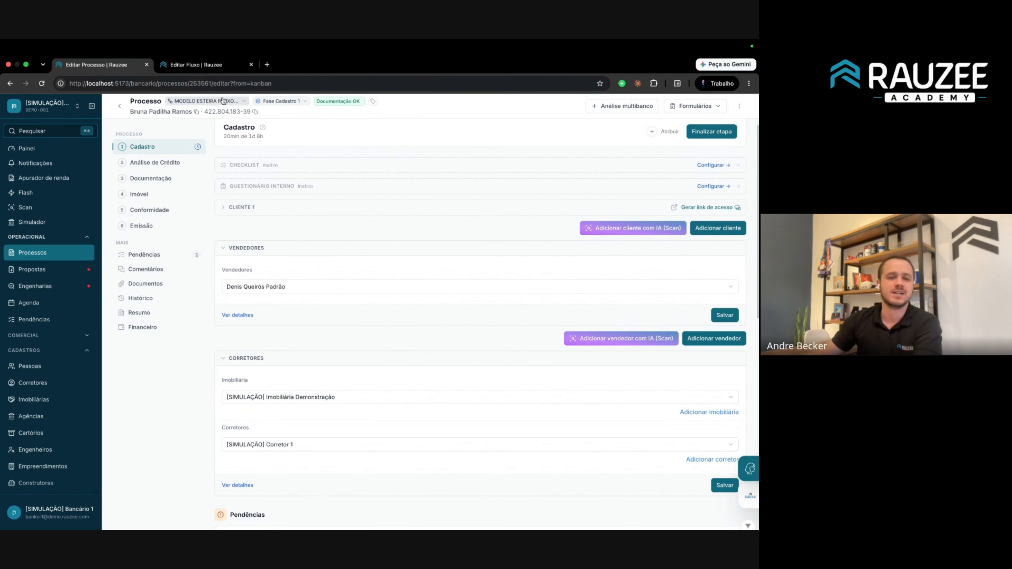
Make Escritório Demonstração — SP the active office and open the Processos board.
click(44, 106)
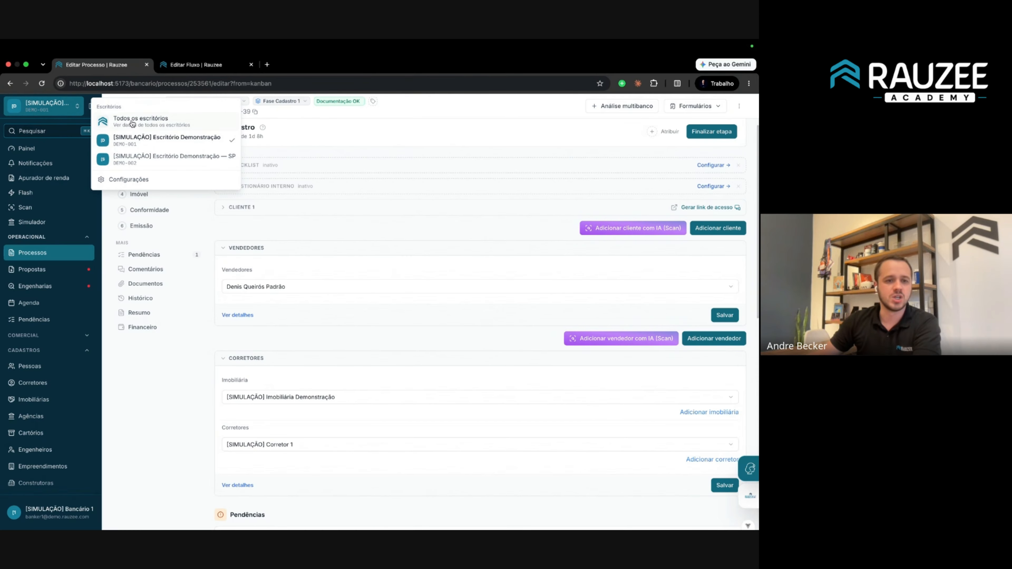
click(163, 162)
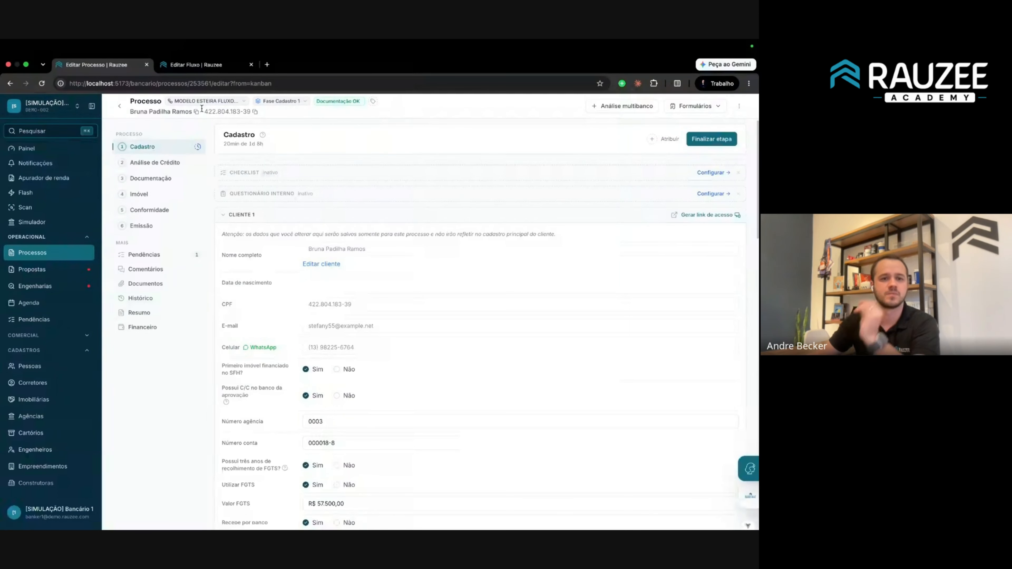
click(206, 100)
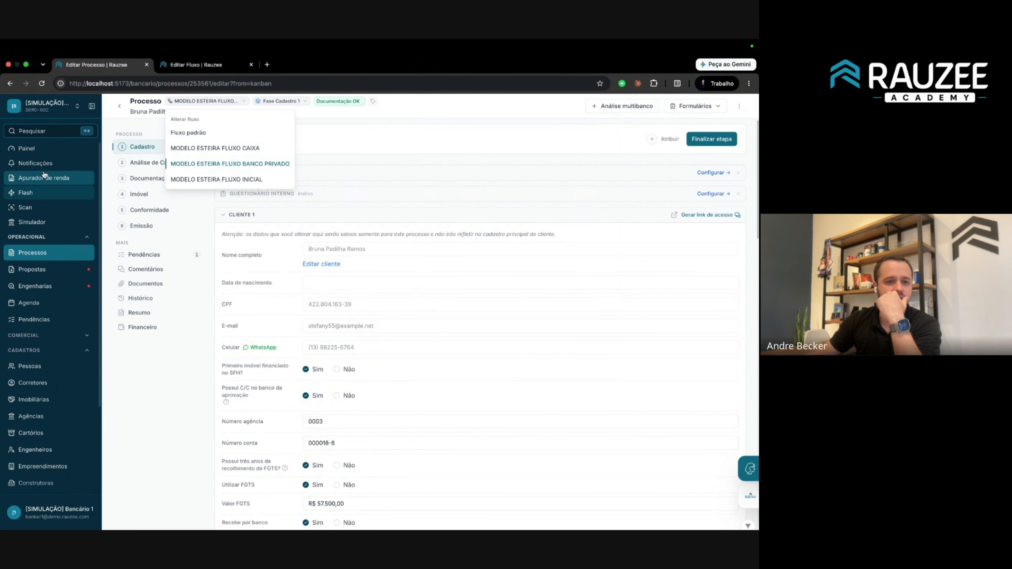
click(37, 258)
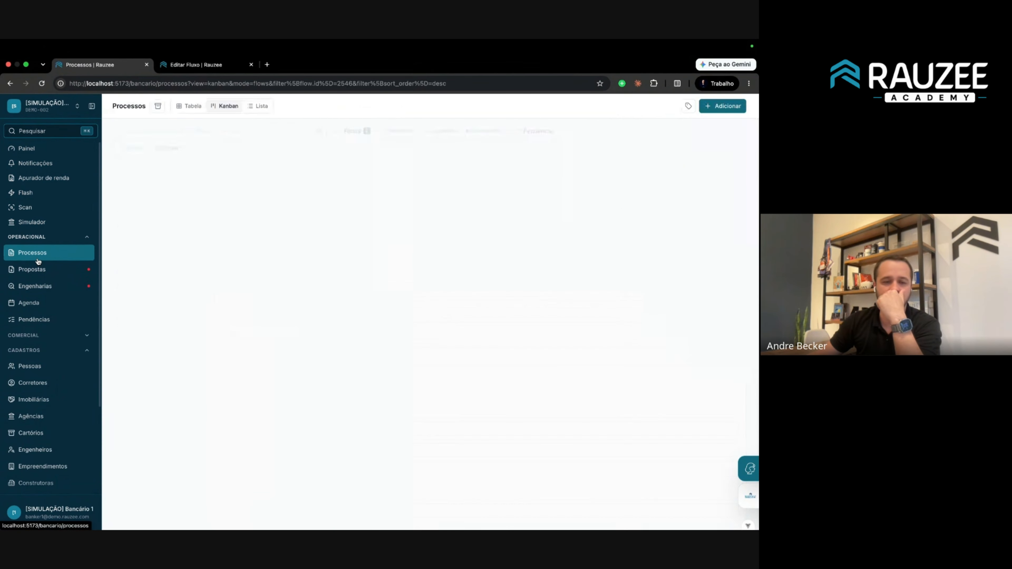
click(207, 65)
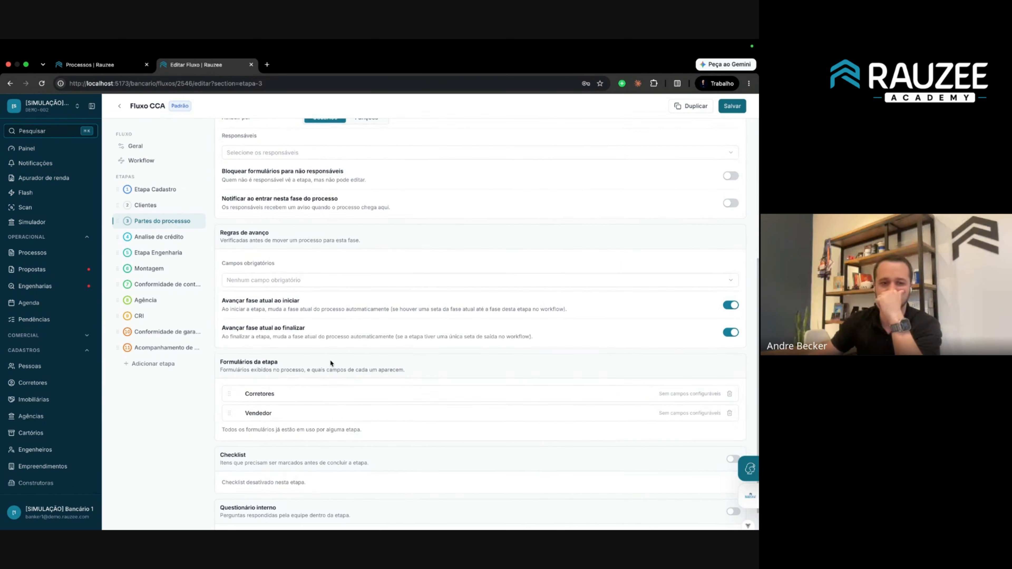
scroll(334, 359, down, 1)
click(177, 190)
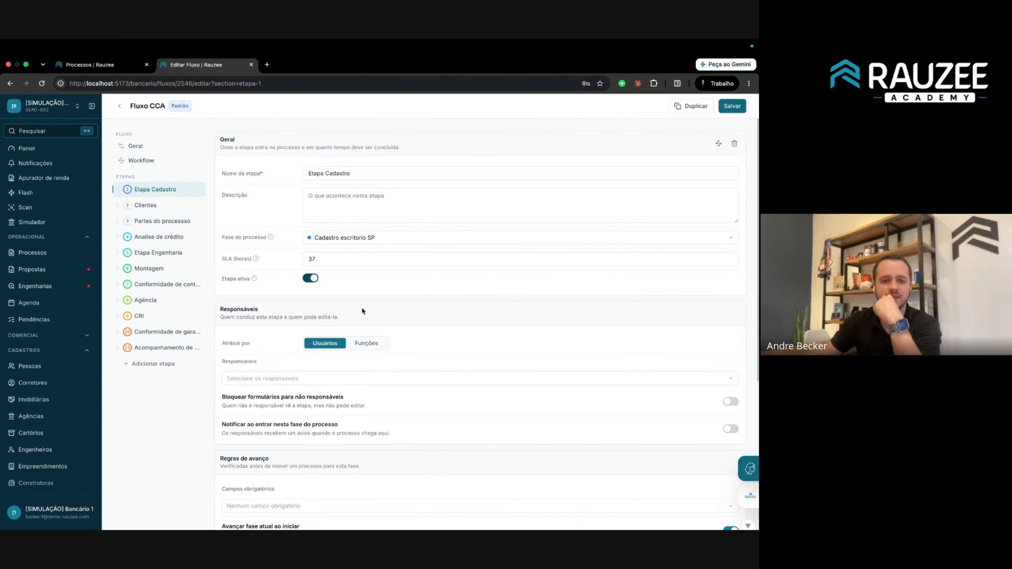
scroll(346, 289, down, 3)
scroll(346, 290, down, 4)
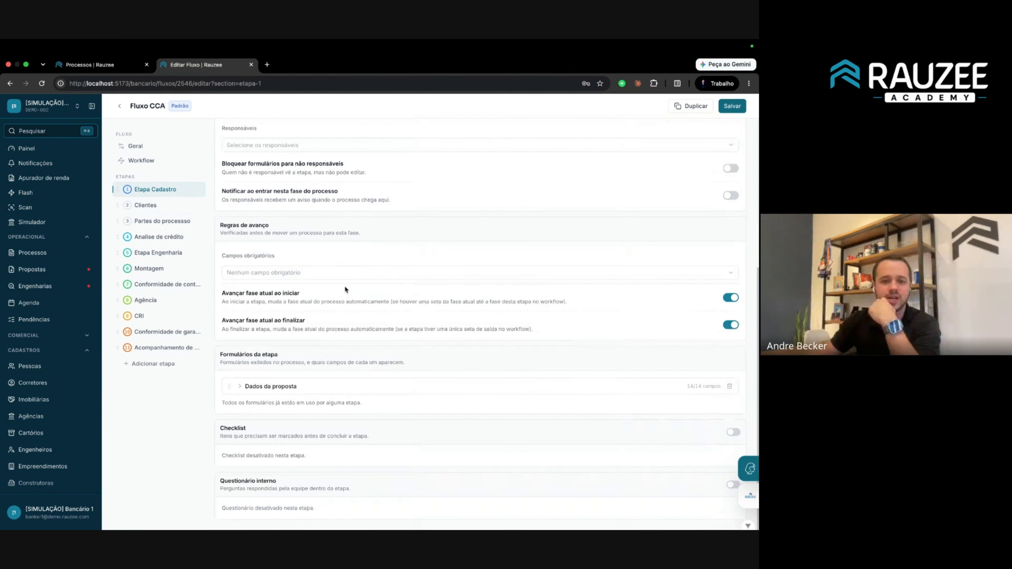
click(239, 387)
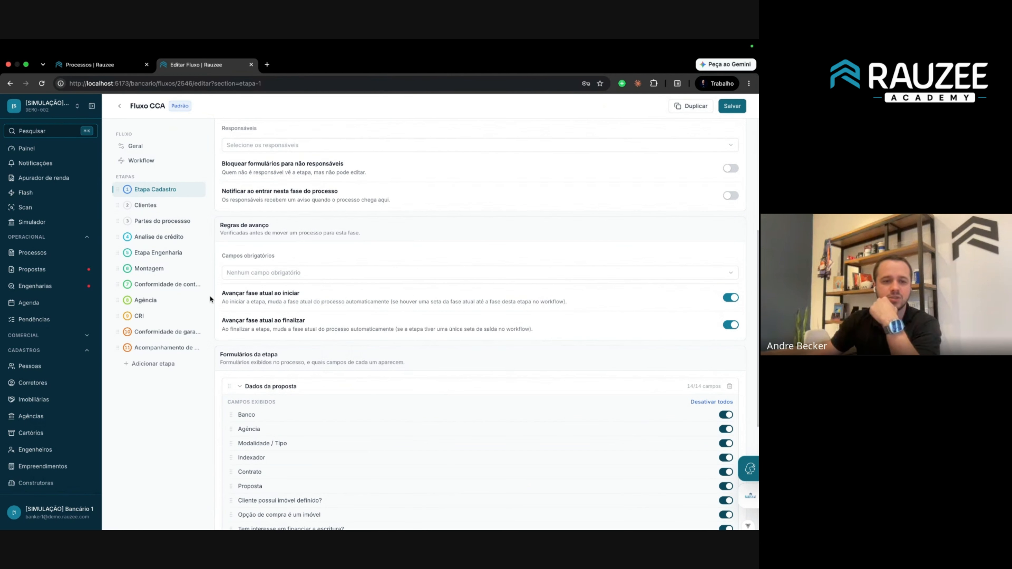
scroll(264, 306, down, 2)
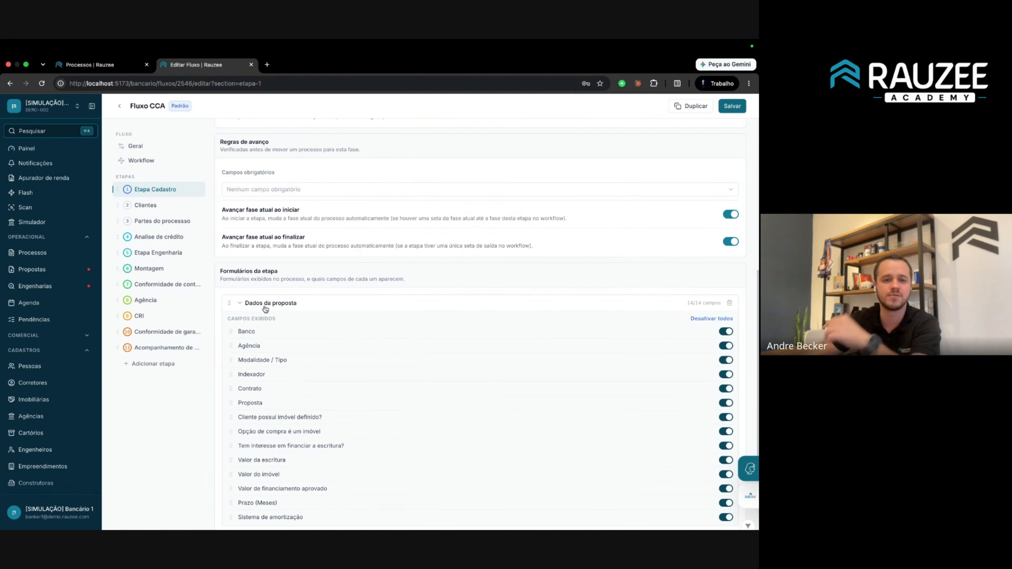
click(161, 209)
scroll(318, 338, down, 5)
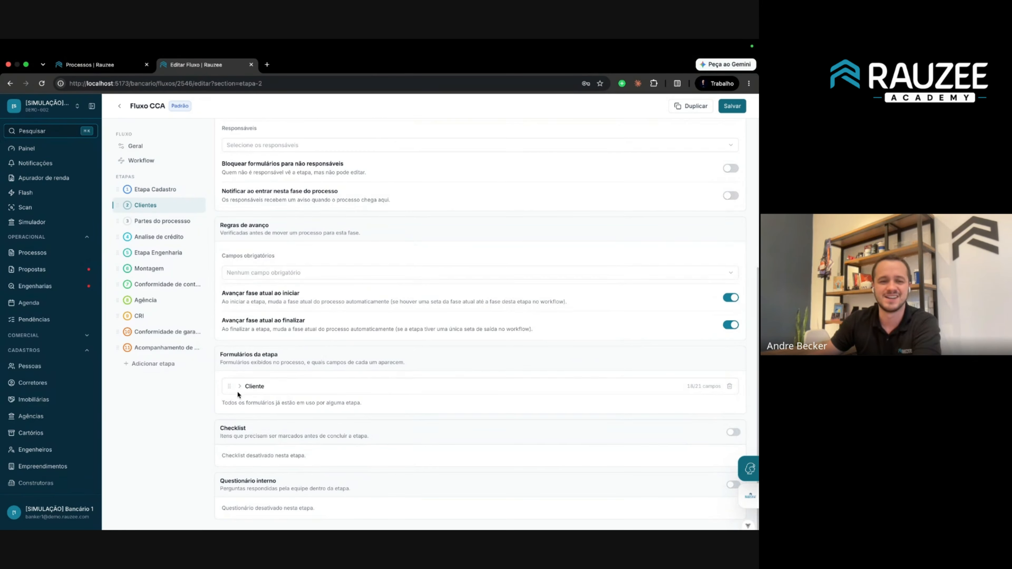
click(239, 390)
scroll(255, 232, down, 7)
scroll(255, 233, up, 1)
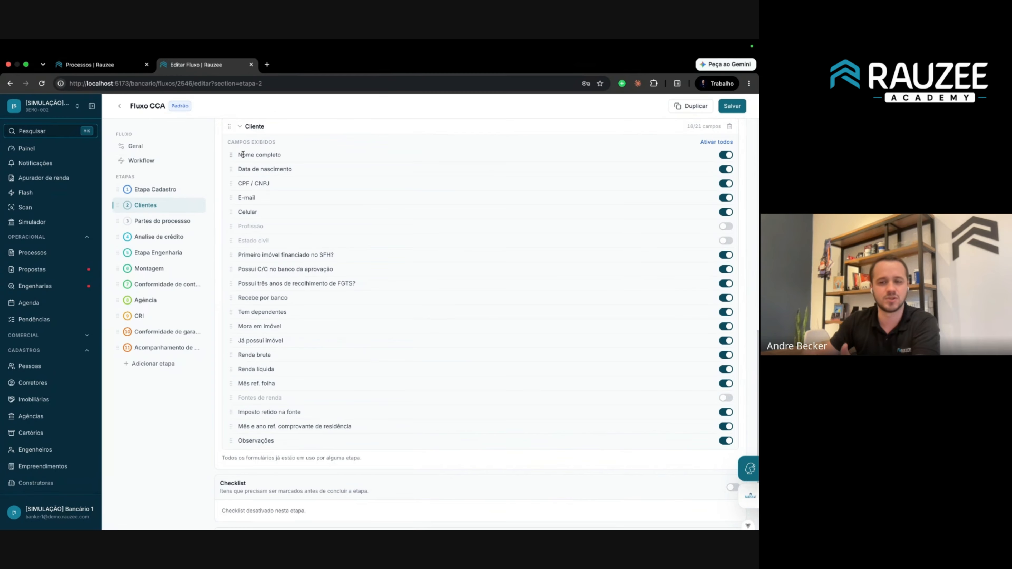
click(99, 64)
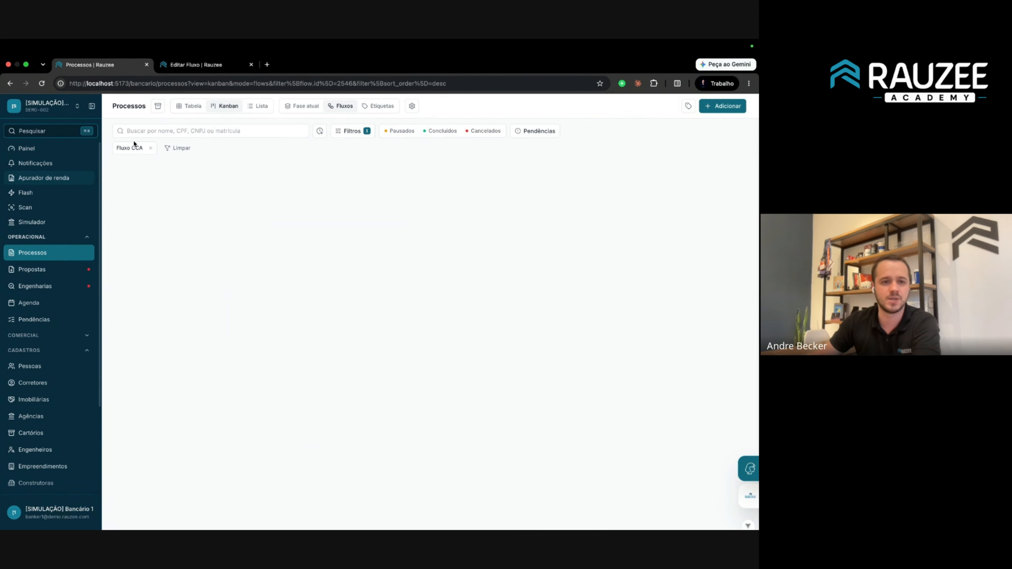
Clear the Fluxo CCA filter, reload Processos and open the first process in the table.
click(151, 148)
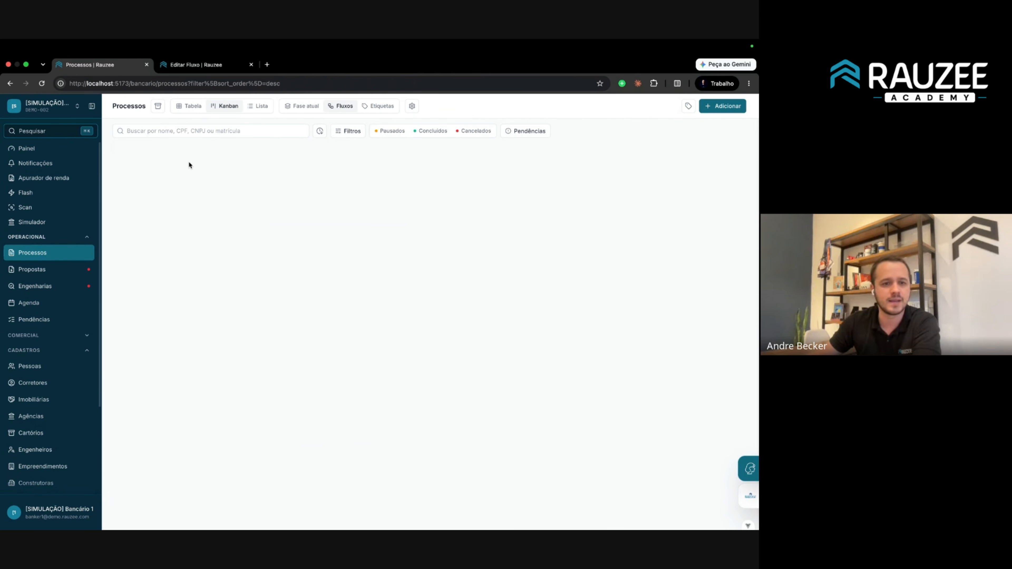
click(40, 149)
click(35, 256)
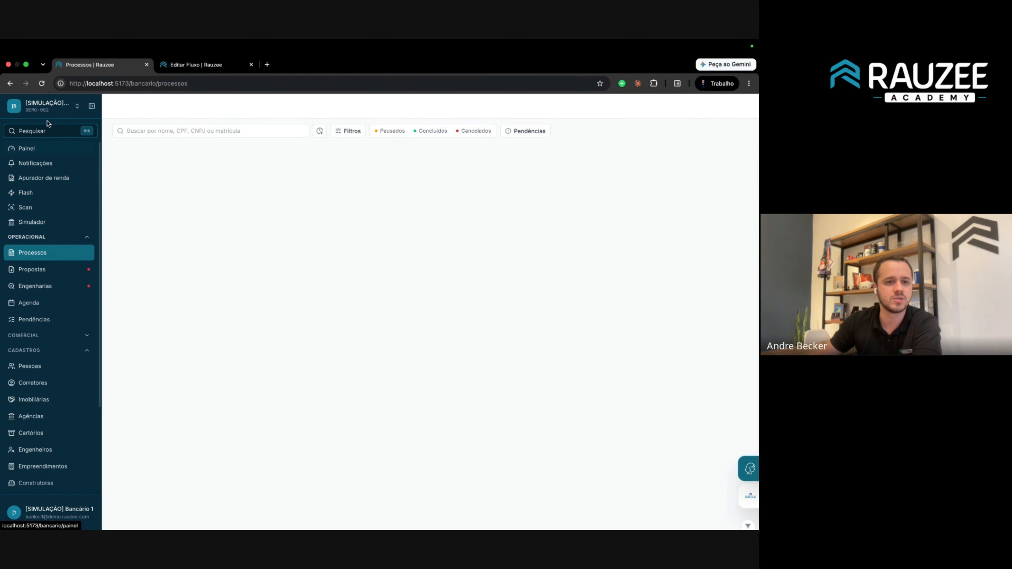
click(42, 84)
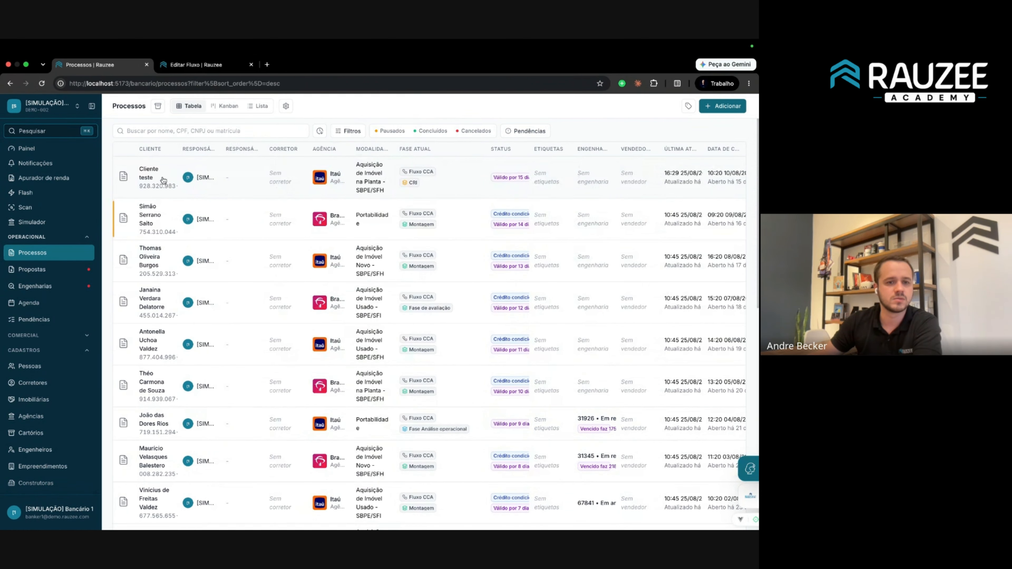
click(163, 180)
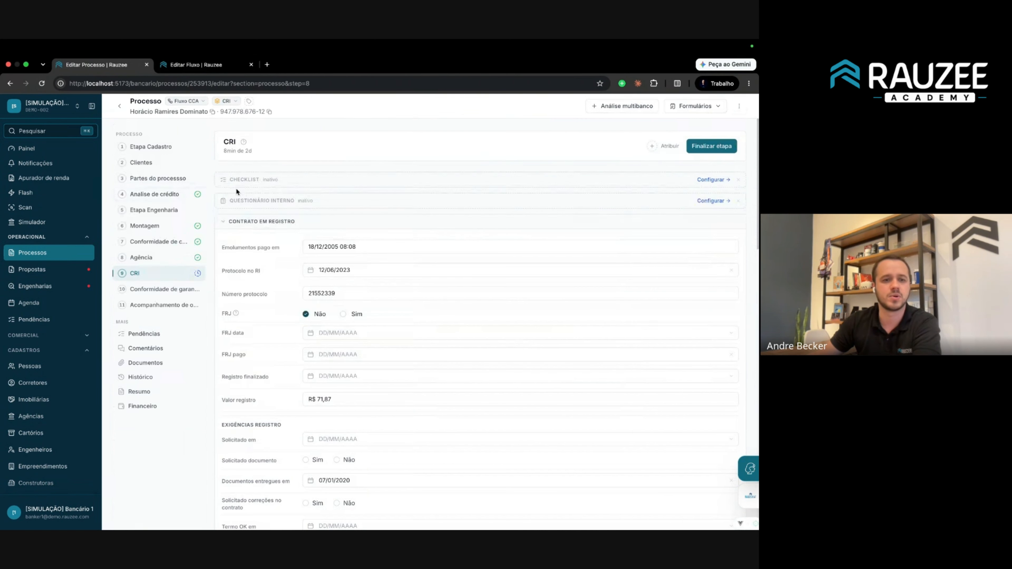
Open its Clientes step, inspect the SFH question, and bring up the Alterar fluxo options.
click(156, 163)
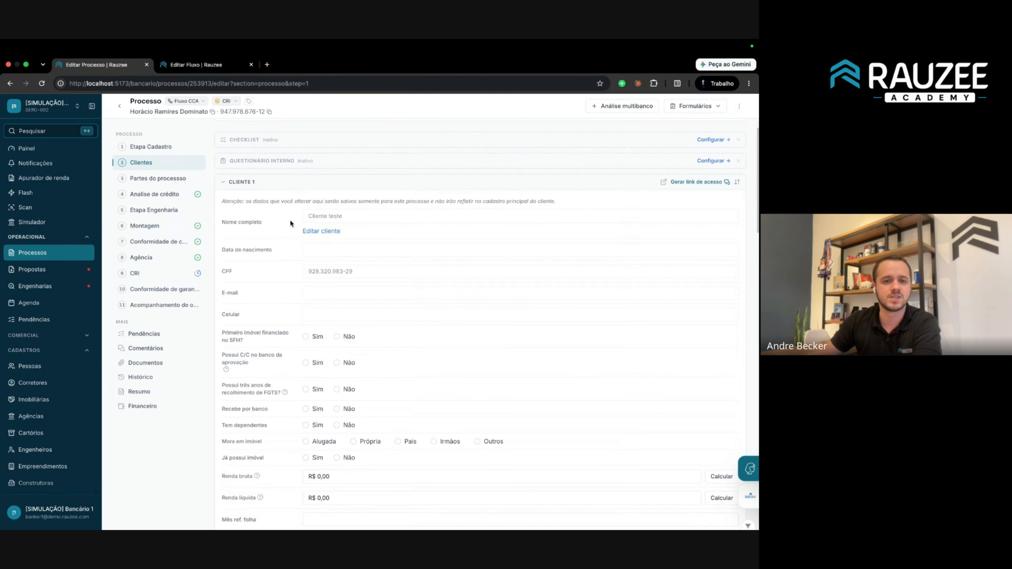
drag(218, 201, 479, 442)
click(456, 317)
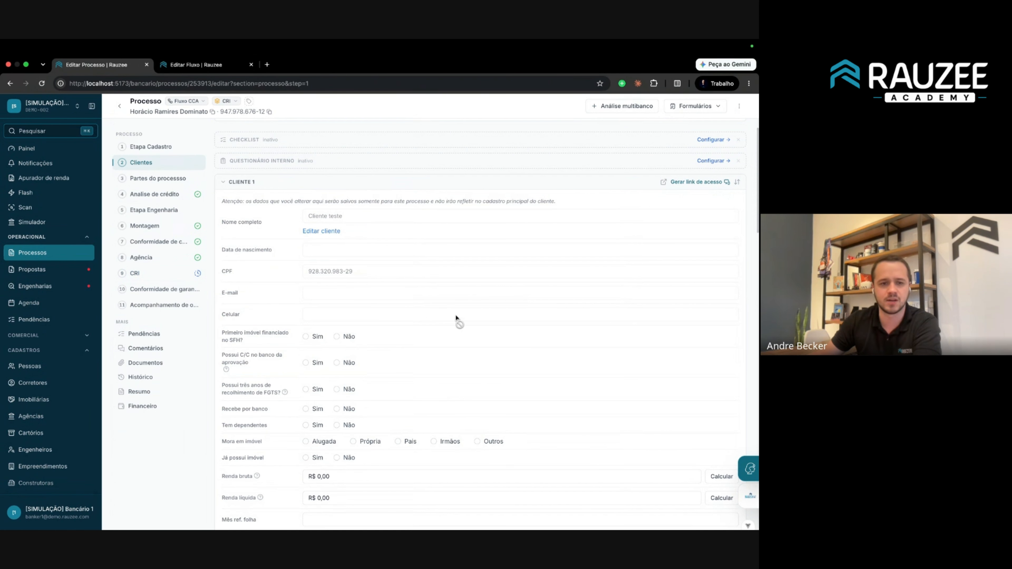
drag(213, 333, 257, 340)
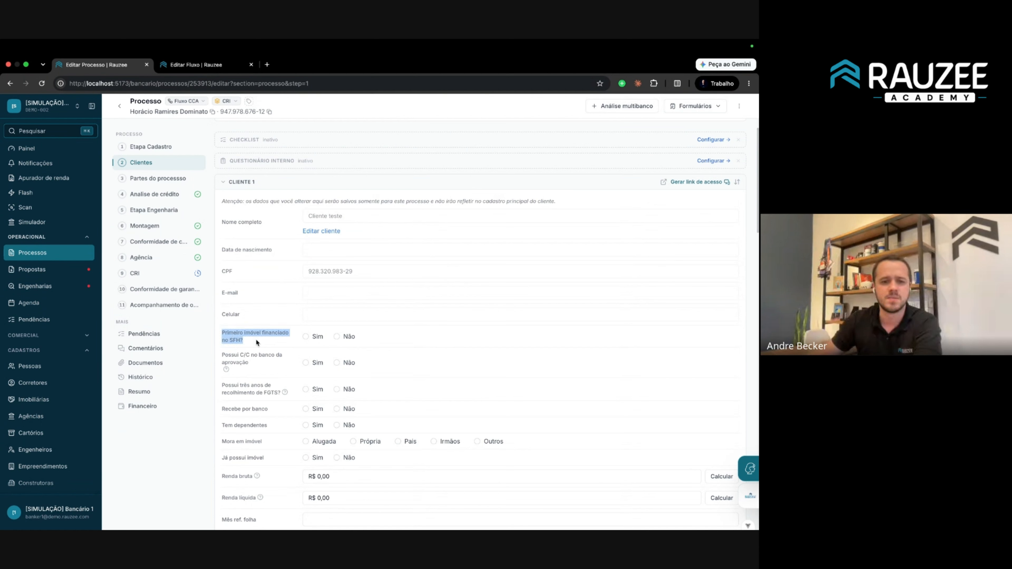
triple_click(271, 338)
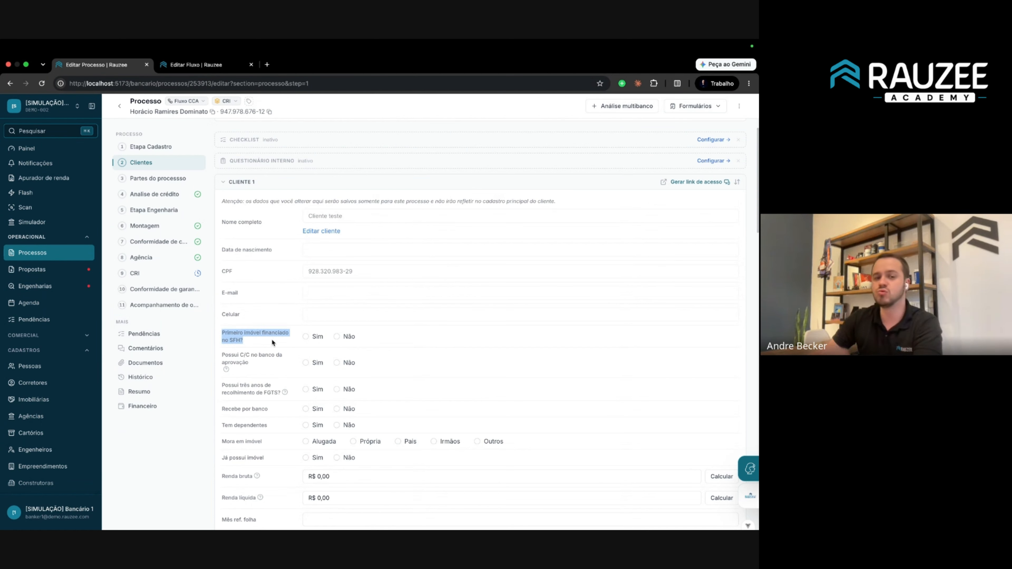
click(272, 338)
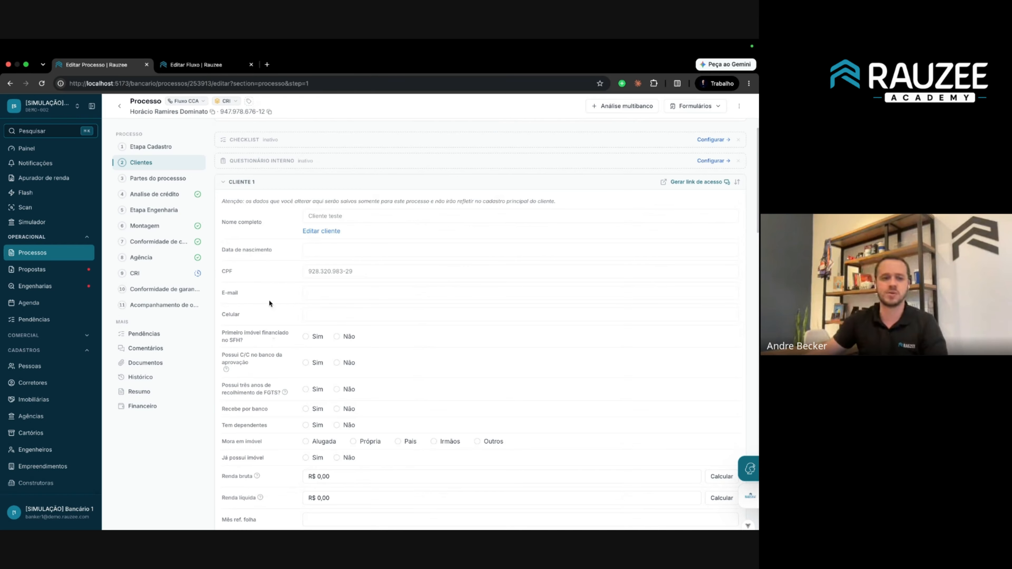
click(199, 104)
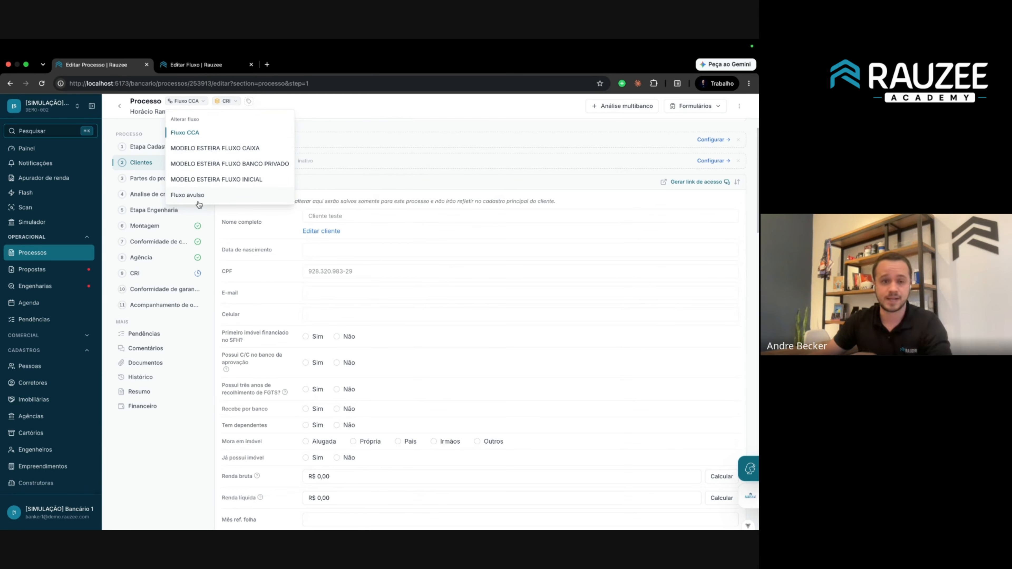
Move the process to Fluxo avulso and open its Cadastro step.
click(188, 194)
click(440, 378)
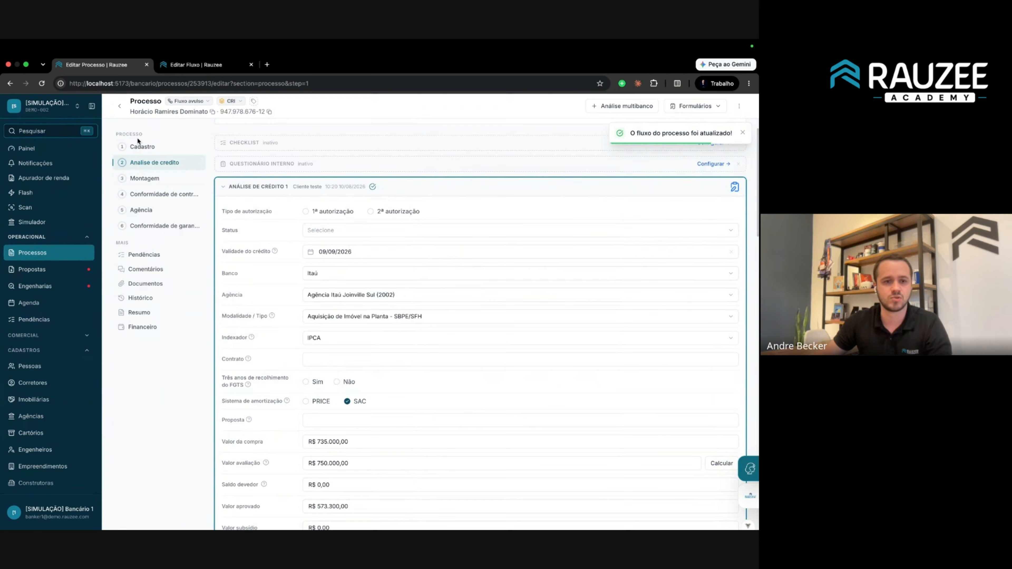
click(139, 145)
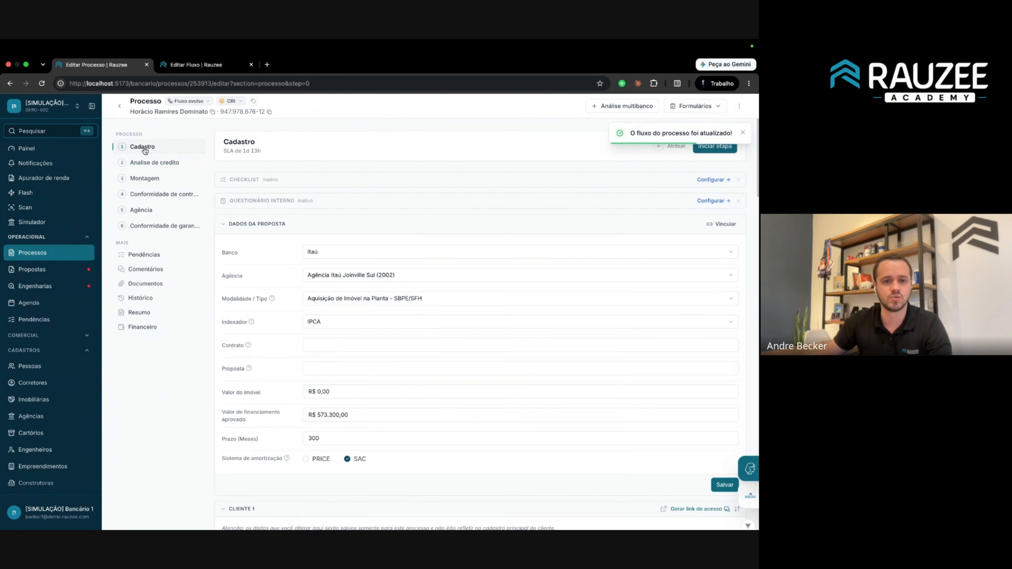
Review the client field labels on the Cadastro step, then return to the Fluxo CCA editor.
click(227, 225)
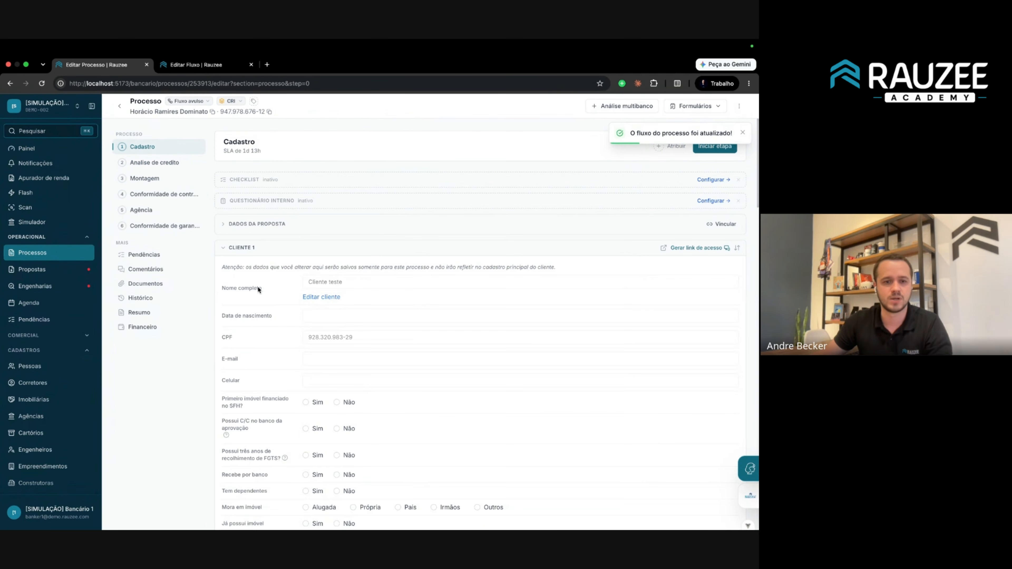
scroll(259, 290, down, 2)
drag(268, 232, 364, 364)
click(282, 190)
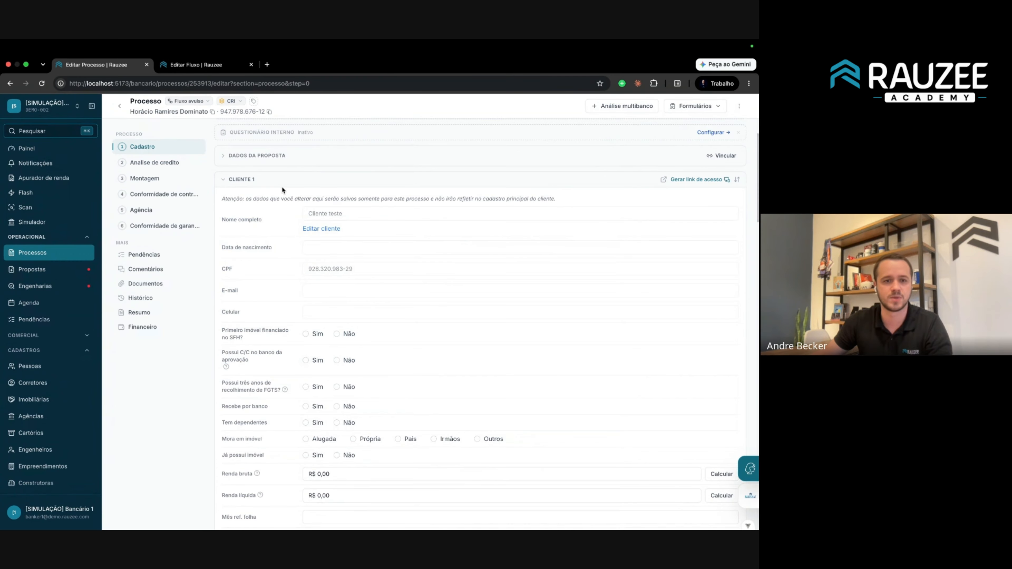
click(195, 65)
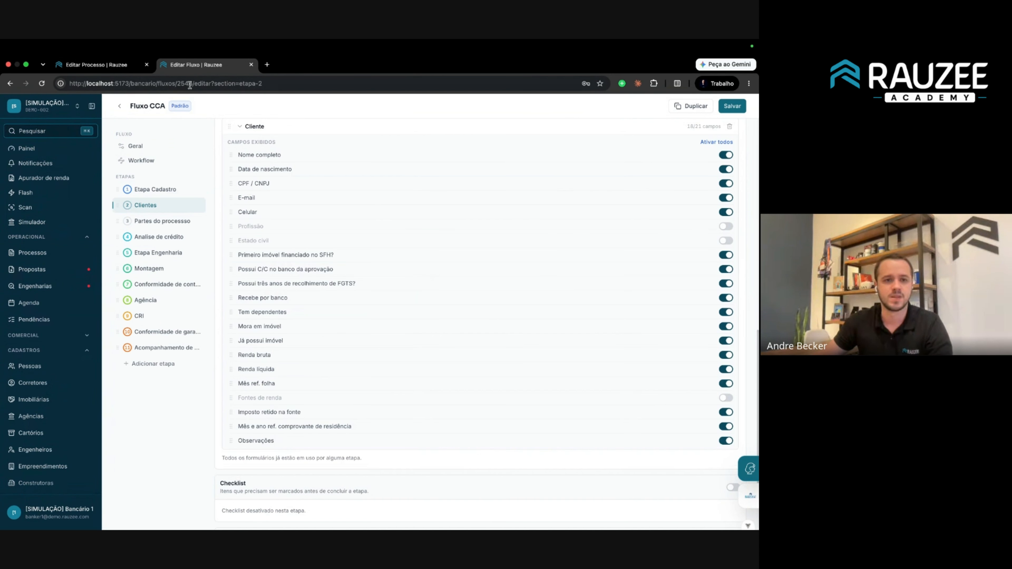
Open Fluxo avulso's Cadastro stage settings and expand the Cliente form's field list.
click(122, 106)
click(195, 255)
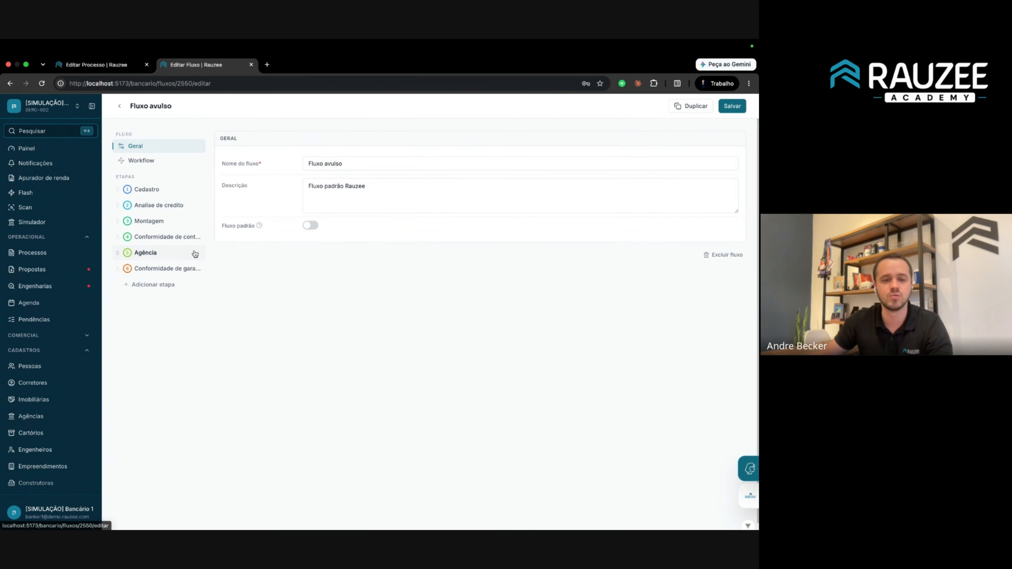
click(148, 189)
scroll(287, 307, down, 7)
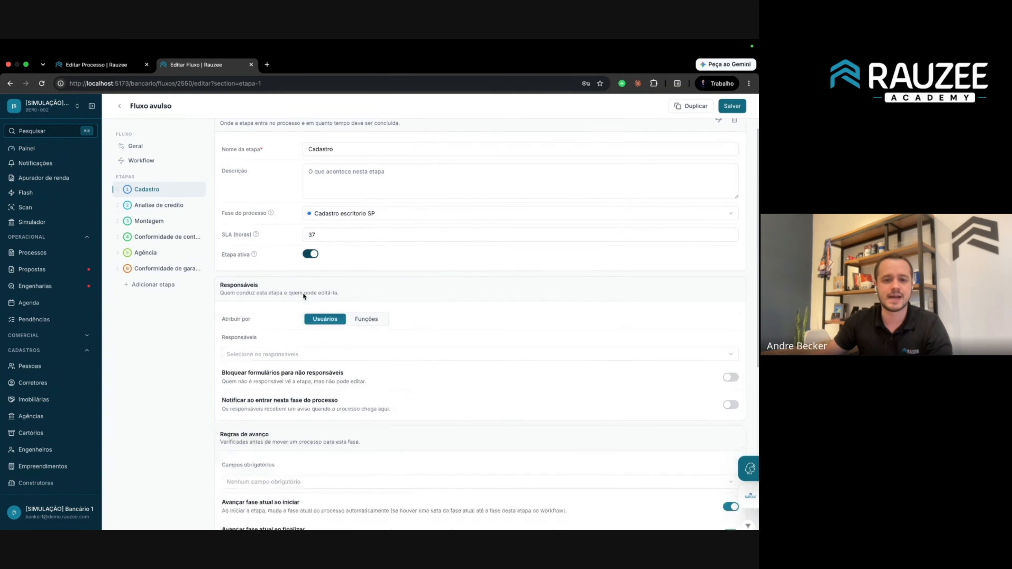
click(241, 377)
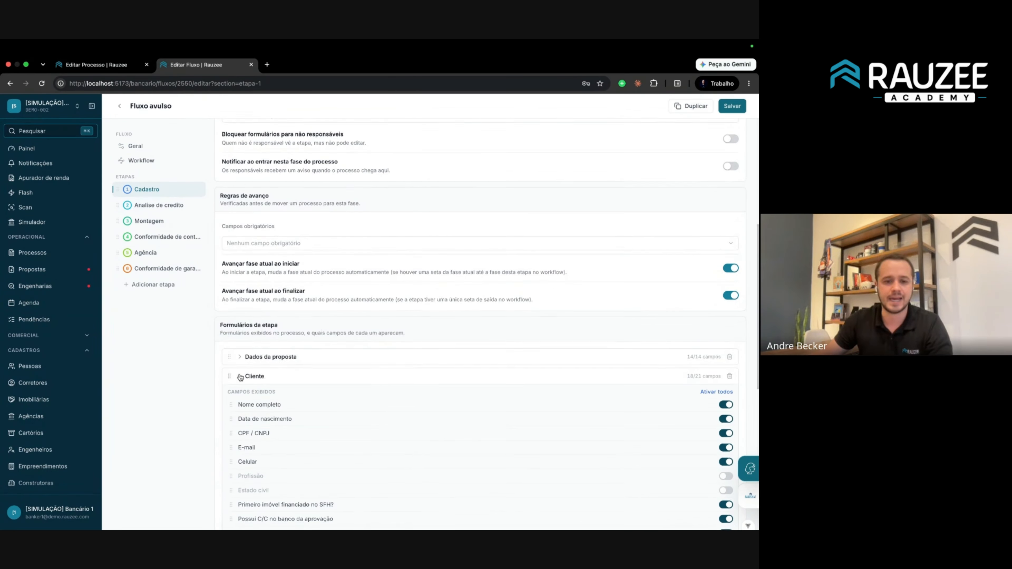
scroll(279, 359, down, 2)
drag(242, 324, 456, 421)
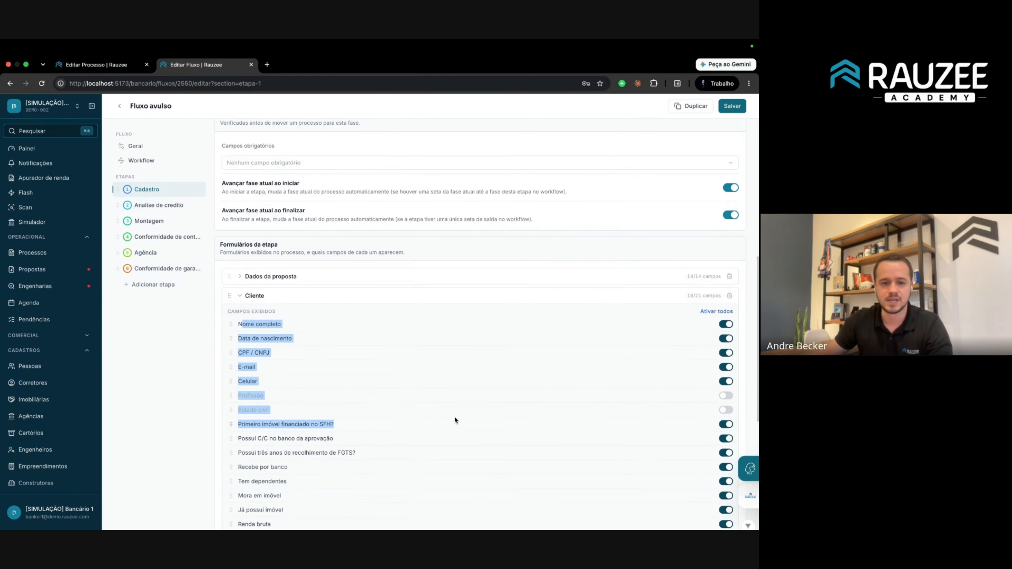
click(446, 413)
scroll(470, 398, down, 1)
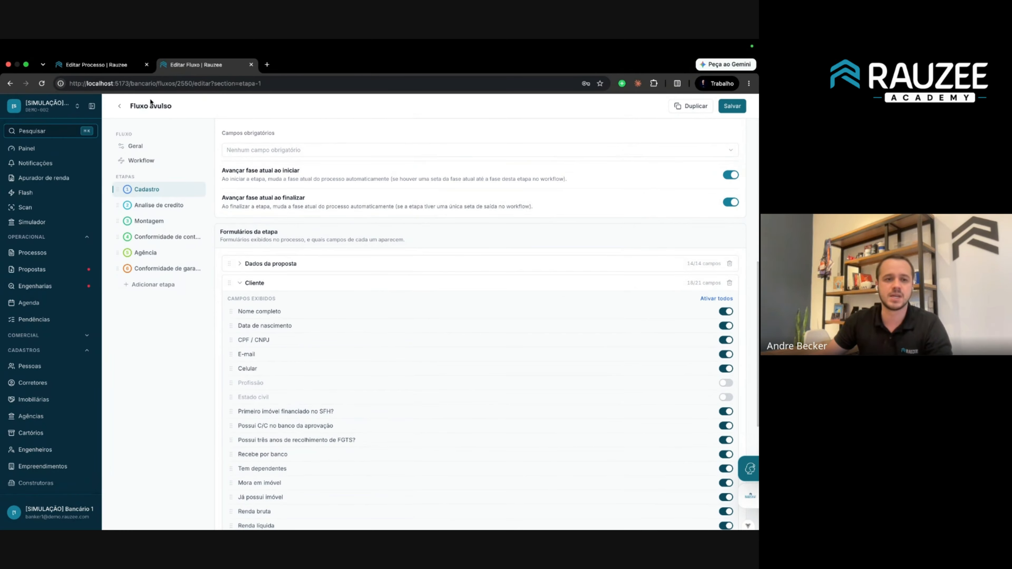
Compare against the client questions shown on the process's Cadastro form.
click(107, 65)
scroll(239, 279, down, 1)
drag(222, 273, 480, 408)
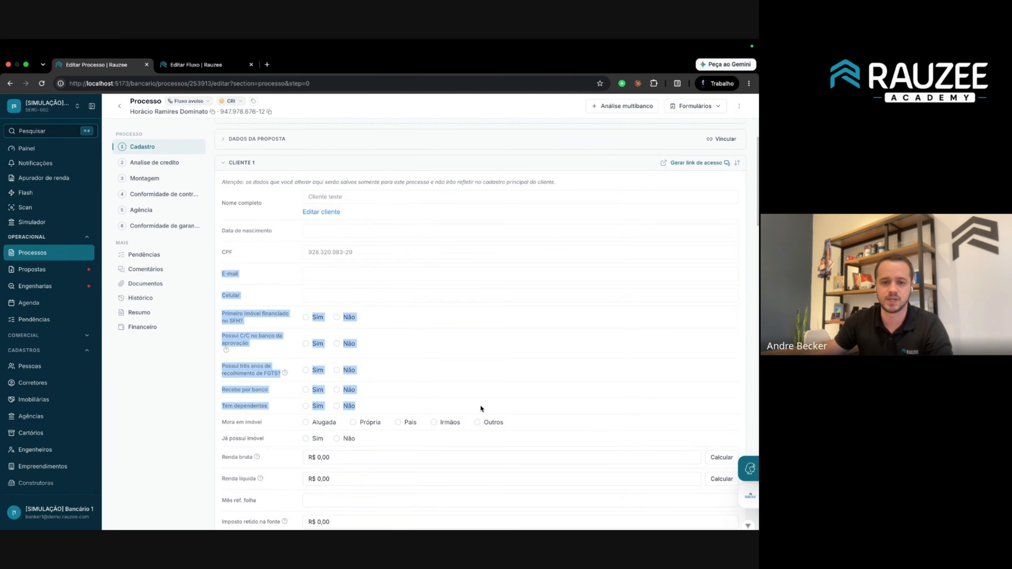
Turn on the Profissão field in Fluxo avulso's Cliente form and save the flow.
click(204, 63)
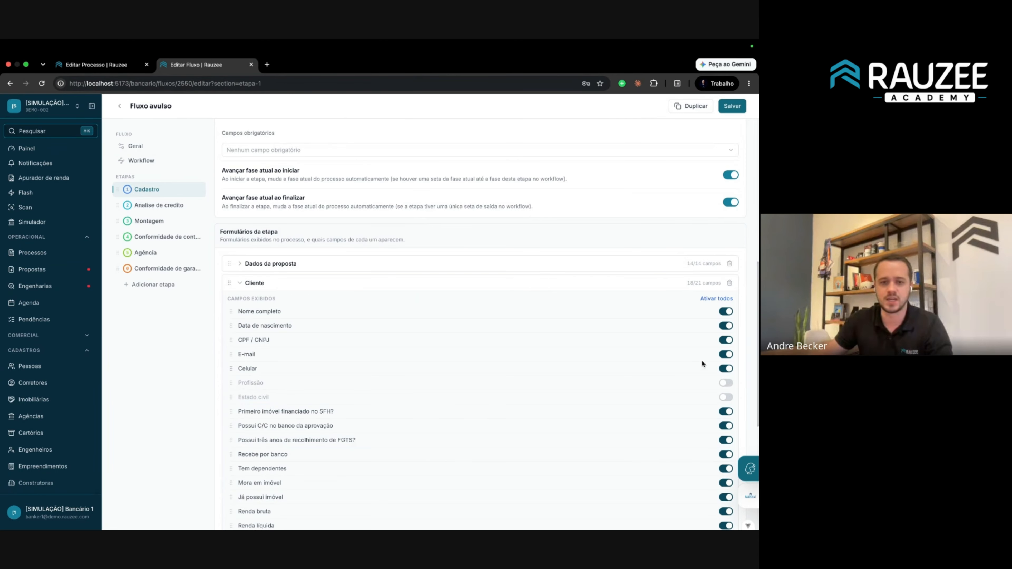
scroll(351, 339, down, 3)
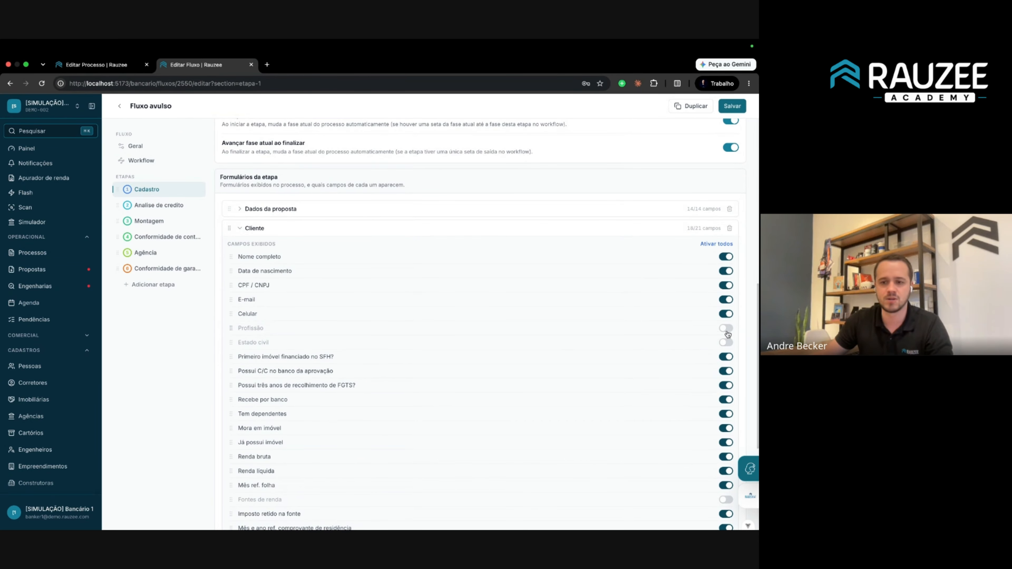
click(726, 328)
click(731, 106)
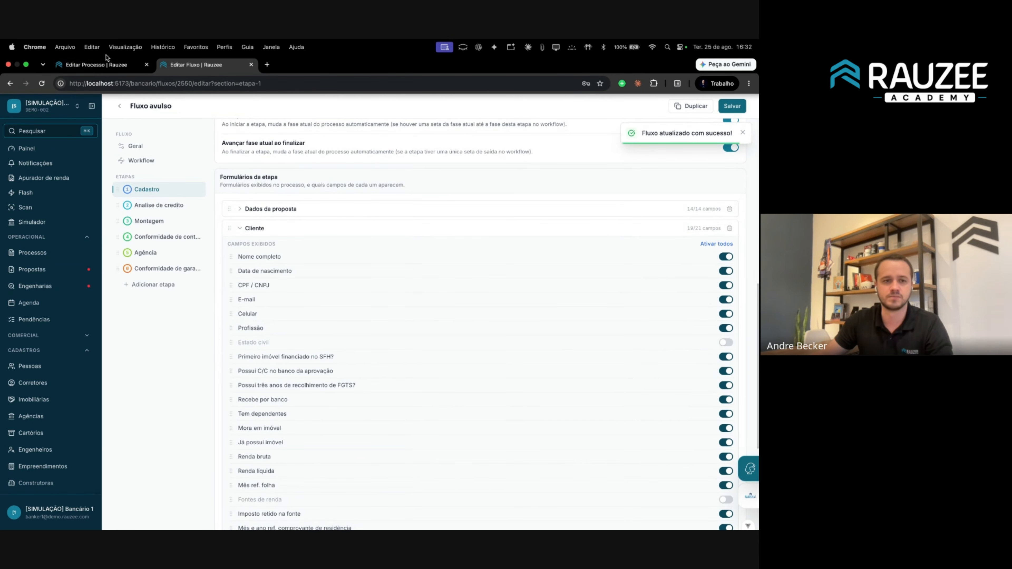
Reload the process page and collapse its proposal data section.
click(96, 64)
click(128, 85)
key(Return)
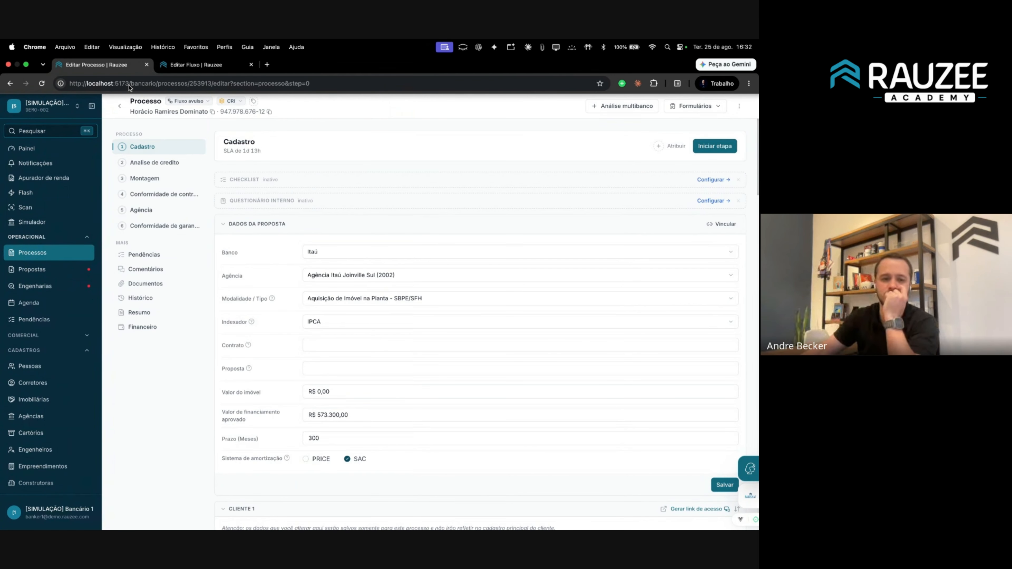
click(221, 226)
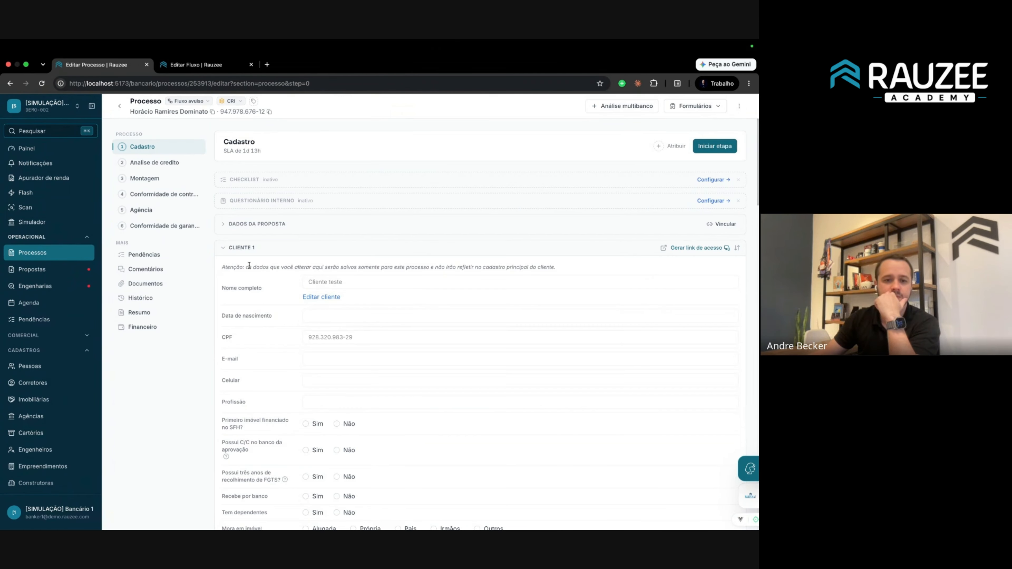
scroll(284, 284, down, 3)
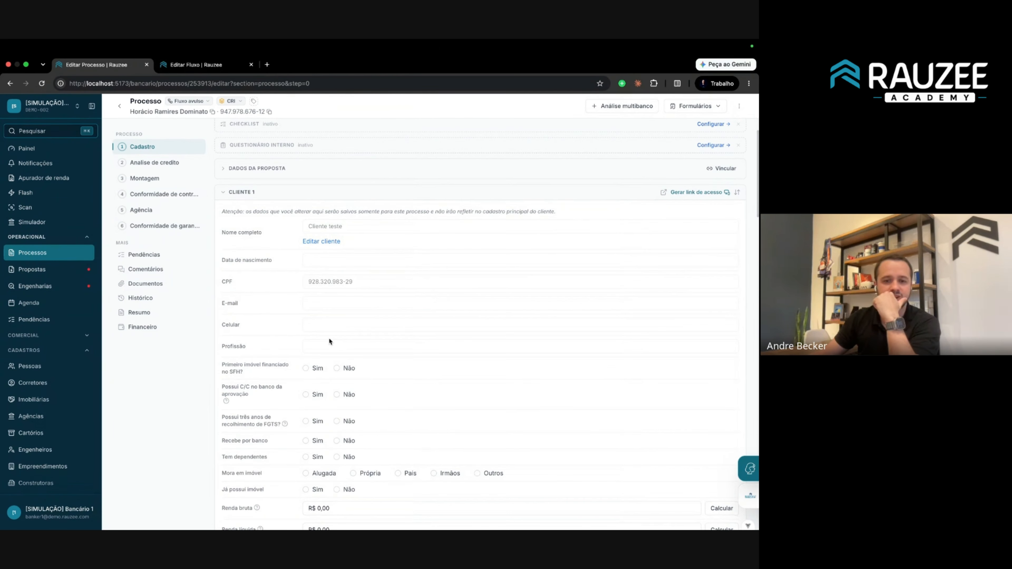
Set the client's Tipo de profissão to Formal and Profissão to Delegado de Polícia, and save.
click(320, 241)
scroll(503, 349, down, 4)
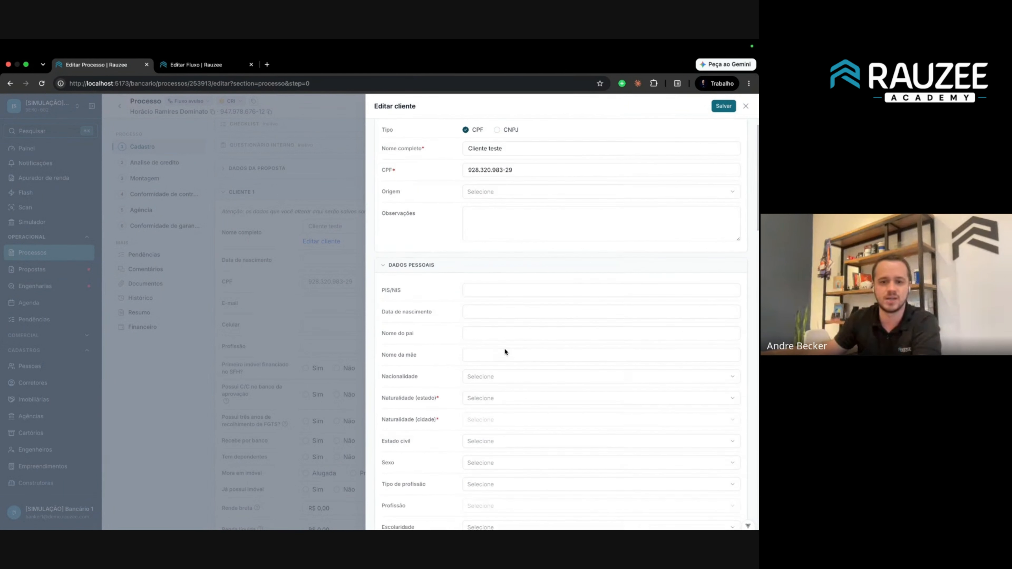
scroll(510, 346, down, 8)
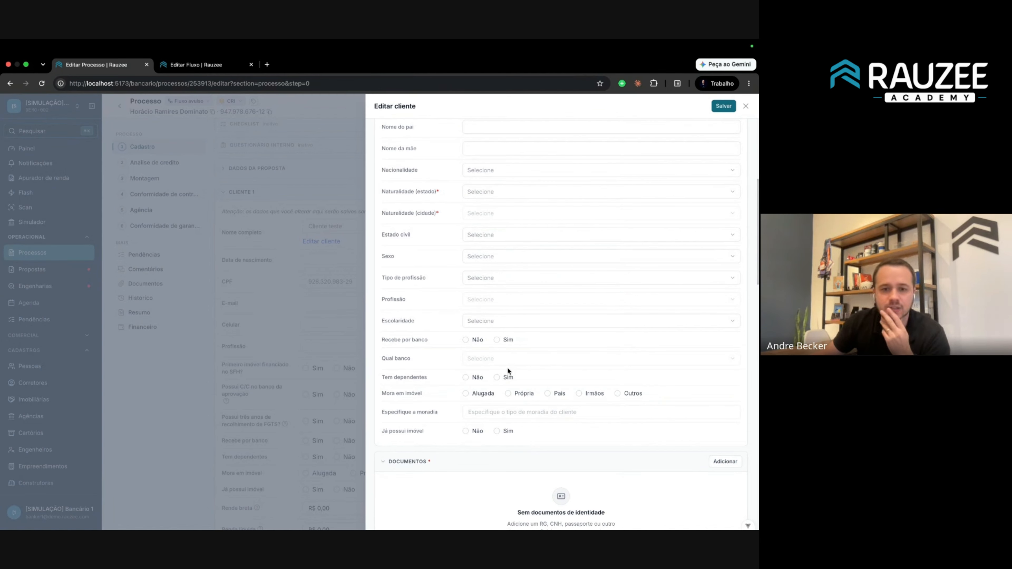
click(506, 285)
click(490, 299)
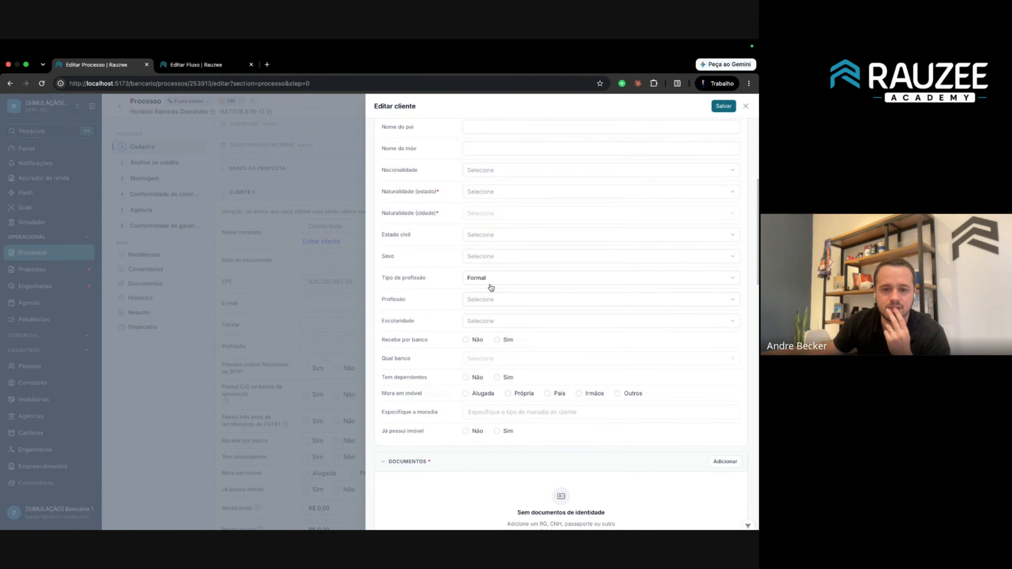
click(507, 303)
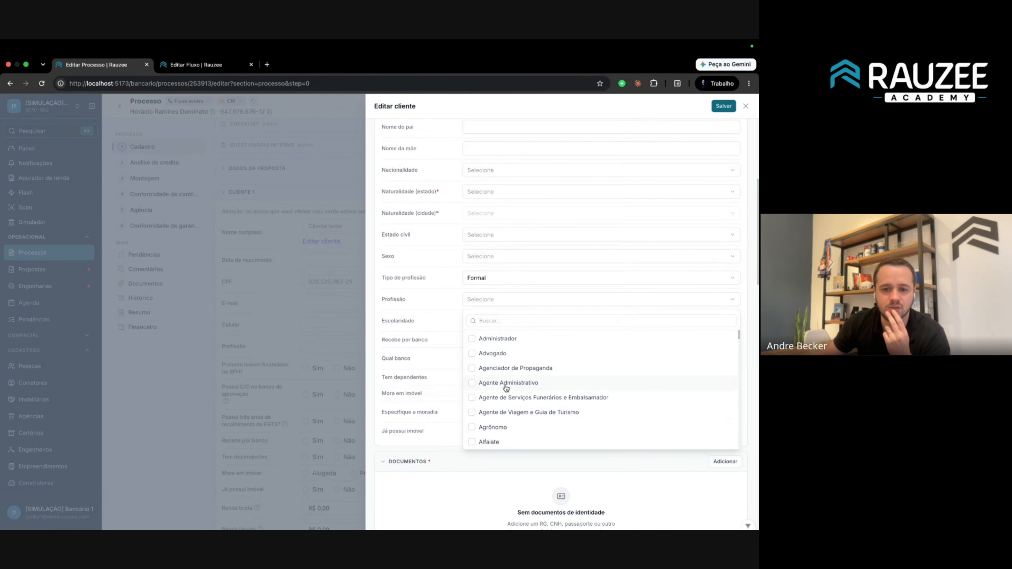
scroll(505, 384, down, 10)
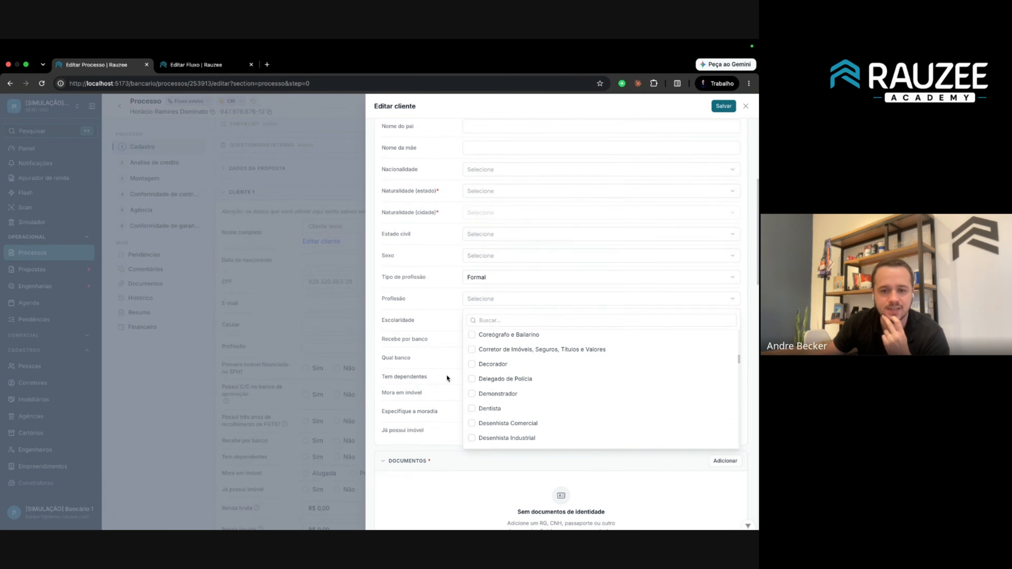
click(498, 381)
click(721, 105)
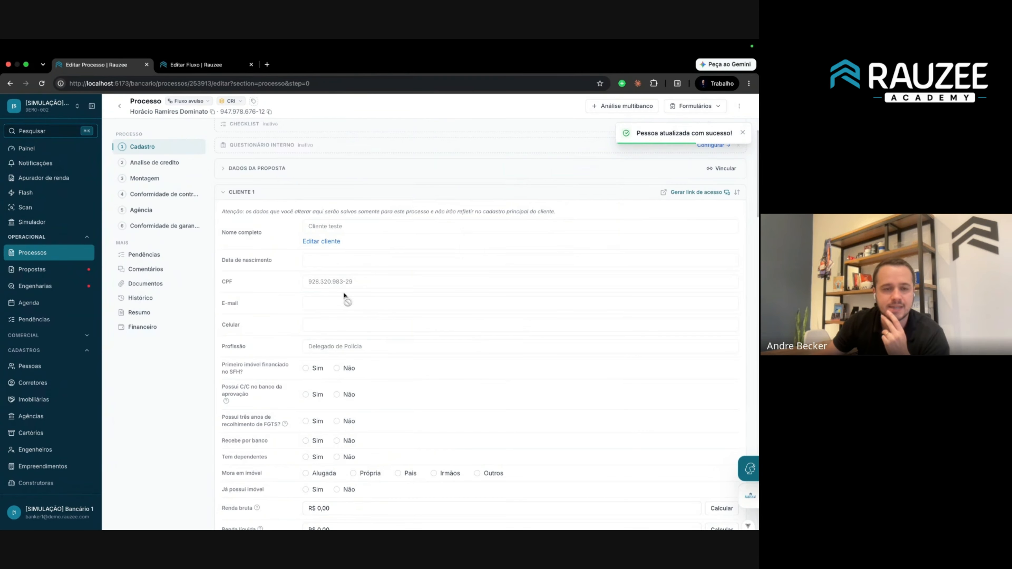
Check the saved profession on the process's Cadastro step.
scroll(267, 384, down, 1)
scroll(267, 382, down, 1)
drag(226, 344, 442, 426)
click(442, 427)
click(196, 47)
Hide the SFH, bank account, FGTS, Recebe por banco and Tem dependentes fields in Cliente.
click(196, 48)
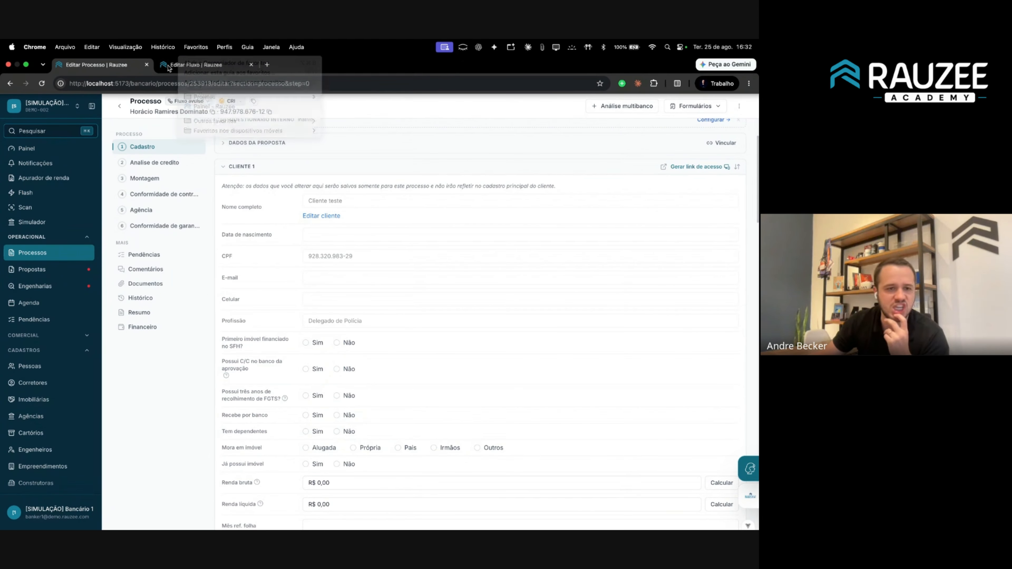
click(181, 67)
scroll(524, 343, down, 1)
scroll(524, 343, down, 1)
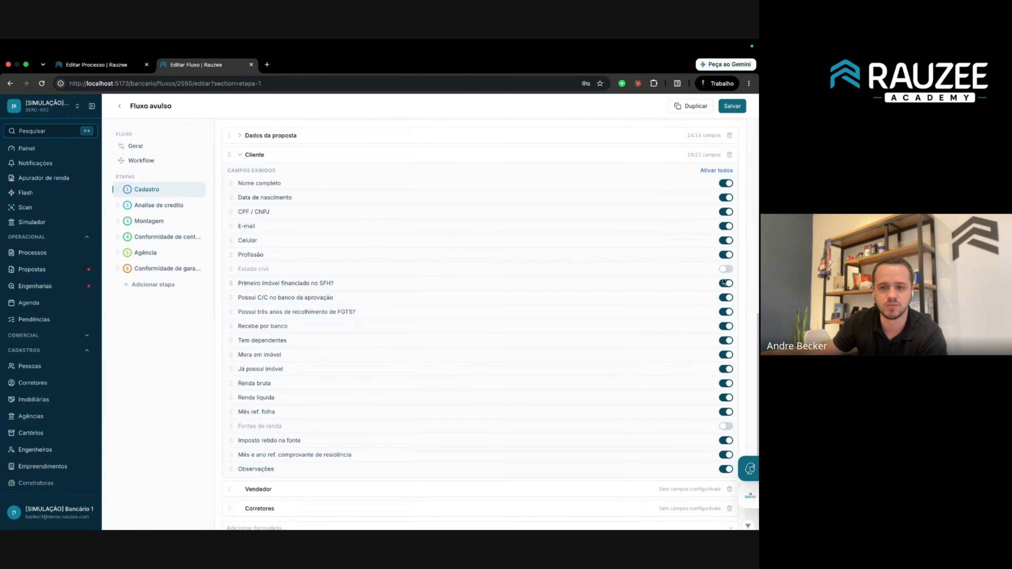
scroll(326, 195, up, 1)
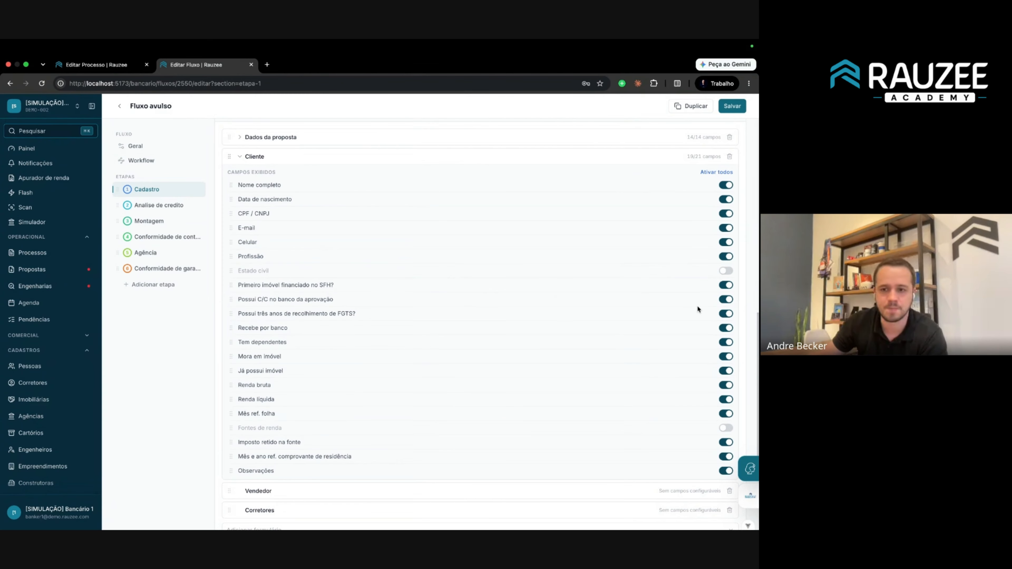
click(725, 285)
click(726, 299)
click(726, 313)
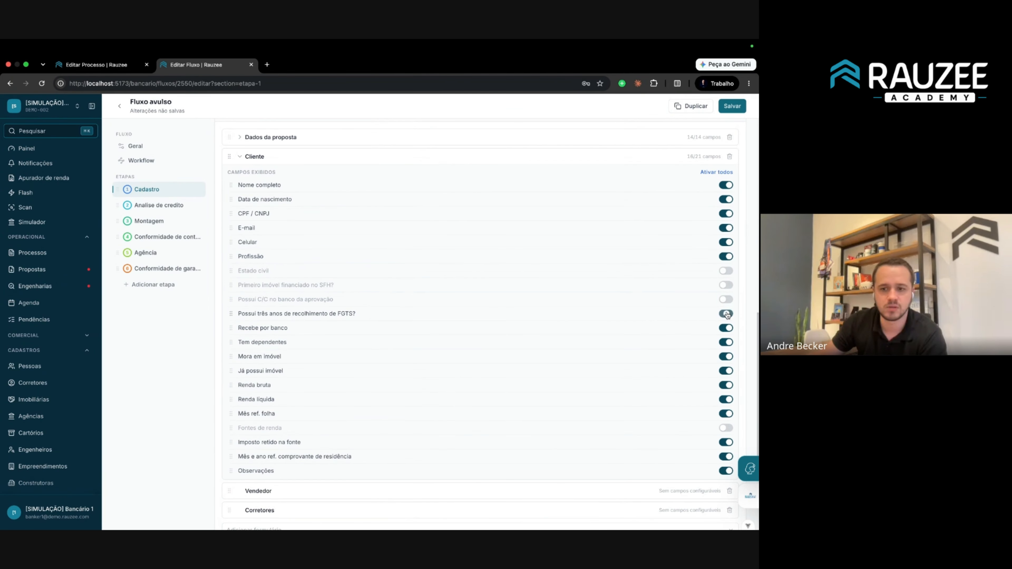
click(726, 327)
click(726, 342)
Hide the imóvel, Renda líquida, Mês ref. folha, Imposto retido and residence-proof fields, then save.
click(726, 371)
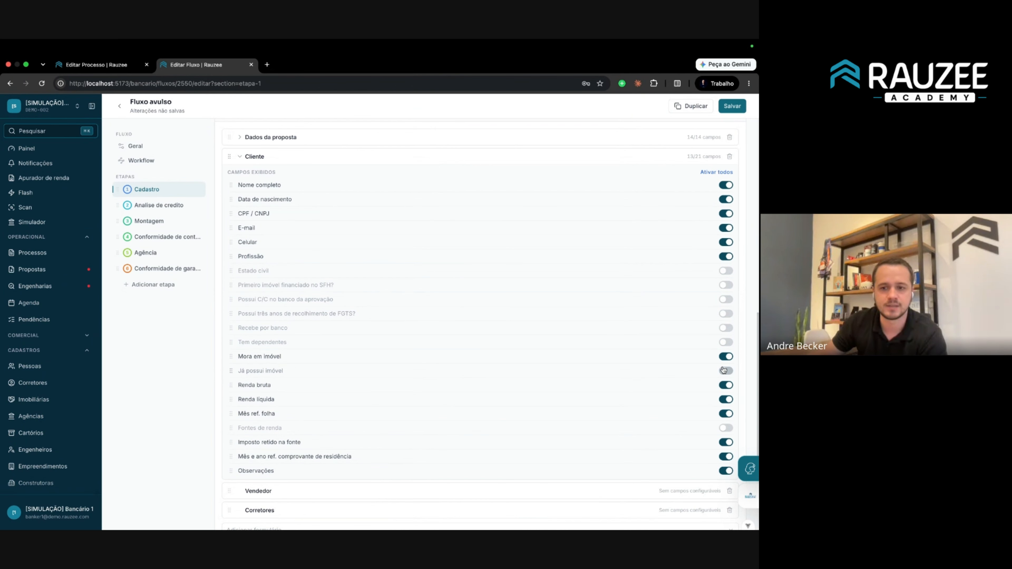
click(726, 356)
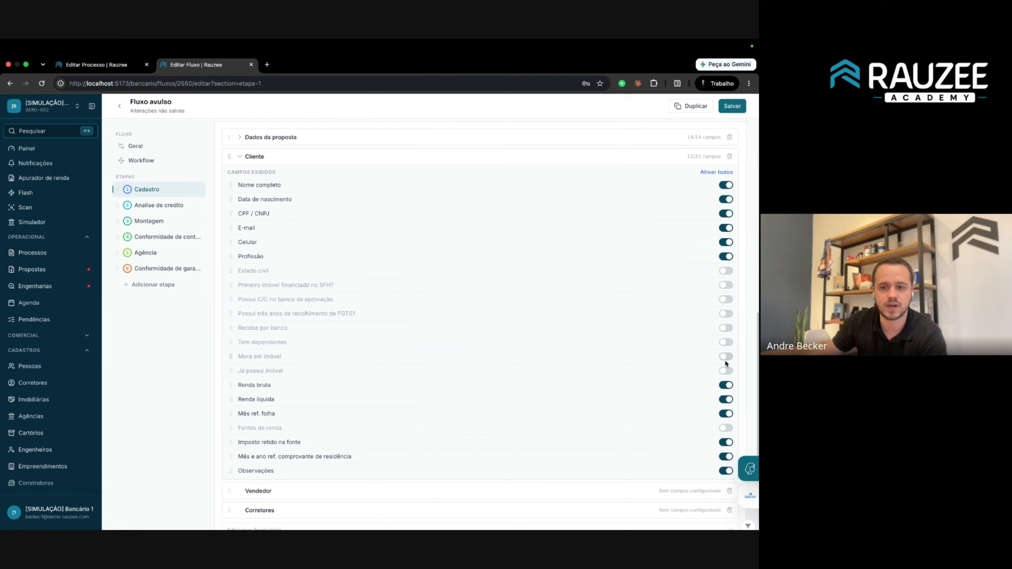
click(726, 400)
click(726, 414)
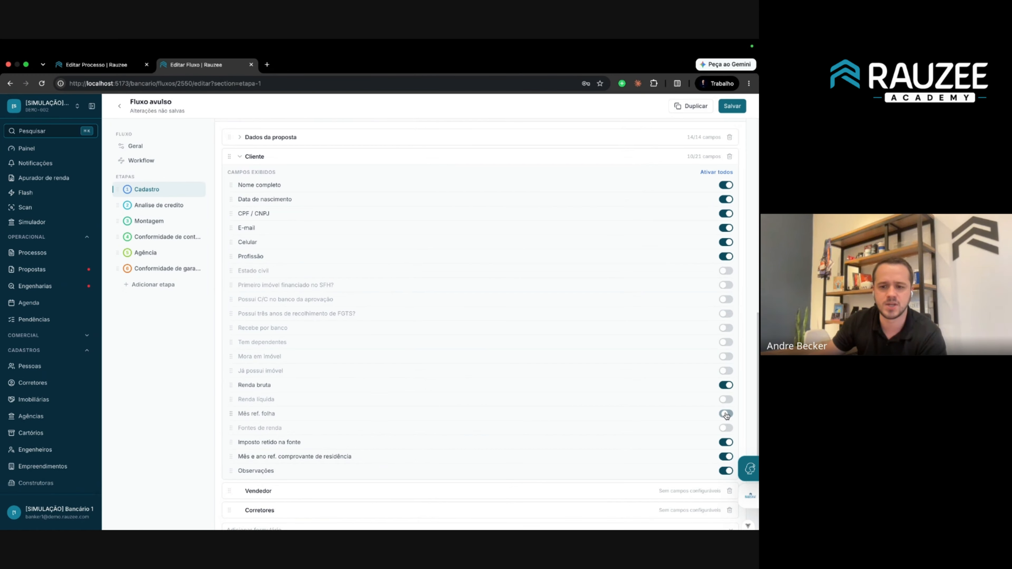
click(726, 442)
click(726, 456)
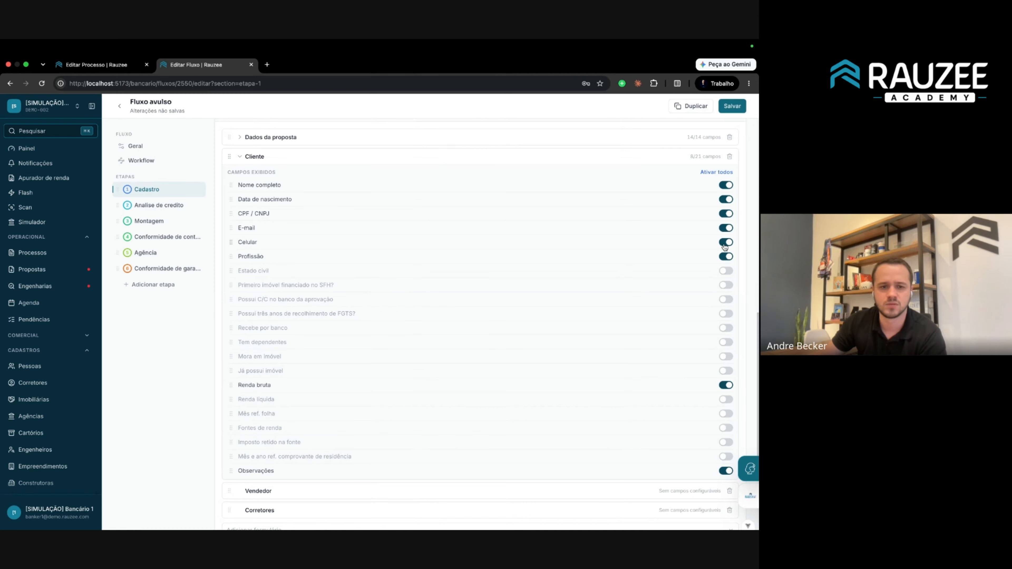
click(732, 106)
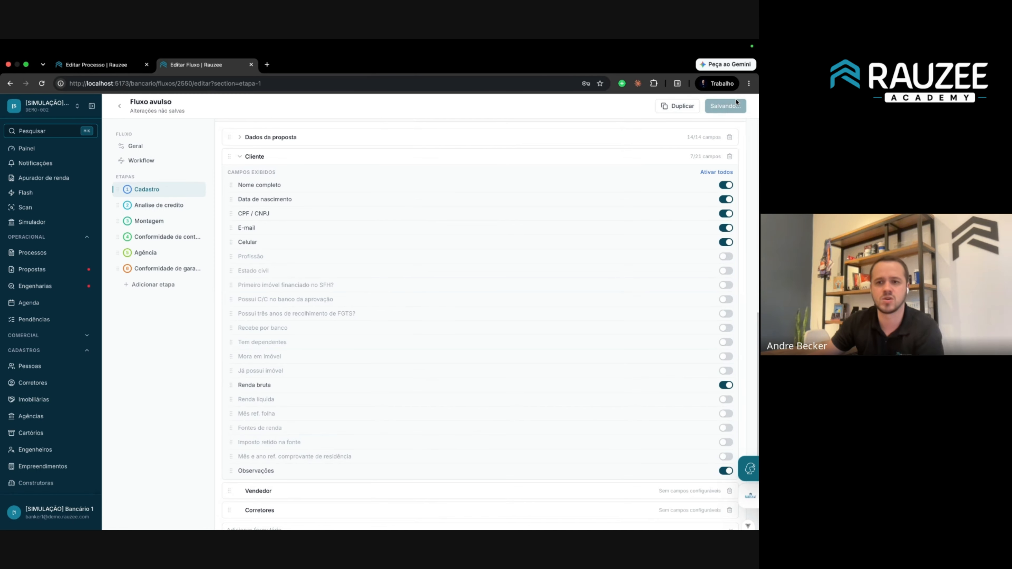
click(118, 66)
Reload the process and review the trimmed Cliente 1 fields, including Renda bruta.
key(super+l)
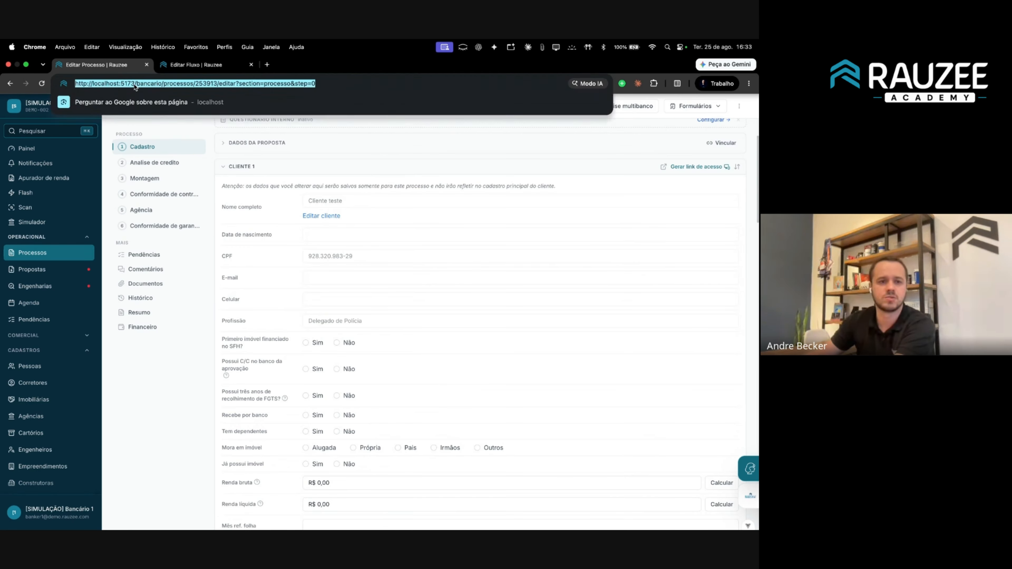
key(Return)
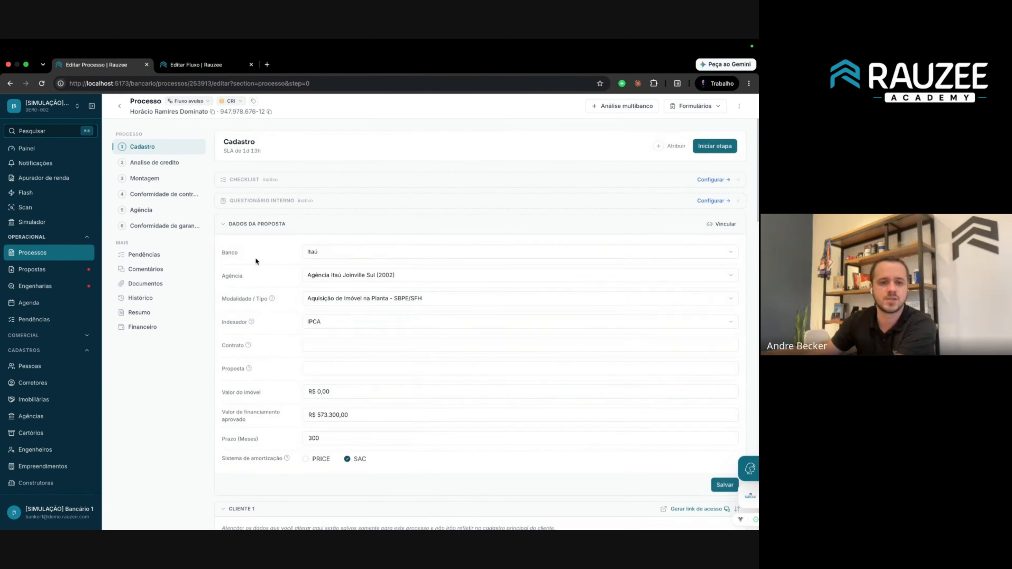
scroll(258, 265, down, 2)
scroll(257, 265, down, 1)
scroll(258, 266, up, 2)
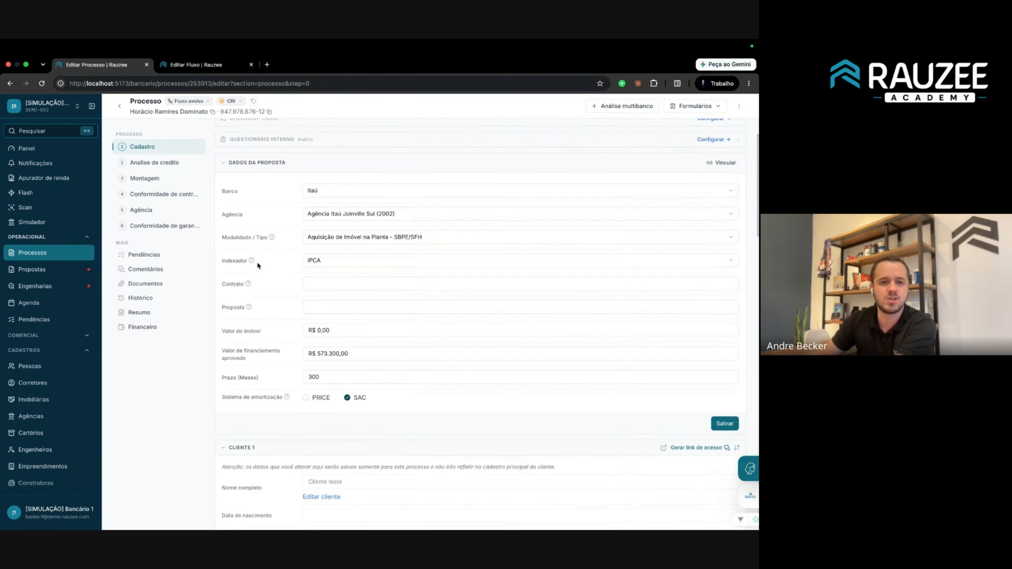
scroll(258, 266, down, 5)
scroll(258, 265, down, 4)
scroll(259, 261, up, 2)
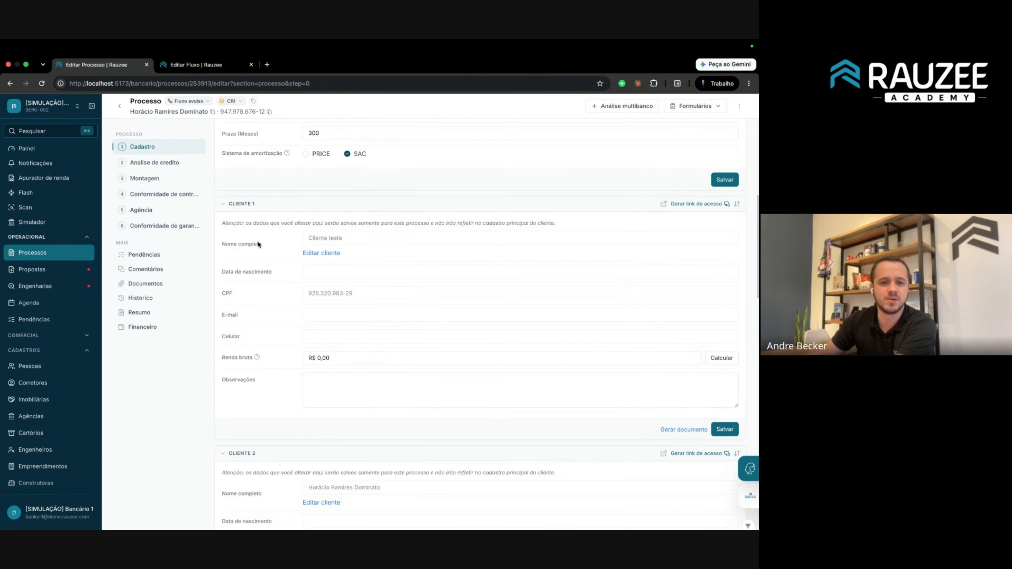
drag(220, 241, 463, 293)
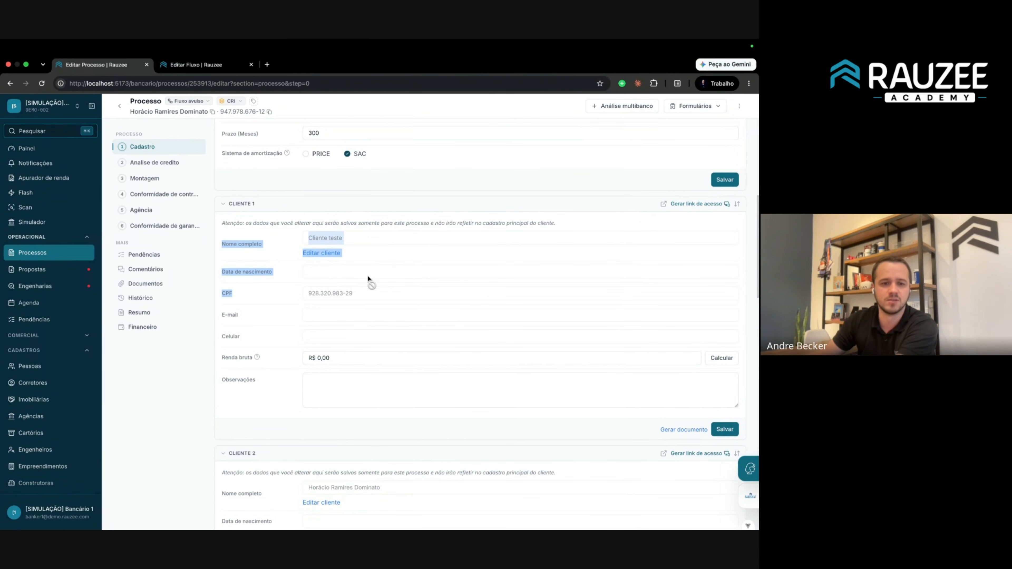
click(363, 275)
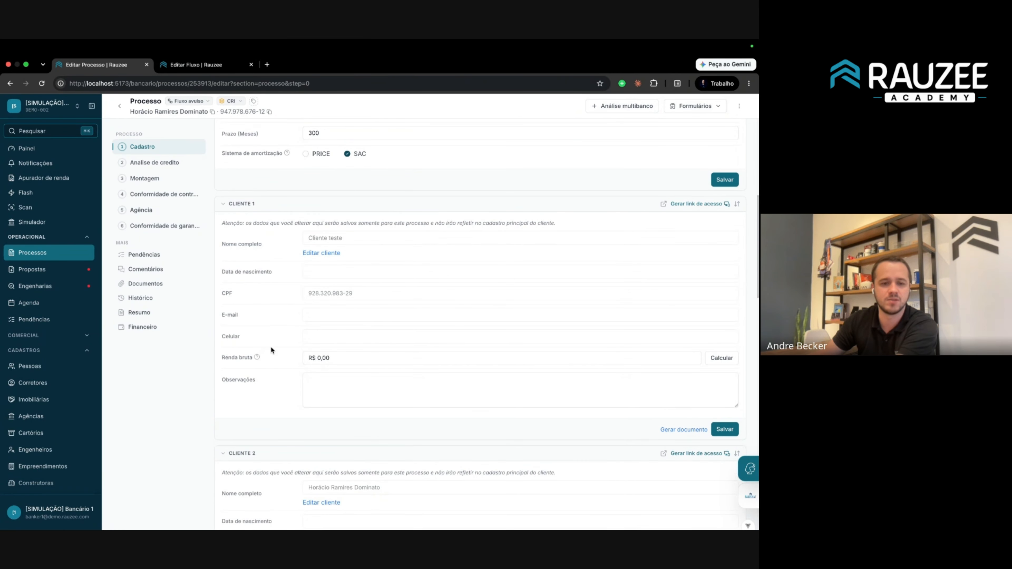
drag(306, 359, 376, 360)
click(329, 391)
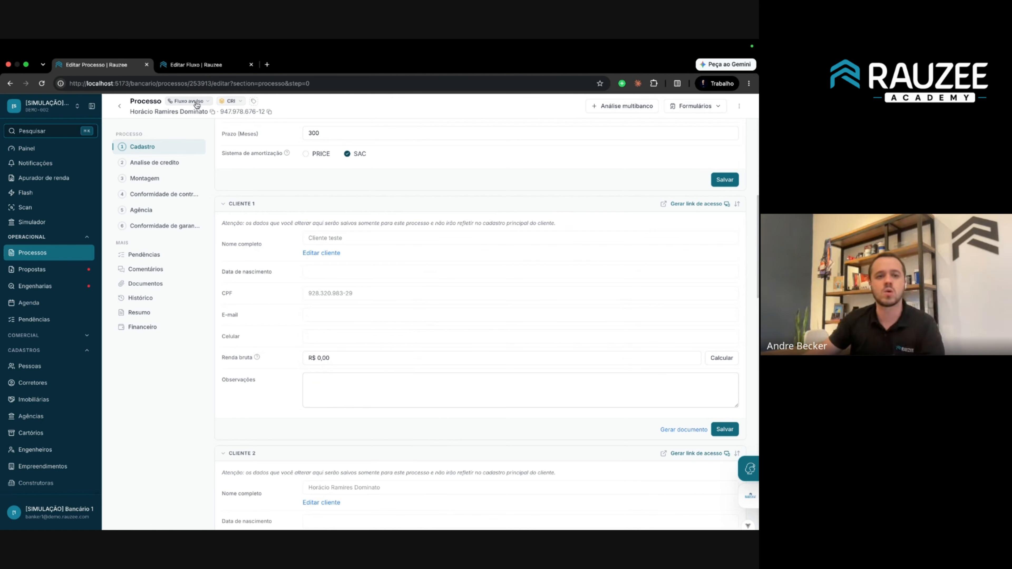
Move the Cliente form above Dados da proposta in Fluxo avulso's Cadastro stage and save.
click(196, 65)
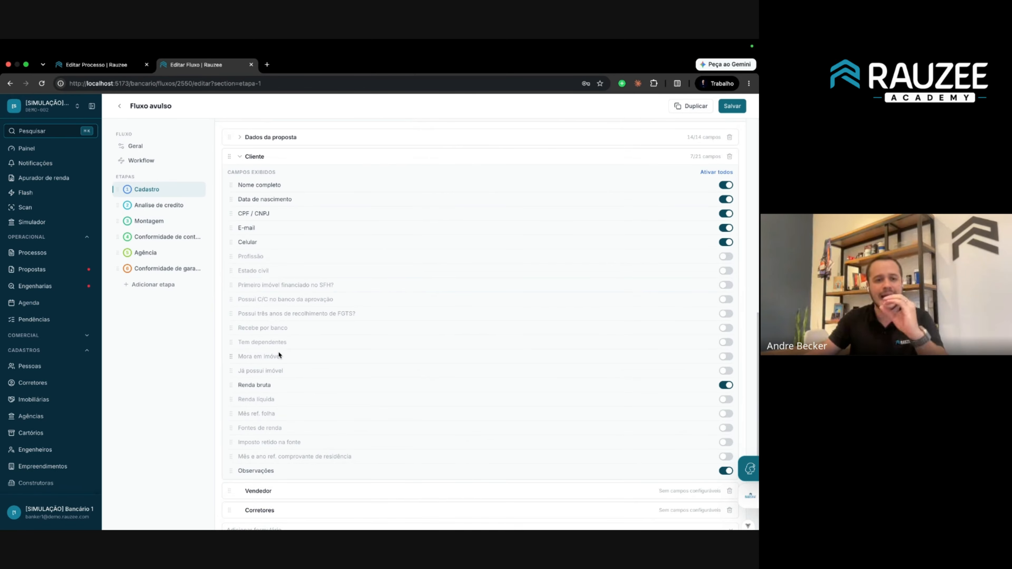
click(241, 159)
drag(230, 343, 230, 322)
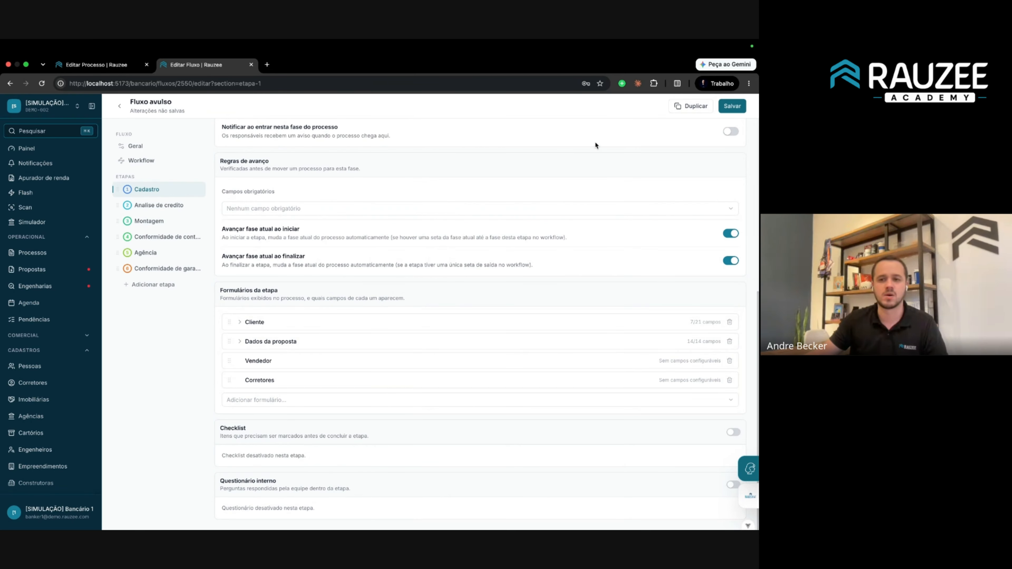
click(733, 106)
click(114, 65)
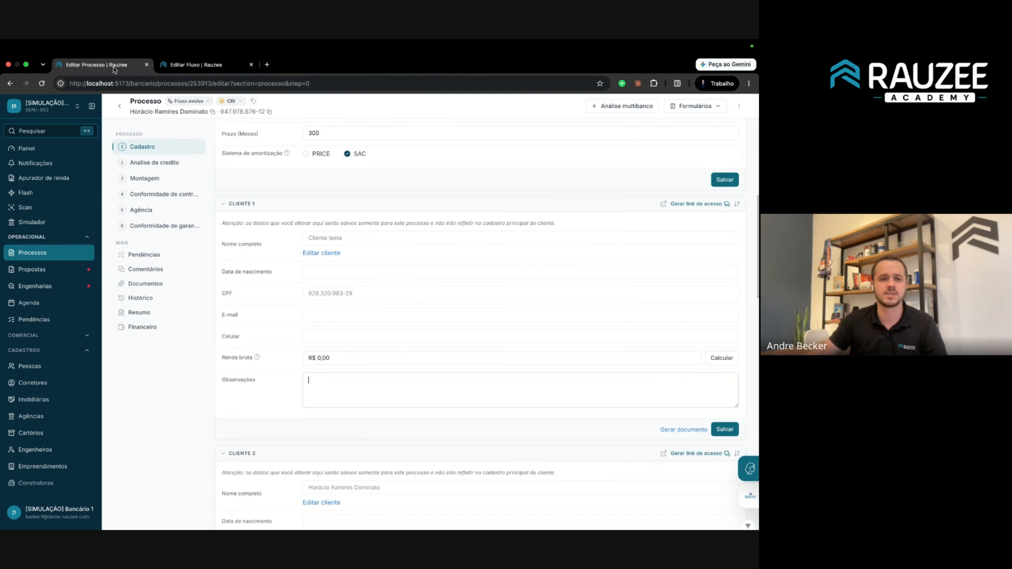
Reload the process, collapse Cliente 1 and Cliente 2, and expand Dados da proposta.
click(160, 86)
scroll(265, 207, up, 8)
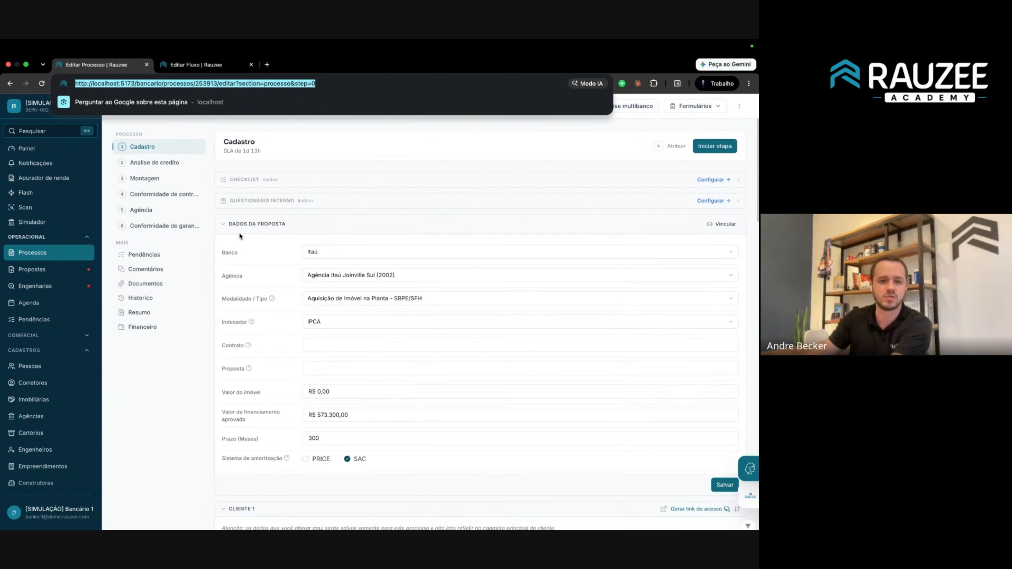
key(Return)
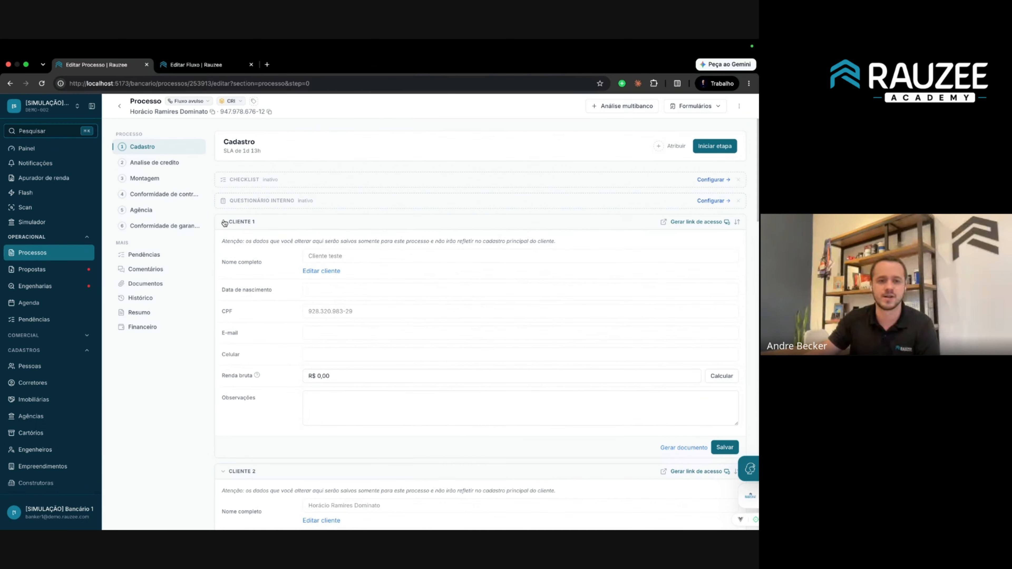
click(225, 222)
click(223, 246)
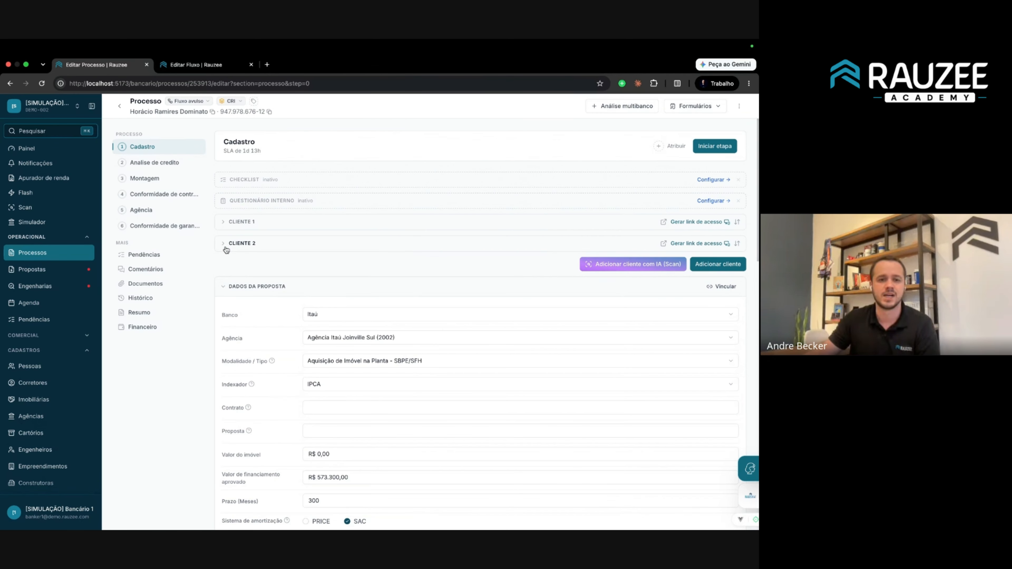
click(225, 287)
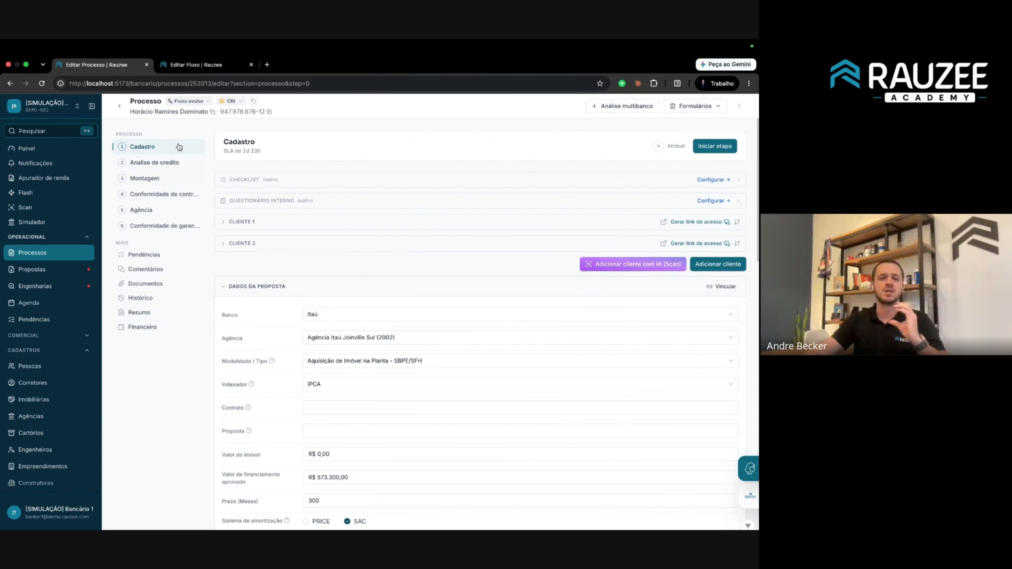
Review the process's phase and step lists, then open the Agência step.
click(224, 105)
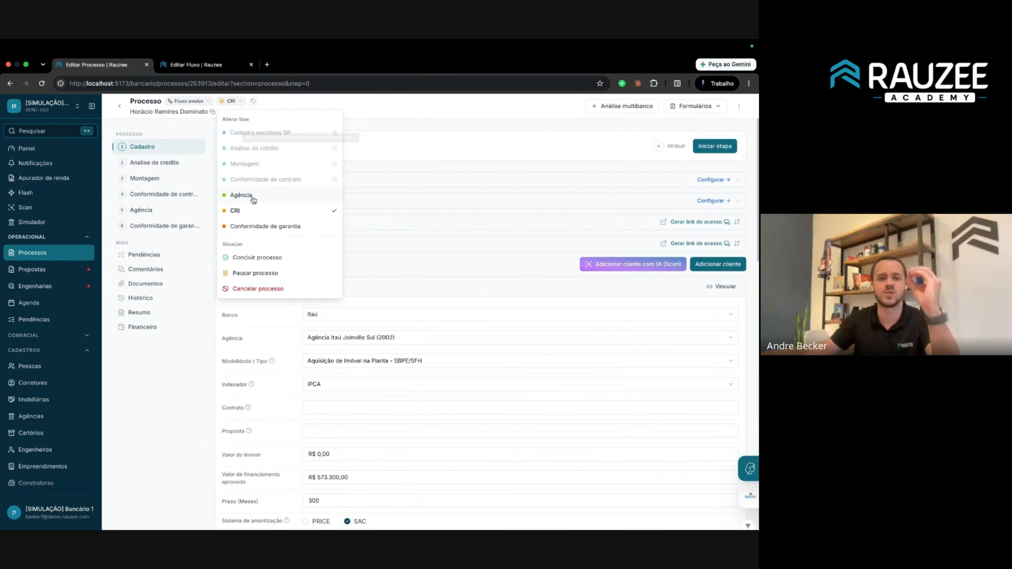
click(170, 153)
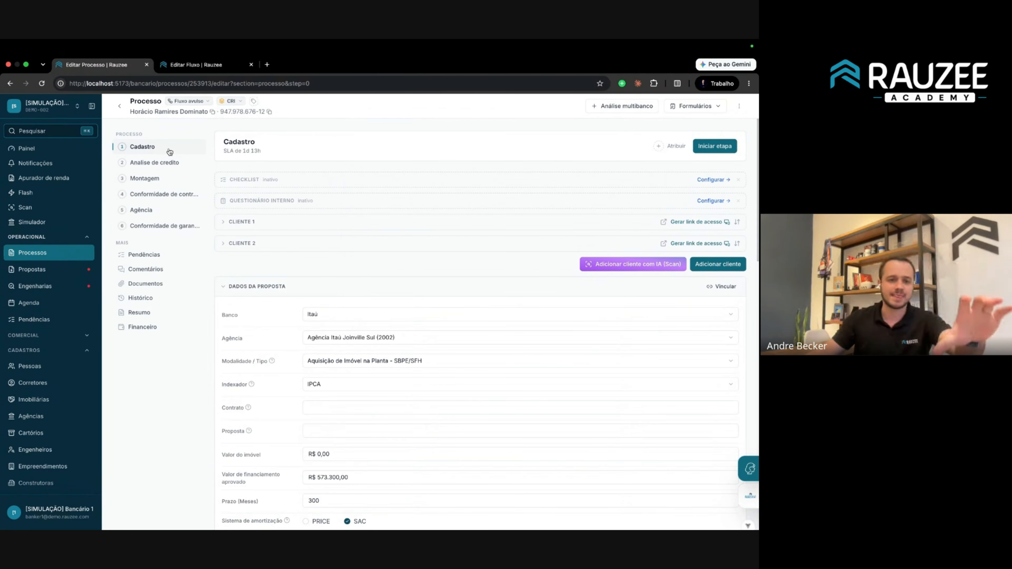
drag(116, 131, 176, 232)
click(190, 234)
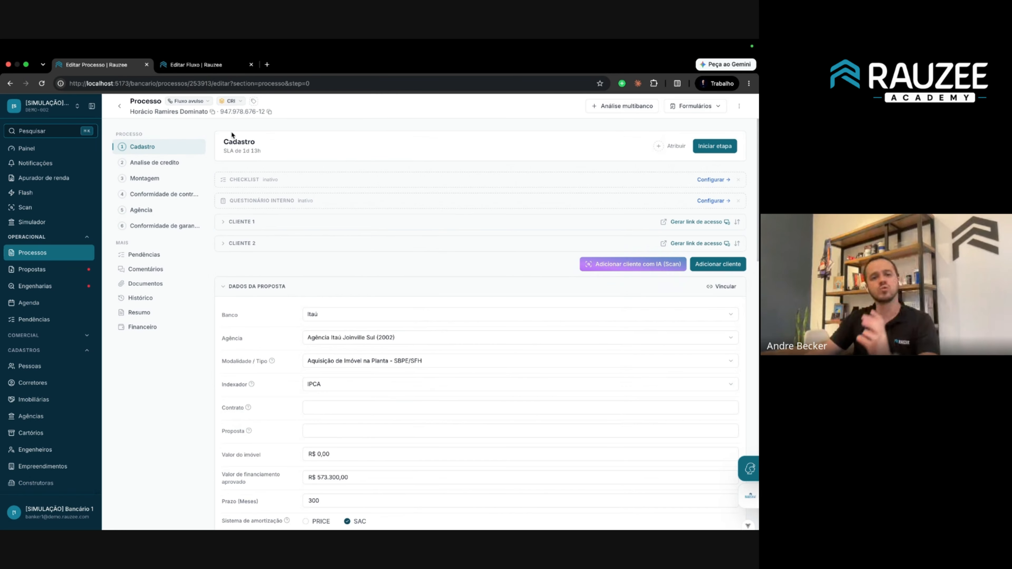
drag(223, 142, 466, 497)
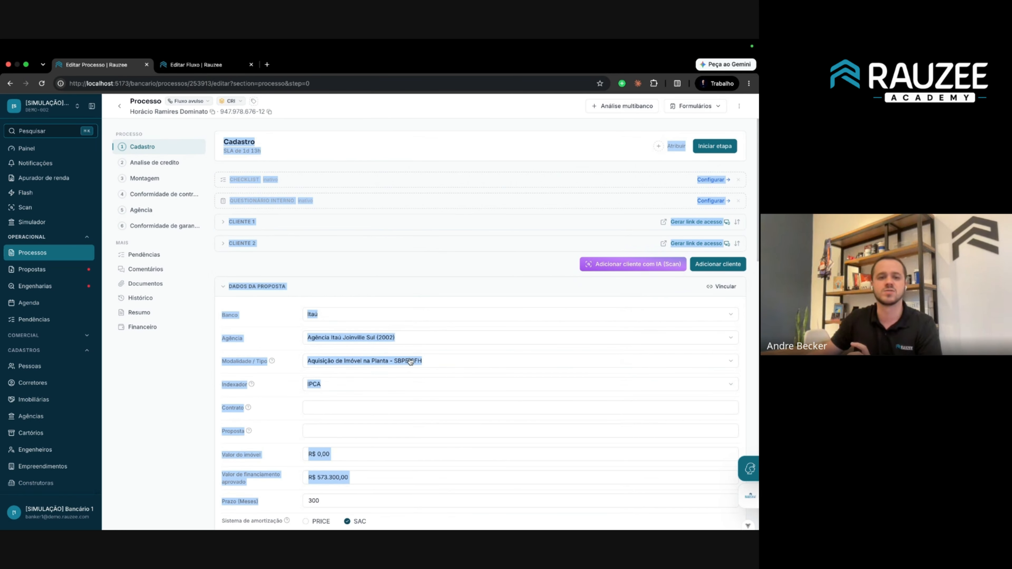
click(371, 288)
click(370, 287)
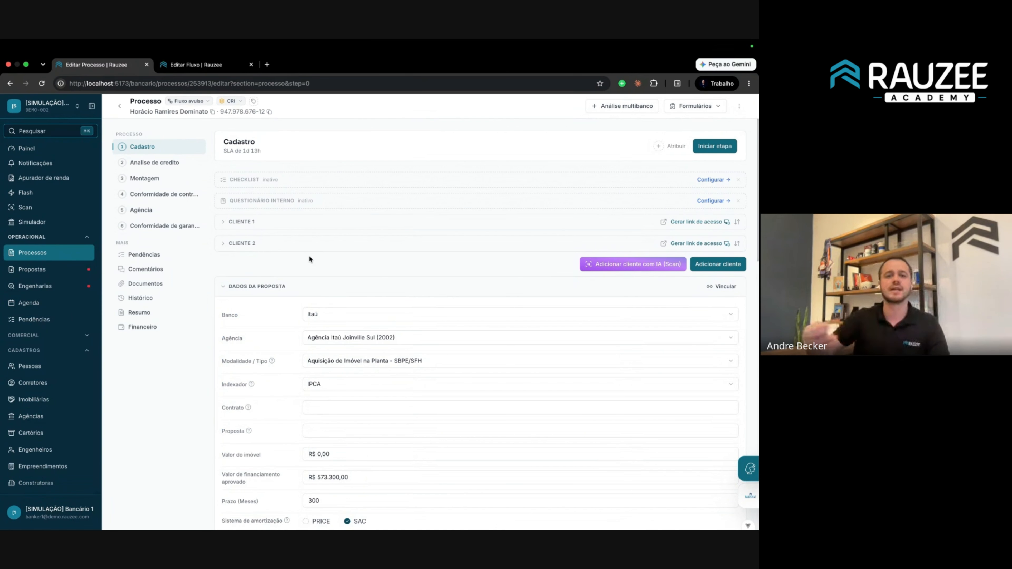
click(143, 210)
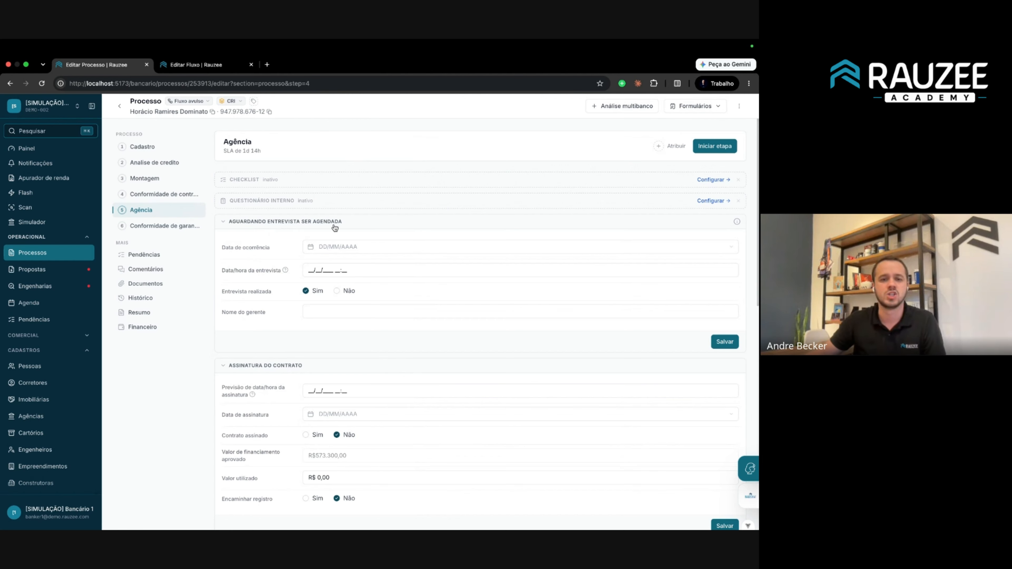
Delete the Aguardando entrevista ser agendada form from Fluxo avulso's Agência stage and save.
click(201, 74)
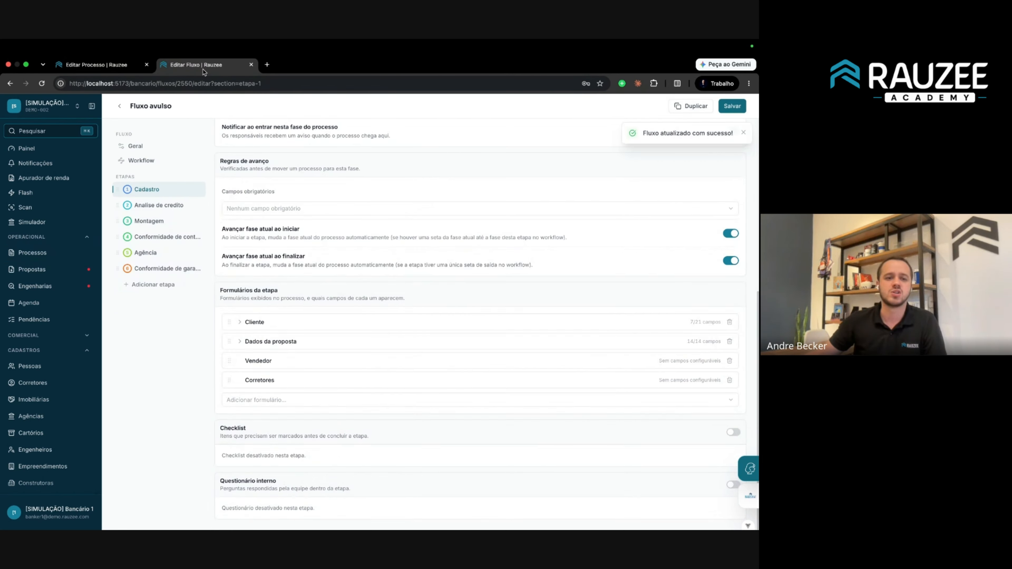
click(153, 253)
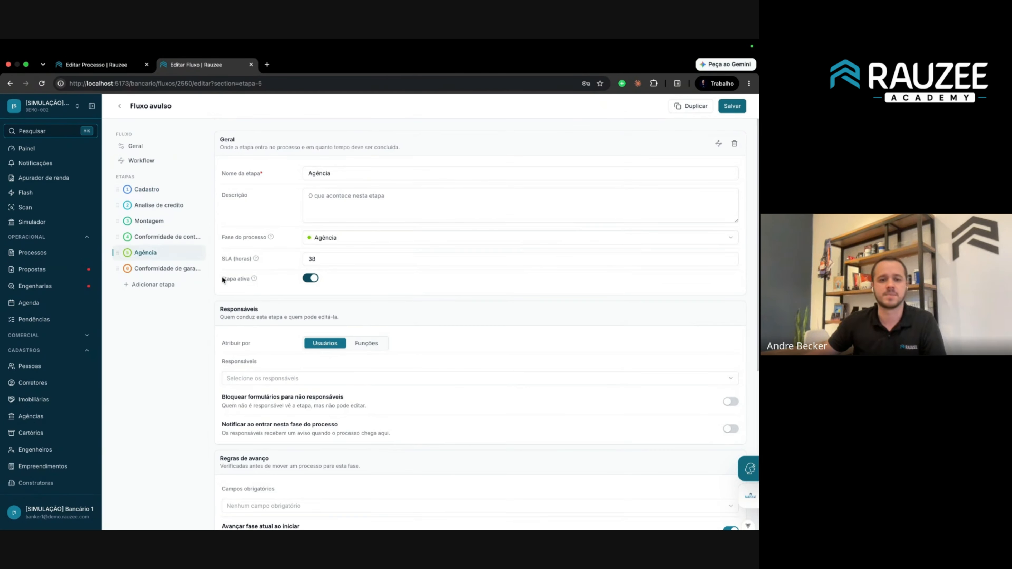
scroll(298, 372, down, 5)
scroll(298, 372, down, 2)
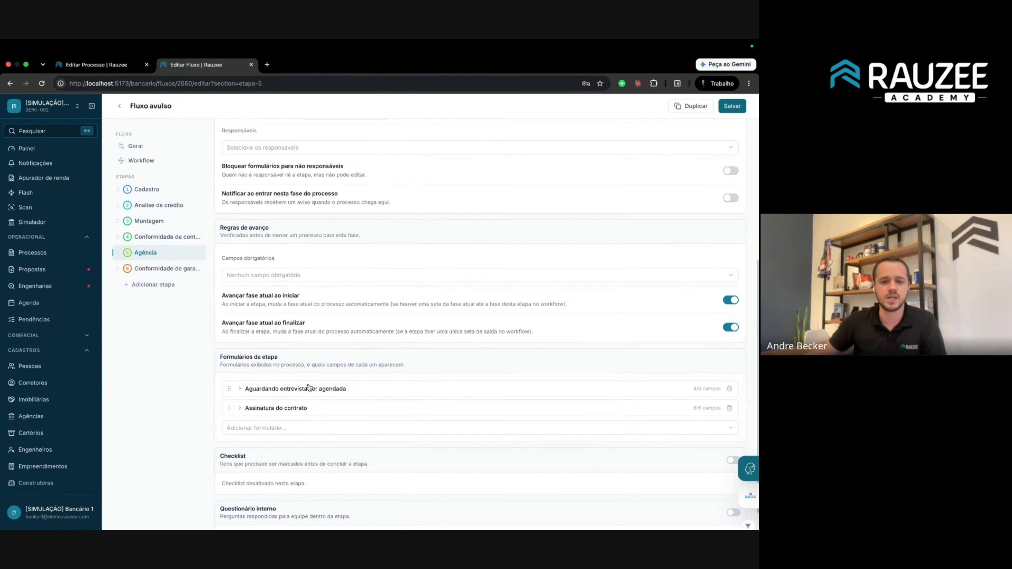
click(261, 390)
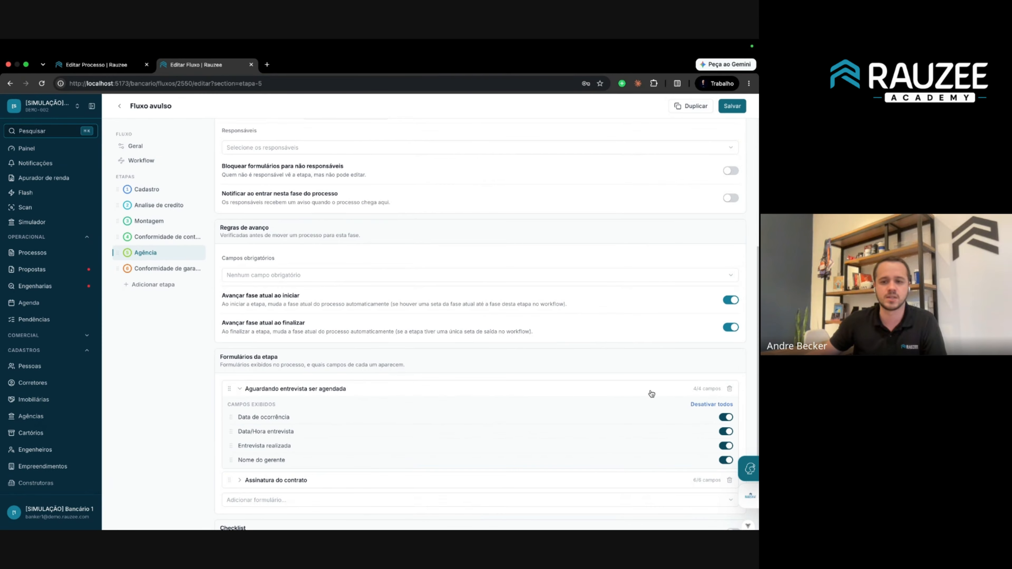
click(729, 388)
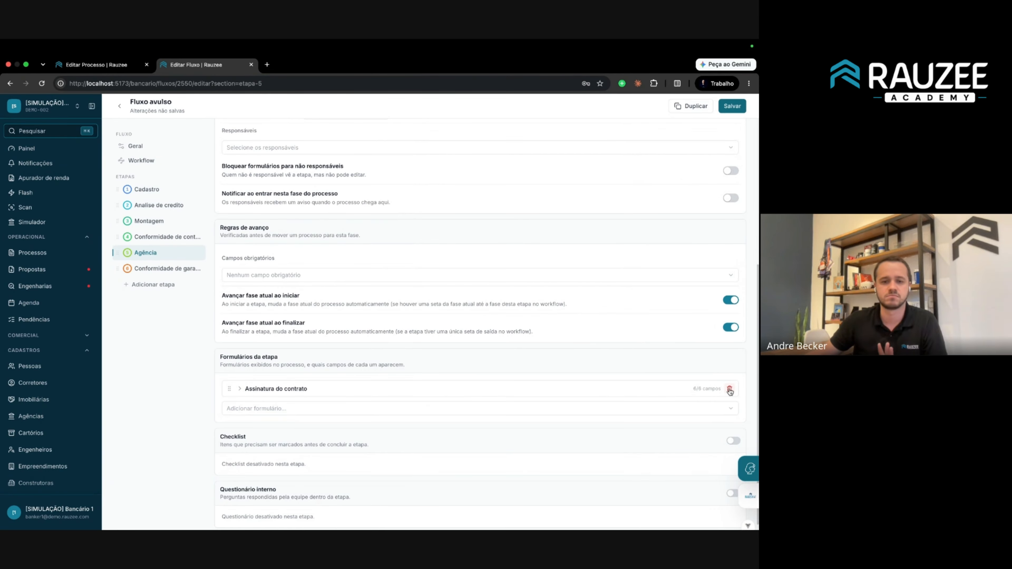
click(733, 106)
Reload the process page.
click(100, 64)
click(145, 85)
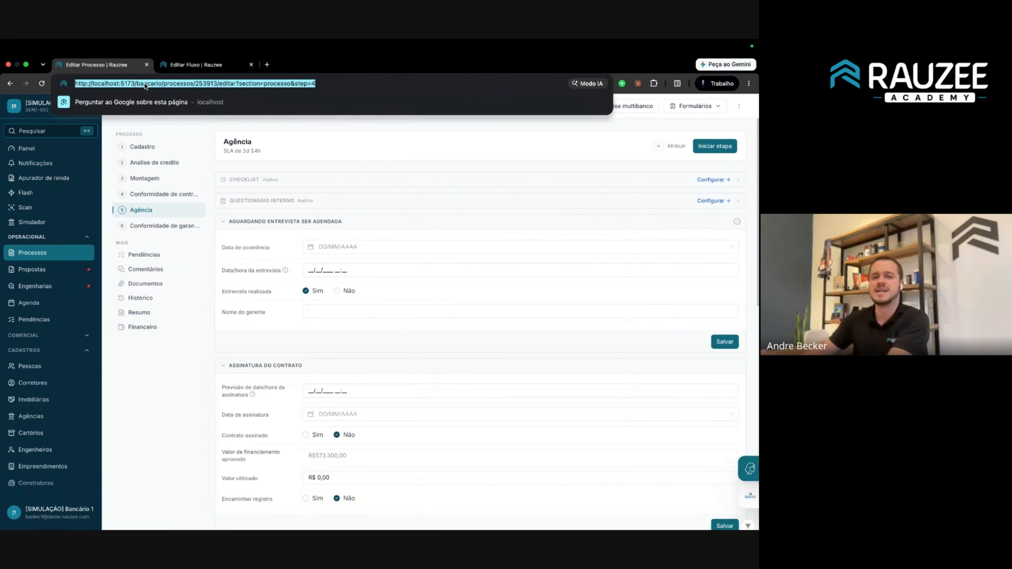
key(Return)
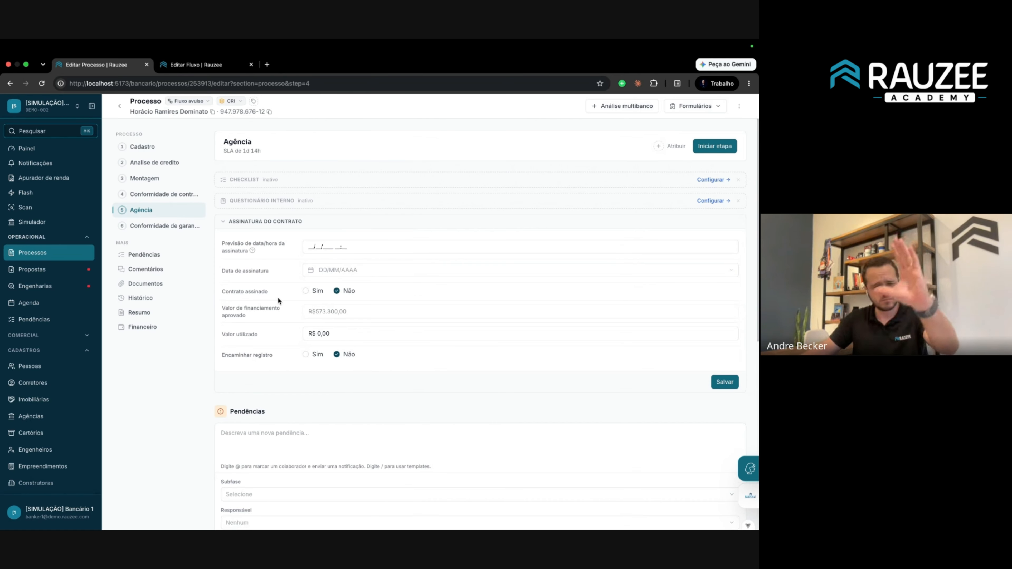
Confirm the Agência step shows only Assinatura do contrato, and bring up the process phase list.
scroll(274, 297, down, 3)
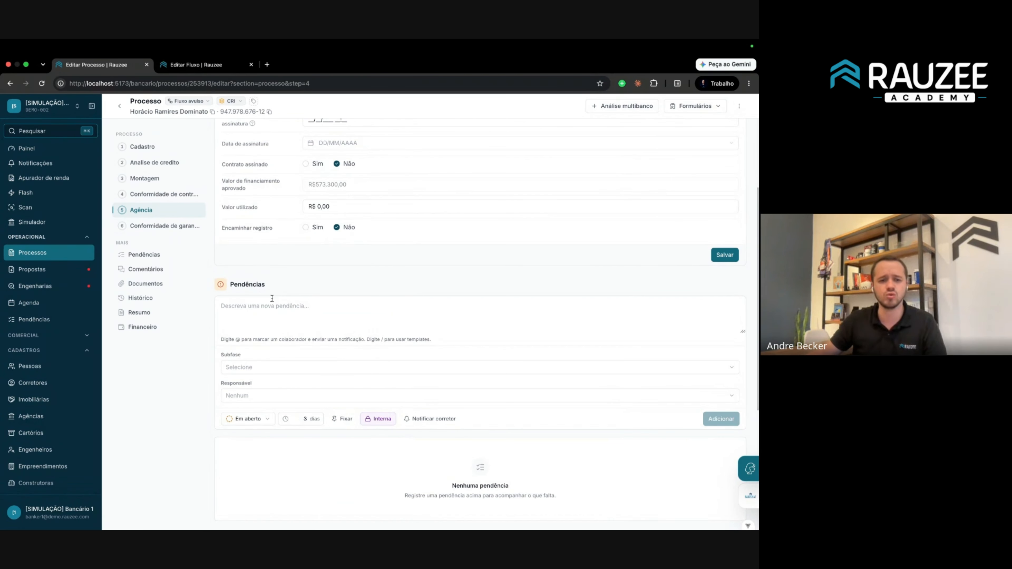
scroll(272, 299, up, 3)
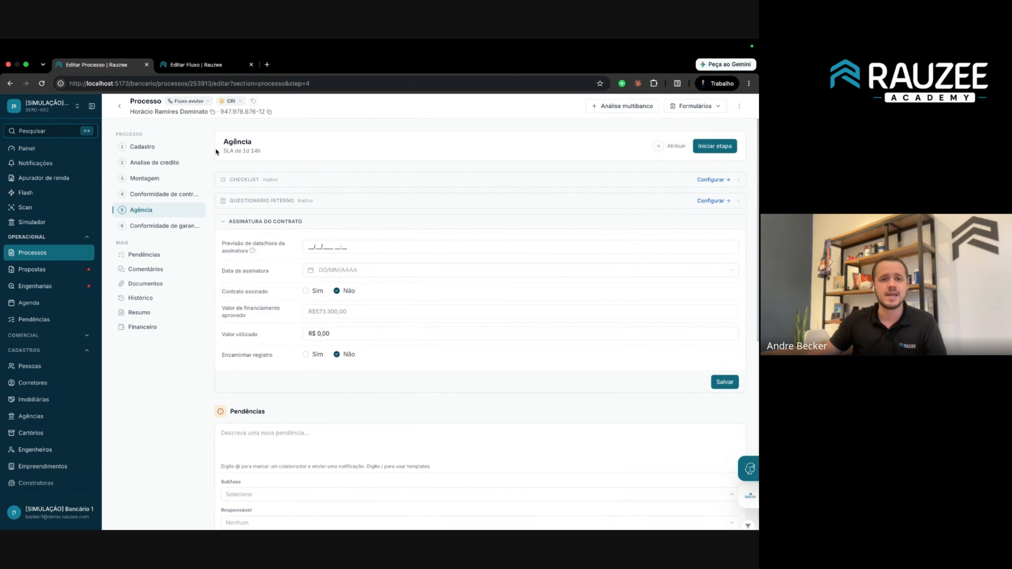
click(238, 104)
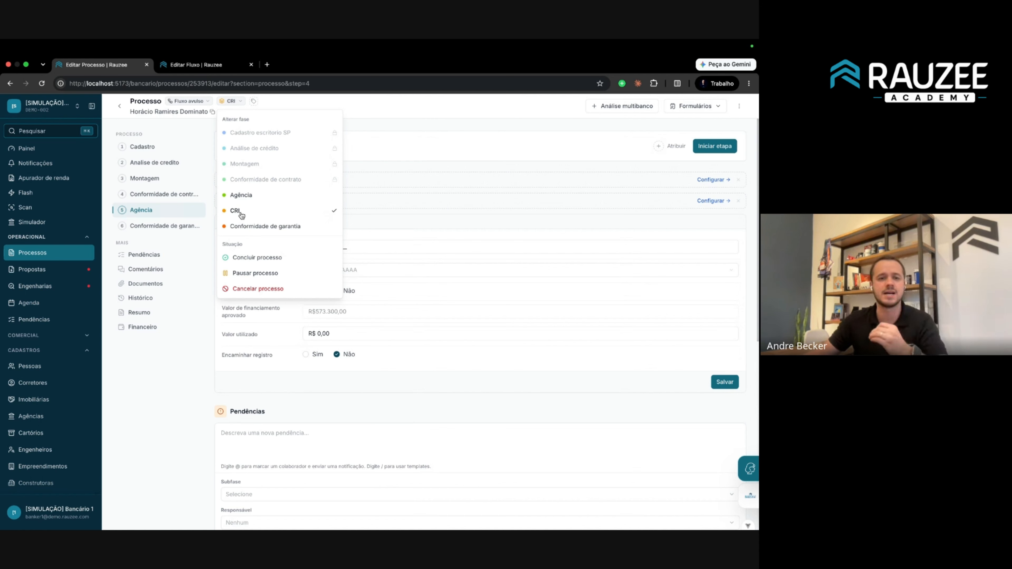
Show Fluxo avulso's workflow diagram and move the Fase de avaliação node to the right.
click(191, 65)
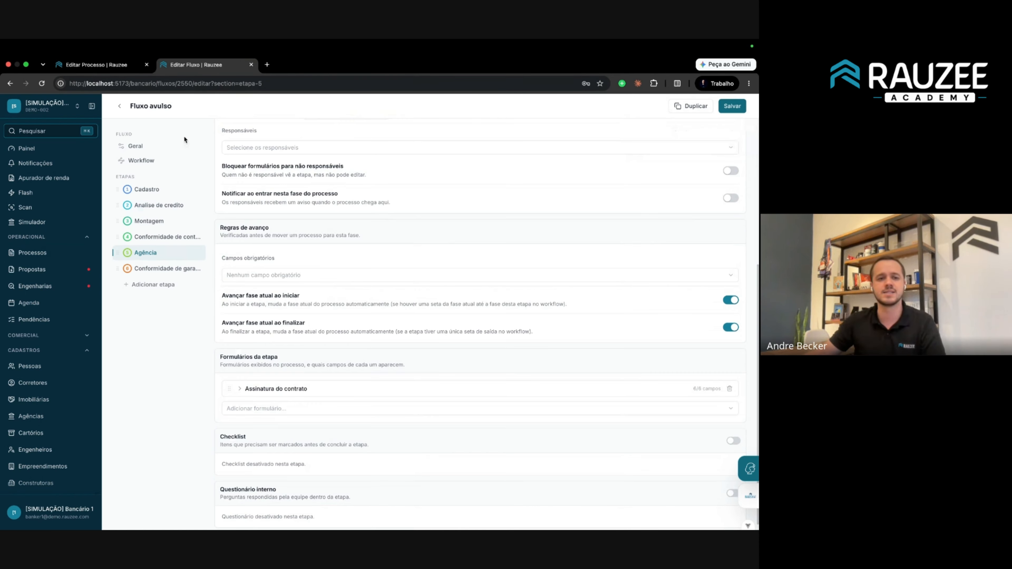
click(169, 164)
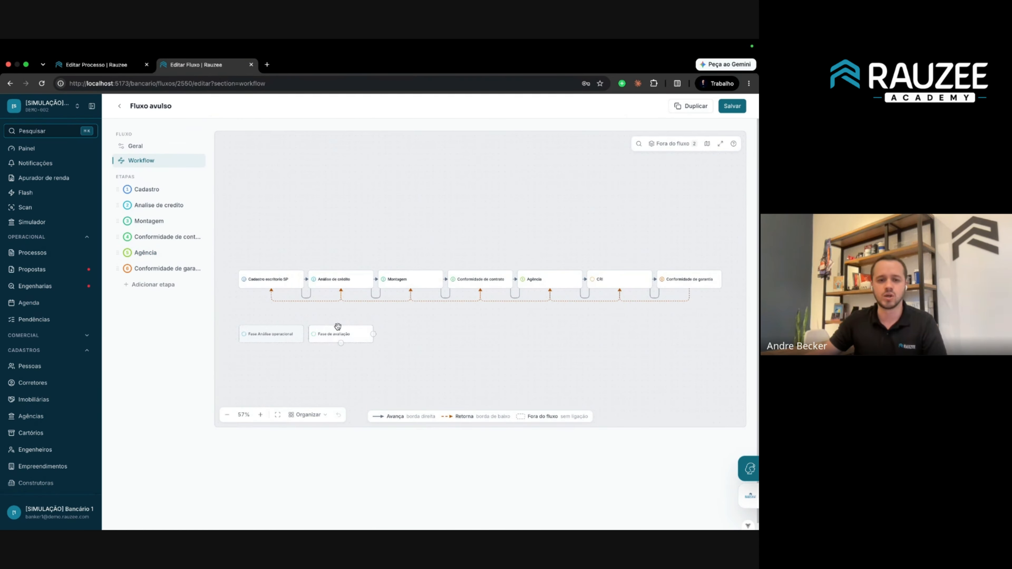
scroll(446, 339, up, 2)
scroll(445, 339, up, 2)
scroll(445, 339, up, 4)
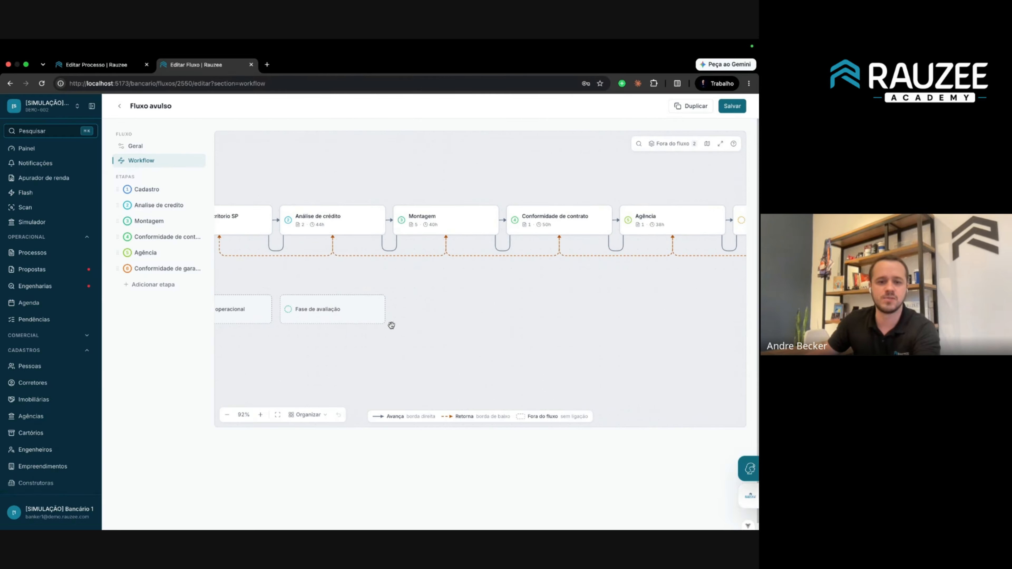
drag(339, 316, 421, 310)
scroll(421, 310, down, 5)
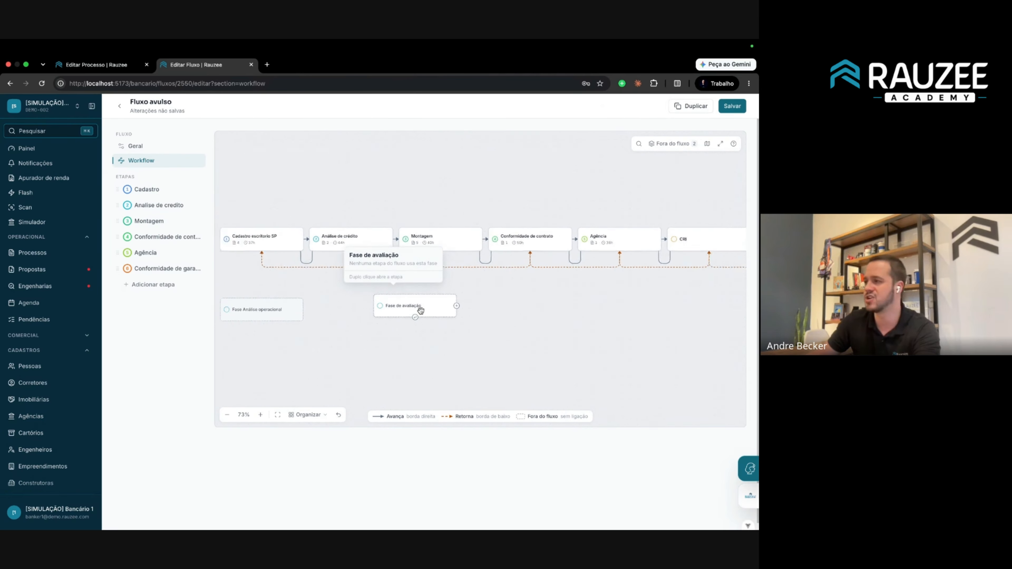
Check the process's phase options, then return to the workflow editor.
click(105, 65)
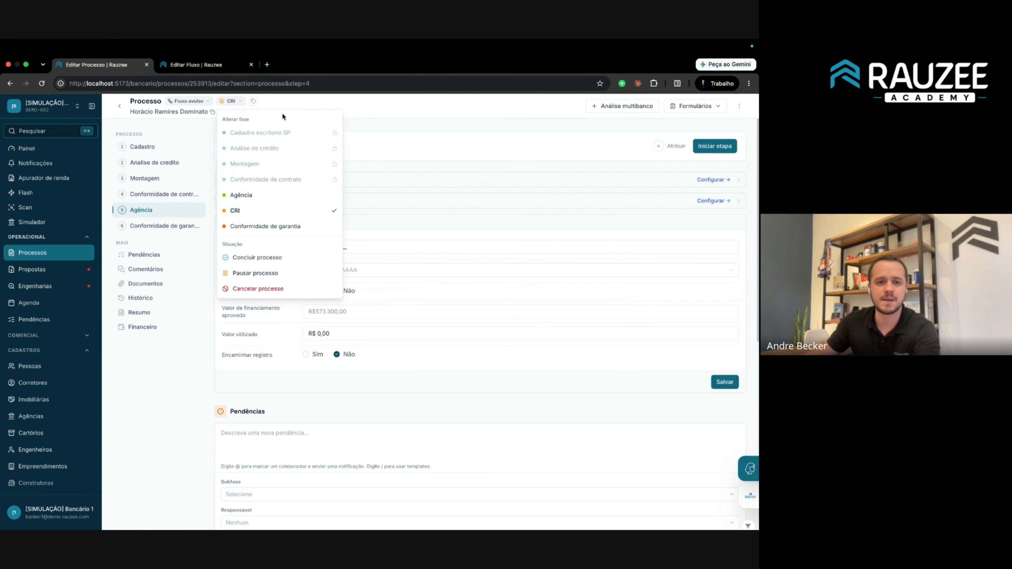
drag(222, 120, 294, 226)
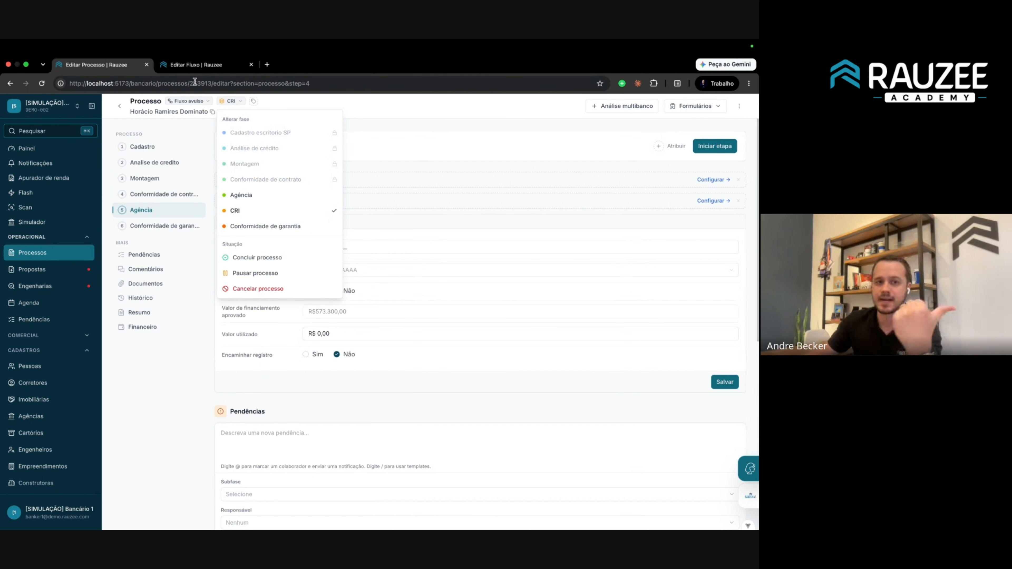
click(190, 66)
Discard the unsaved workflow edits and inspect the Análise de crédito and Fase de avaliação phases.
click(120, 106)
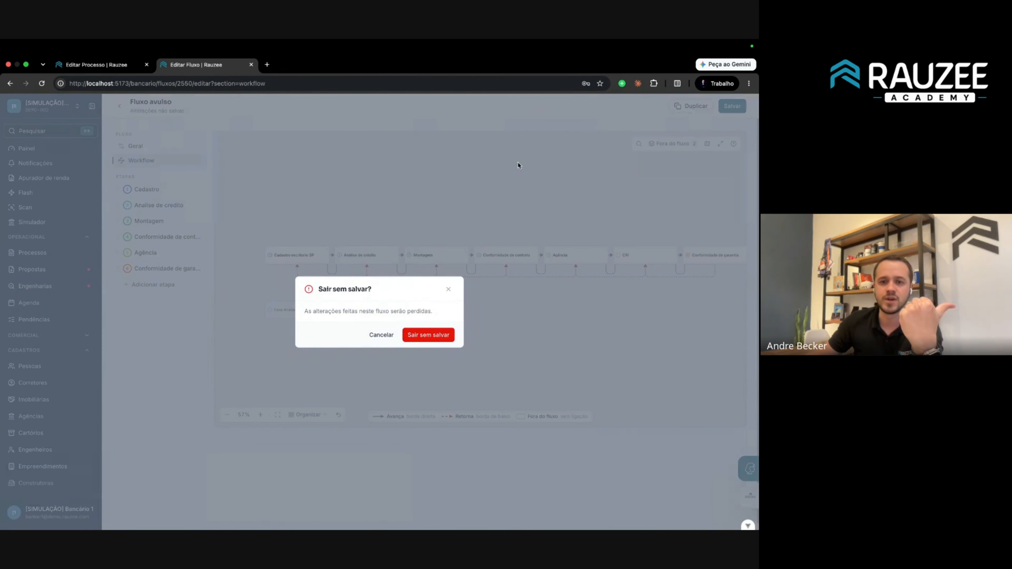
click(428, 336)
click(670, 110)
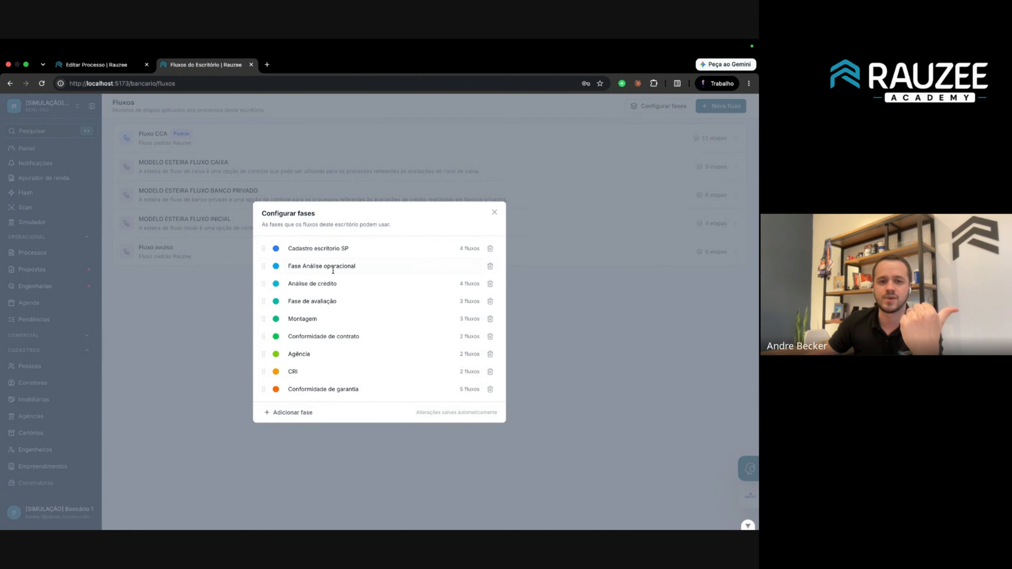
drag(287, 283, 338, 282)
triple_click(325, 298)
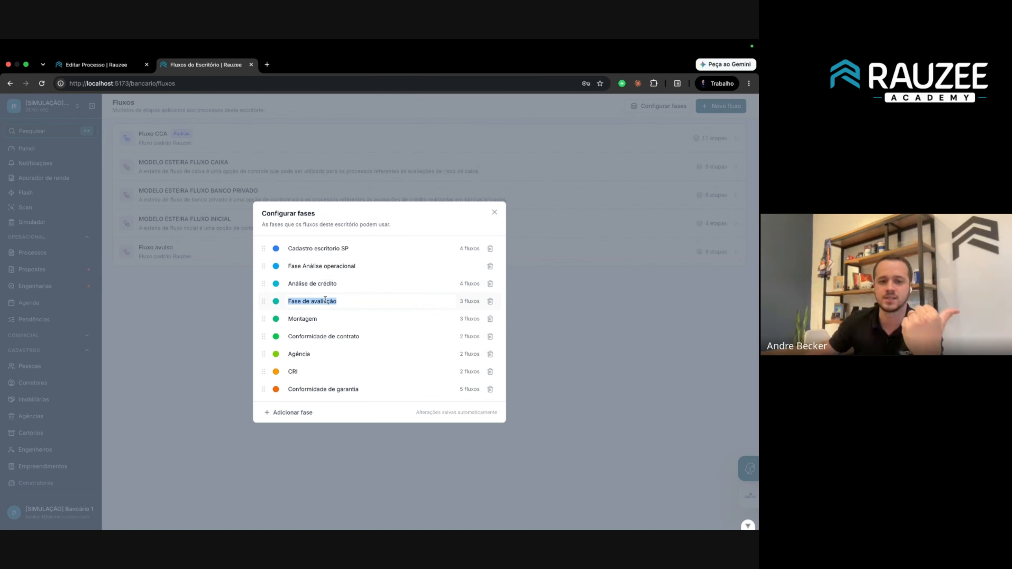
click(345, 302)
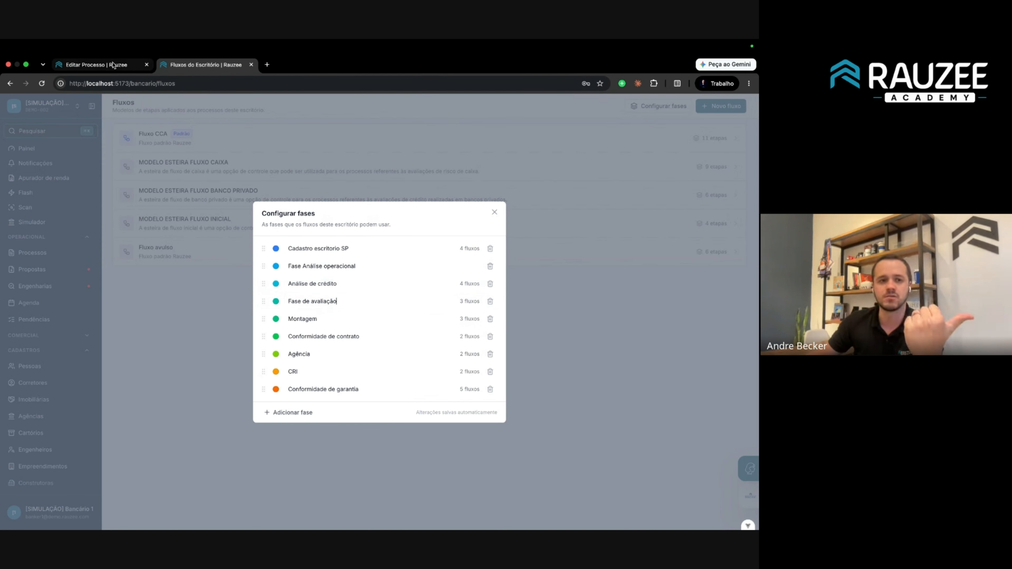
Close the phase configuration and reopen the Fluxo avulso flow.
click(96, 64)
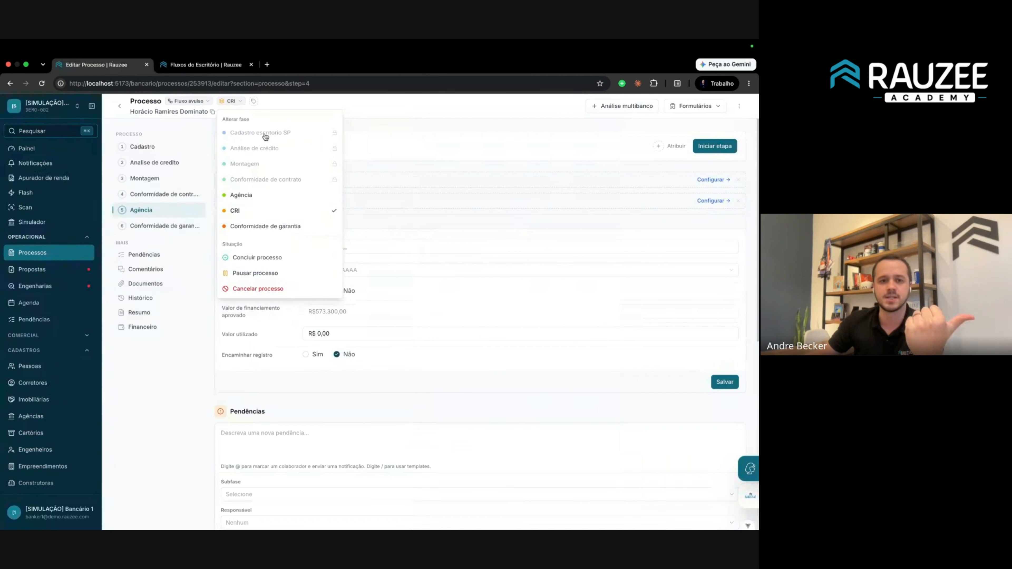
click(196, 65)
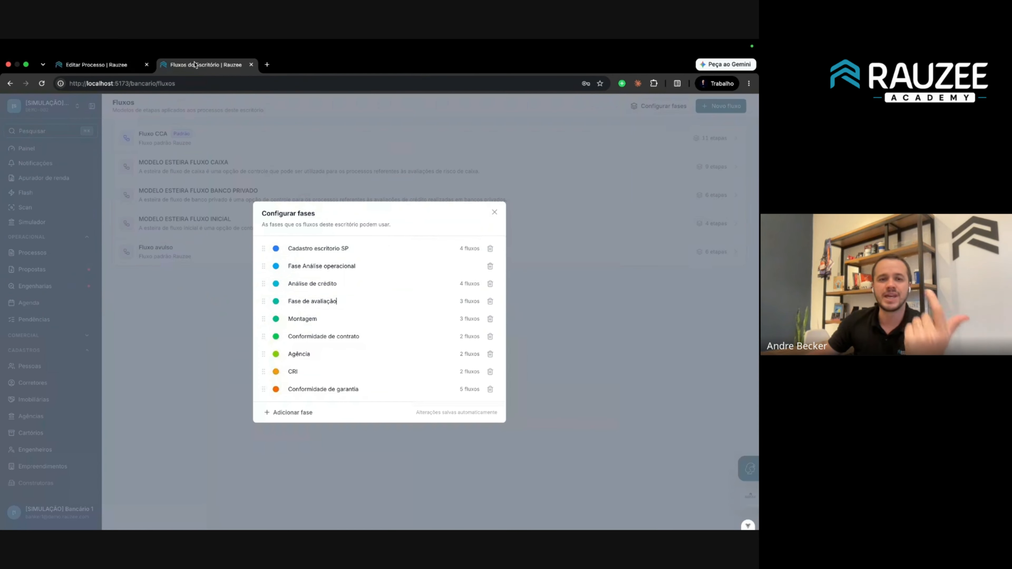
click(494, 213)
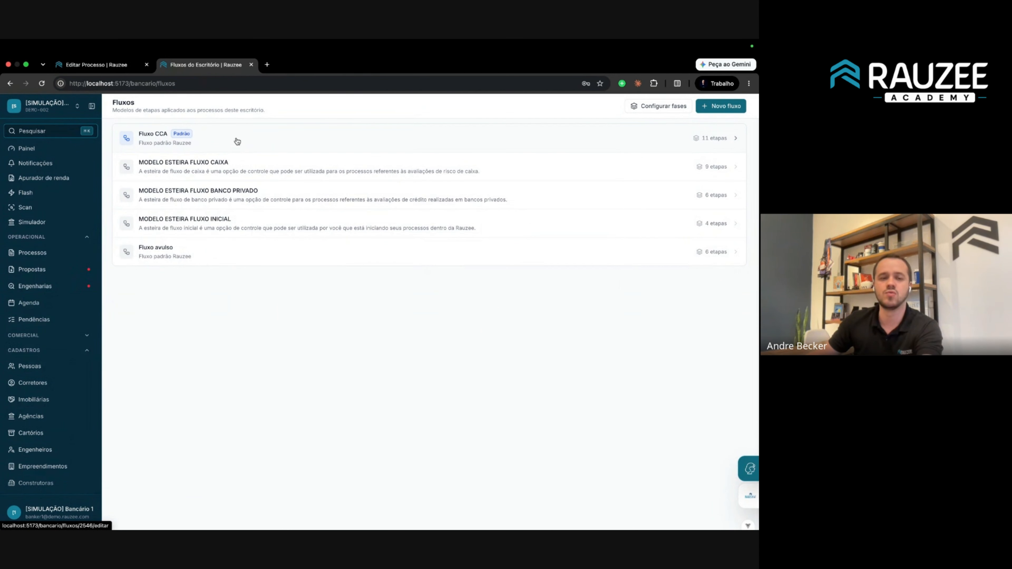
click(110, 66)
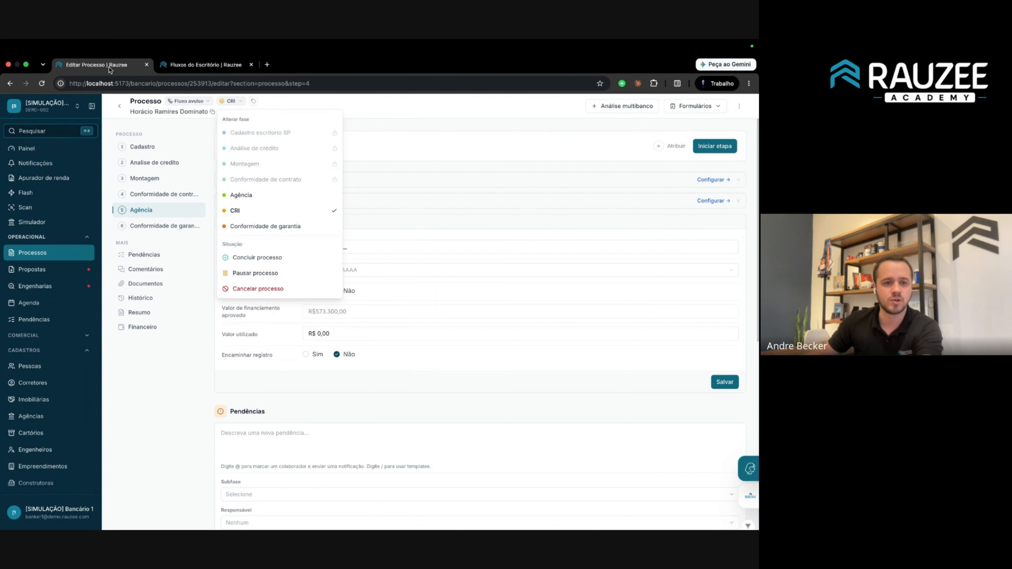
click(177, 66)
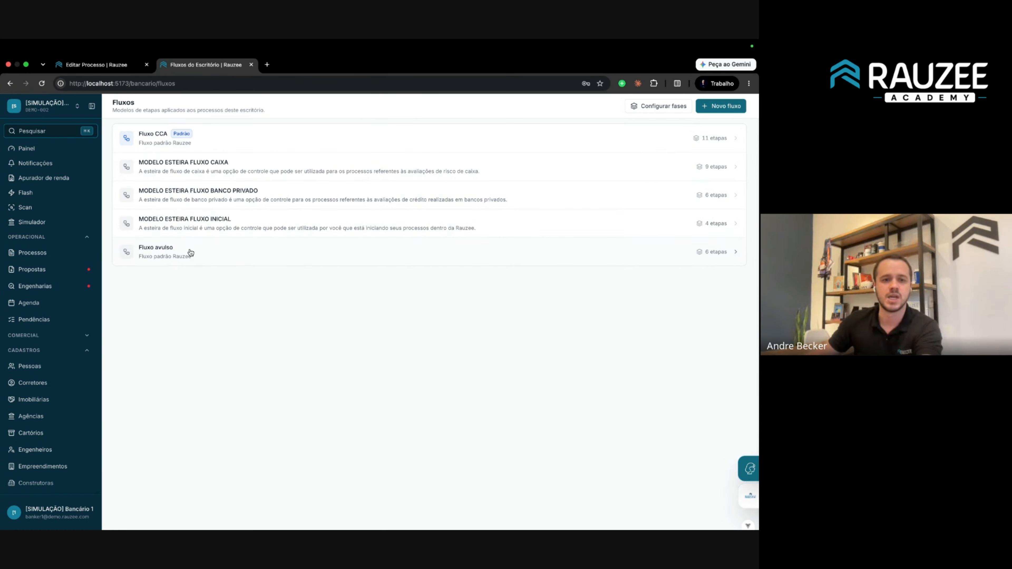
click(191, 252)
In the Fluxo avulso diagram, move Fase de avaliação and Análise de crédito up and Cadastro escritorio SP left.
click(140, 162)
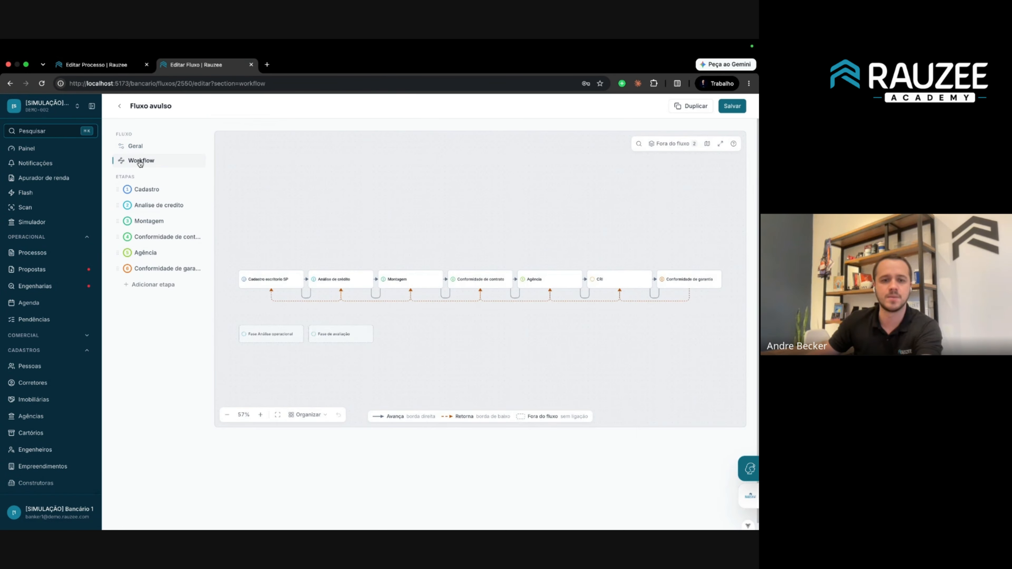
scroll(349, 320, up, 5)
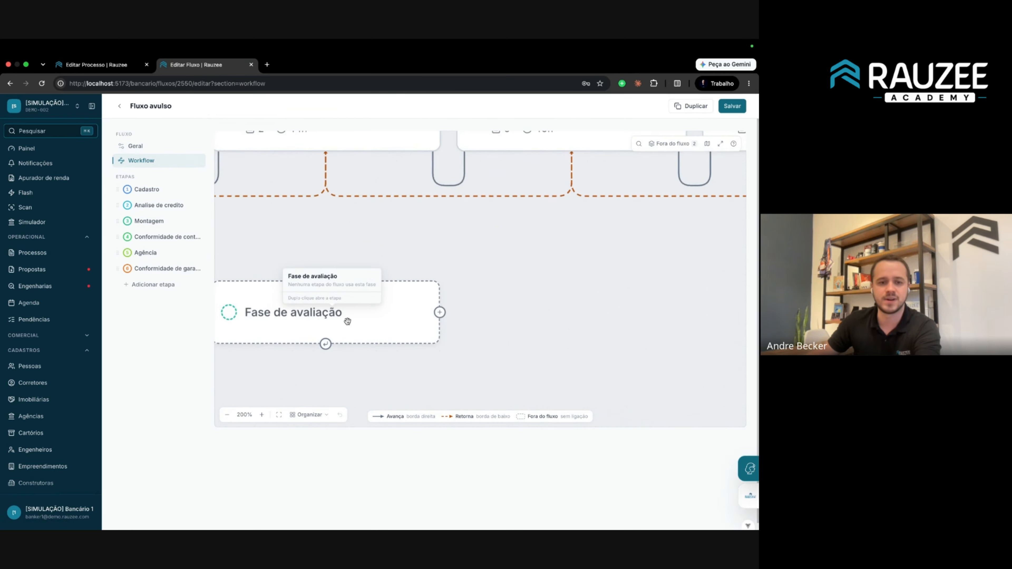
scroll(348, 321, down, 6)
scroll(466, 299, down, 2)
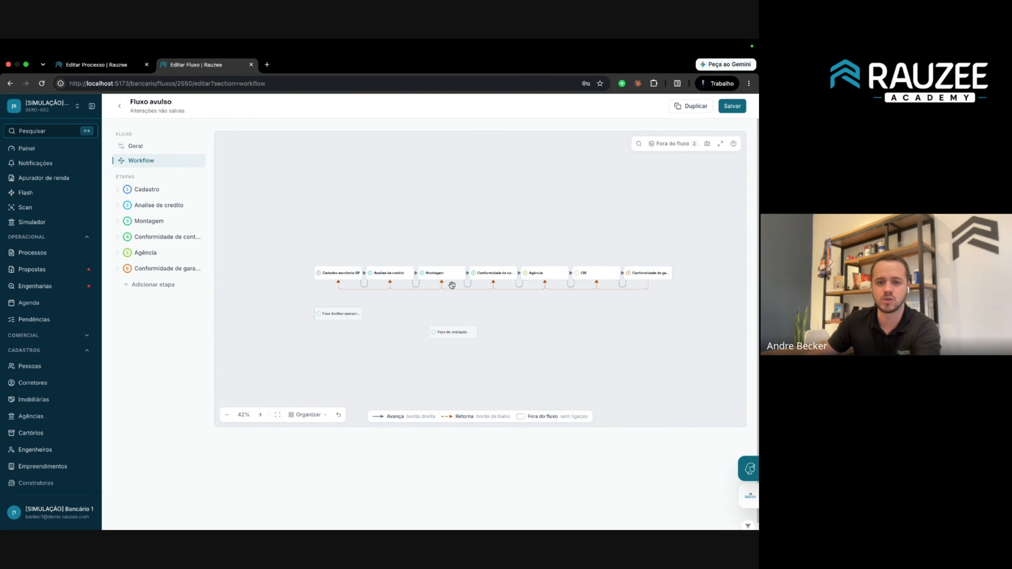
scroll(475, 314, up, 3)
scroll(477, 317, down, 1)
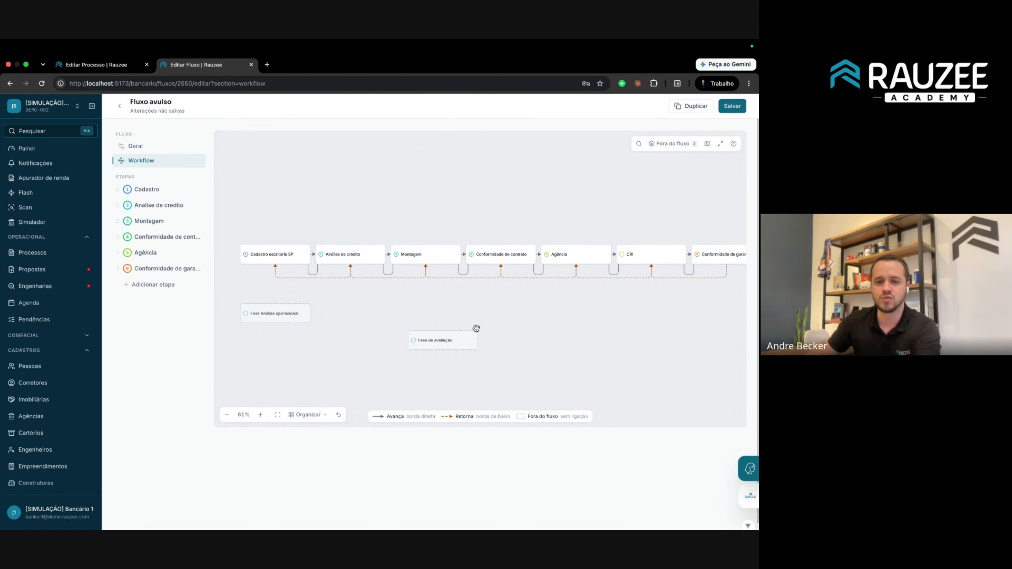
drag(457, 337, 416, 214)
drag(355, 252, 329, 195)
drag(284, 253, 237, 238)
Link Análise de crédito to Fase de avaliação and reposition Montagem and Conformidade de contrato.
drag(402, 225, 424, 197)
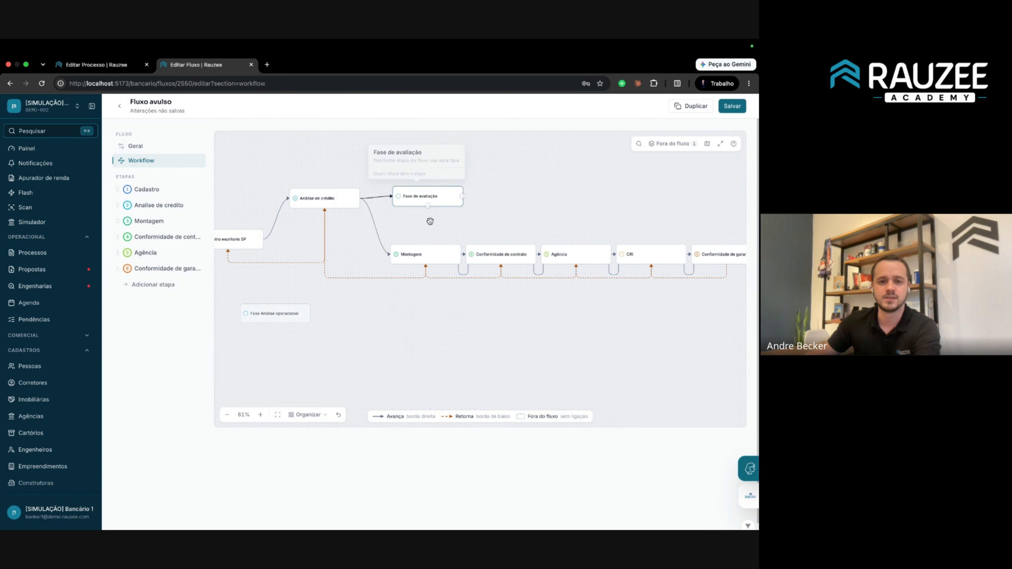
drag(425, 260, 403, 293)
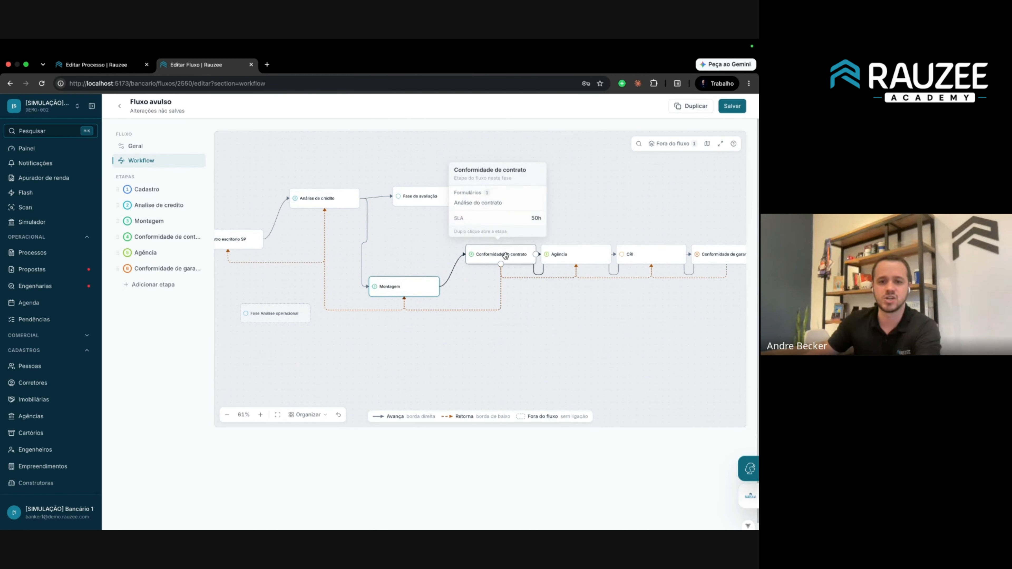
drag(493, 249, 507, 293)
click(307, 414)
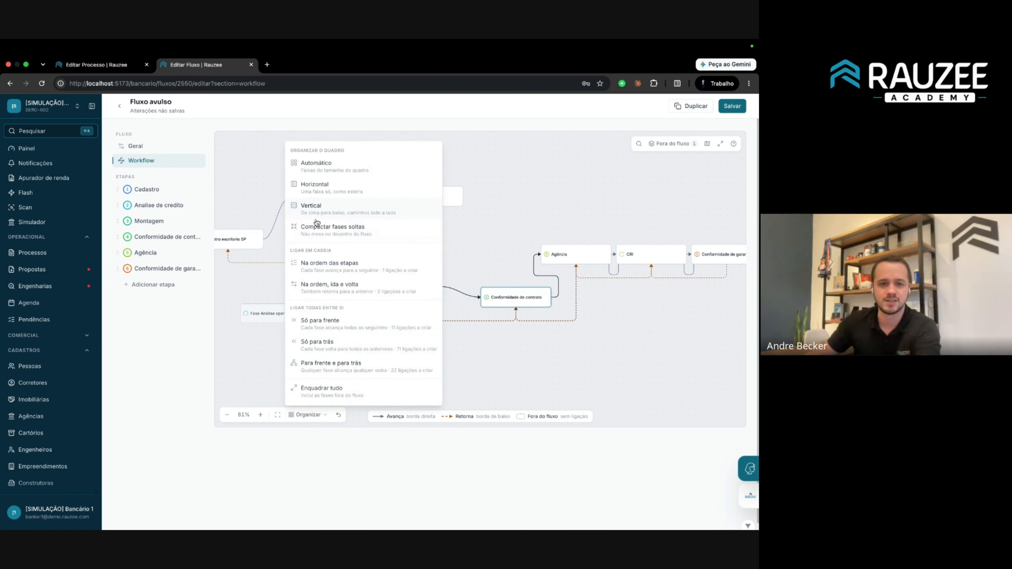
Nudge Fase de avaliação, then link it forward to Montagem and Montagem back to it.
click(524, 185)
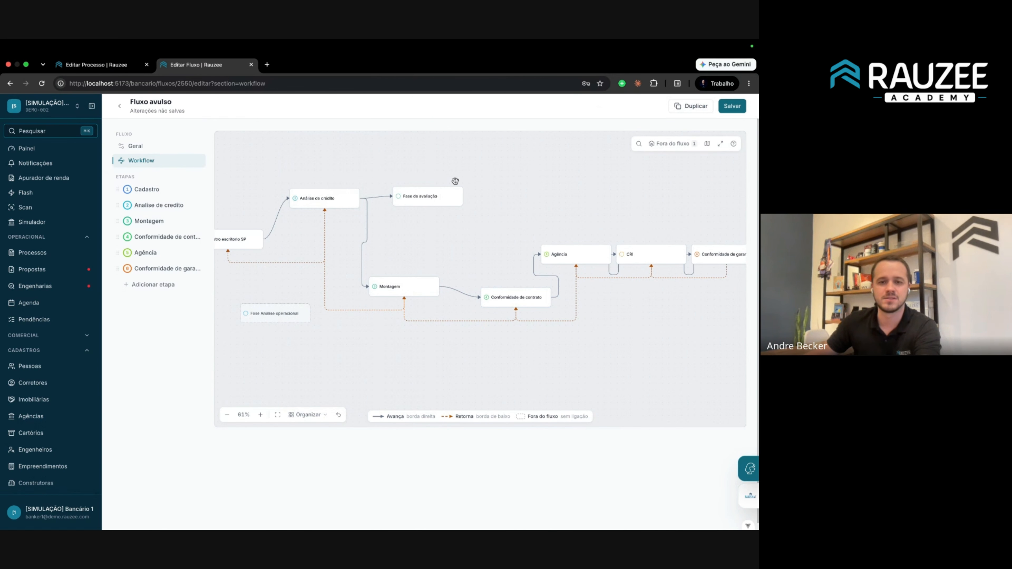
drag(429, 198, 414, 221)
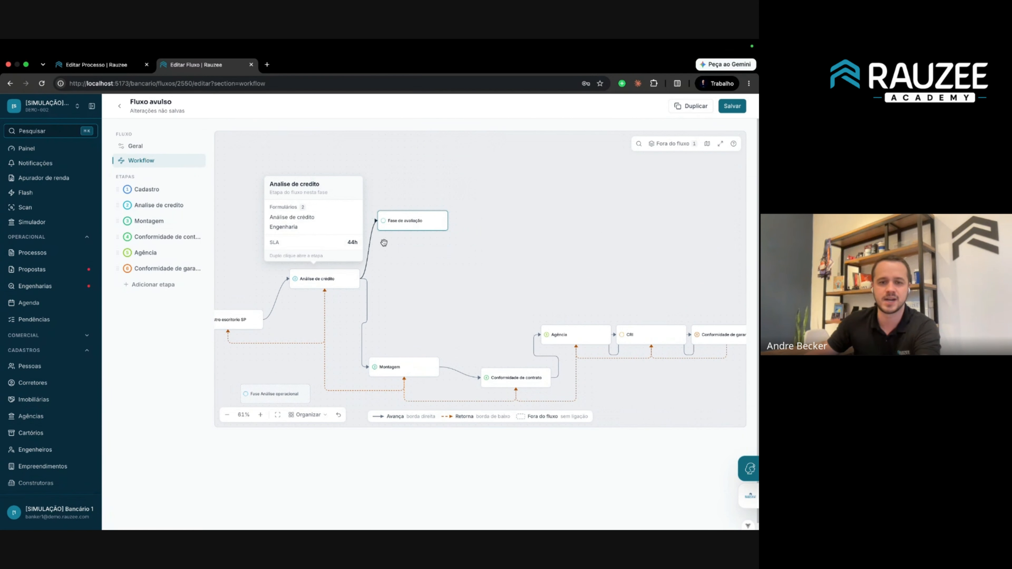
scroll(422, 221, up, 5)
scroll(420, 222, down, 5)
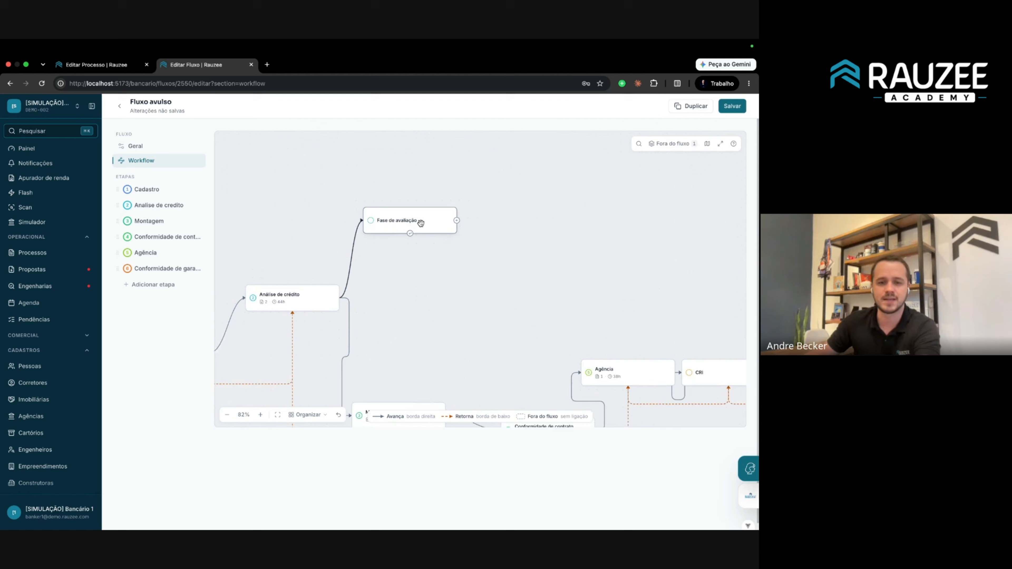
click(453, 221)
click(390, 376)
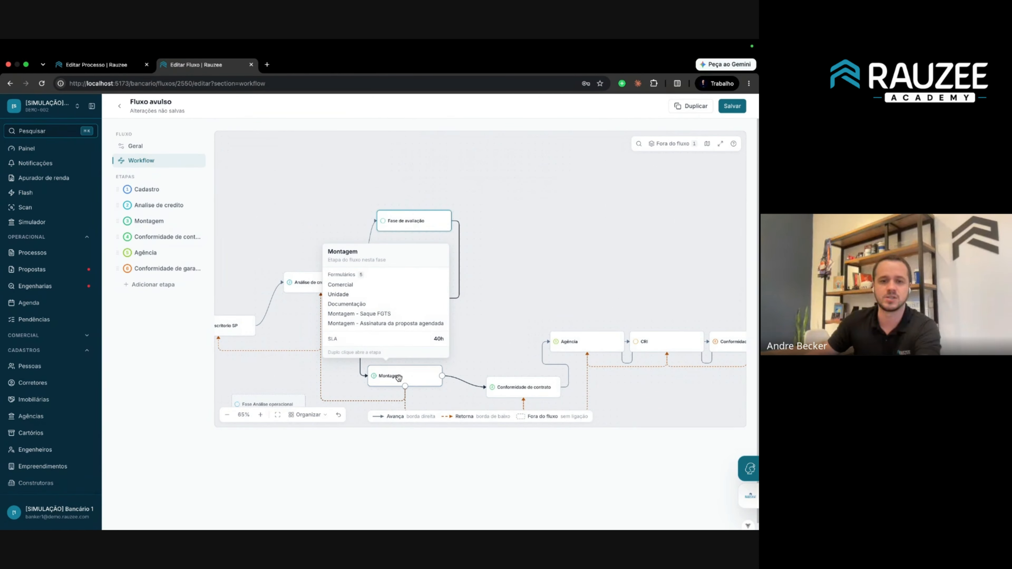
click(404, 386)
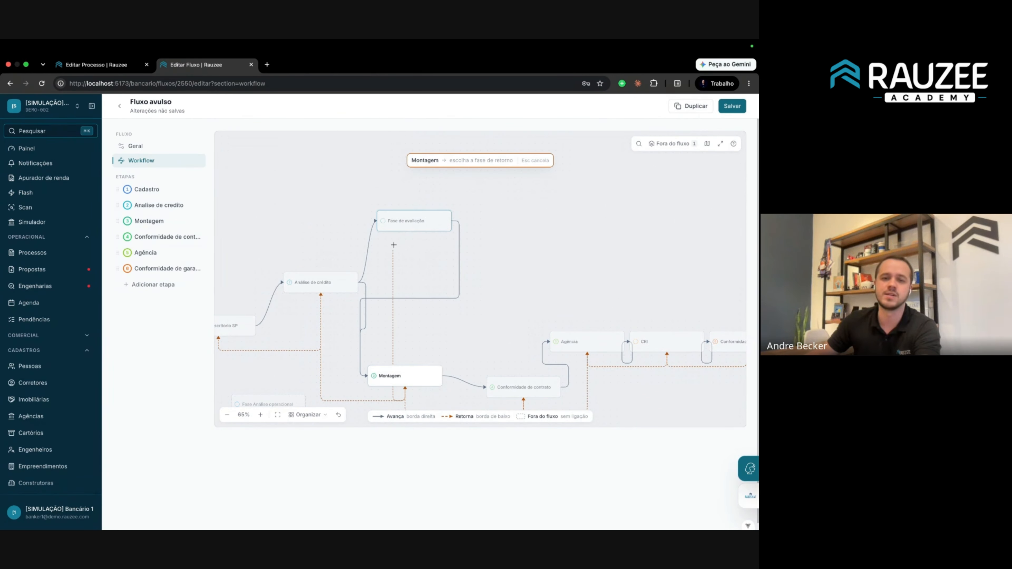
click(403, 222)
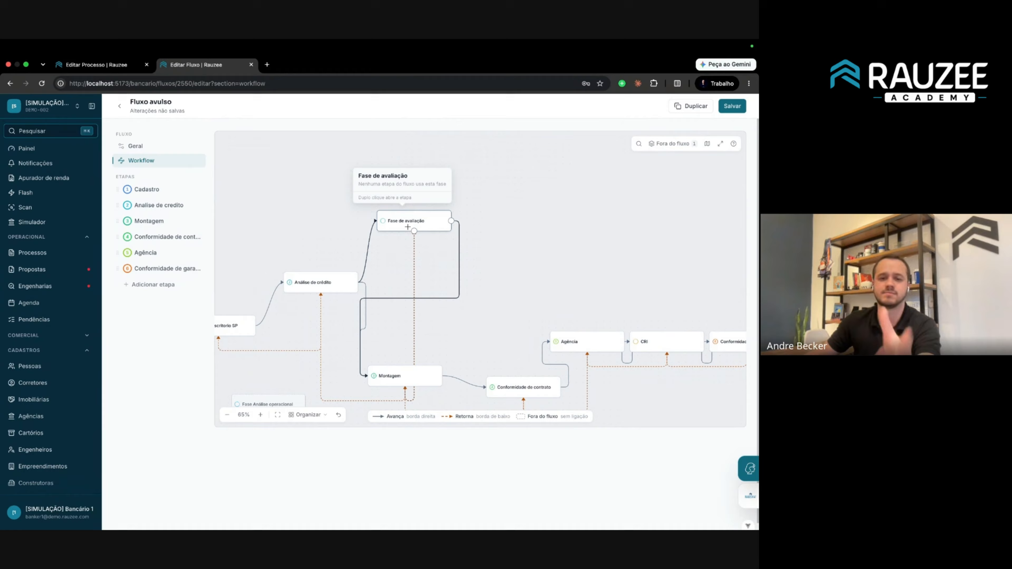
Lay out the flow in one horizontal lane, save it, and return to the process page.
click(306, 414)
click(343, 188)
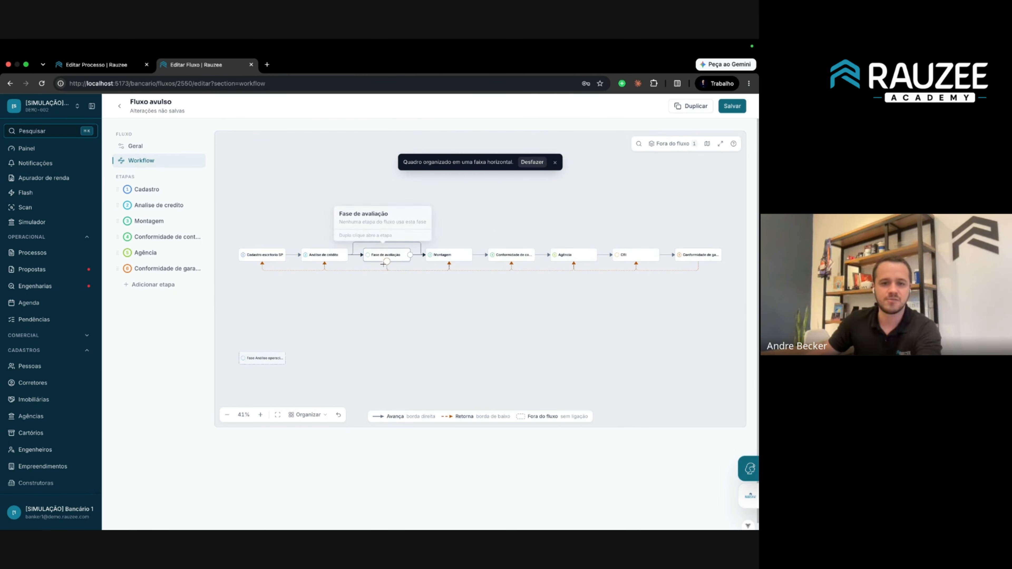
scroll(389, 261, up, 5)
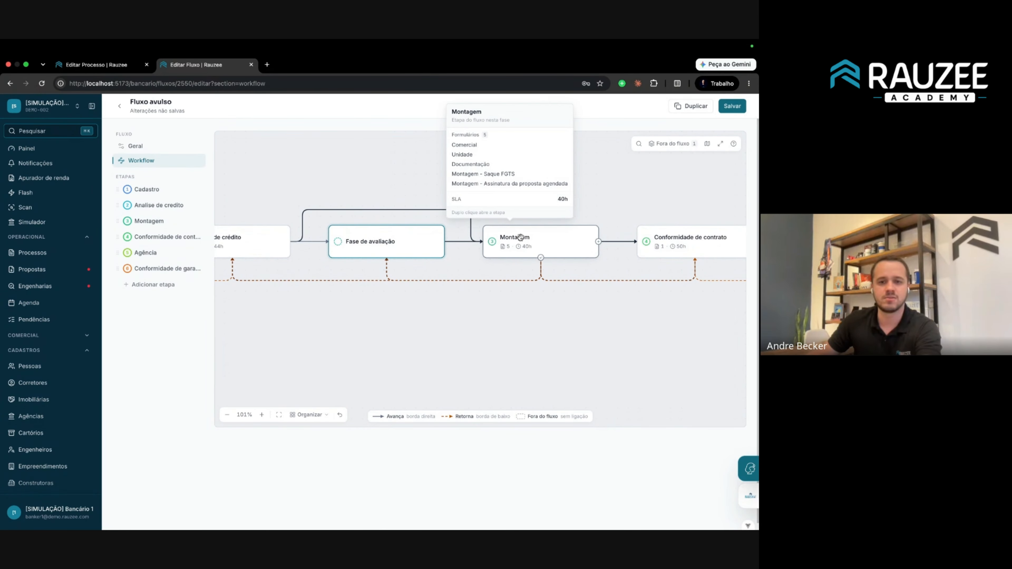
click(732, 106)
click(96, 65)
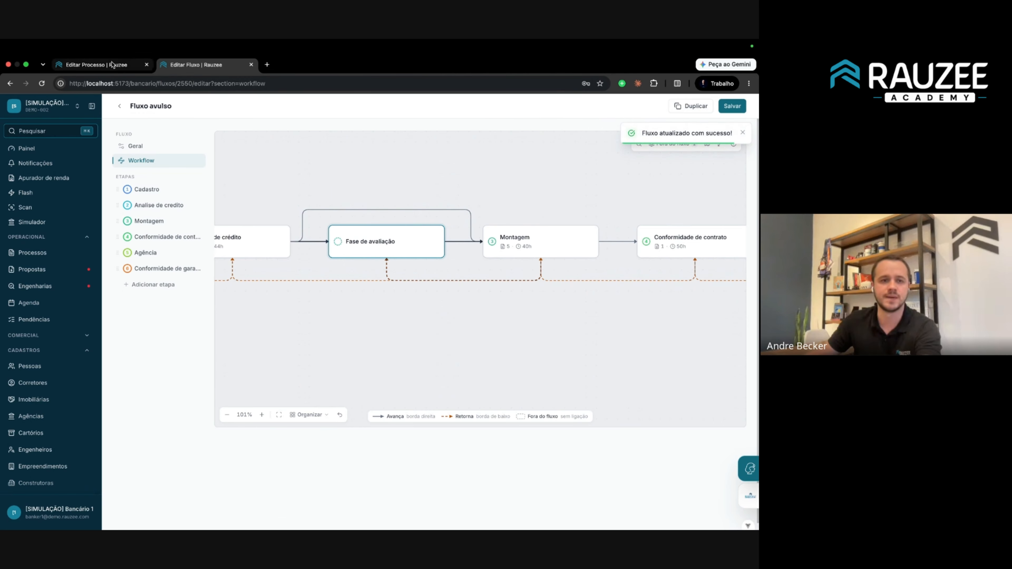
Reload the process and show its phase list, now with Fase de avaliação after Análise de crédito.
click(41, 84)
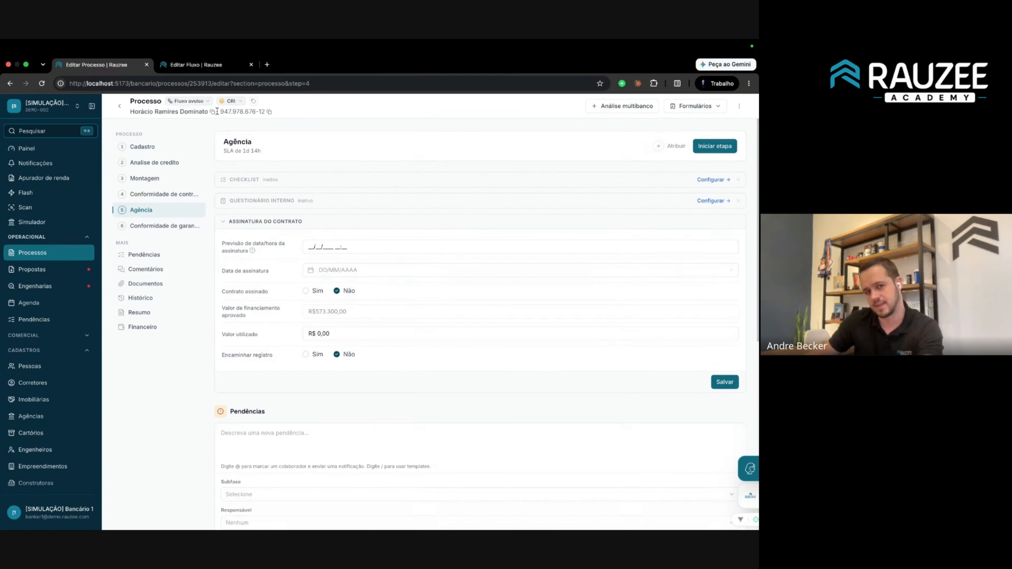
click(236, 105)
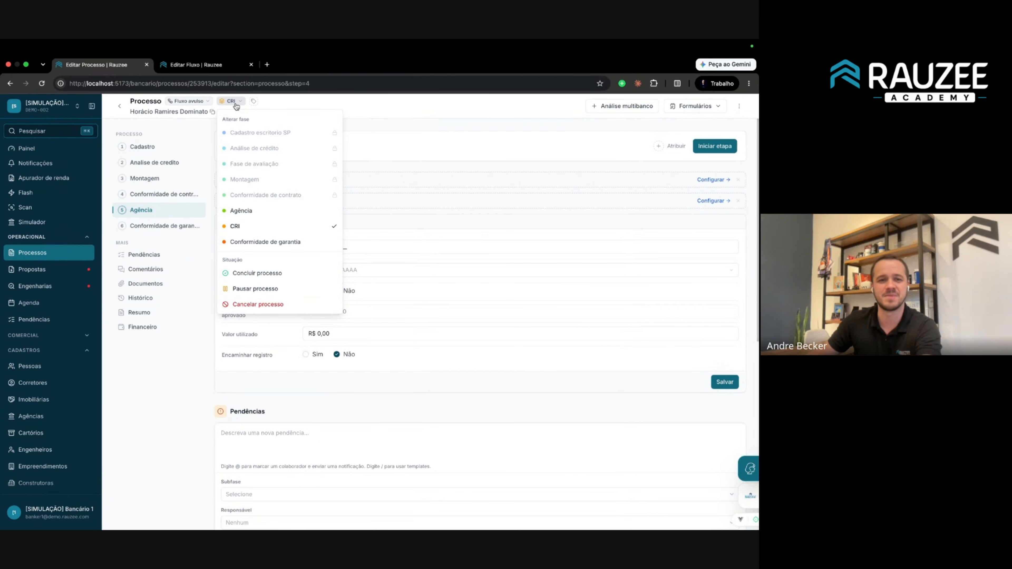
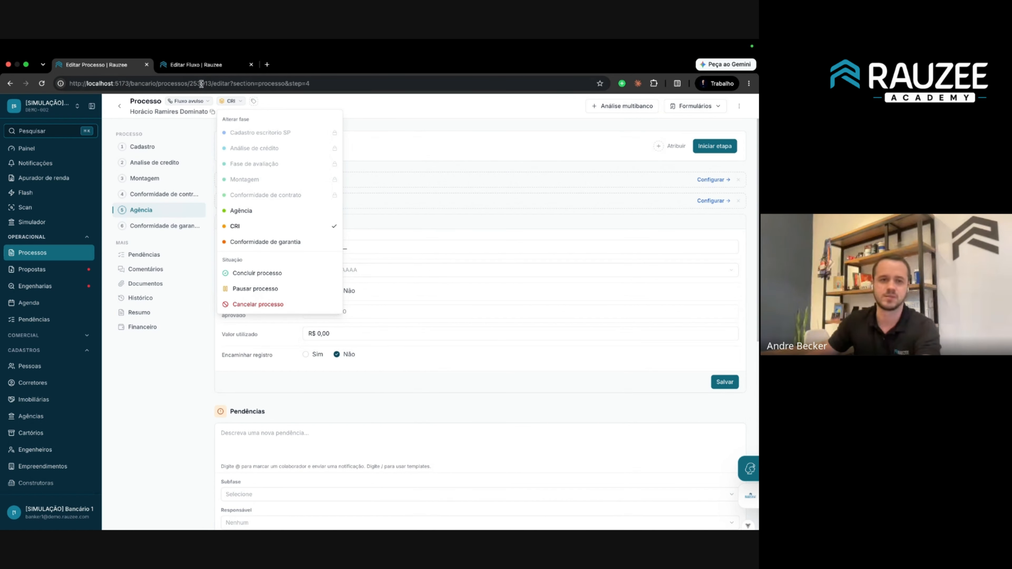
Switch to the Fluxo avulso editor and scroll down to its stage diagram.
click(195, 65)
scroll(516, 225, down, 5)
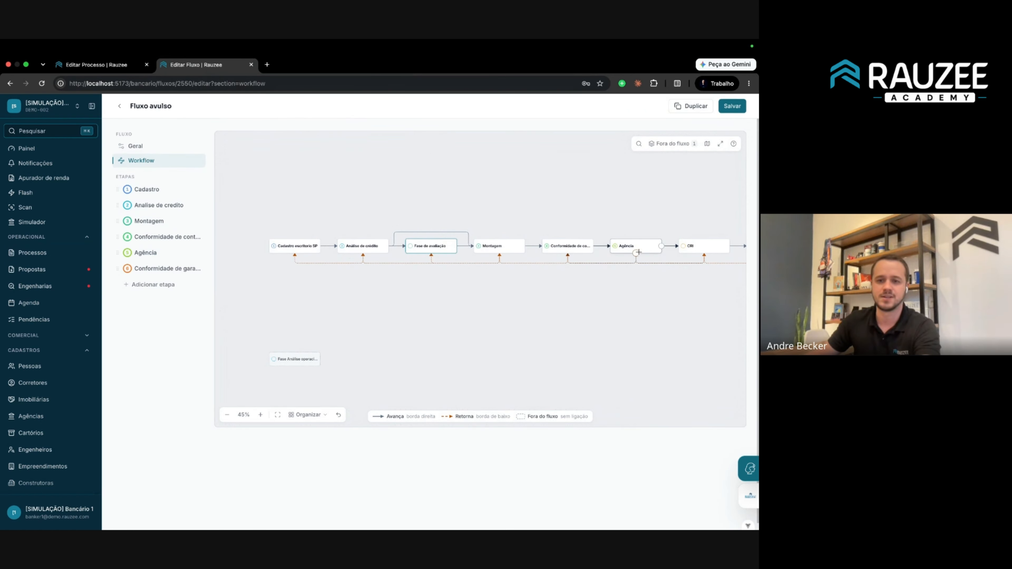
Link CRI back to Fase de avaliação with a return path, save the flow, and return to the process.
click(704, 255)
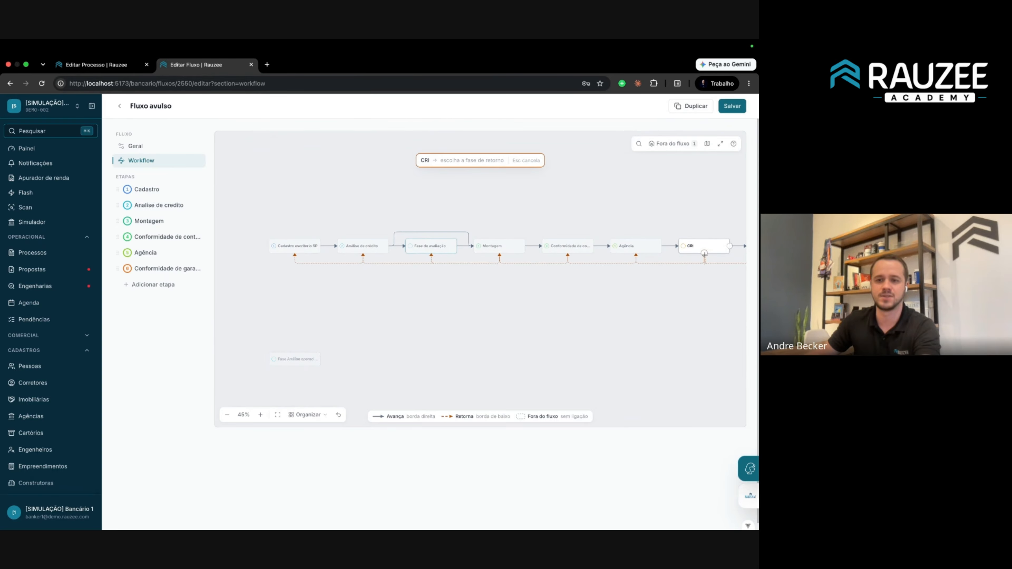
click(431, 256)
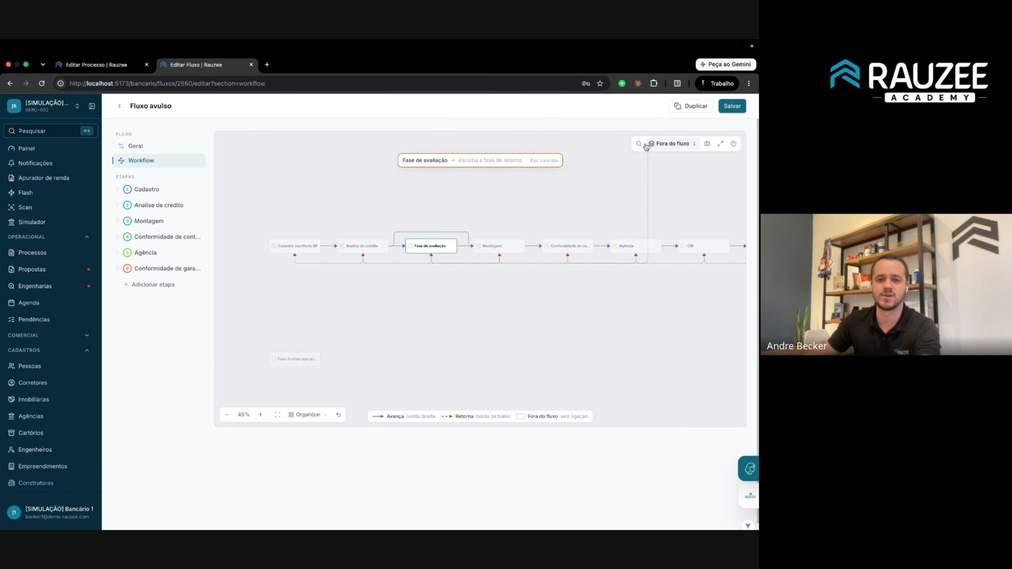
click(703, 248)
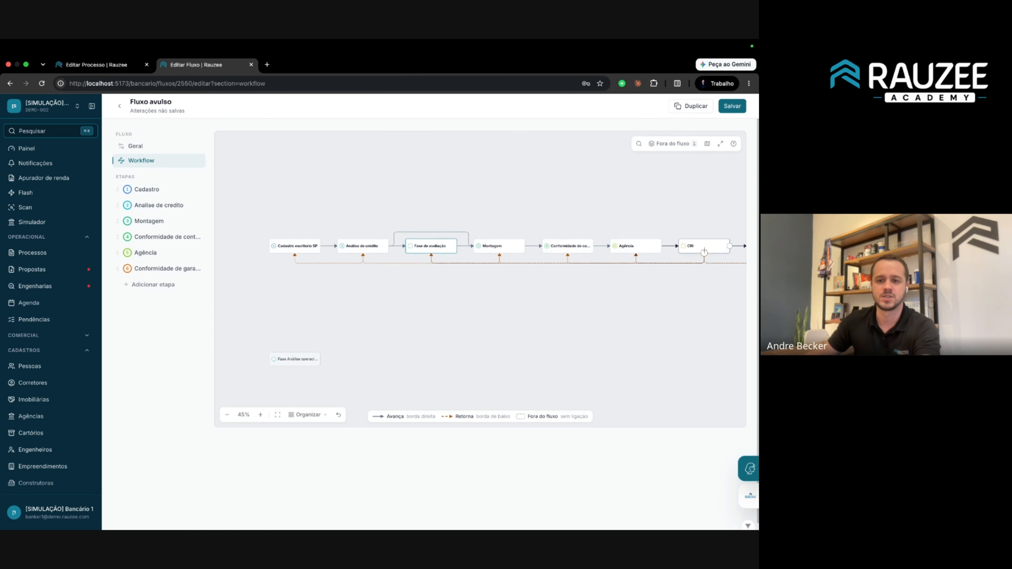
drag(704, 252, 435, 247)
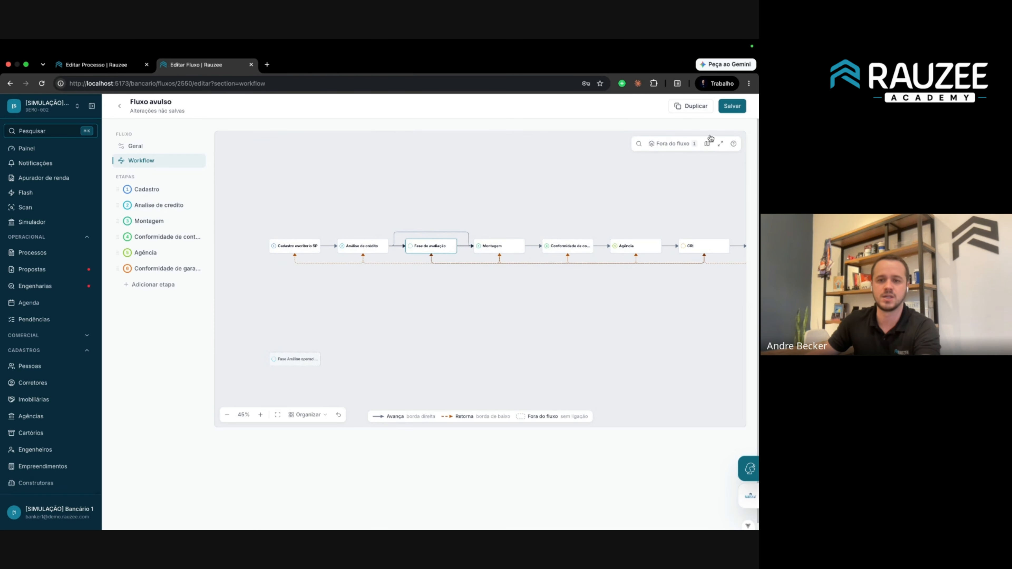
click(731, 105)
click(81, 64)
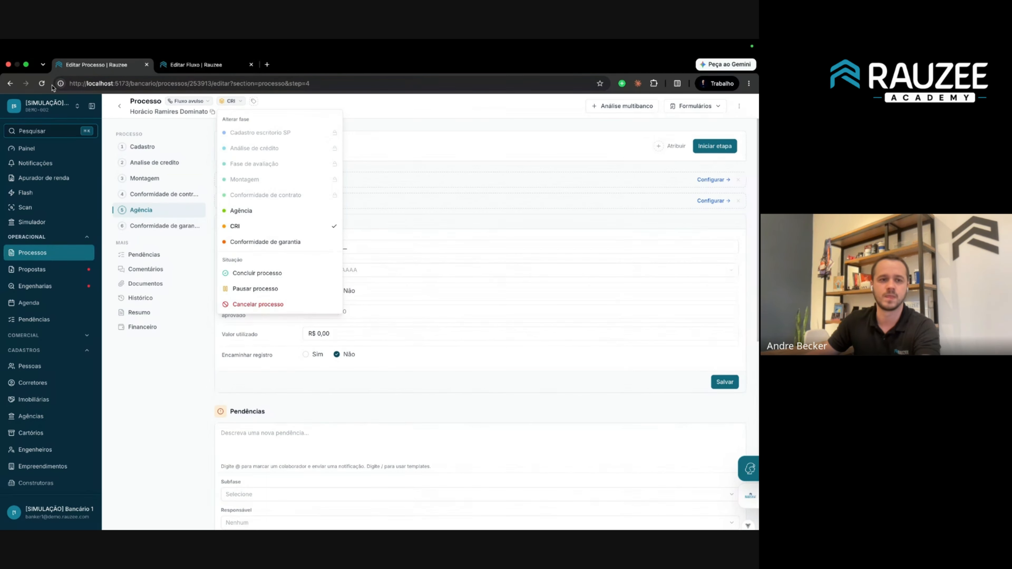
Reload the process and move it to Fase de avaliação, then Montagem, then Análise de crédito.
click(42, 83)
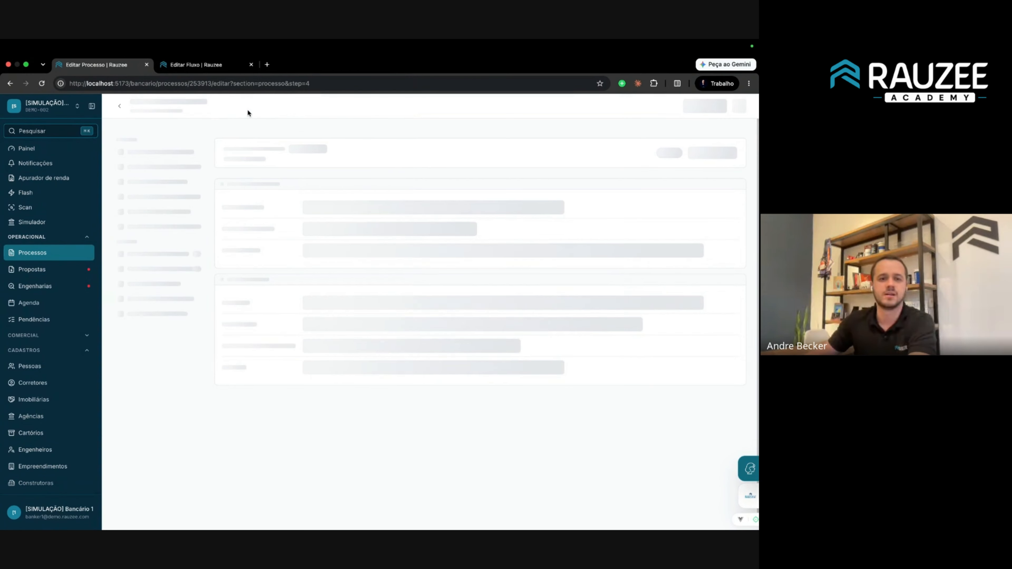
click(230, 101)
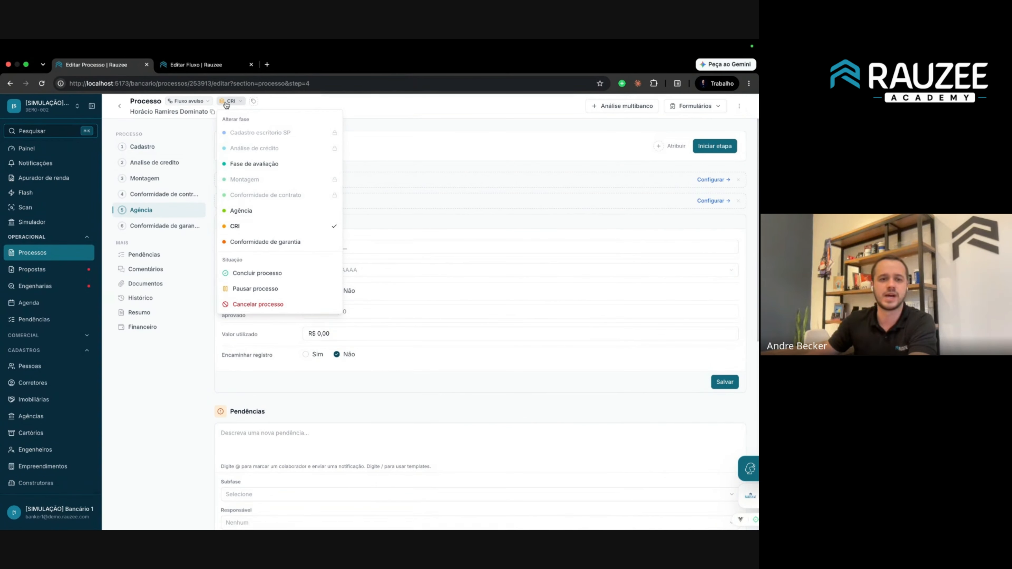
click(257, 167)
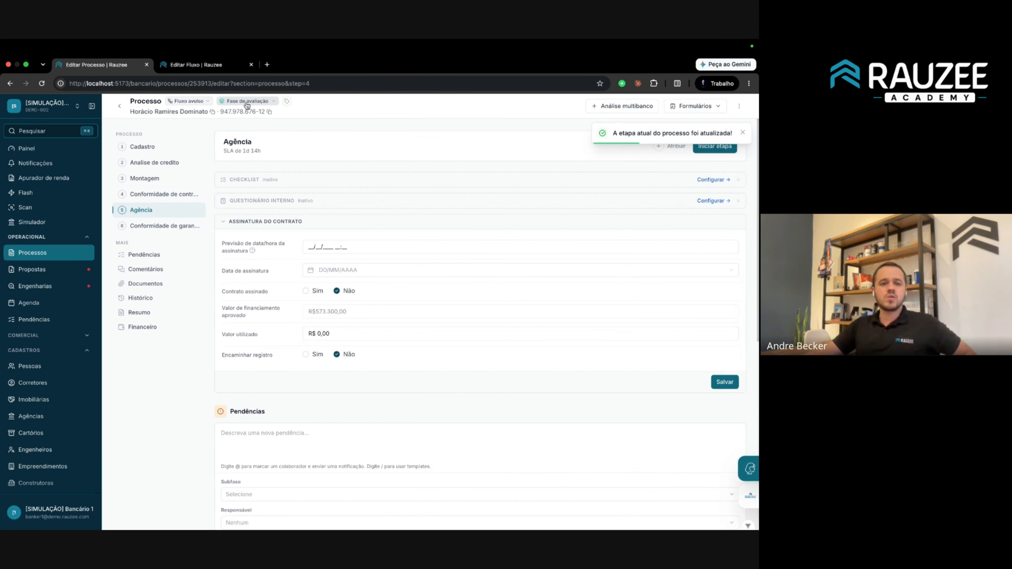
click(246, 103)
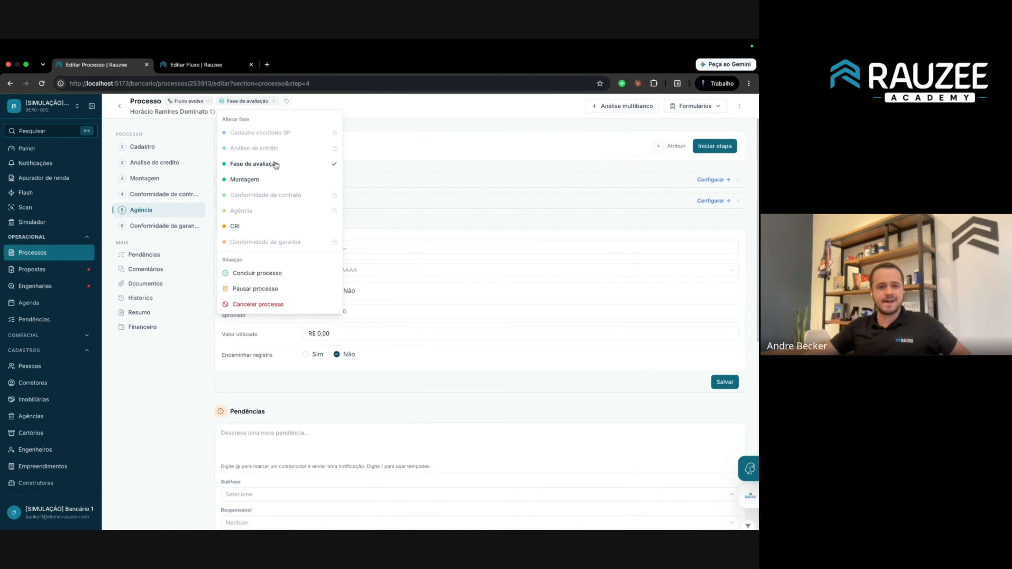
click(267, 180)
click(239, 100)
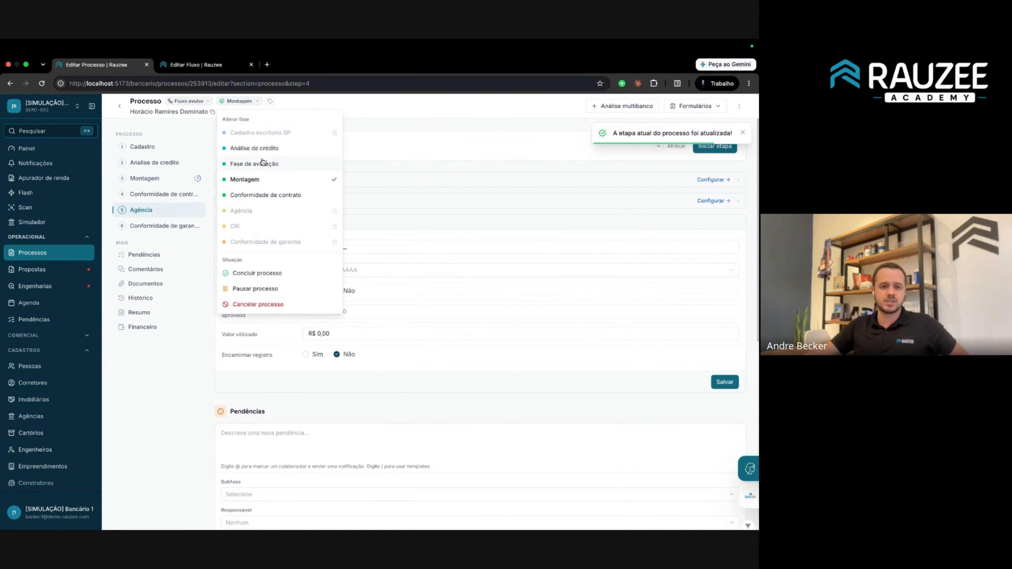
click(268, 148)
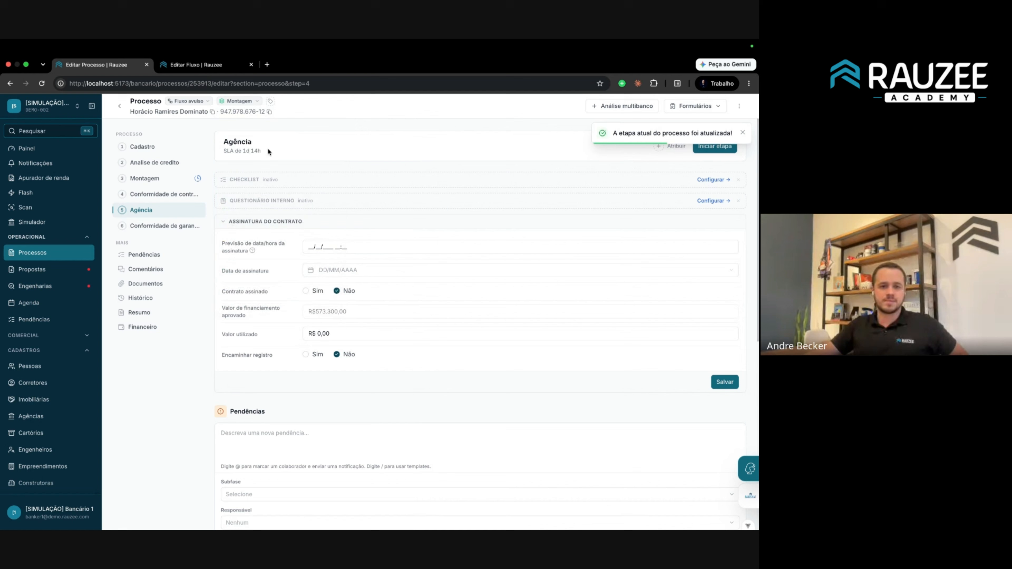
click(247, 101)
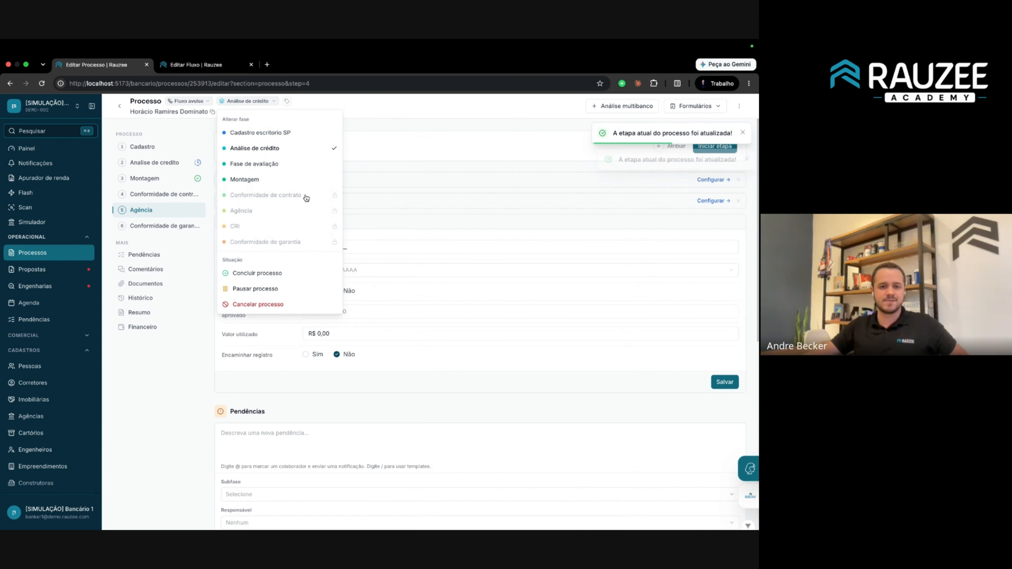
click(190, 66)
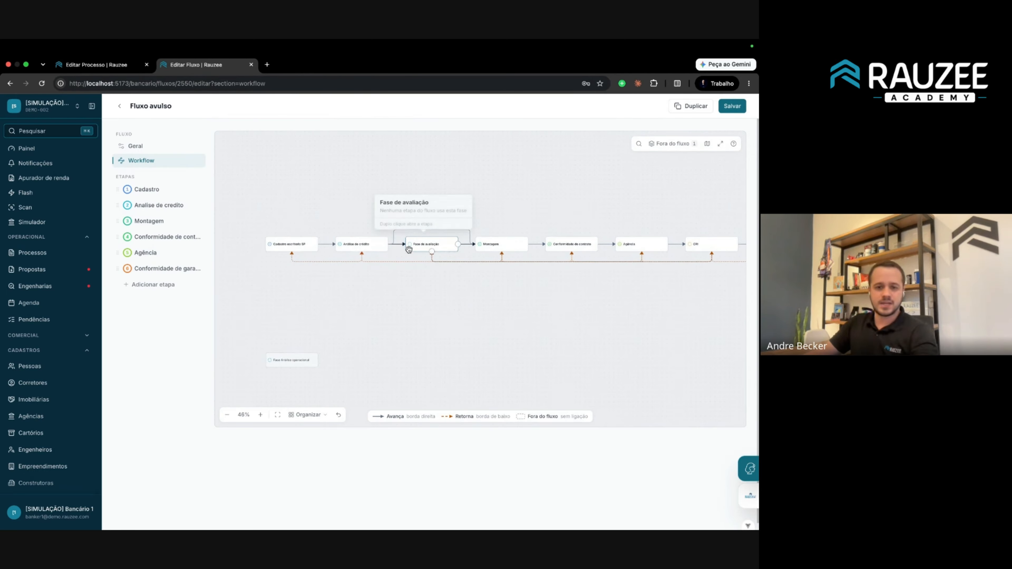
Select Fase de avaliação on the diagram, then open the Cadastro stage's settings.
scroll(407, 248, up, 5)
scroll(410, 249, down, 5)
click(420, 250)
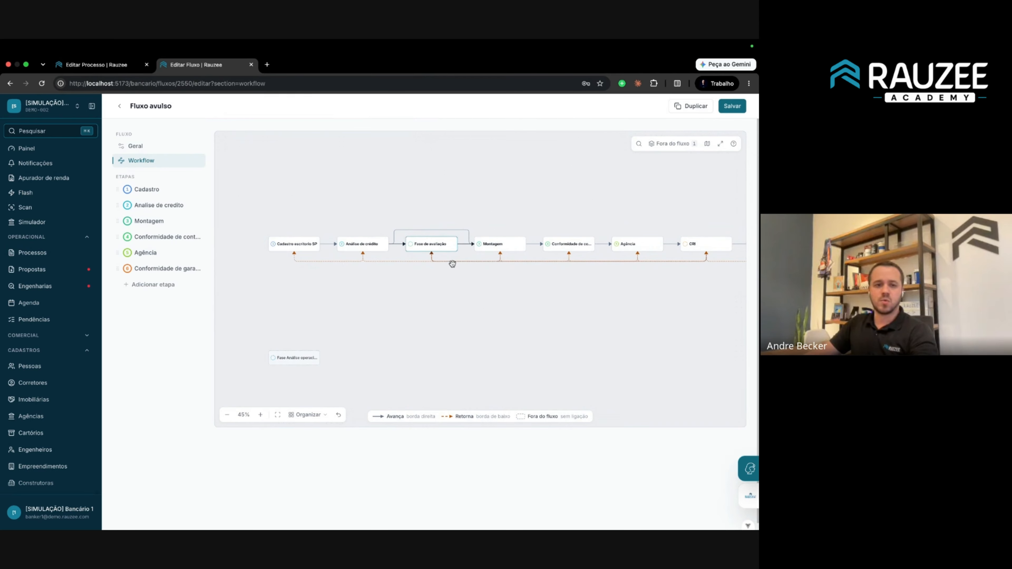
scroll(452, 264, up, 1)
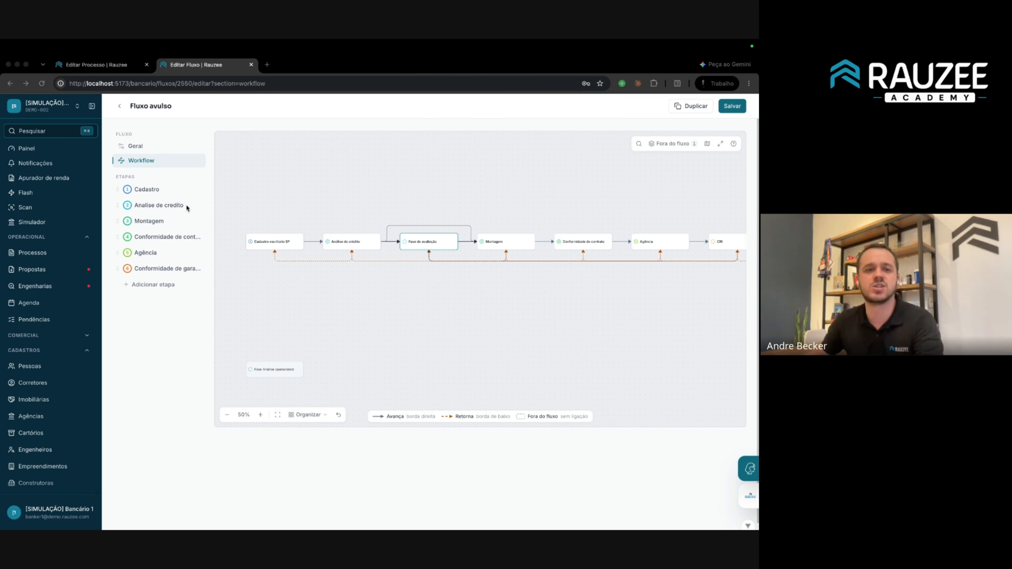
click(175, 192)
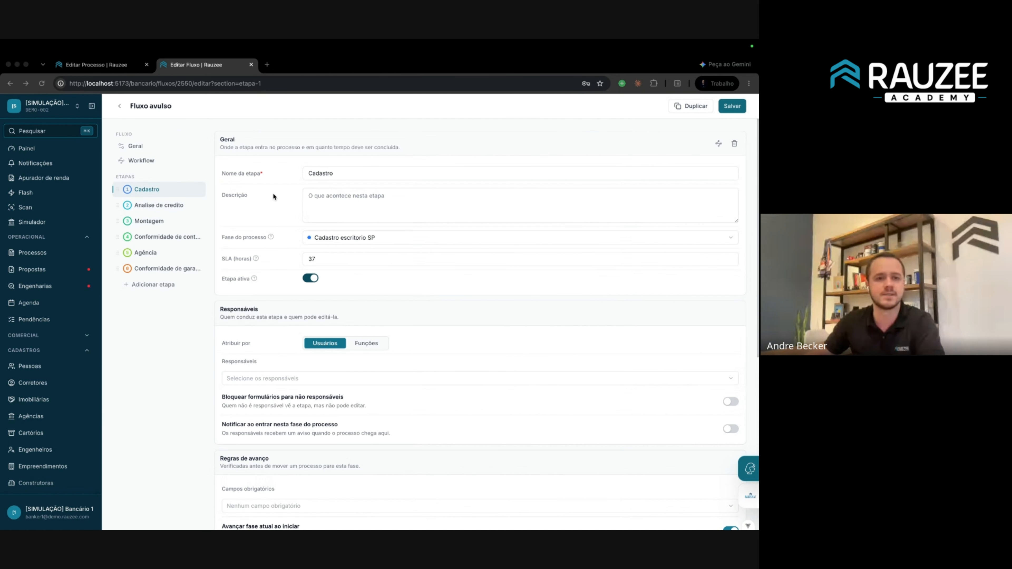
Move the process to Cadastro escritório SP, then rename the Cadastro stage to 'Etapa Cadastro' and save.
click(96, 65)
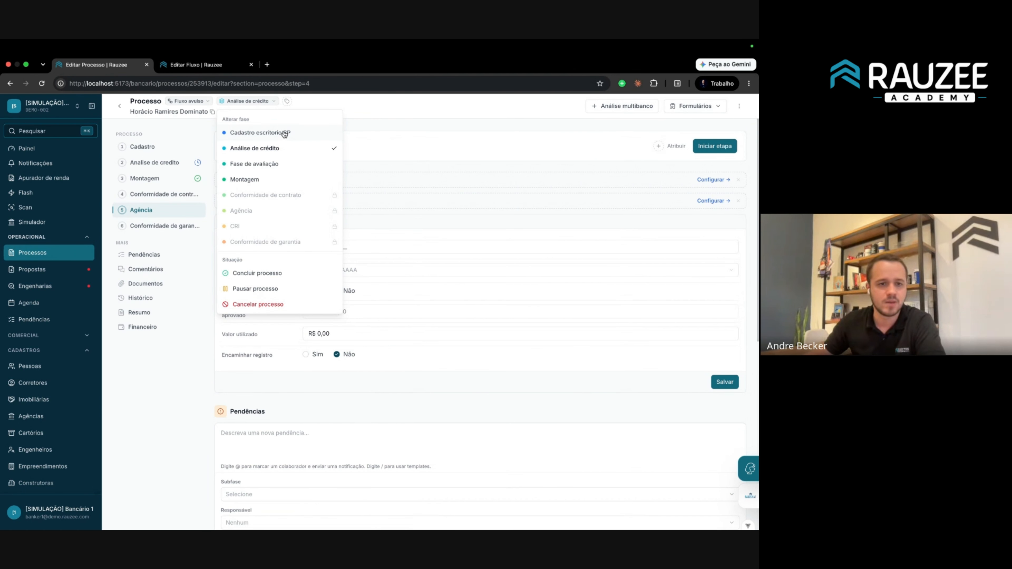
click(273, 133)
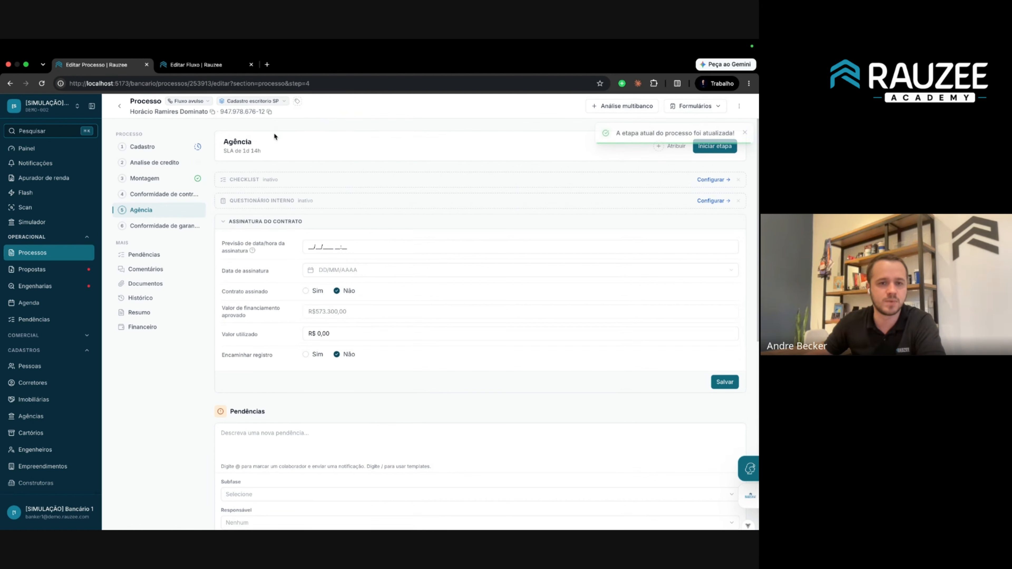
click(222, 65)
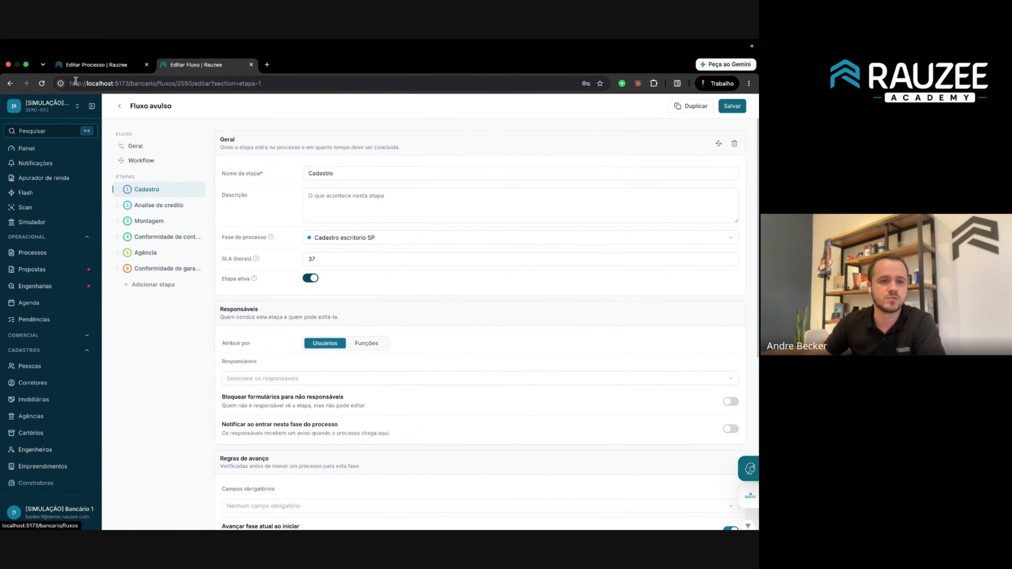
click(41, 83)
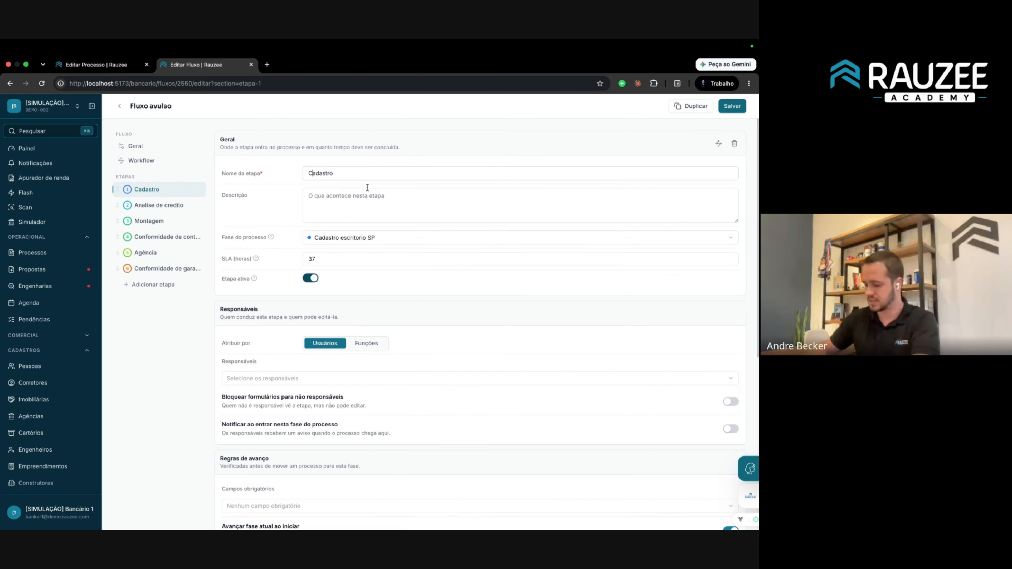
text(Etapa)
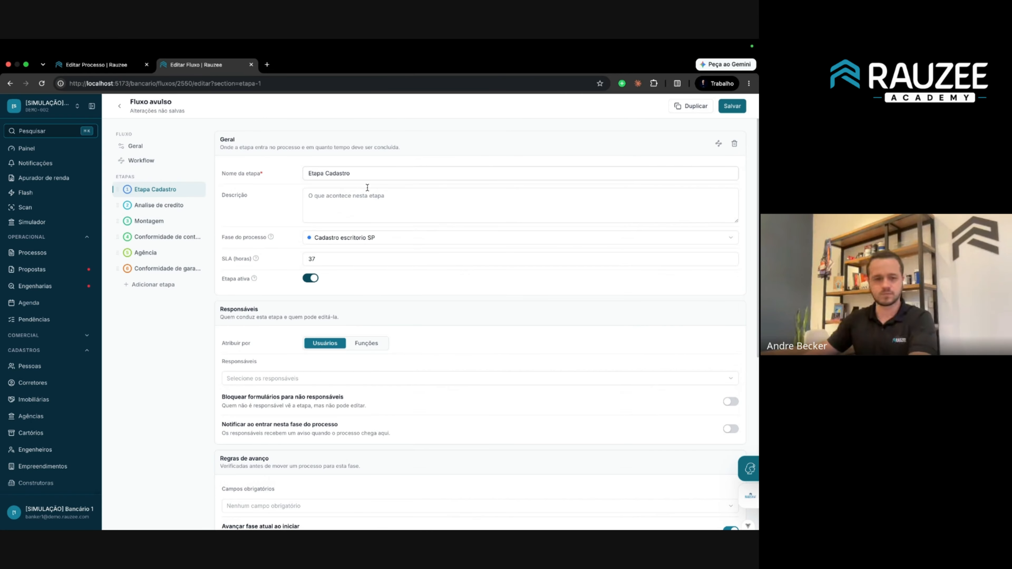
click(733, 106)
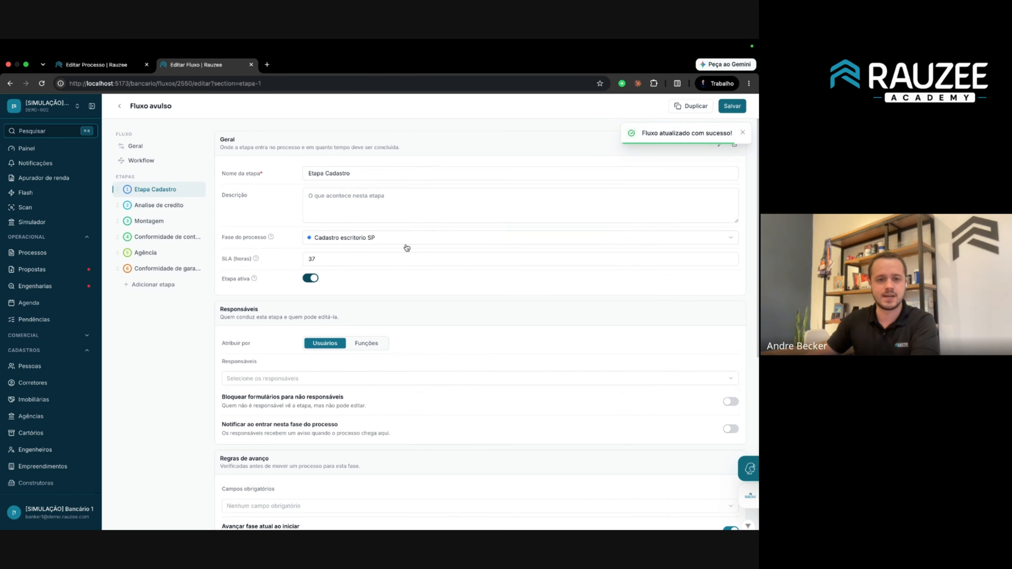
scroll(333, 257, down, 1)
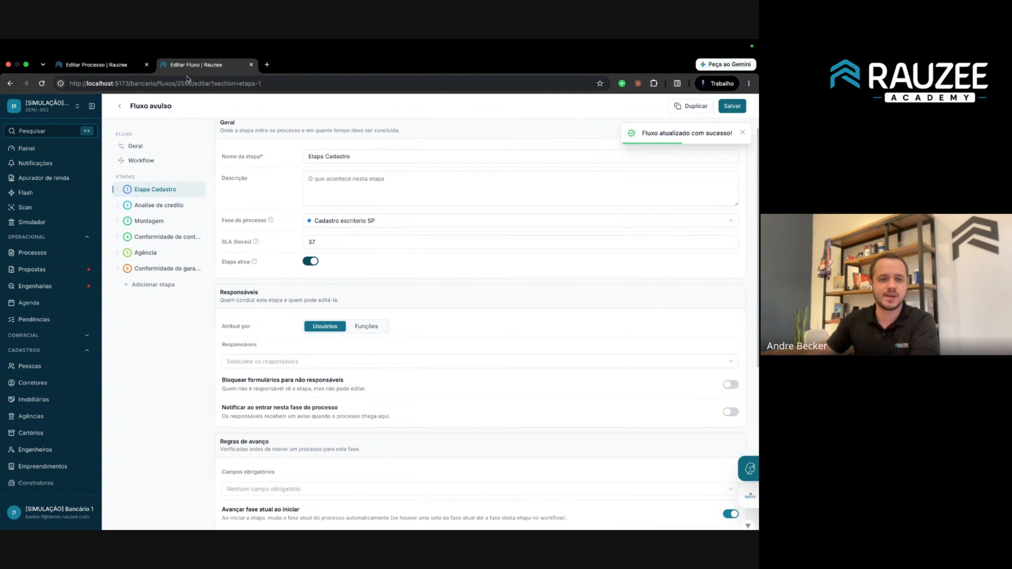
click(100, 65)
Open the process's Cadastro step and inspect its elapsed SLA time.
click(140, 146)
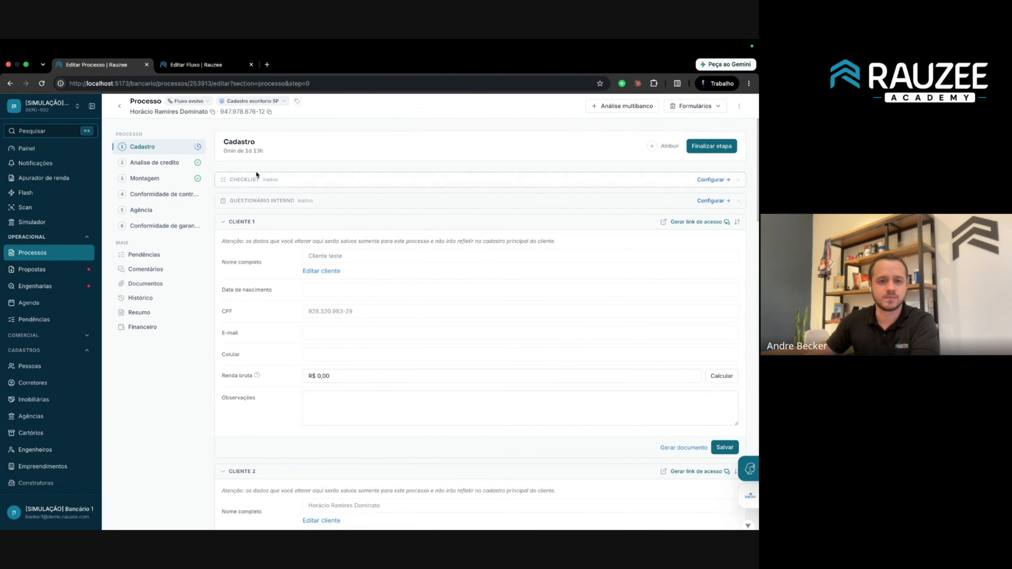
click(296, 152)
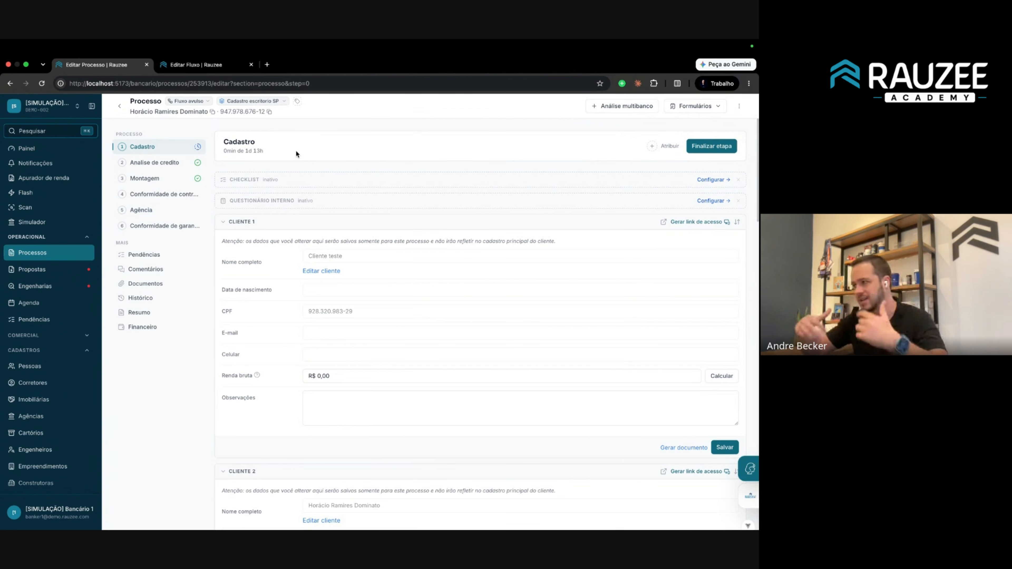
triple_click(230, 151)
click(254, 150)
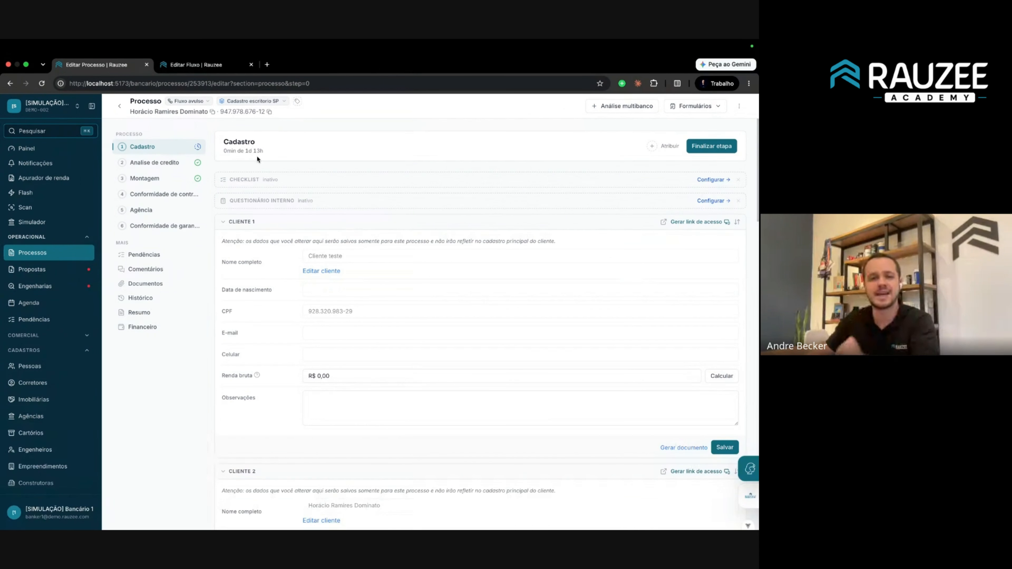
Set the Cadastro stage SLA to 2 hours, save, and reload the process to see the 2h limit.
click(195, 65)
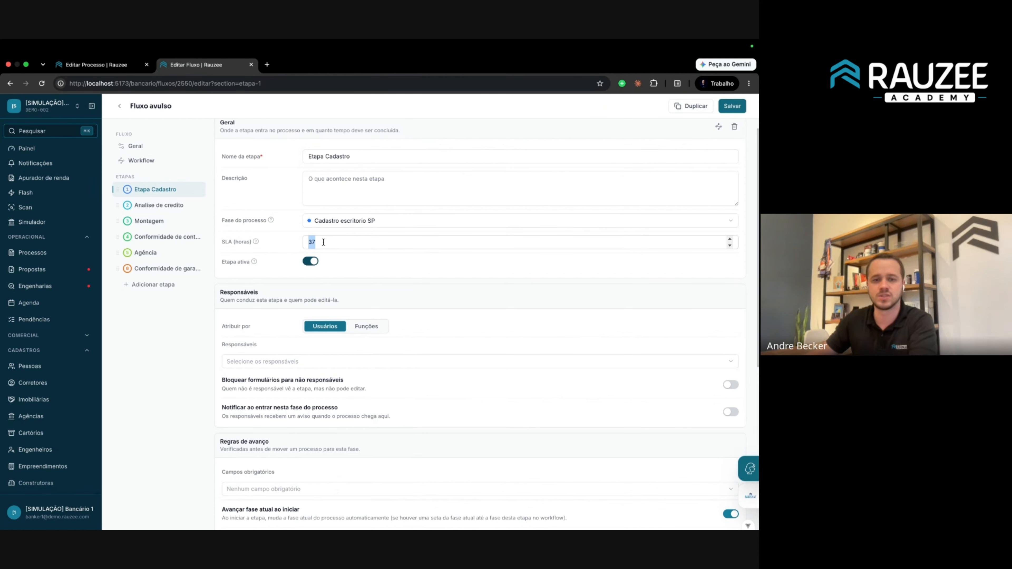
text(2)
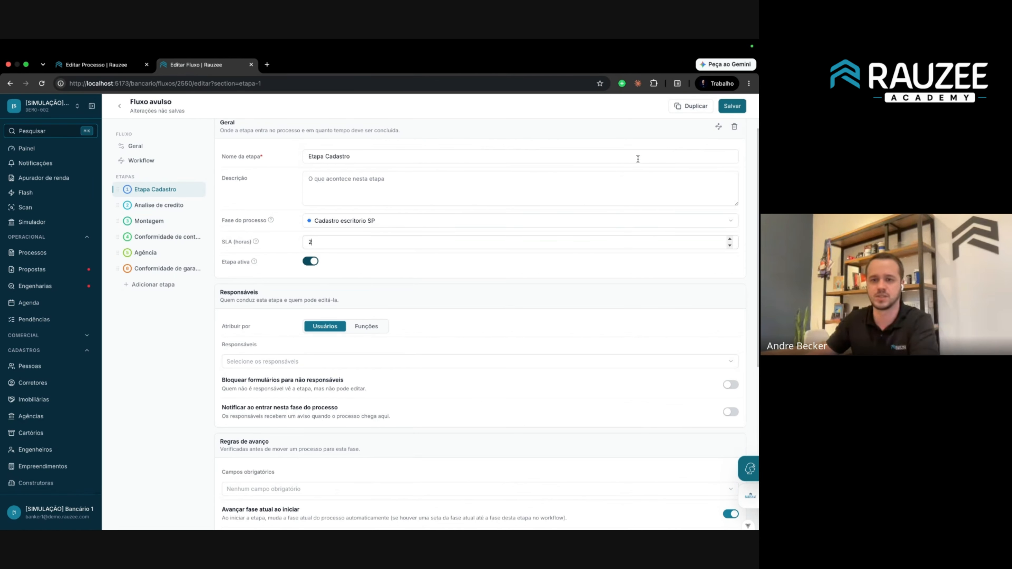
click(732, 106)
click(95, 64)
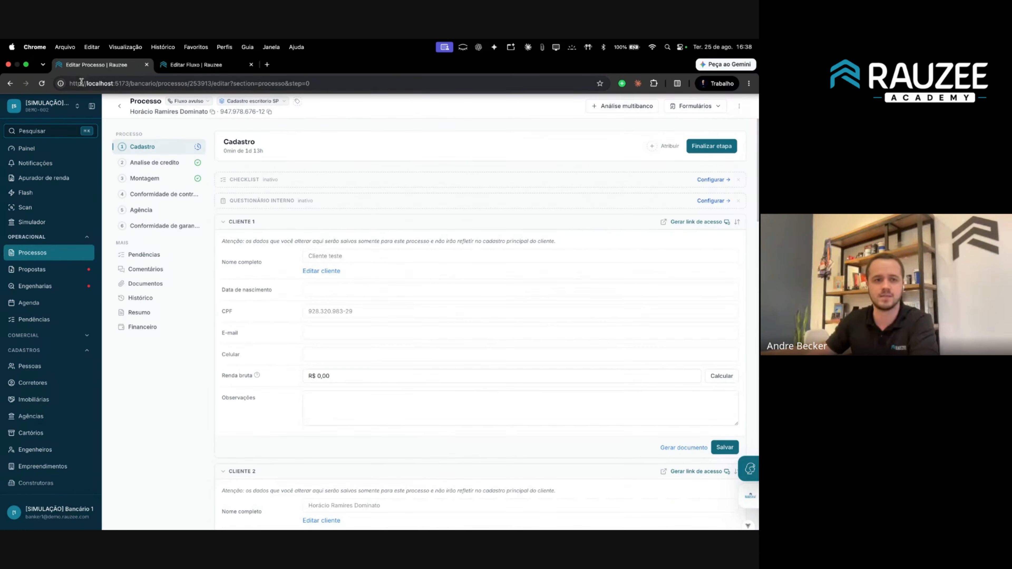
click(42, 84)
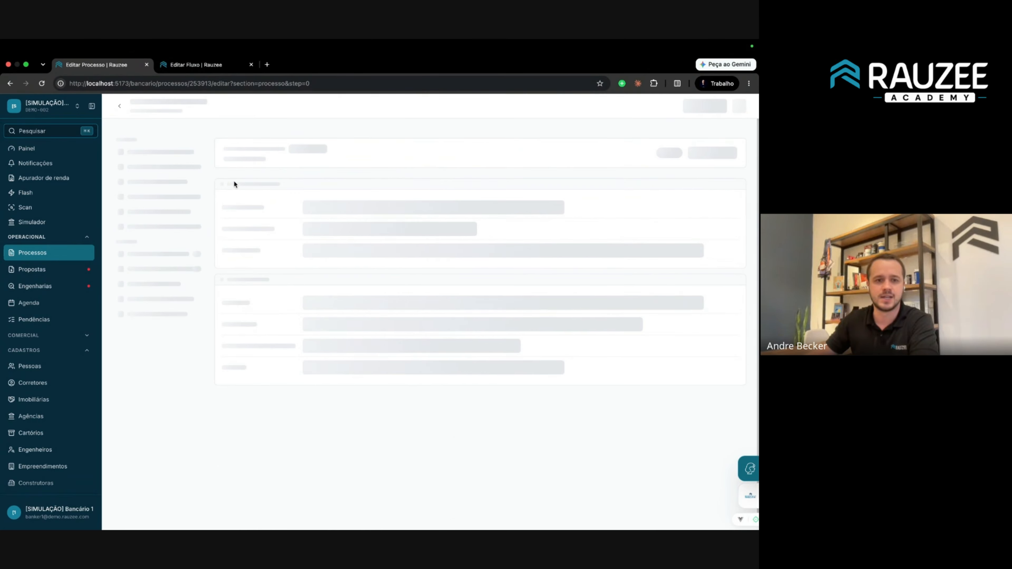
drag(251, 151, 236, 152)
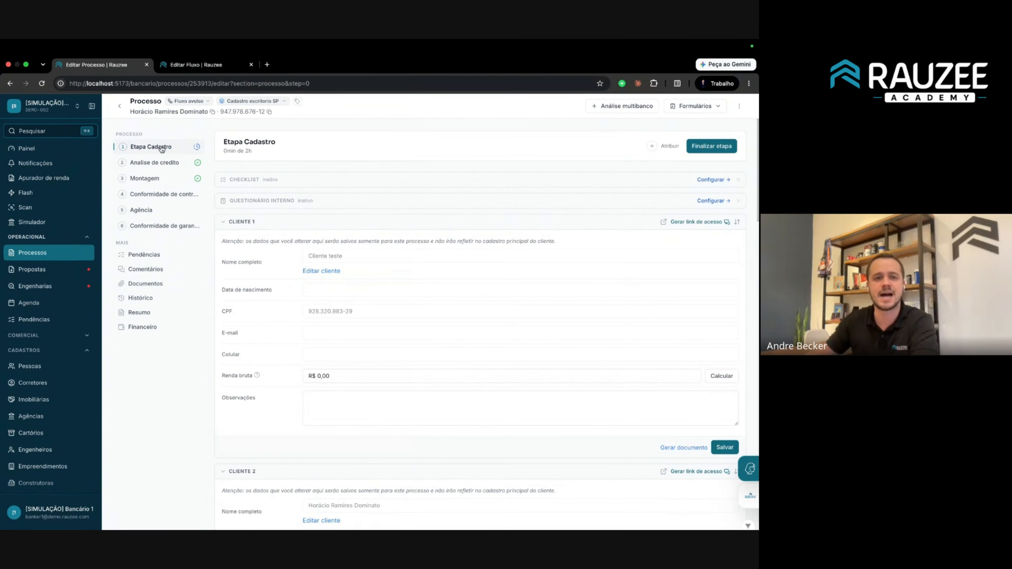
Switch the Kanban board to the DEMO-001 office and open its first Etapa de Cadastro process.
click(40, 253)
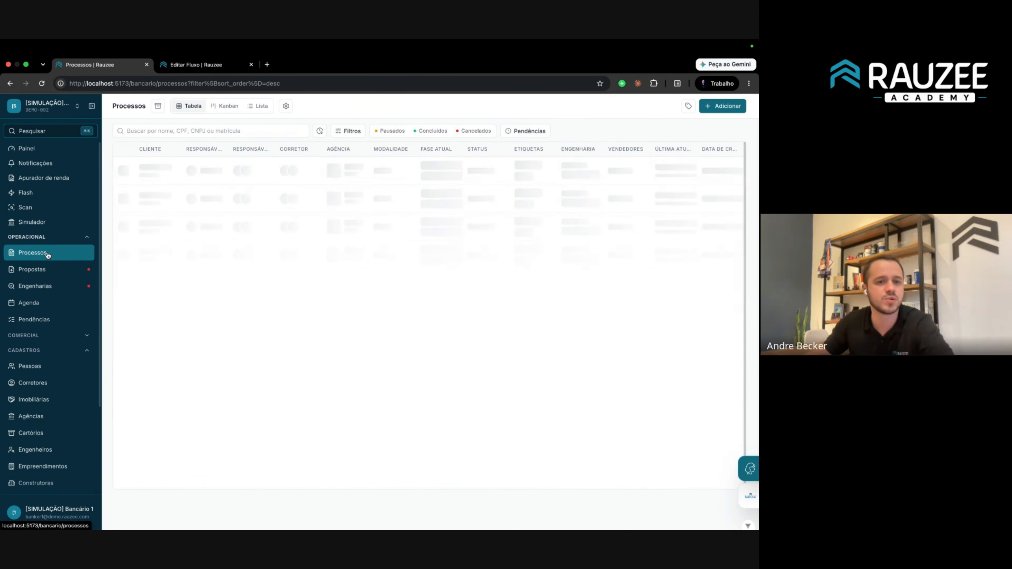
click(224, 107)
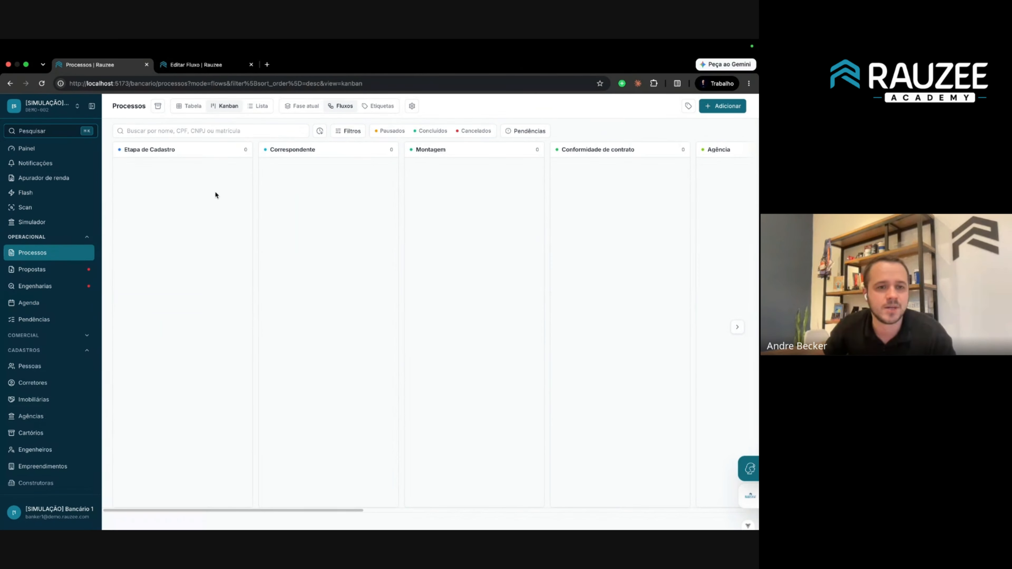
click(46, 106)
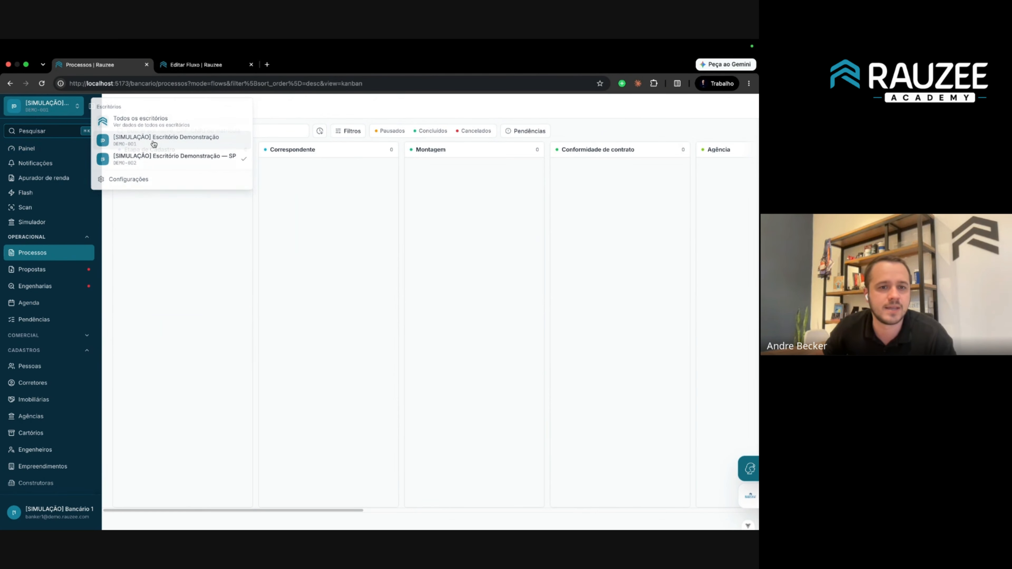
click(120, 75)
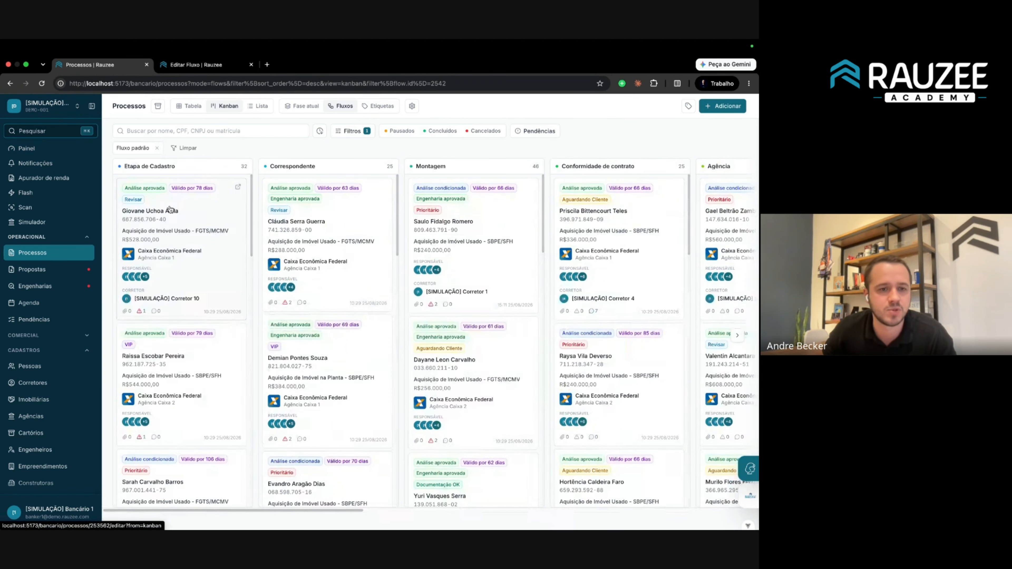
click(182, 217)
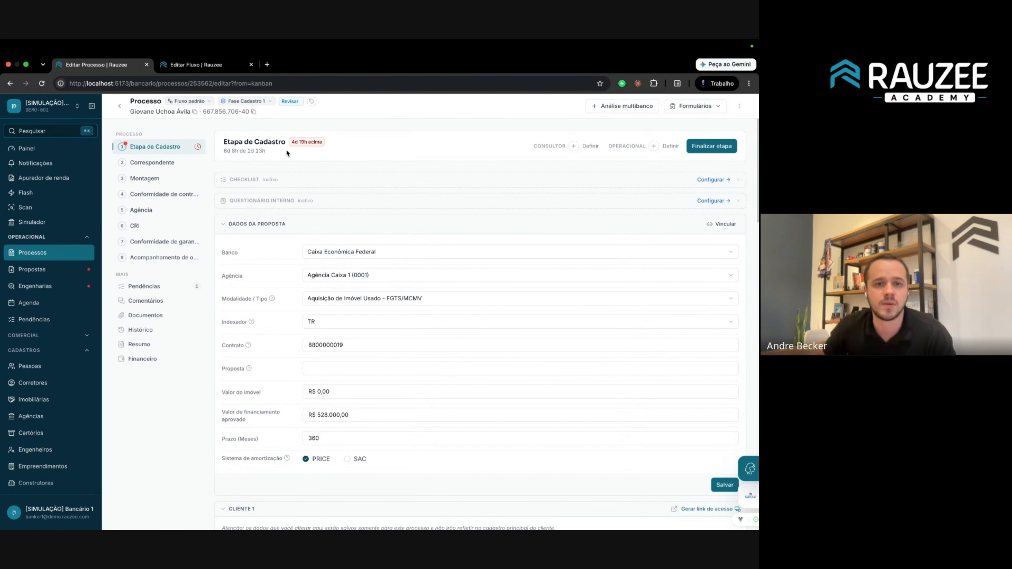
drag(261, 149, 235, 151)
click(285, 149)
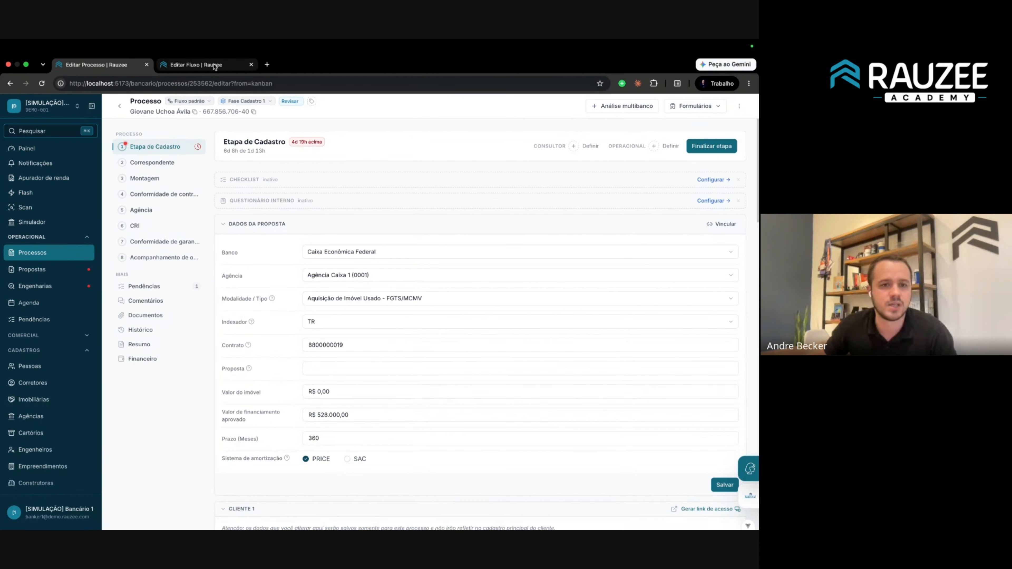
Switch the flow editor to DEMO-001 and leave the unsaved flow without saving.
click(191, 65)
click(76, 114)
click(143, 138)
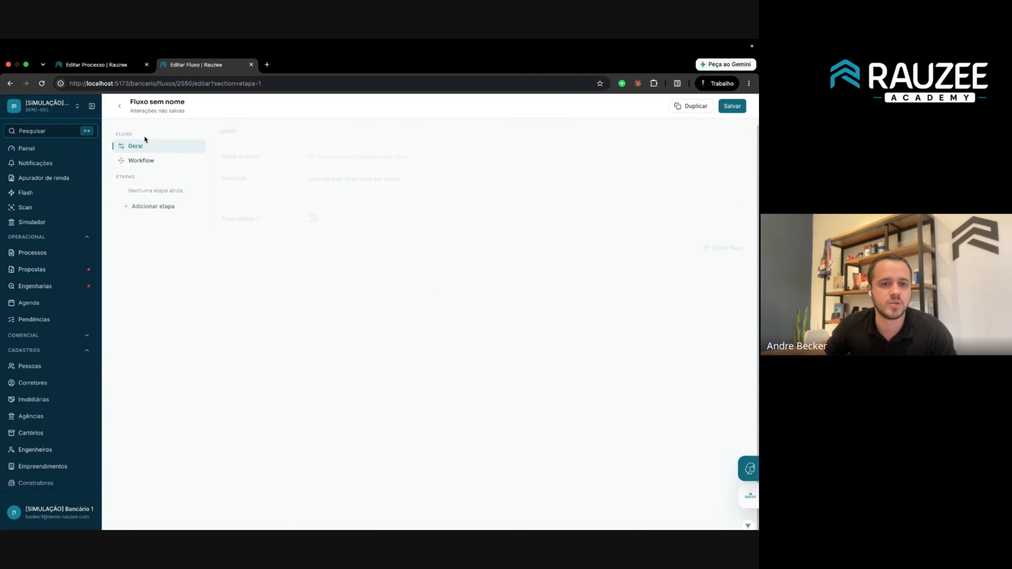
click(424, 335)
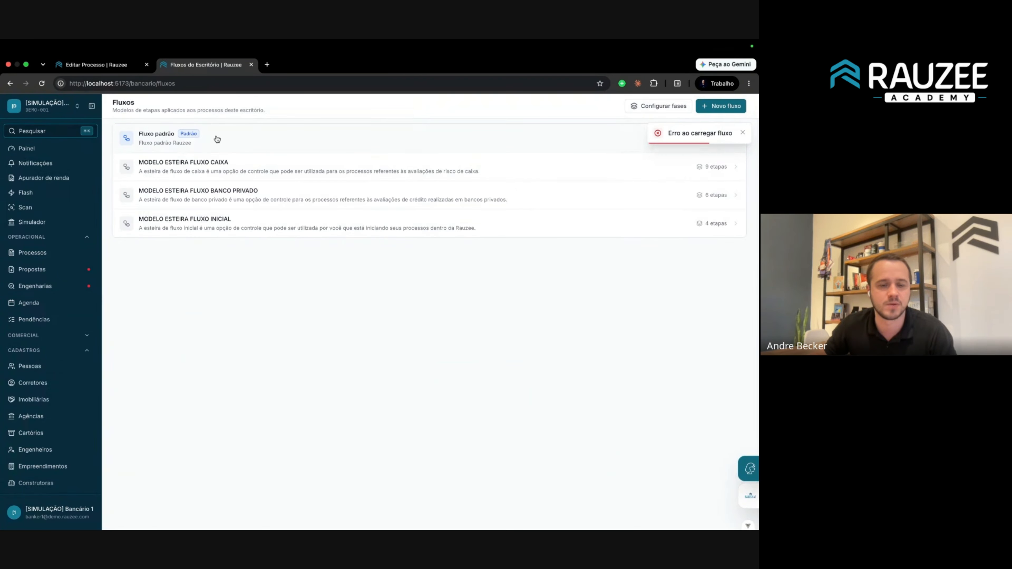
Open the Etapa de Cadastro stage settings in Fluxo padrão.
click(115, 64)
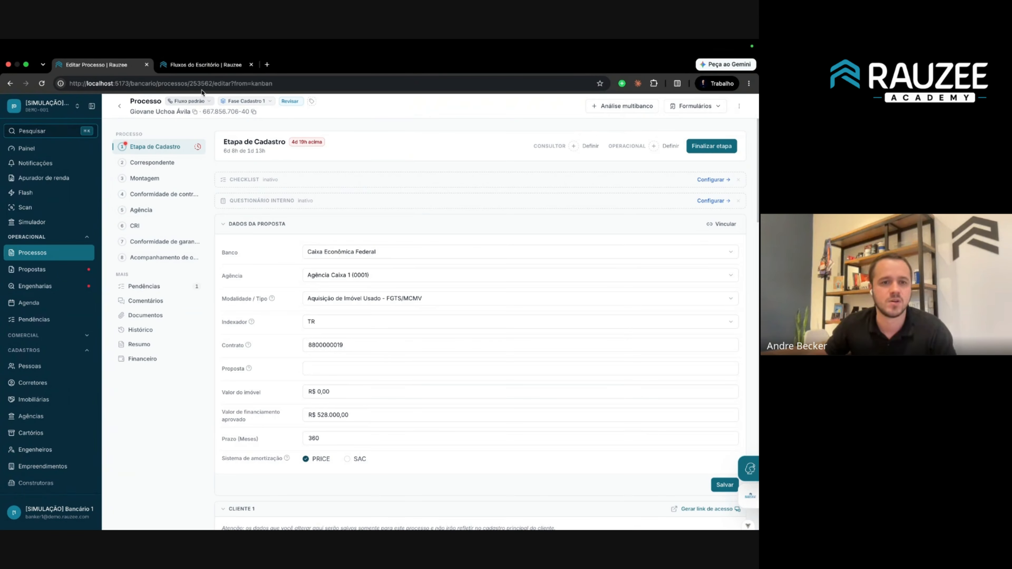
click(202, 65)
click(170, 142)
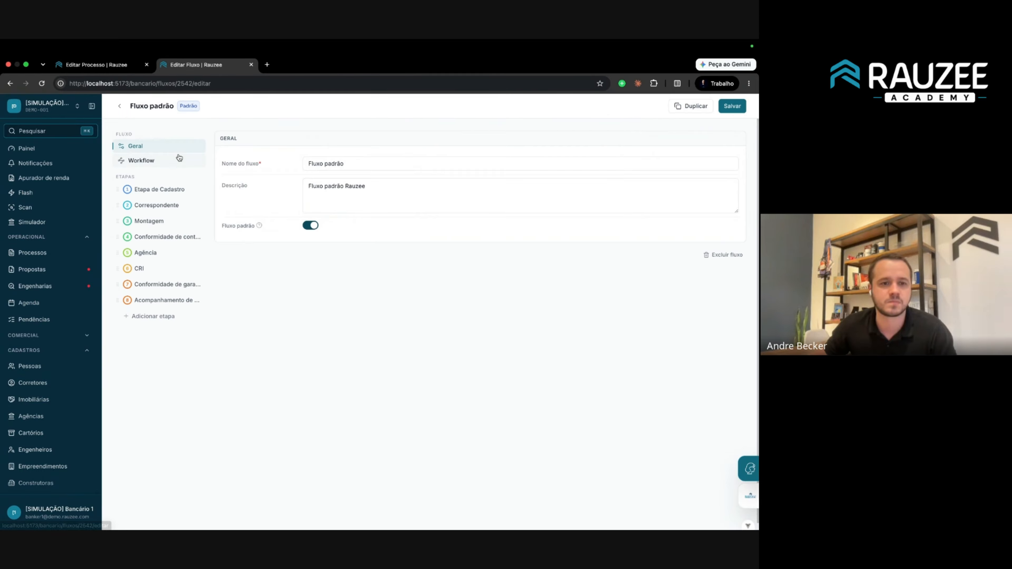
click(163, 190)
click(121, 65)
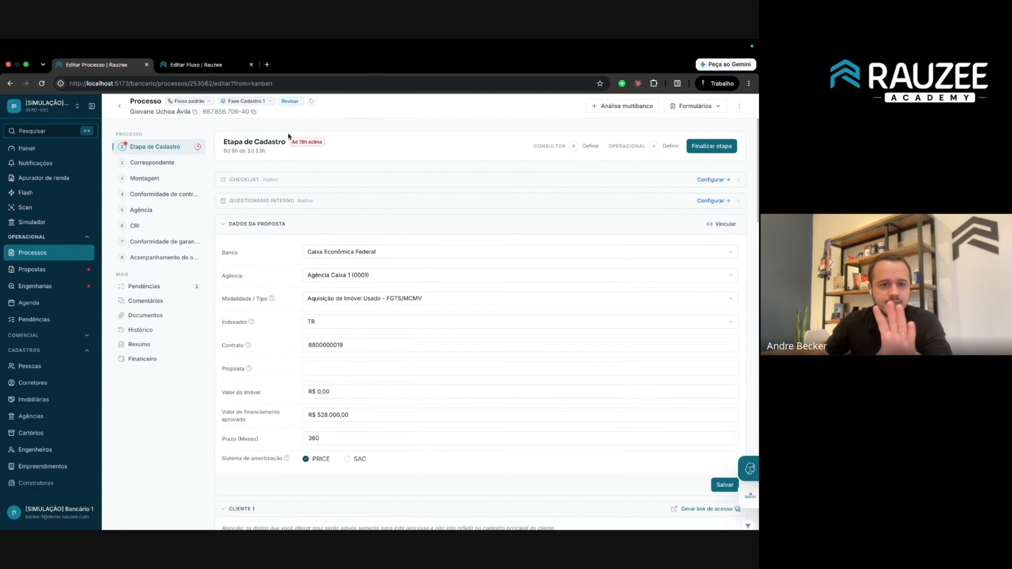
click(196, 65)
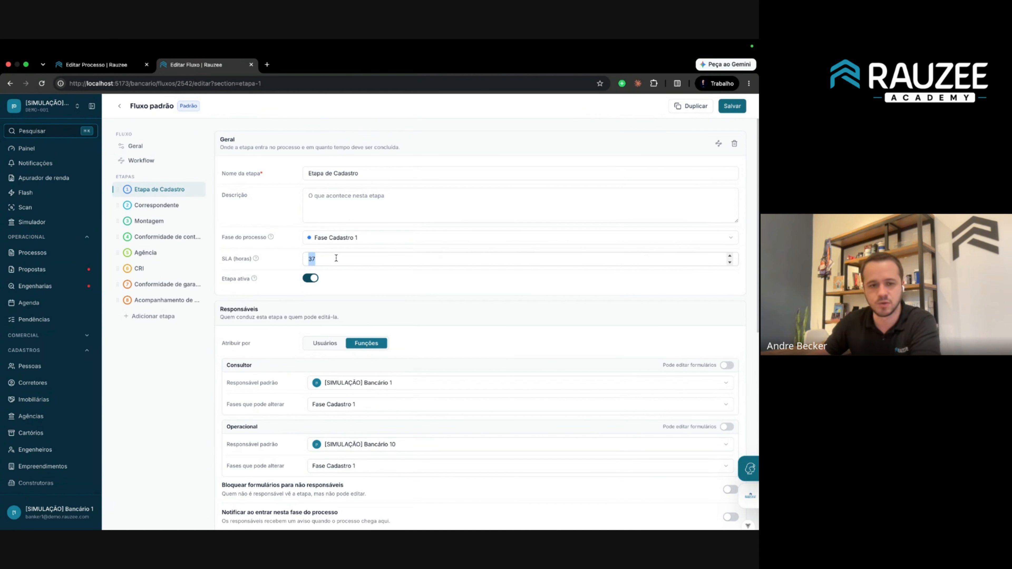
Set the Etapa de Cadastro SLA to 1 hour, save, and reload the process showing 6d 7h over.
text(1)
click(731, 106)
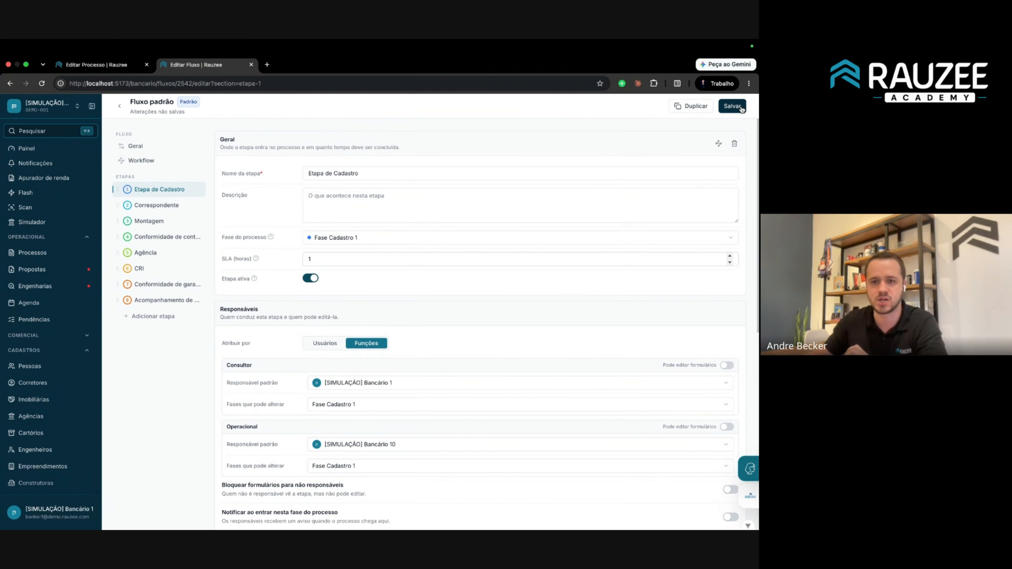
click(131, 65)
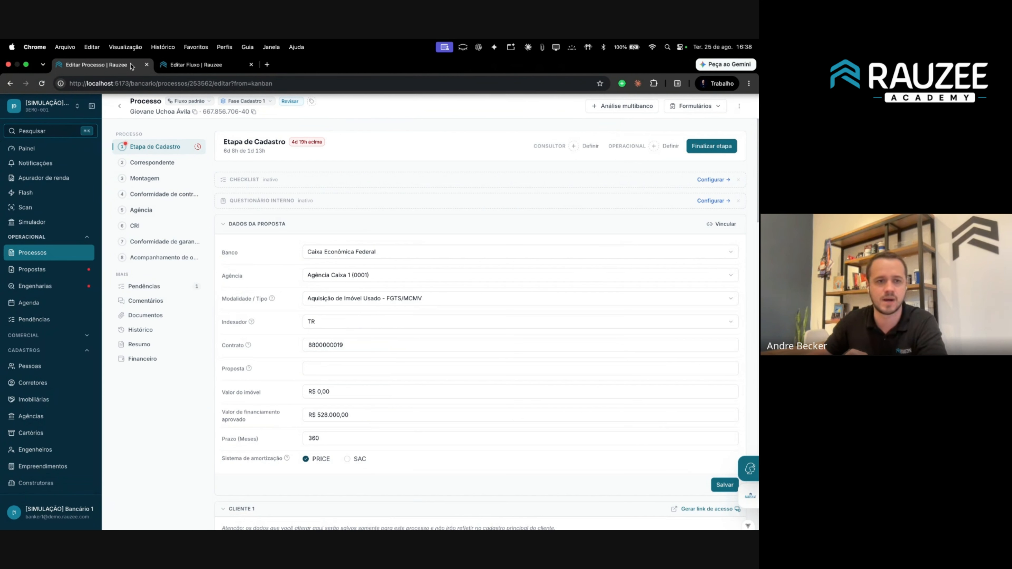
click(42, 84)
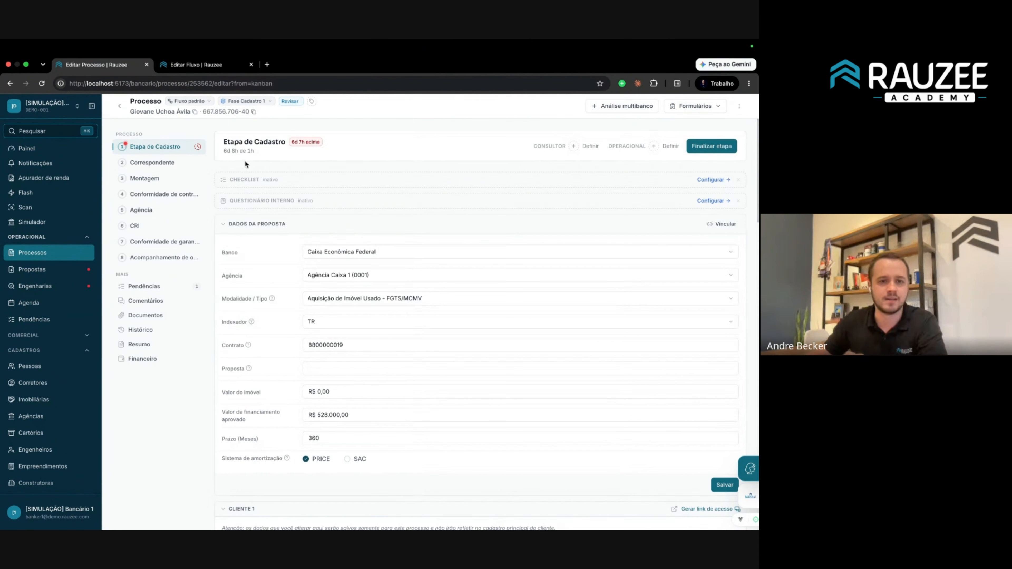
drag(259, 151, 250, 151)
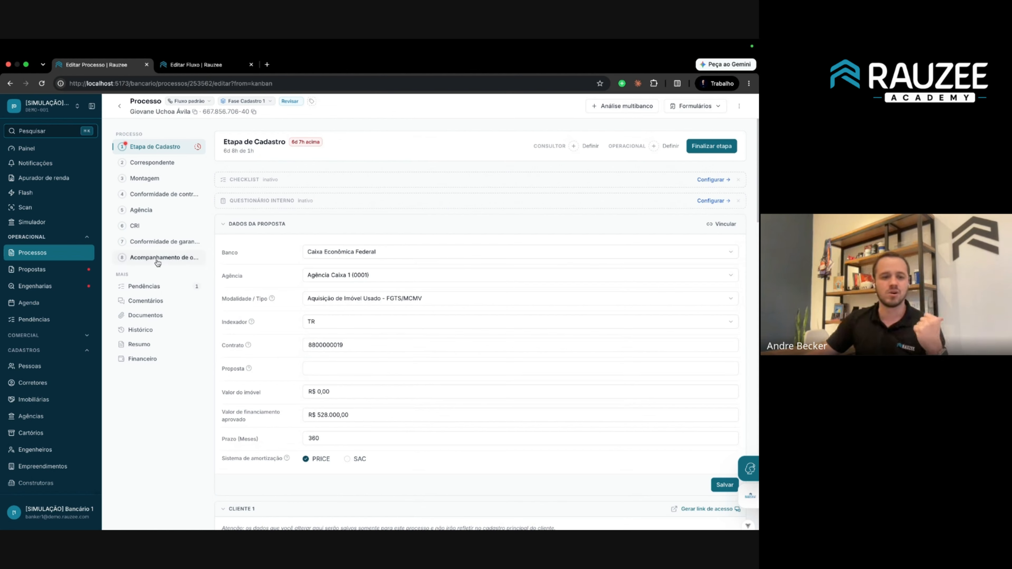
Open the SLA dashboard from the Gestão section in its own tab.
scroll(36, 399, down, 3)
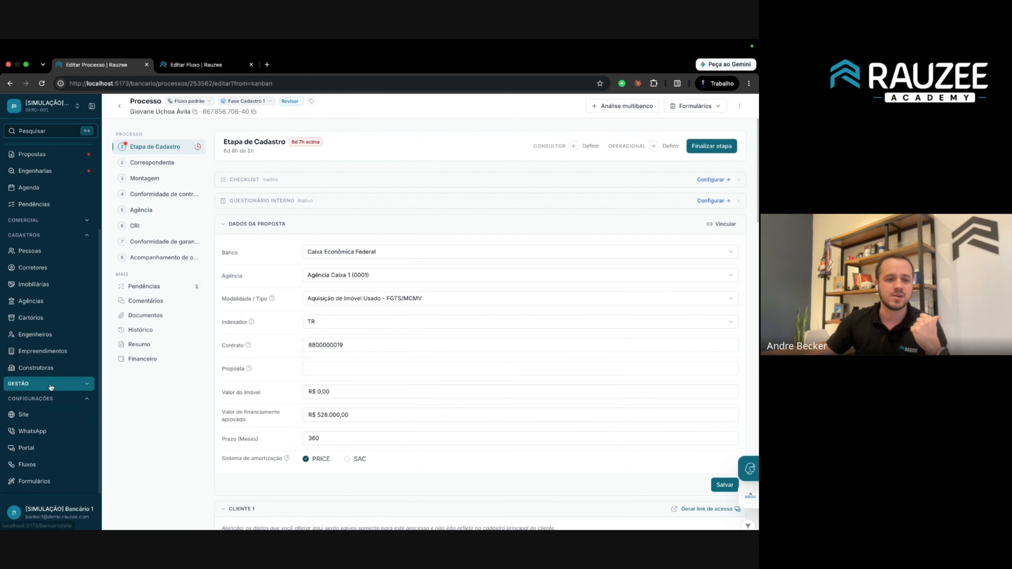
click(38, 384)
super+click(39, 420)
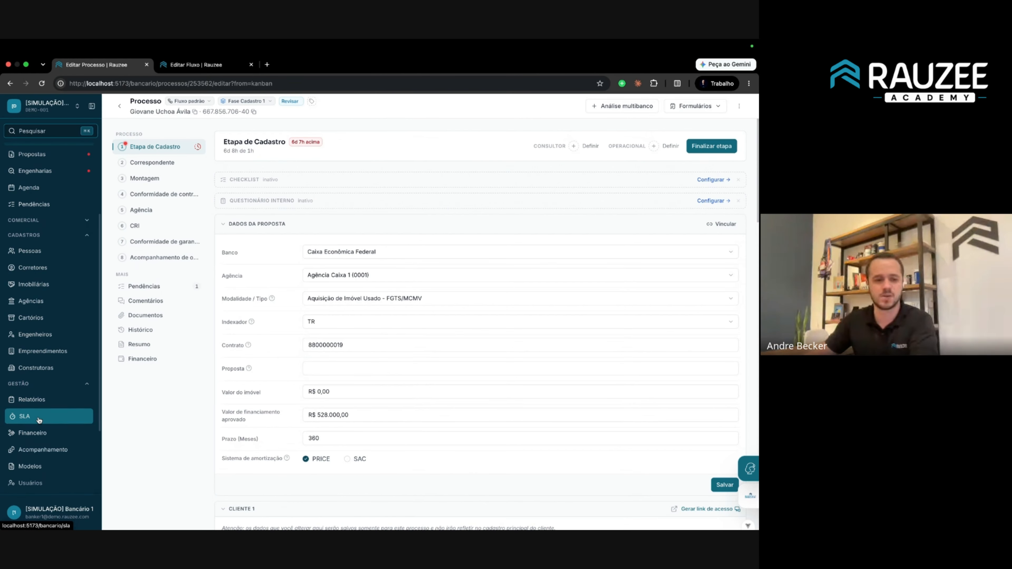
click(196, 47)
click(175, 64)
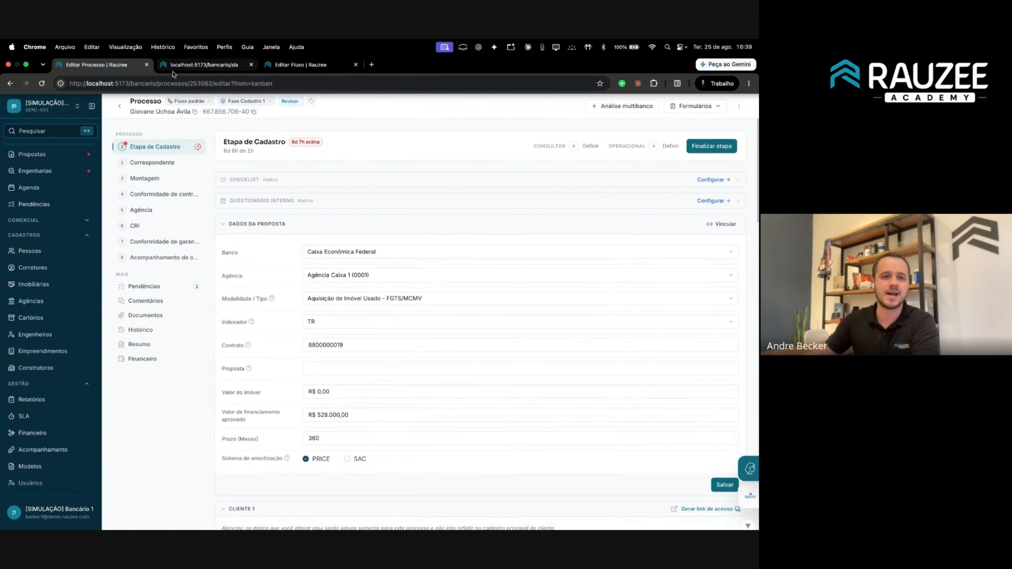
click(175, 64)
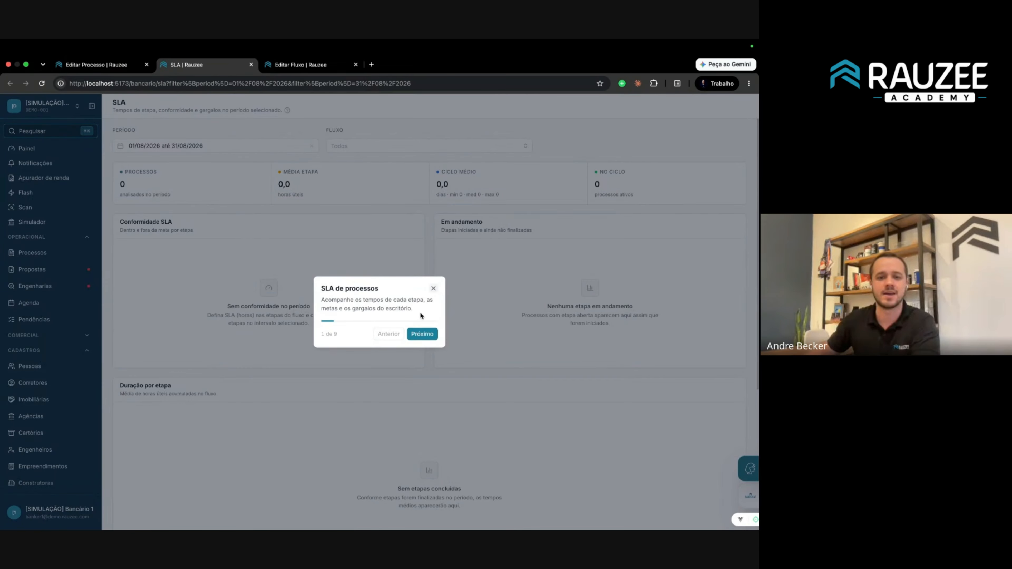
Step through and close the SLA tour, then clear the period filter to all time.
click(422, 333)
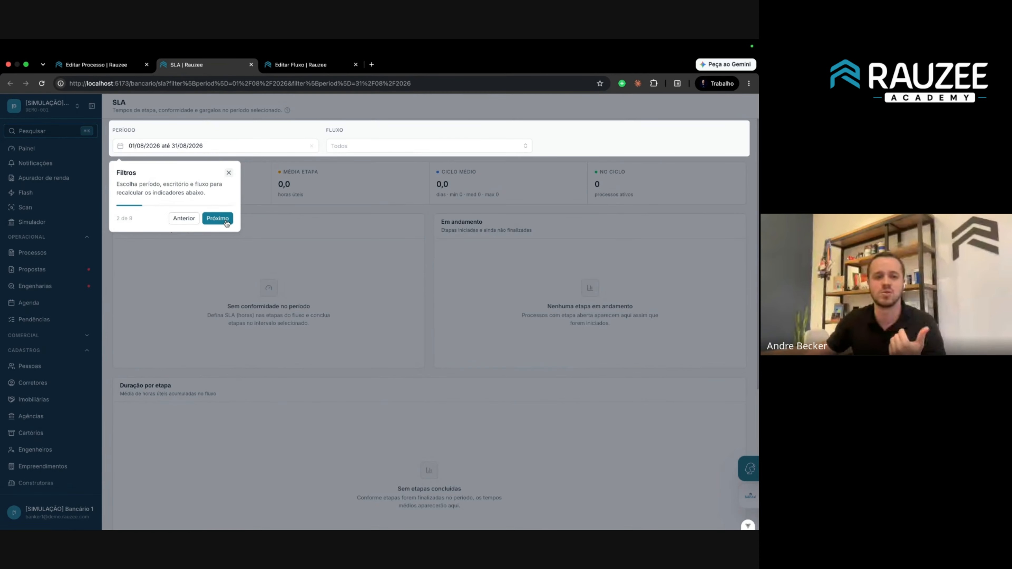
click(217, 218)
click(217, 271)
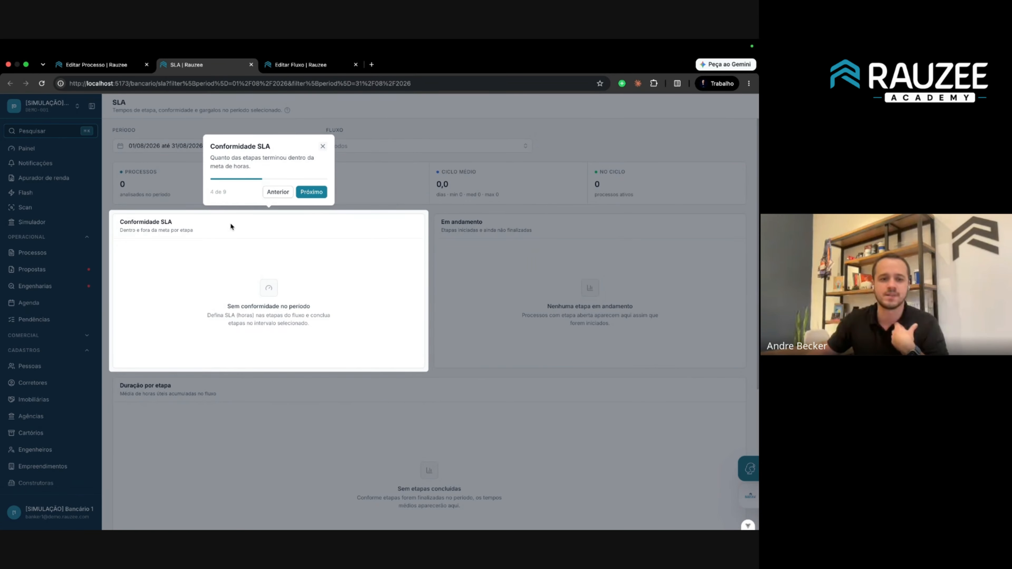
click(312, 196)
click(278, 176)
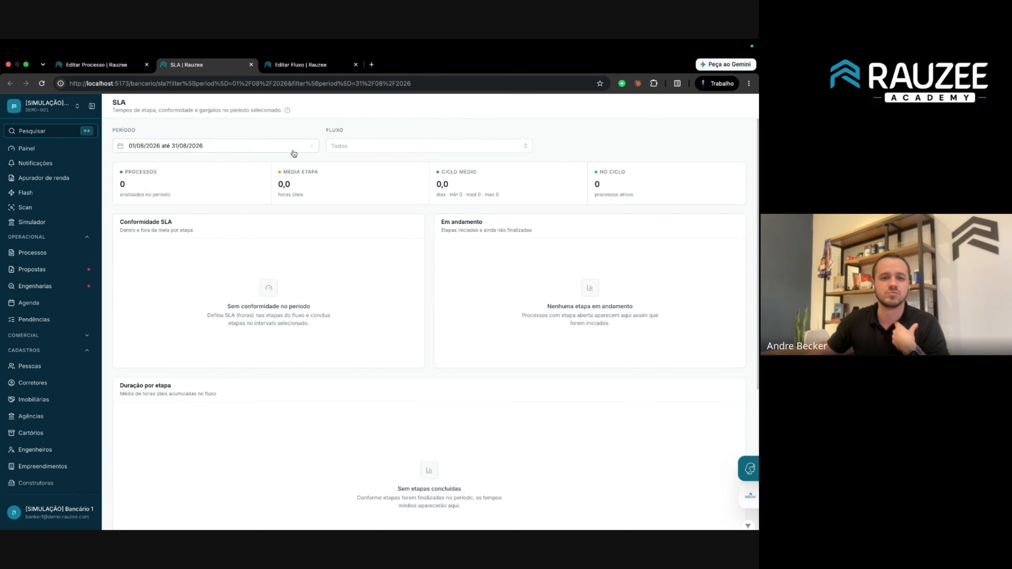
click(312, 146)
key(ctrl+Tab)
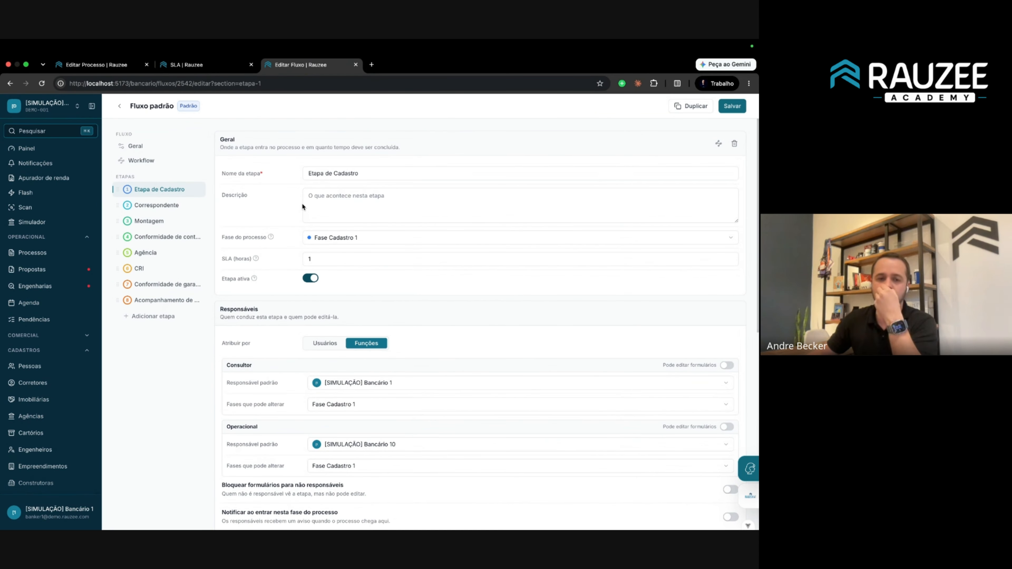
Change the Correspondente stage SLA to 2 hours, save it, and close the SLA page.
click(157, 205)
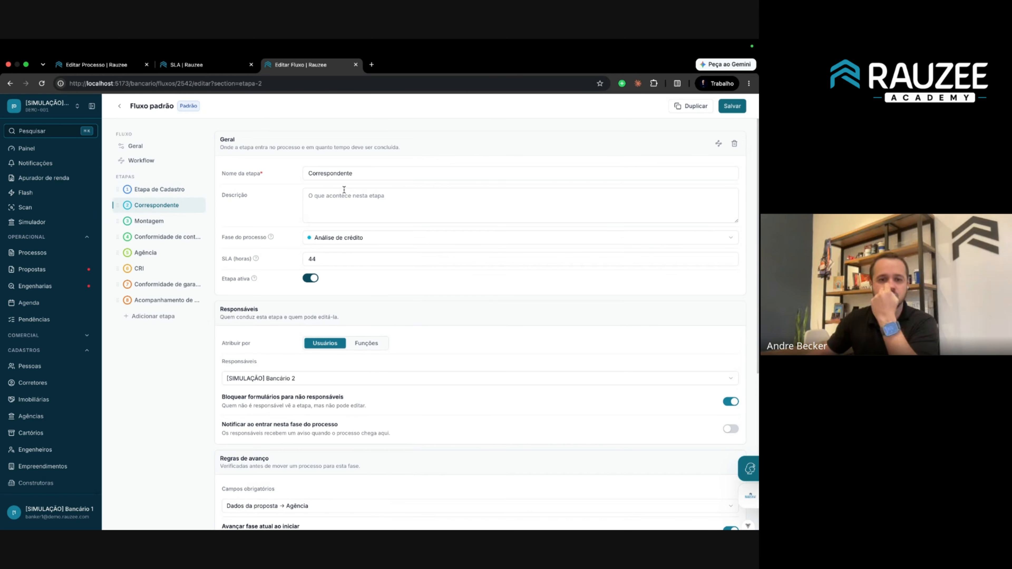
double_click(333, 259)
text(2)
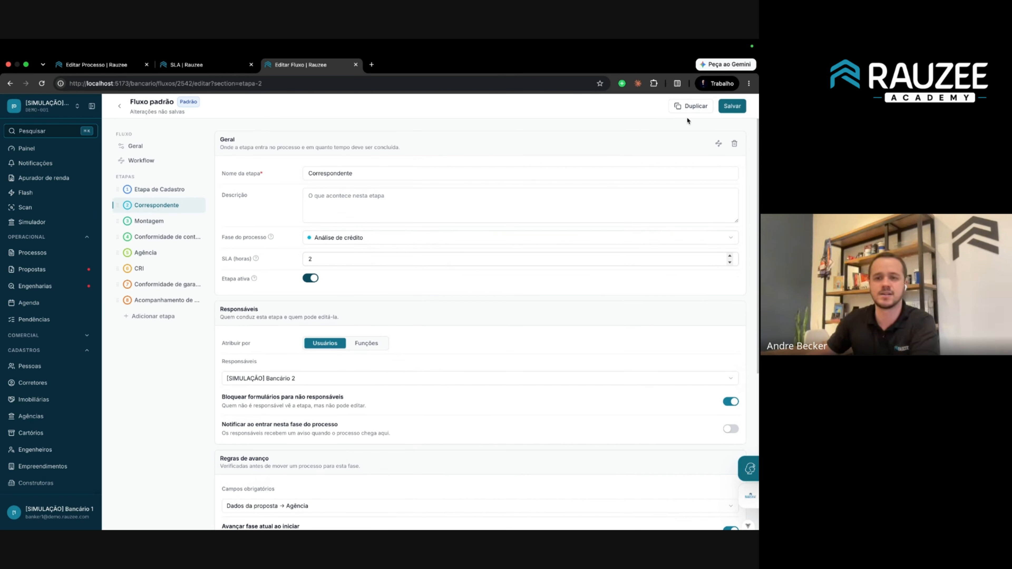
click(732, 106)
click(175, 65)
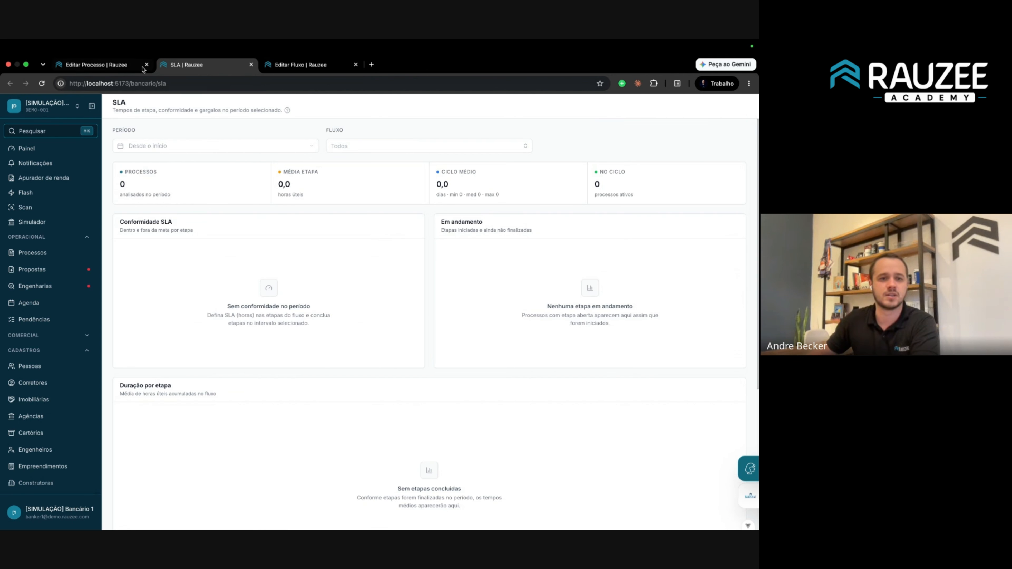
click(250, 64)
Reload the process's Correspondente step and start it under the new 2h limit.
click(99, 64)
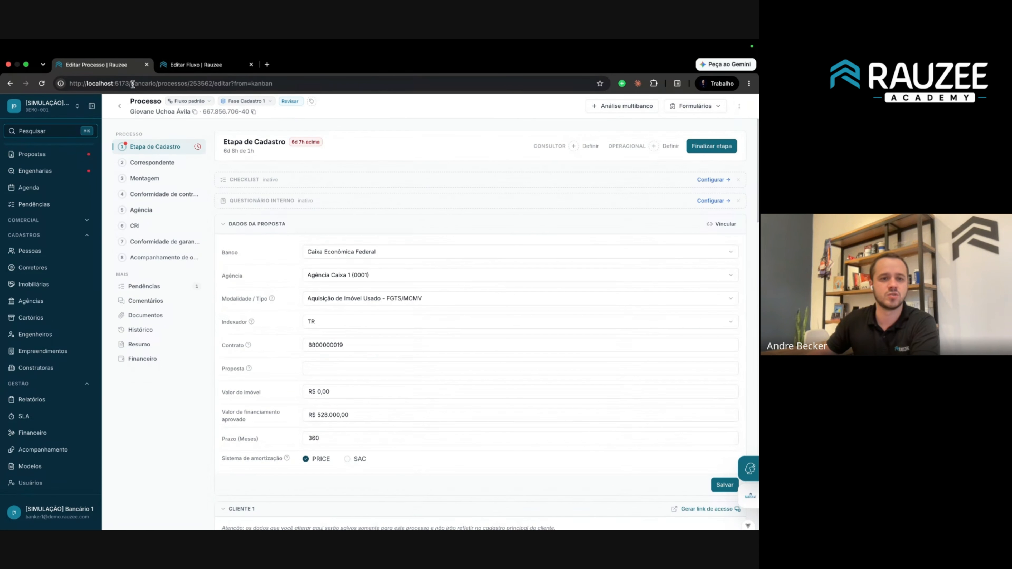
click(163, 163)
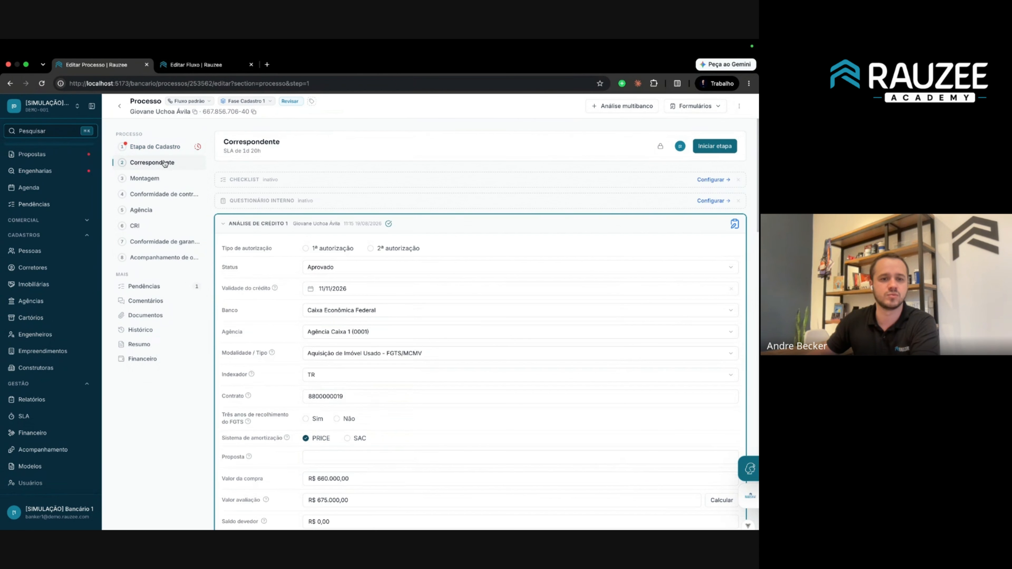
click(42, 85)
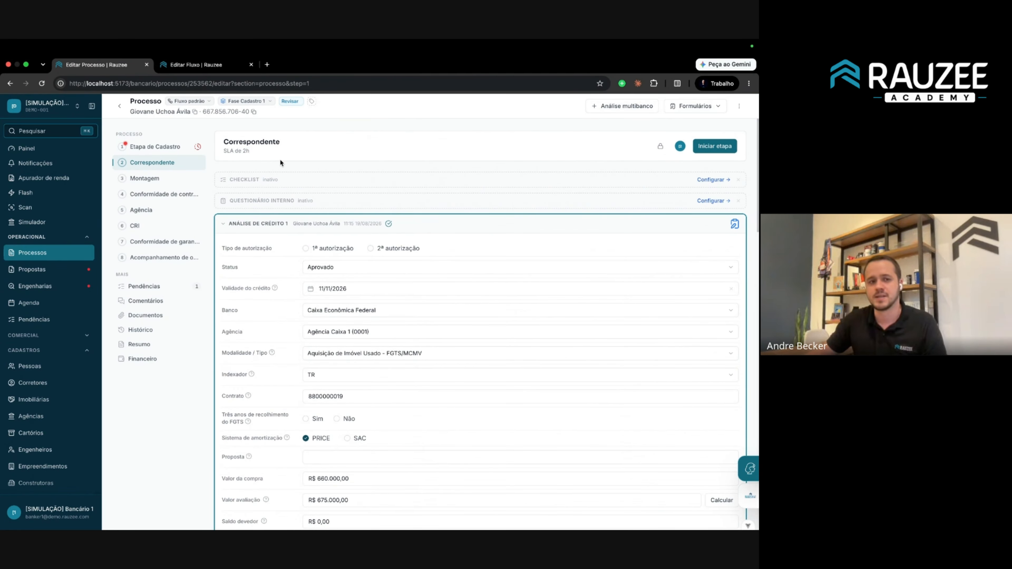
click(713, 147)
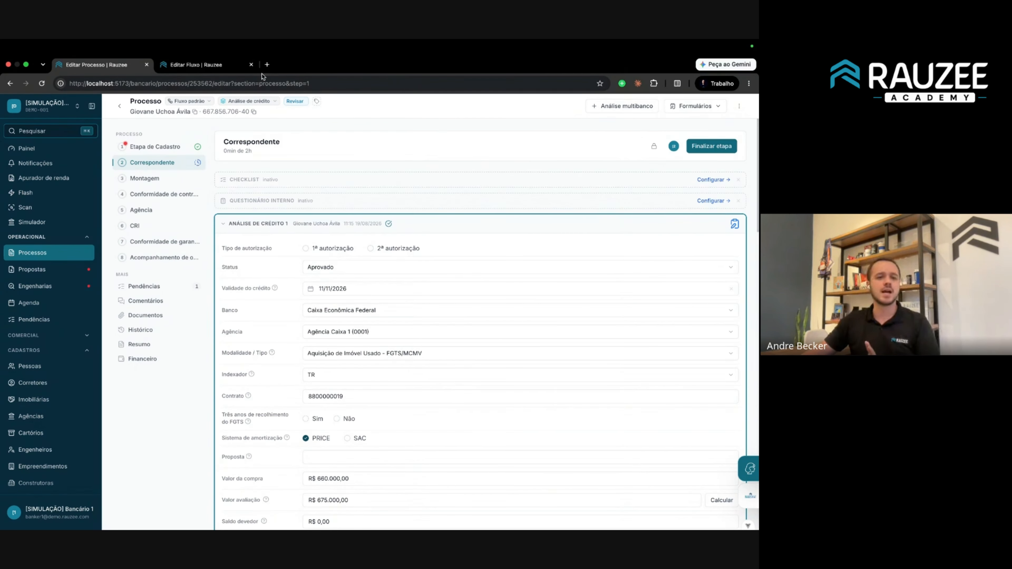
click(207, 64)
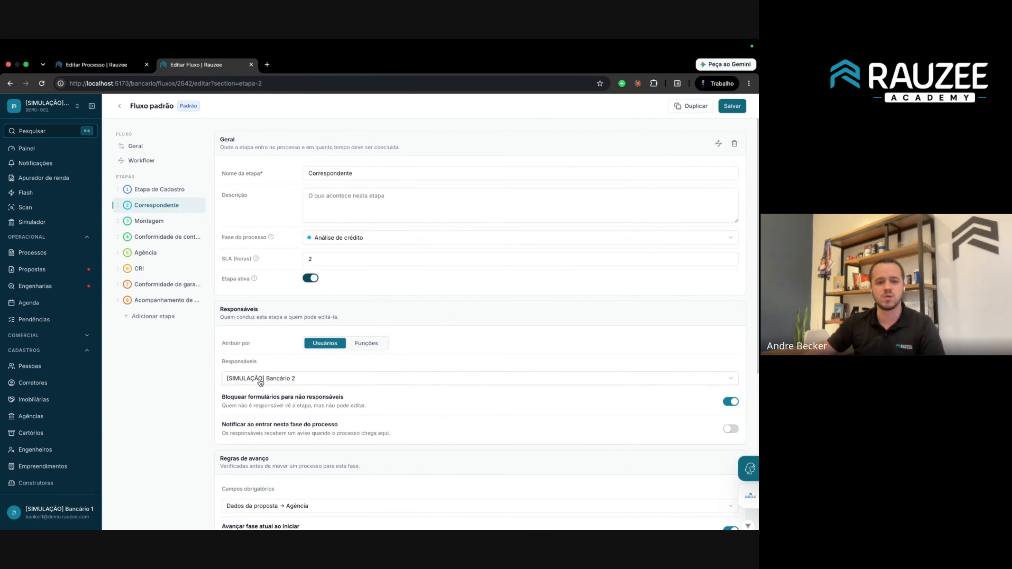
Check who is assigned as responsible for the process's Correspondente stage.
click(260, 382)
click(282, 383)
click(288, 384)
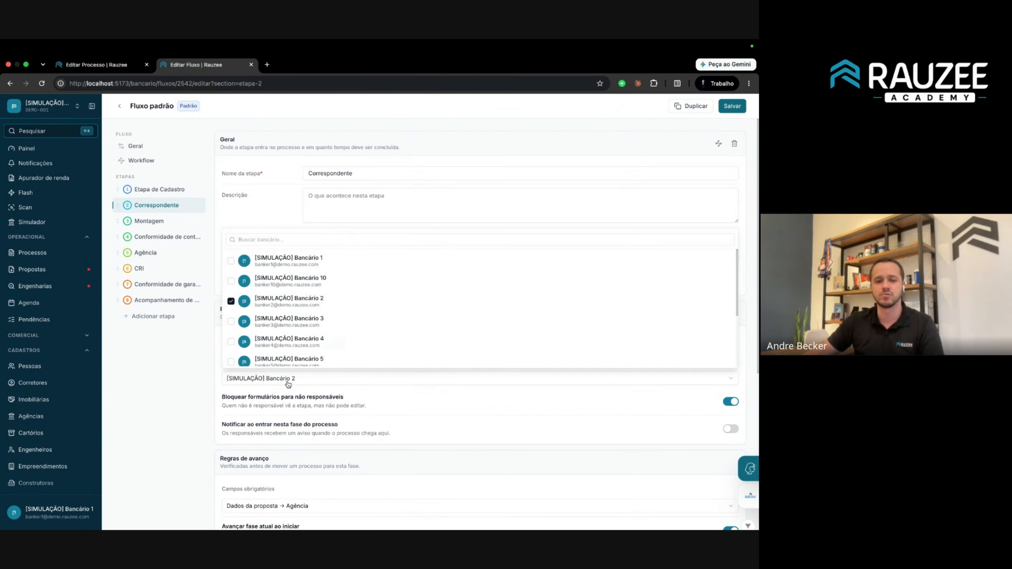
click(288, 384)
click(97, 64)
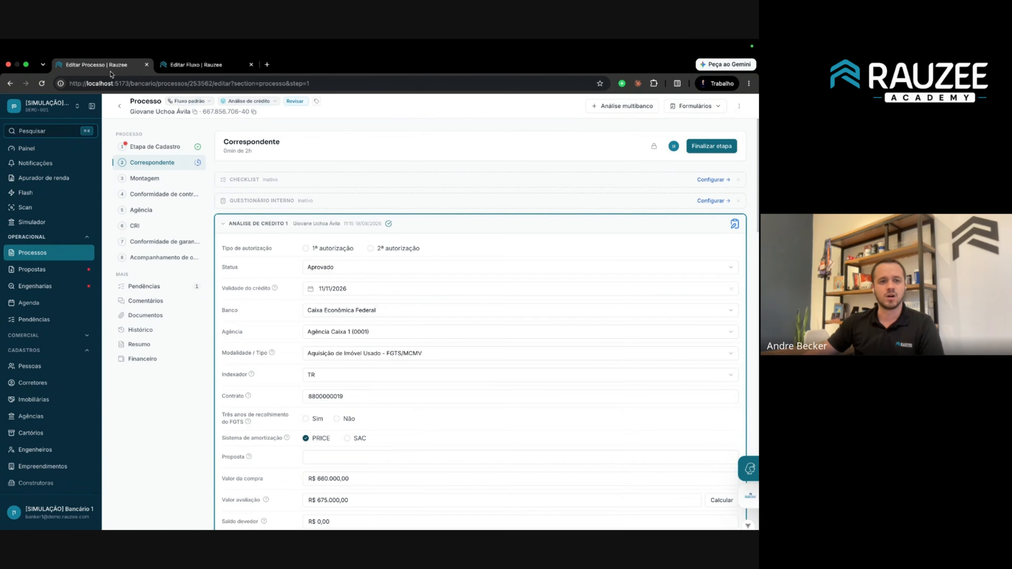
click(171, 166)
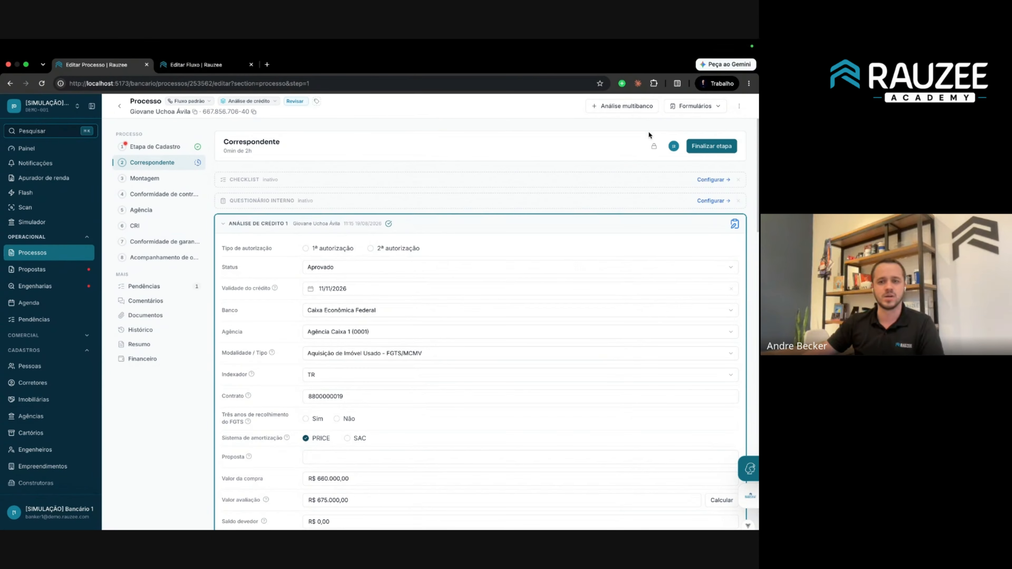
click(673, 147)
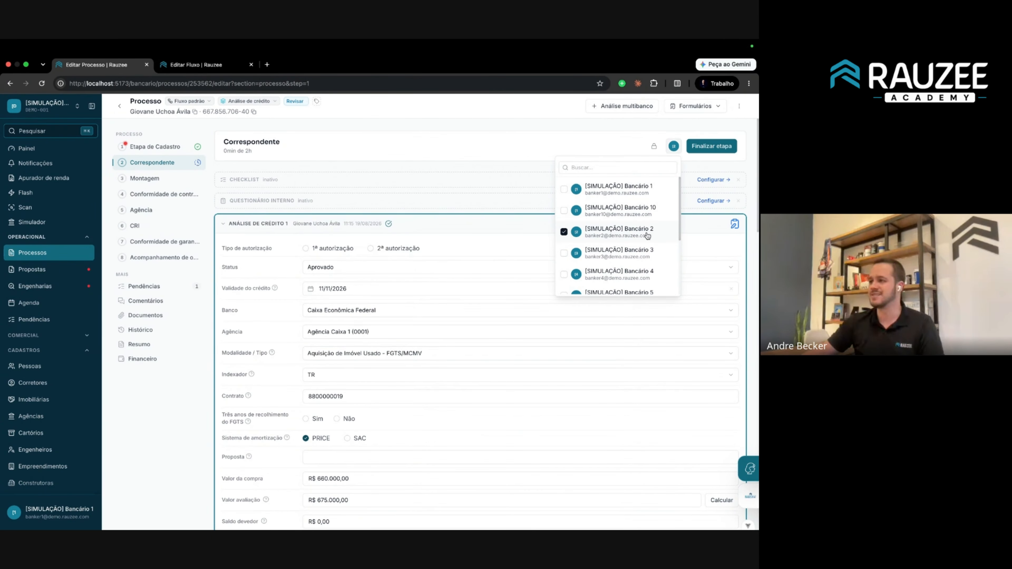
click(507, 149)
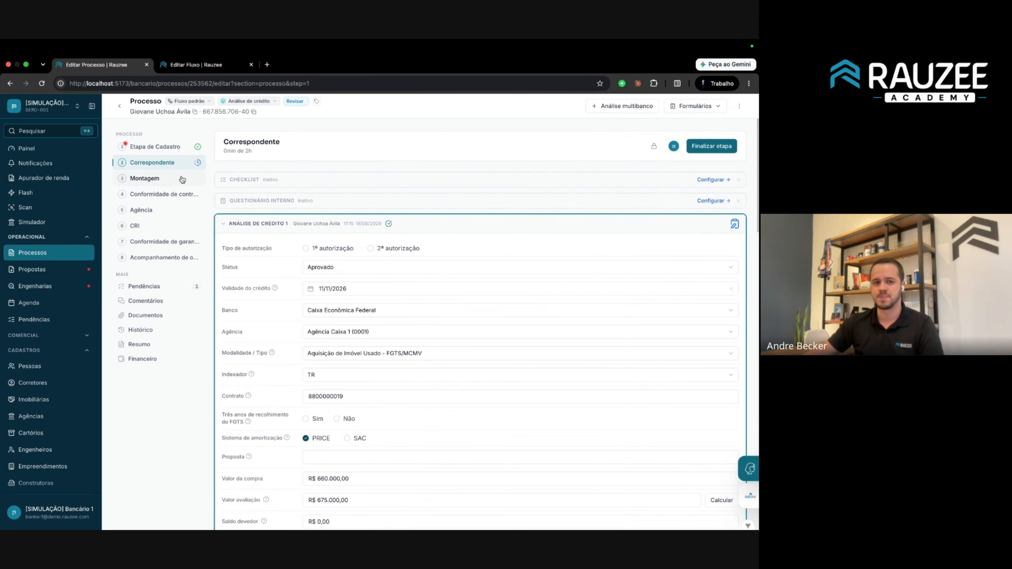
Browse the Montagem, Agência, Conformidade de garantia and Acompanhamento de obra stages, then Etapa de Cadastro's consultant options.
click(173, 179)
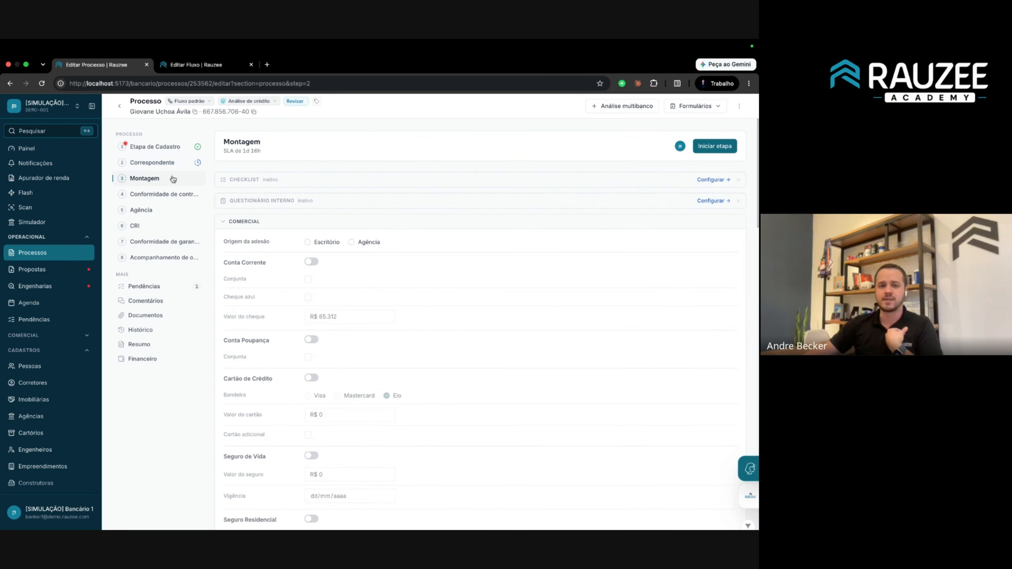
click(159, 210)
click(156, 242)
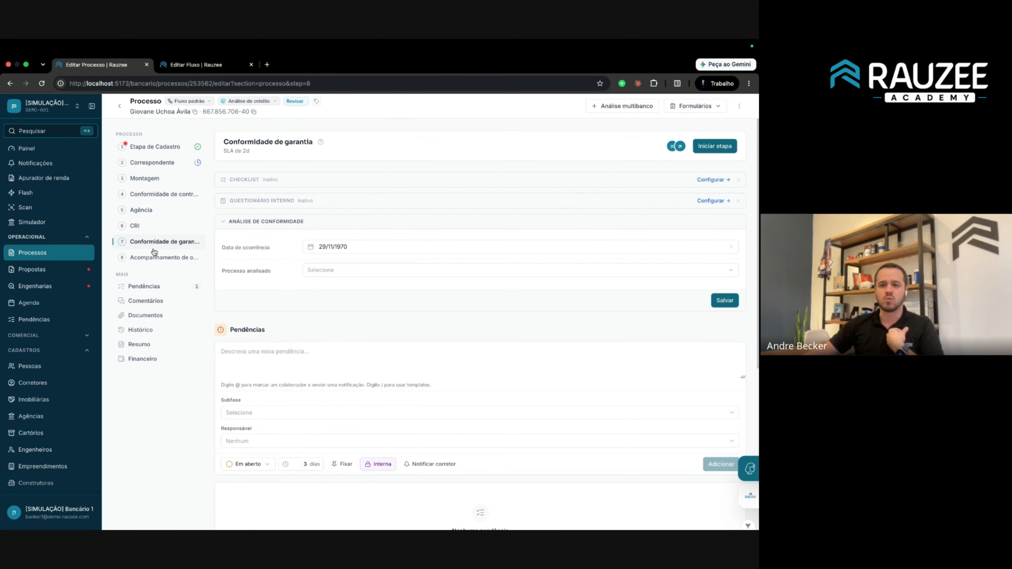
click(152, 259)
click(141, 150)
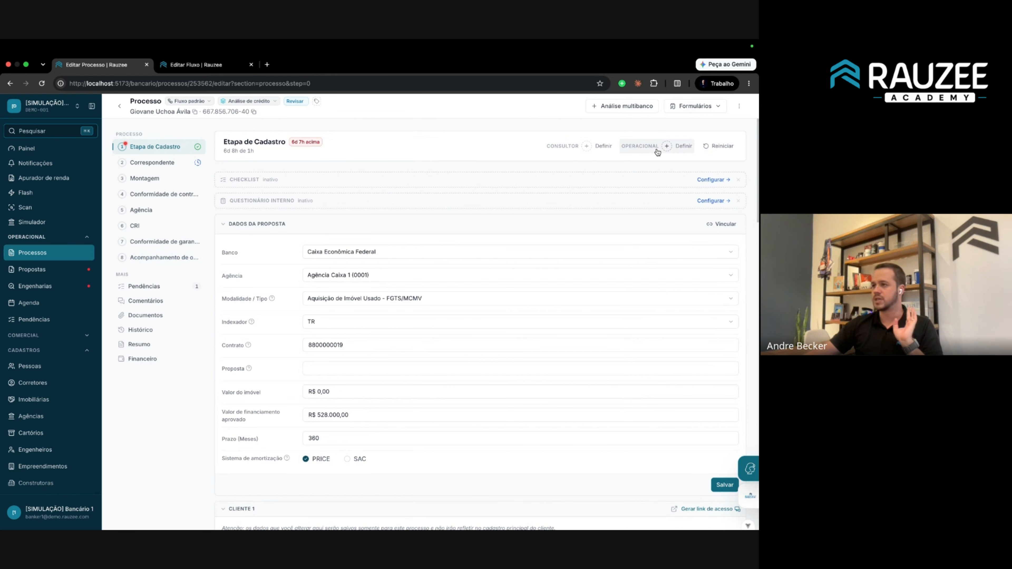
click(602, 148)
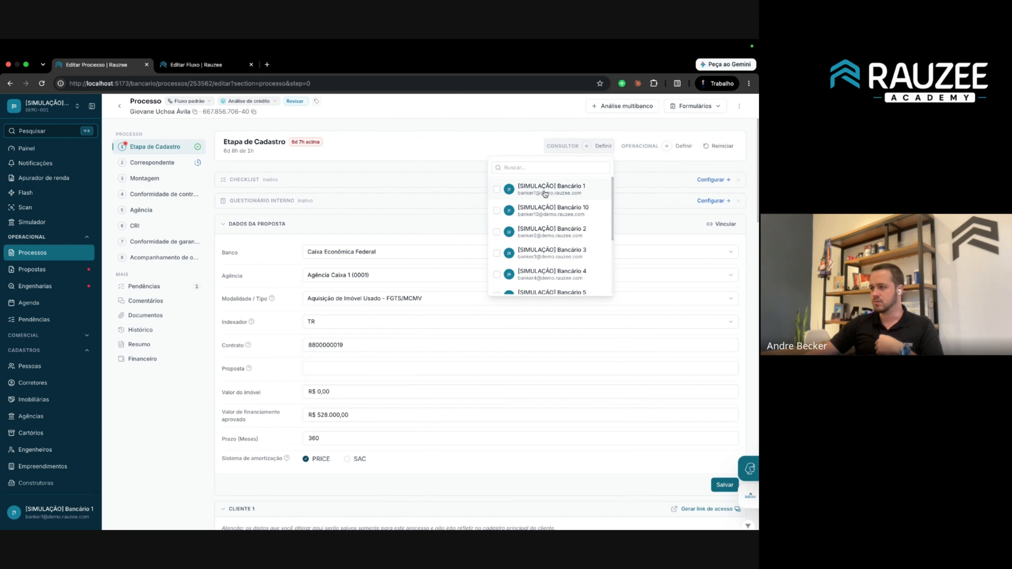
In Etapa de Cadastro, pick new default Consultor and Operacional users and set Atribuir por to Usuários.
click(196, 65)
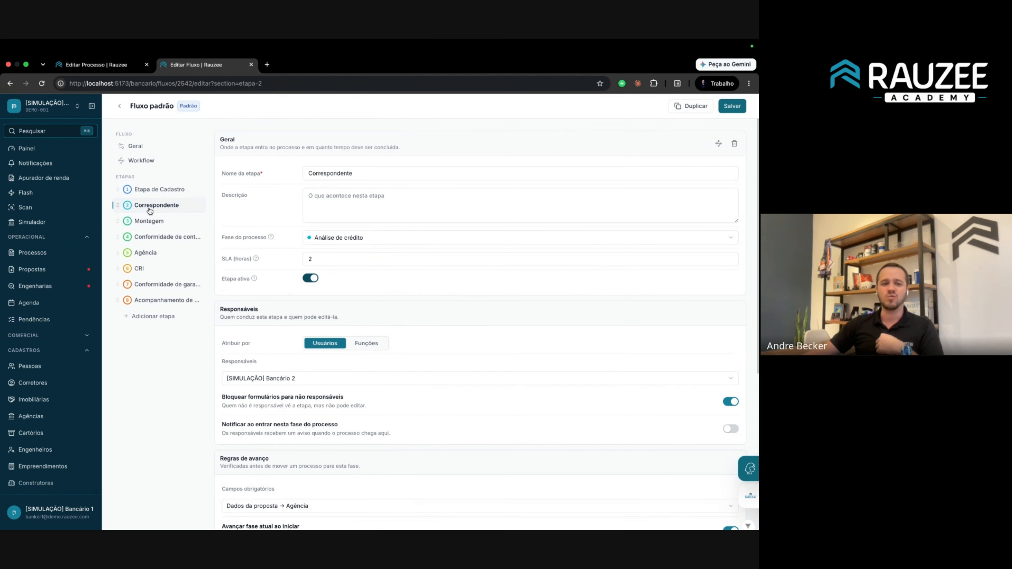
click(167, 193)
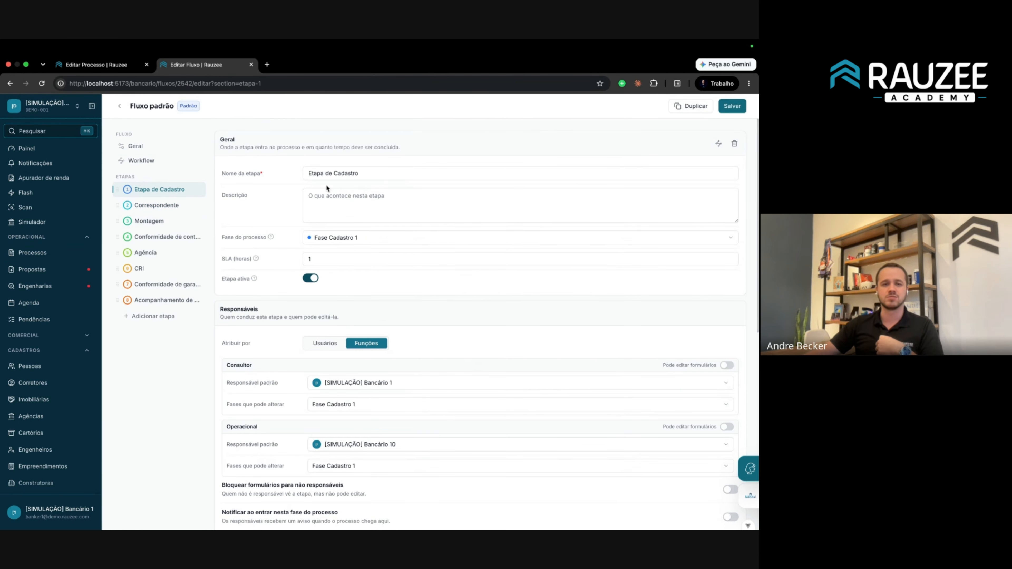
scroll(332, 361, down, 1)
click(359, 353)
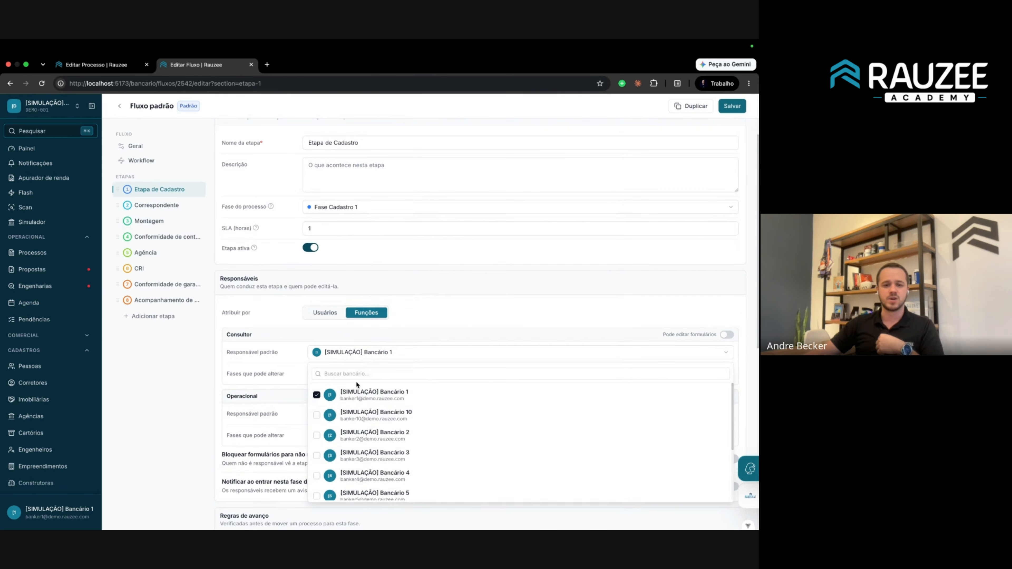
click(370, 422)
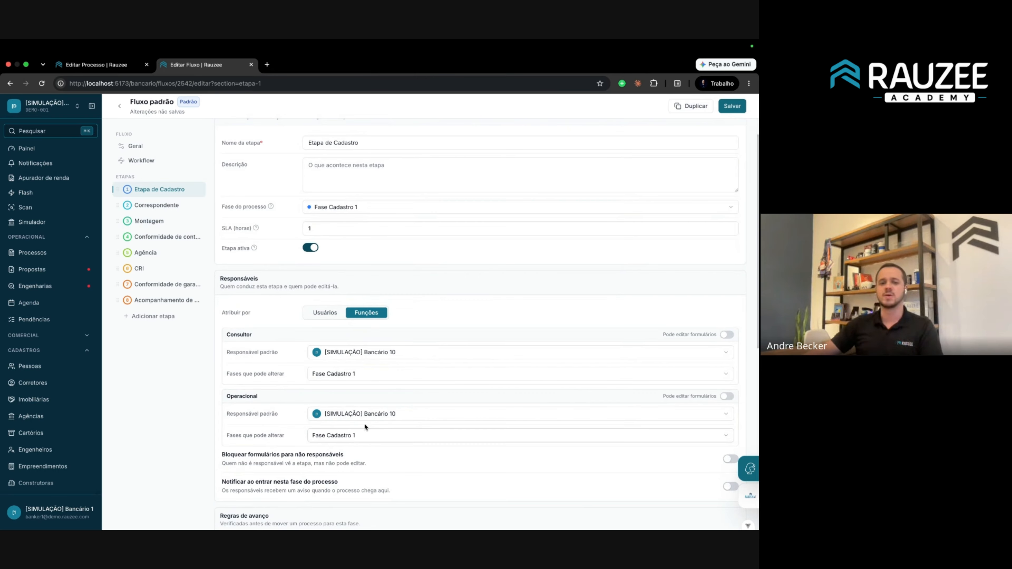
click(368, 416)
click(381, 378)
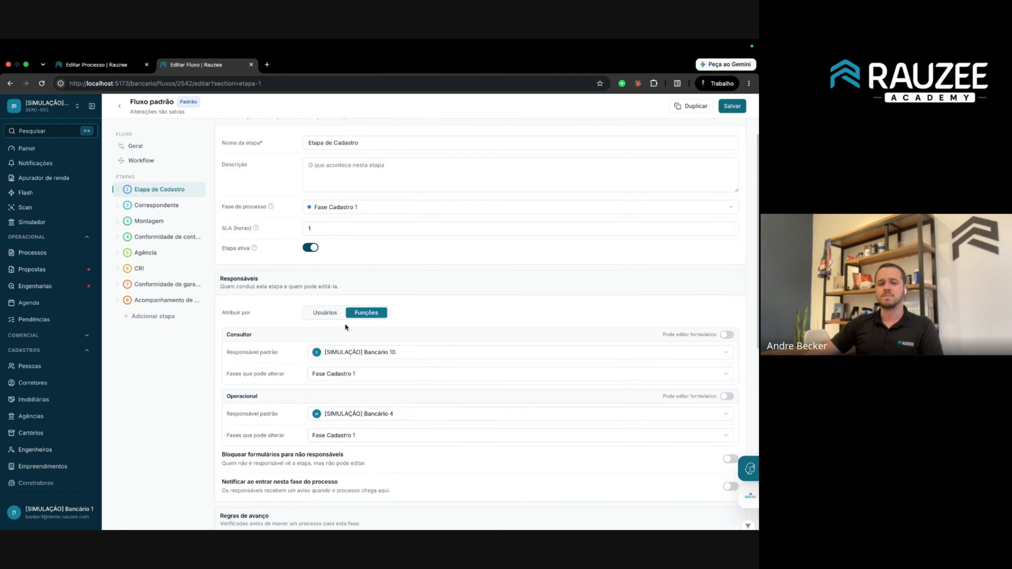
click(324, 312)
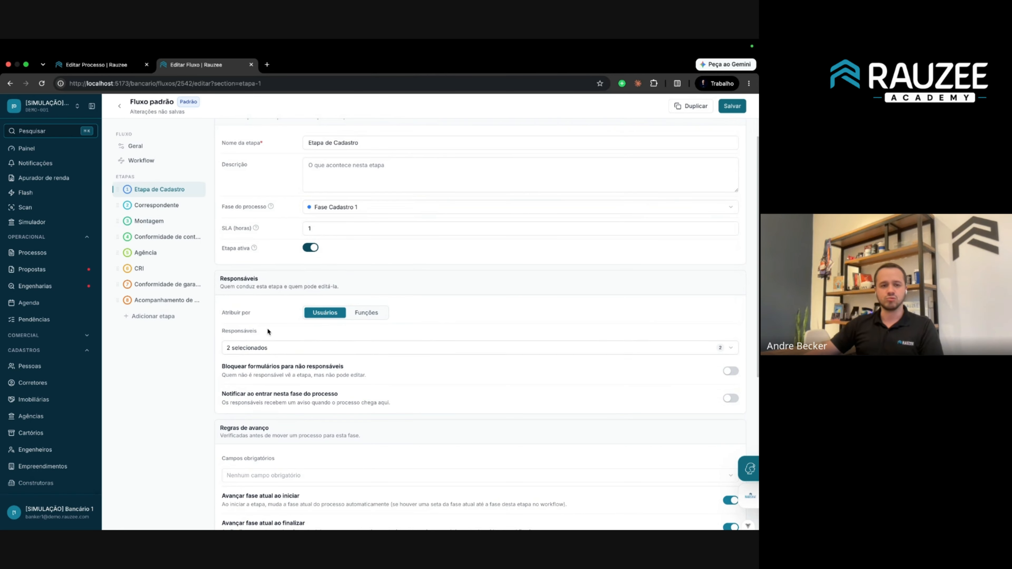
click(175, 195)
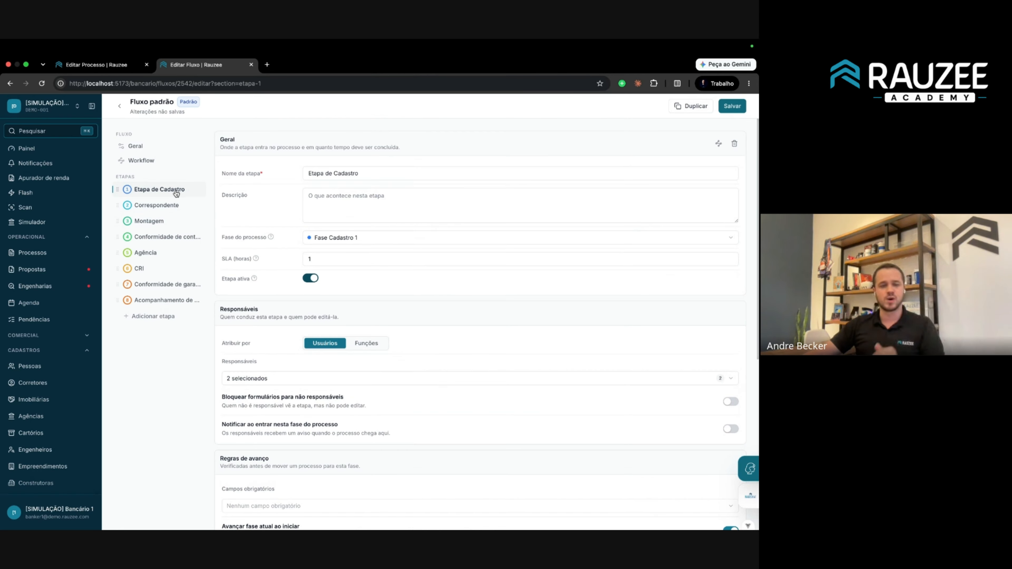
Read Correspondente's form-locking and notify-on-entry explanations, then bring up the Agência stage.
click(169, 205)
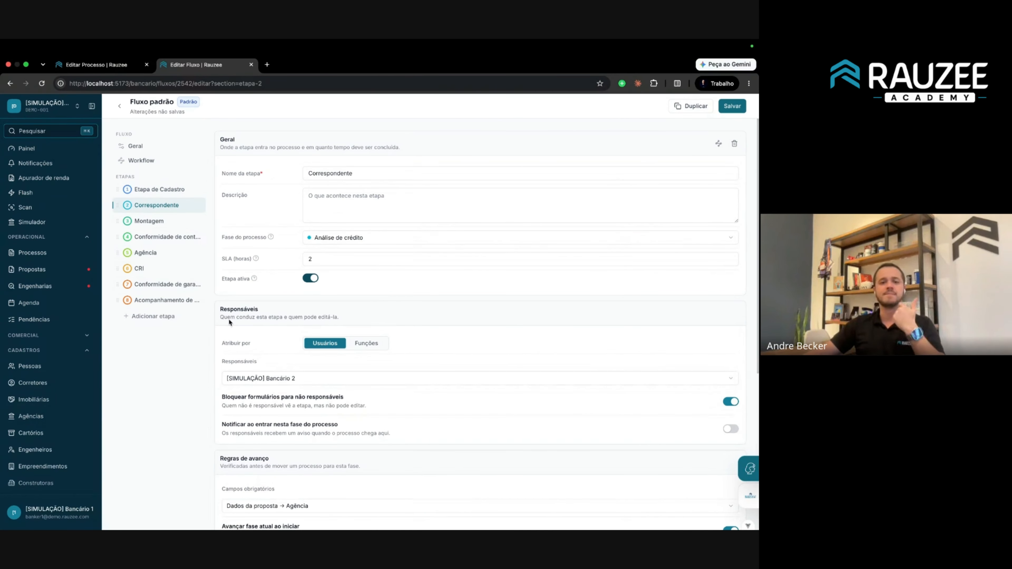
scroll(257, 341, down, 3)
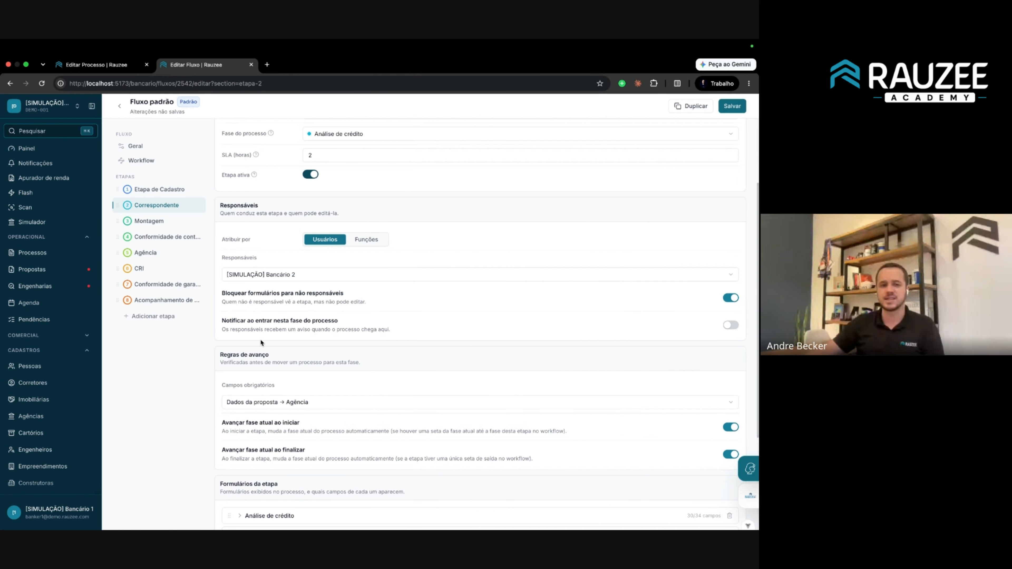
drag(225, 294, 369, 302)
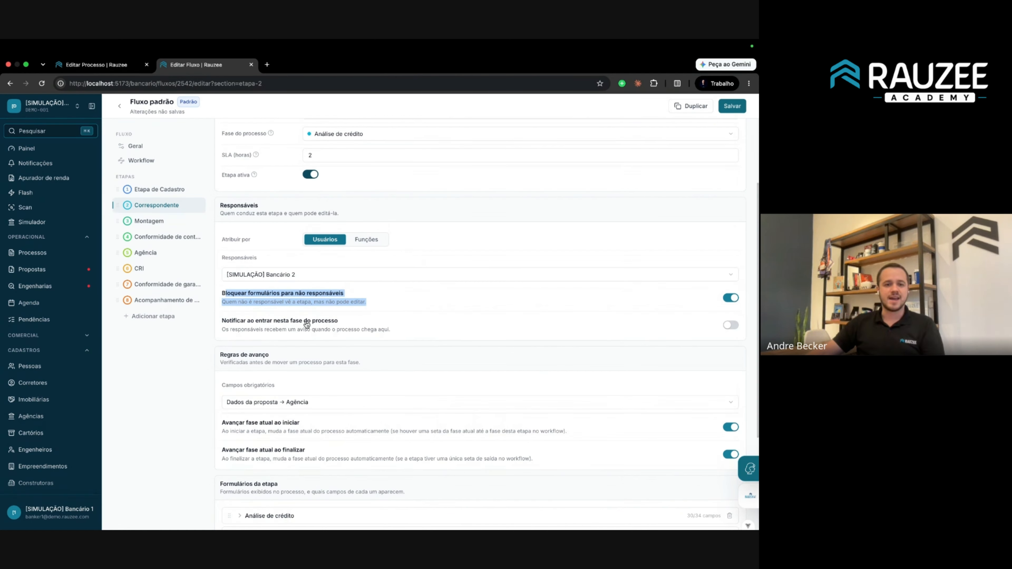
click(247, 326)
drag(407, 332, 224, 320)
click(367, 326)
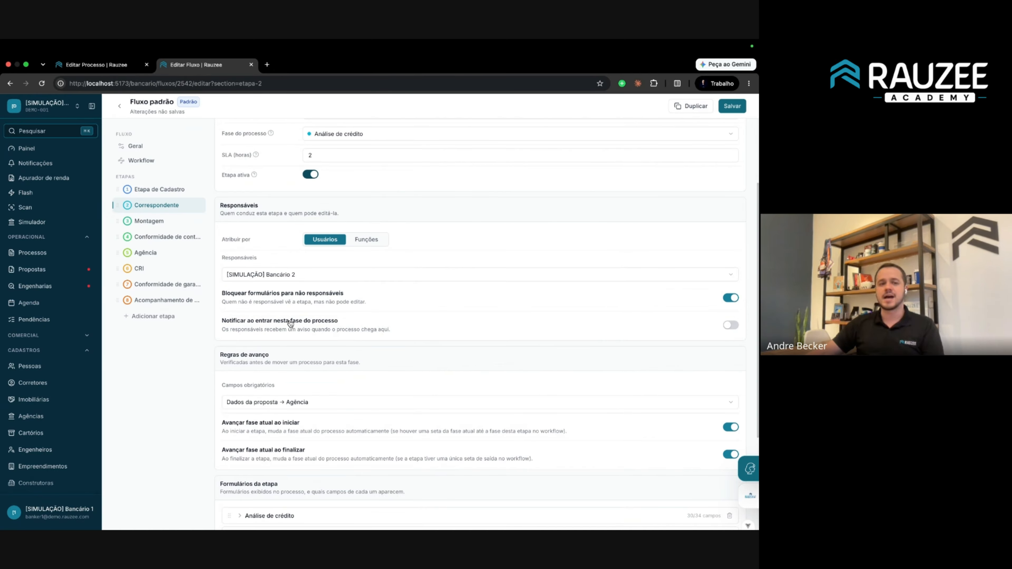
click(166, 257)
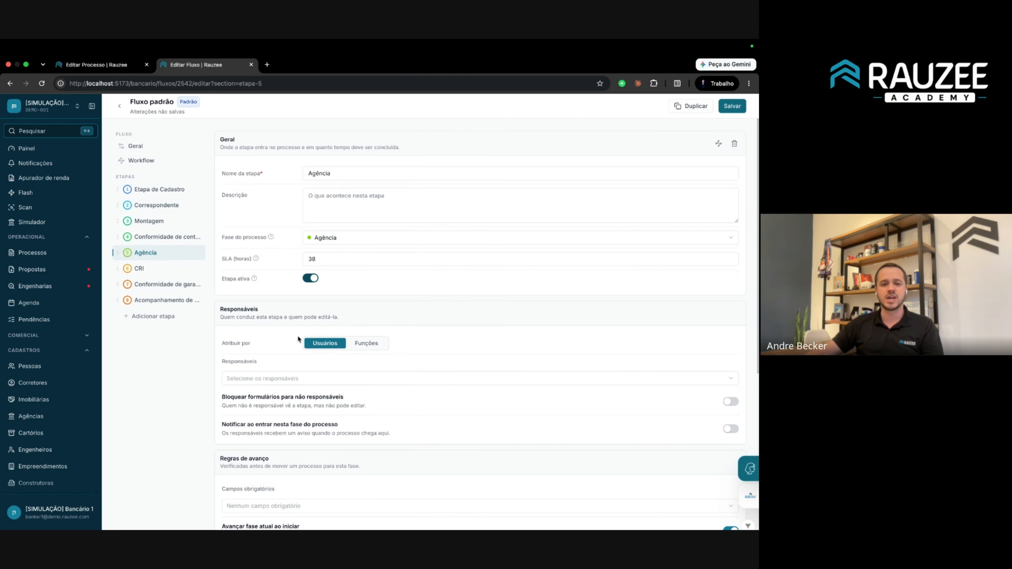
Turn on 'Notificar ao entrar nesta fase do processo' for Agência and return to the process page.
scroll(235, 393, down, 3)
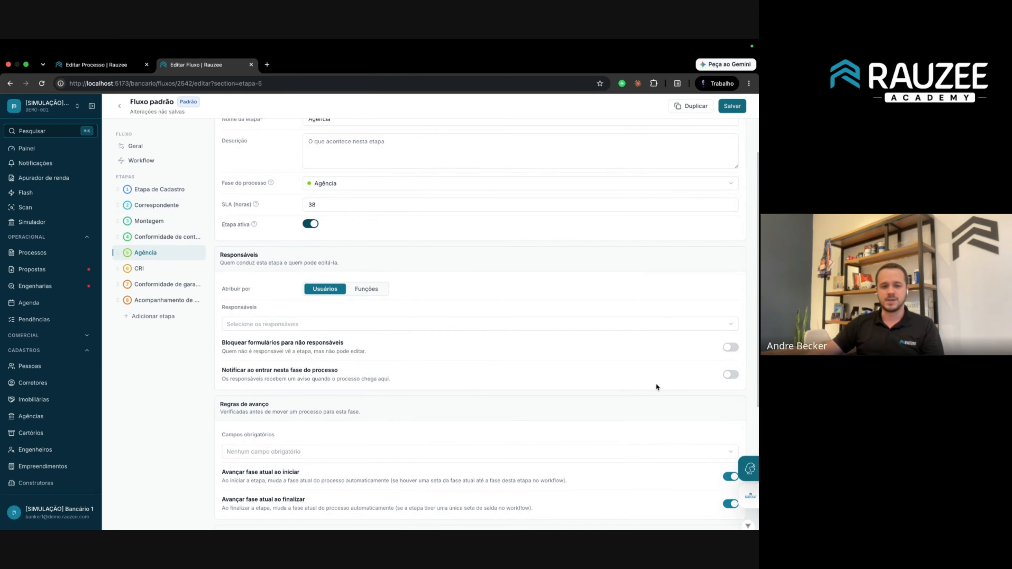
click(730, 376)
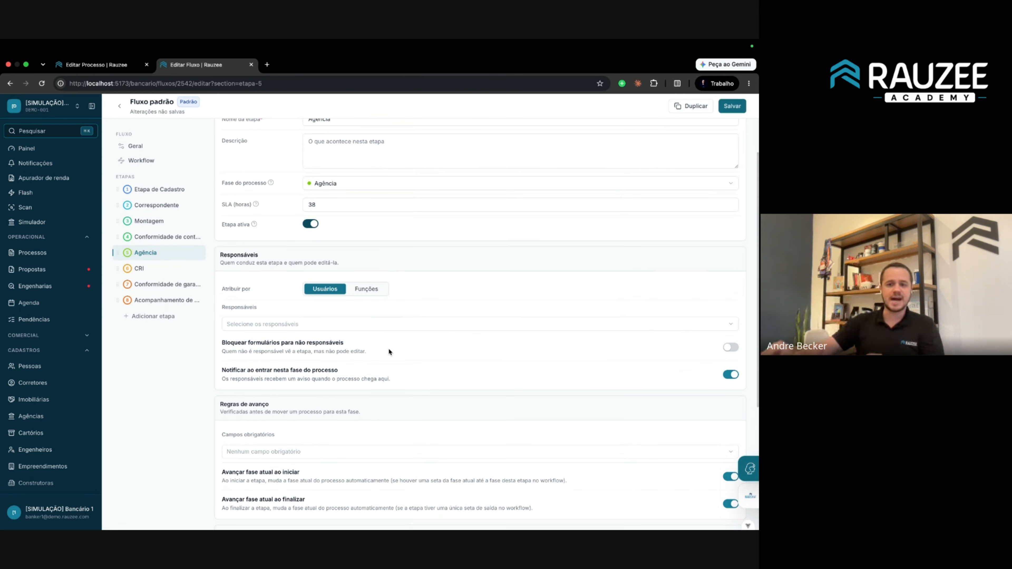
click(118, 67)
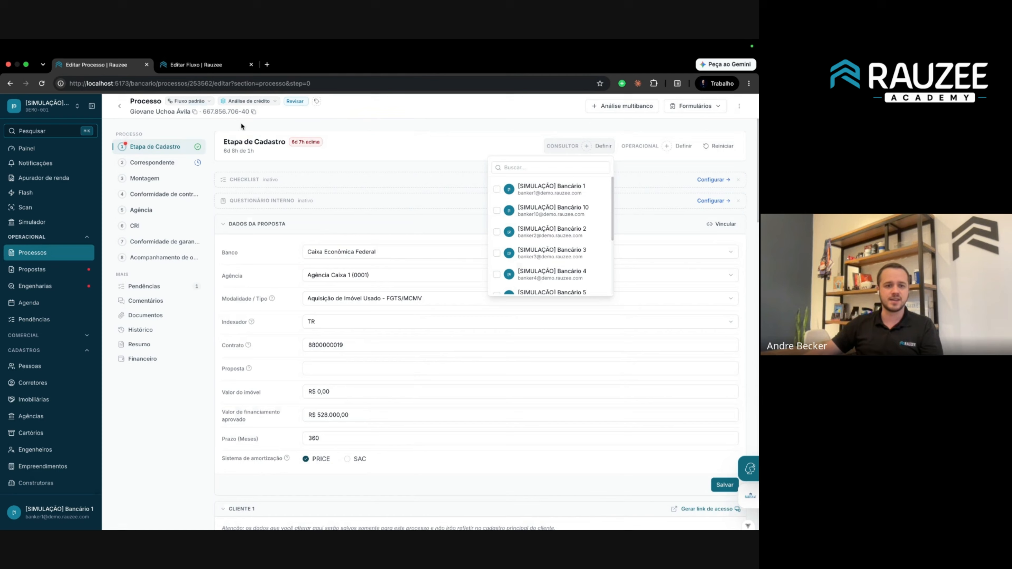
Move the process to Montagem, then Conformidade de contrato, then back to Agência.
click(165, 210)
click(249, 101)
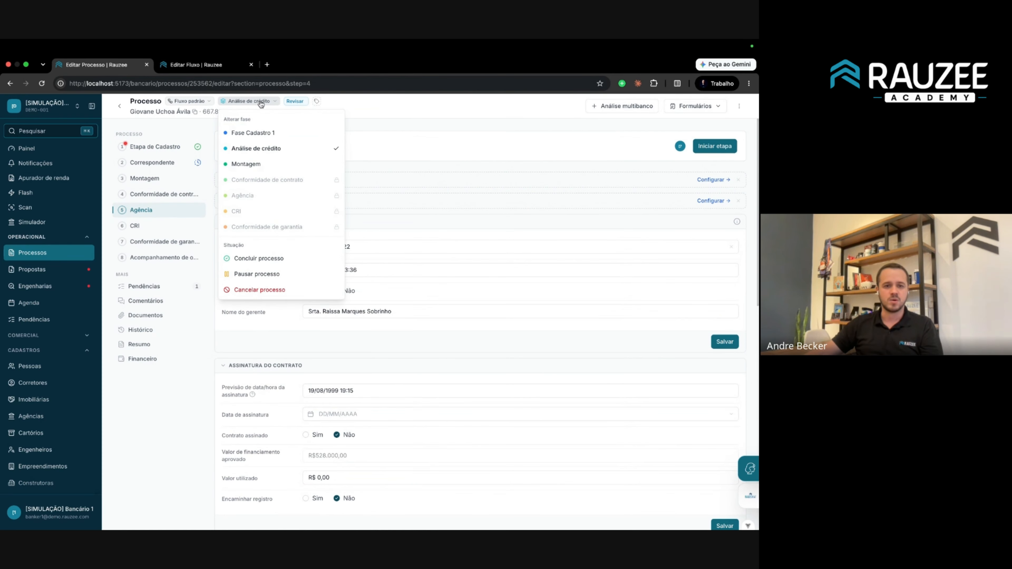
click(246, 164)
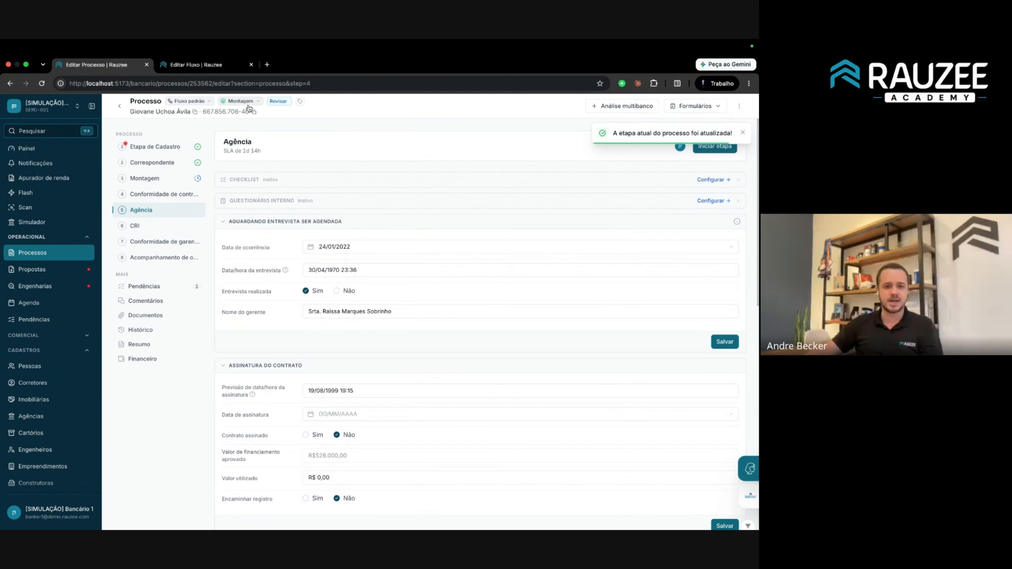
click(240, 101)
click(265, 180)
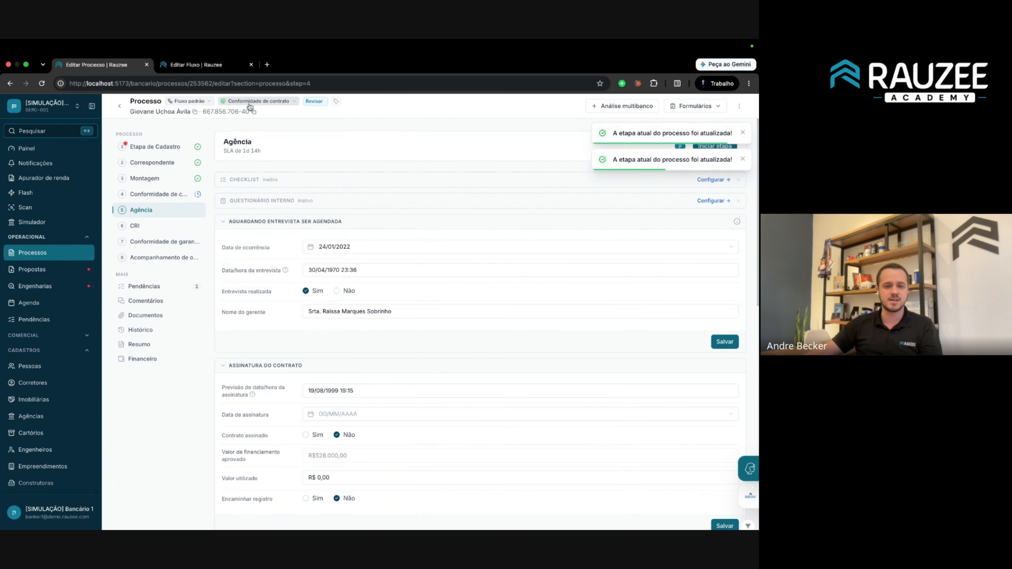
click(256, 101)
click(258, 195)
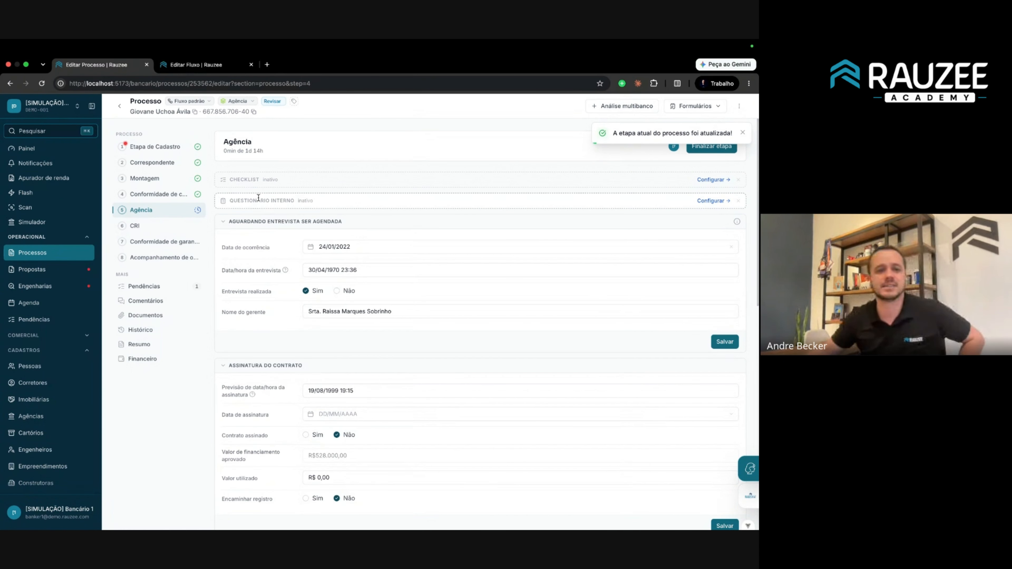
Check the Notificações page, which lists nothing, then return to the flow editor.
click(36, 164)
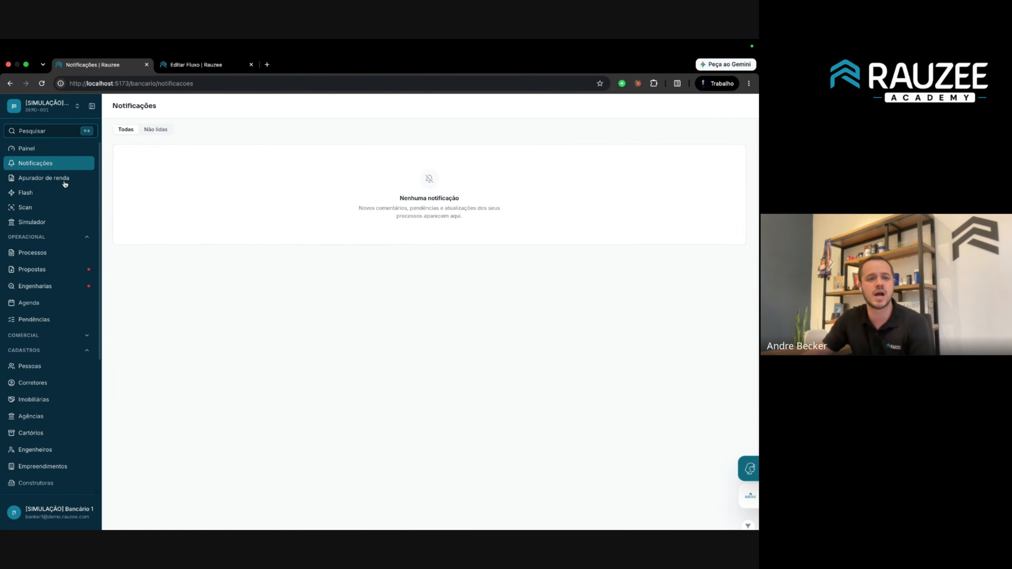
click(10, 83)
click(191, 68)
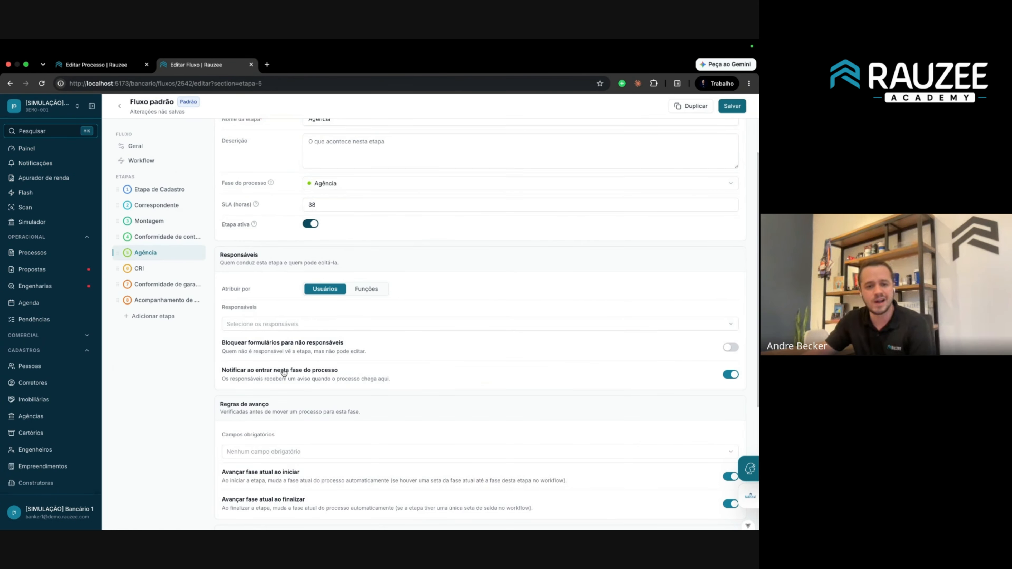
Mark Dados da proposta → Banco as a required field for Agência and save Fluxo padrão.
scroll(283, 372, down, 5)
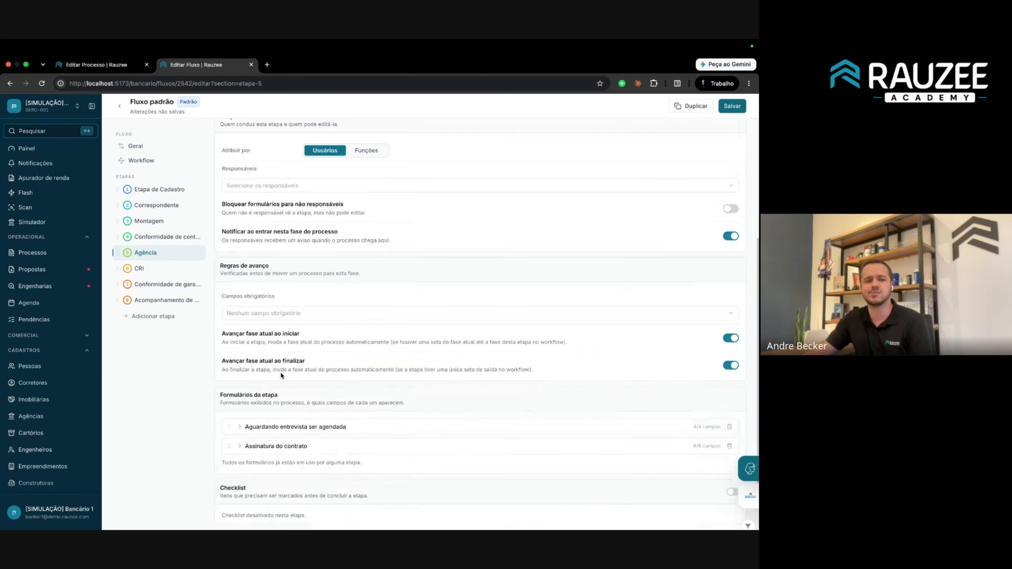
scroll(265, 319, down, 1)
click(262, 305)
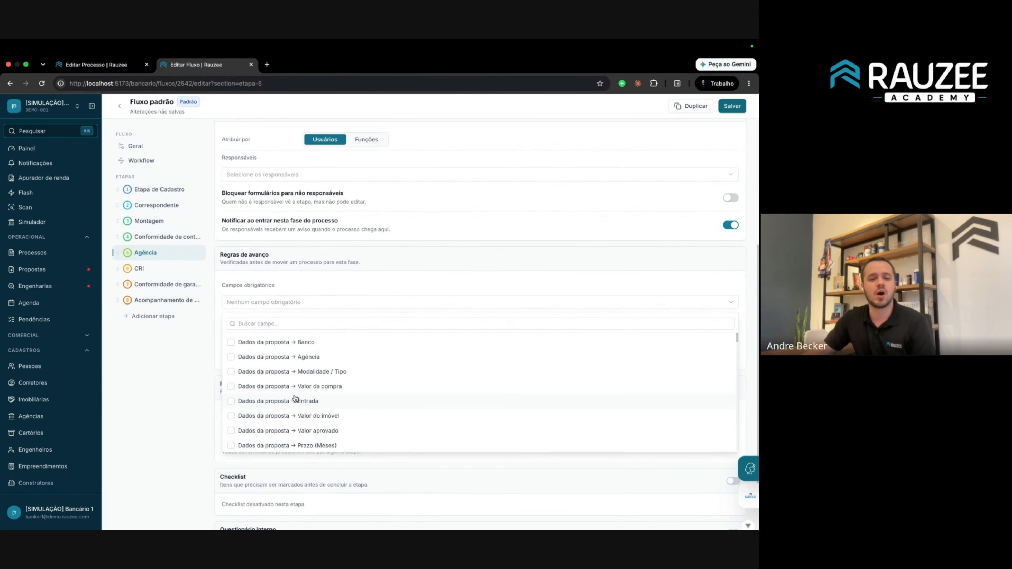
click(283, 345)
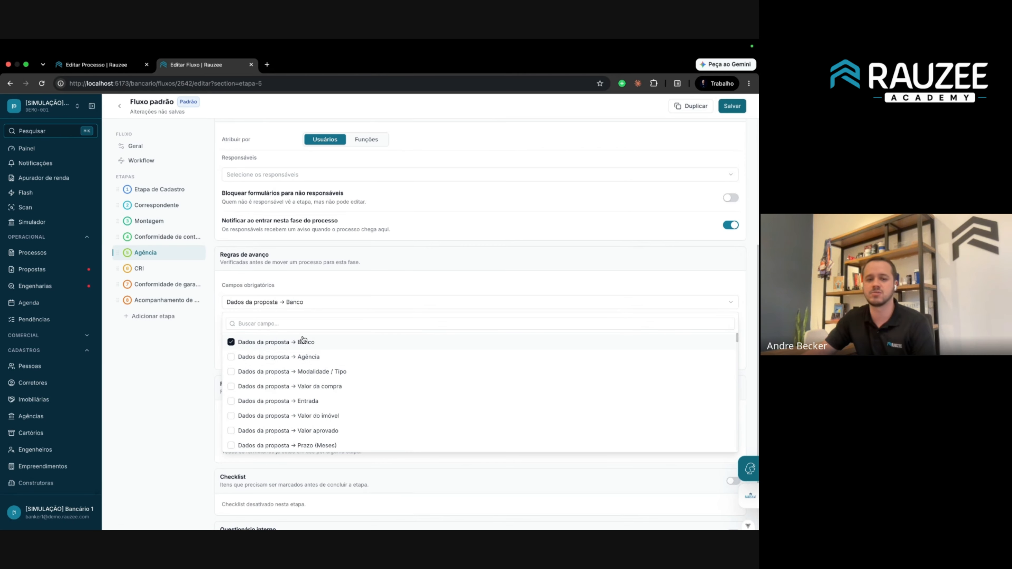
click(162, 382)
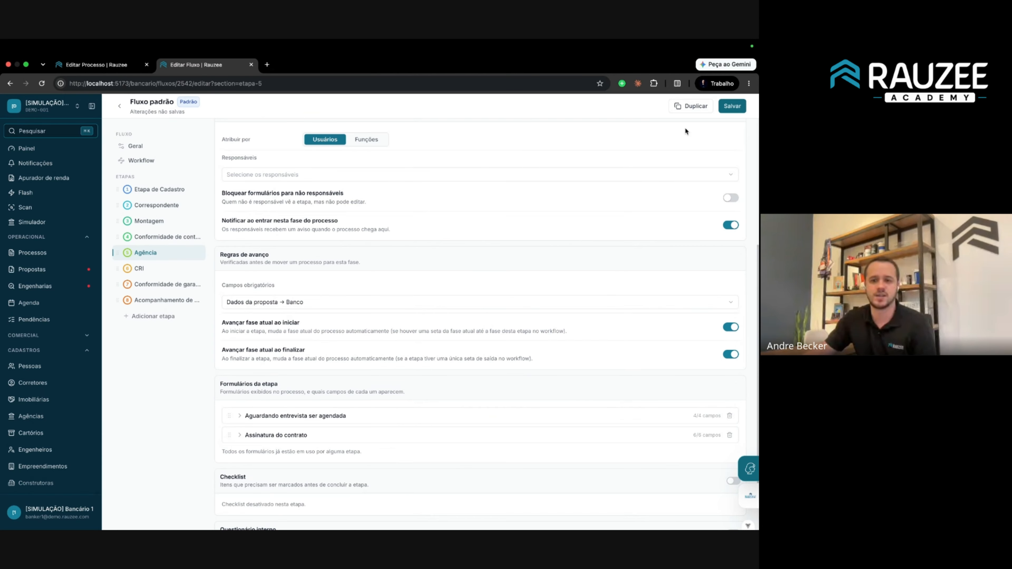
click(732, 106)
click(100, 65)
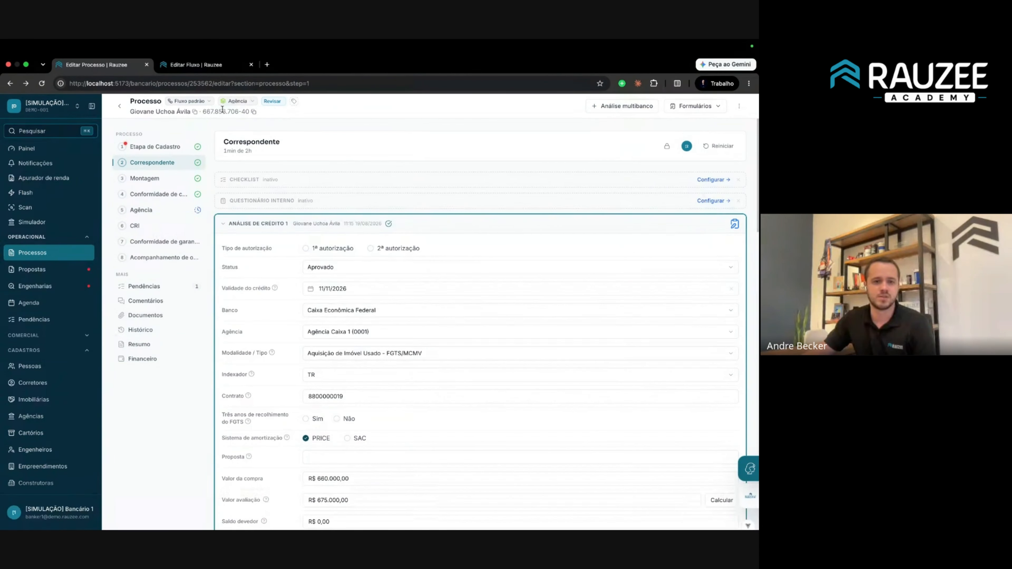
Move the process to Conformidade de contrato, back to Agência, then to CRI, and reload the page.
click(238, 101)
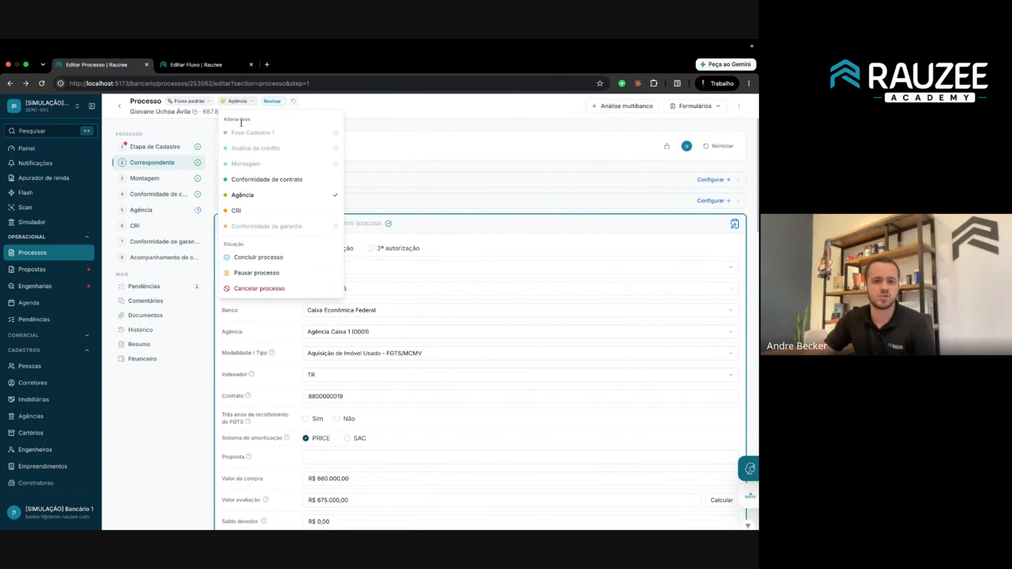
click(267, 181)
click(255, 101)
click(258, 199)
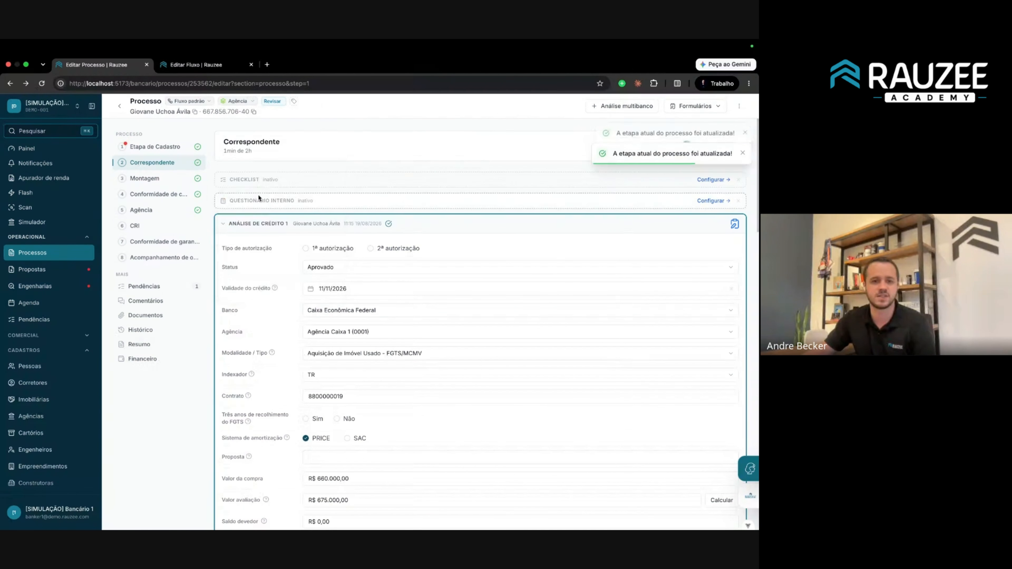
click(245, 102)
click(256, 210)
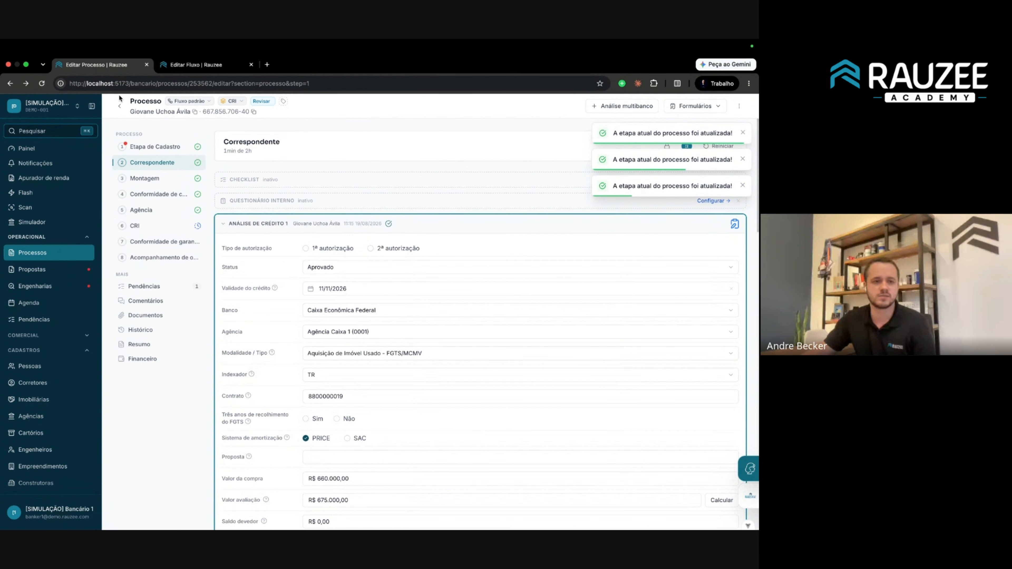
click(42, 83)
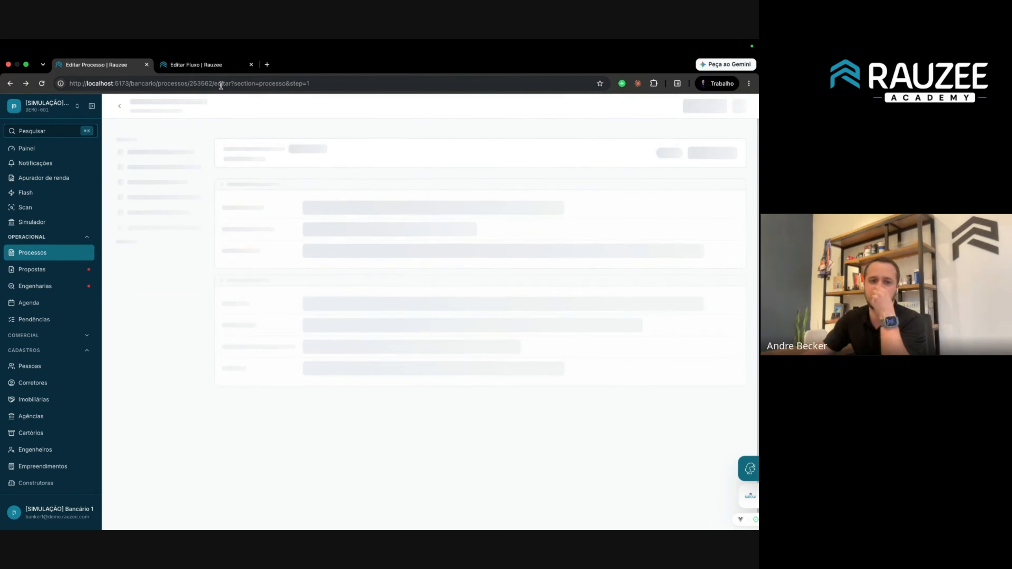
Move the process back to Agência, to Conformidade de contrato, and to Agência again.
click(230, 101)
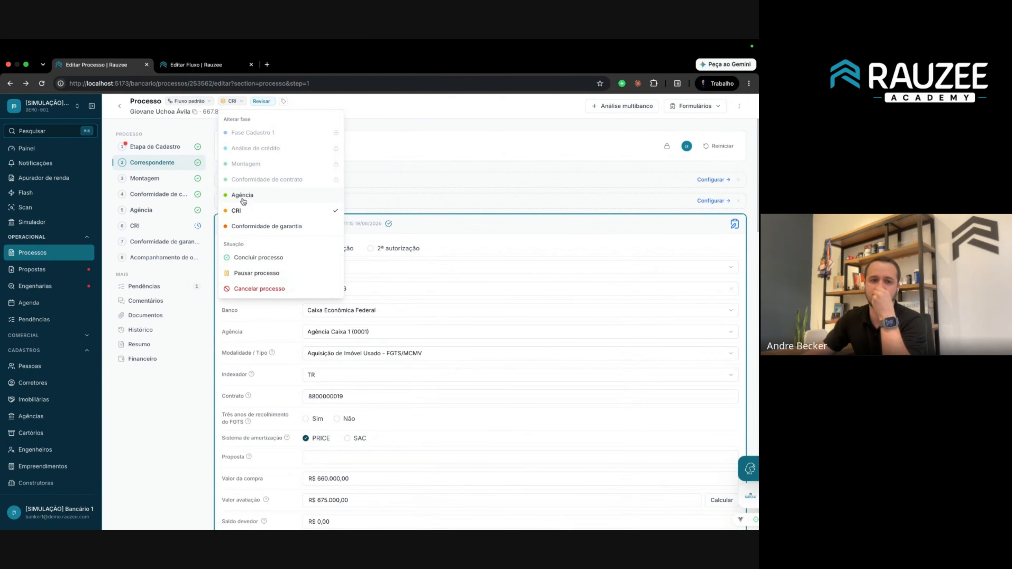
click(243, 196)
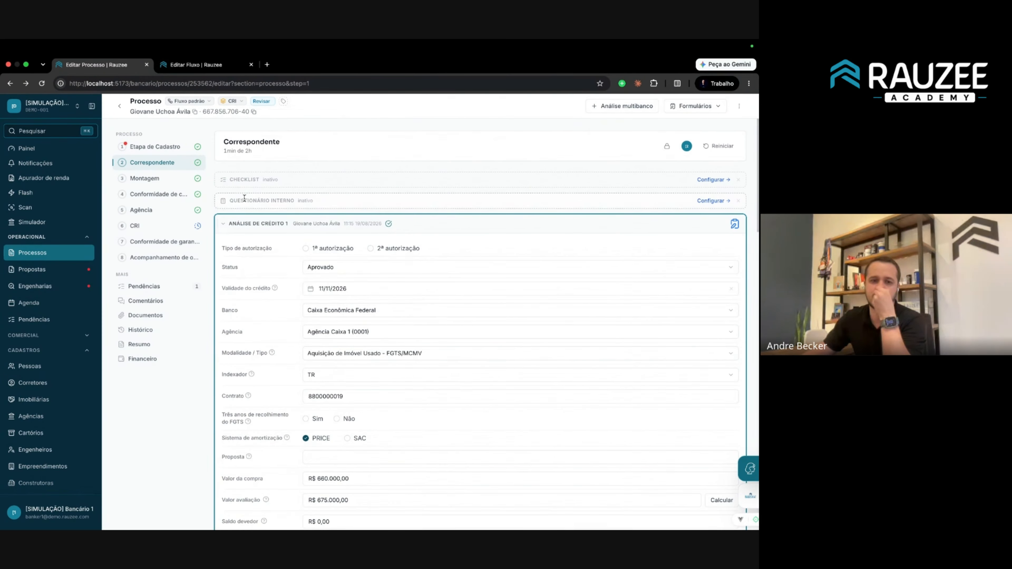
click(239, 102)
click(255, 179)
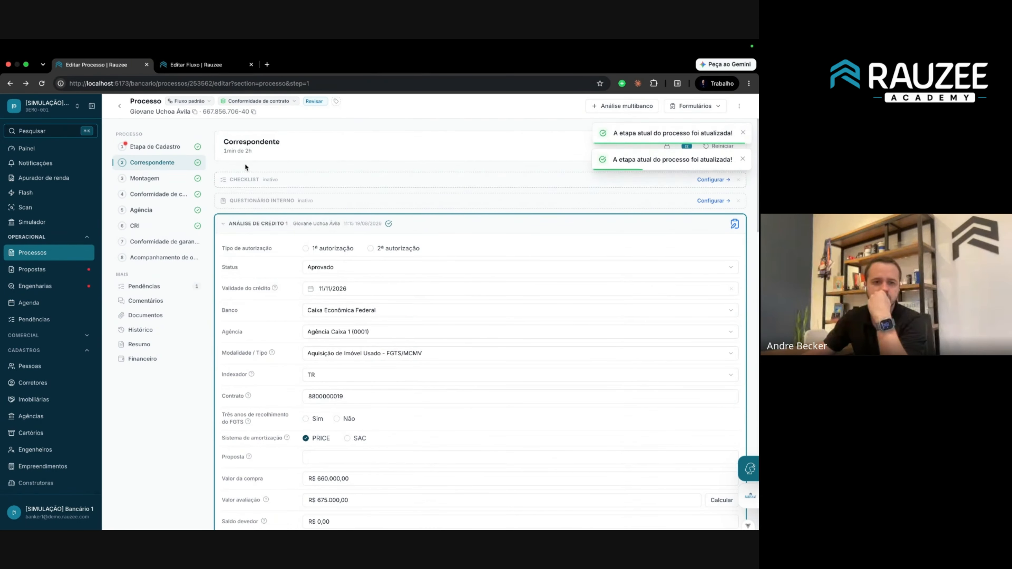
click(239, 101)
click(245, 196)
Review Agência's required fields list in the flow editor, then return to the process page.
click(205, 65)
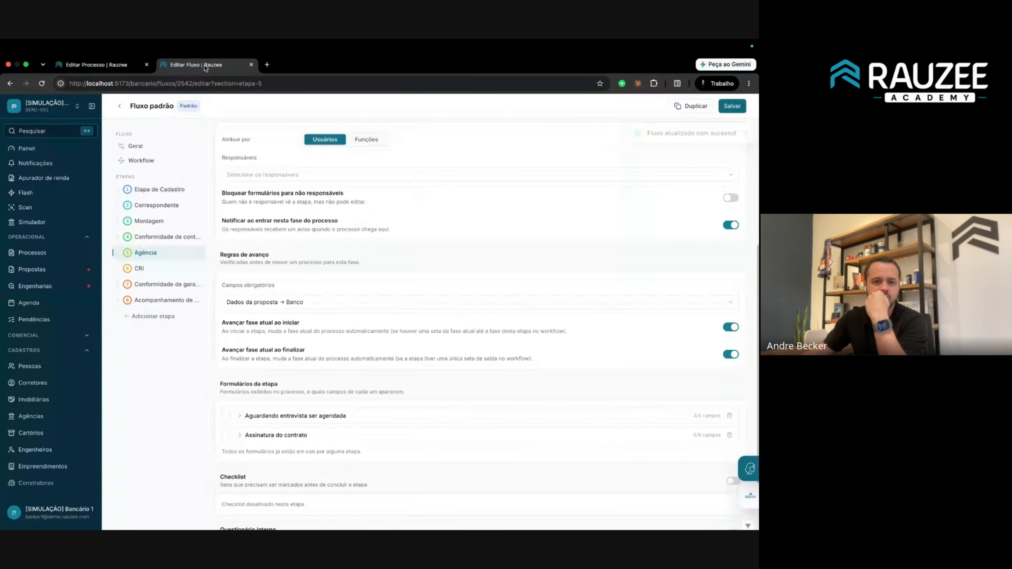
scroll(277, 351, down, 1)
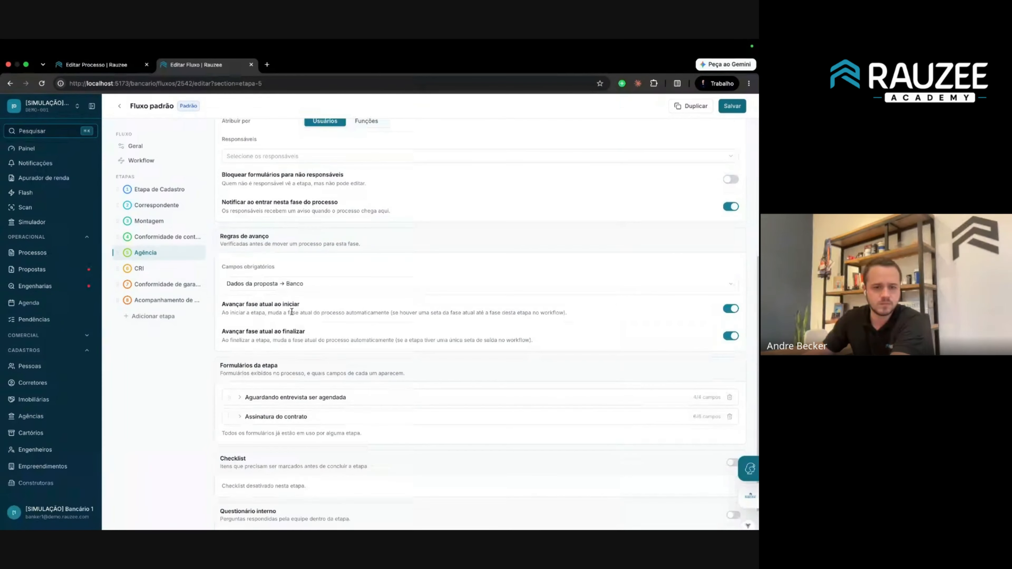
click(310, 284)
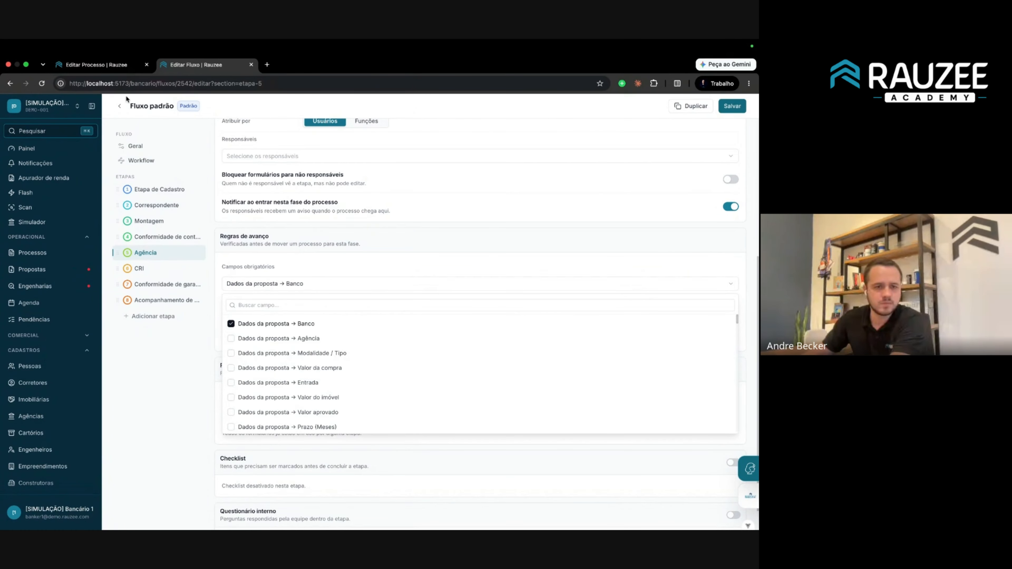
click(97, 65)
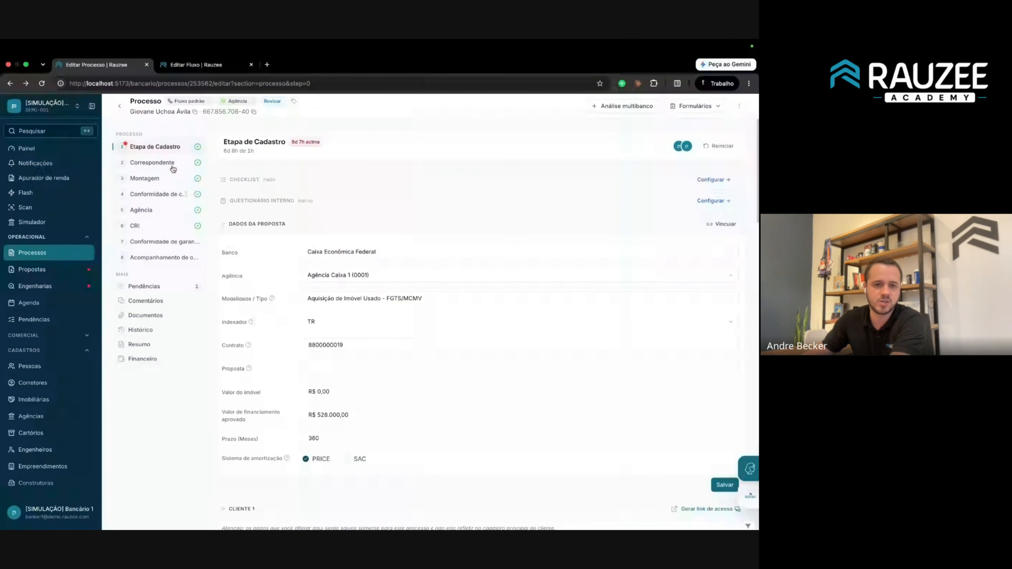
Clear Caixa Econômica Federal from the proposal's Banco field and save.
click(338, 276)
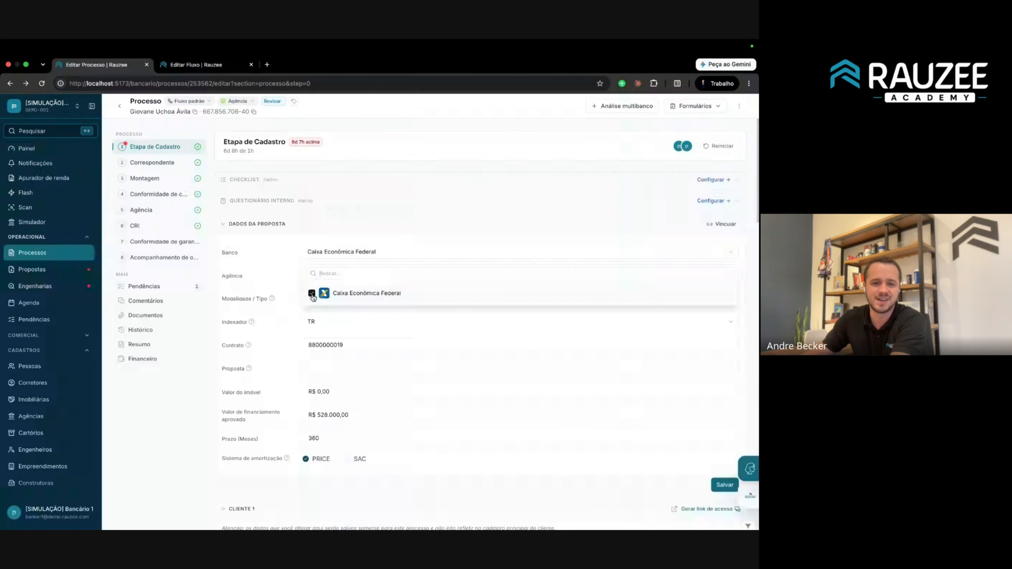
click(626, 203)
click(724, 484)
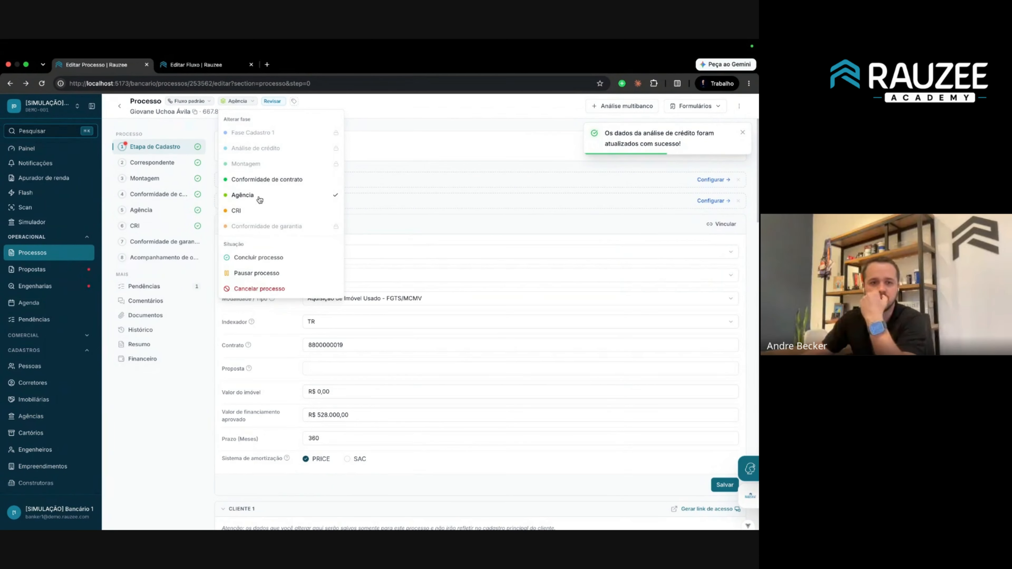
Move the process to Conformidade de contrato, then attempt to move it into Agência.
click(264, 178)
click(259, 100)
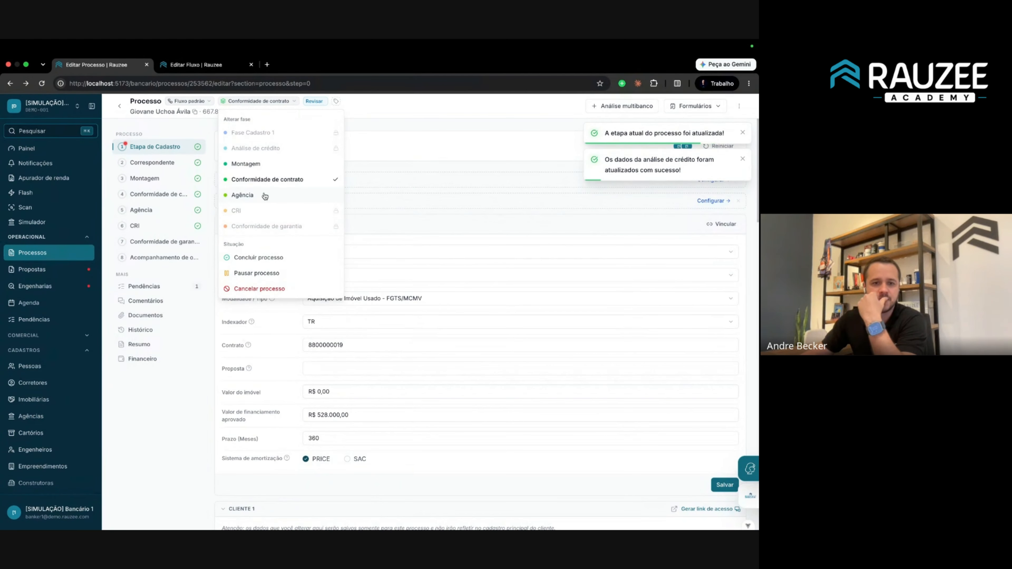
click(263, 196)
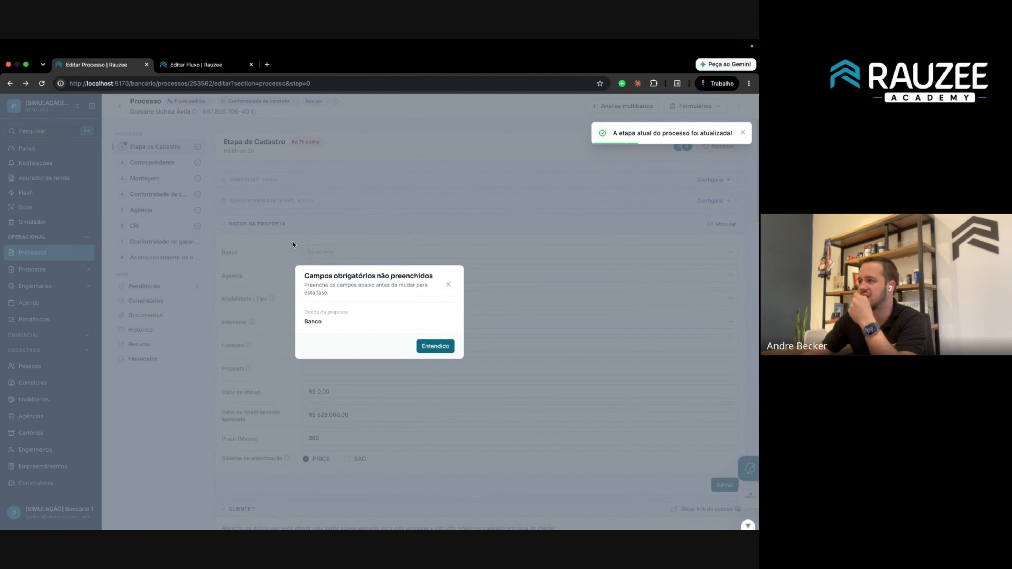
Read the warning flagging Banco as a missing required field and dismiss it with Entendido.
drag(303, 272, 374, 302)
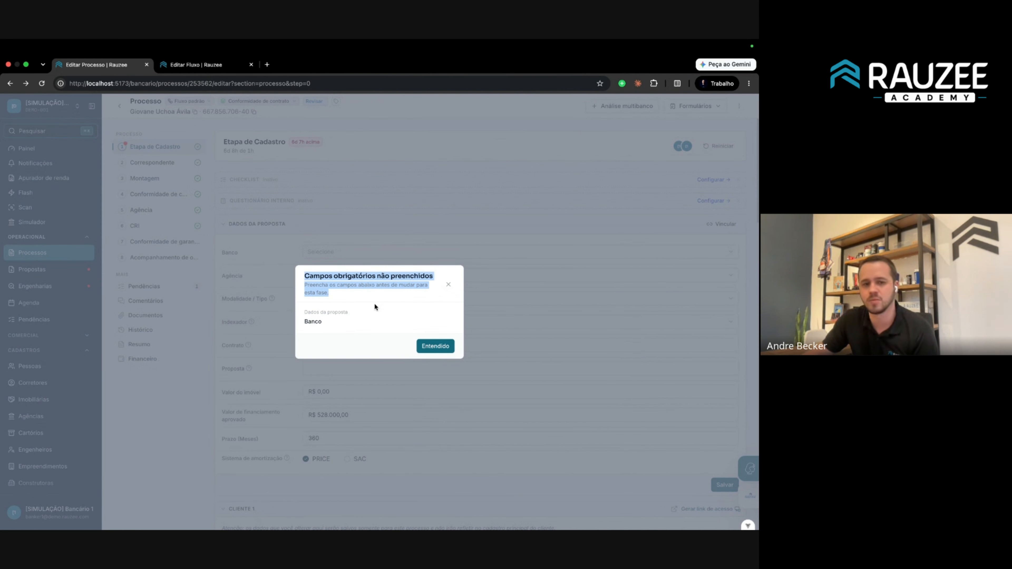
drag(323, 321, 298, 314)
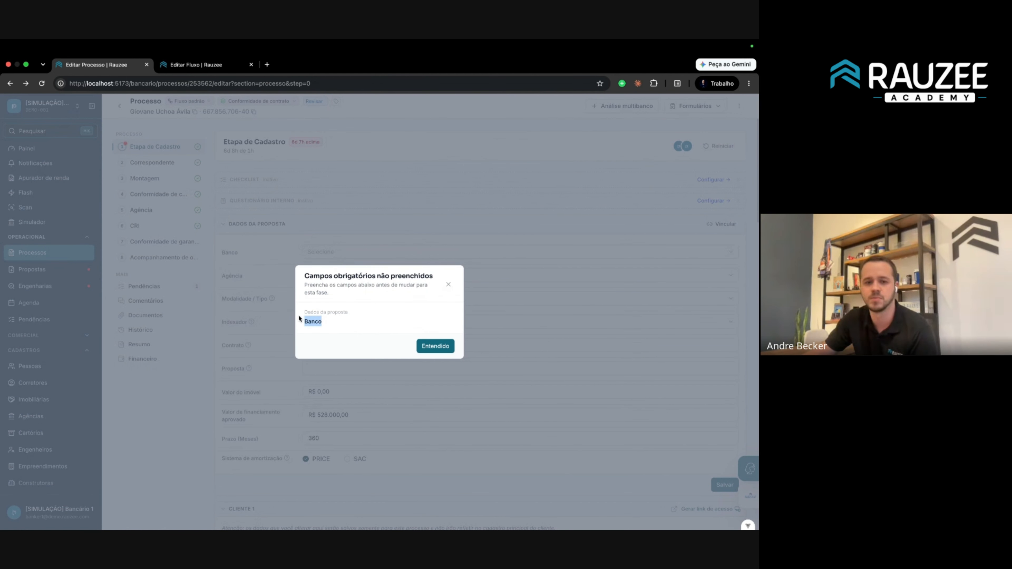
click(361, 317)
click(326, 236)
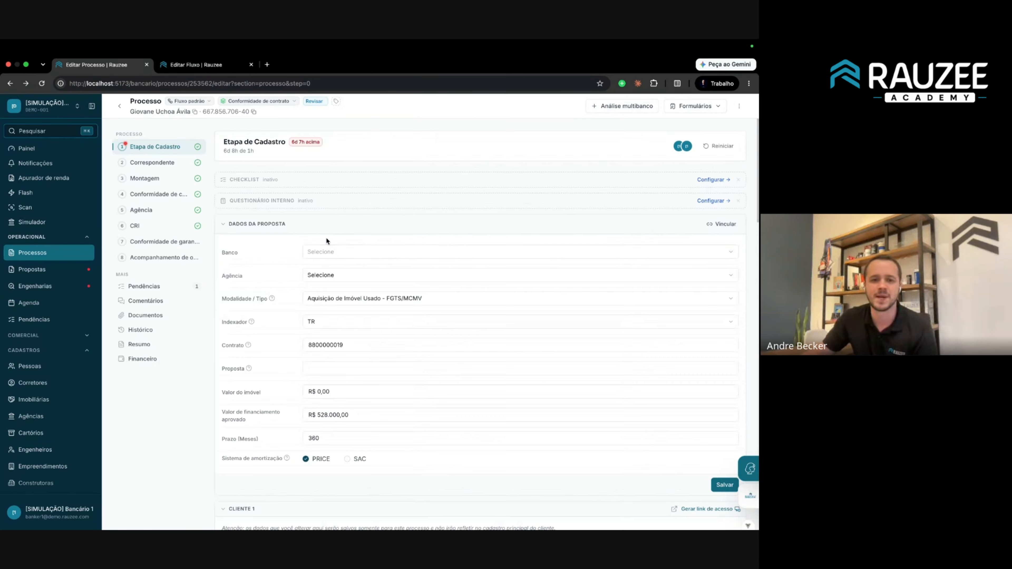
Set Banco back to Caixa Econômica Federal and save the proposal data.
click(333, 252)
click(354, 294)
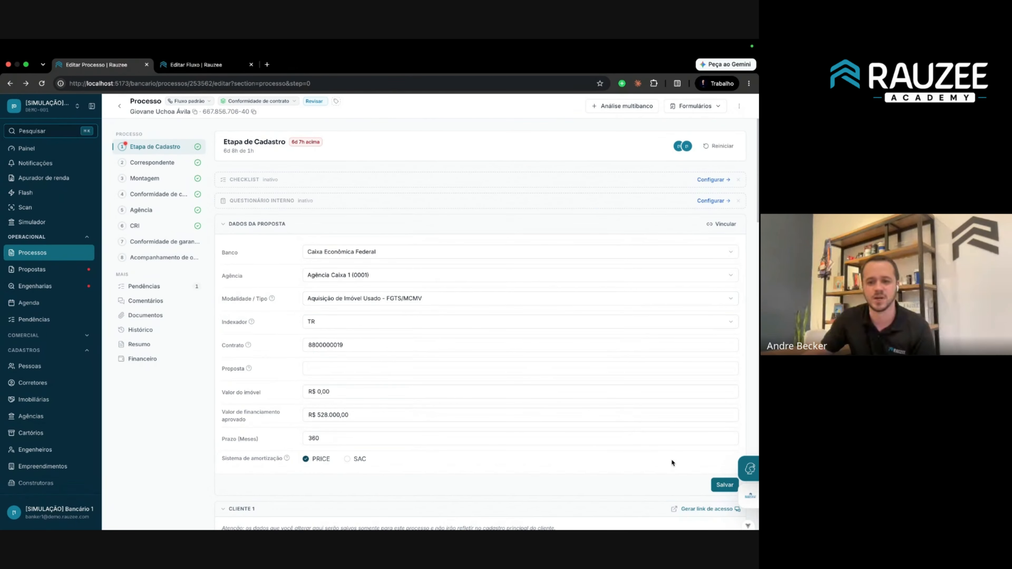
click(724, 485)
click(267, 102)
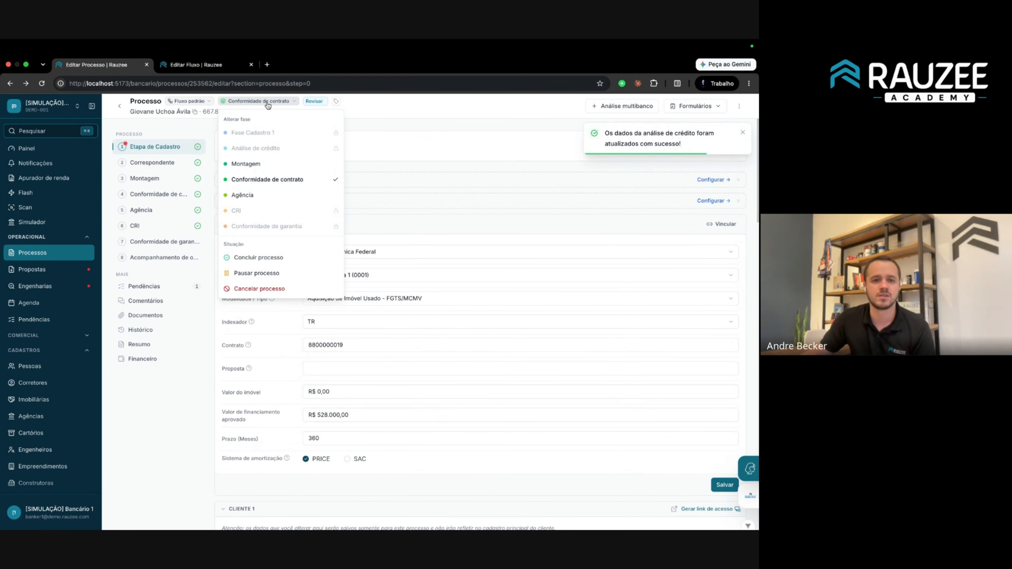
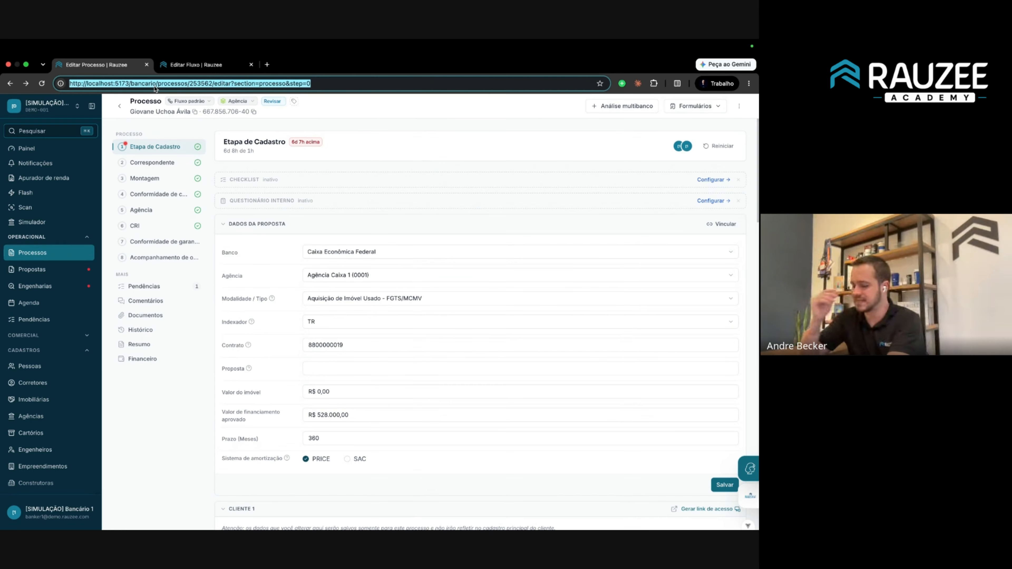
Reload the process and tick Cadimulti on the registration checklist.
key(Return)
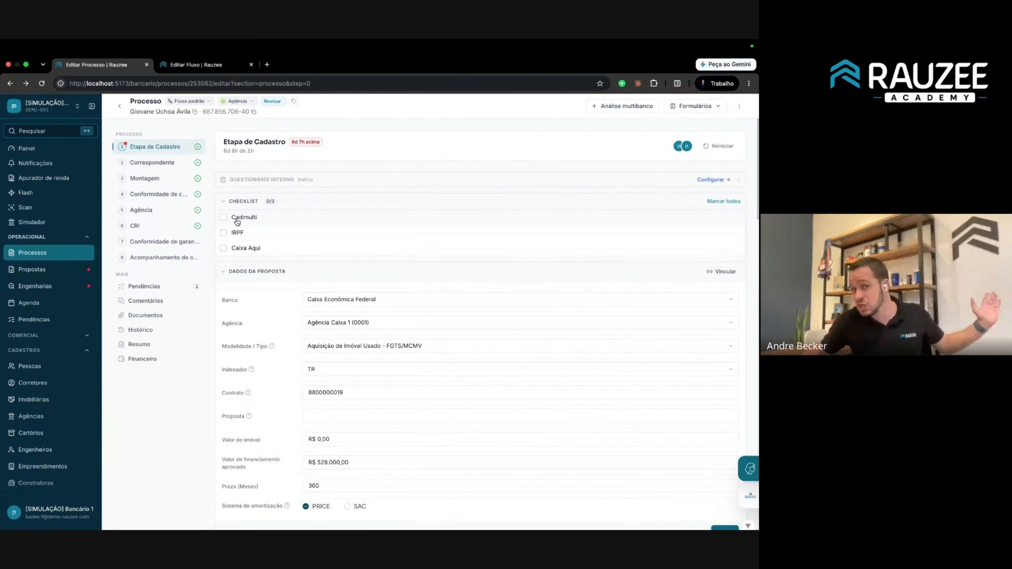
click(189, 102)
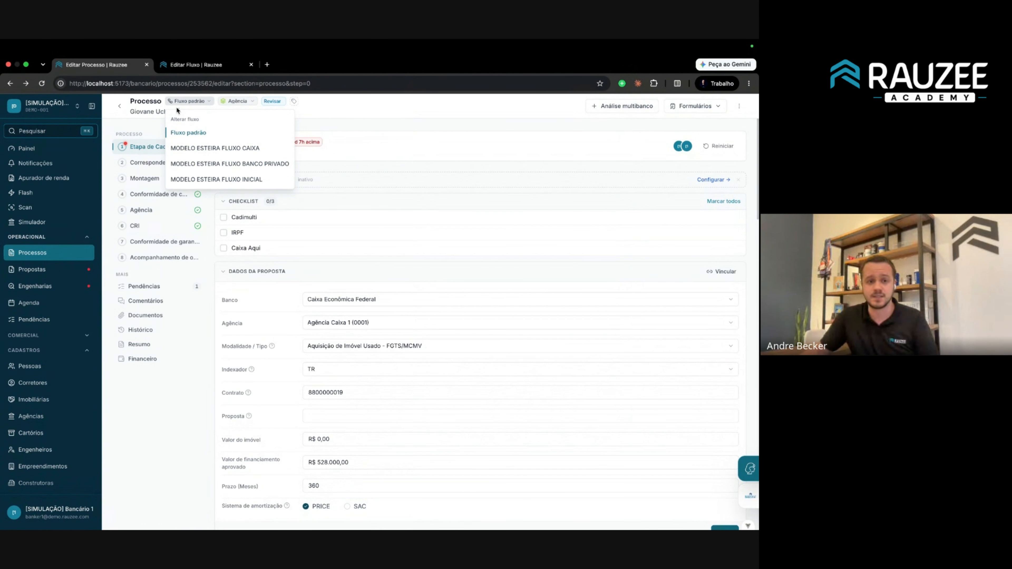
click(159, 150)
click(223, 216)
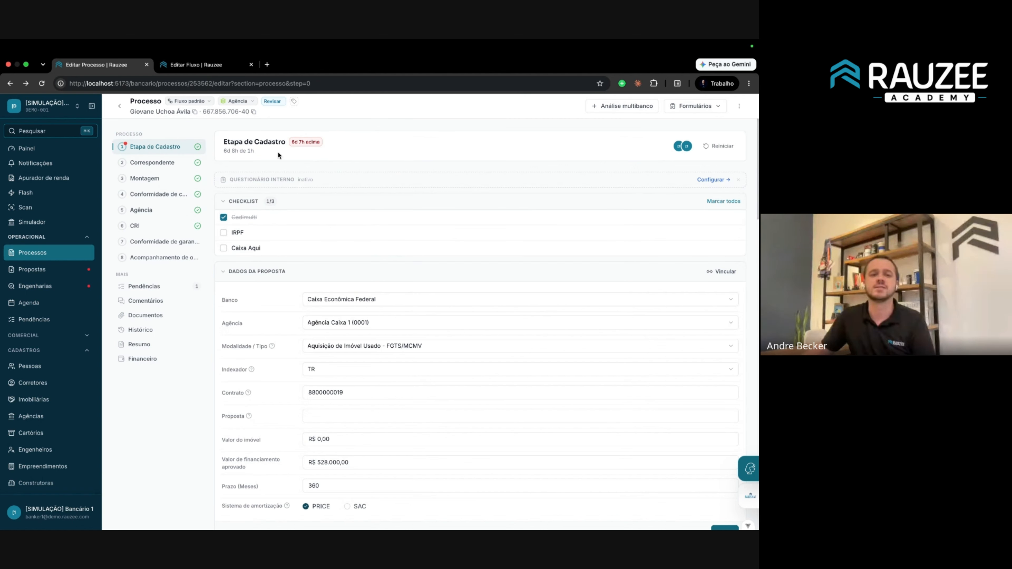
Switch the phase through Conformidade de contrato, Montagem and Análise de crédito to Fase Cadastro 1.
click(238, 100)
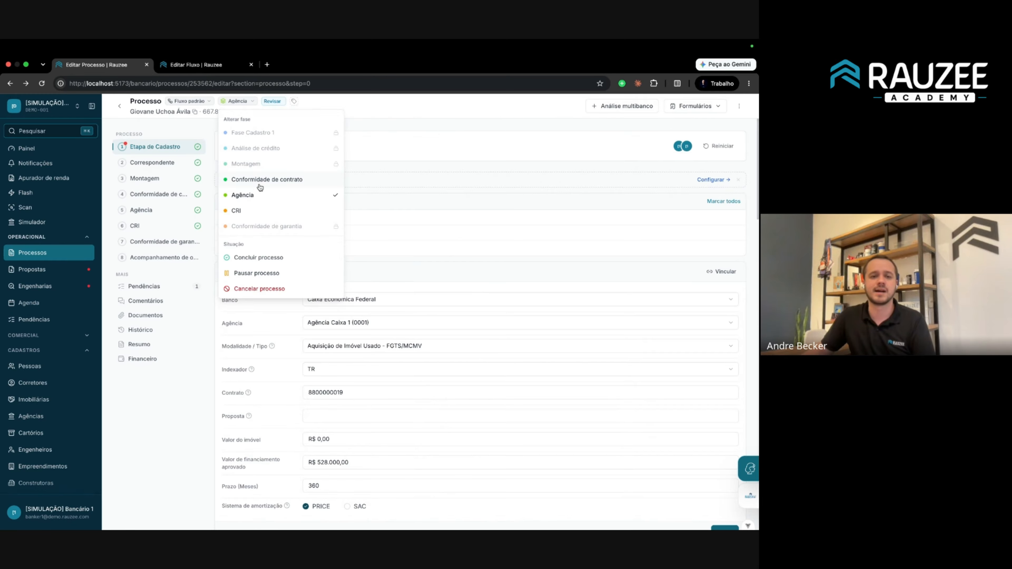
click(260, 180)
click(243, 101)
click(263, 164)
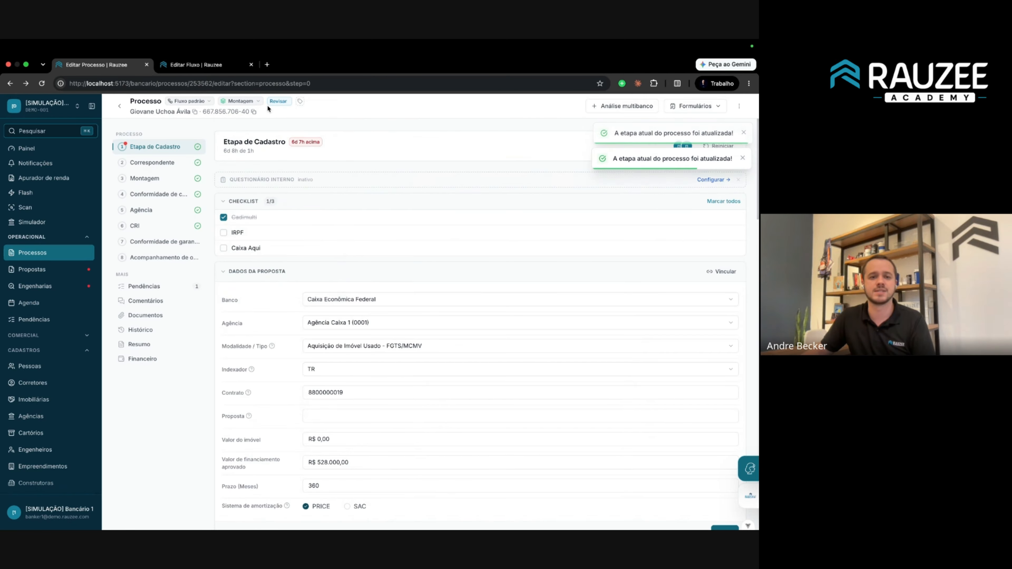
click(257, 101)
click(259, 150)
click(244, 102)
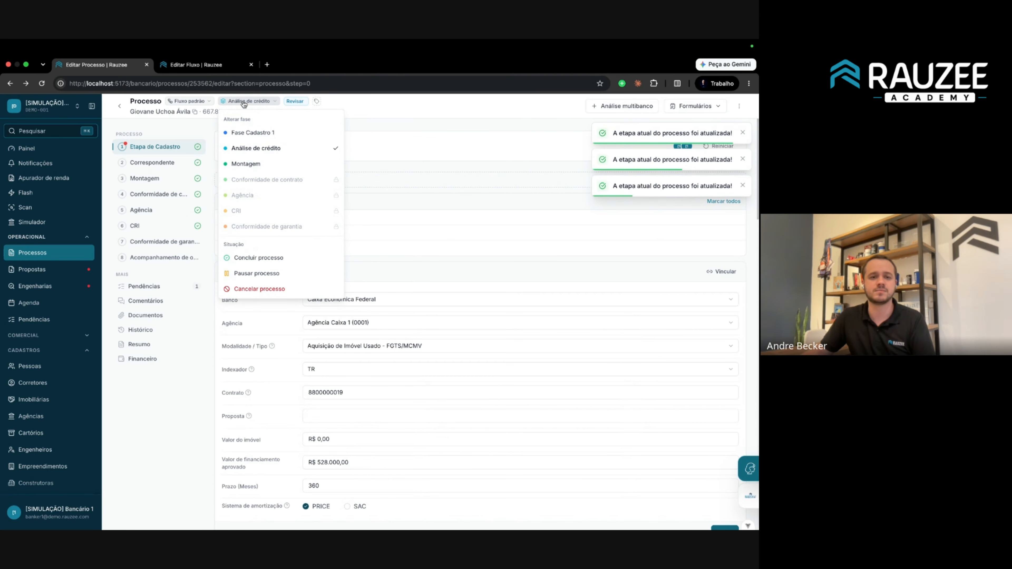
click(255, 133)
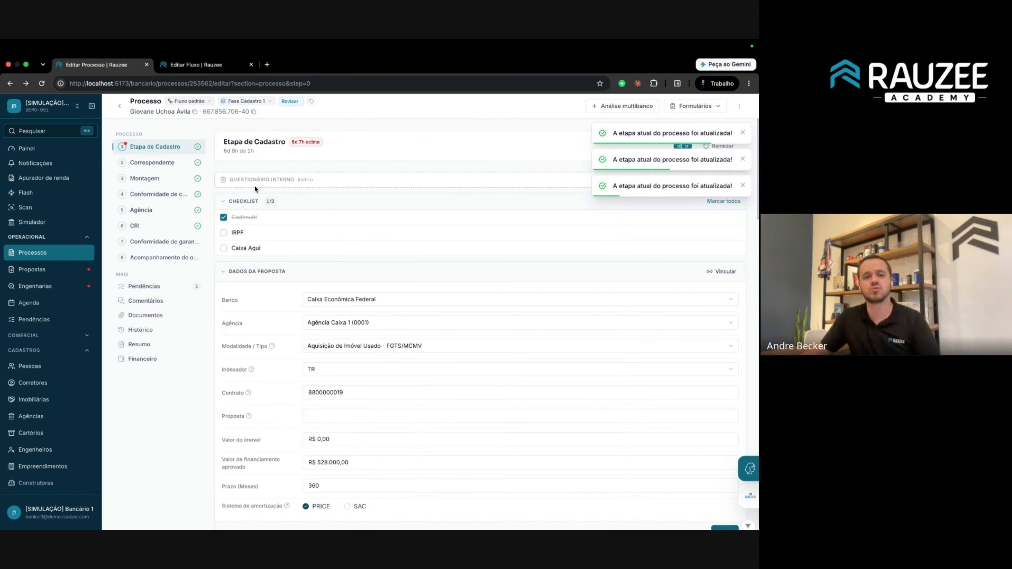
Change the phase to Análise de crédito, then back to Fase Cadastro 1.
click(249, 101)
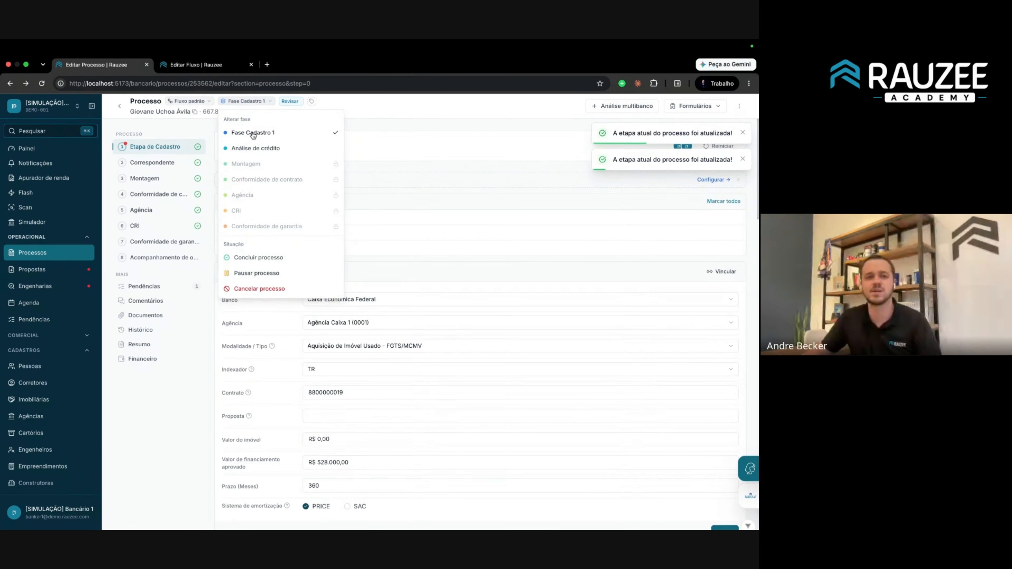
click(254, 149)
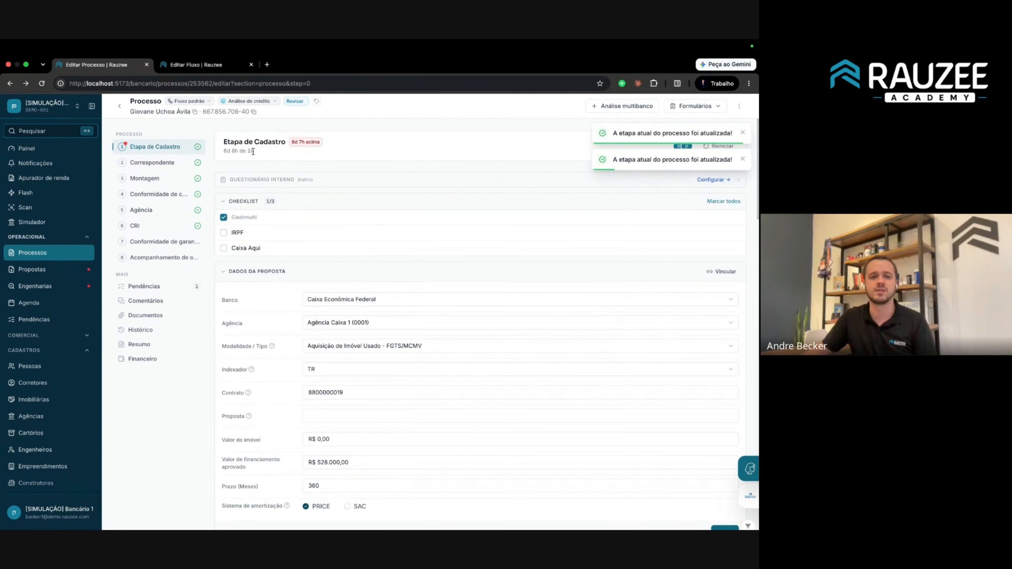
click(256, 103)
click(247, 134)
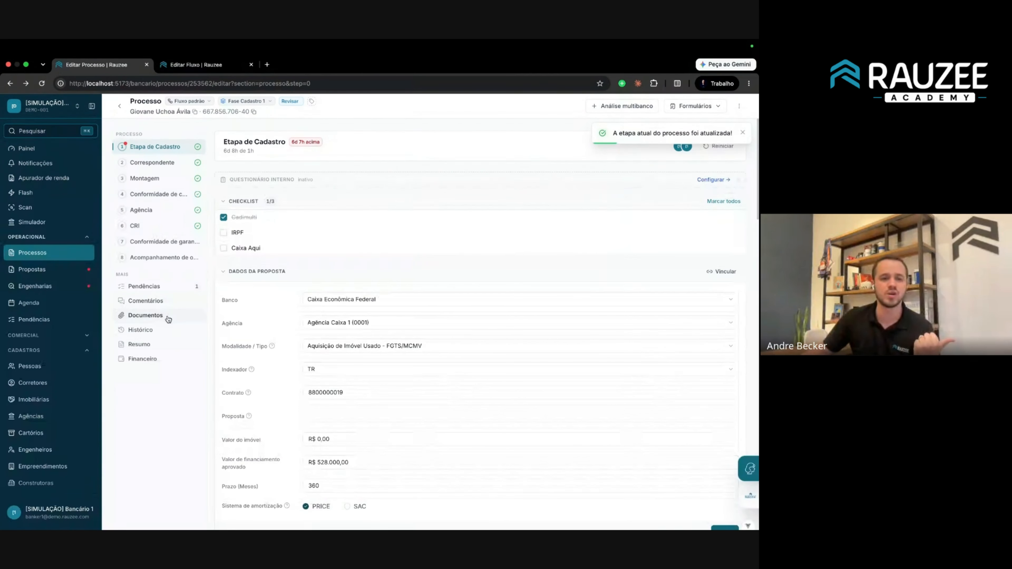
Review the phase-change entries in Histórico, then return to Etapa de Cadastro.
click(161, 329)
drag(243, 156, 491, 323)
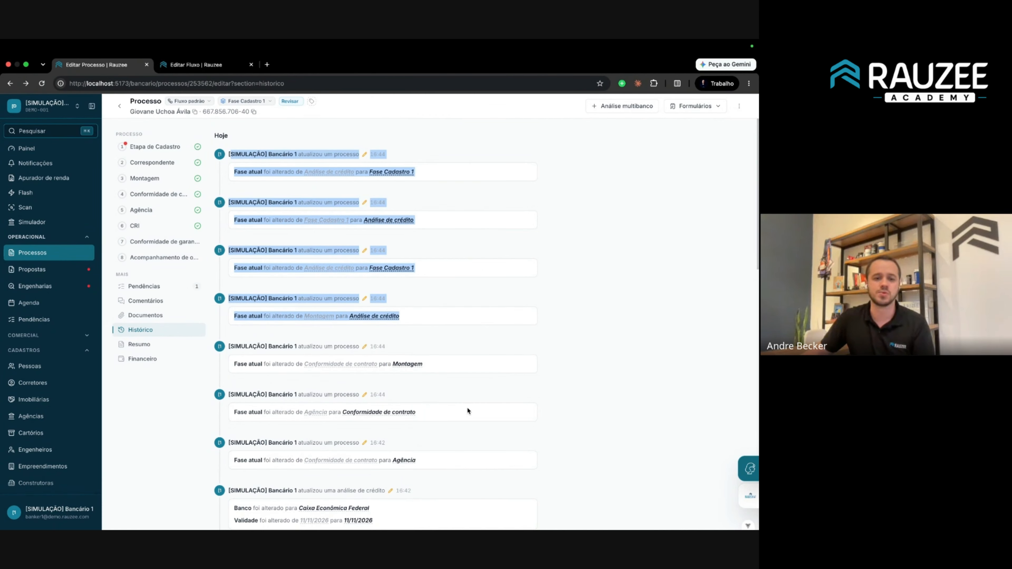
drag(572, 409, 269, 326)
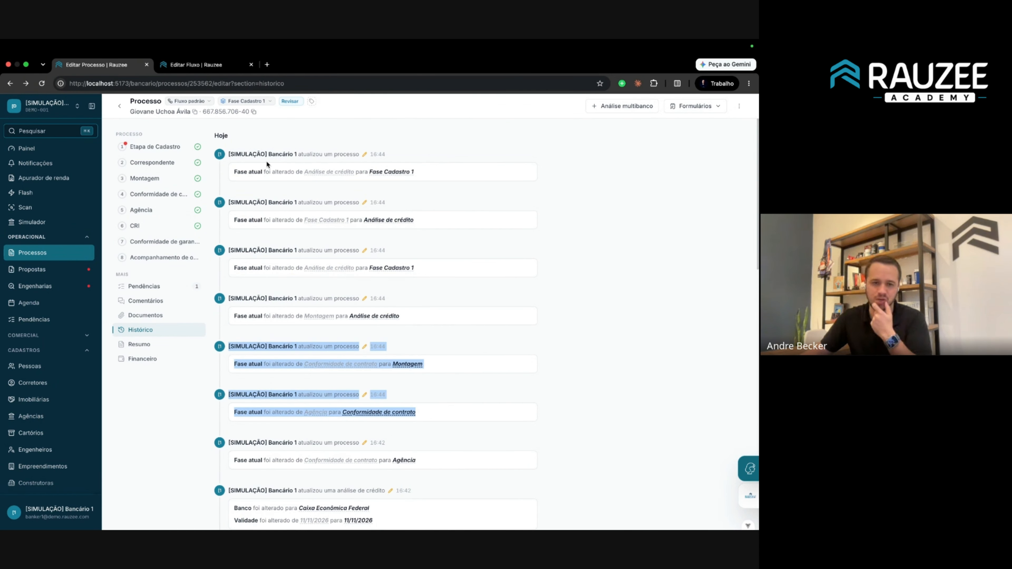
click(270, 153)
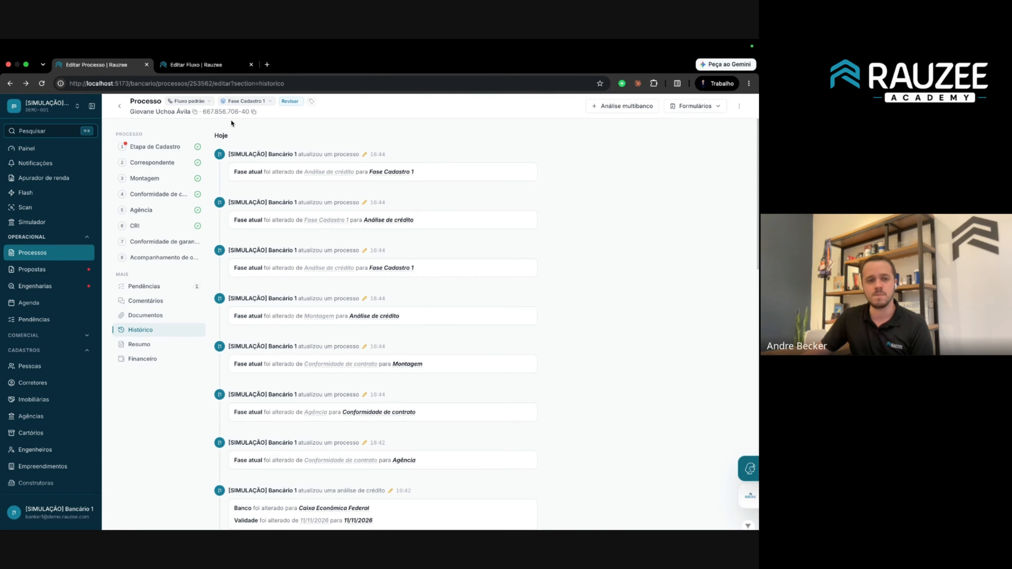
click(161, 147)
Turn on the Questionário interno toggle for Fluxo padrão's Etapa de Cadastro step.
click(181, 71)
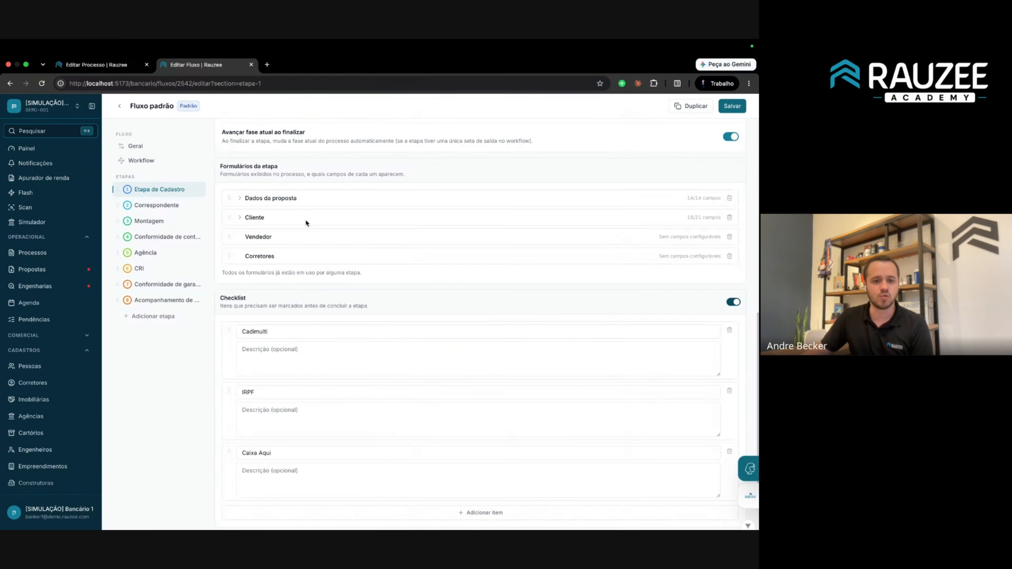
scroll(314, 235, down, 2)
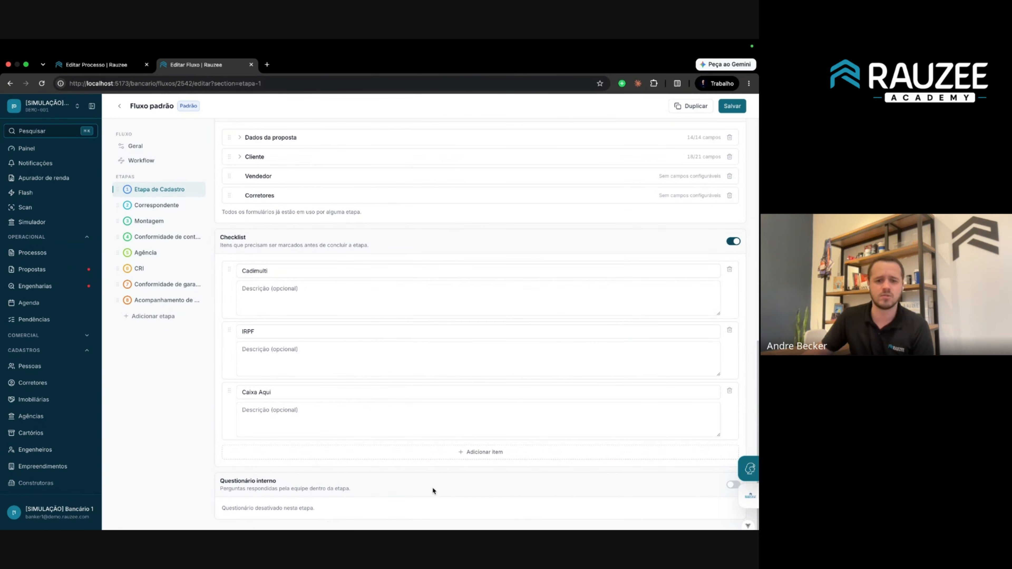
click(729, 486)
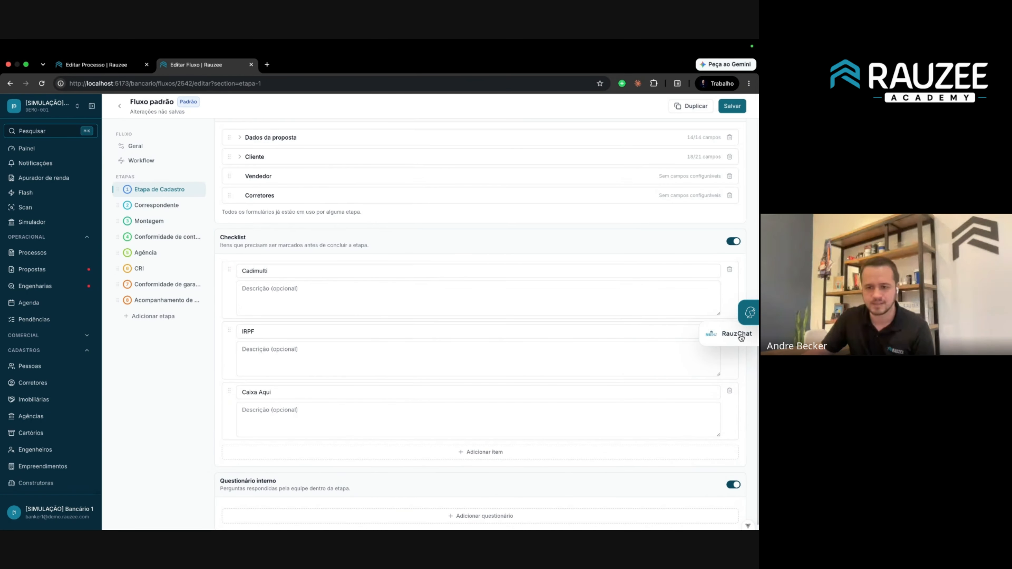
Open and close the Clara chat, then add a new untitled internal questionnaire.
click(748, 324)
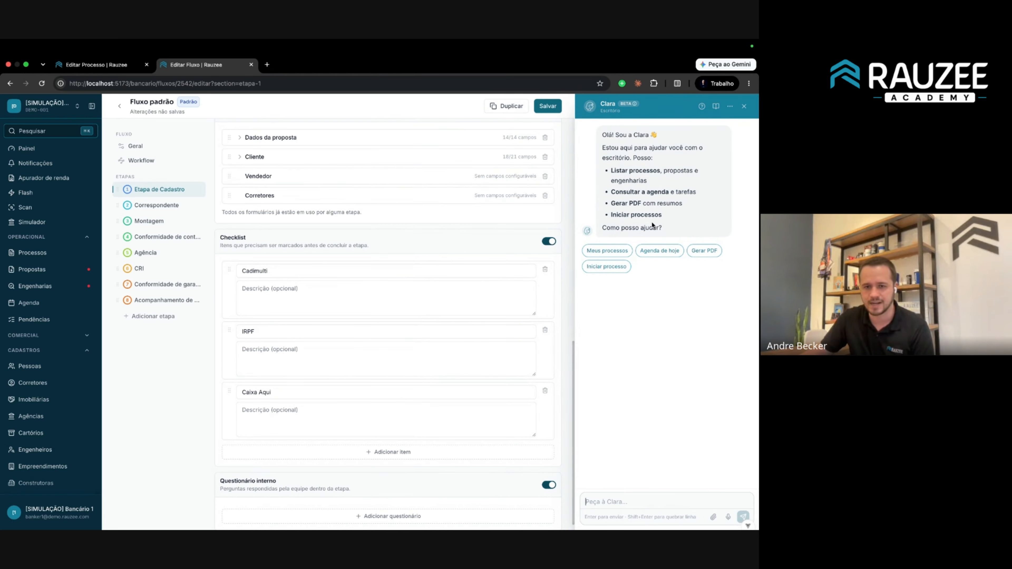
click(744, 106)
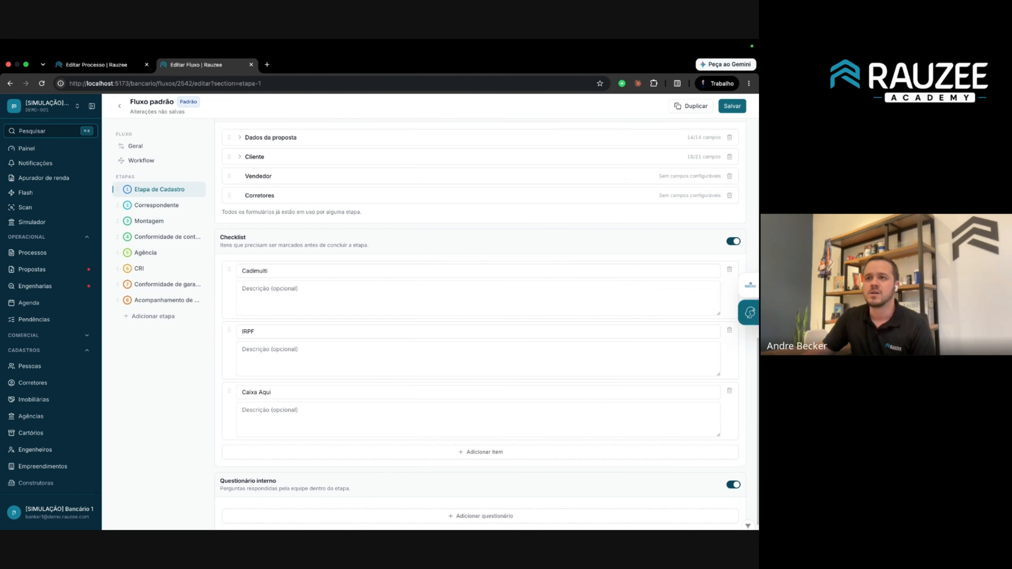
scroll(264, 465, down, 1)
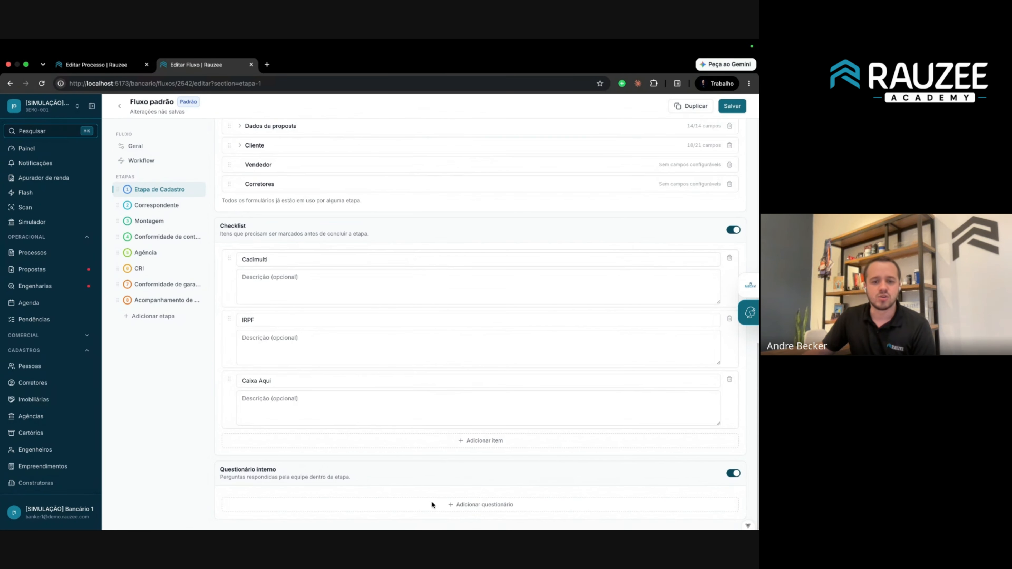
click(478, 506)
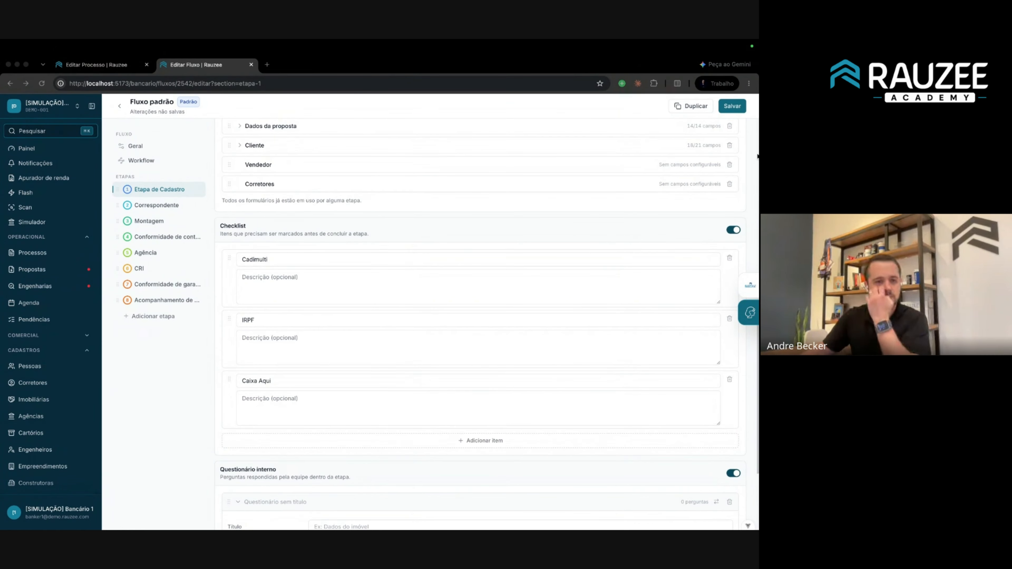
scroll(349, 502, down, 4)
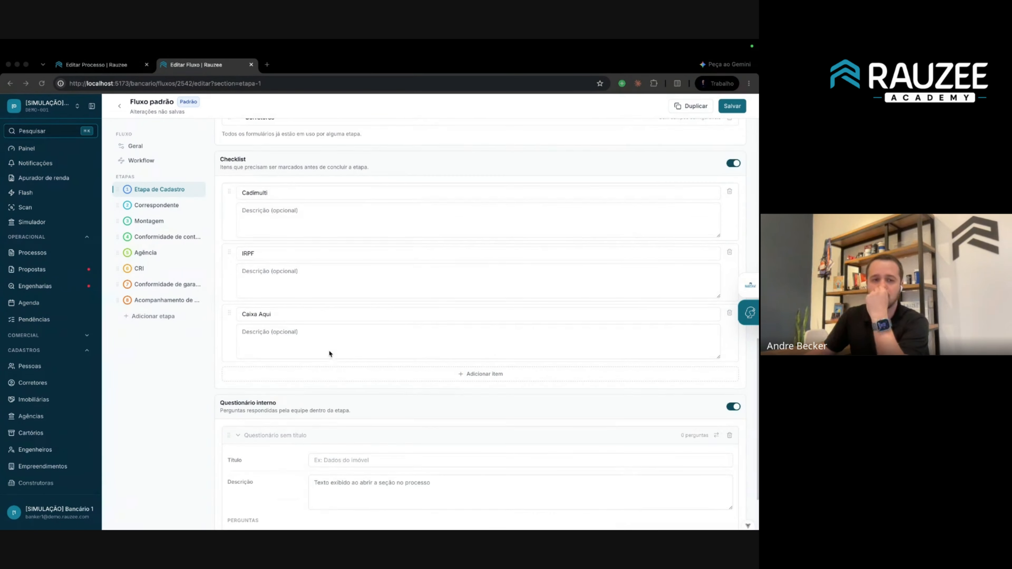
Tick the IRPF and Caixa Aqui checklist items so the counter reads 3/3.
click(95, 65)
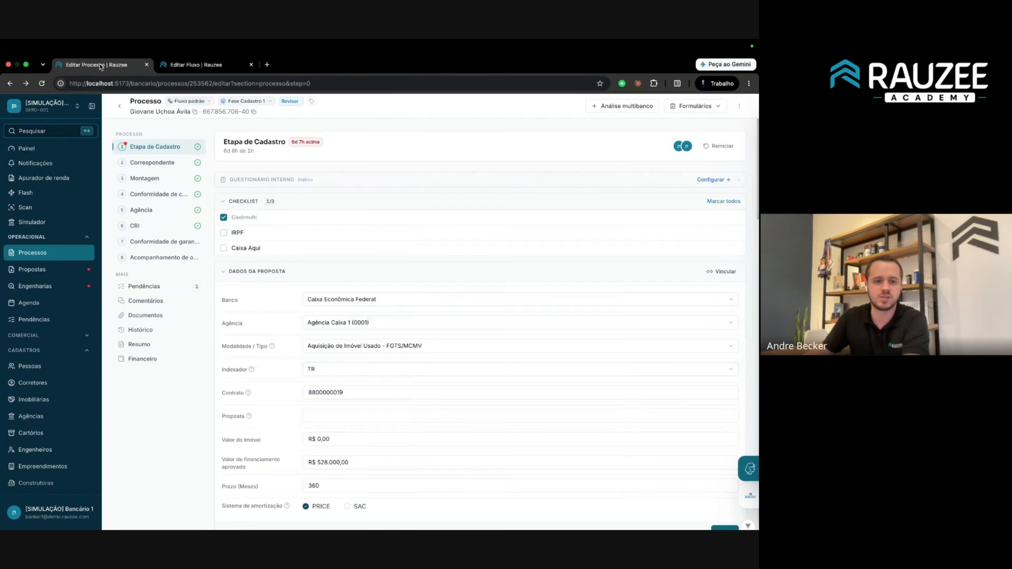
scroll(236, 218, down, 2)
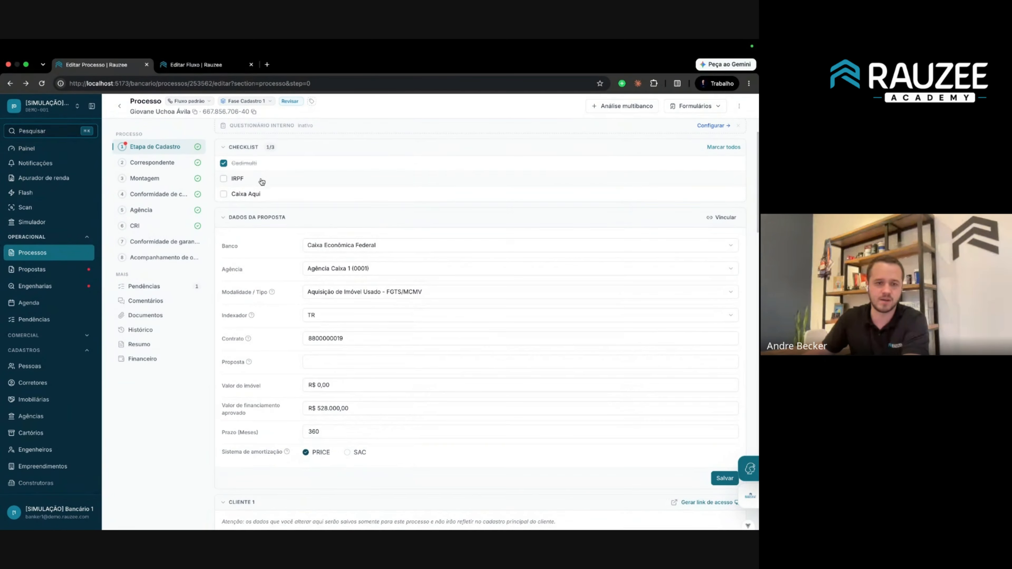
click(238, 178)
click(247, 179)
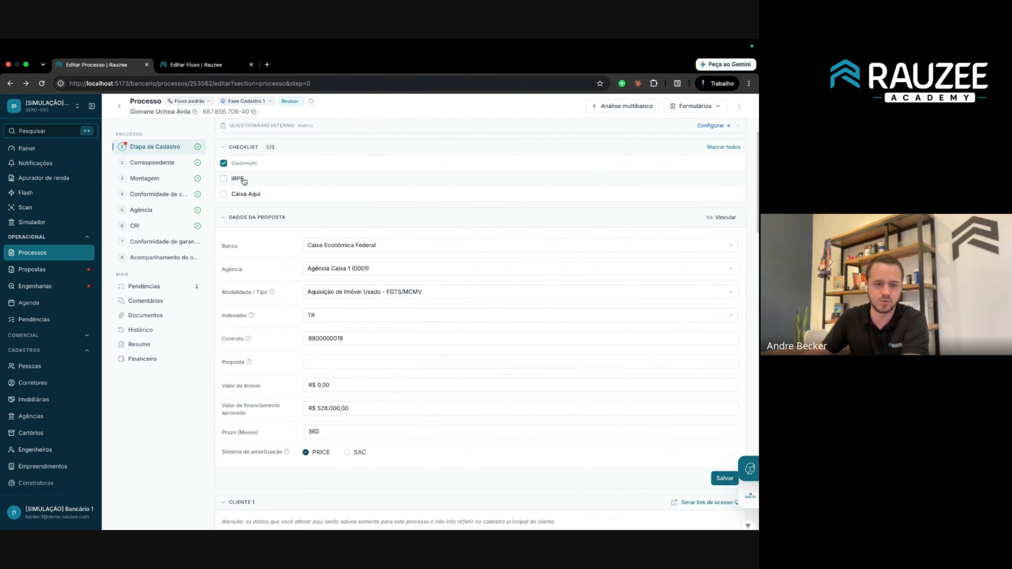
click(227, 180)
click(228, 181)
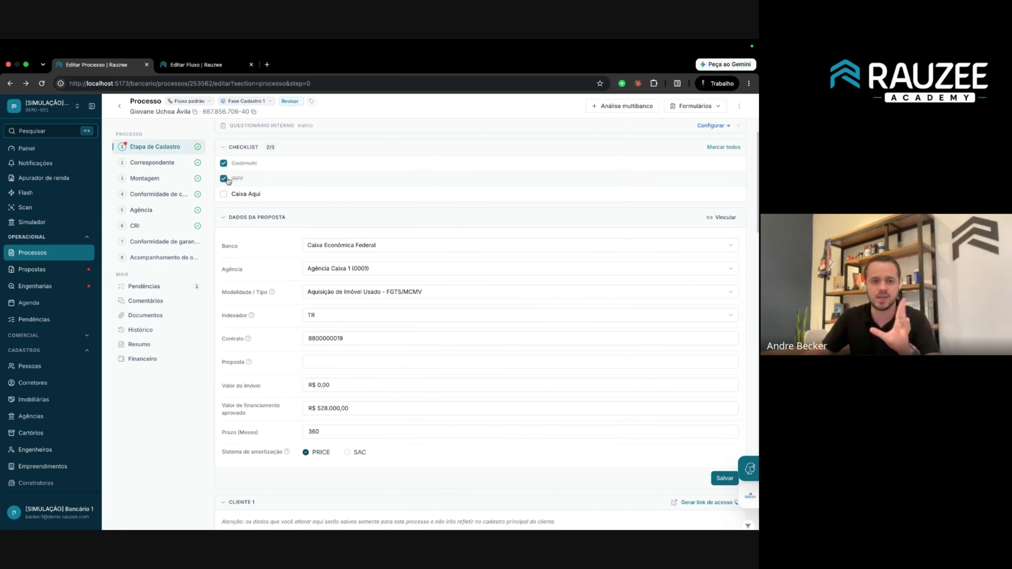
click(224, 195)
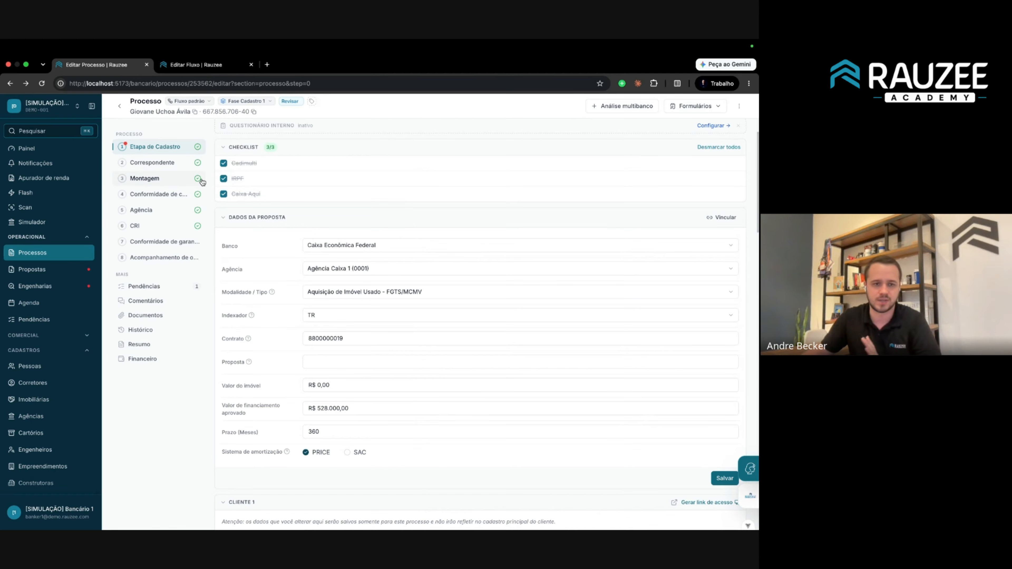
click(176, 71)
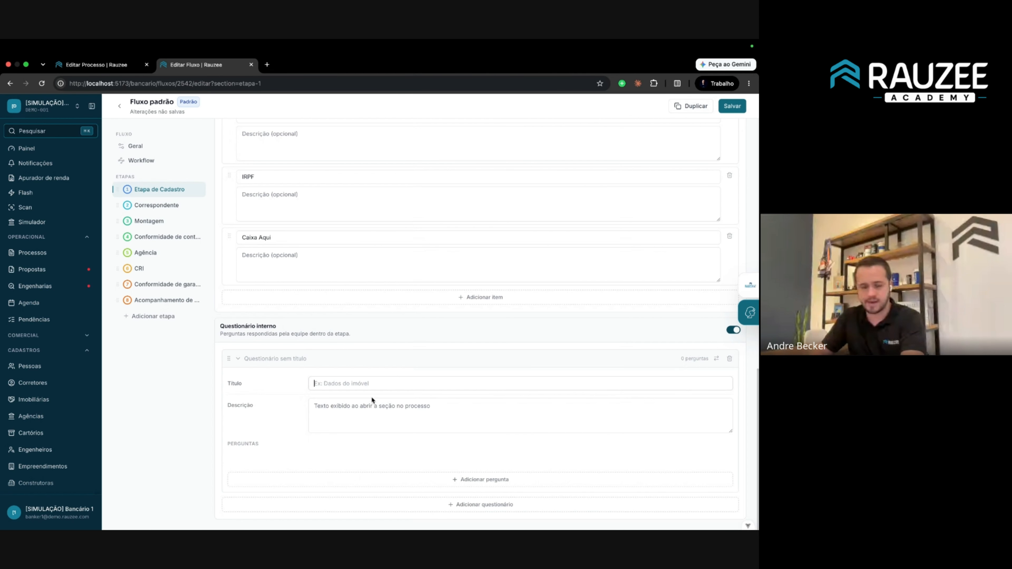
Title the questionnaire 'Dados do cliente' and add a first question, Nome, as text.
text(CP)
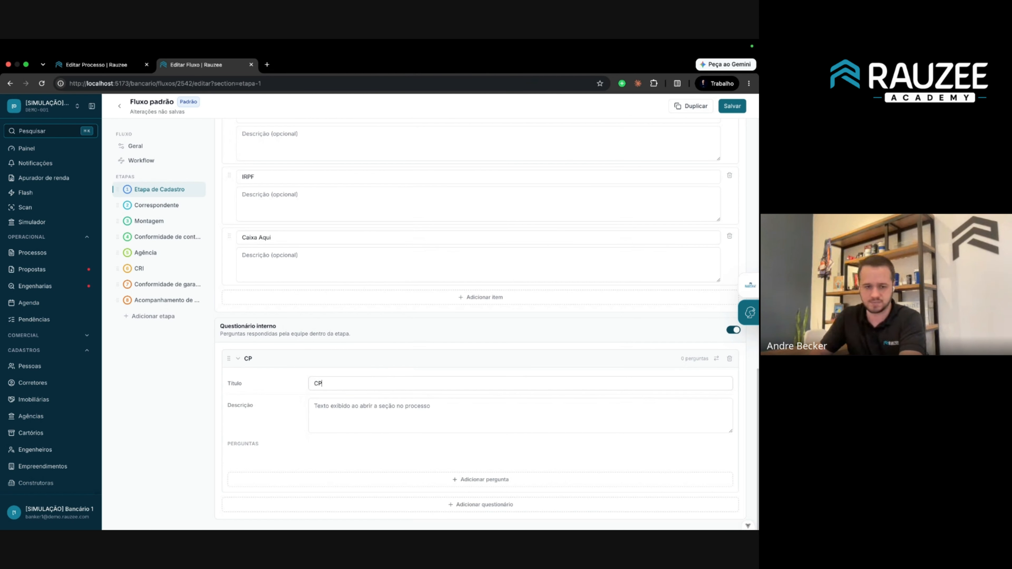
text(F do cliente)
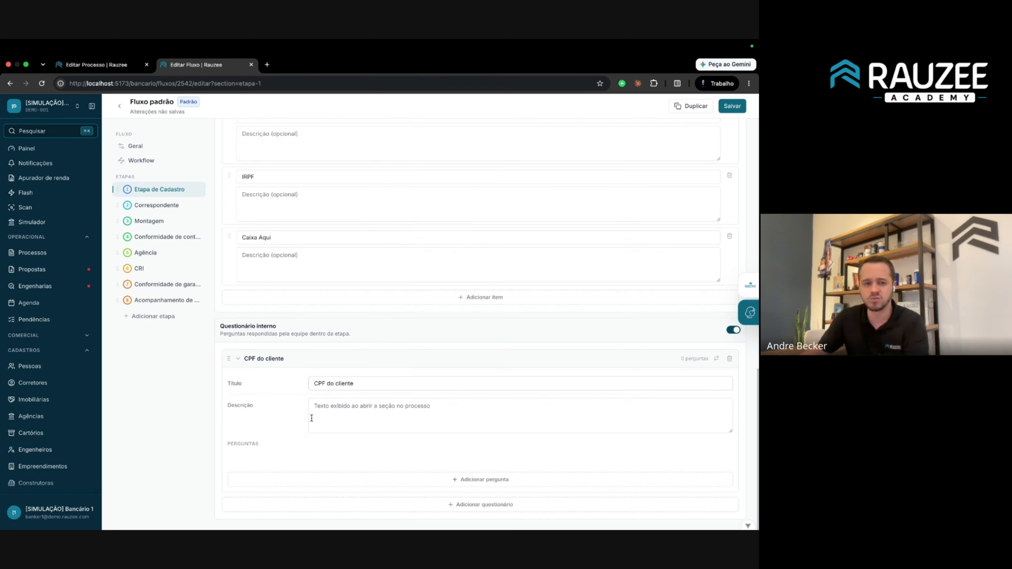
click(449, 482)
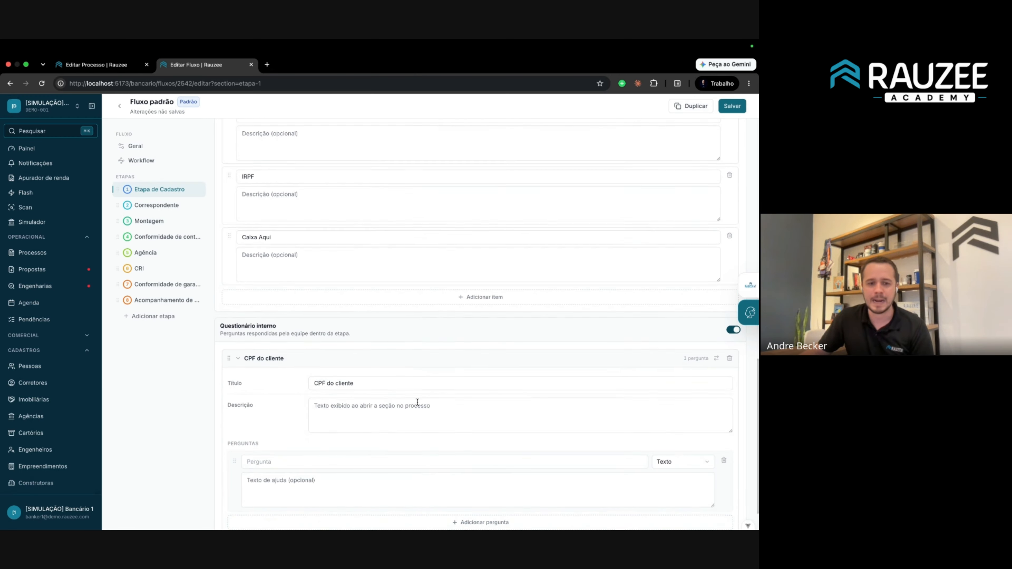
scroll(374, 399, down, 1)
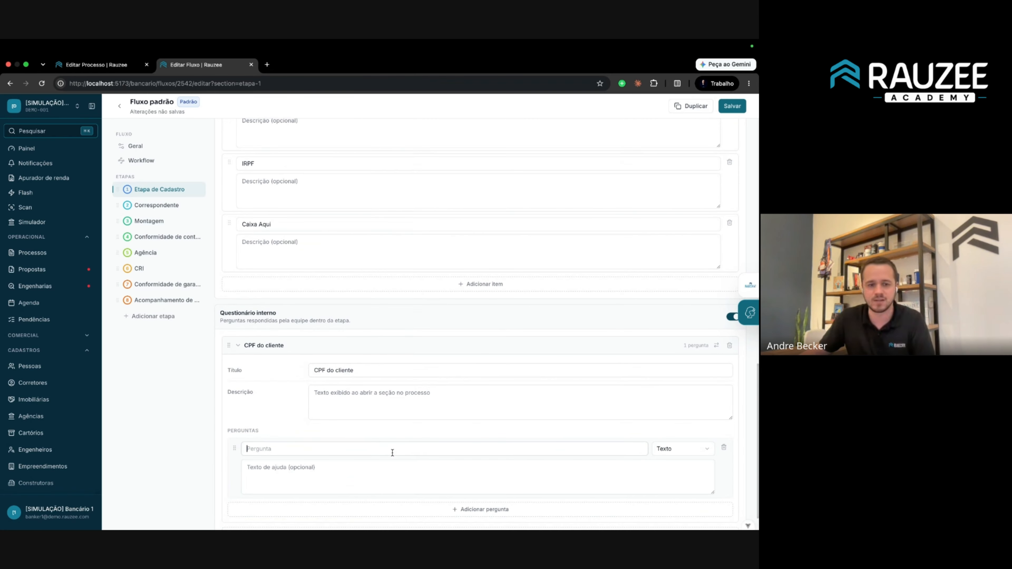
click(669, 451)
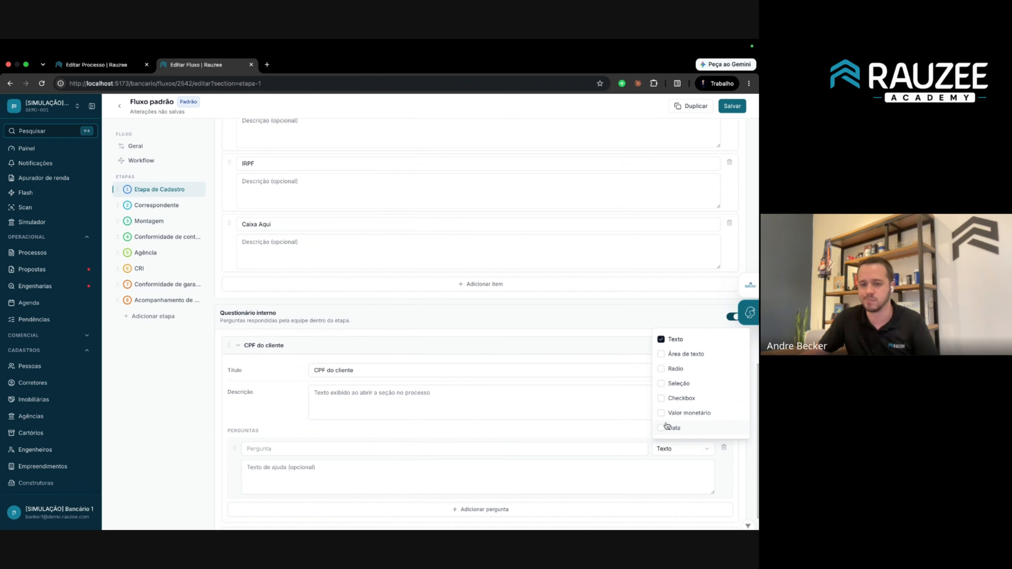
triple_click(389, 370)
text(Dado)
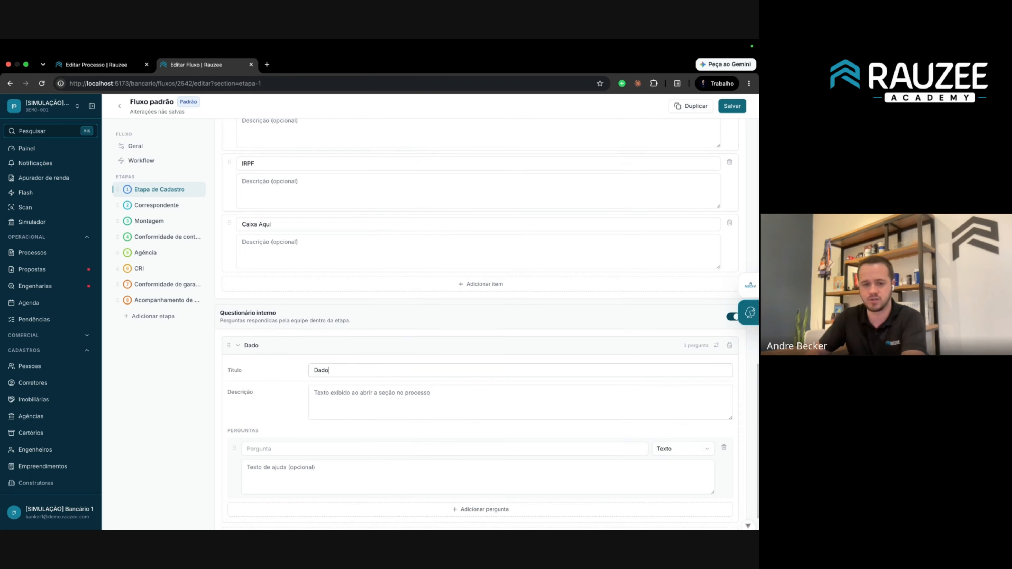
text(s do cliente)
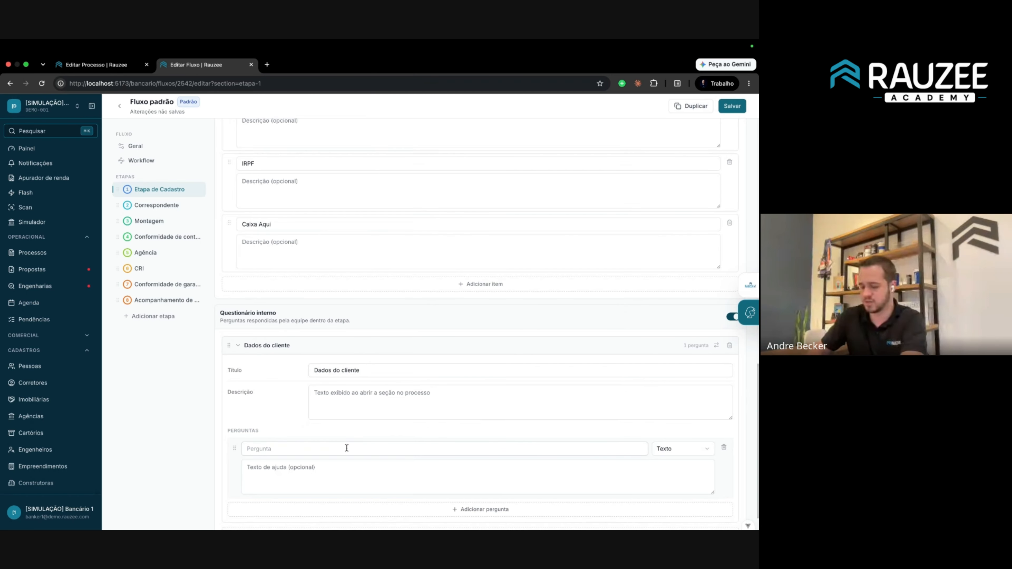
click(346, 448)
text(Nome)
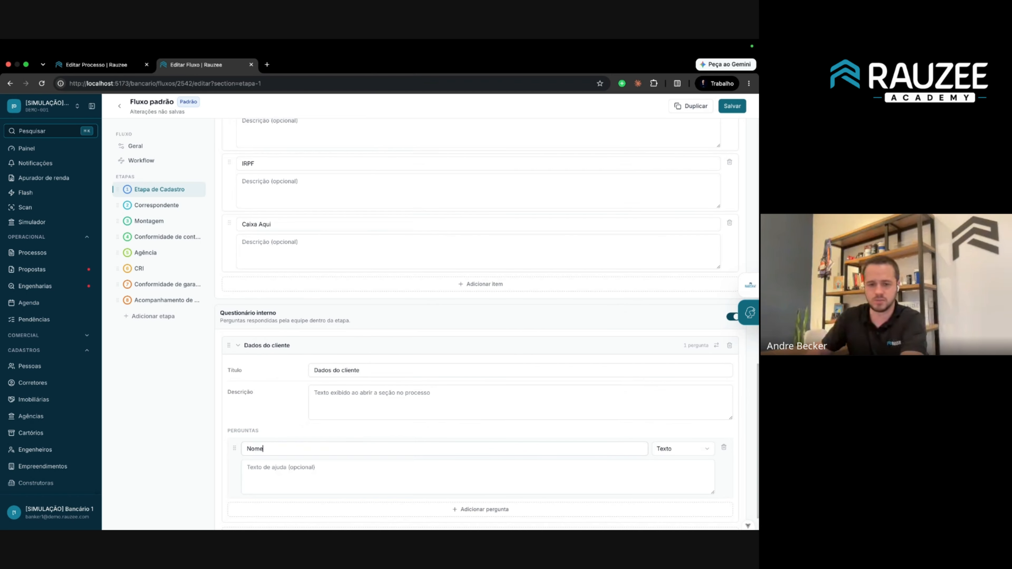
Add a second question, Nascimento, with a date answer type.
click(526, 507)
scroll(519, 488, down, 2)
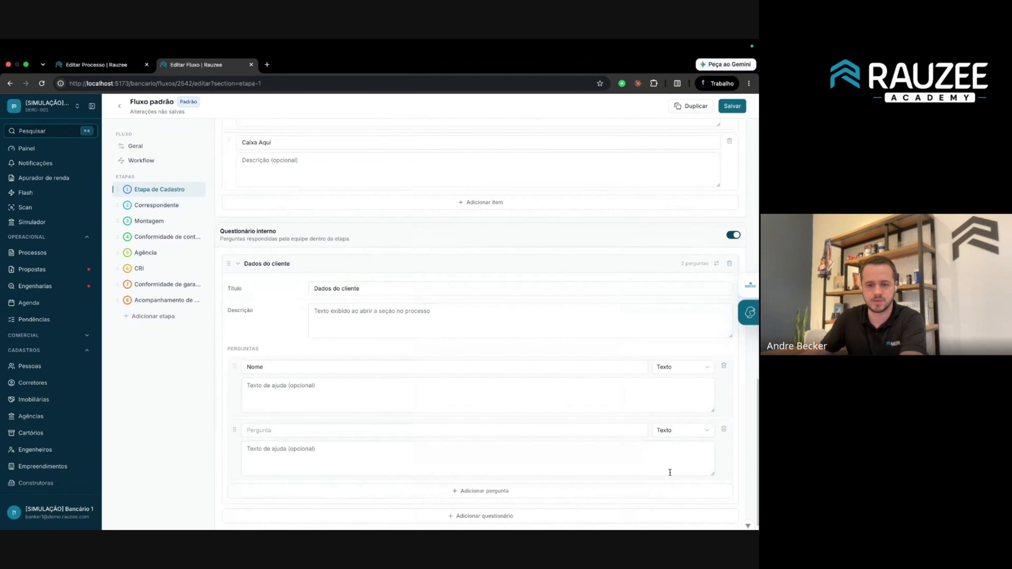
click(698, 429)
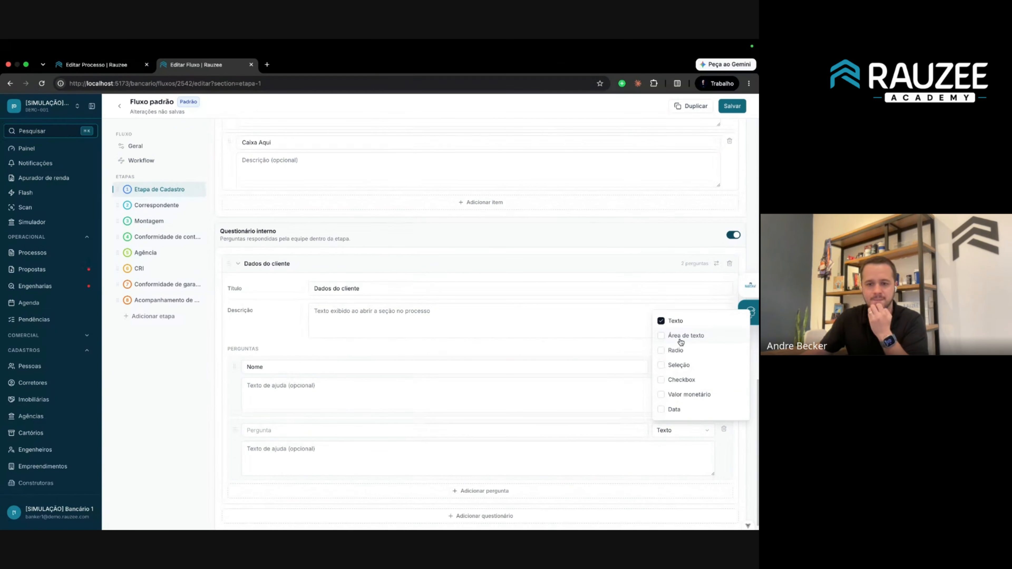
click(674, 409)
click(348, 424)
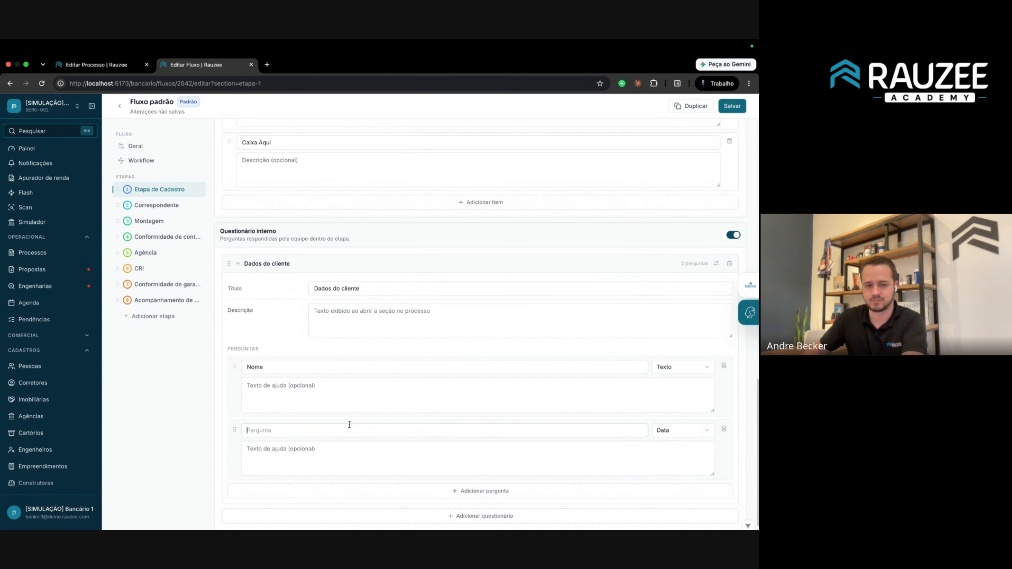
text(Nascimento)
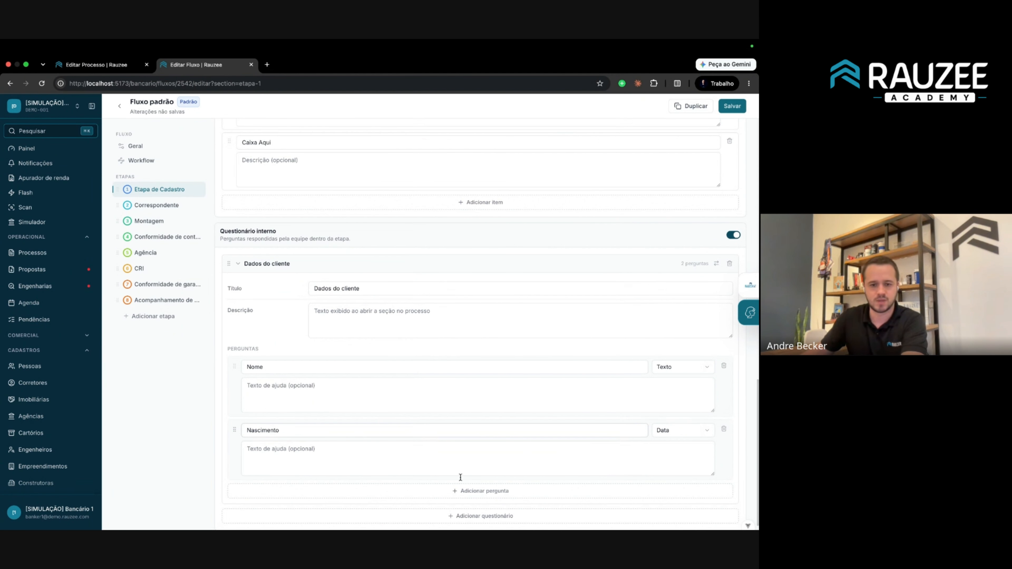
Add a third question, Renda, as a selection answer and save the flow.
click(462, 490)
scroll(501, 458, down, 2)
click(682, 418)
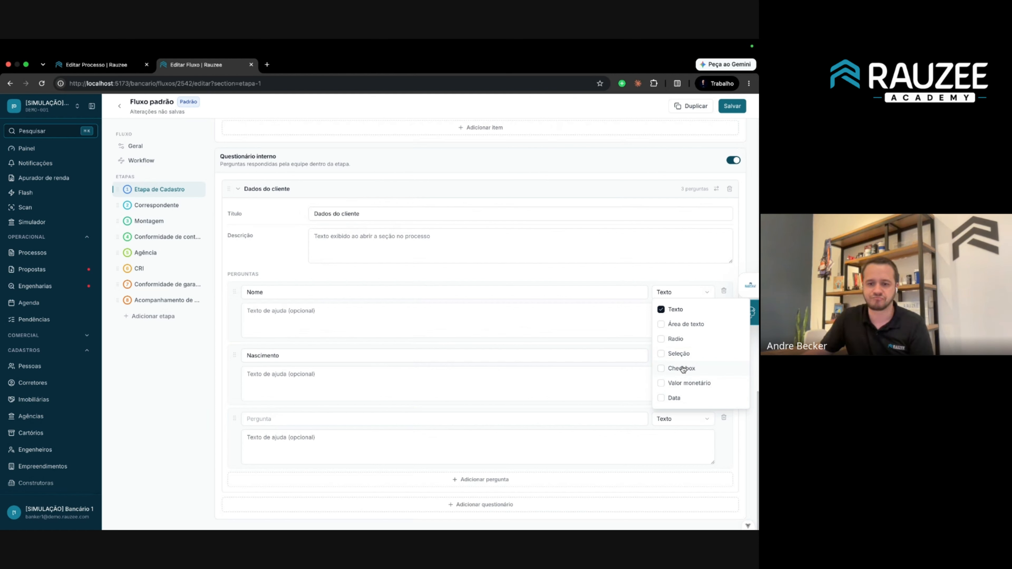
click(678, 354)
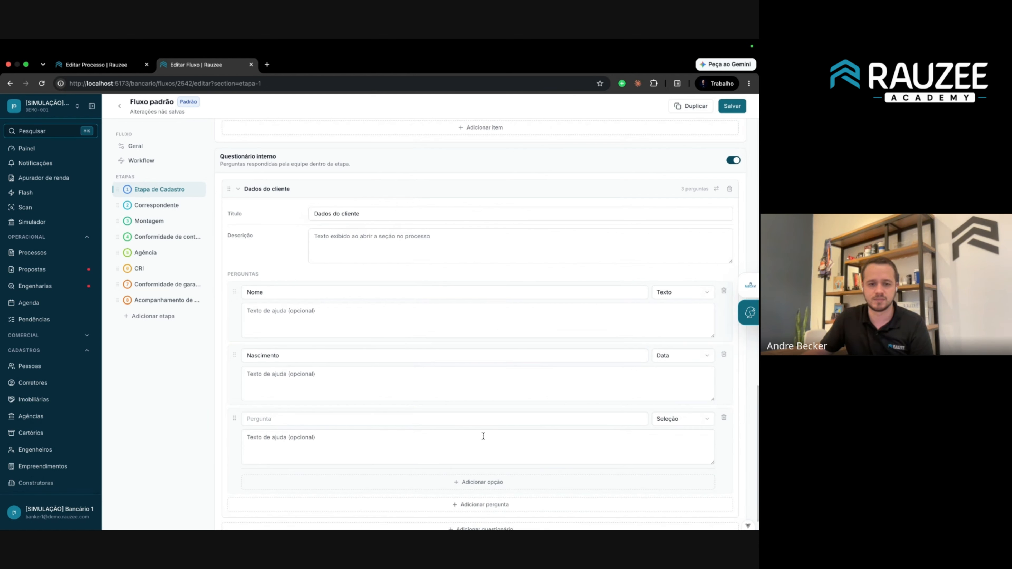
click(487, 418)
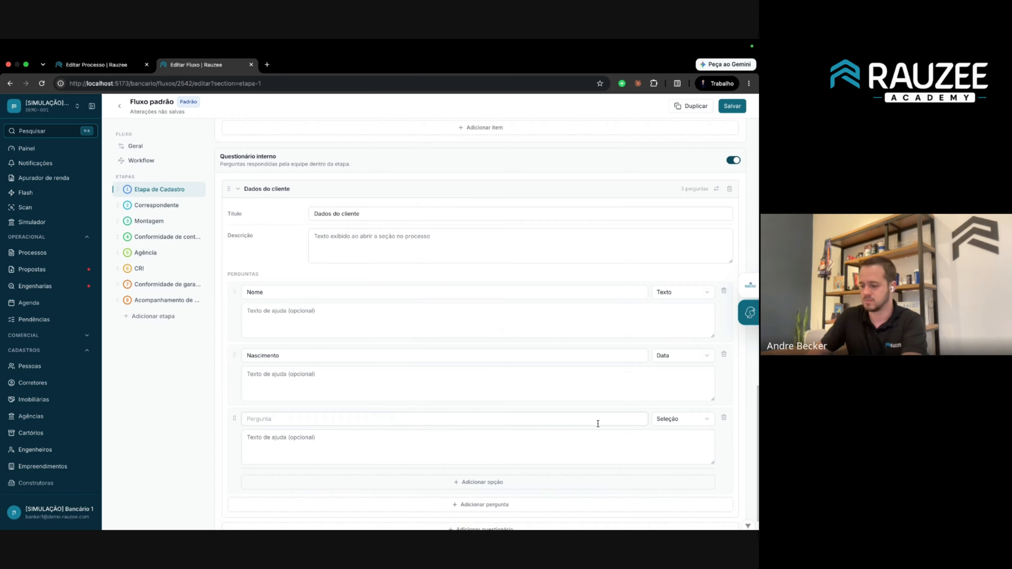
text(R)
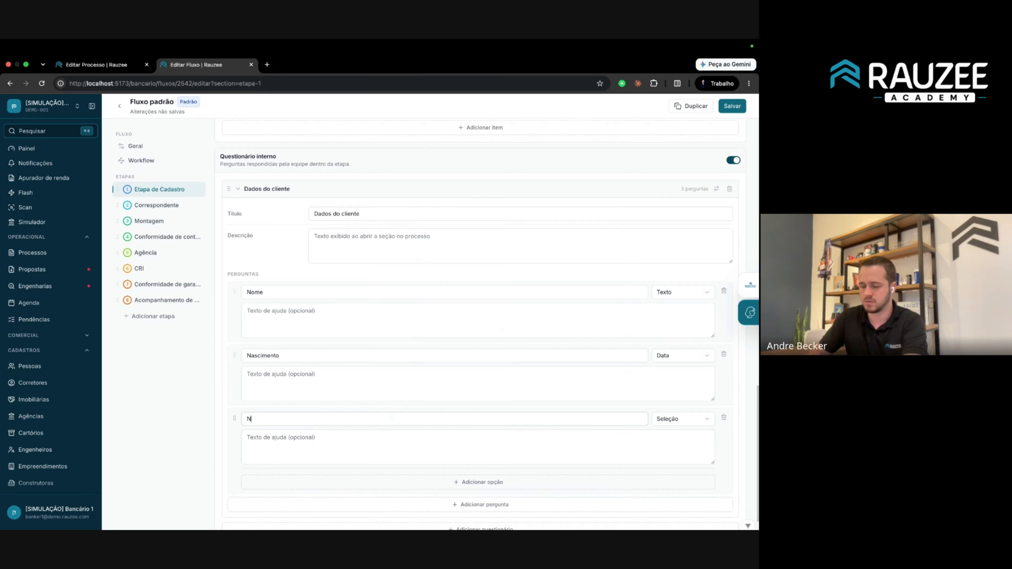
key(BackSpace)
text(Renda)
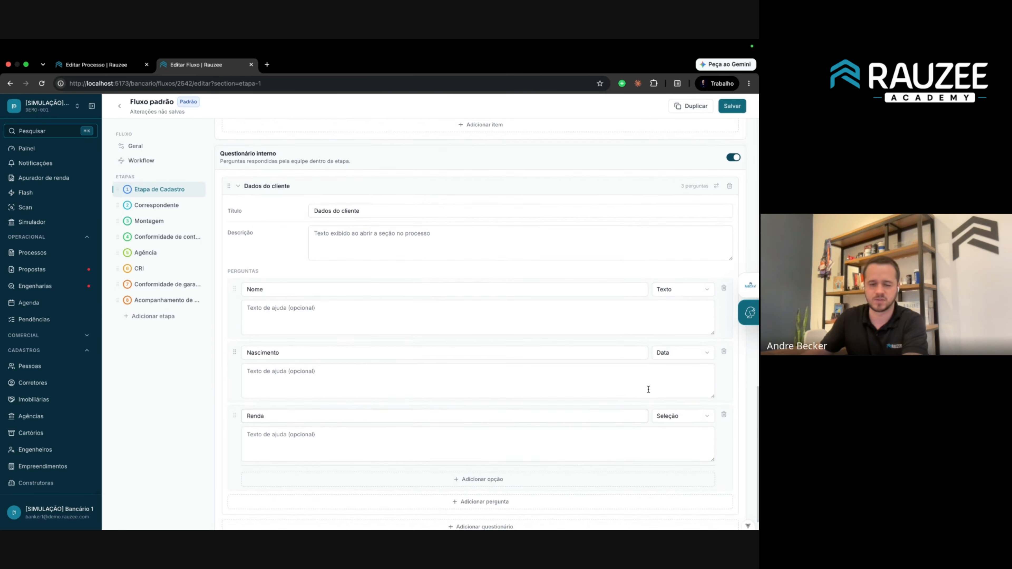
scroll(598, 359, down, 2)
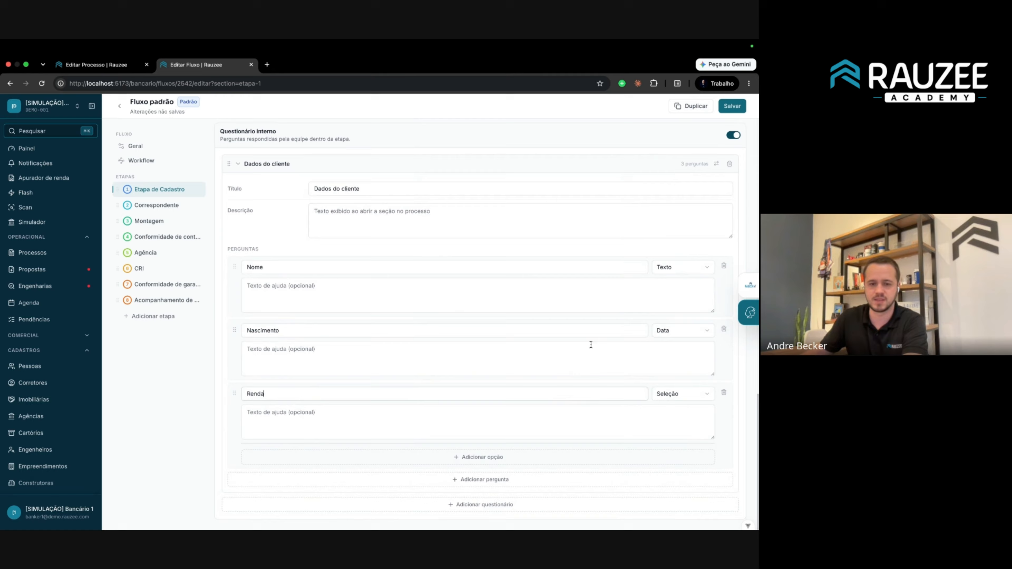
click(735, 109)
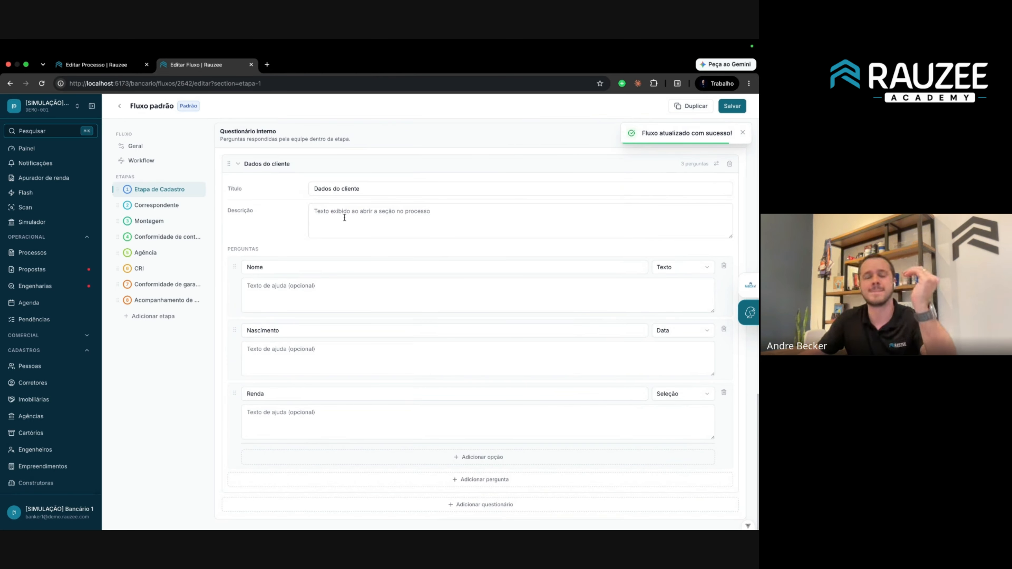
click(119, 70)
Reload the process, expand Dados do cliente and try the Nascimento date field.
click(41, 84)
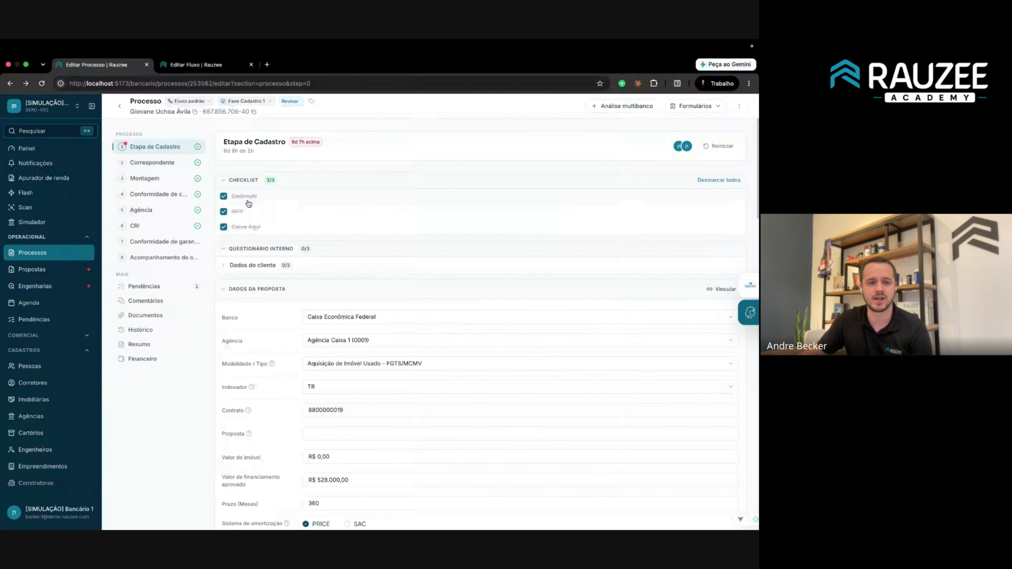
click(239, 266)
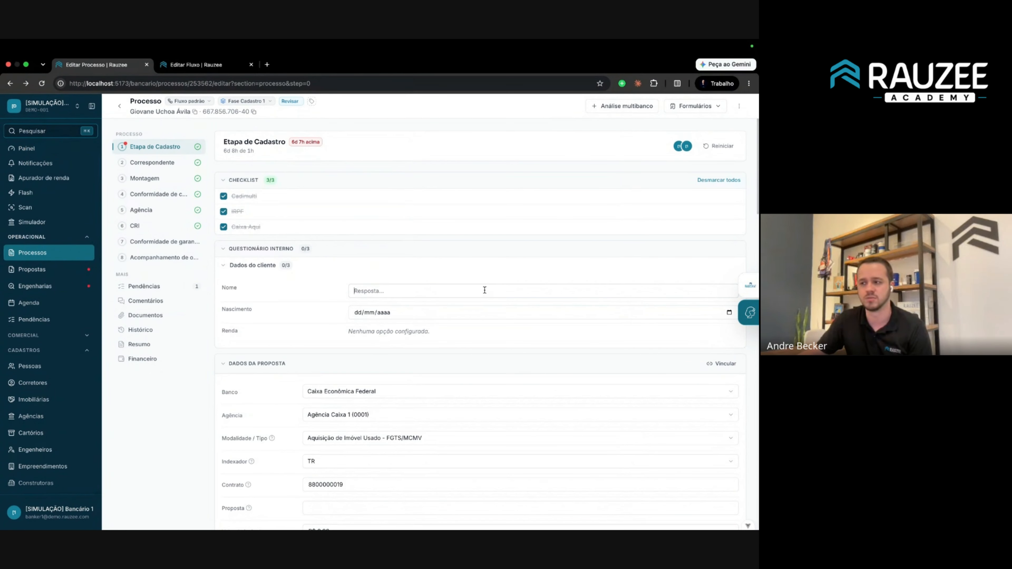
click(361, 312)
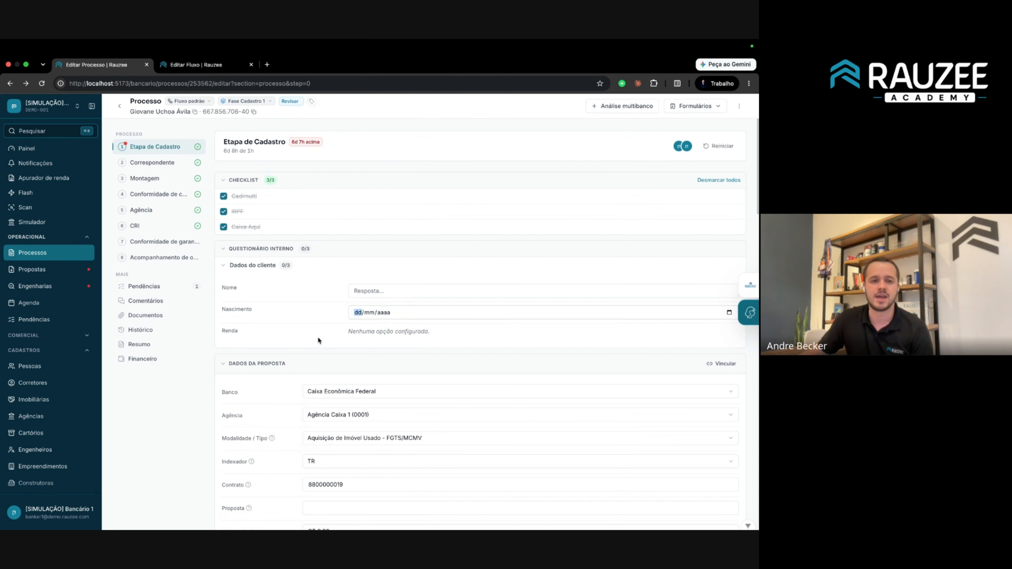
click(190, 102)
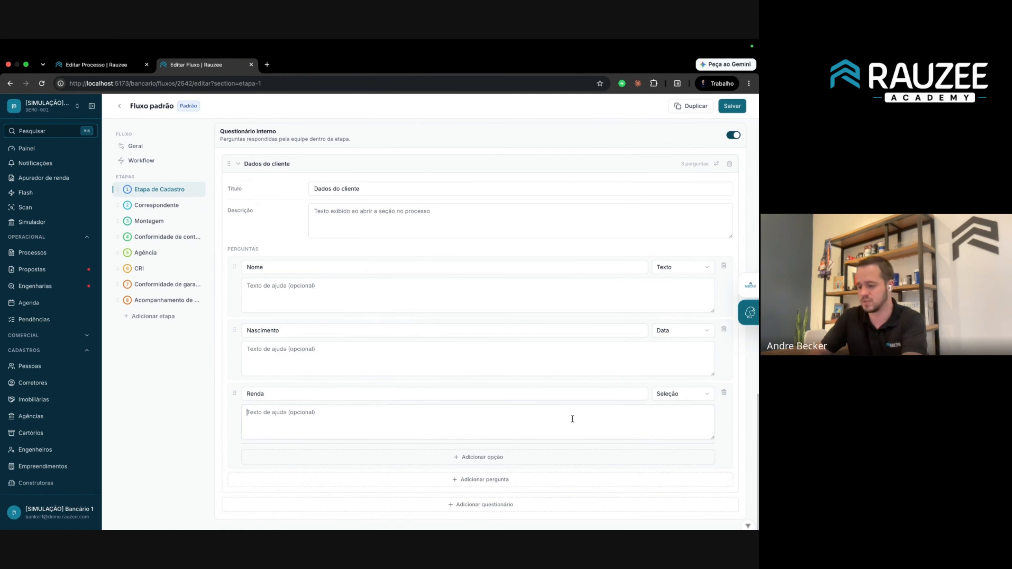
Rename the Renda question to Nacionalidade with options Brasileiro and Estrageiro, and save the flow.
click(532, 400)
key(super+a)
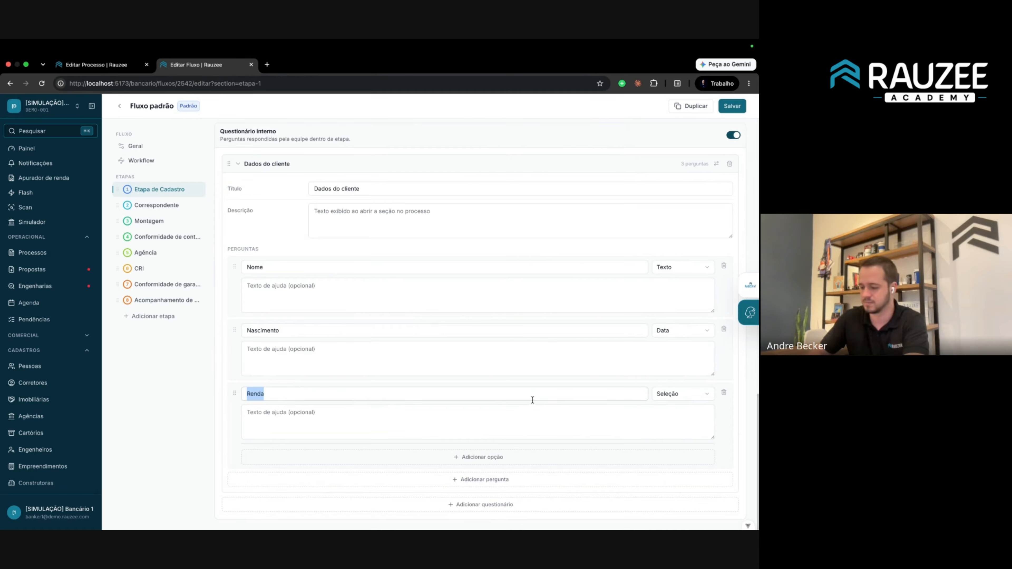
text(S)
key(BackSpace)
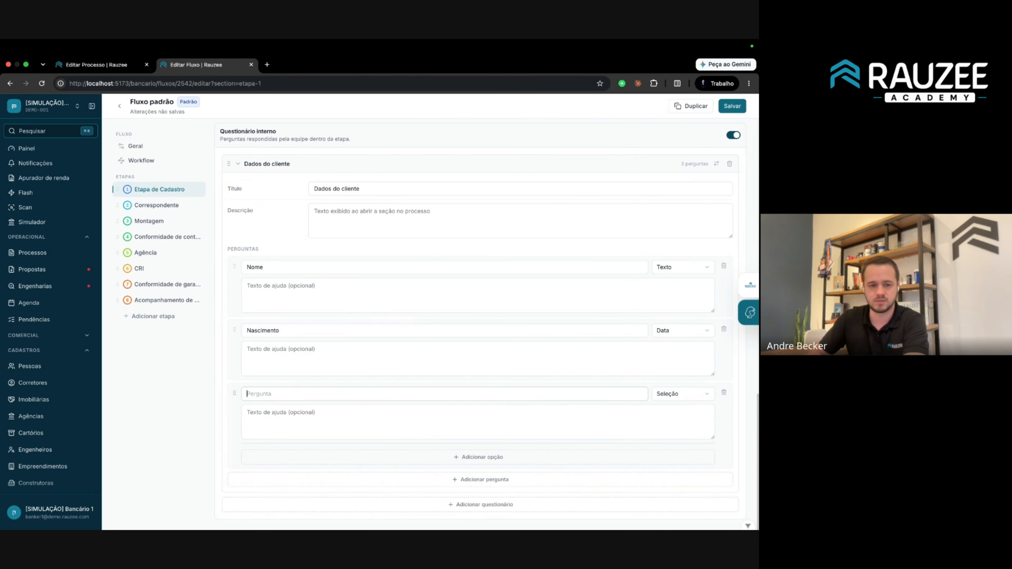
text(Nacional)
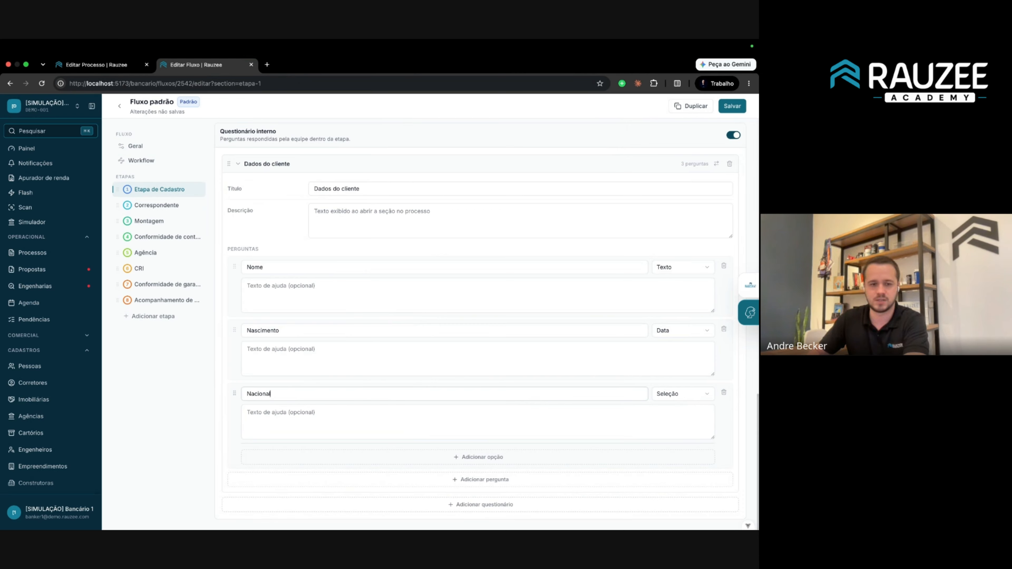
text(idade)
text(Br)
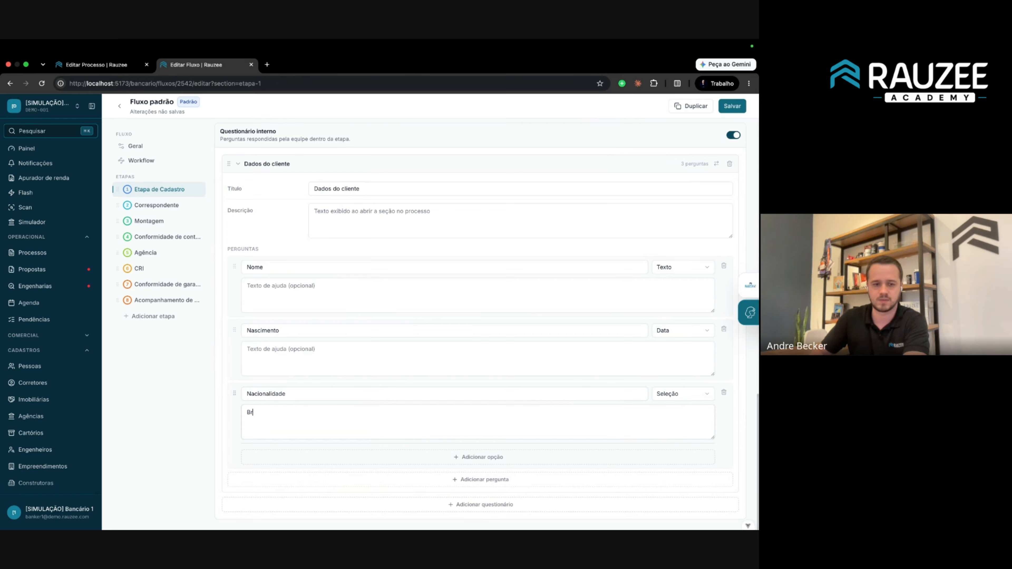
text(asileiro)
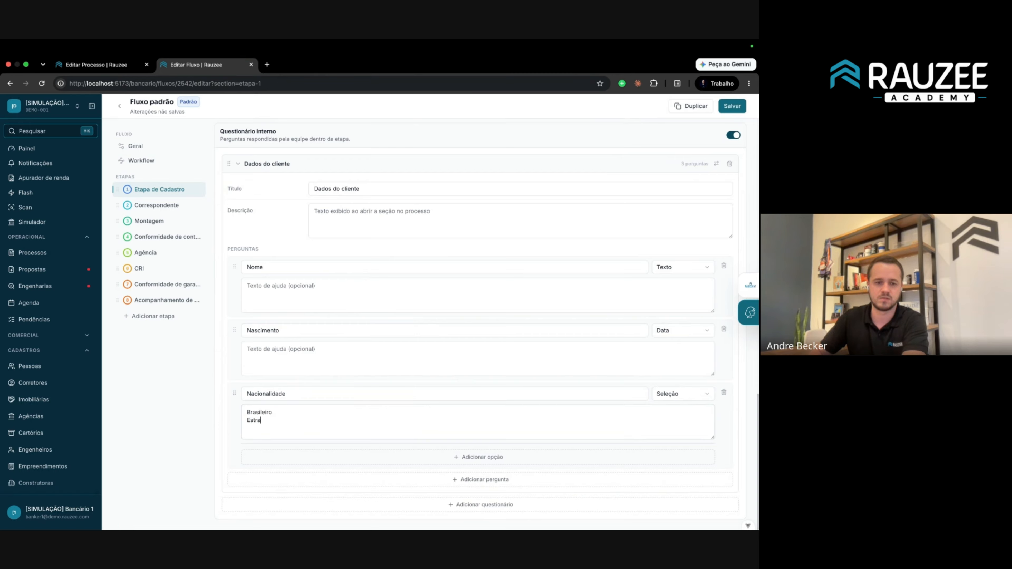
text(Estrageiro)
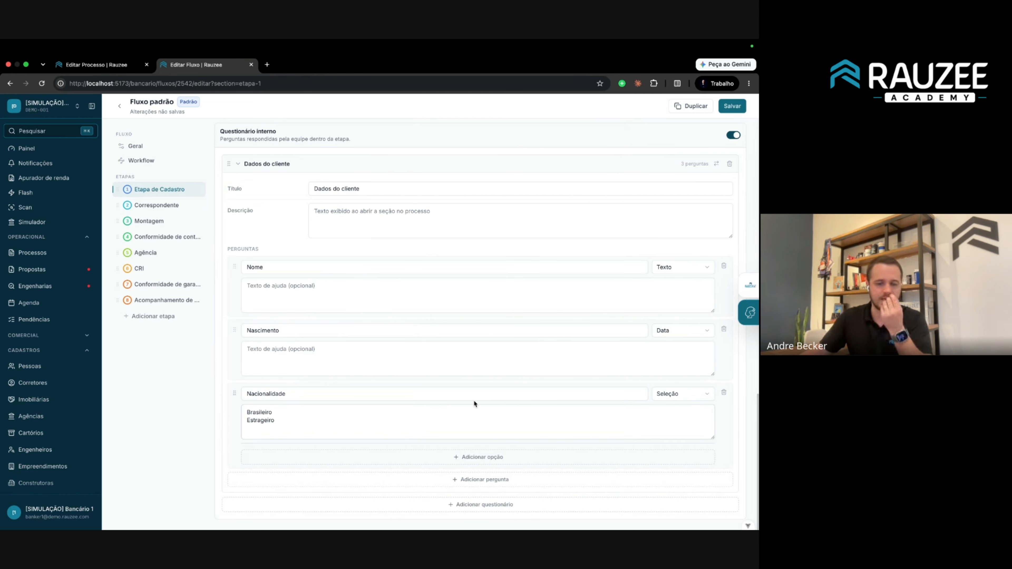
click(732, 106)
Reload the process to check the updated client questionnaire, visiting Correspondente and back to Etapa de Cadastro.
click(92, 70)
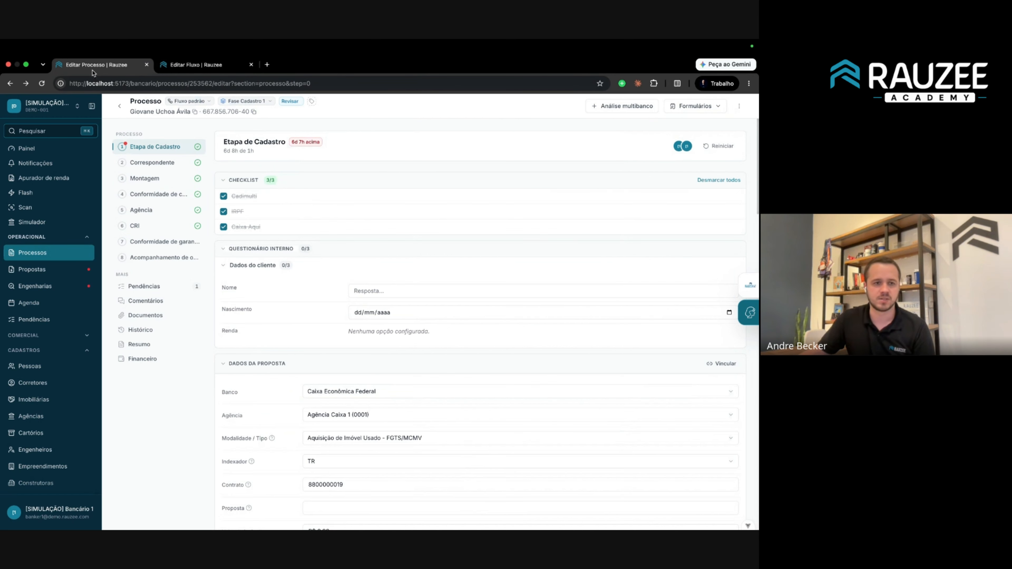
click(42, 83)
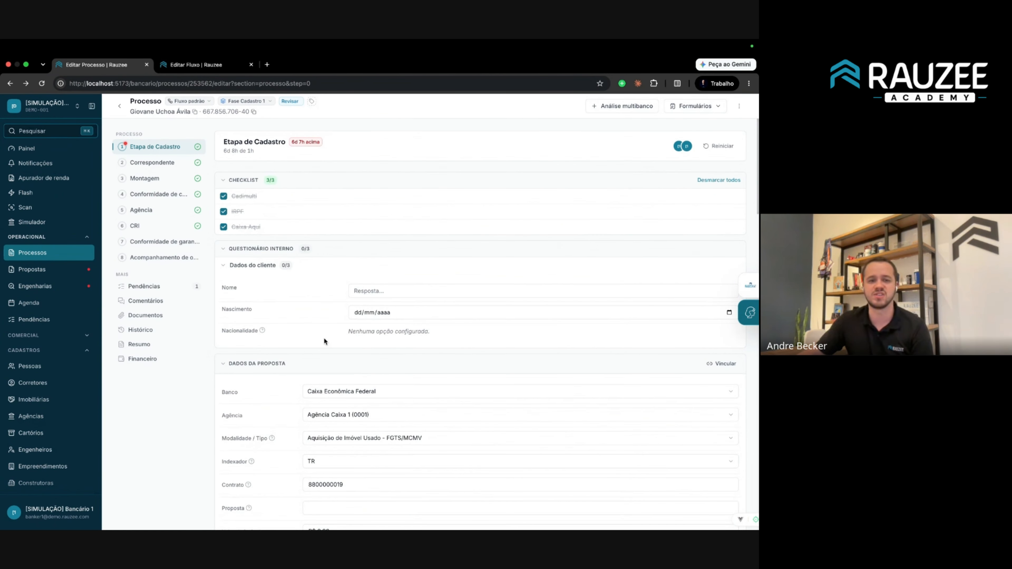
mouse_move(261, 328)
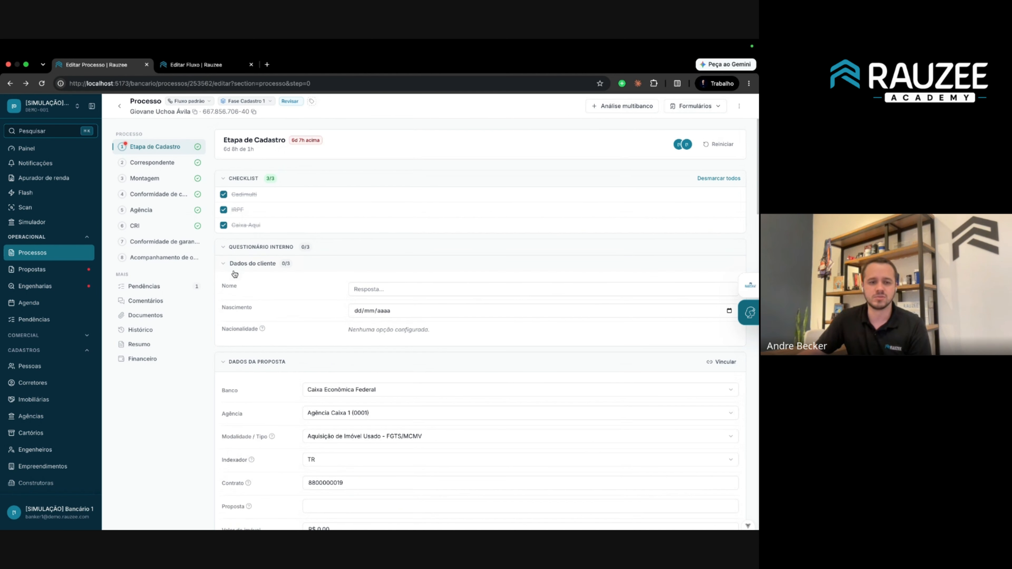
drag(272, 284, 381, 332)
drag(449, 340, 234, 270)
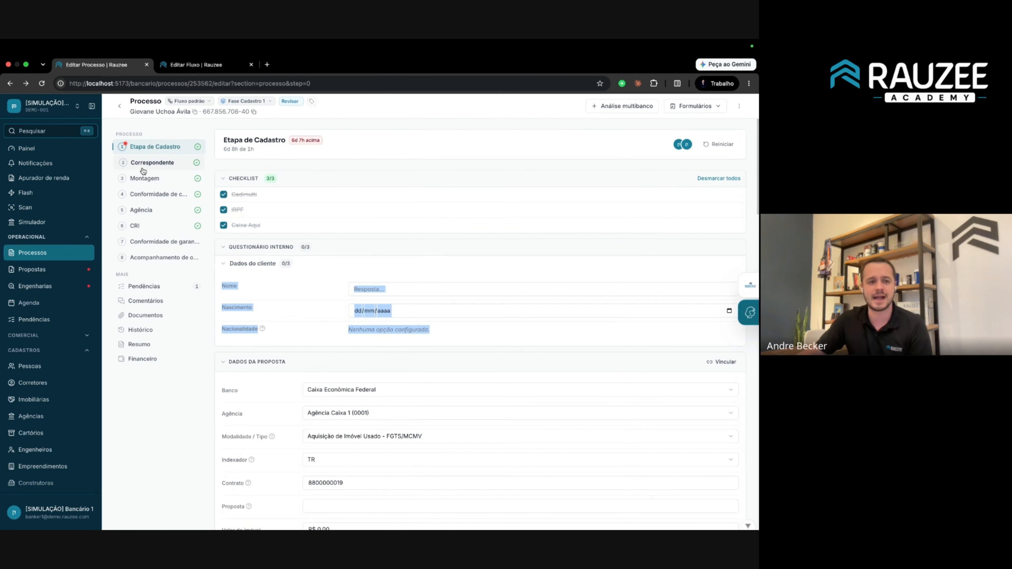
click(153, 162)
click(181, 145)
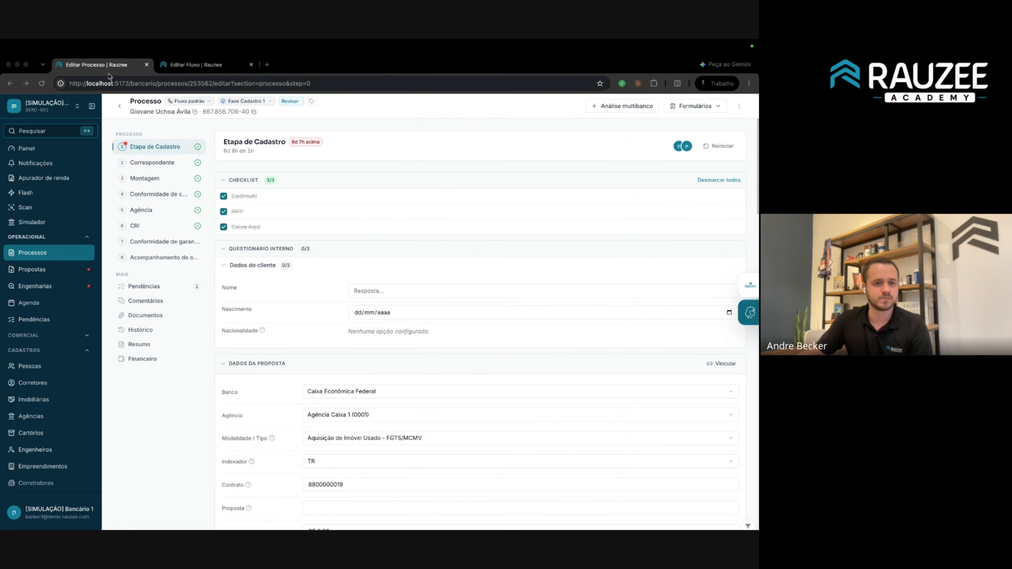
click(193, 66)
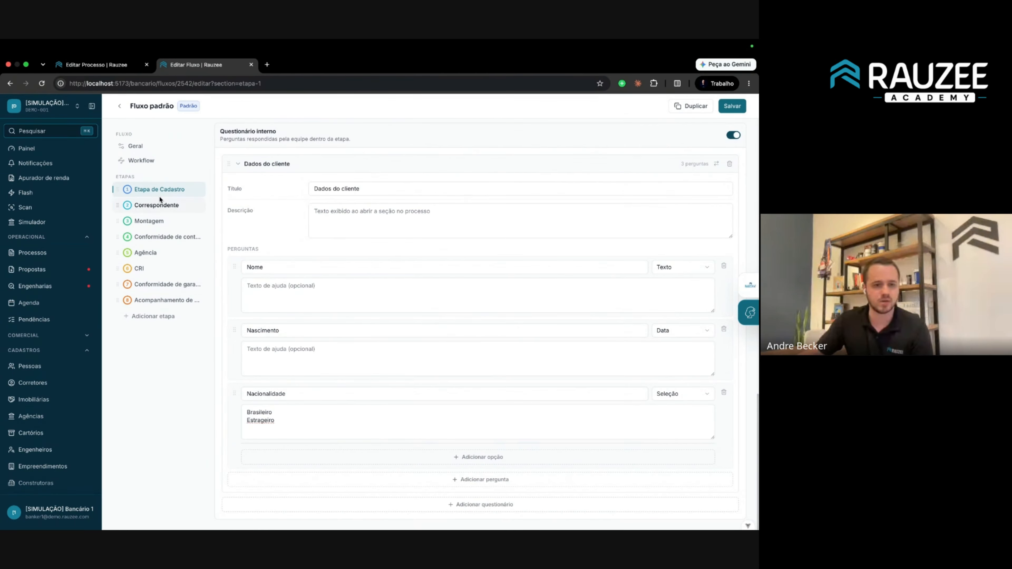
Expand the Correspondente stage's Análise de crédito field list, leaving Tipo de autorização shown.
click(157, 205)
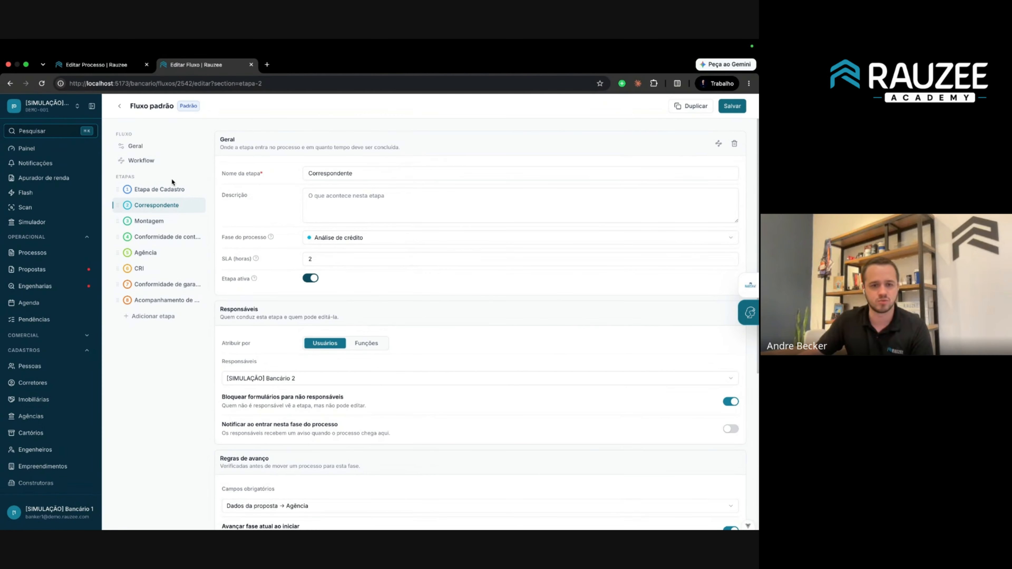
scroll(366, 277, down, 6)
scroll(263, 247, up, 2)
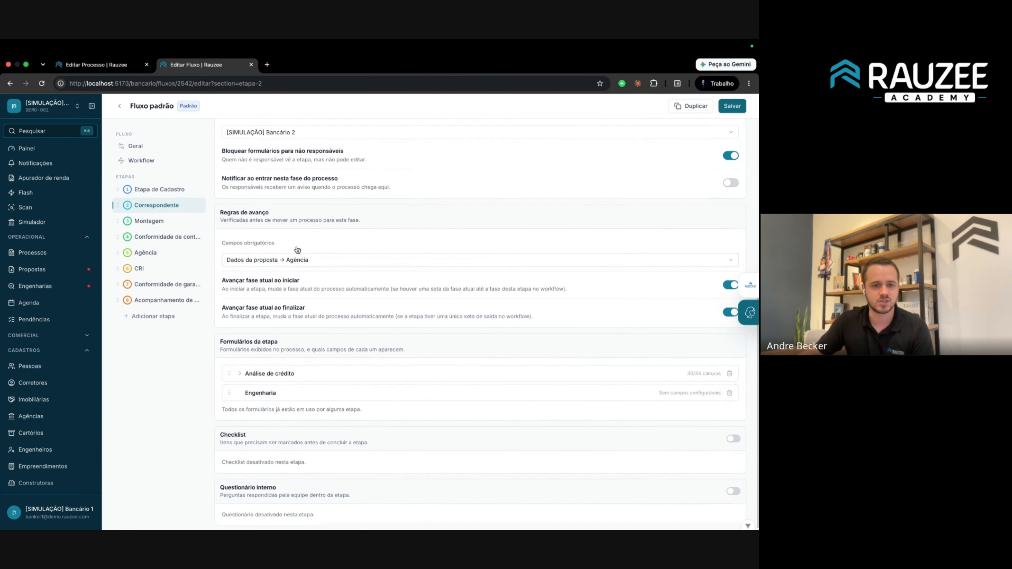
scroll(226, 240, down, 2)
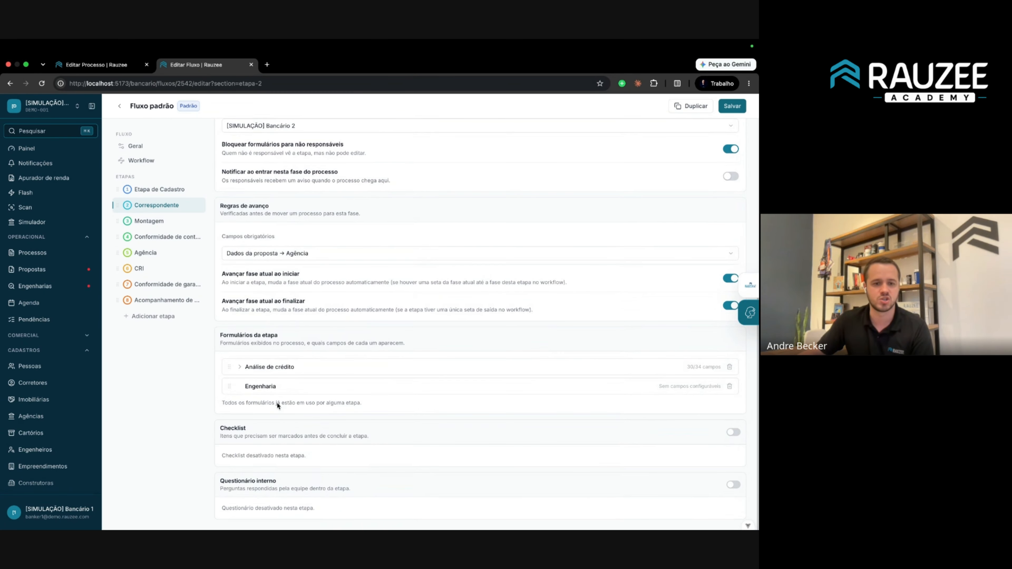
click(250, 370)
scroll(242, 366, down, 4)
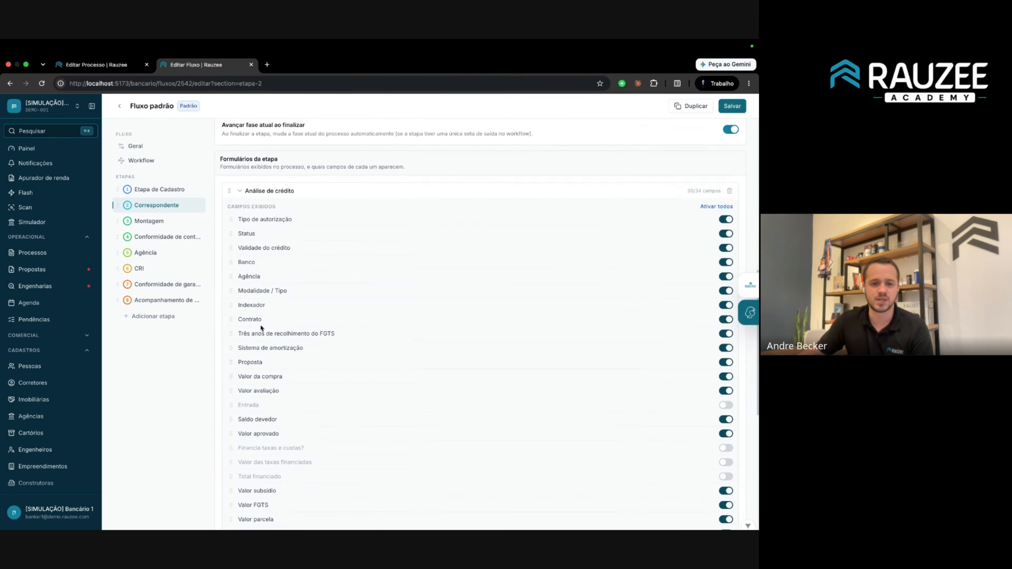
drag(239, 209, 337, 290)
click(299, 241)
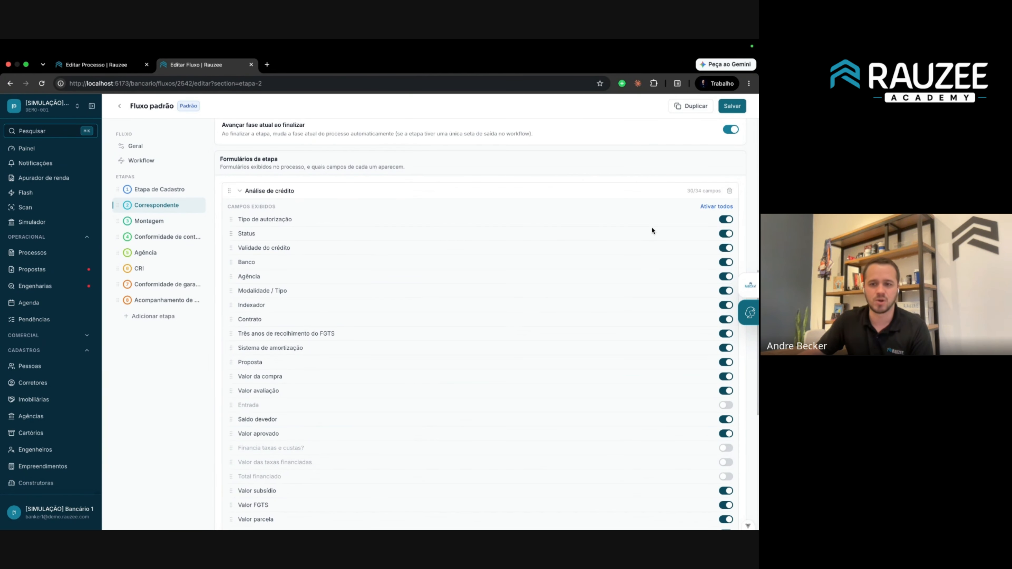
click(723, 222)
click(724, 221)
Switch on the Entrada field, save Fluxo padrão, and open the process's Correspondente step.
scroll(274, 387, down, 3)
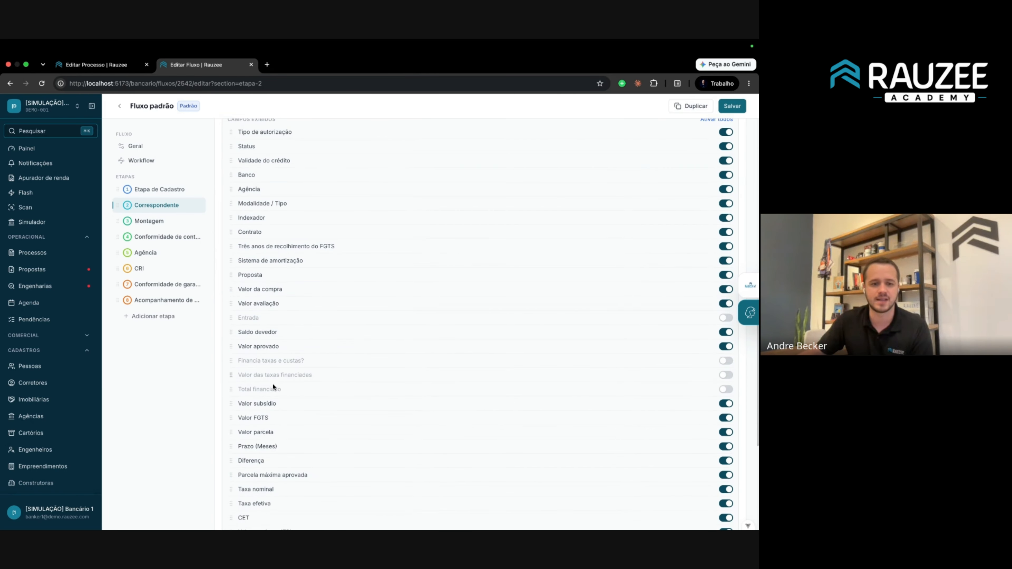
click(724, 319)
click(731, 106)
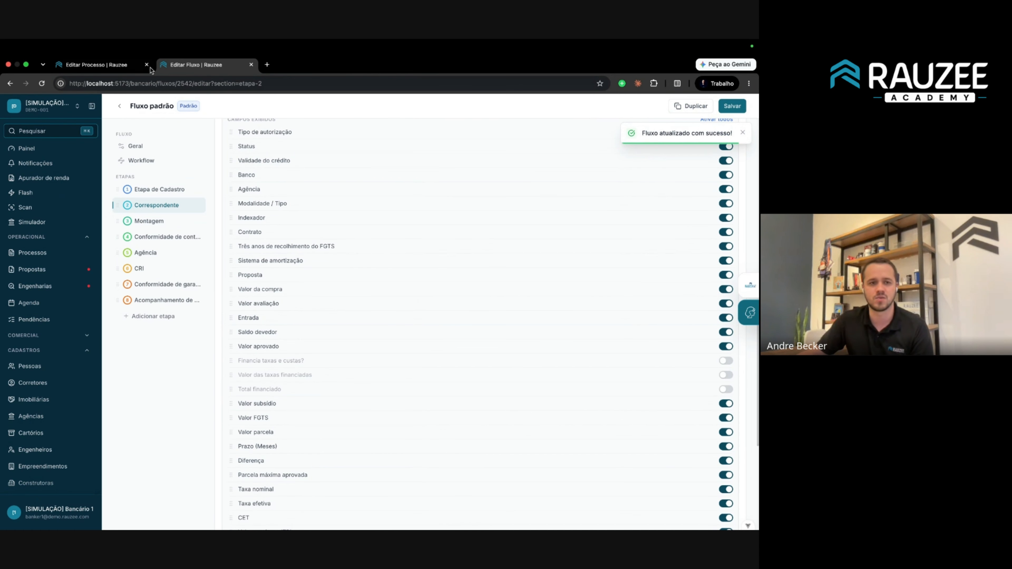
click(97, 64)
click(169, 162)
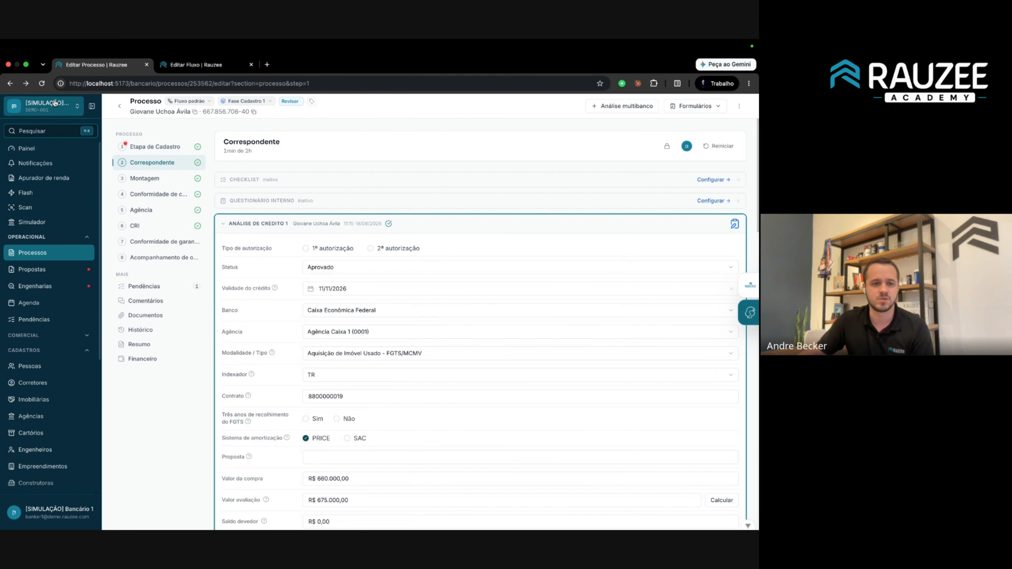
Reload the process and enter R$ 200.000,00 as the Entrada amount.
click(42, 84)
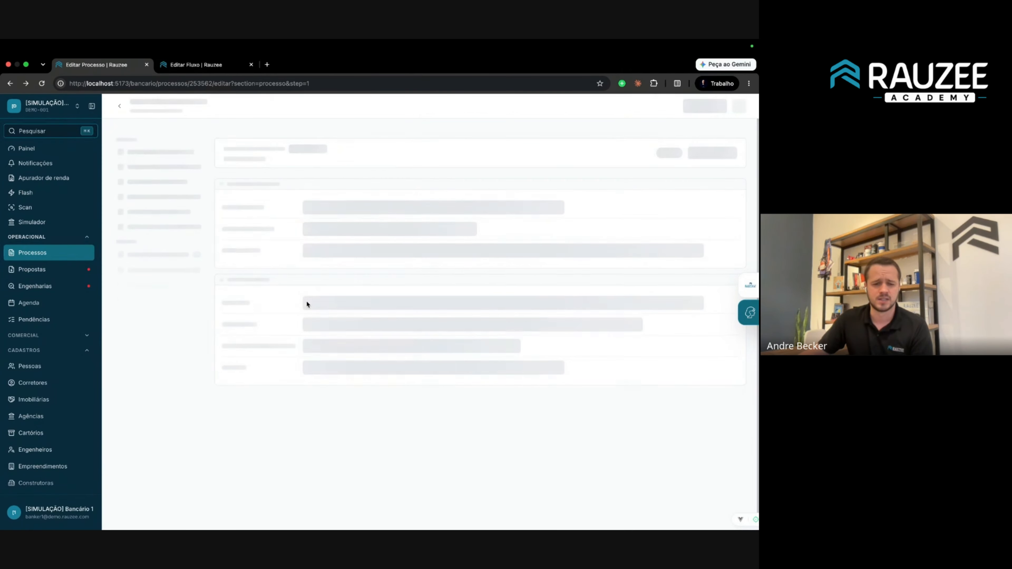
scroll(264, 290, down, 3)
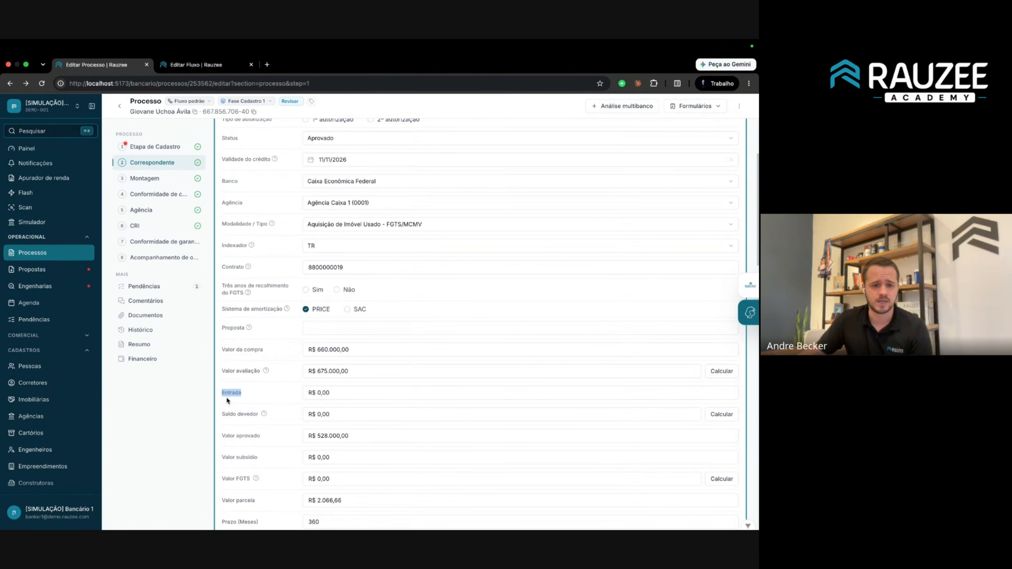
double_click(356, 393)
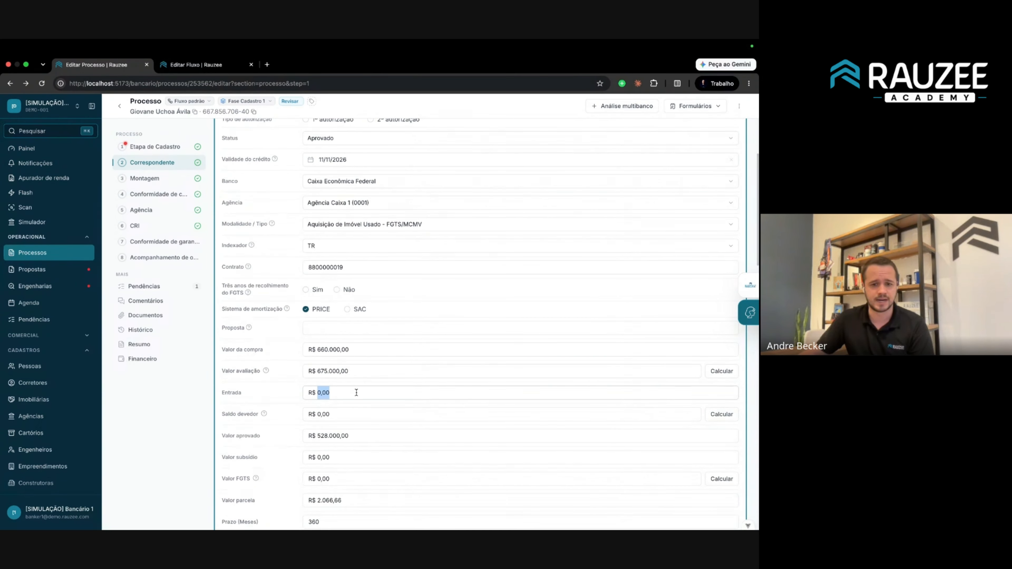
text(1)
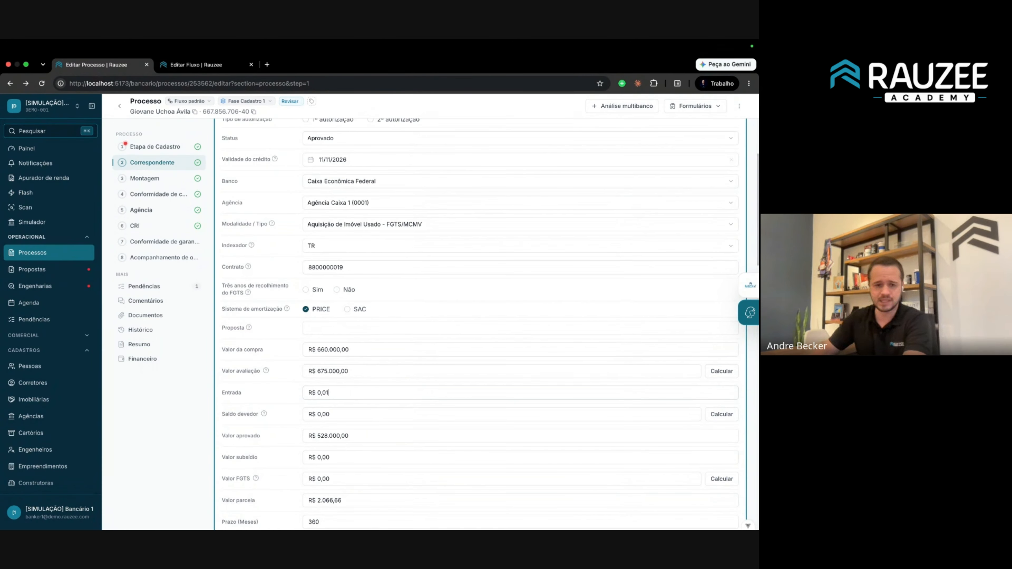
key(BackSpace)
text(2000000)
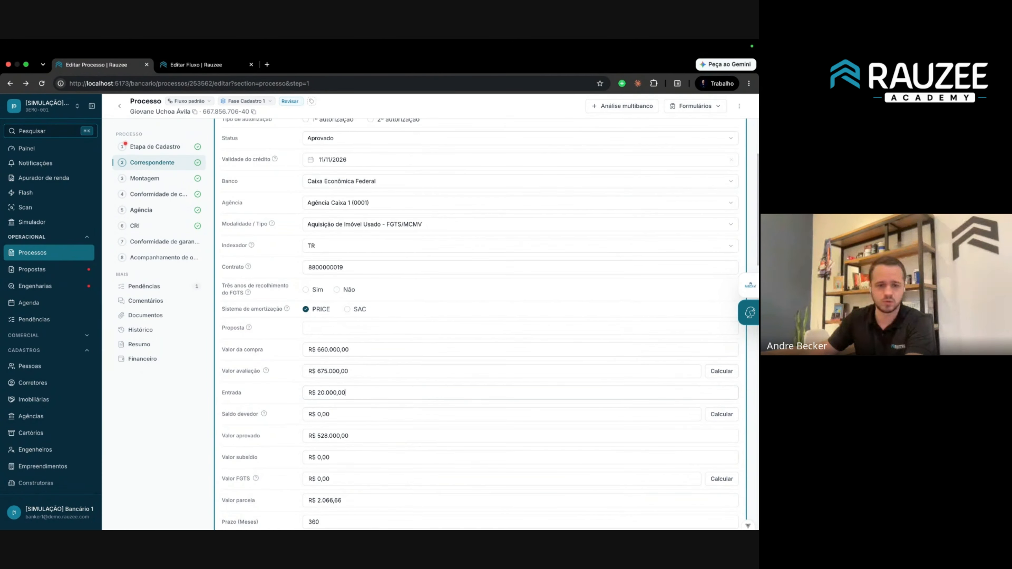
Recalculate Valor avaliação and Saldo devedor, giving a Saldo devedor of R$ 460.000,00.
click(729, 372)
click(721, 416)
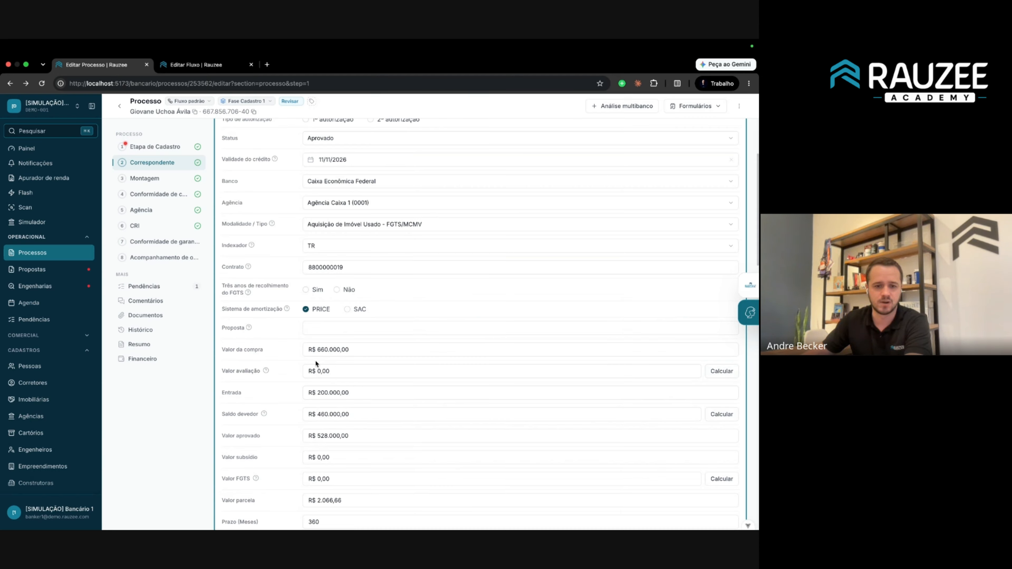
triple_click(319, 393)
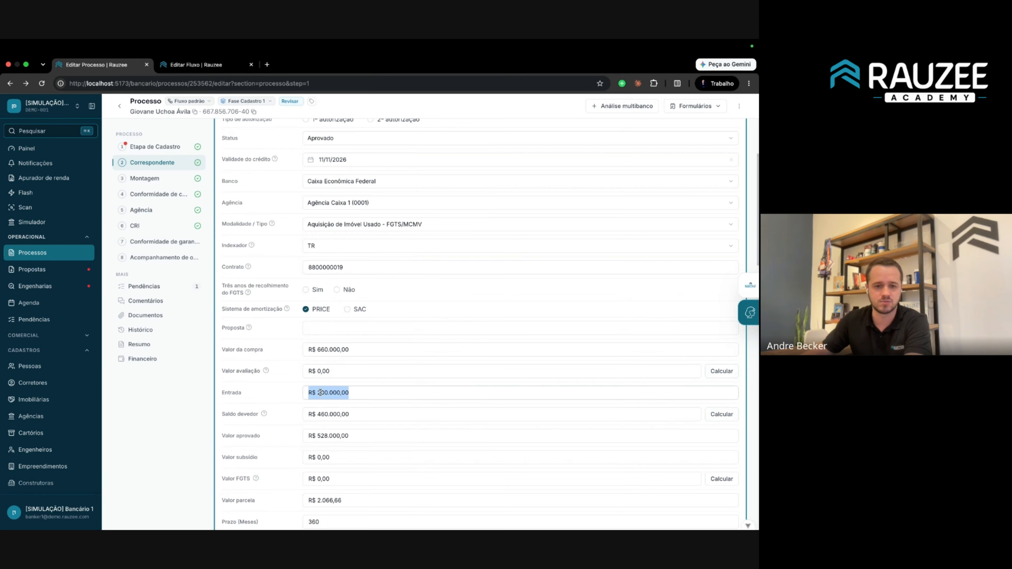
triple_click(331, 349)
triple_click(338, 392)
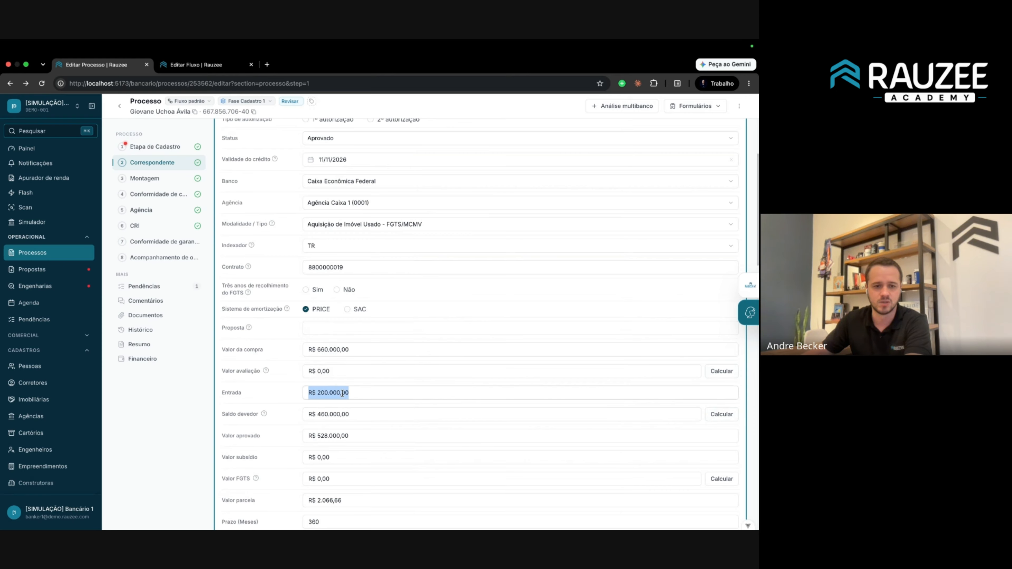
double_click(337, 419)
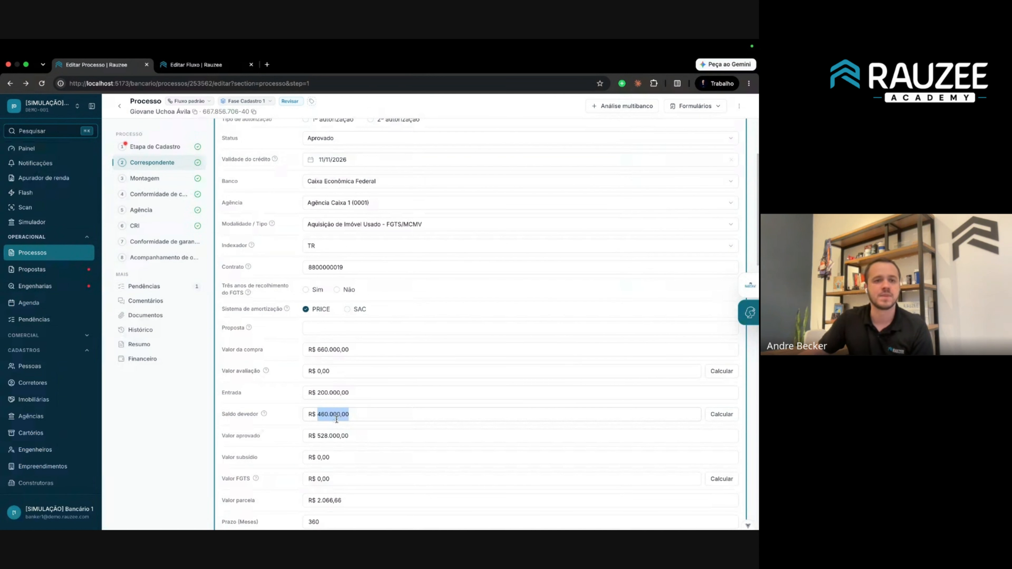
click(206, 68)
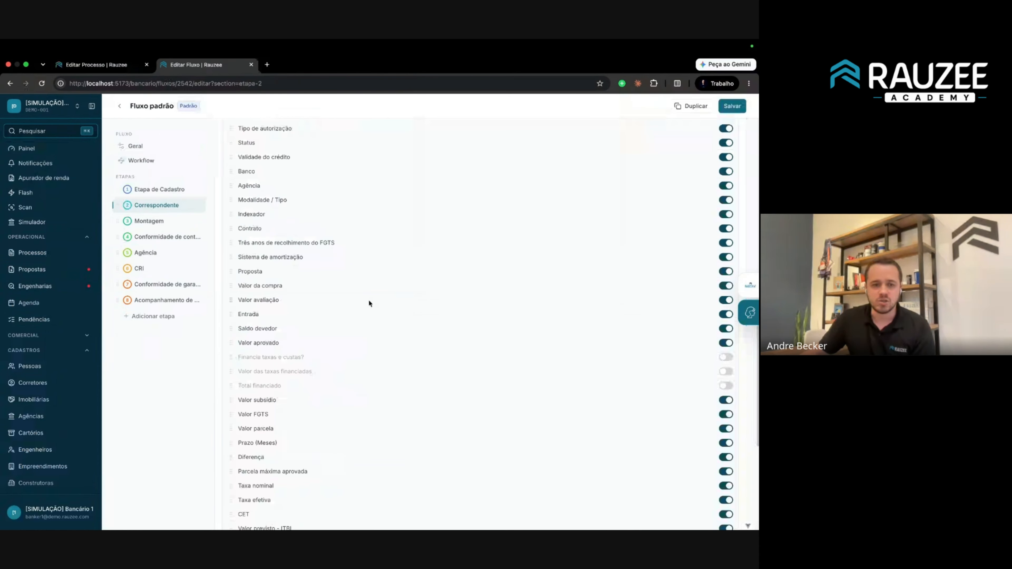
Look over the flow's general settings and phase configuration, then reopen Fluxo padrão for editing.
scroll(317, 250, down, 6)
scroll(318, 251, up, 10)
scroll(319, 251, down, 10)
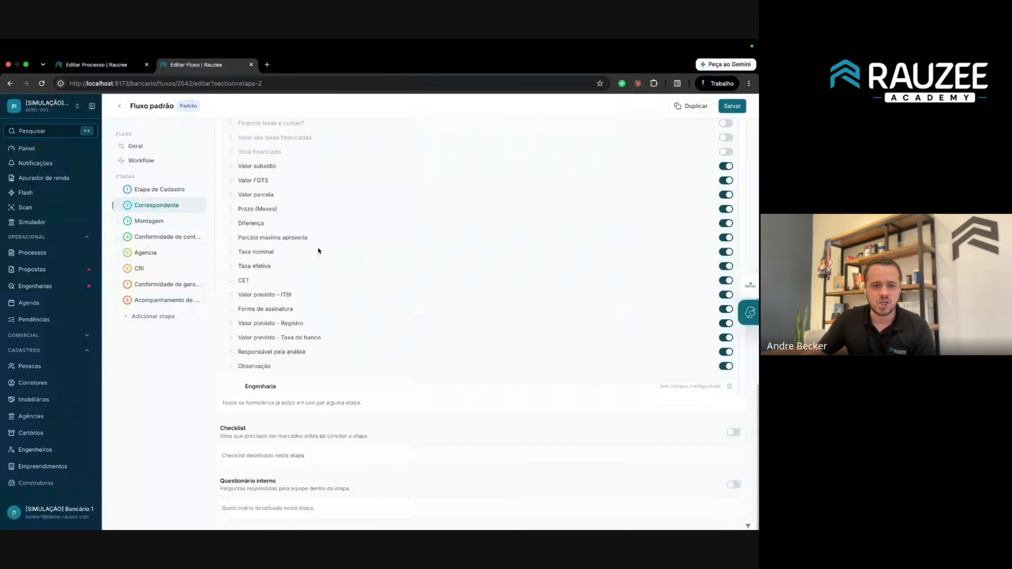
scroll(318, 250, up, 19)
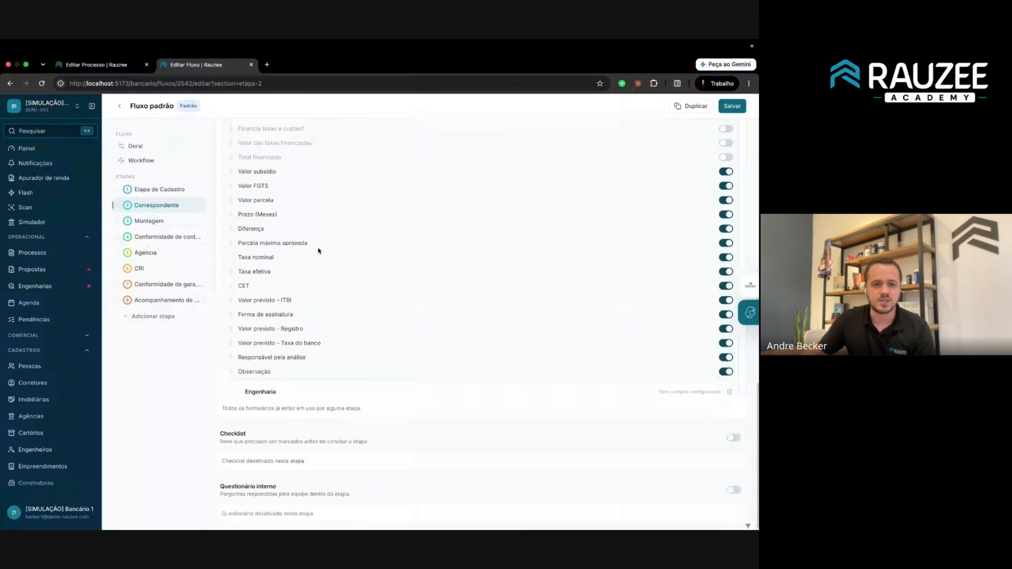
click(135, 146)
click(119, 106)
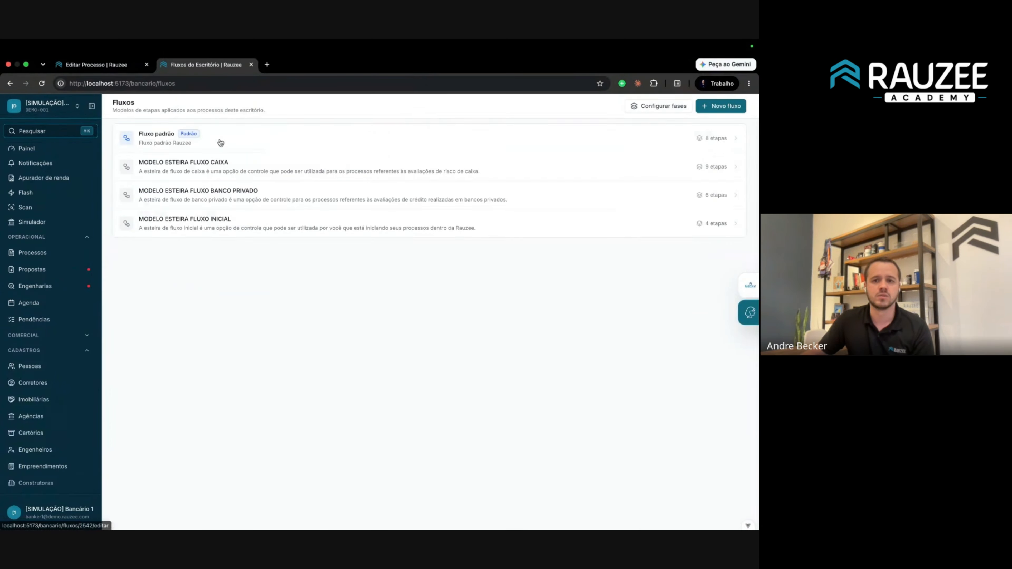
click(659, 107)
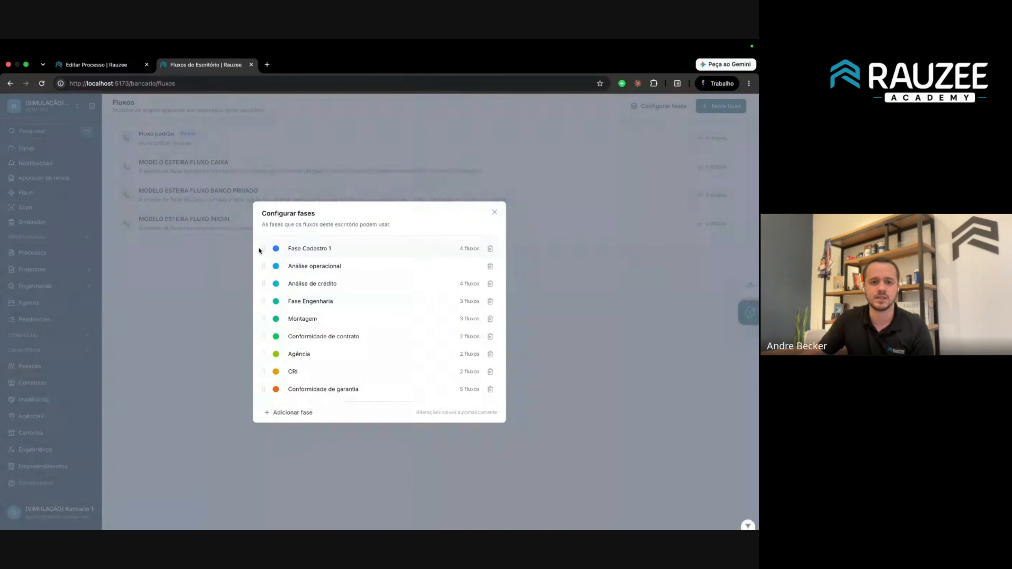
drag(258, 249, 389, 278)
click(243, 178)
click(186, 139)
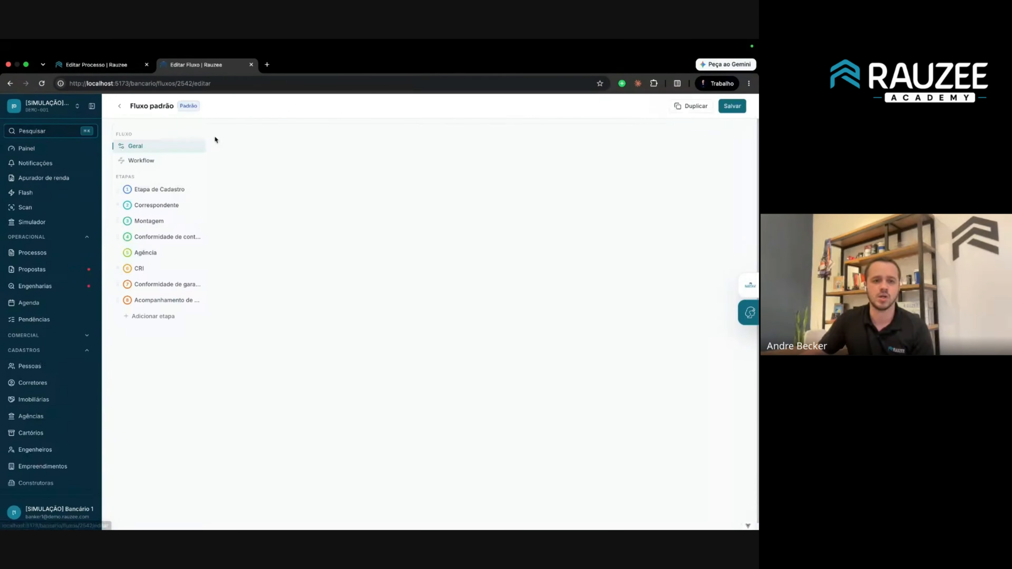
Step through the stages from Etapa de Cadastro to CRI, then display the Workflow diagram.
click(141, 190)
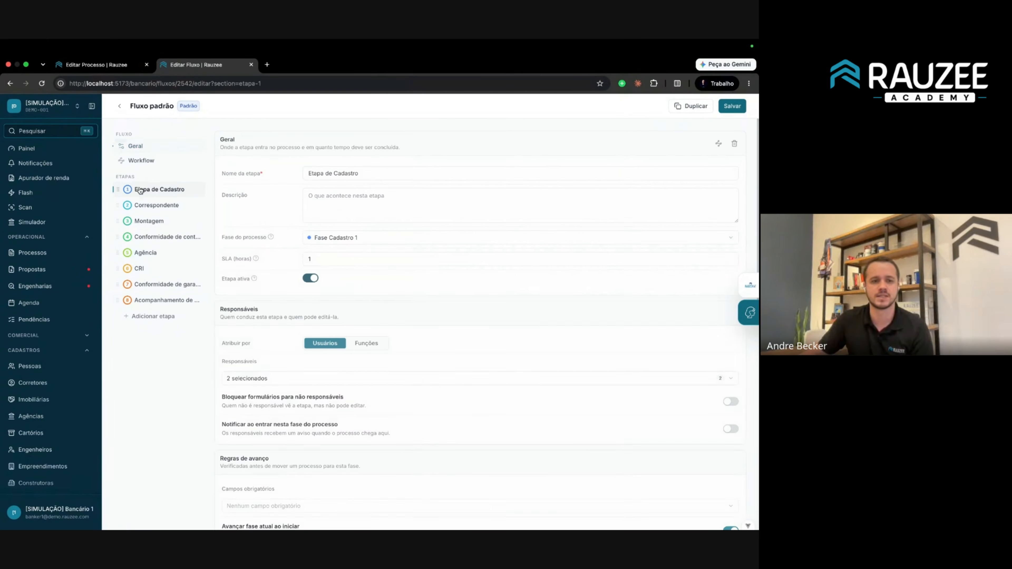
click(145, 205)
click(152, 239)
click(151, 251)
click(154, 285)
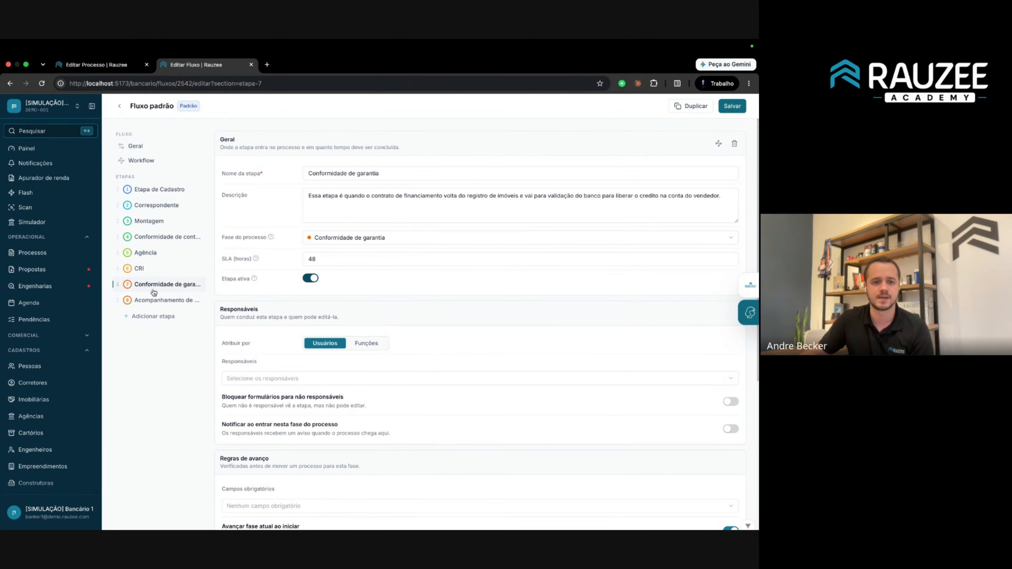
click(155, 301)
click(157, 205)
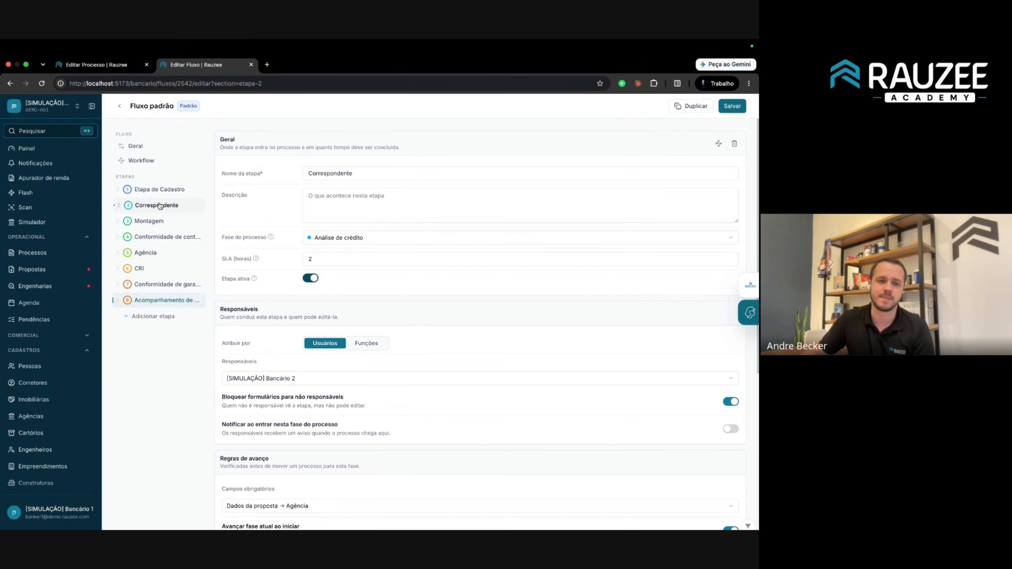
click(153, 275)
scroll(618, 303, down, 2)
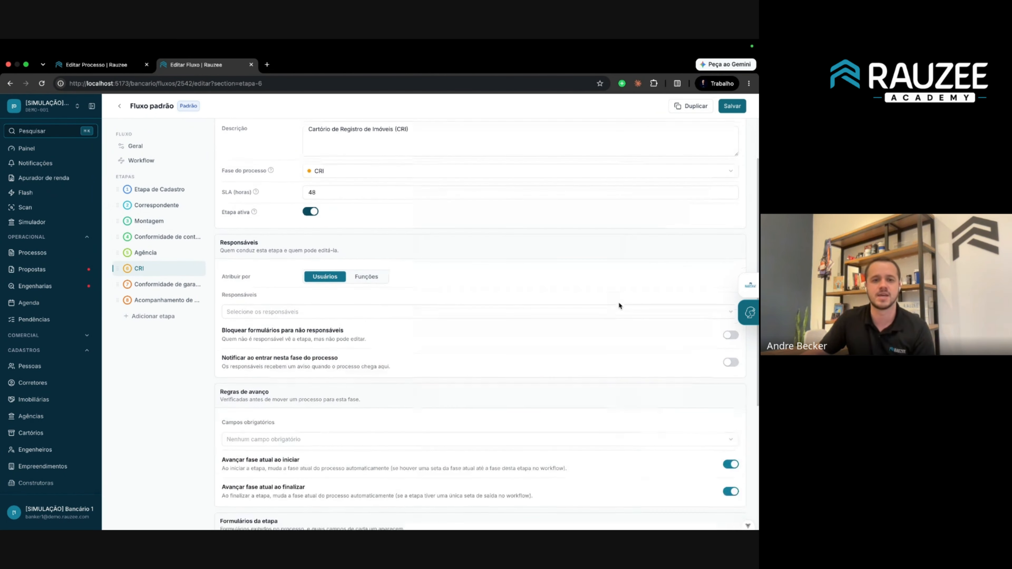
scroll(594, 291, up, 2)
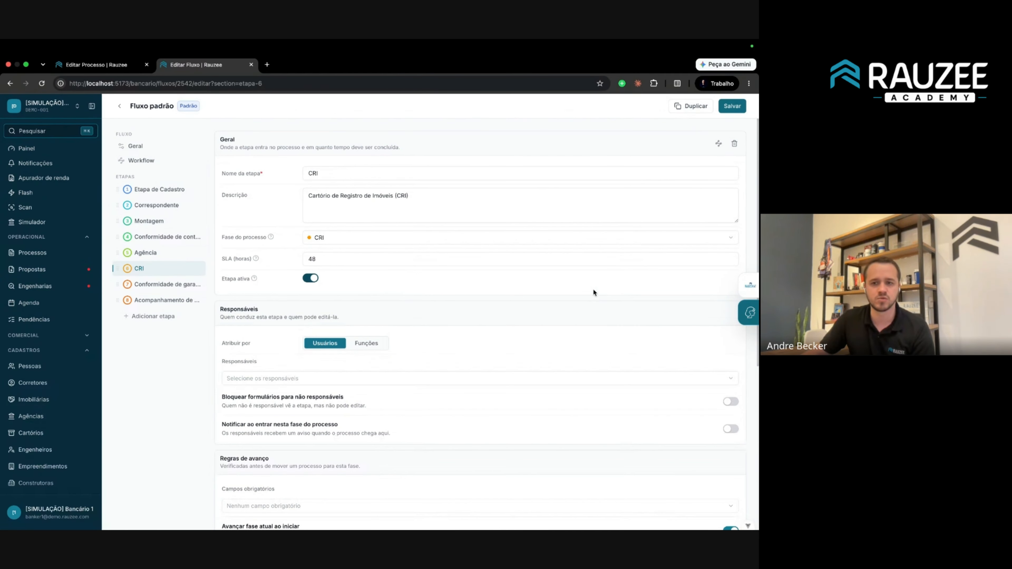
click(163, 160)
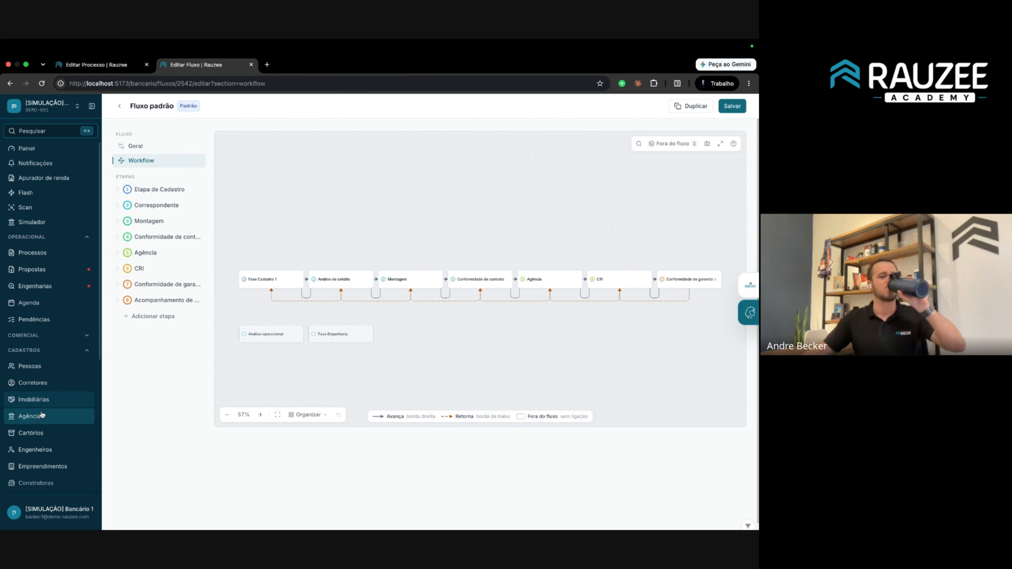
Open Configurações > Fluxos to list Fluxo padrão and the three MODELO ESTEIRA flows.
scroll(42, 415, down, 5)
click(38, 464)
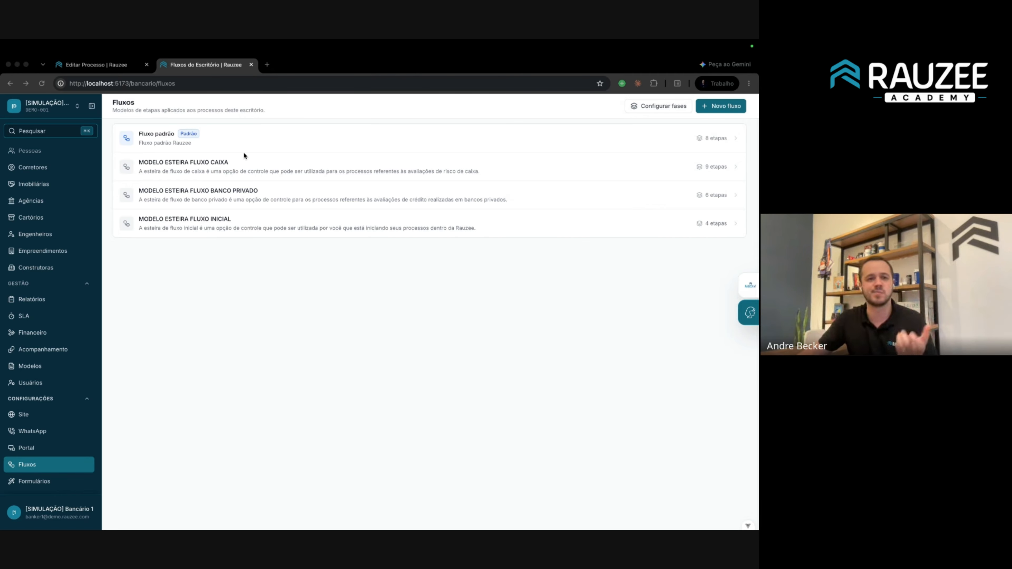
click(652, 107)
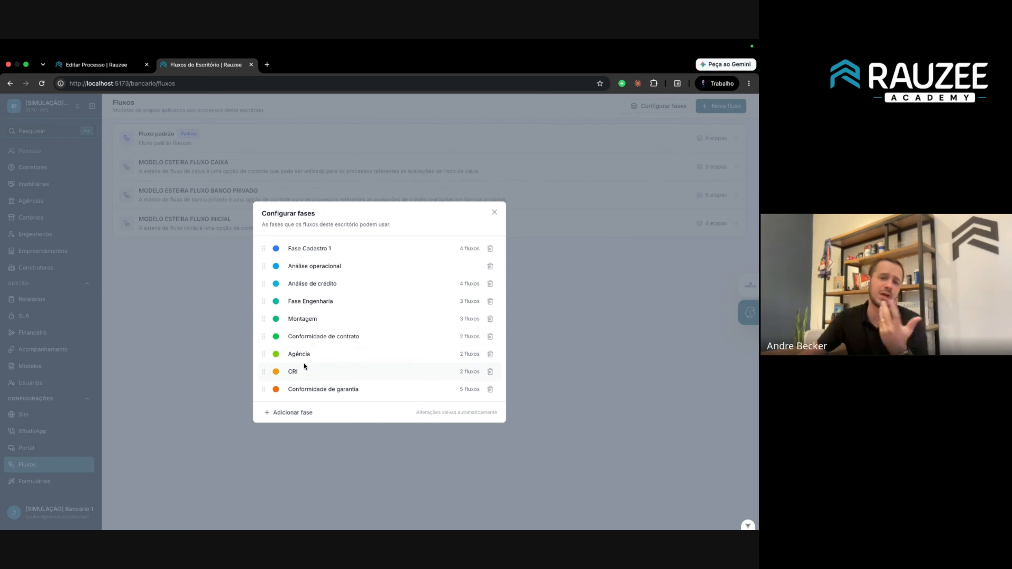
double_click(297, 373)
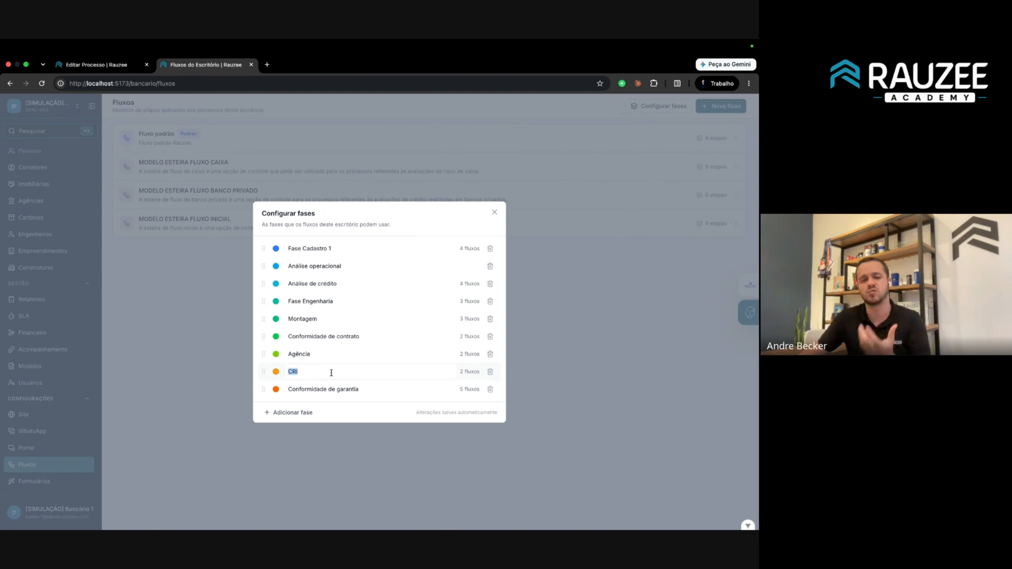
triple_click(323, 389)
click(362, 388)
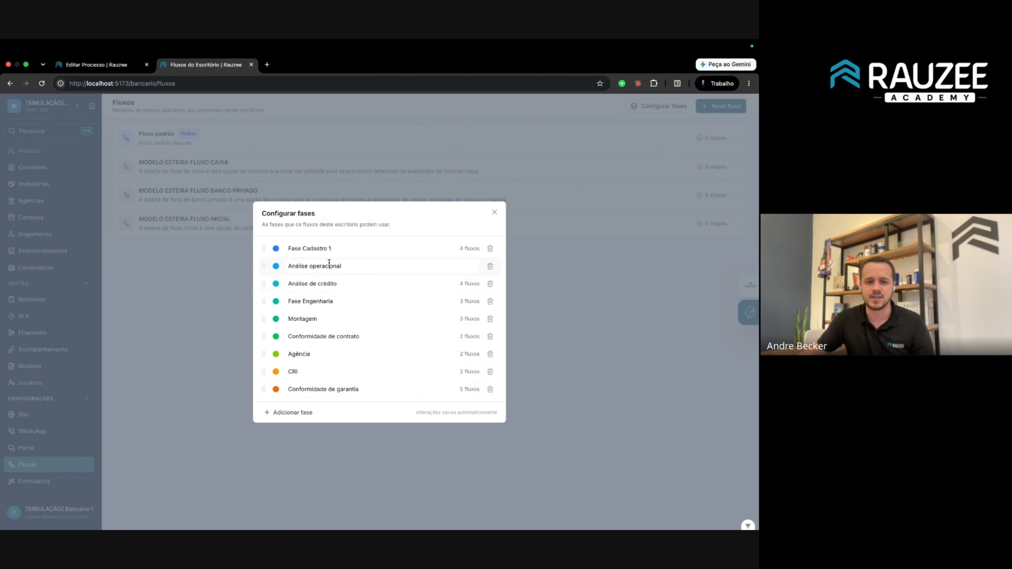
click(330, 271)
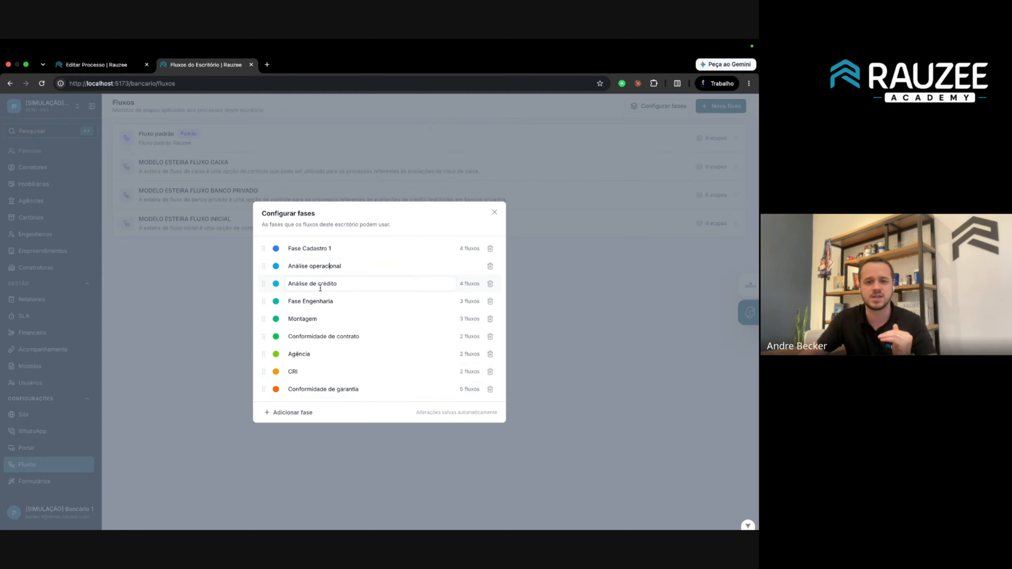
double_click(326, 266)
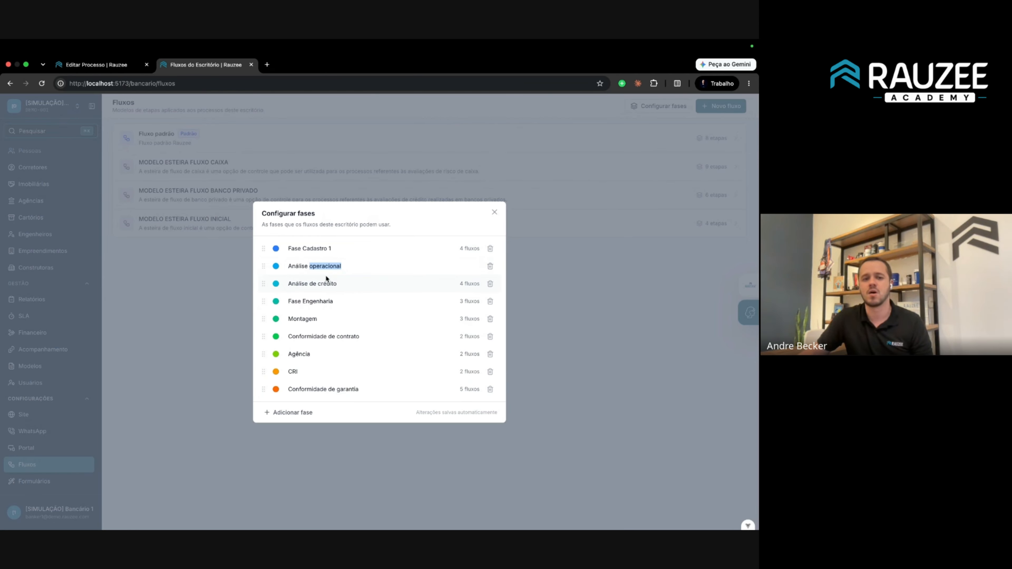
click(495, 212)
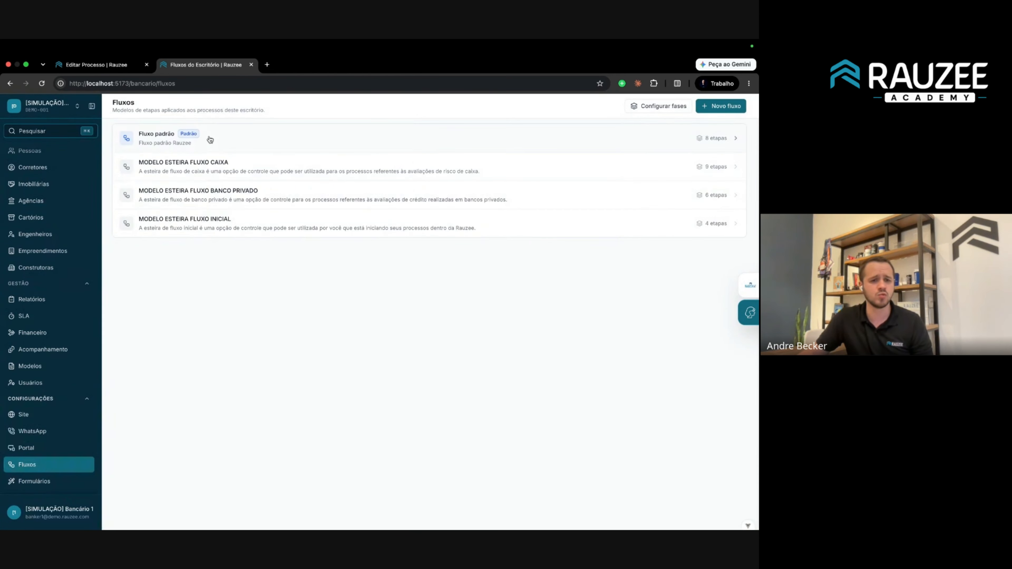
click(210, 140)
click(150, 205)
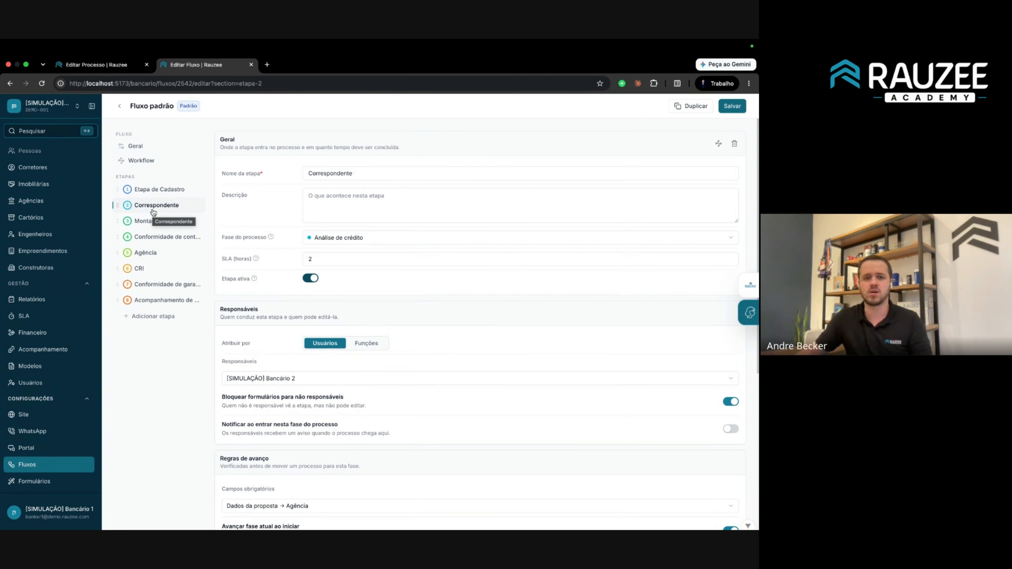
double_click(371, 173)
text(Analise)
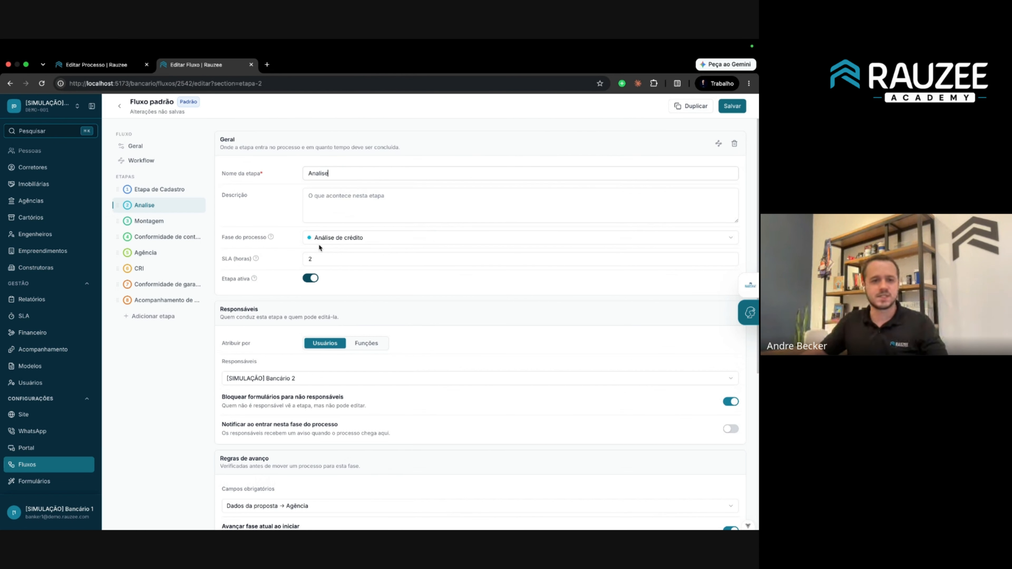
click(124, 108)
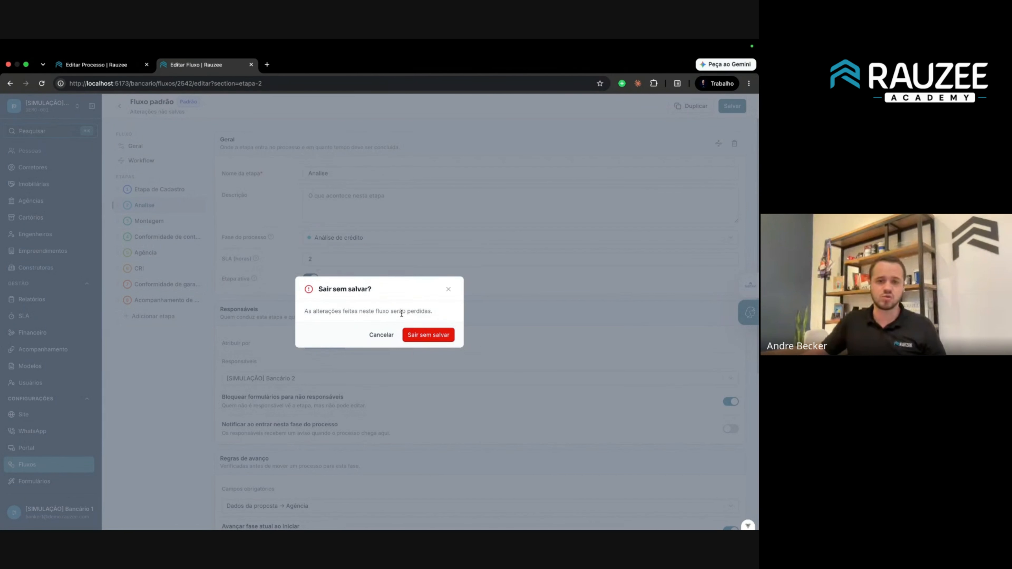
click(422, 335)
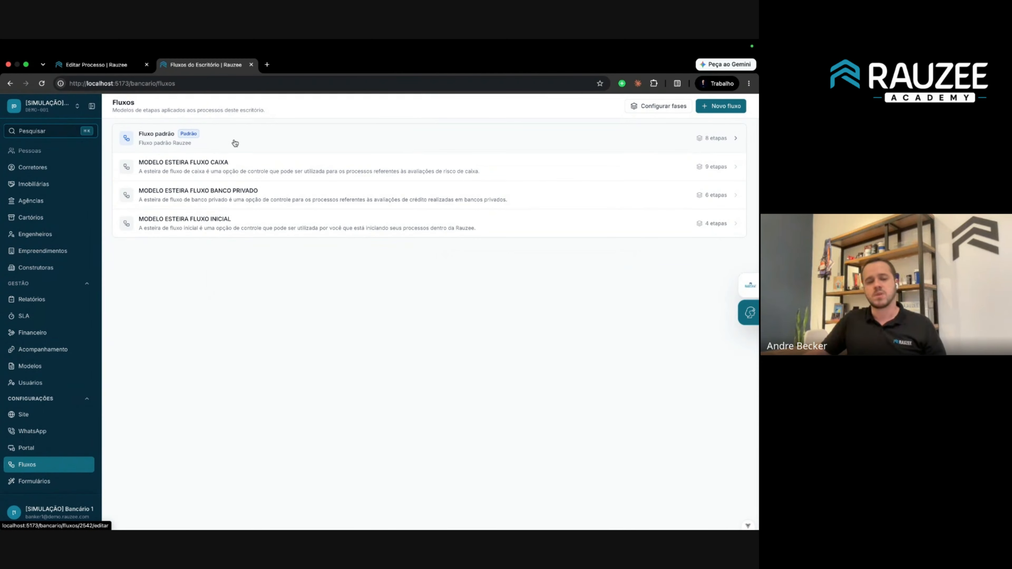
click(248, 172)
click(120, 109)
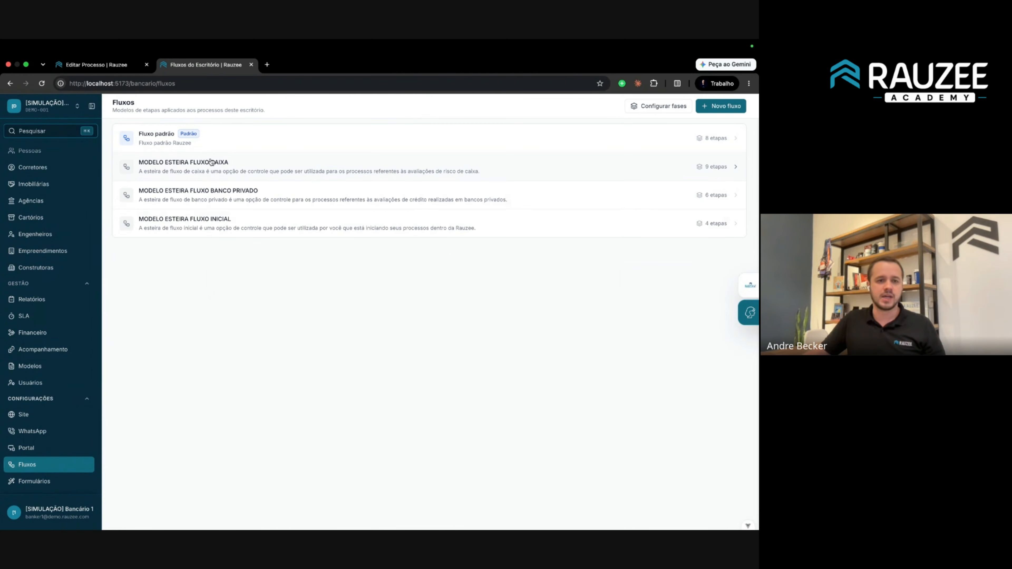
click(301, 174)
click(731, 256)
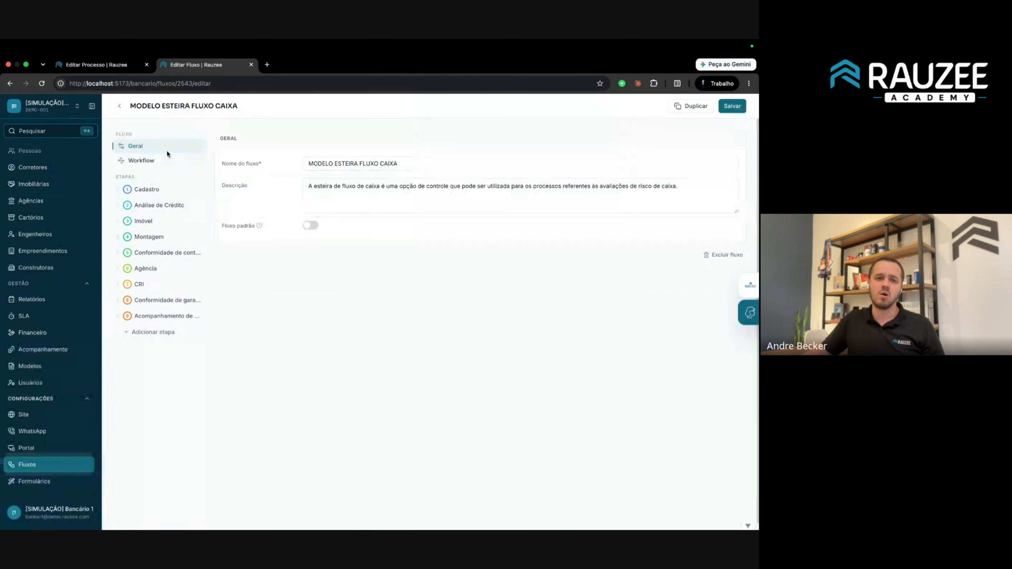
click(389, 343)
click(120, 106)
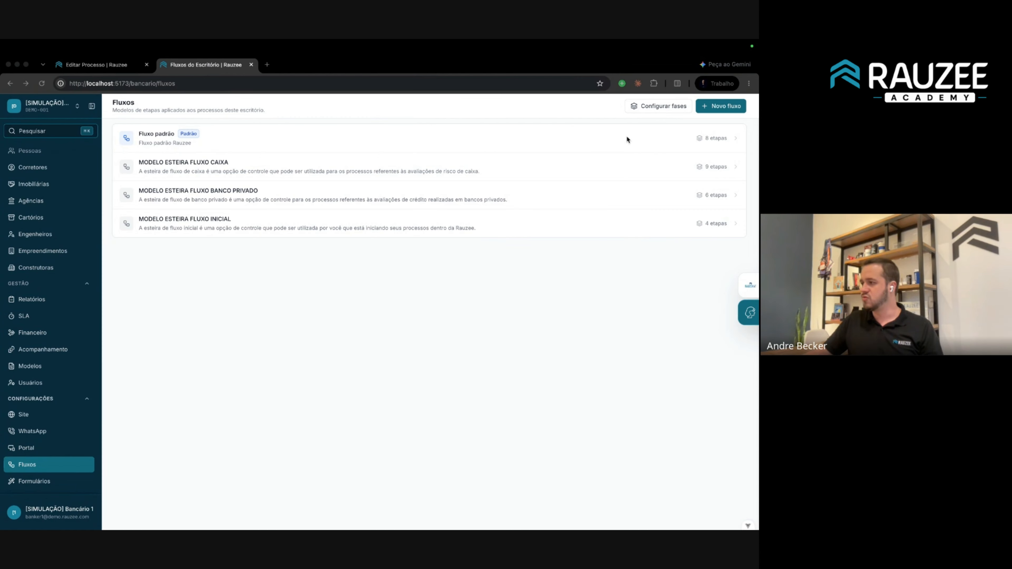
Open and close the workspaces list twice.
click(47, 114)
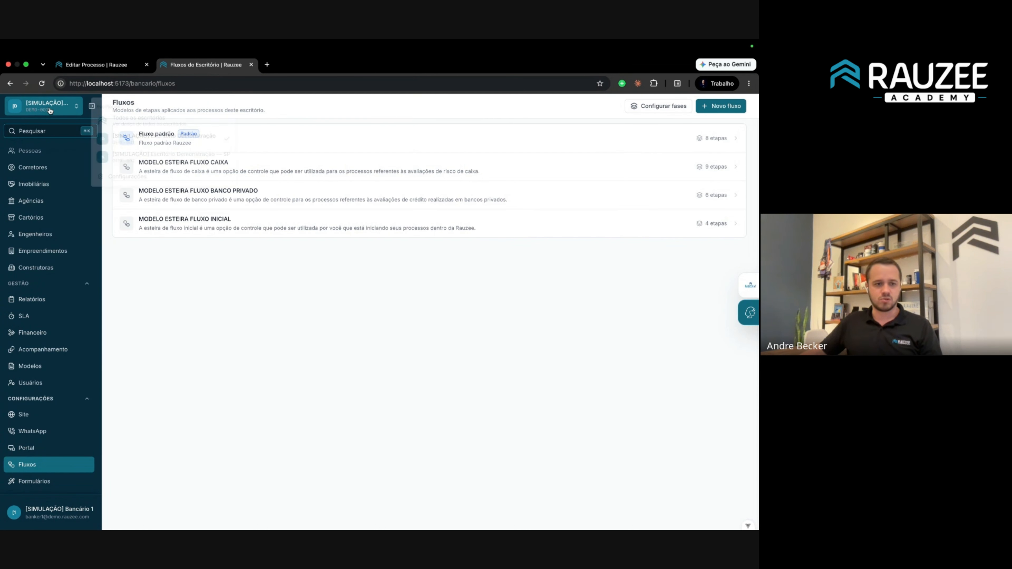
click(161, 146)
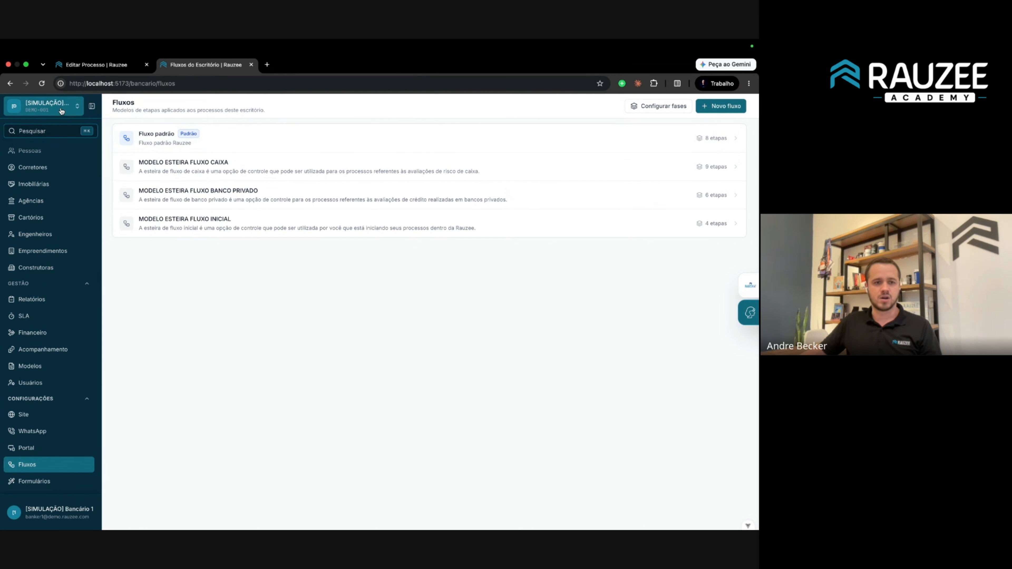
click(47, 106)
click(188, 142)
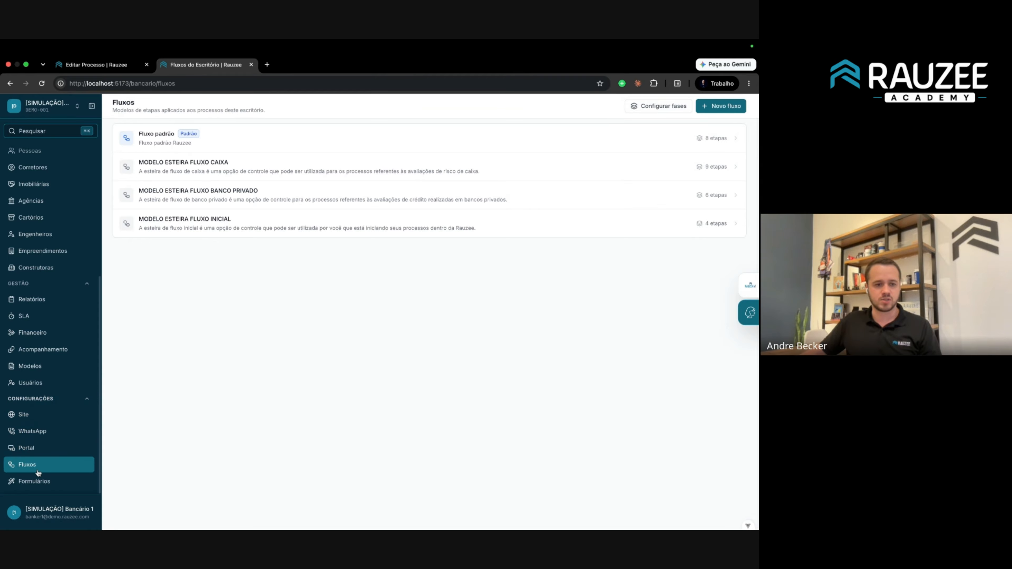
In the phase library, move Conformidade de contrato above Montagem and reposition Fase Engenharia.
click(654, 106)
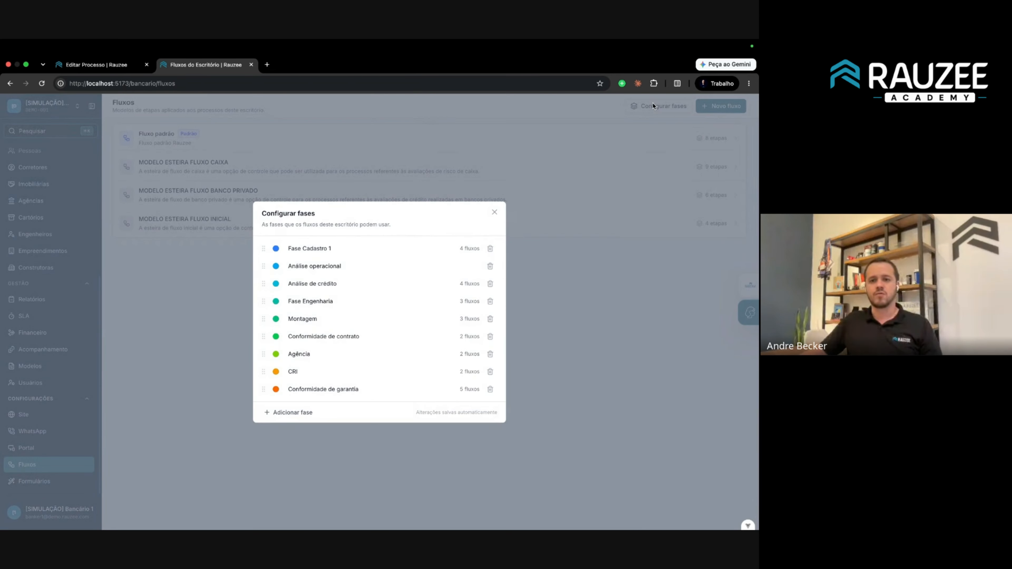
drag(263, 209, 382, 403)
click(334, 242)
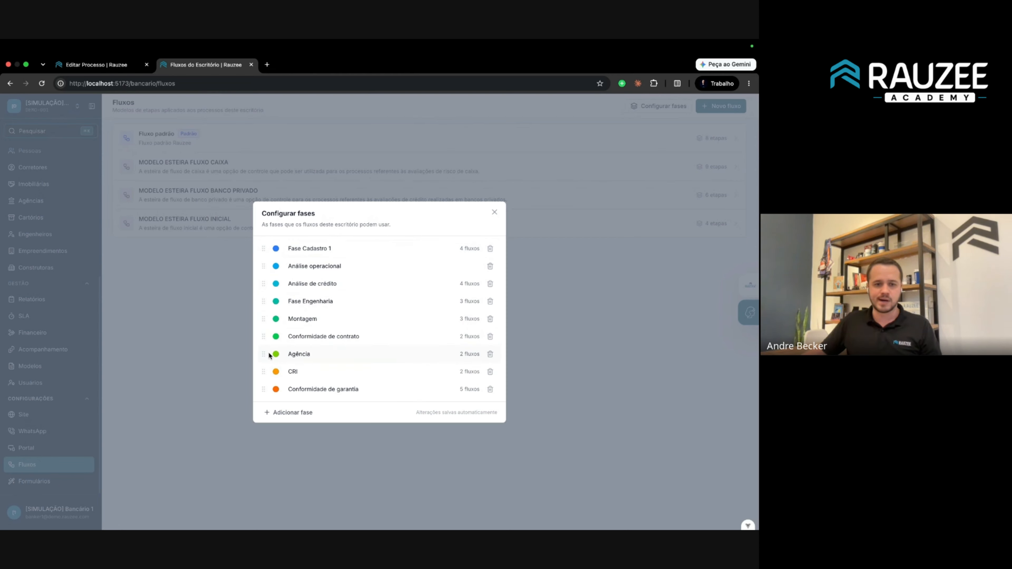
drag(265, 337, 269, 290)
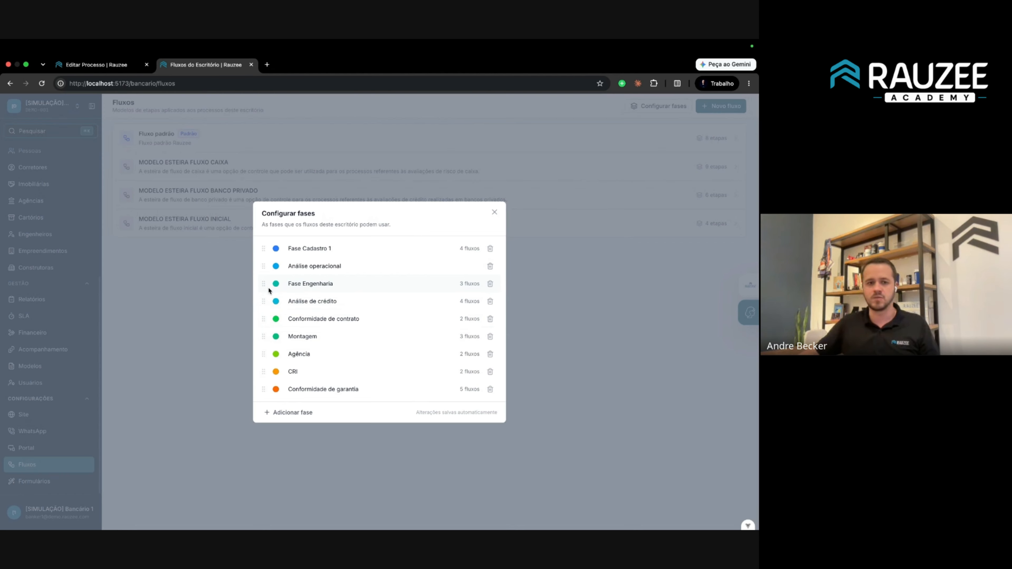
mouse_move(264, 284)
mouse_down()
mouse_move(264, 297)
mouse_move(264, 282)
mouse_move(270, 288)
mouse_up()
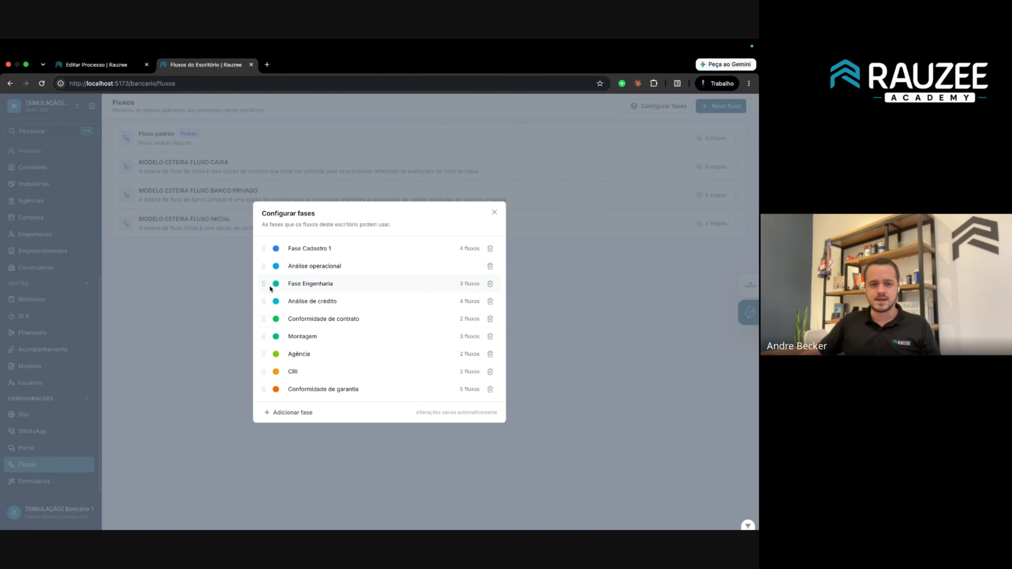
click(494, 212)
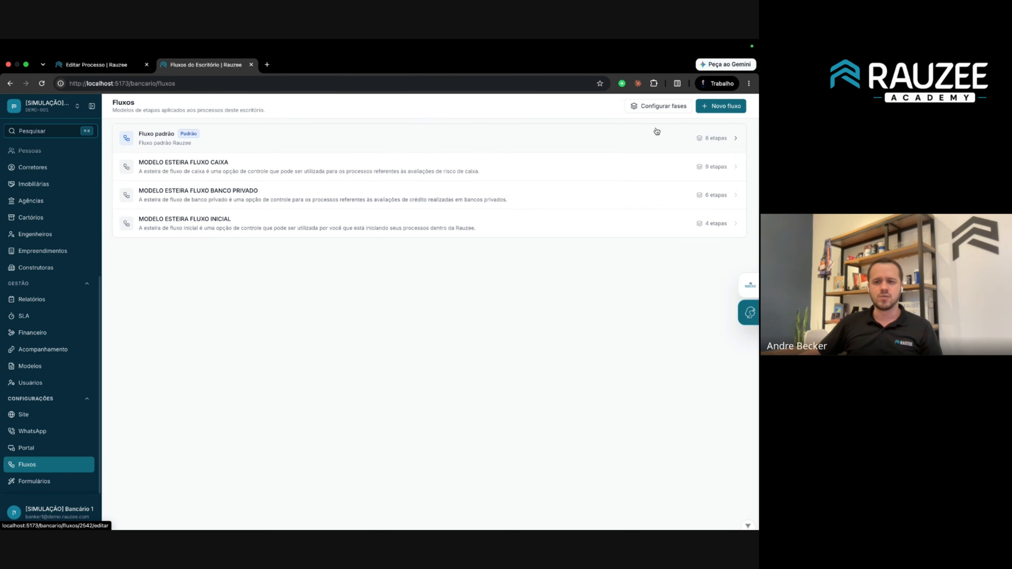
Create a flow named 'Fluxo da reuniao de fluxos' and open it in the flow editor.
click(721, 106)
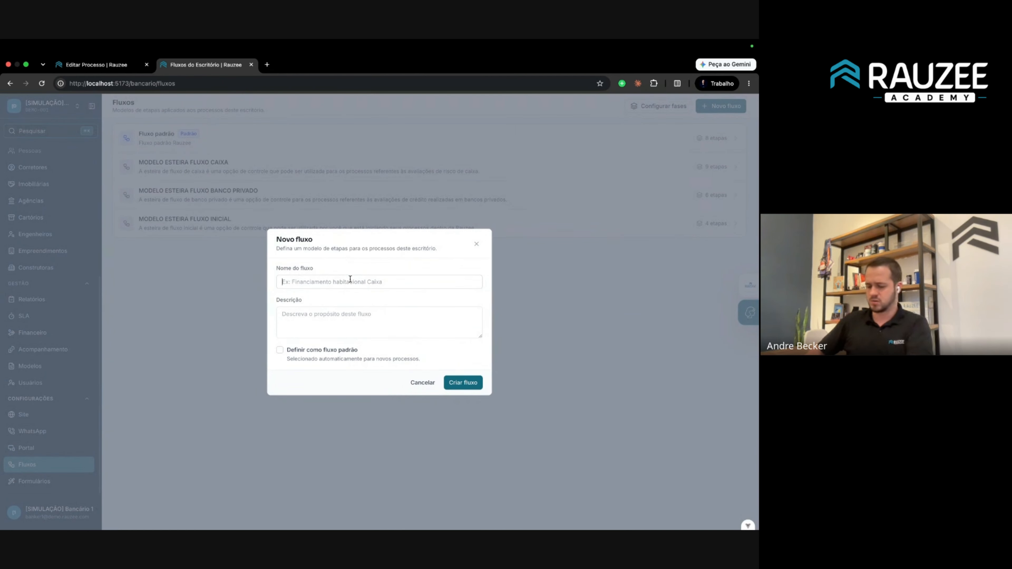
text(Fluxo da reuniao de fluxos)
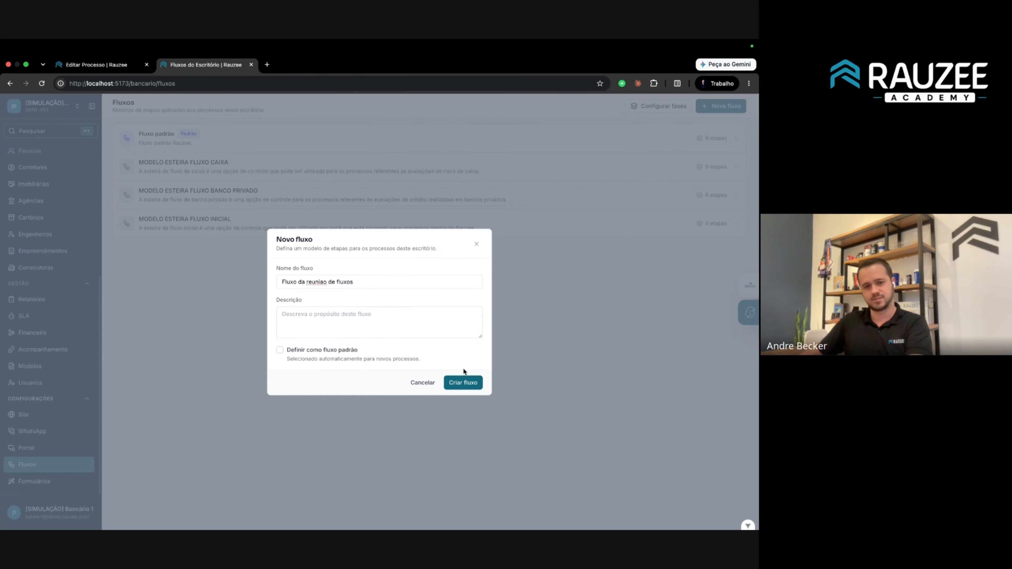
click(463, 382)
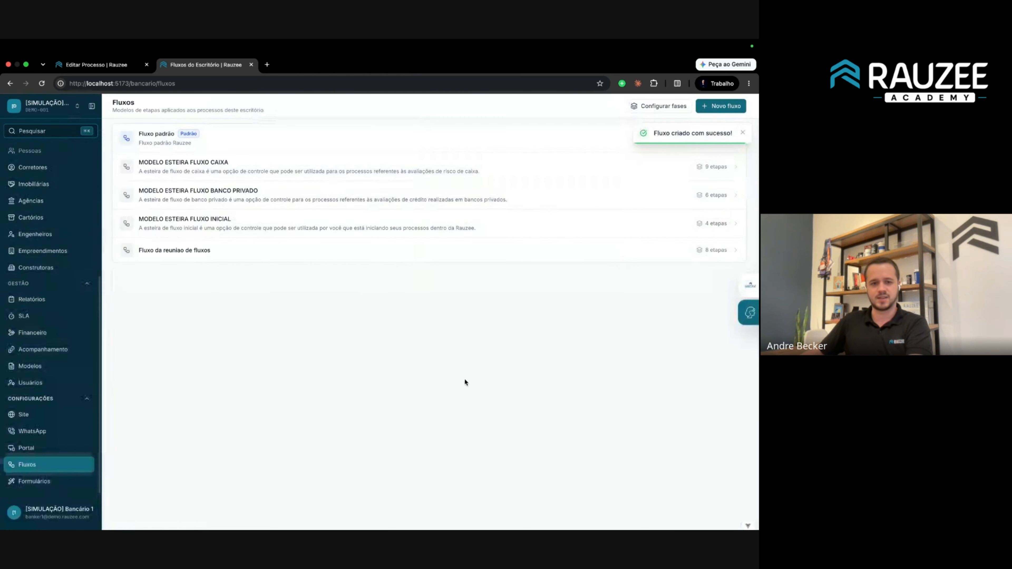
click(207, 263)
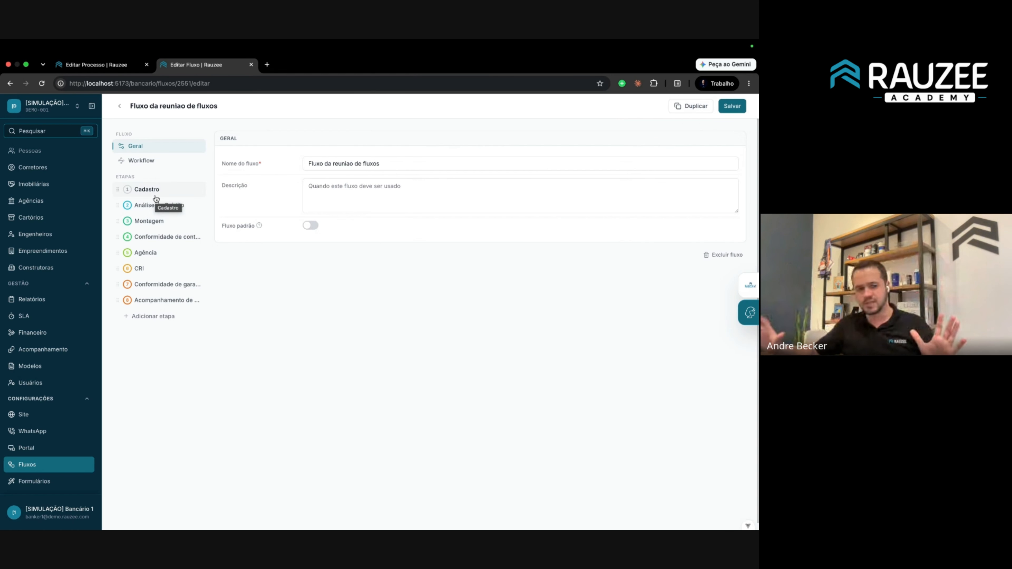
Open the Cadastro stage settings and inspect its Fase do processo choices without picking one.
click(155, 192)
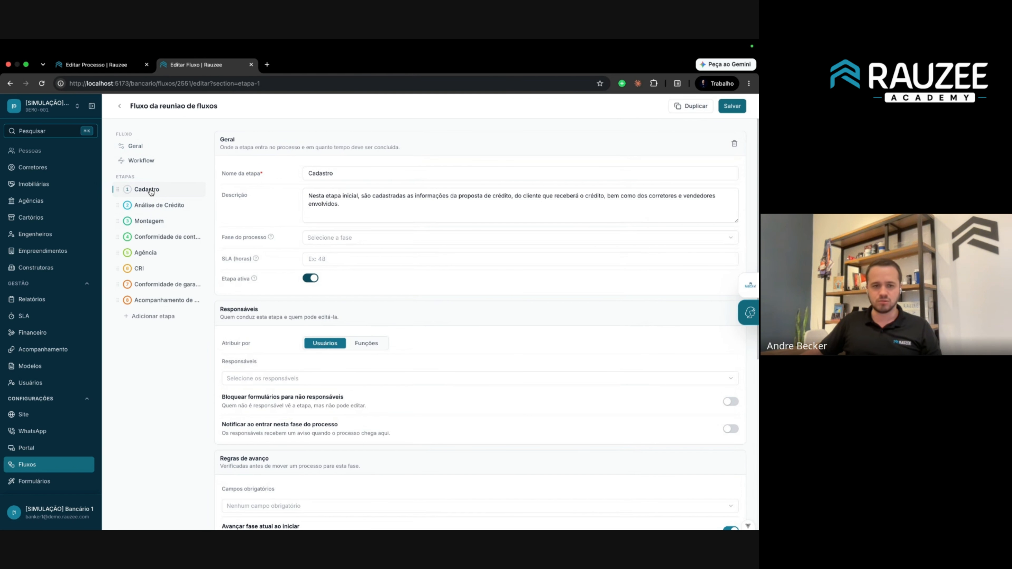
drag(220, 238, 274, 243)
mouse_move(269, 238)
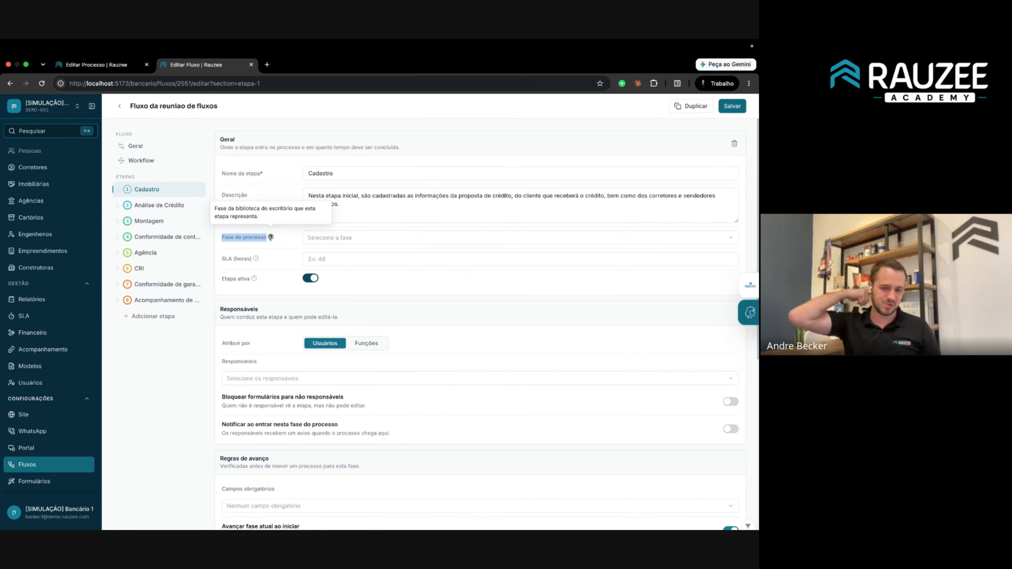
click(289, 261)
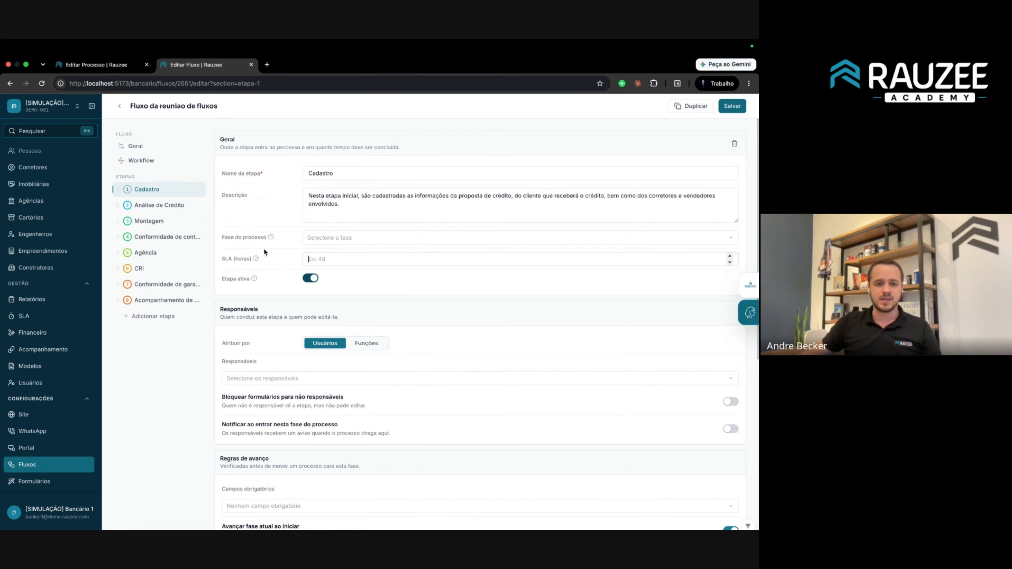
click(347, 238)
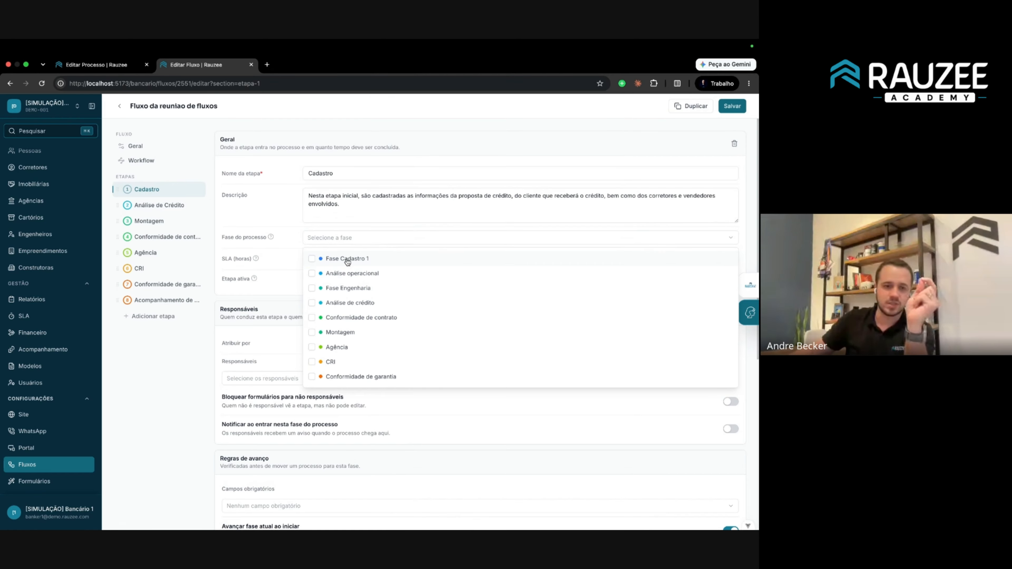
click(159, 192)
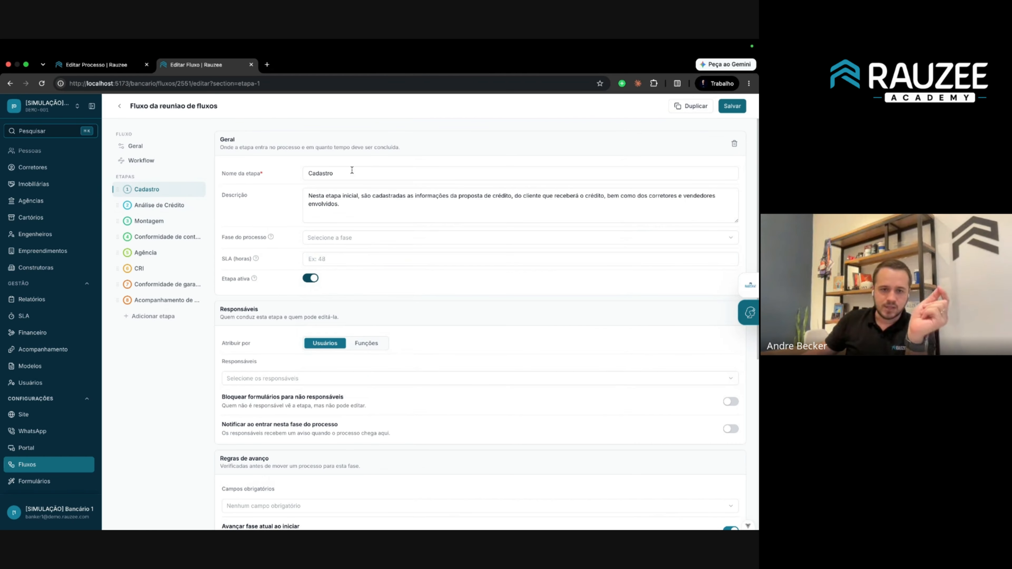
Rename the step to 'Etapa Cadastro', link it to Fase Cadastro 1, and save the flow.
click(309, 173)
text(Etapa)
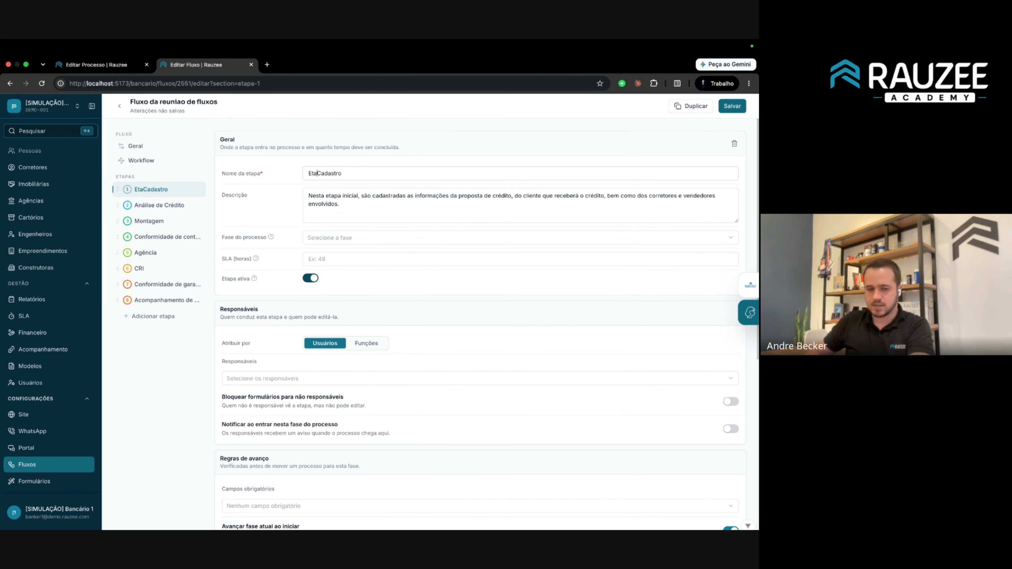
click(325, 244)
click(352, 259)
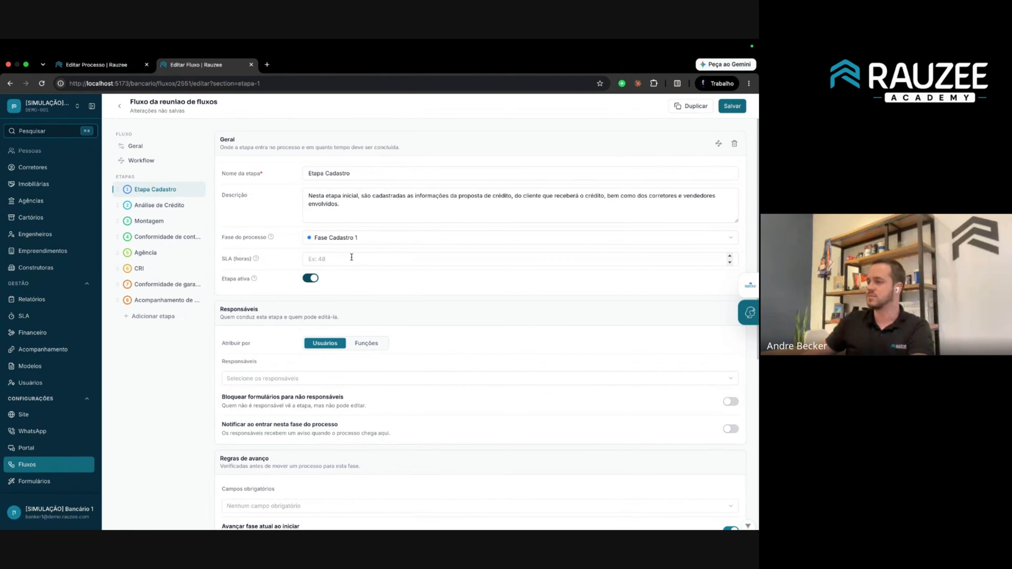
click(732, 105)
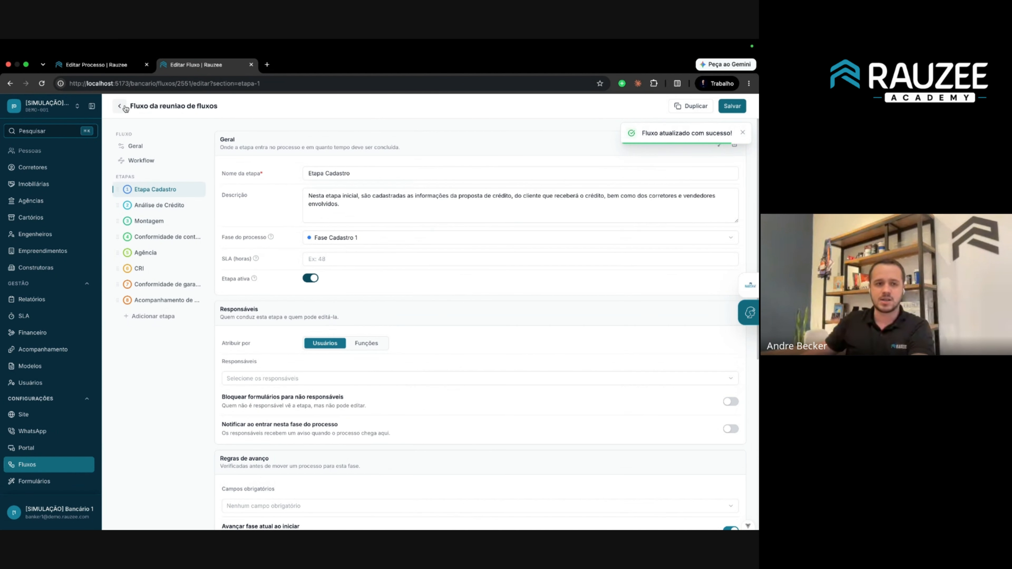
Review the phase library, reopen the flow, and check Etapa Cadastro's and Análise de Crédito's linked phases.
click(637, 107)
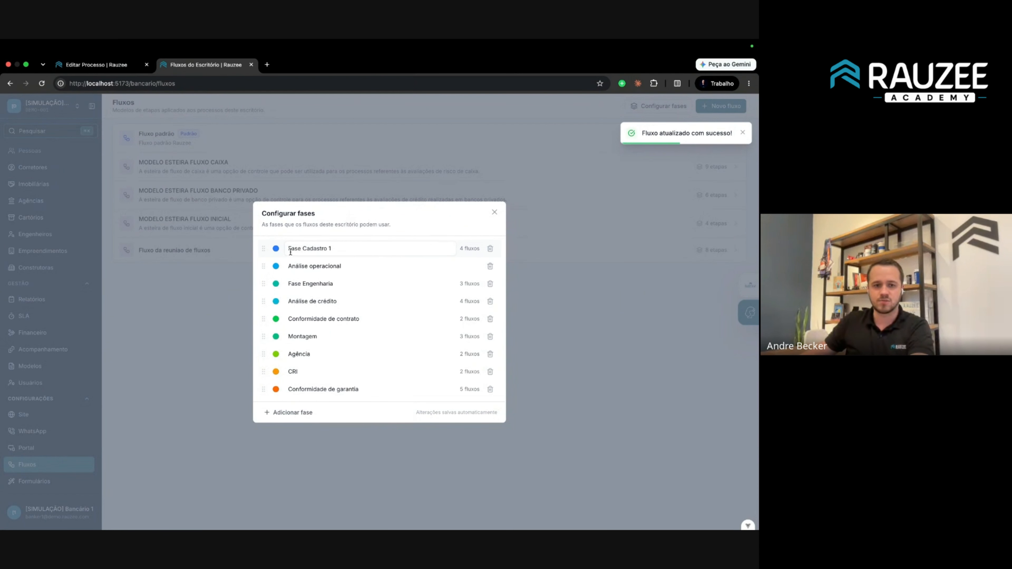
click(494, 212)
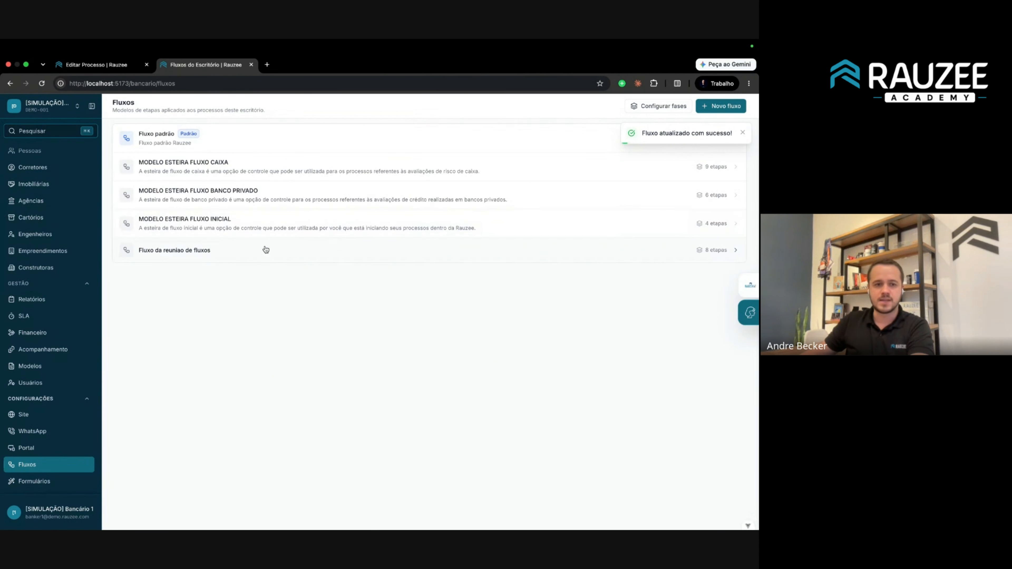
click(264, 250)
click(143, 191)
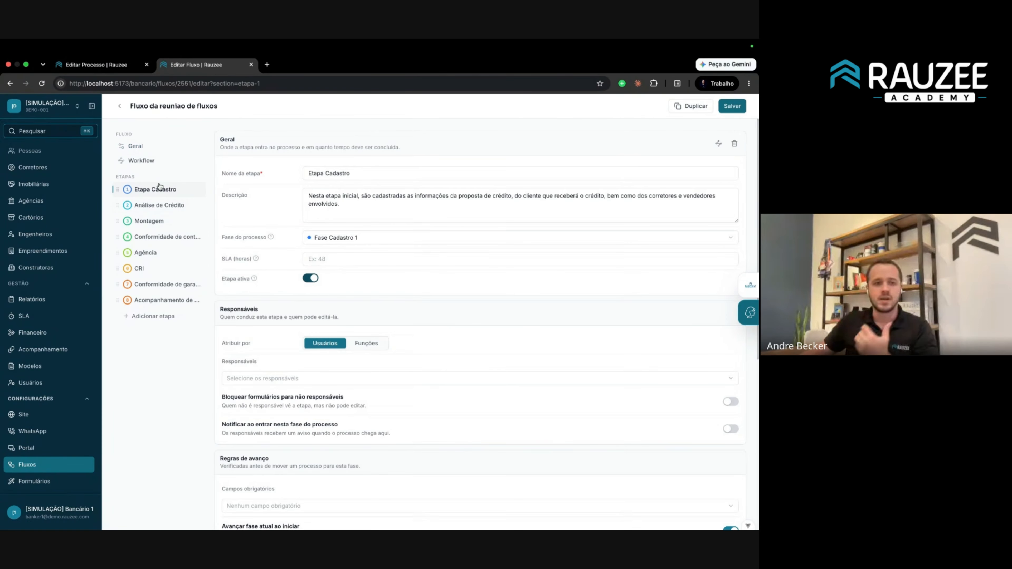
click(347, 239)
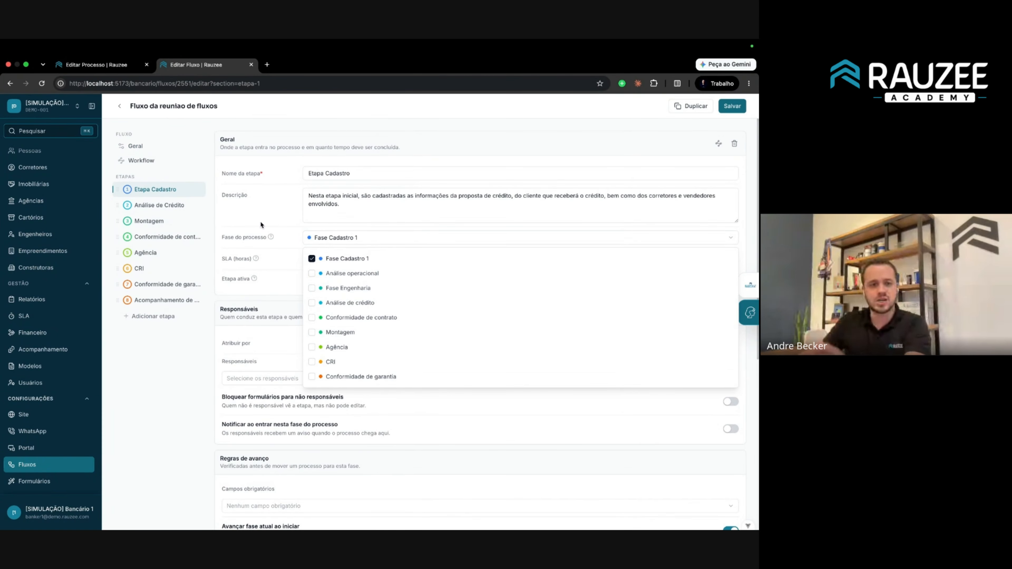
click(166, 210)
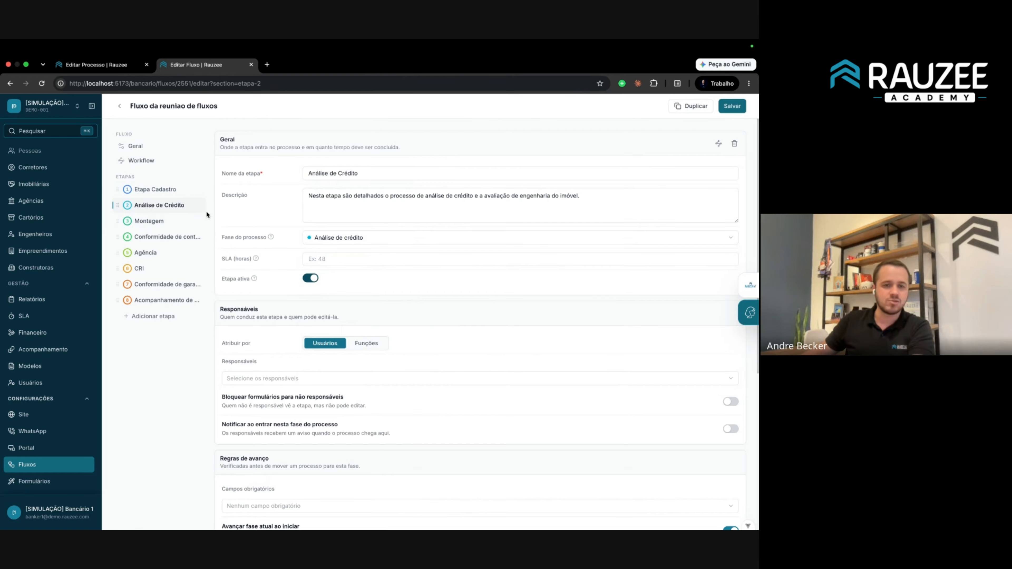
click(320, 237)
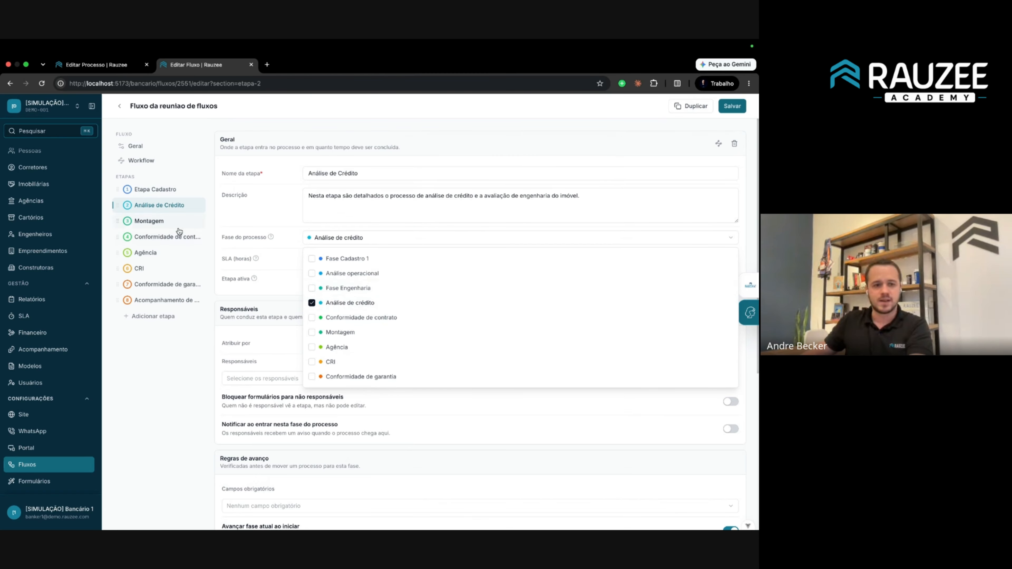
click(148, 221)
Browse the remaining steps' settings, ending on the Montagem stage.
click(139, 269)
click(145, 252)
click(161, 237)
click(159, 206)
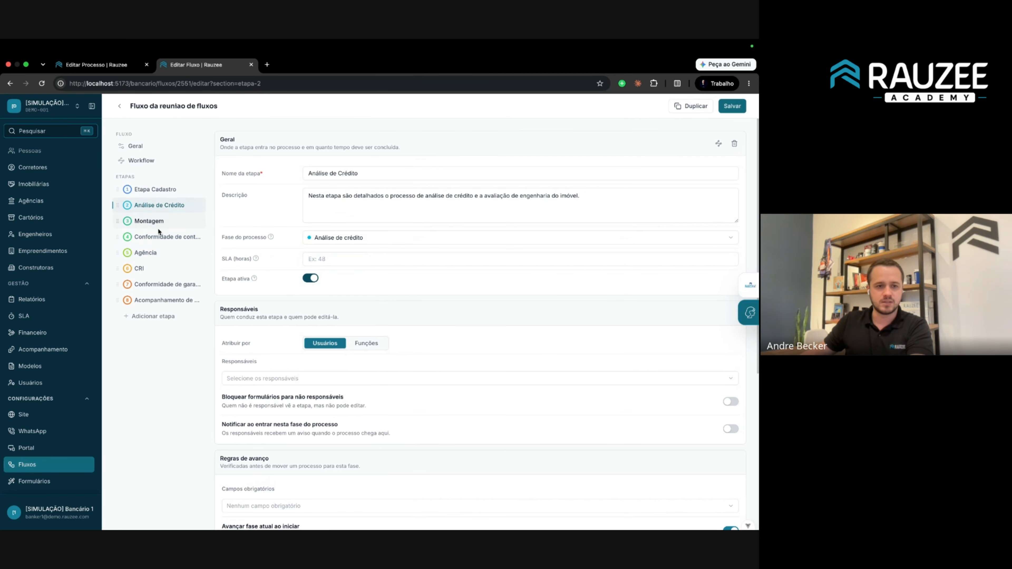
click(158, 234)
click(163, 222)
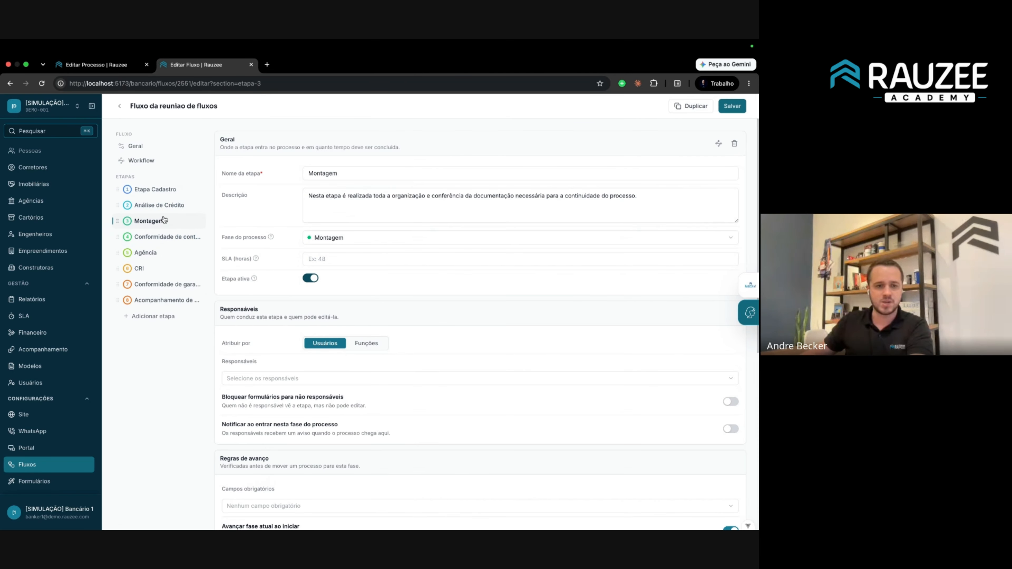
Add Etapa Engenharia linked to Fase Engenharia after Análise de Crédito, save, and view the Workflow diagram.
click(153, 317)
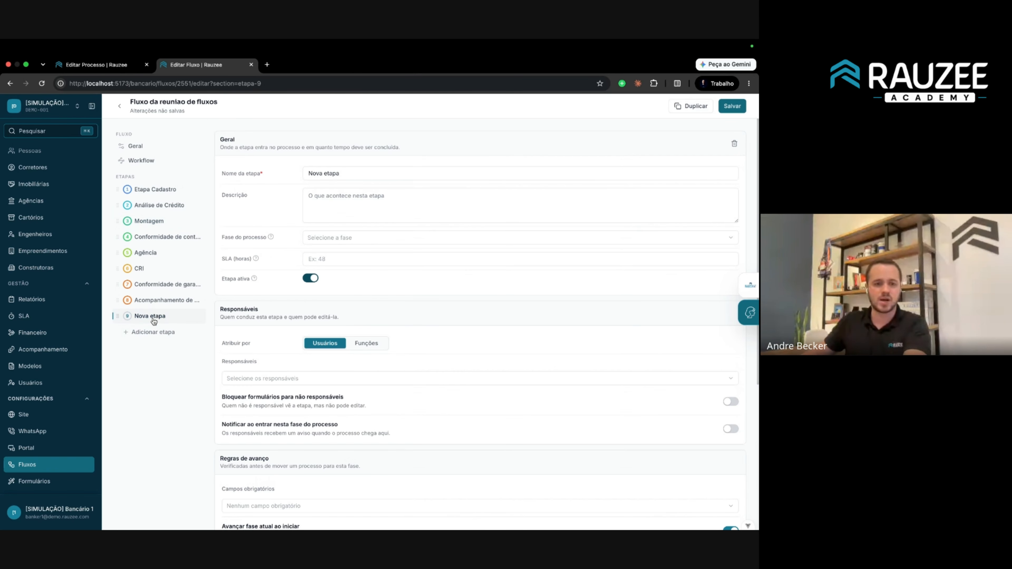
triple_click(323, 173)
text(Etapa Engenha)
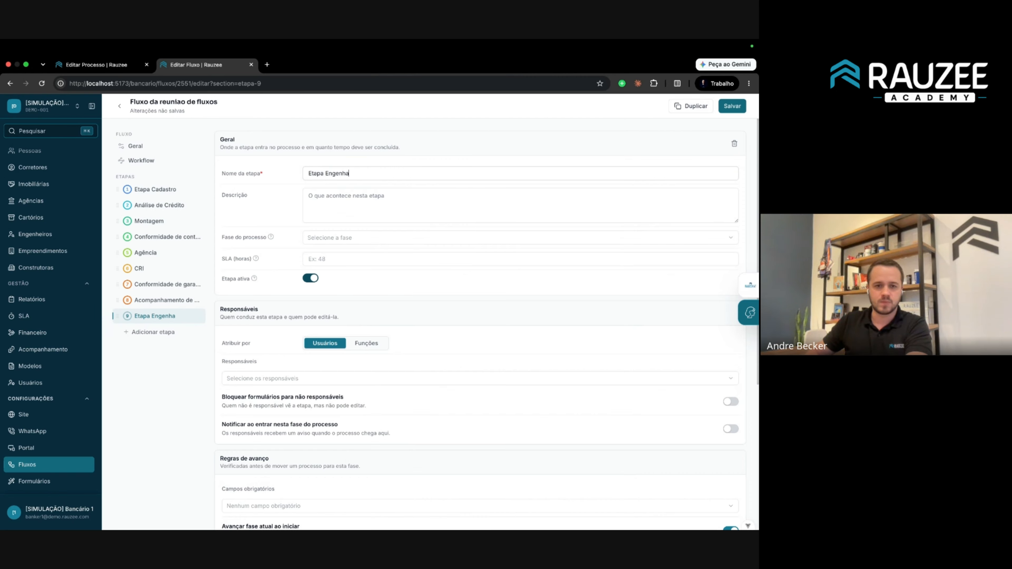
text(ria)
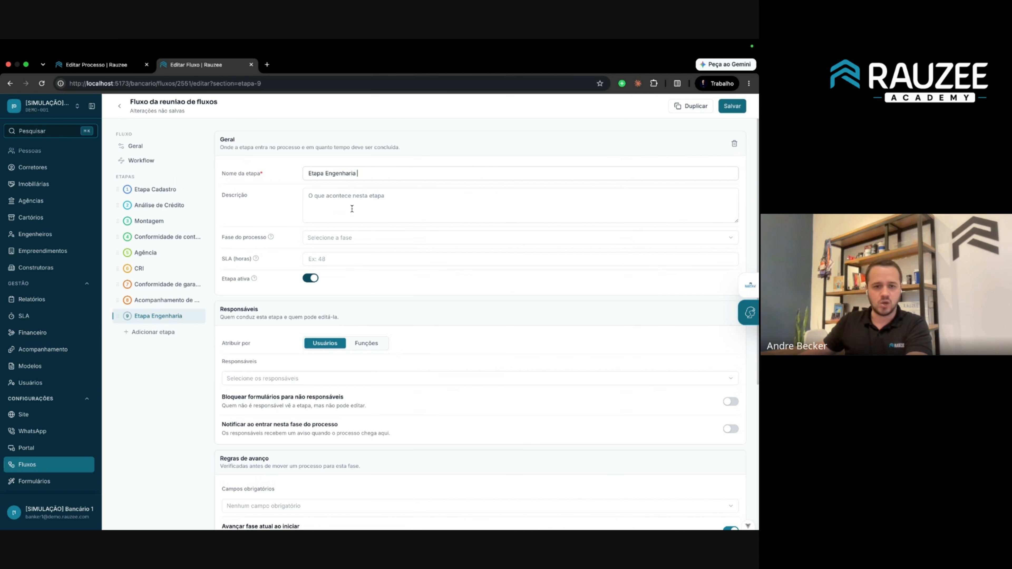
click(346, 236)
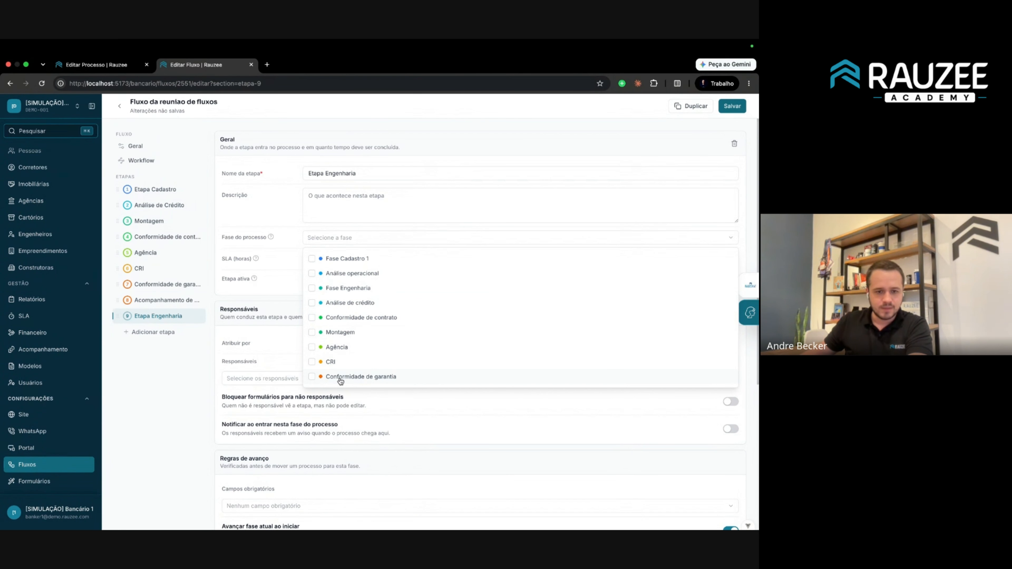
click(358, 291)
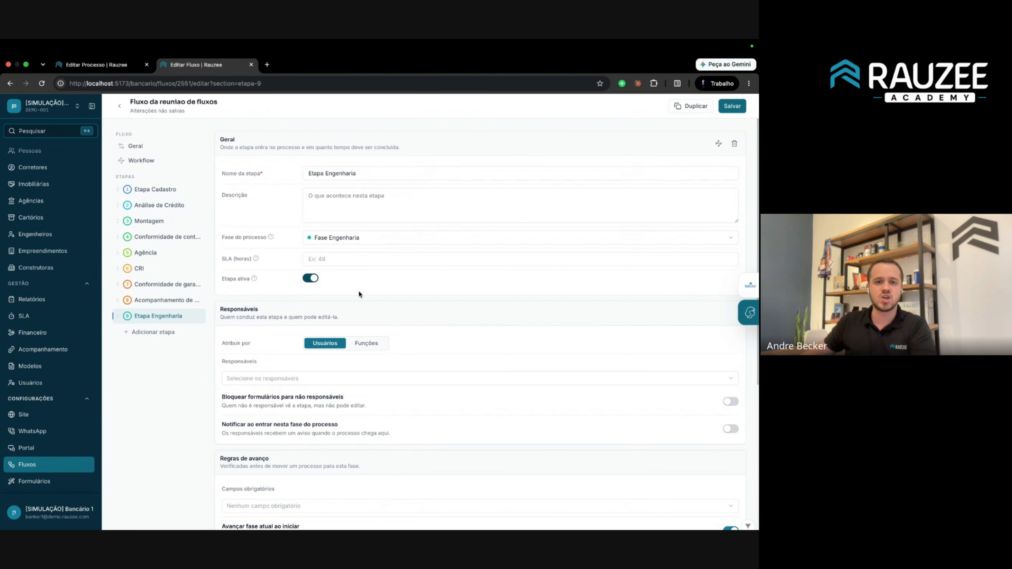
drag(119, 317, 123, 220)
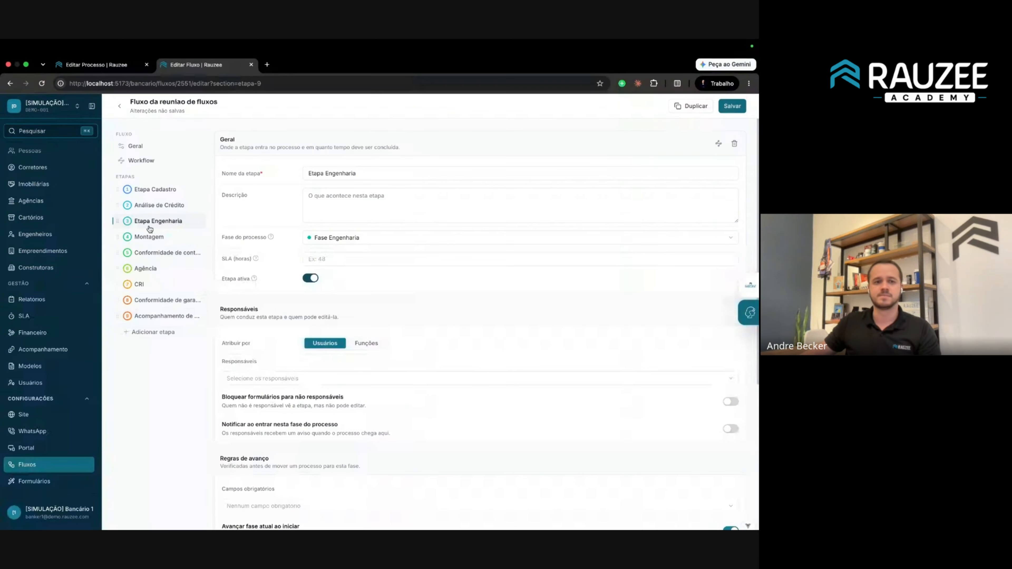
click(733, 106)
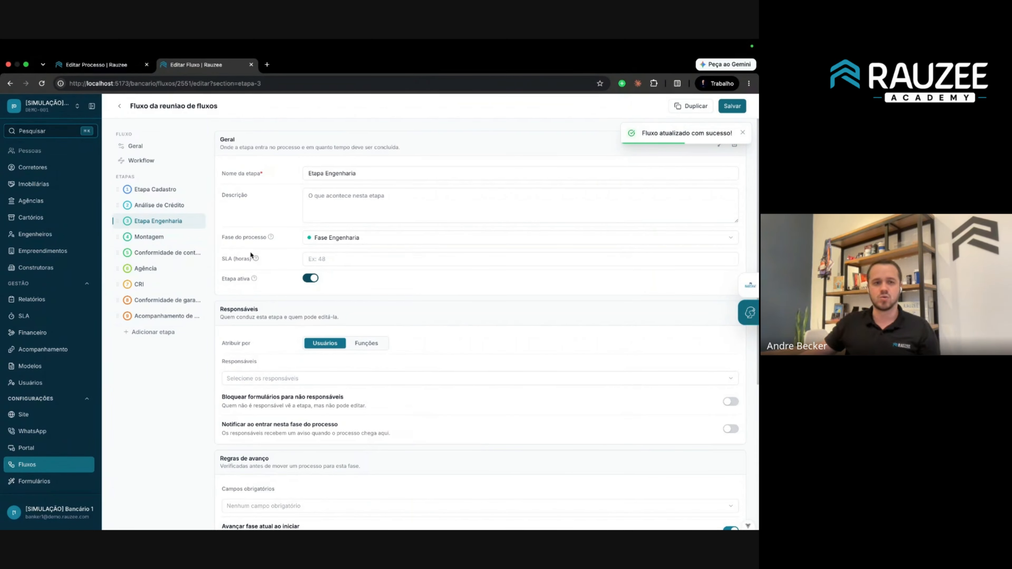
mouse_move(271, 236)
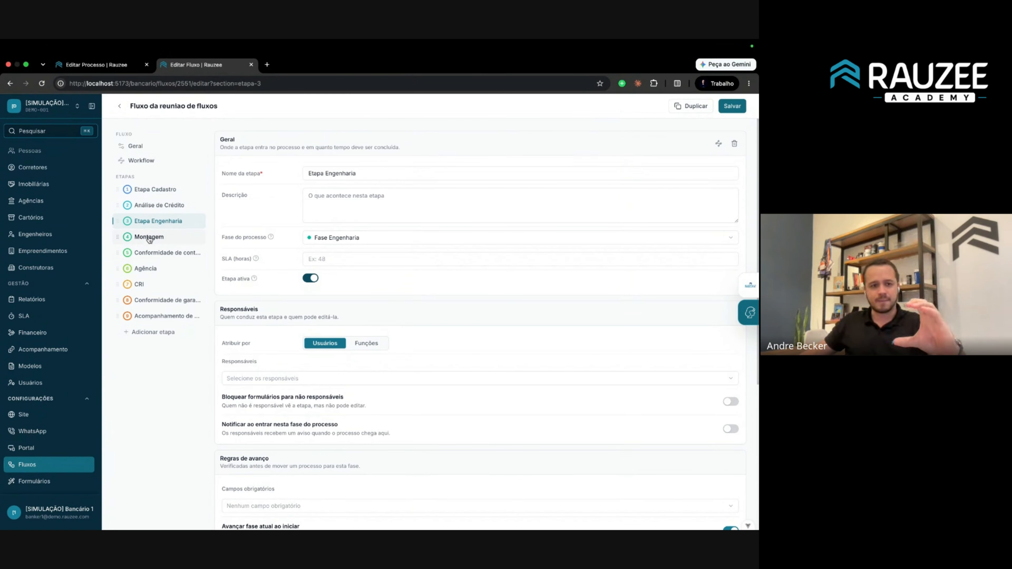
click(141, 160)
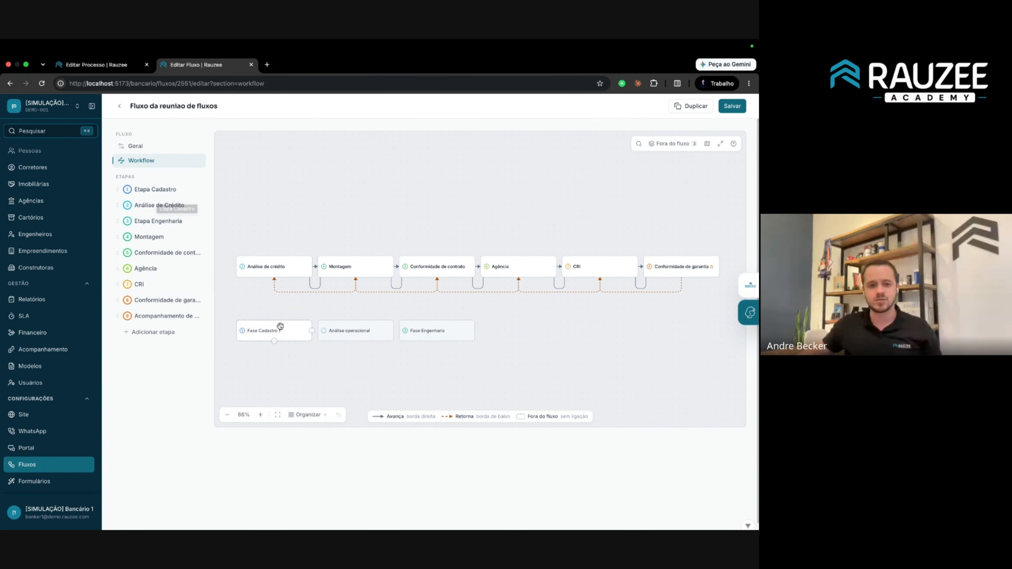
Move Fase Cadastro 1 above the chain, auto-link phases with Na ordem das etapas, then open Etapa Cadastro.
drag(276, 330, 272, 192)
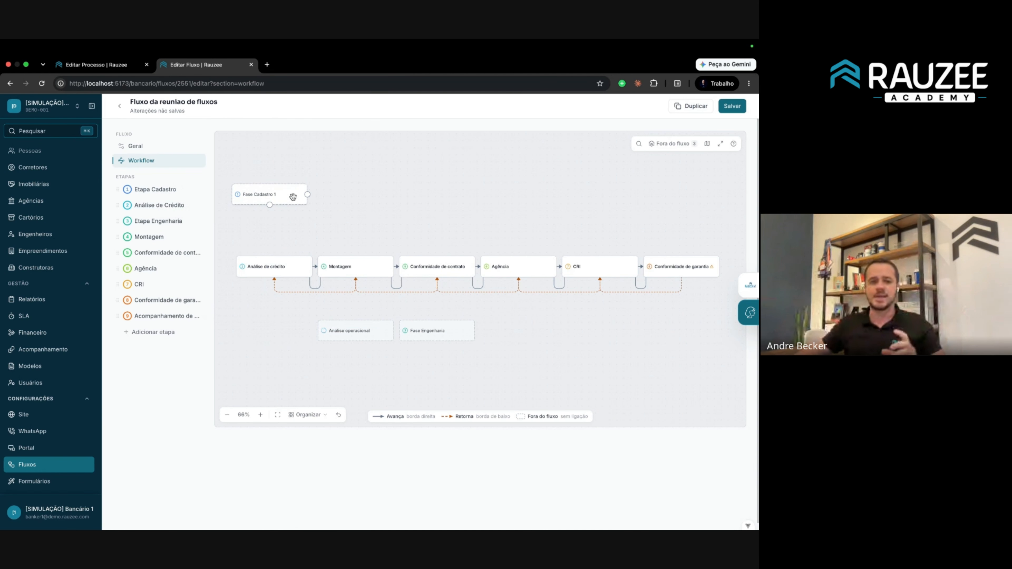
drag(308, 194, 280, 266)
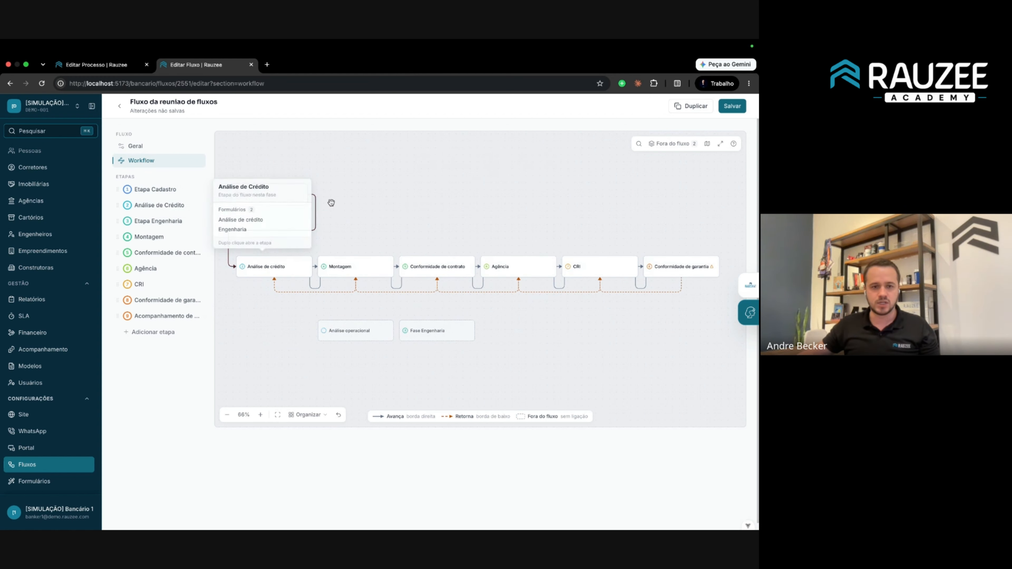
click(316, 222)
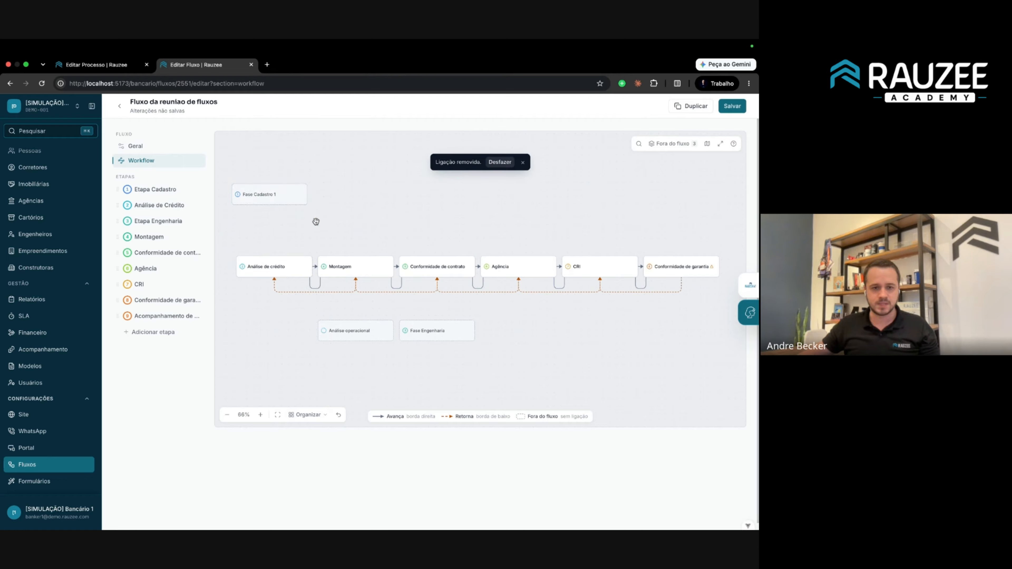
click(295, 415)
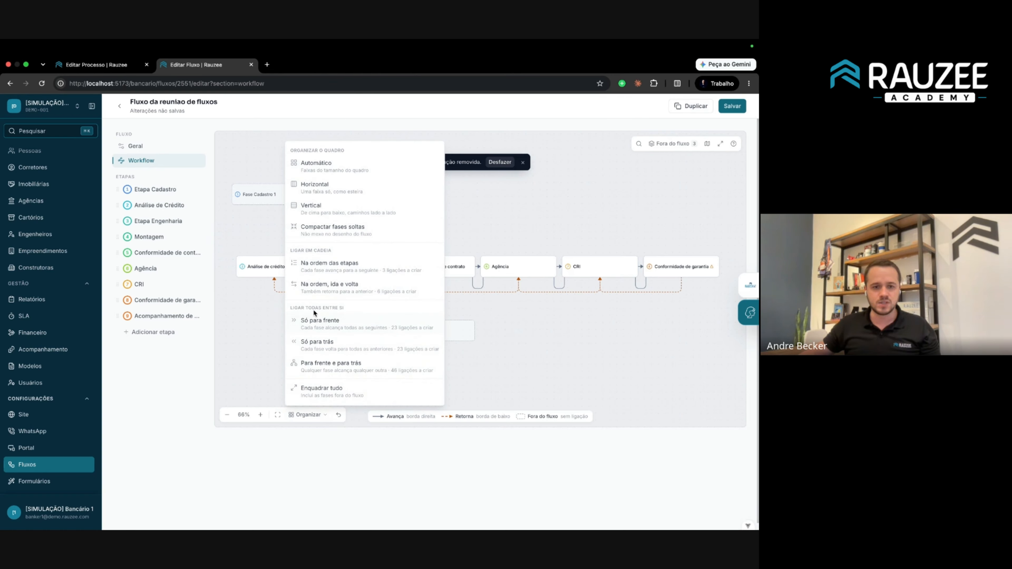
click(343, 270)
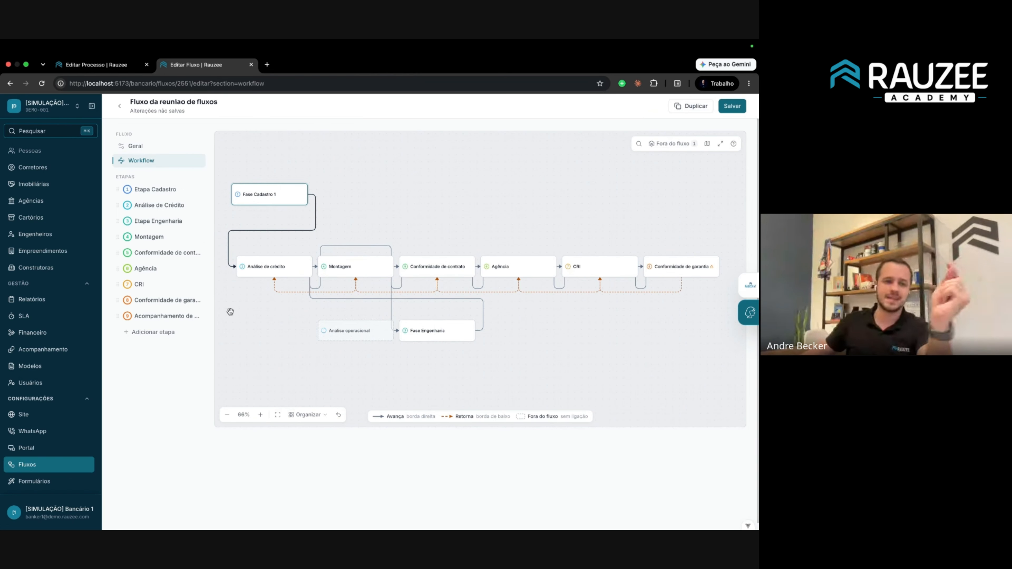
click(163, 184)
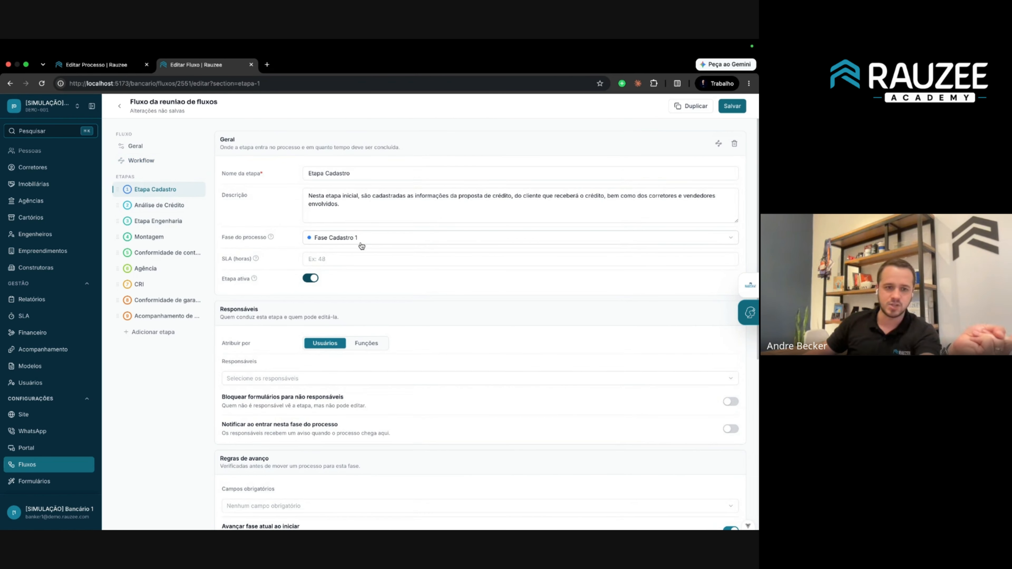
Back on the Workflow diagram, link stages with Organizar > Na ordem, ida e volta.
click(155, 163)
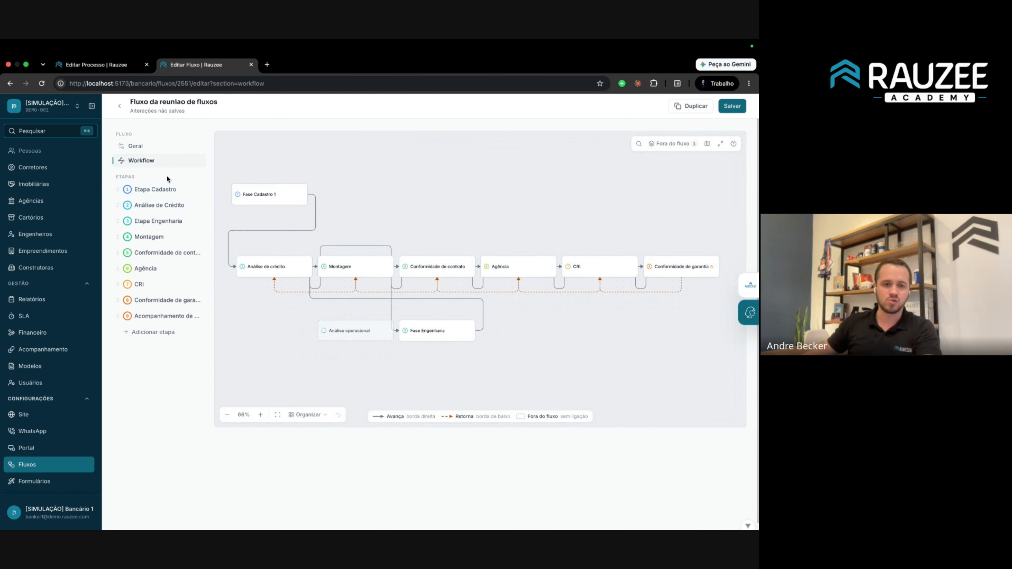
click(305, 414)
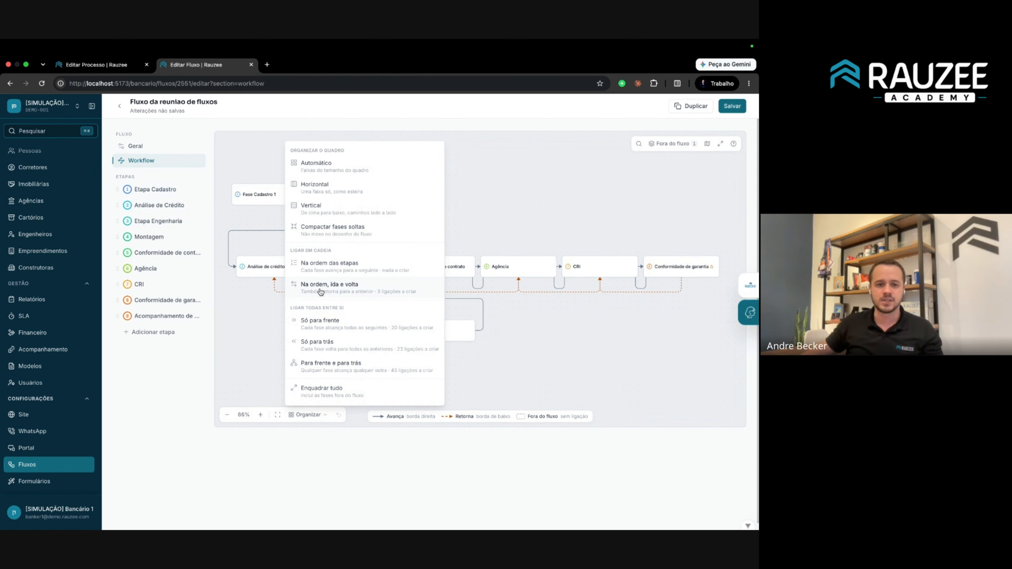
click(254, 293)
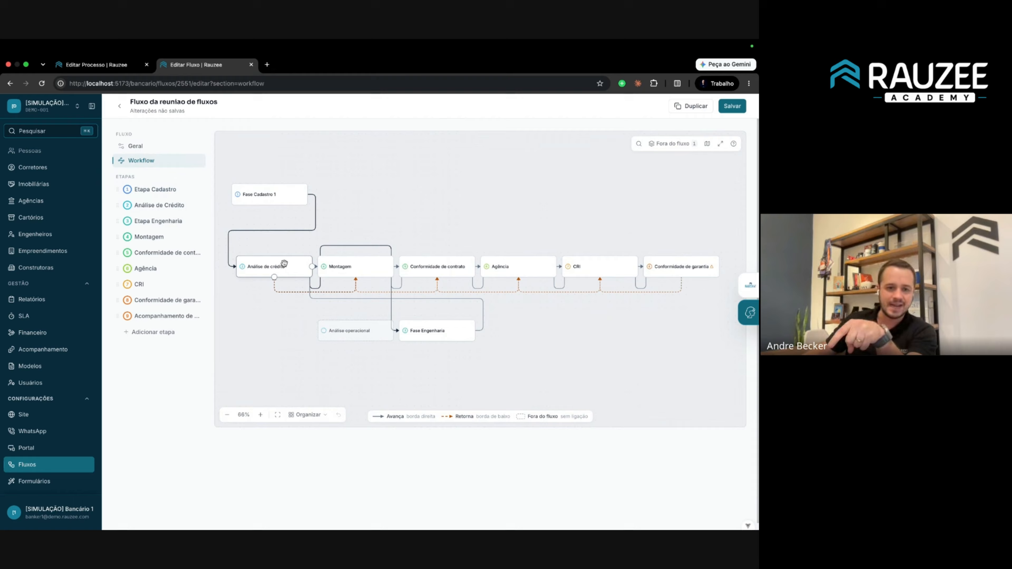
click(274, 277)
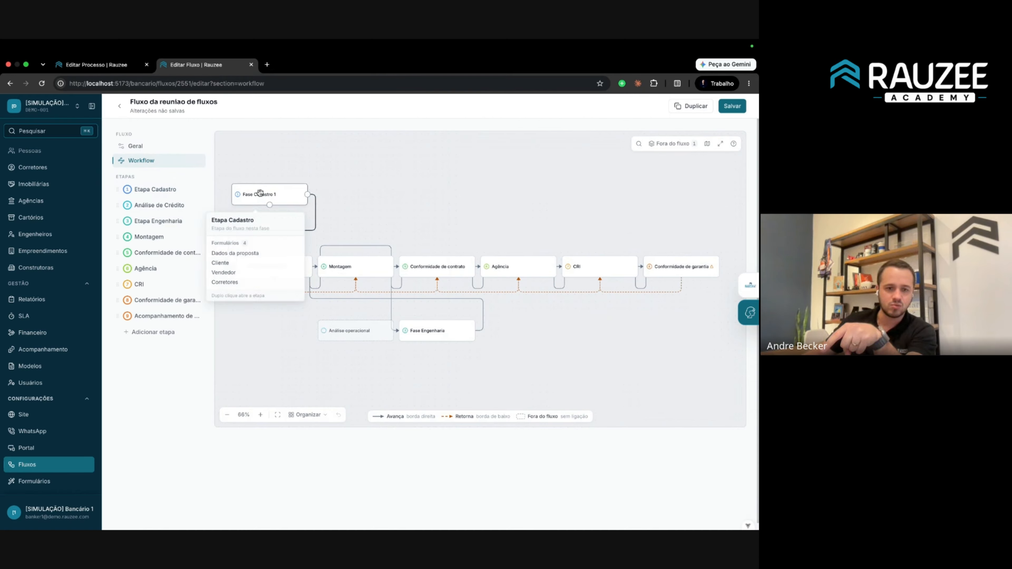
click(301, 416)
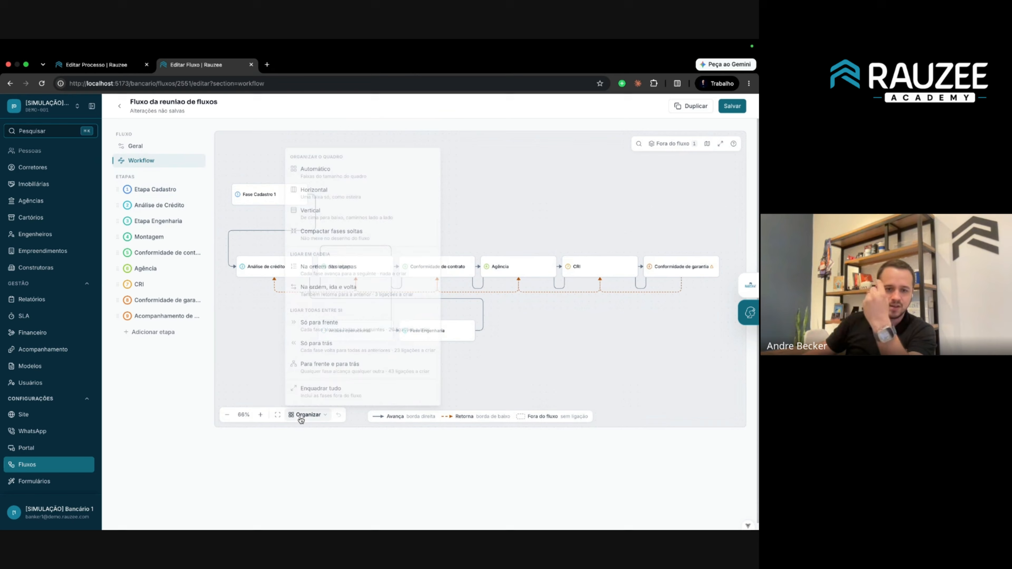
click(339, 293)
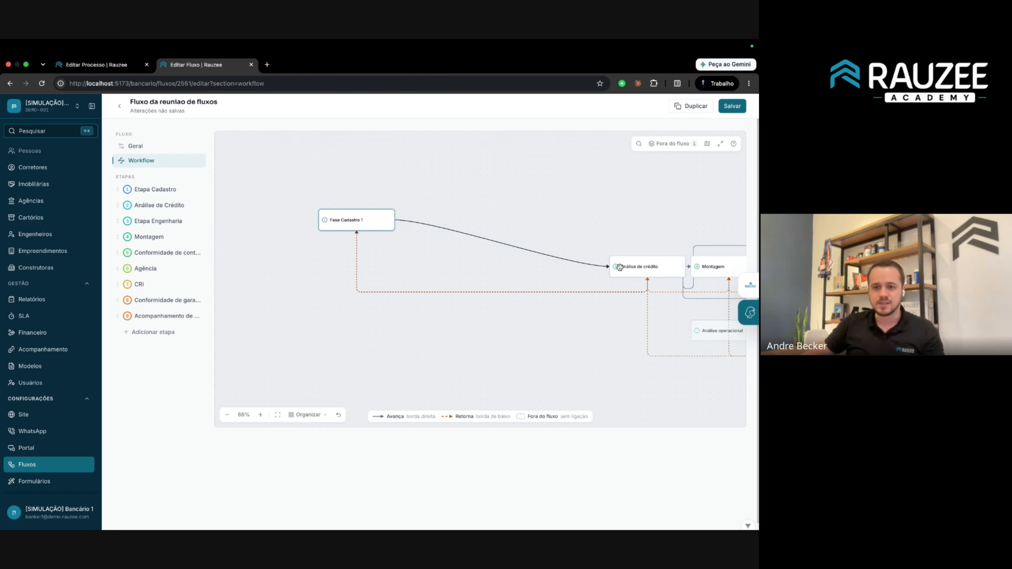
Reposition Análise de crédito, Montagem and Conformidade de contrato, set Análise operacional aside, save, and auto-arrange.
drag(634, 266, 558, 196)
drag(707, 267, 669, 211)
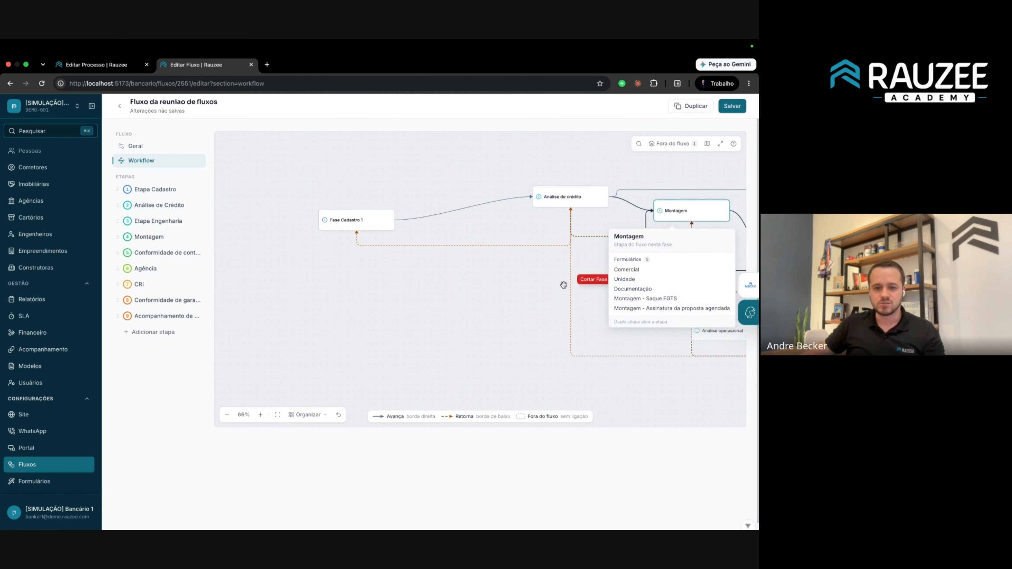
scroll(463, 335, down, 3)
scroll(643, 339, up, 3)
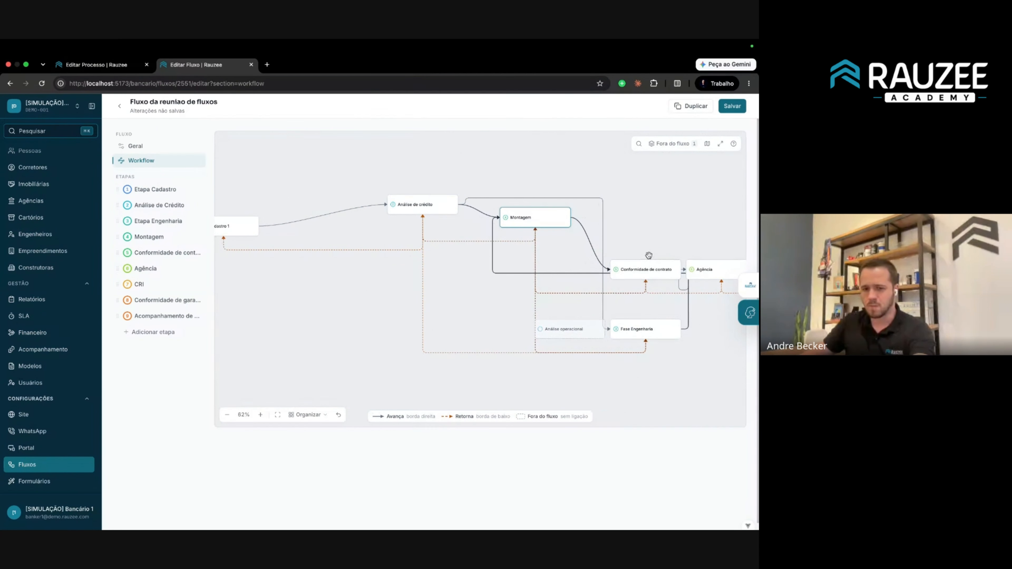
drag(653, 274, 666, 206)
scroll(583, 294, down, 3)
scroll(570, 315, up, 1)
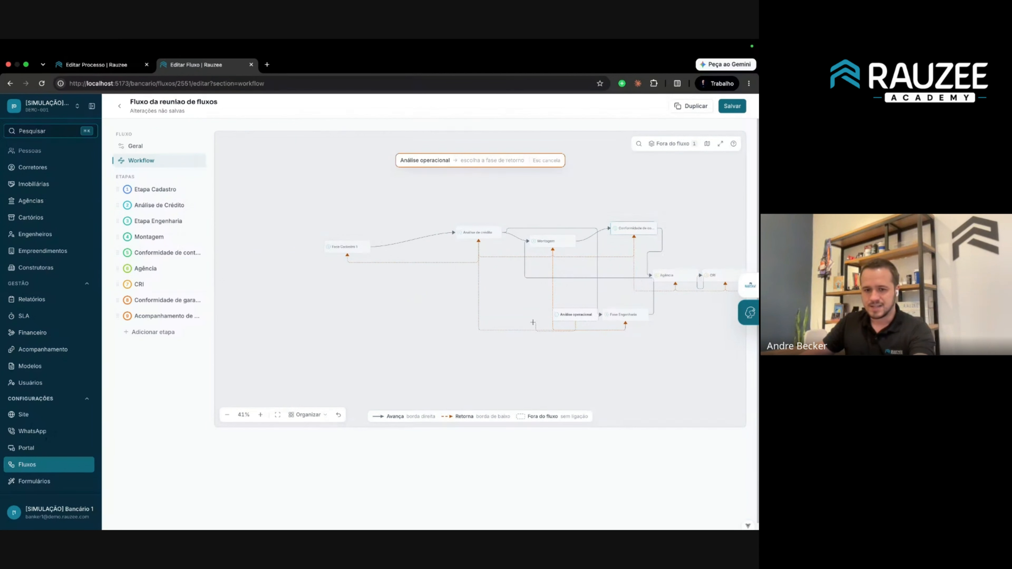
drag(571, 313, 359, 365)
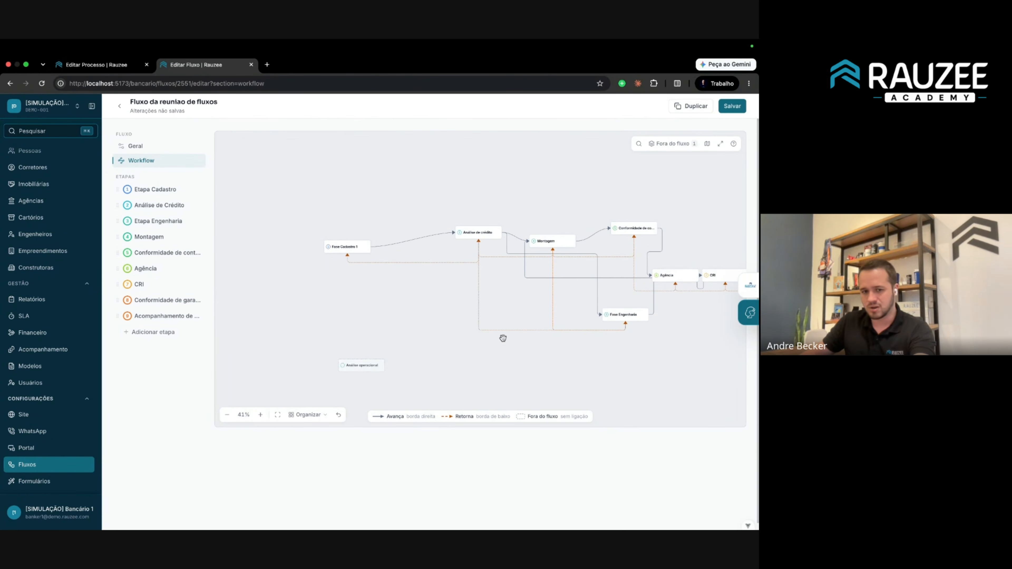
drag(649, 339, 531, 342)
drag(491, 277, 522, 276)
click(733, 106)
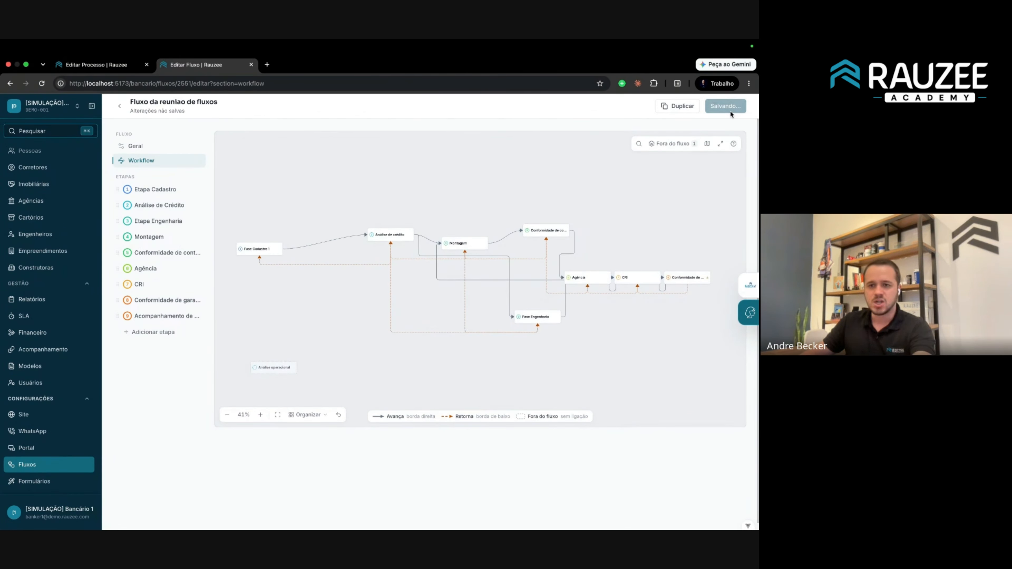
click(308, 414)
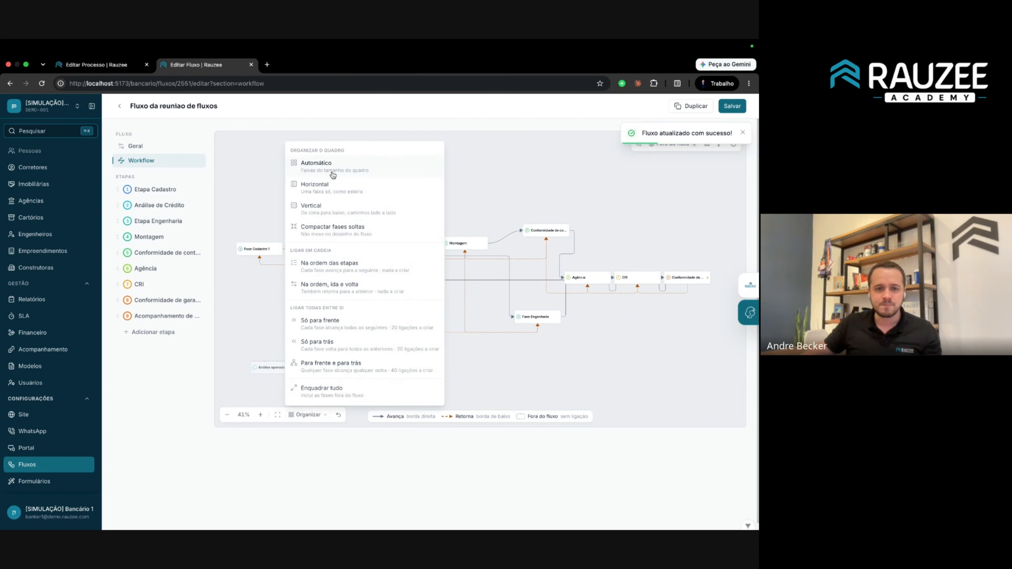
click(331, 168)
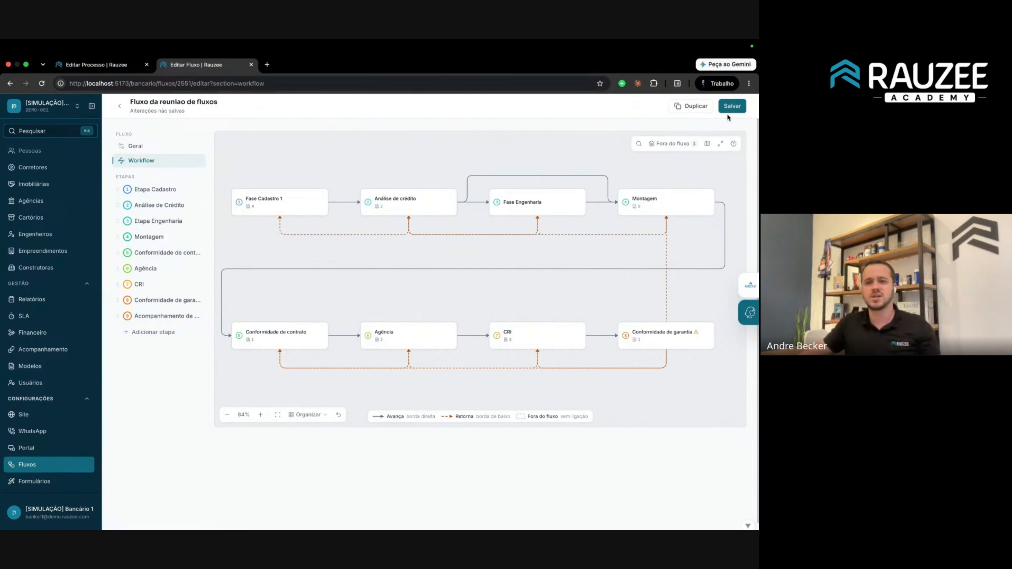
Save the auto-arranged workflow twice, then return to the Editar Processo page.
click(732, 107)
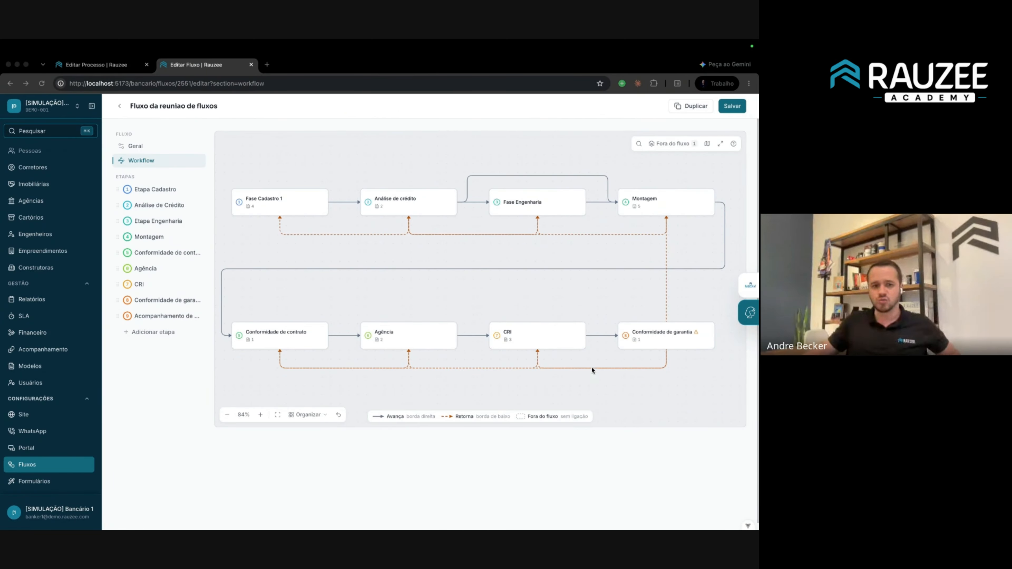
click(732, 105)
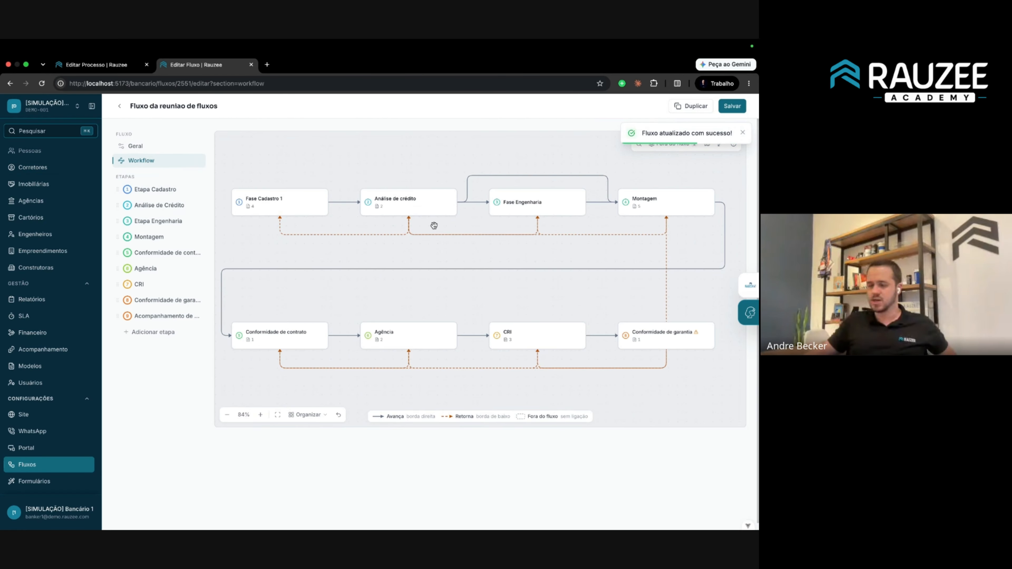
click(117, 67)
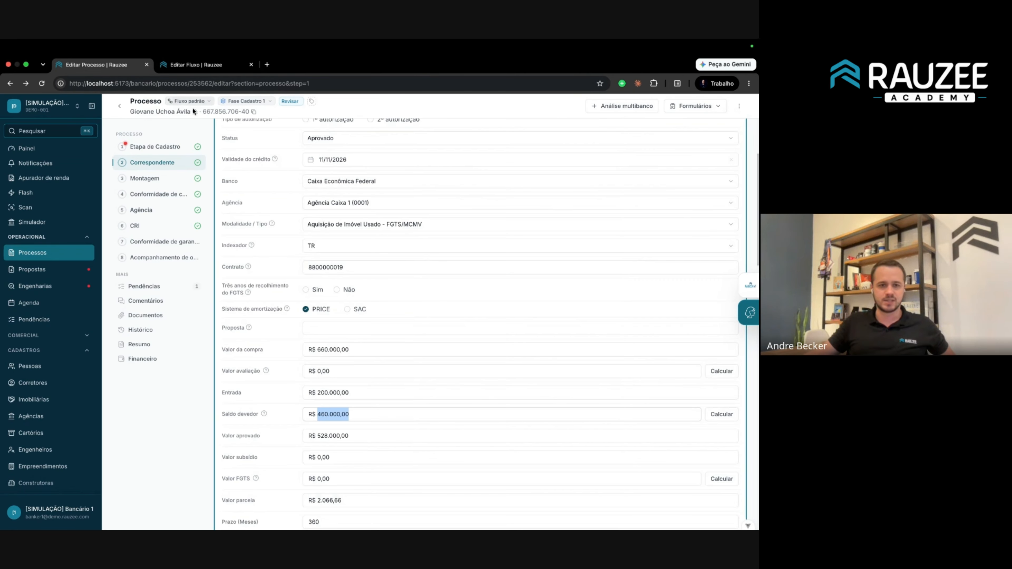
Reload, switch the process to Fluxo da reuniao de fluxos at phase Análise de crédito, and open Etapa Engenharia.
key(super+r)
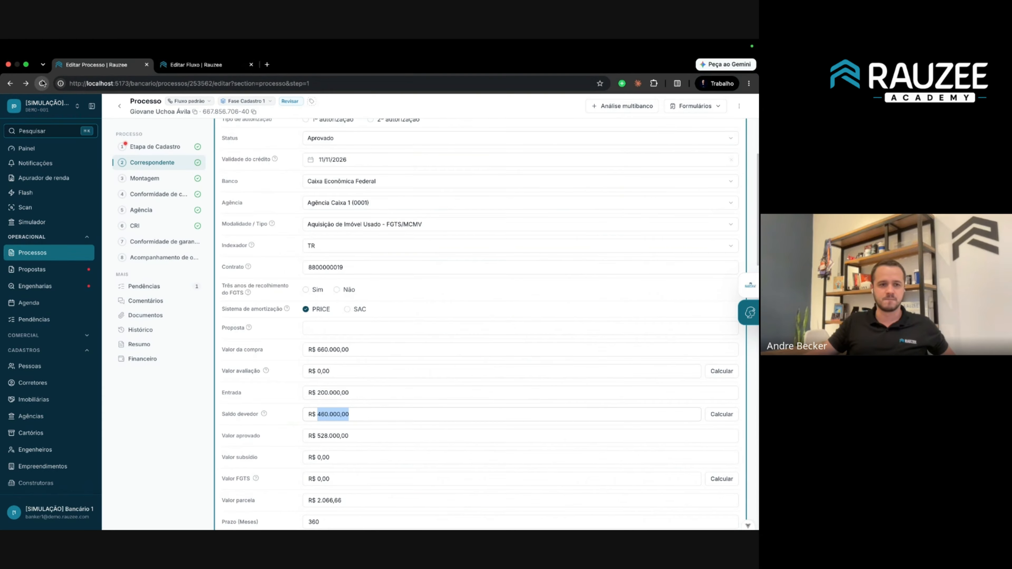
click(192, 103)
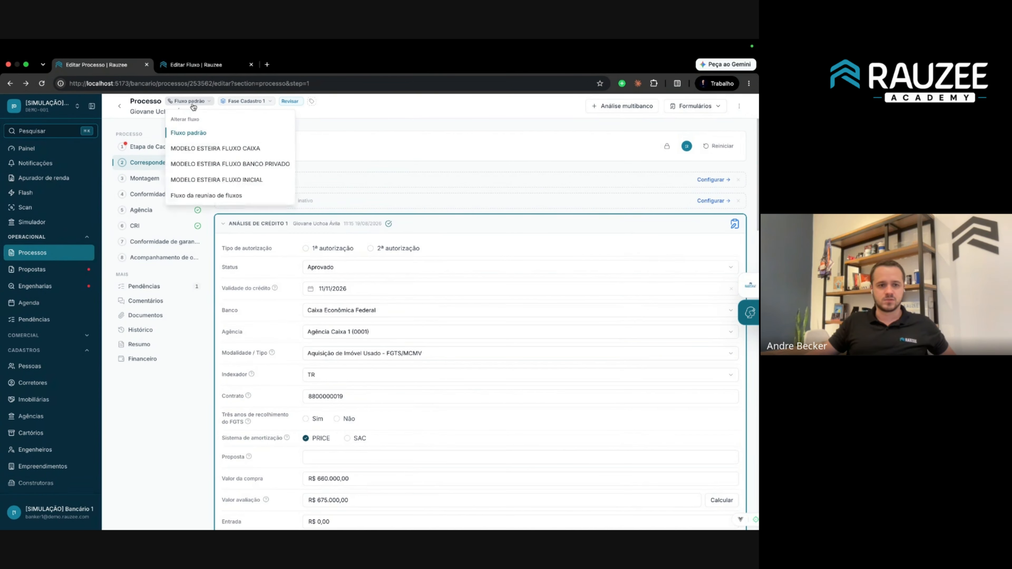
click(206, 195)
click(419, 381)
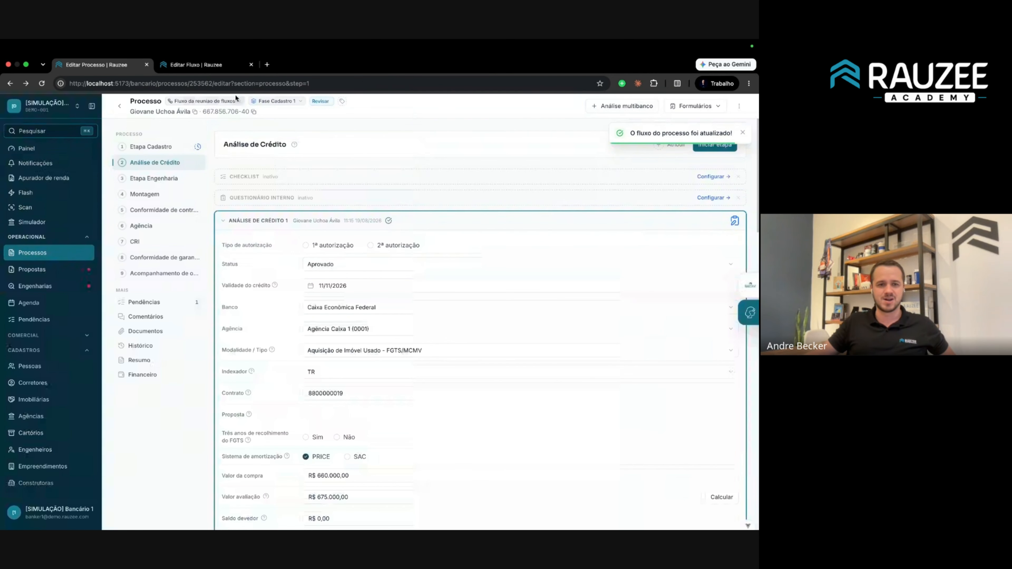
click(277, 101)
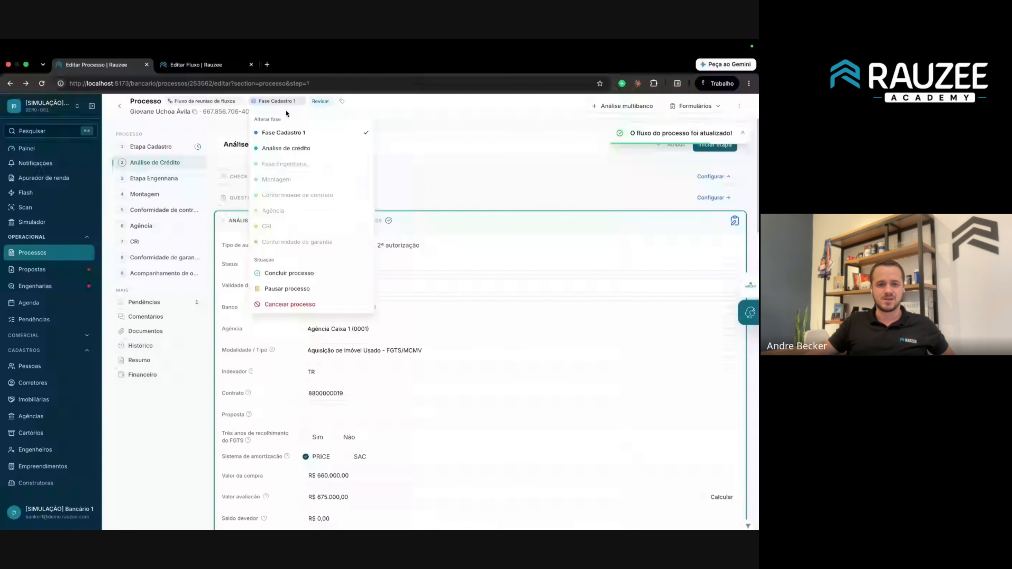
click(297, 150)
click(154, 178)
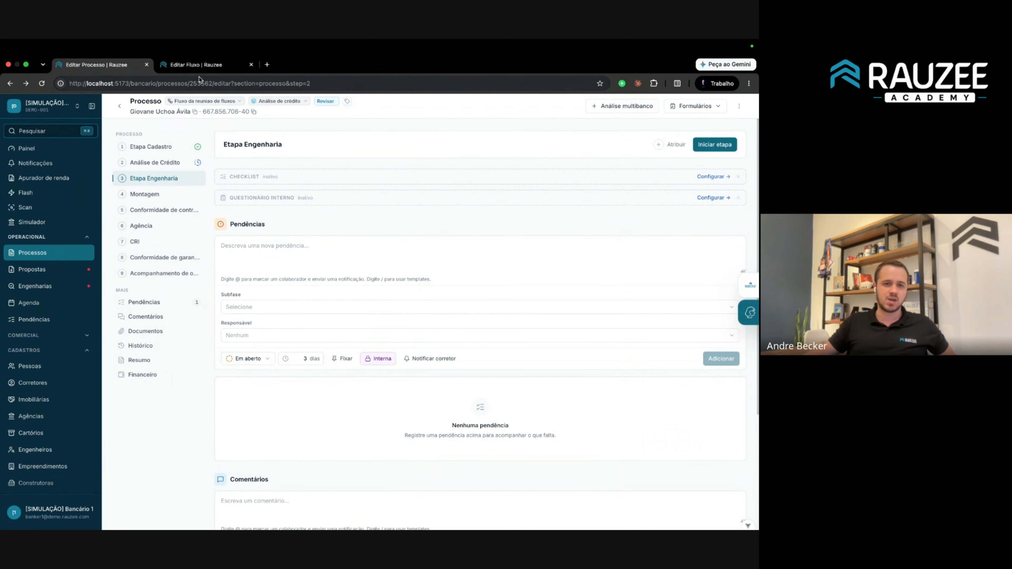
click(195, 65)
Review the Etapa Engenharia and Análise de Crédito stage settings, returning to Etapa Engenharia.
click(158, 222)
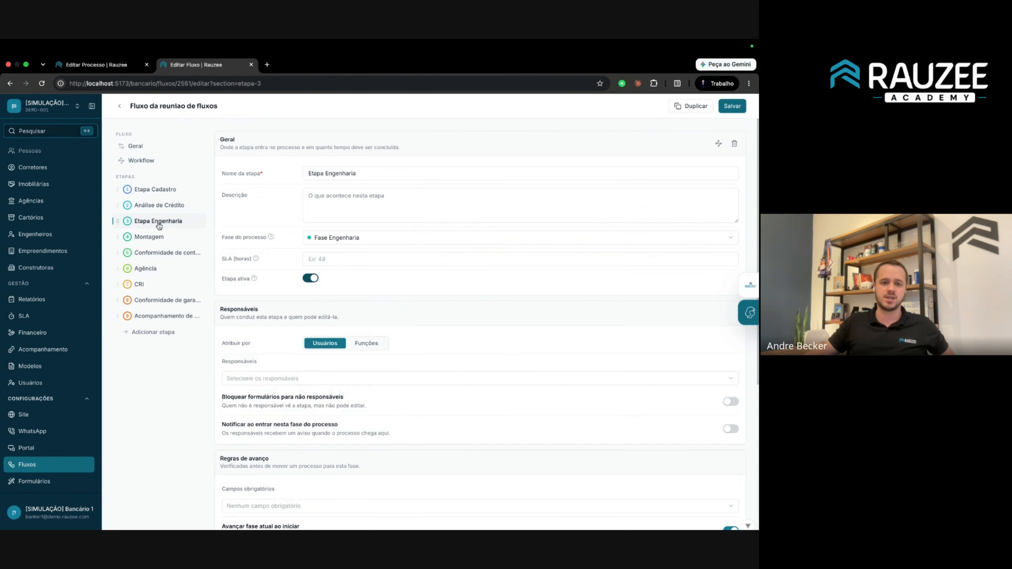
scroll(373, 273, down, 6)
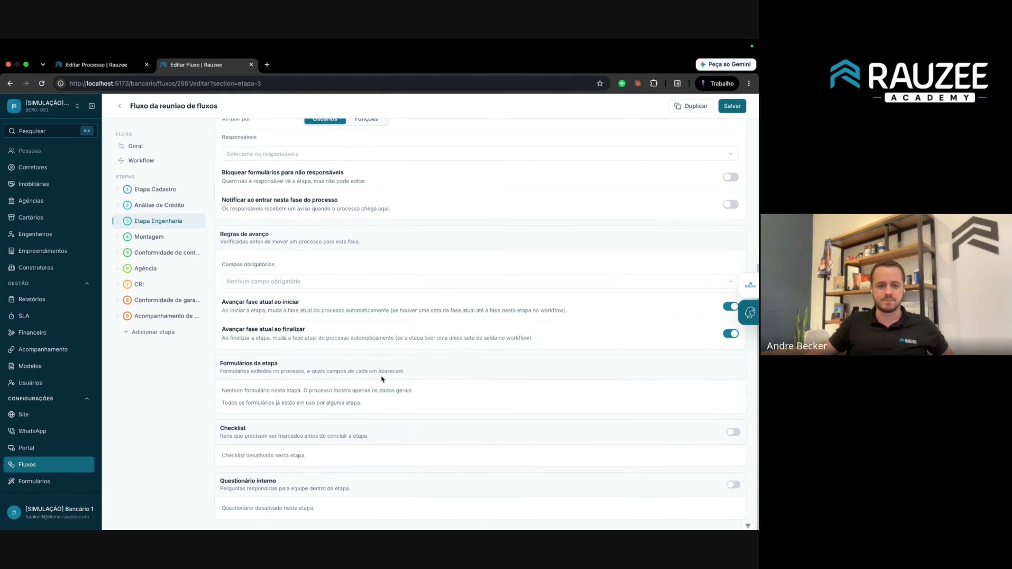
click(176, 206)
scroll(331, 367, down, 5)
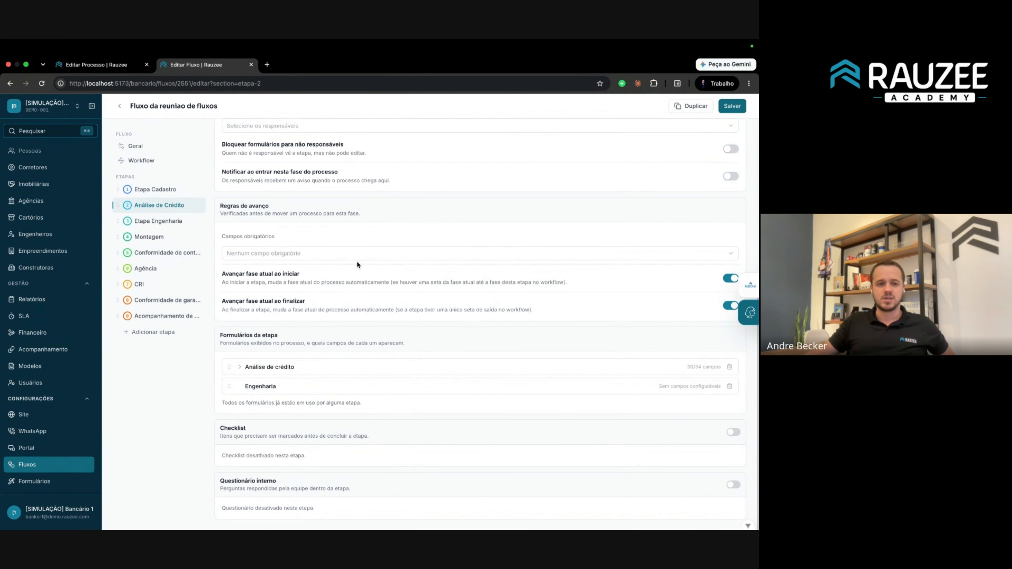
click(161, 221)
scroll(362, 358, down, 5)
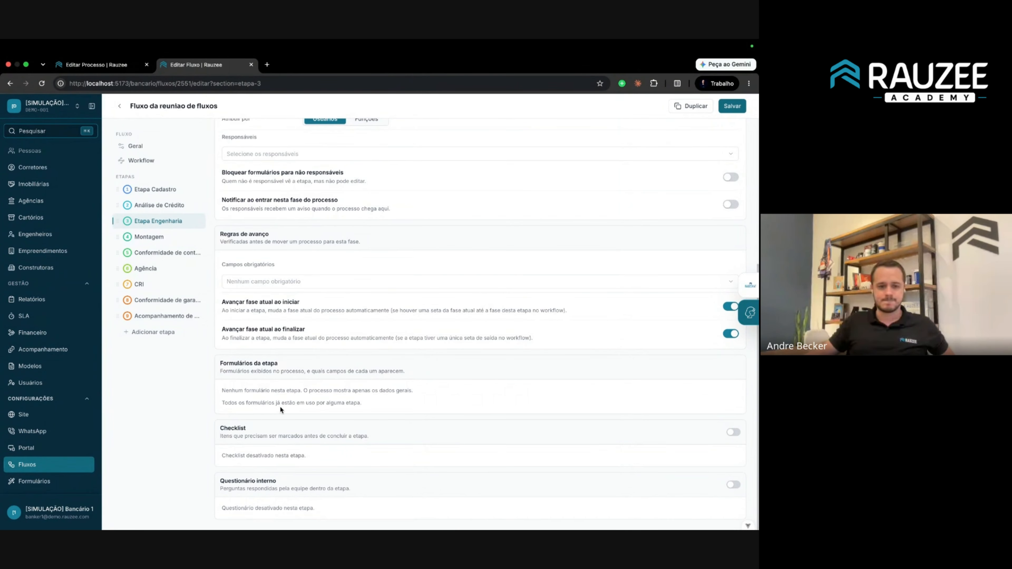
Enable the checklist with item 'Feito avaliacao', save the workflow, and reload the process page.
click(733, 433)
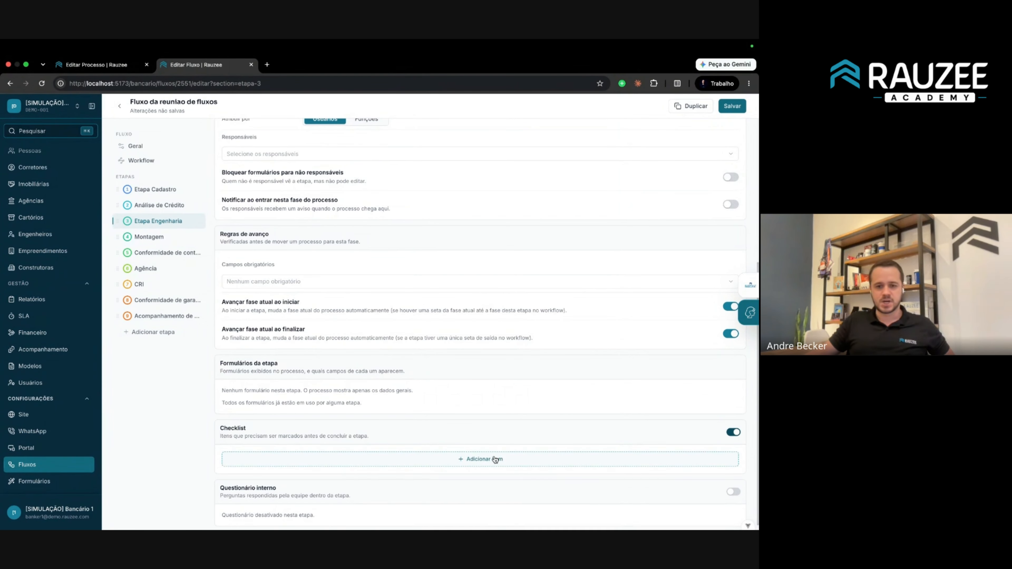
click(492, 458)
click(384, 461)
text(Fe)
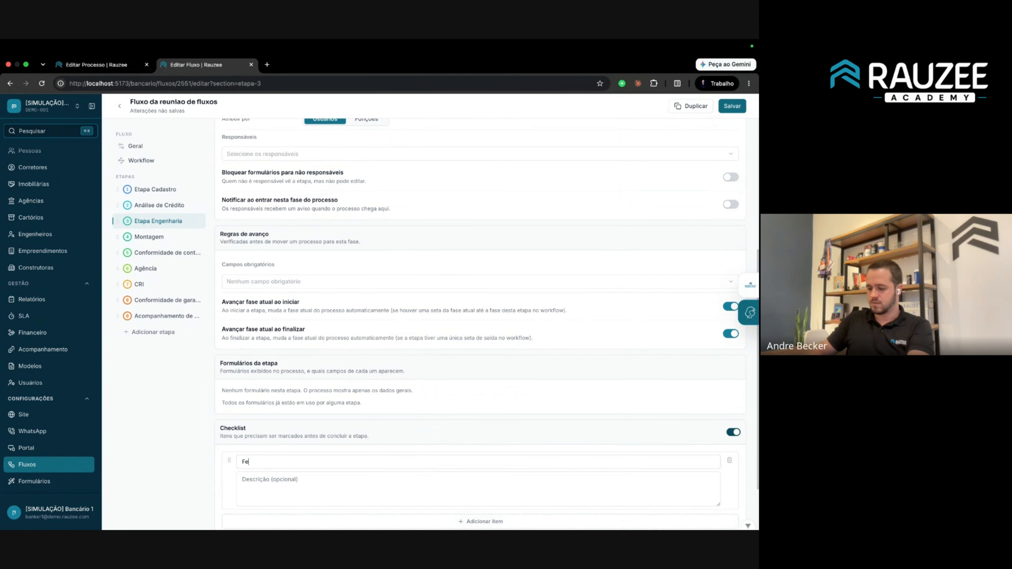
text(ito avaliacao)
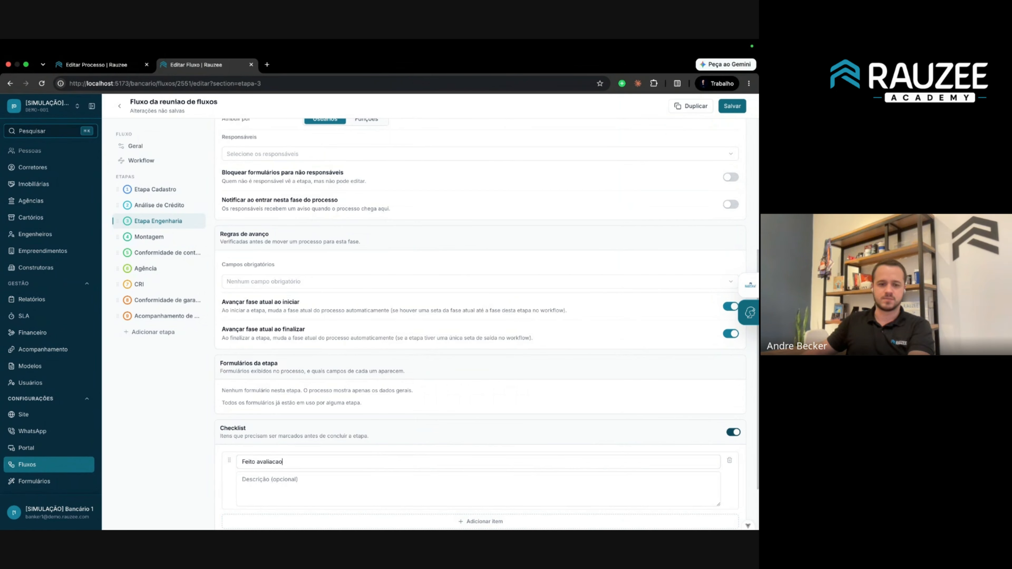
scroll(443, 501, down, 2)
click(733, 105)
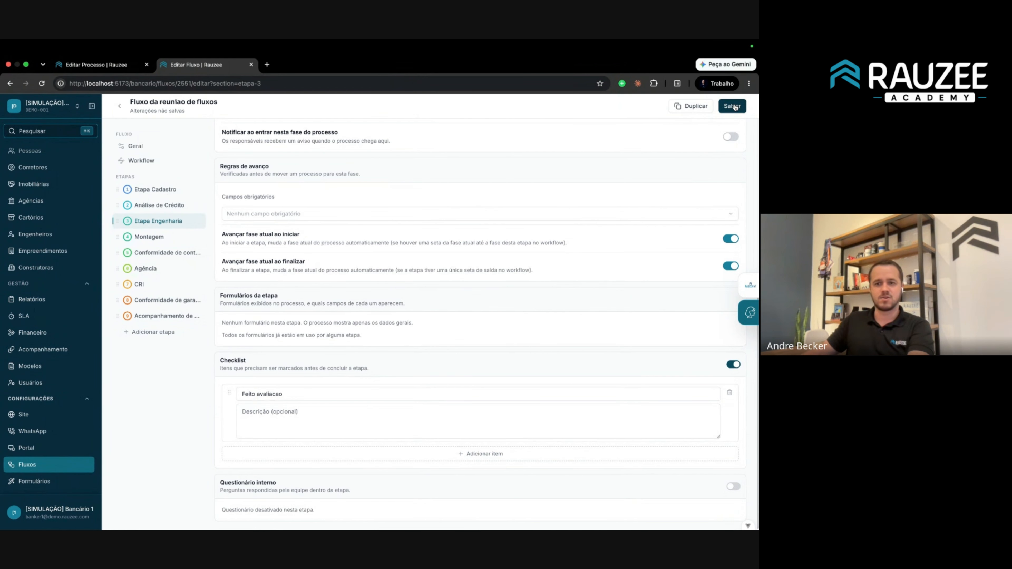
click(100, 65)
click(122, 84)
key(Return)
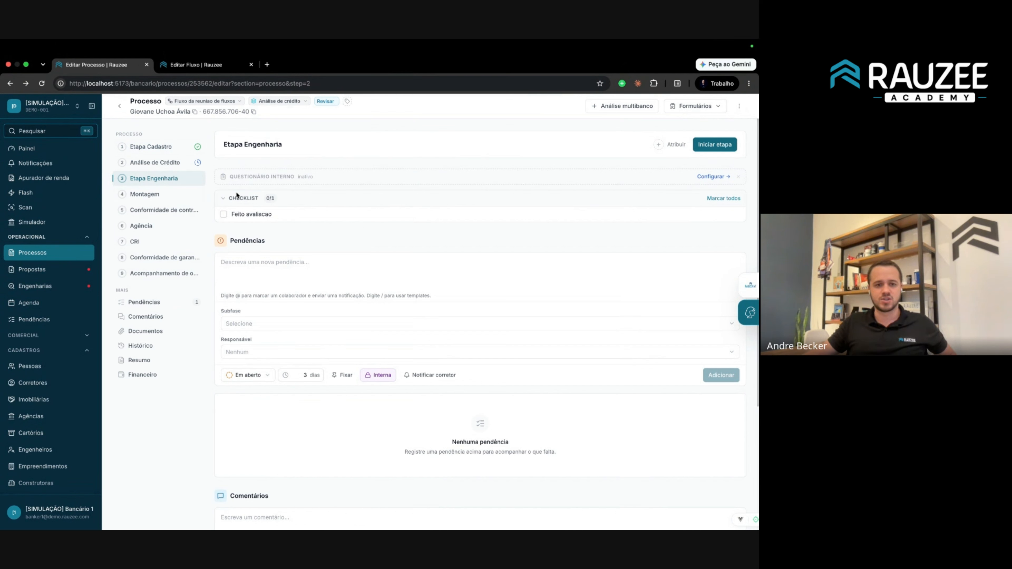
drag(236, 194, 290, 218)
click(237, 215)
click(240, 218)
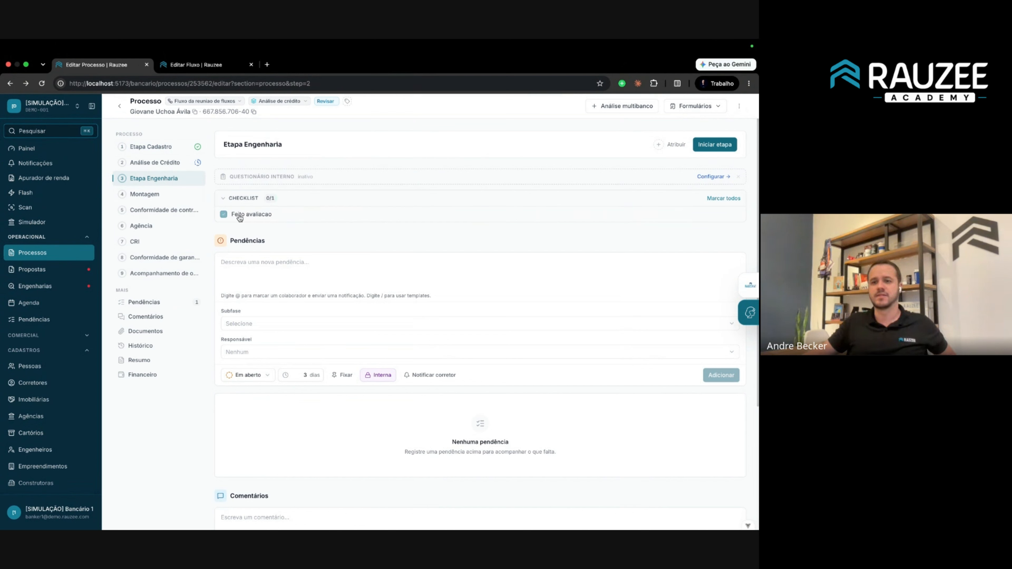
click(240, 218)
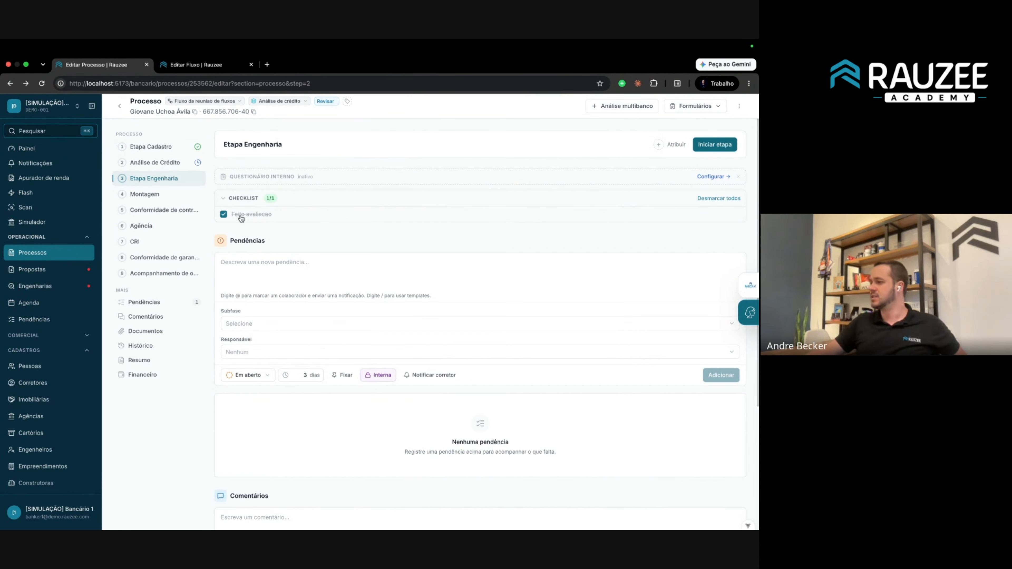
click(257, 220)
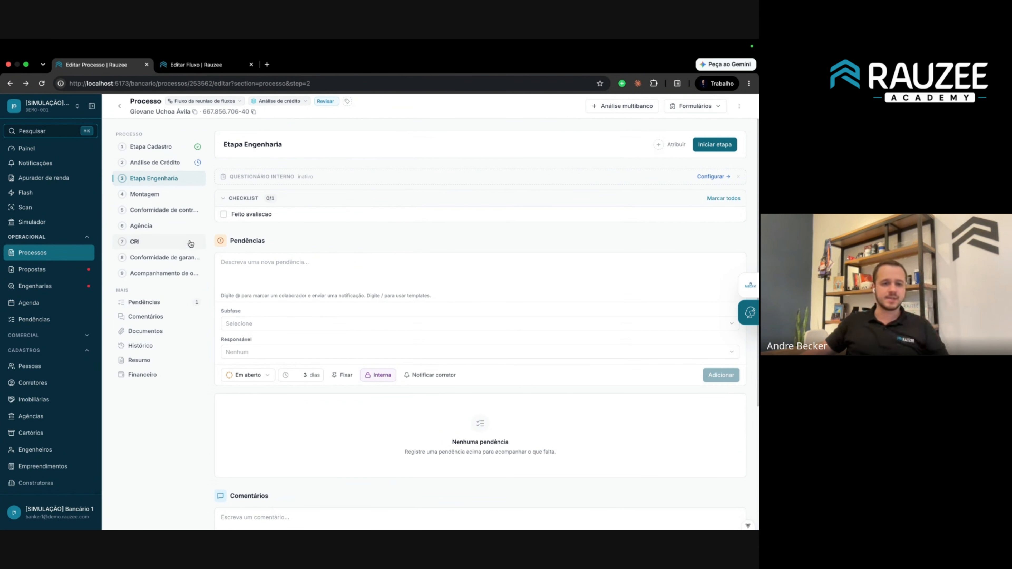
Switch the process from CRI to the Conformidade de contrato step, leaving its phase unchanged.
click(169, 244)
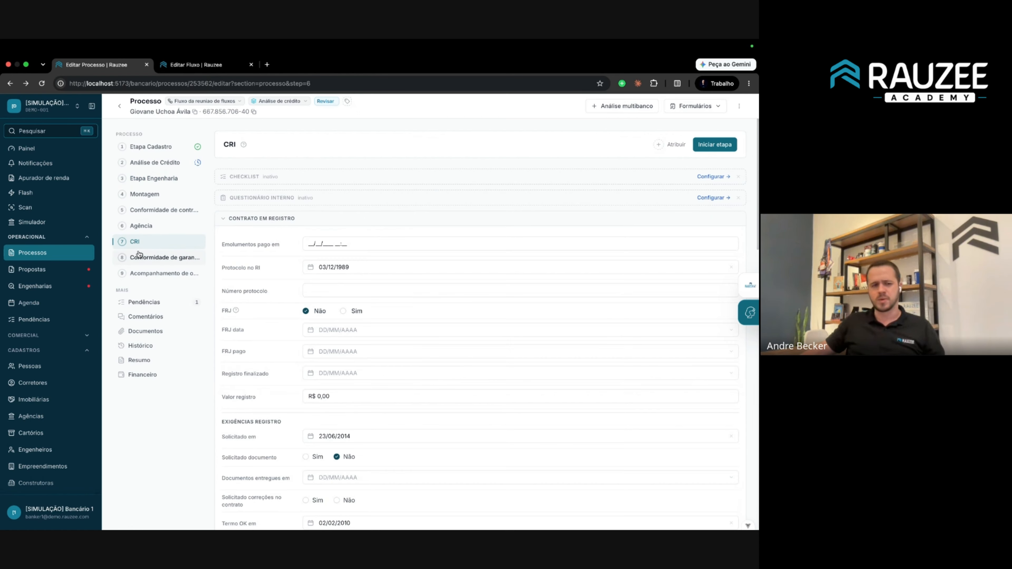
click(153, 210)
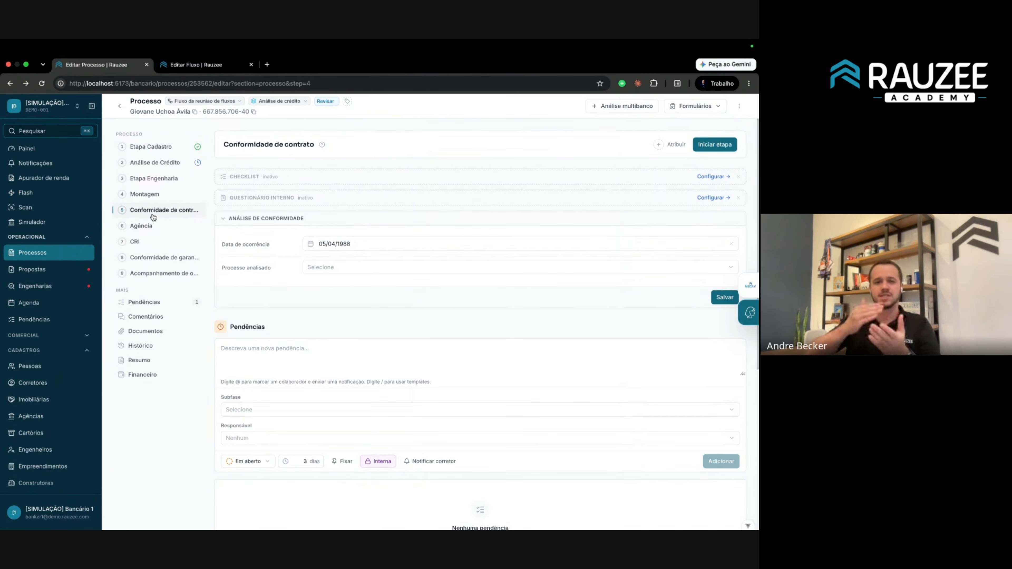
click(279, 101)
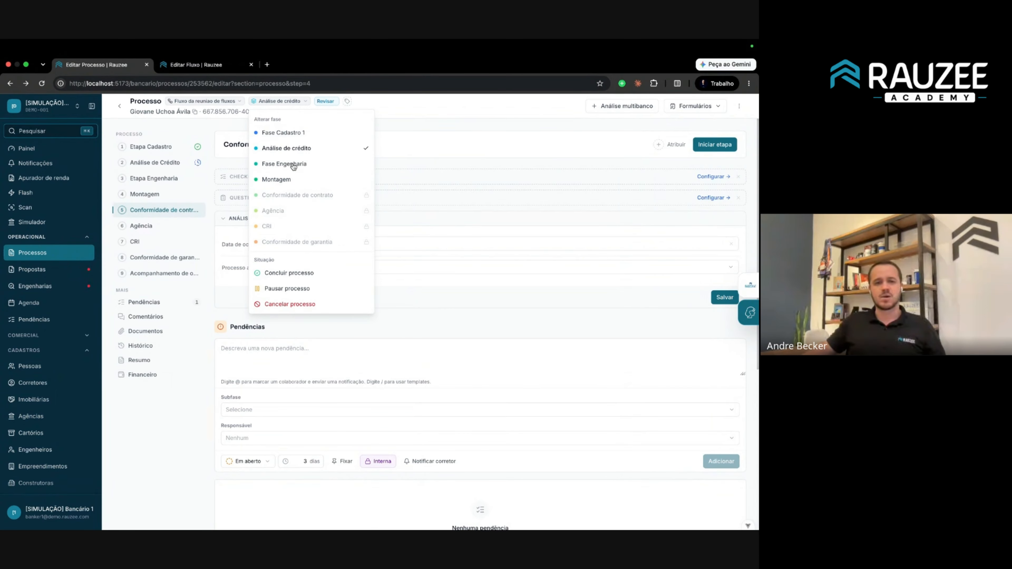
click(521, 163)
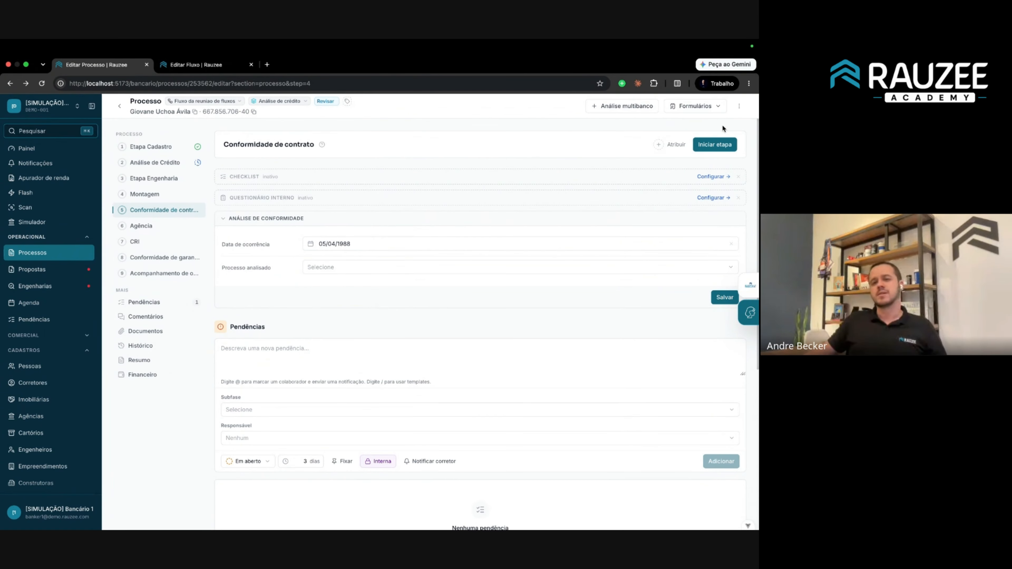
Check all-offices data, return to the demo office, then go to the Fluxos list.
click(24, 111)
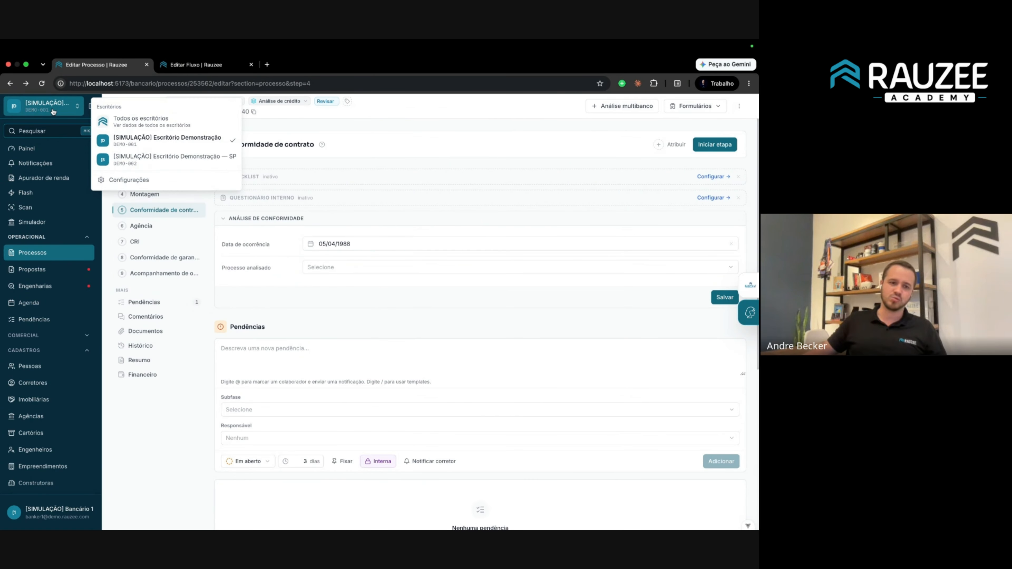
click(153, 127)
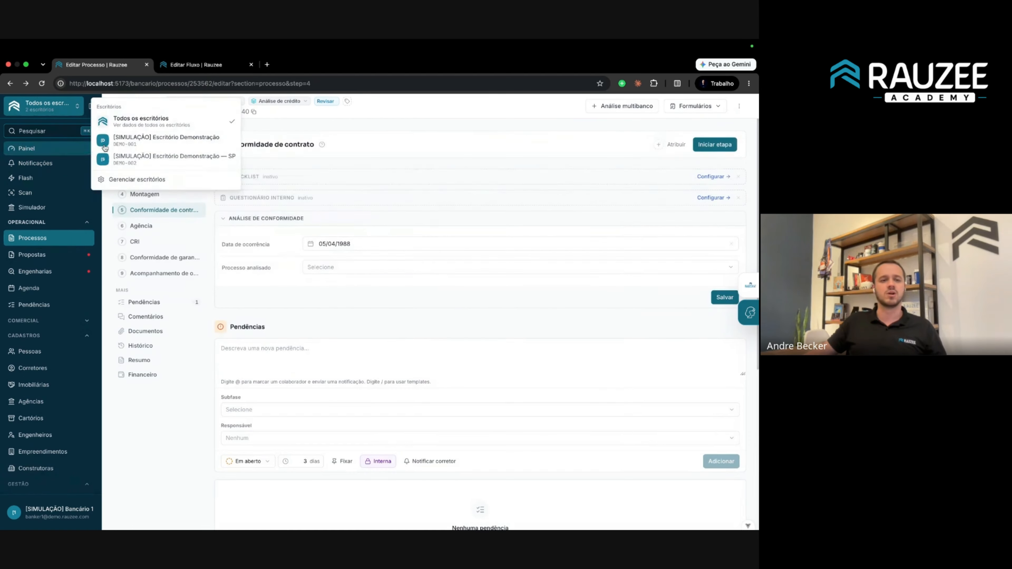
click(153, 127)
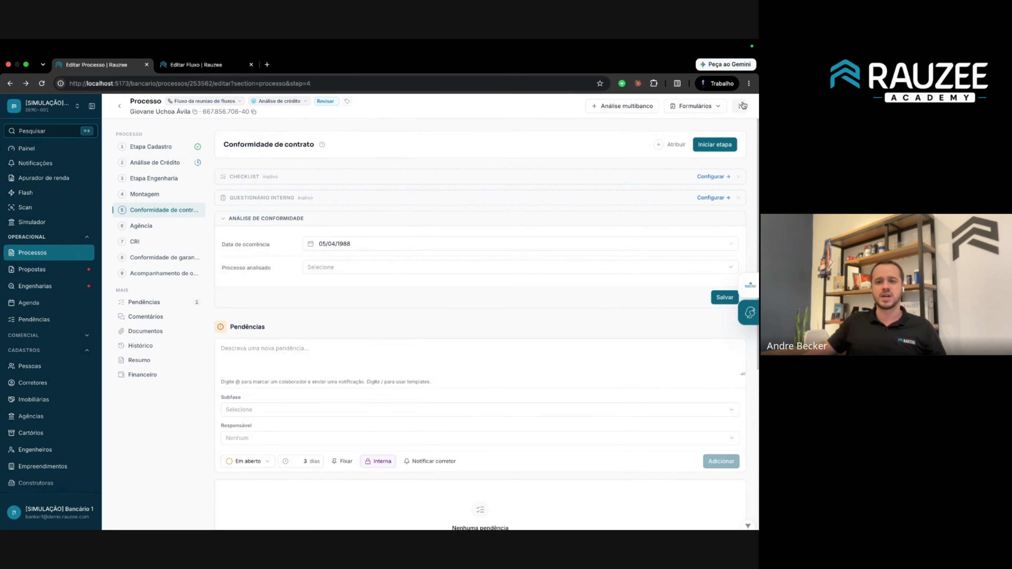
click(739, 106)
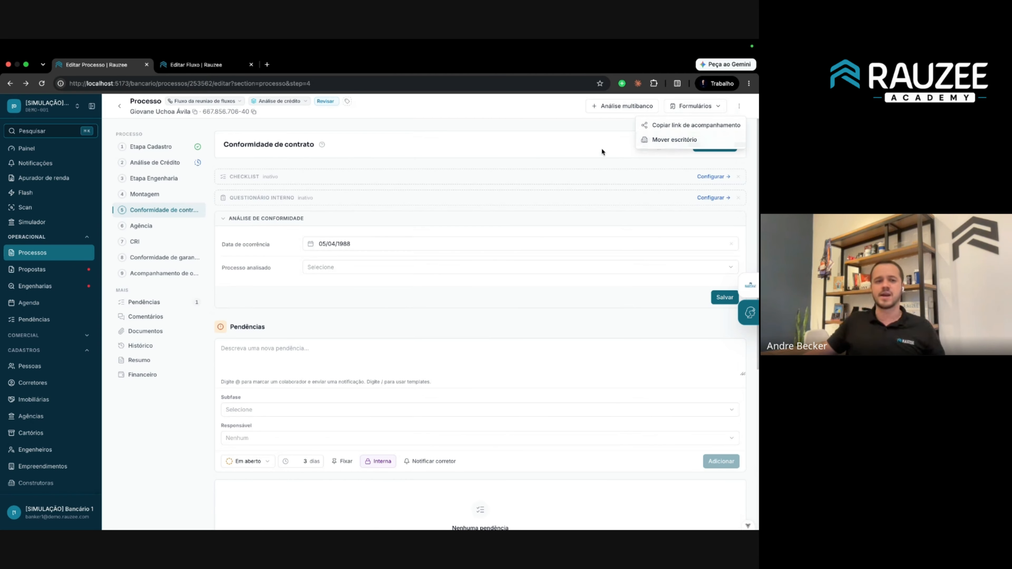
click(312, 122)
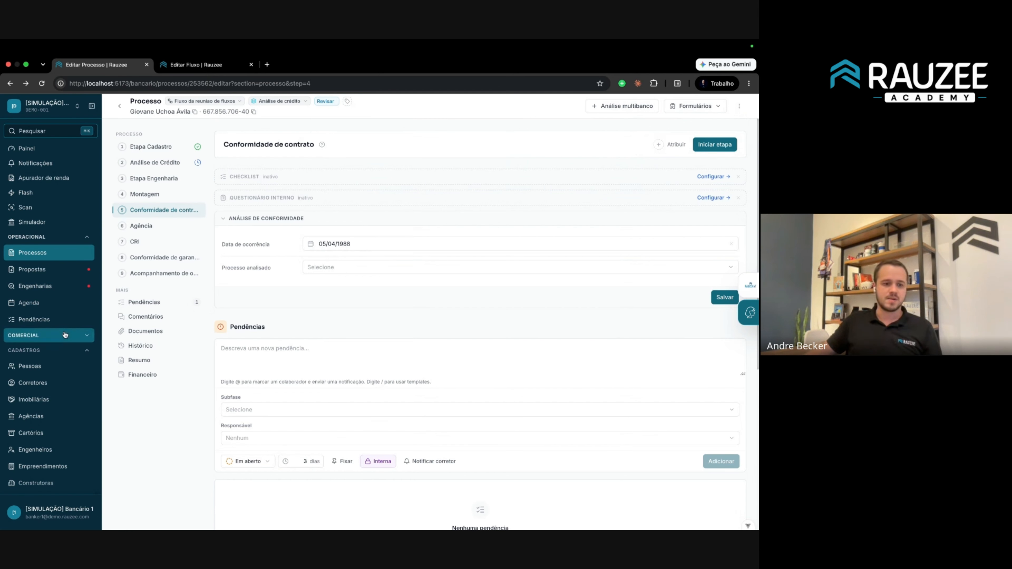
scroll(65, 333, down, 5)
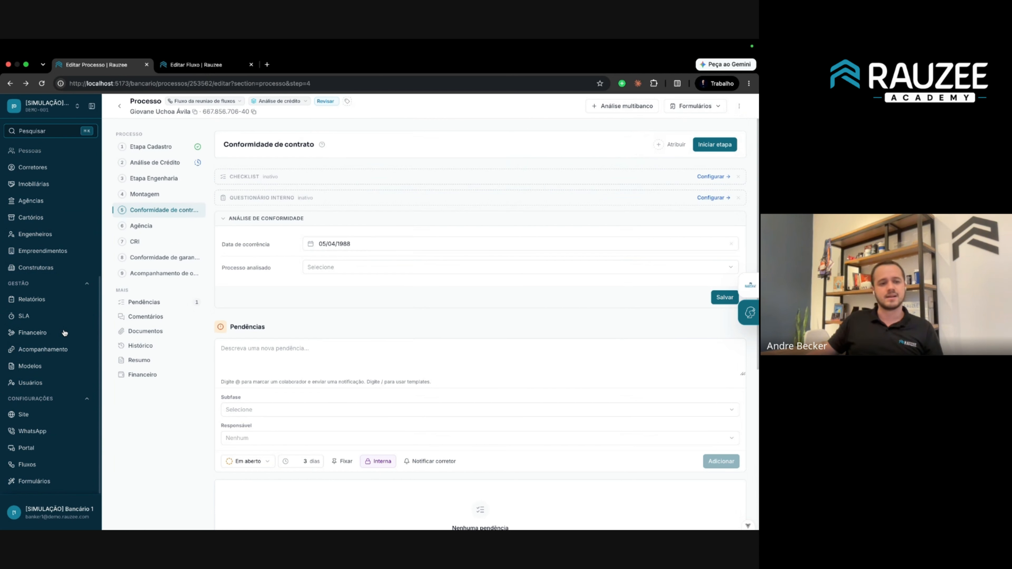
click(28, 464)
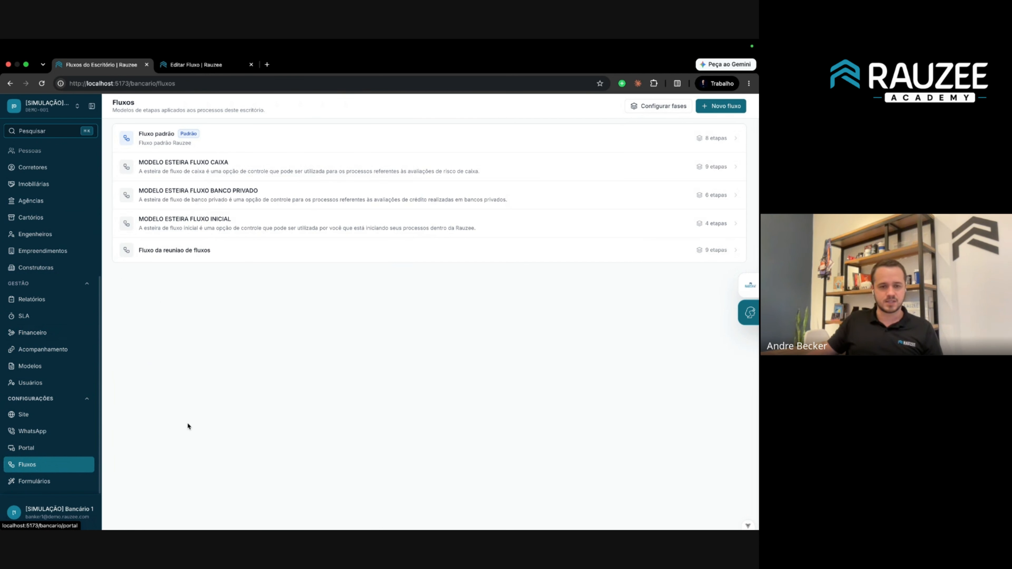
Open the 'Fluxo da reuniao de fluxos' editor showing its nine etapas.
click(250, 244)
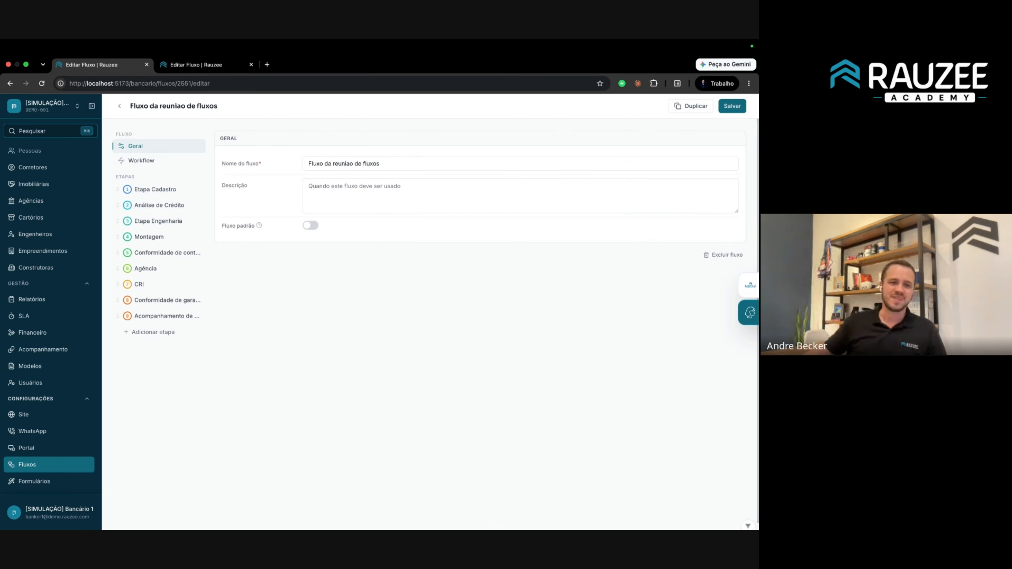
scroll(37, 206, up, 5)
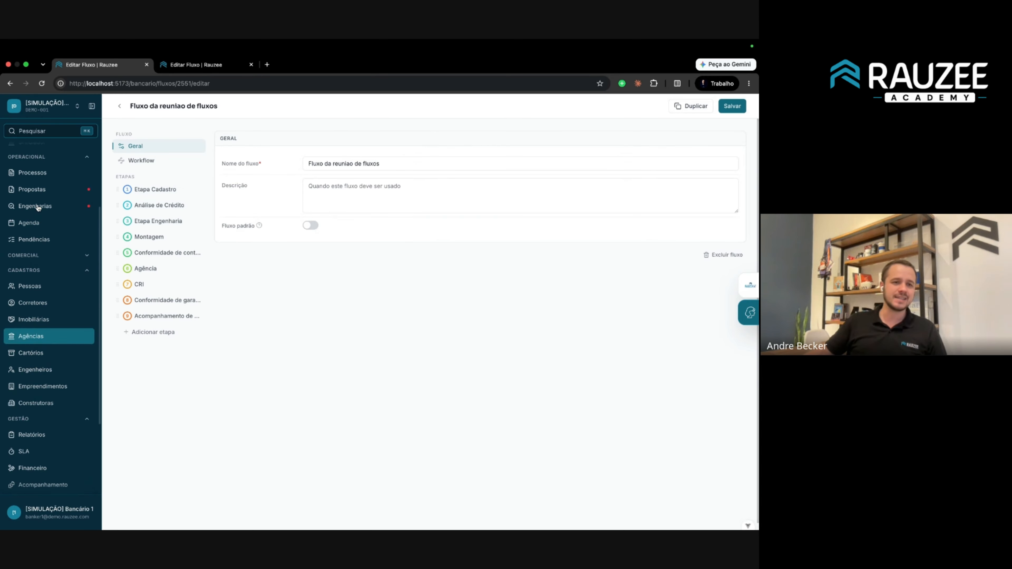
Add Documentação OK and Prioritário tags to the first Correspondente process and return to Processos.
click(41, 259)
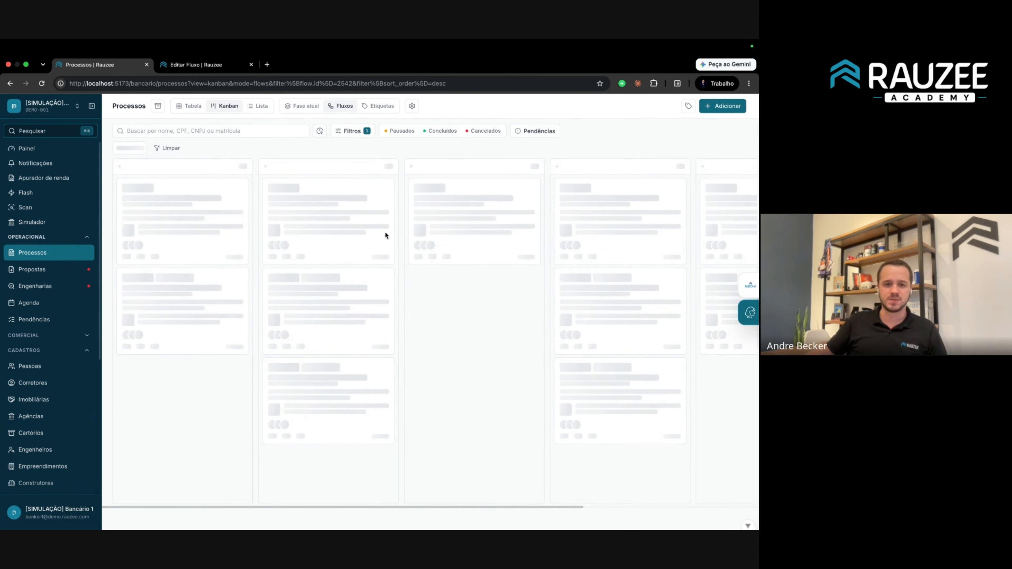
click(404, 209)
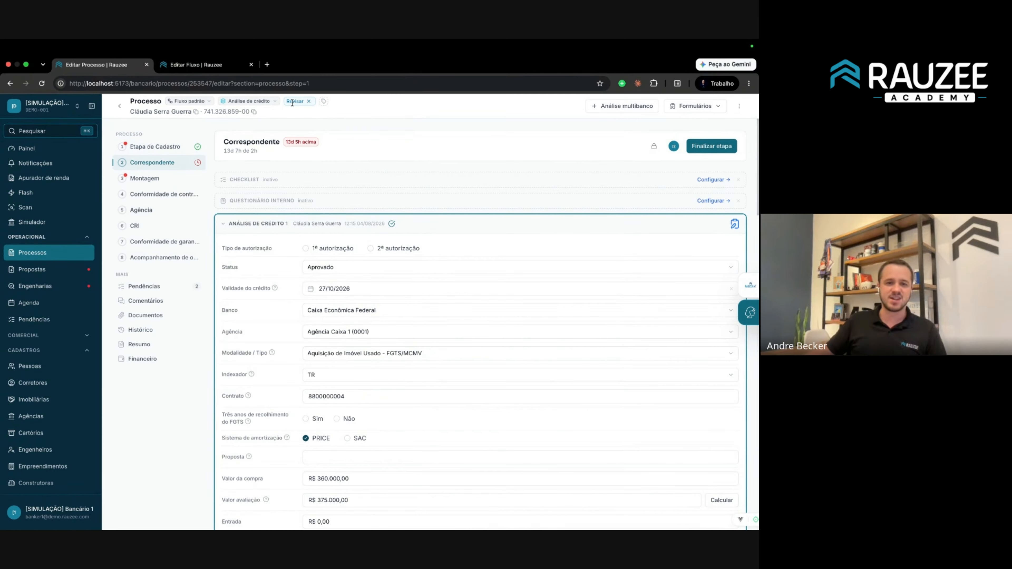
click(317, 102)
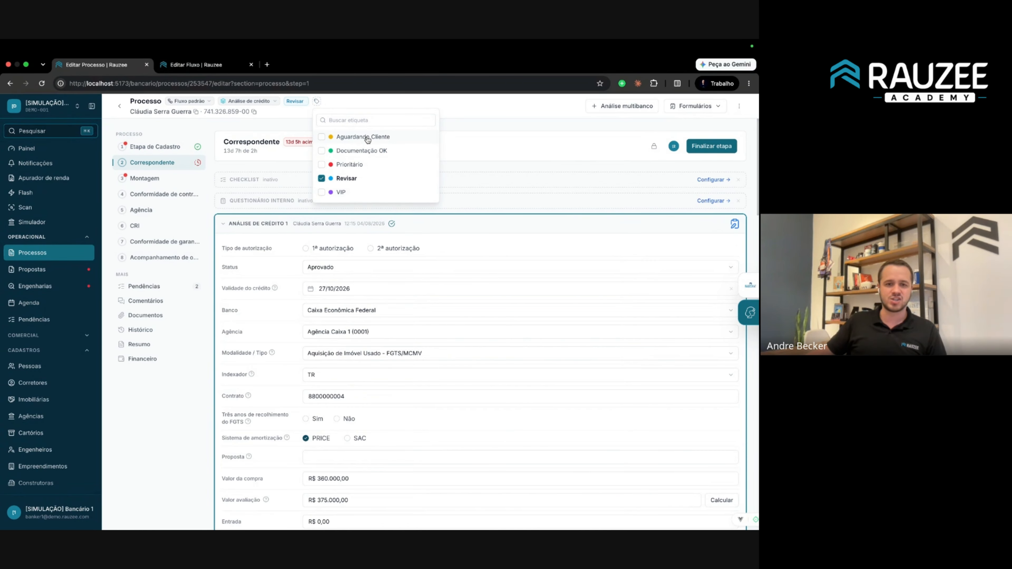
click(373, 153)
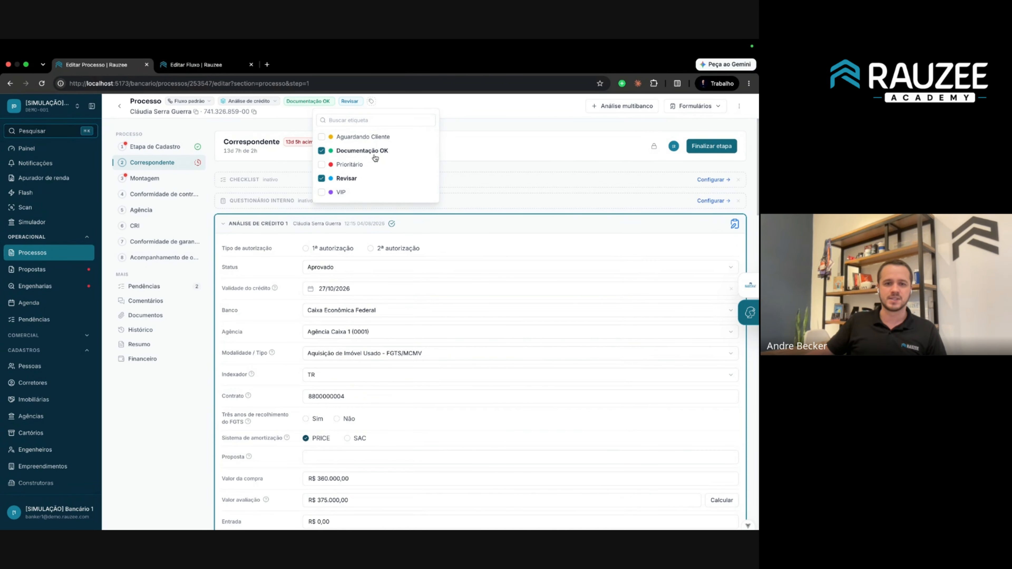
click(352, 166)
click(456, 117)
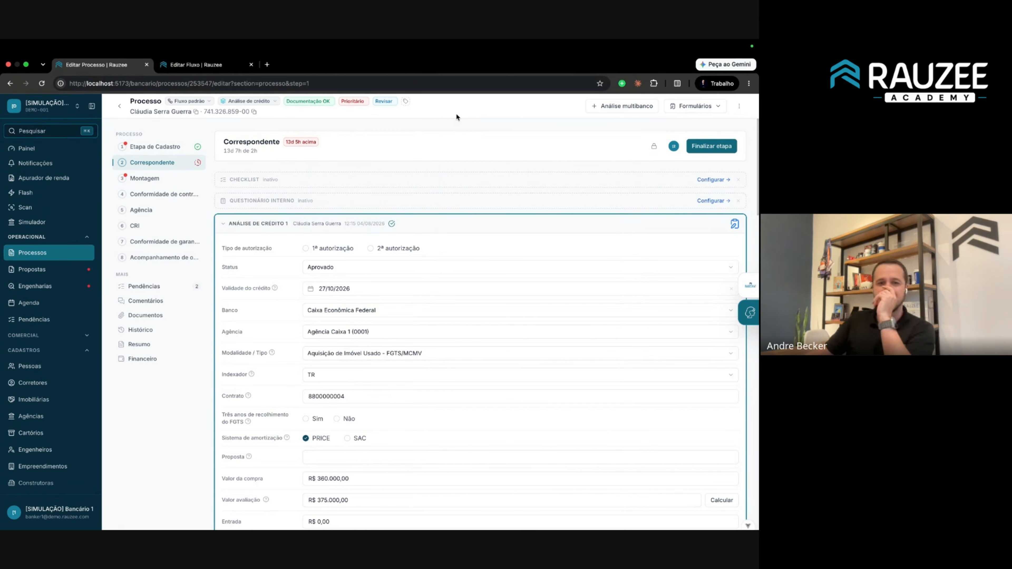
click(119, 105)
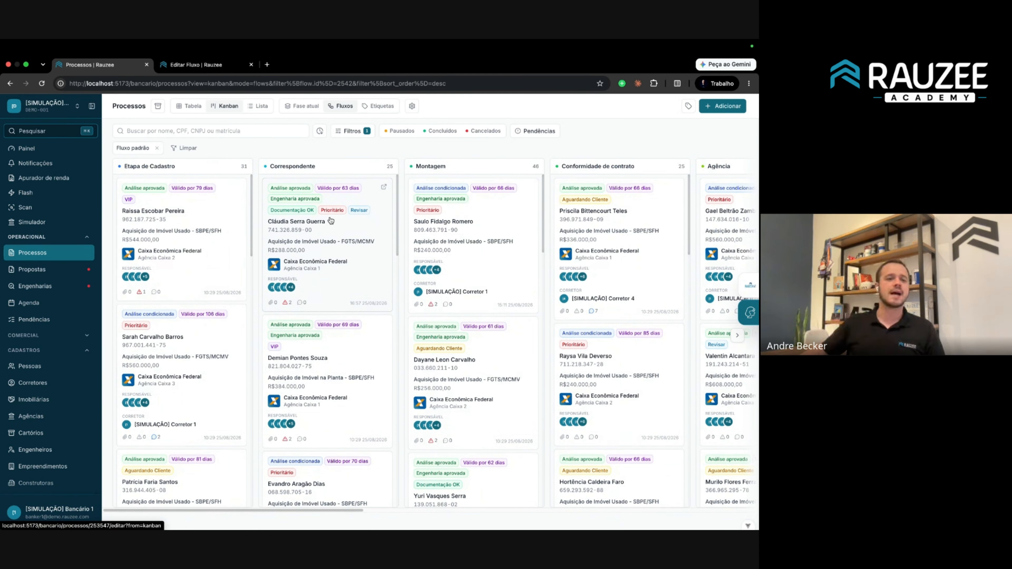
click(49, 338)
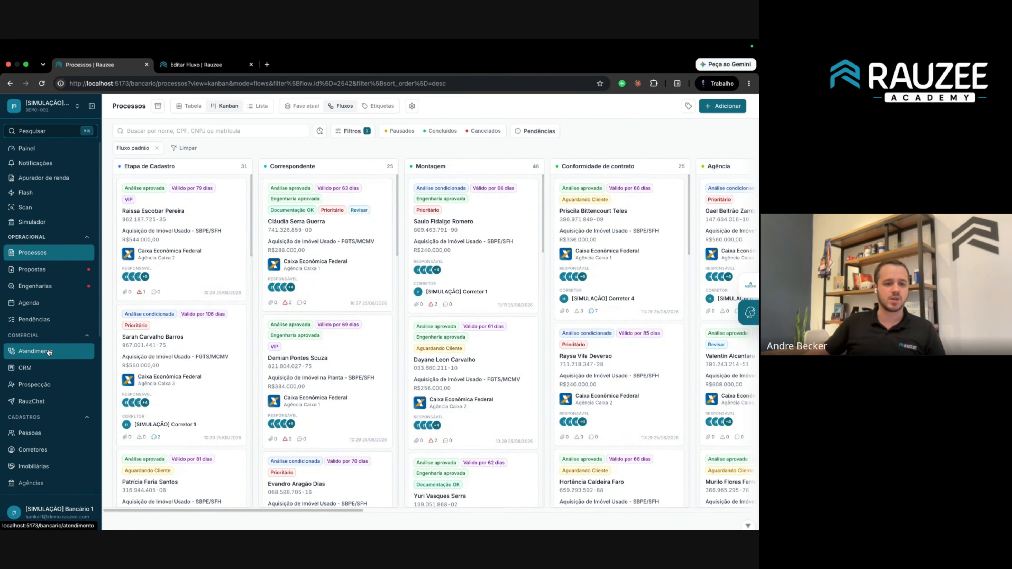
click(40, 351)
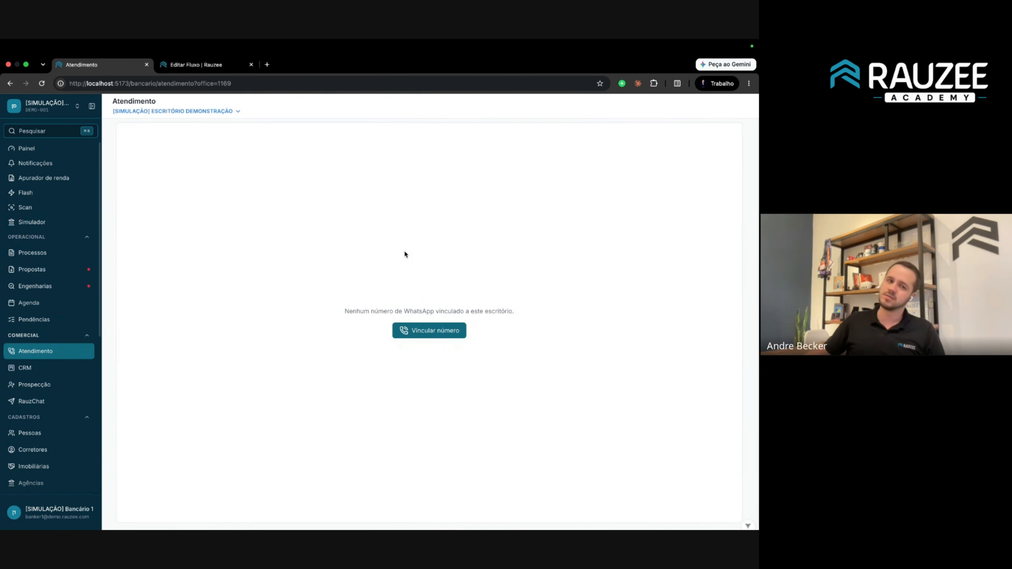
click(177, 112)
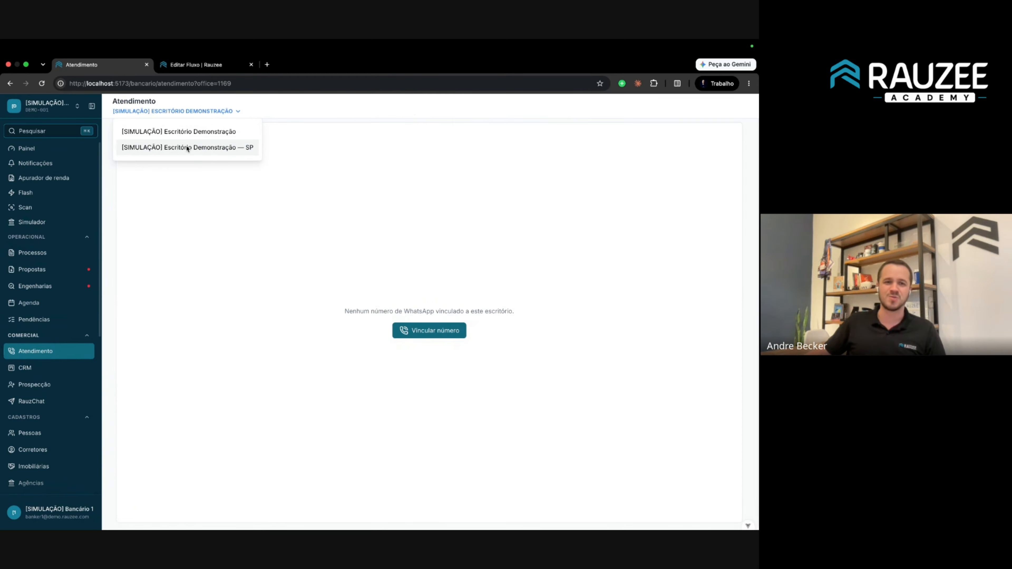
click(187, 148)
click(203, 112)
click(208, 129)
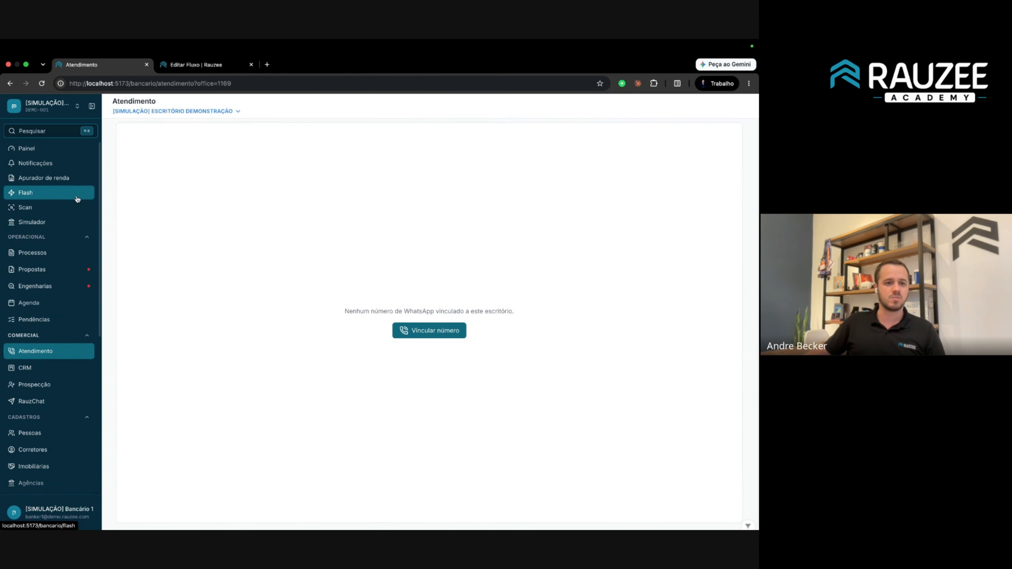
click(49, 214)
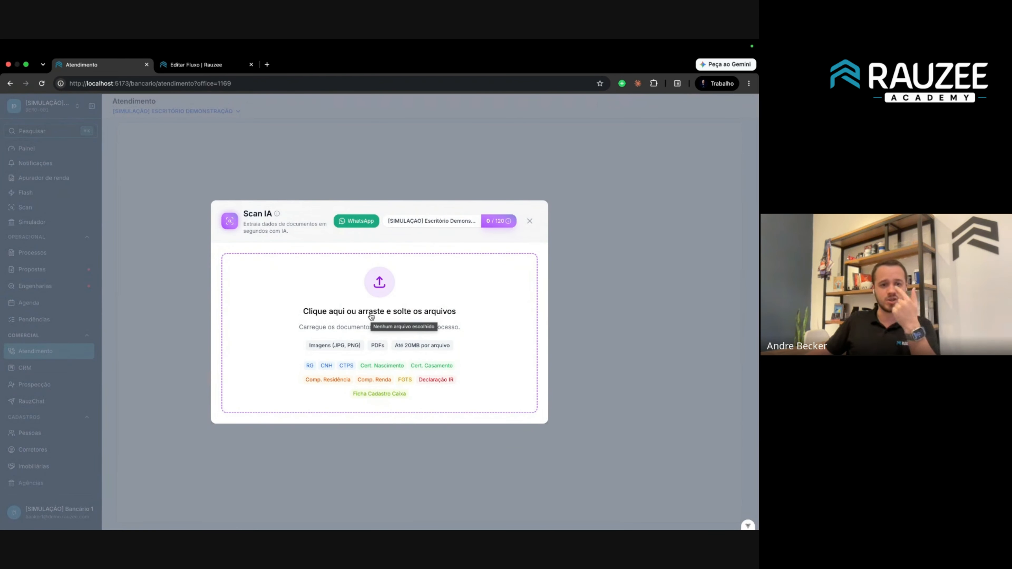
click(175, 285)
click(70, 258)
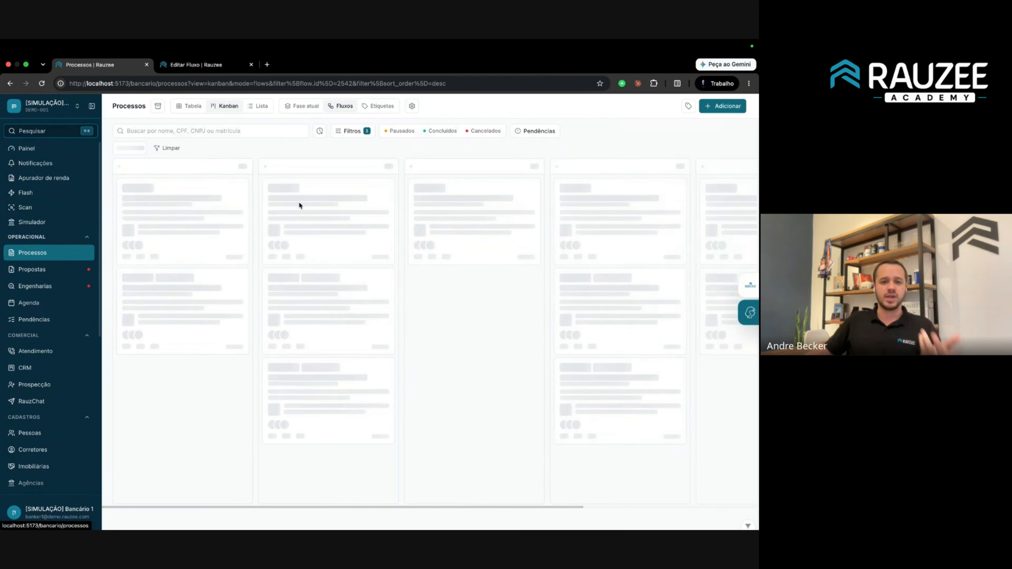
Reopen the first Correspondente process at its Etapa de Cadastro step, scrolled to Vendedores.
click(345, 236)
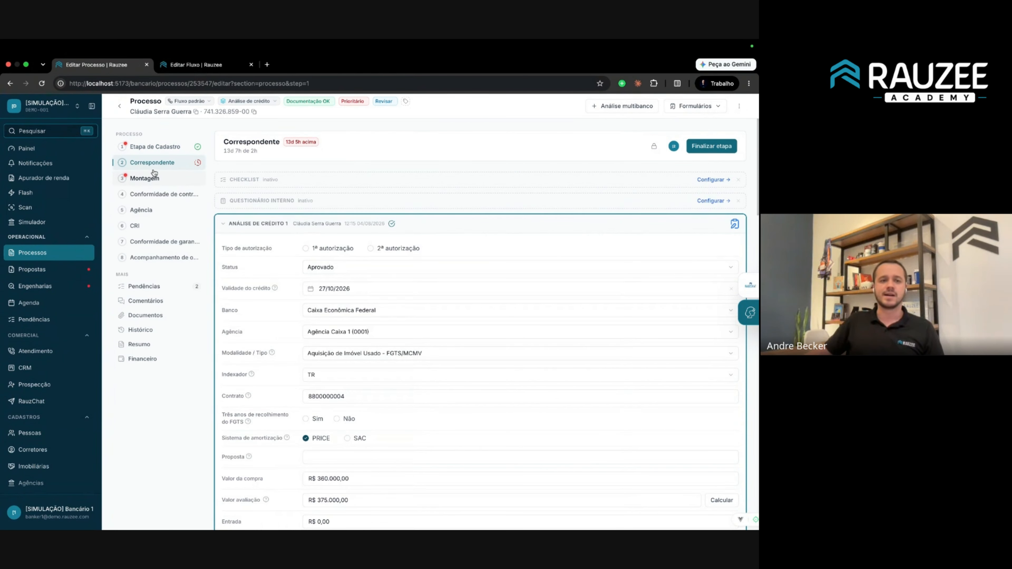
click(154, 146)
click(160, 161)
scroll(459, 271, down, 15)
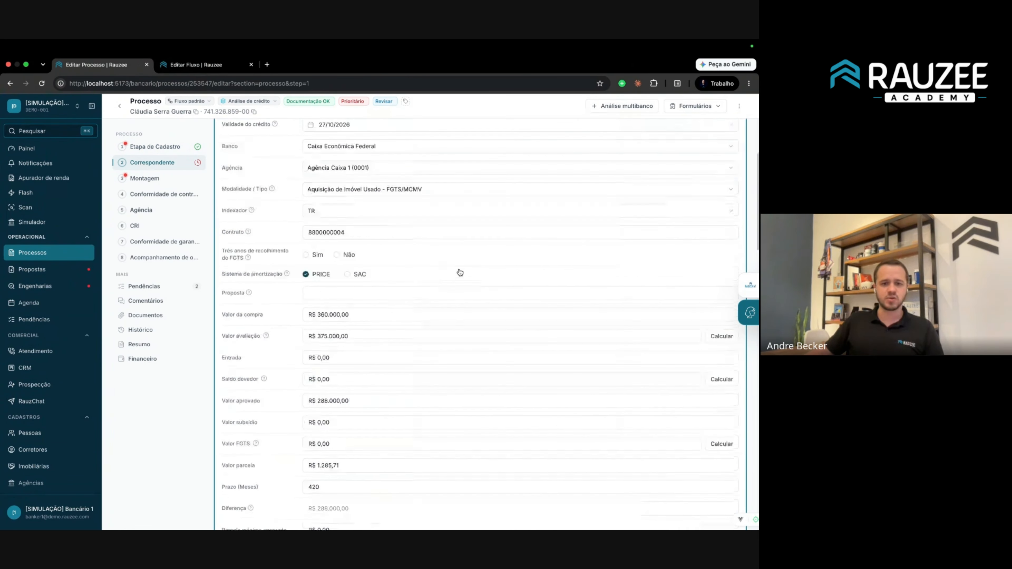
scroll(501, 304, up, 15)
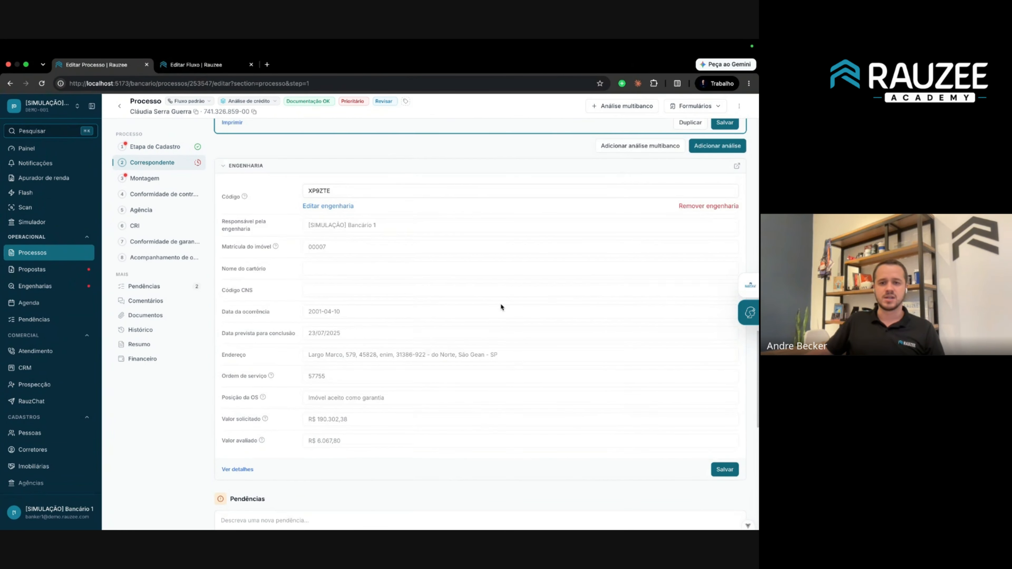
click(155, 147)
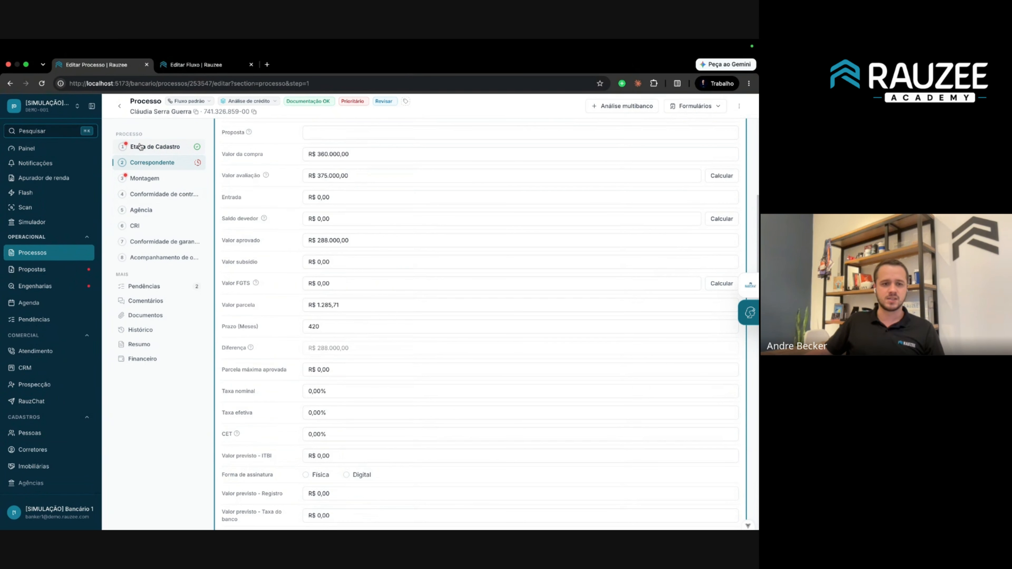
scroll(382, 261, down, 5)
scroll(356, 306, down, 10)
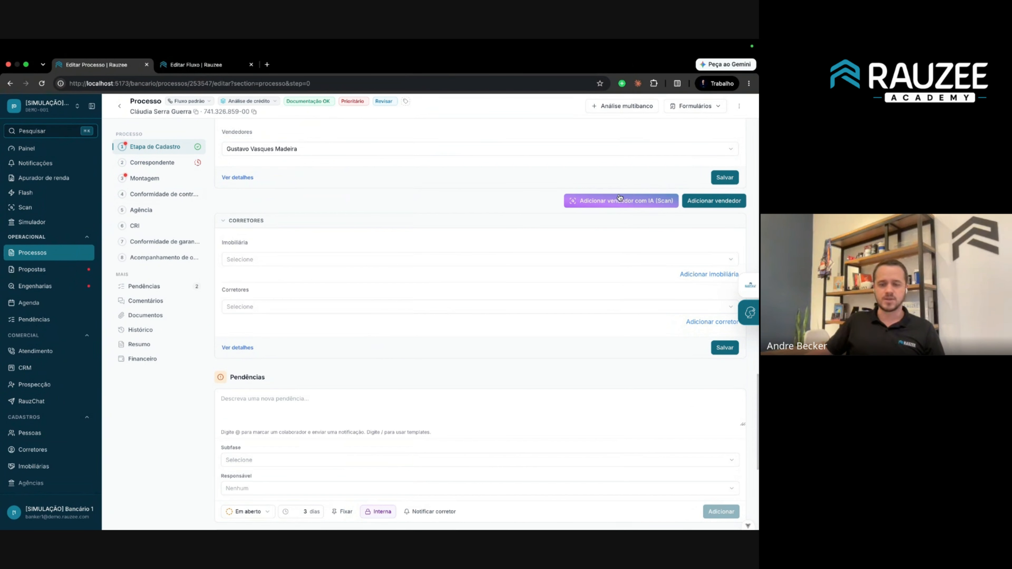
Try Adicionar vendedor com IA (Scan), then cancel the file picker and close the modal.
click(635, 200)
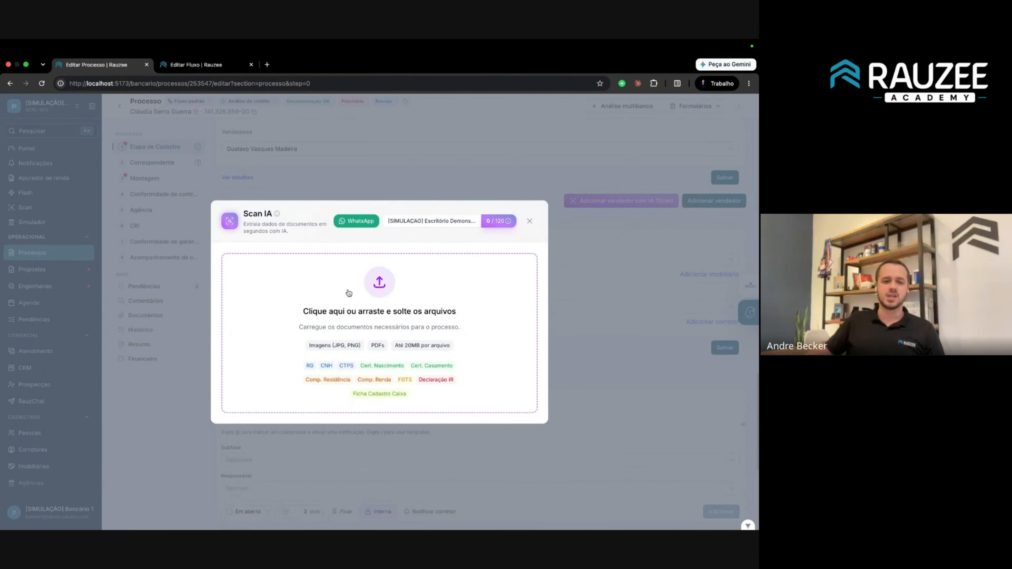
click(348, 293)
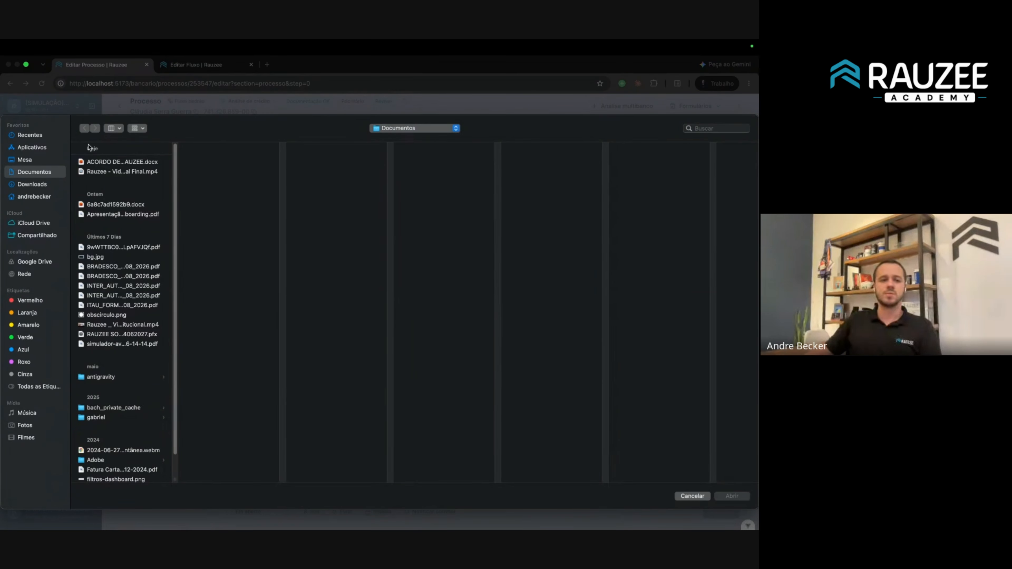
key(Escape)
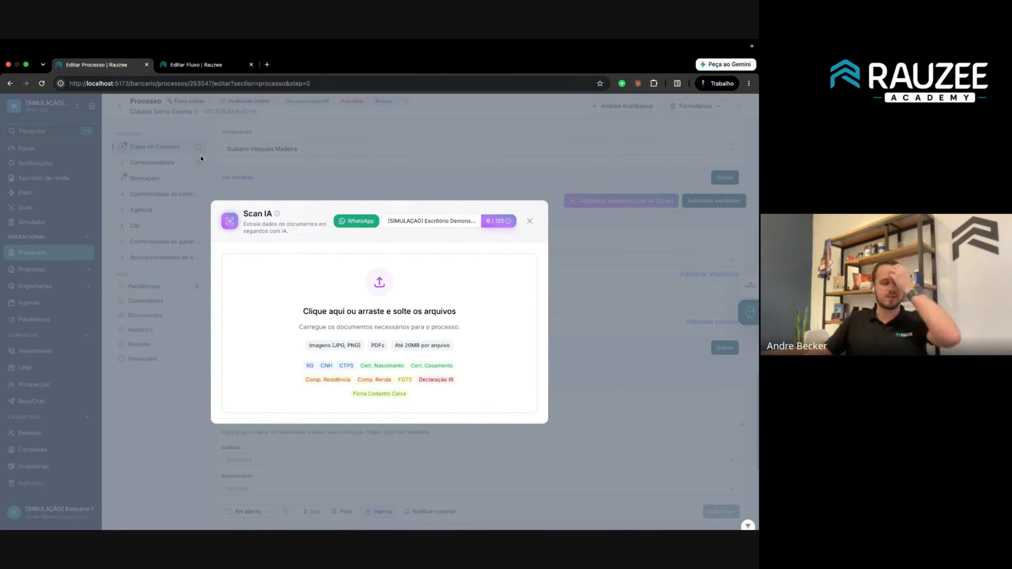
click(407, 164)
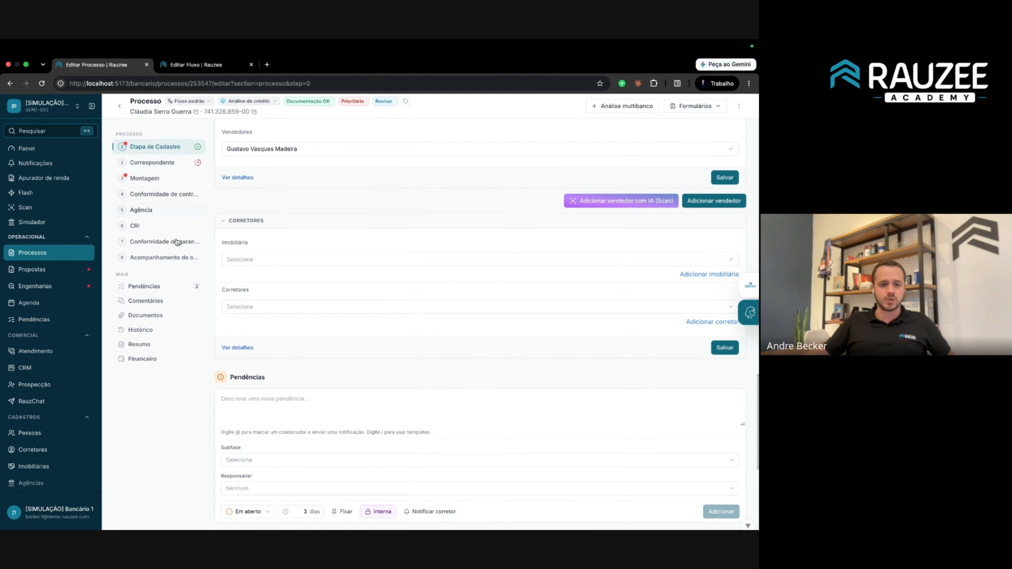
Step through to Agência and open Pendências, showing the missing income proof and client identification.
click(152, 162)
click(144, 178)
click(157, 194)
click(151, 211)
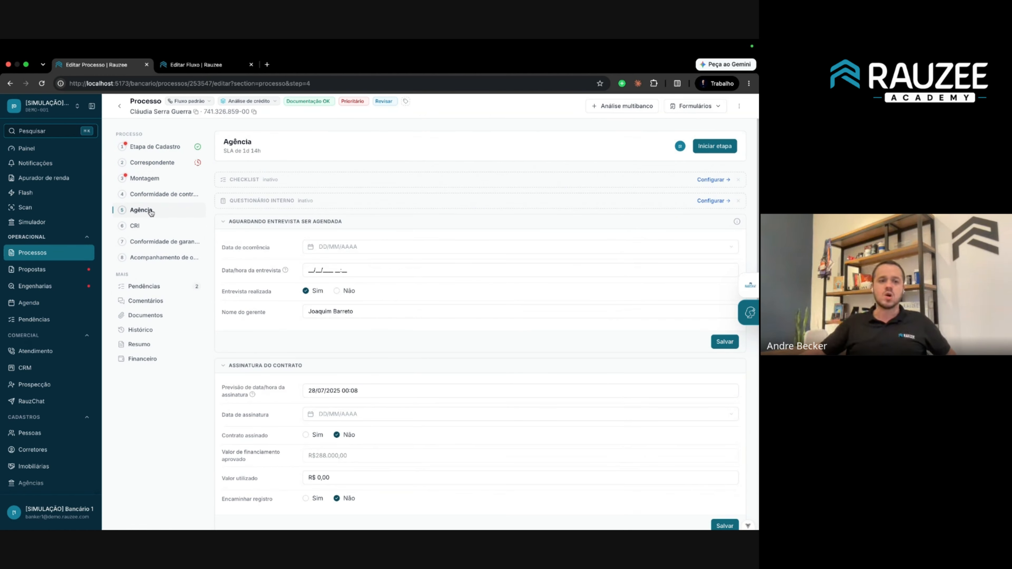
click(159, 278)
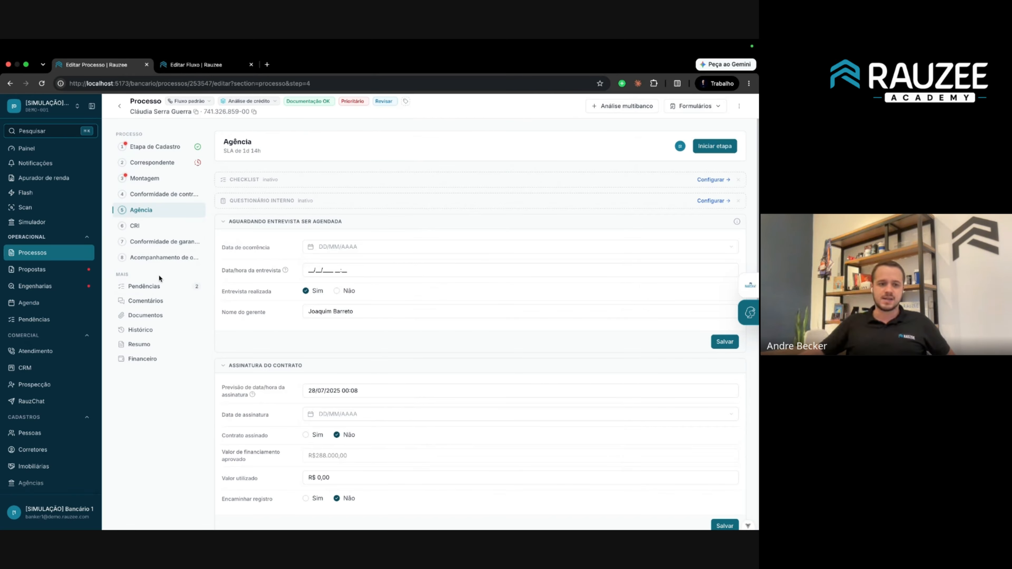
click(147, 289)
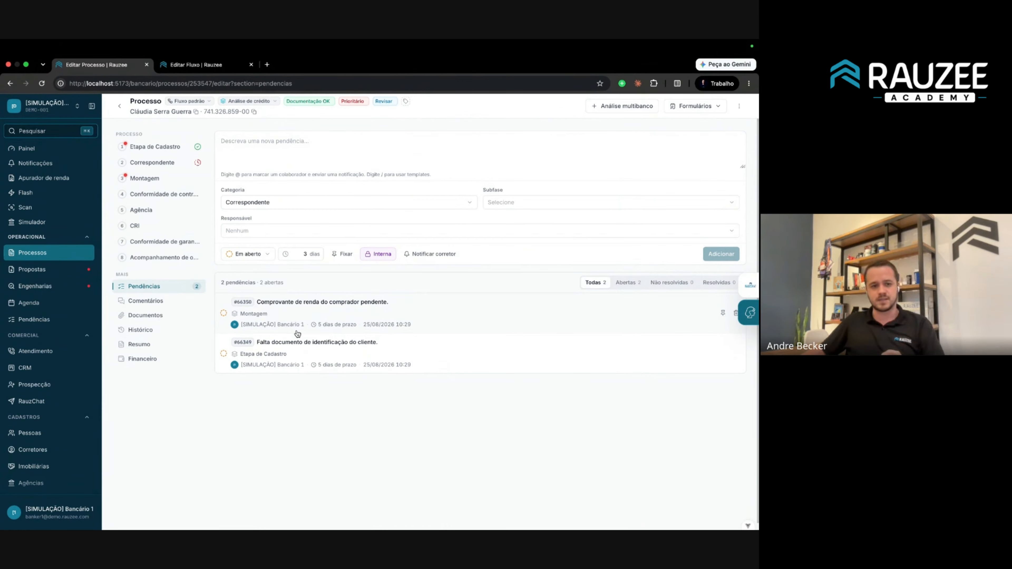
Post an internal comment mentioning a colleague saying 've isso urgente', then view Documentos.
click(159, 301)
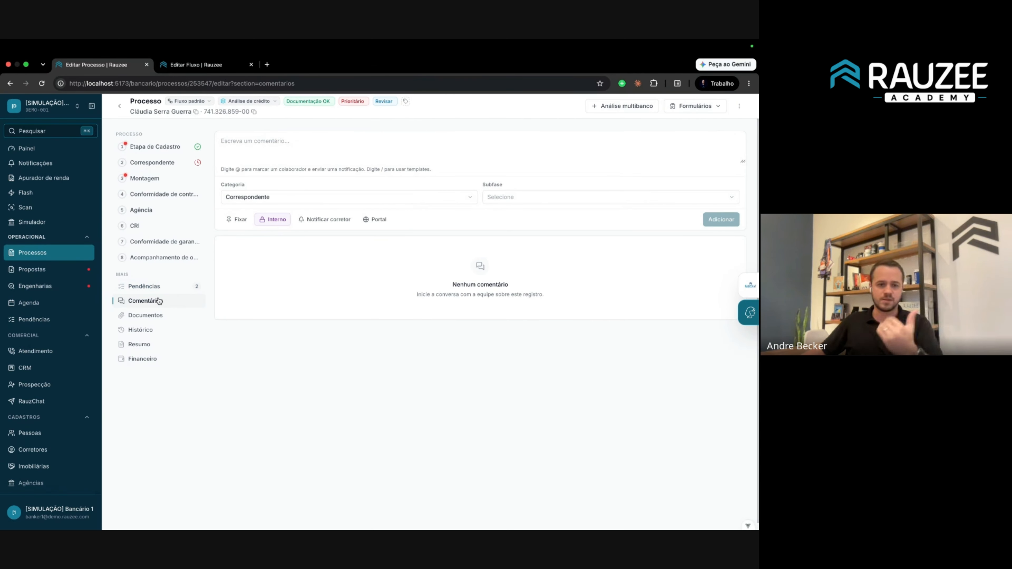
click(293, 148)
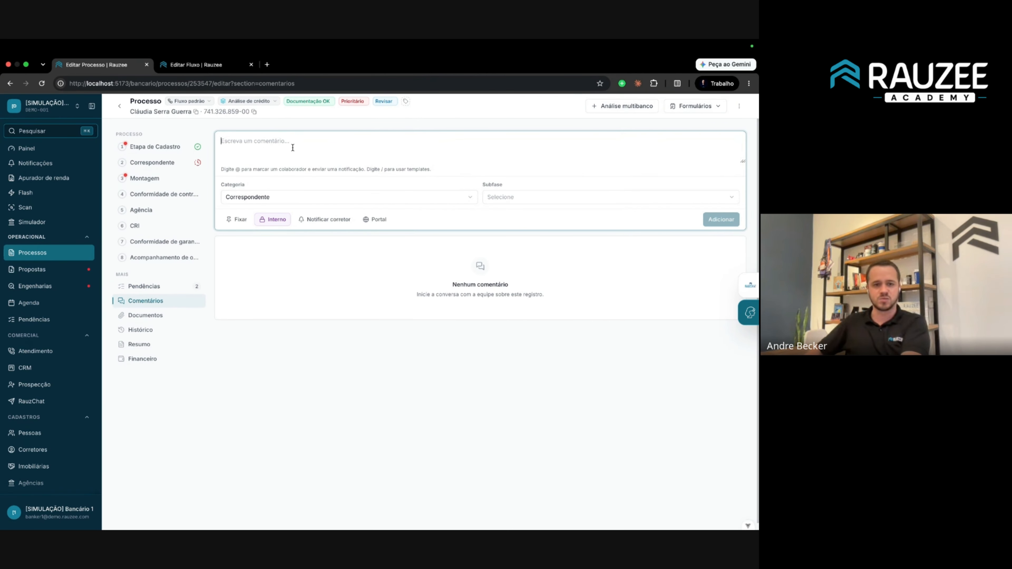
text(@)
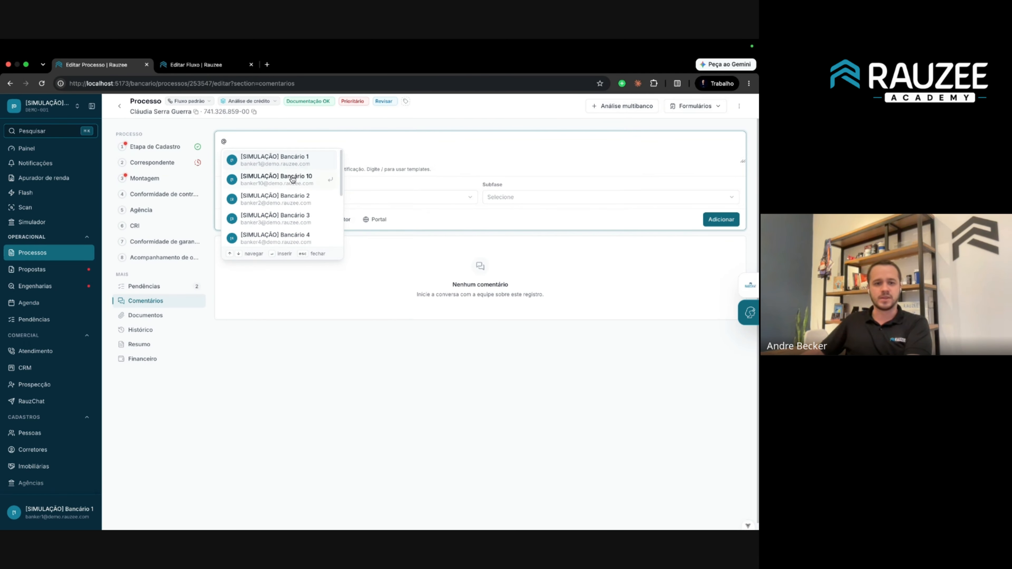
click(285, 200)
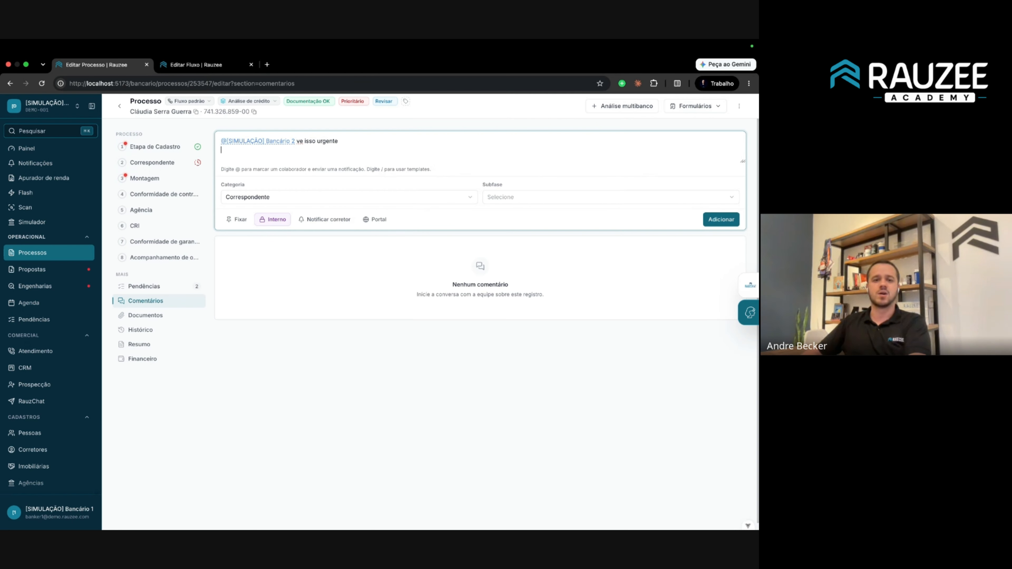
click(711, 219)
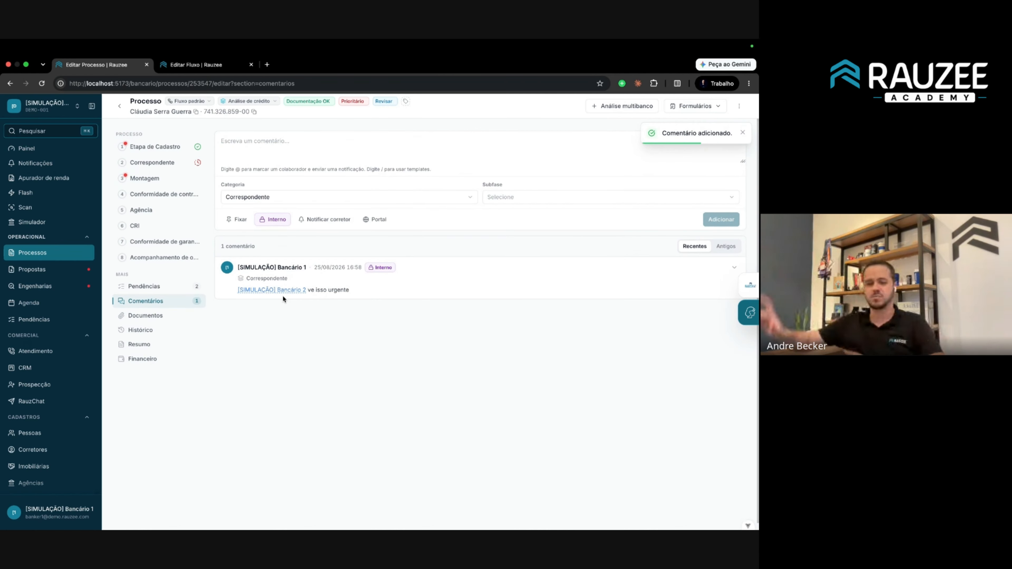
click(173, 315)
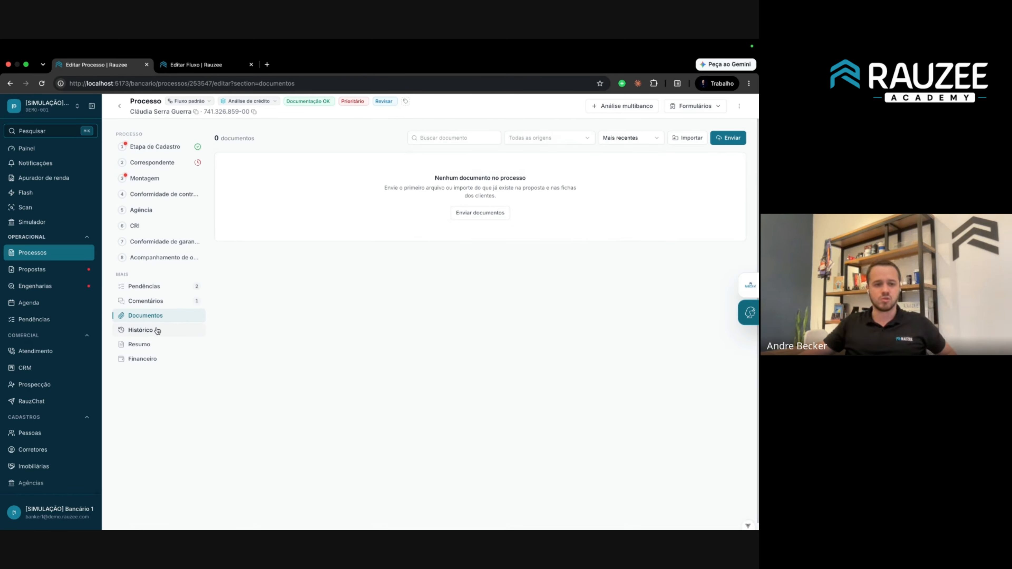
Review the process's Histórico timeline and its Resumo proposal summary.
click(143, 330)
drag(234, 148, 623, 392)
click(621, 392)
click(165, 348)
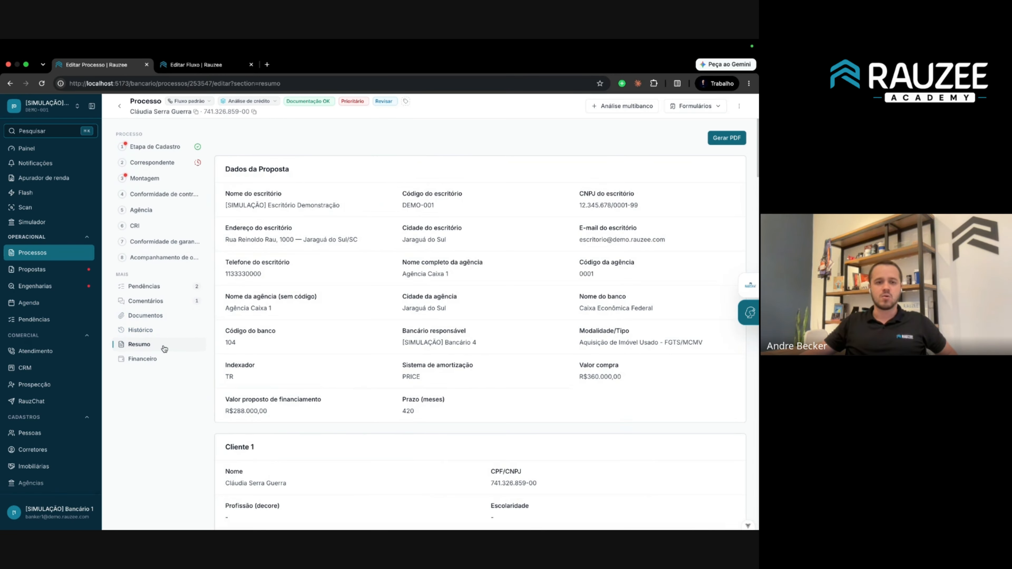
scroll(282, 232, down, 20)
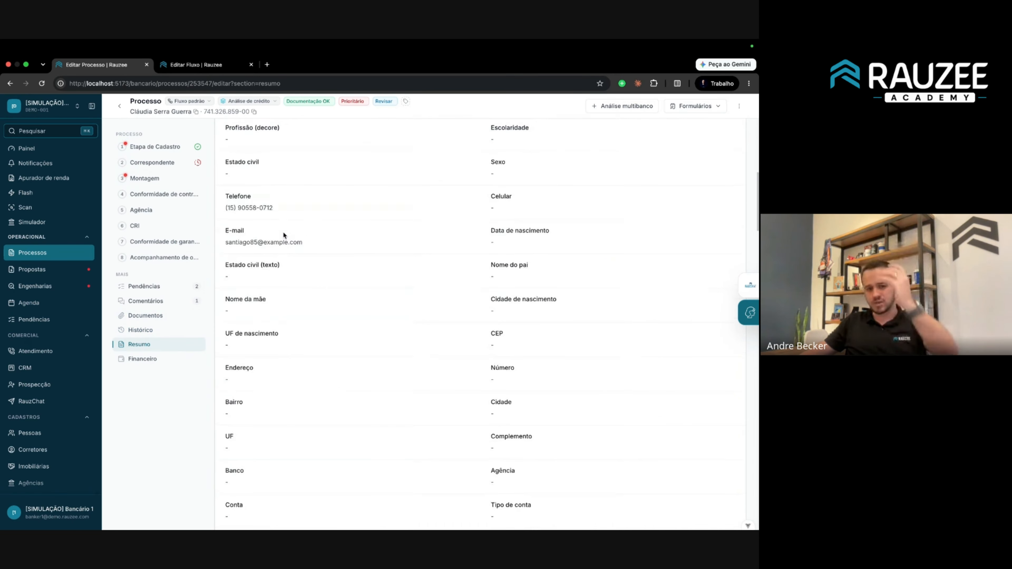
scroll(281, 231, up, 20)
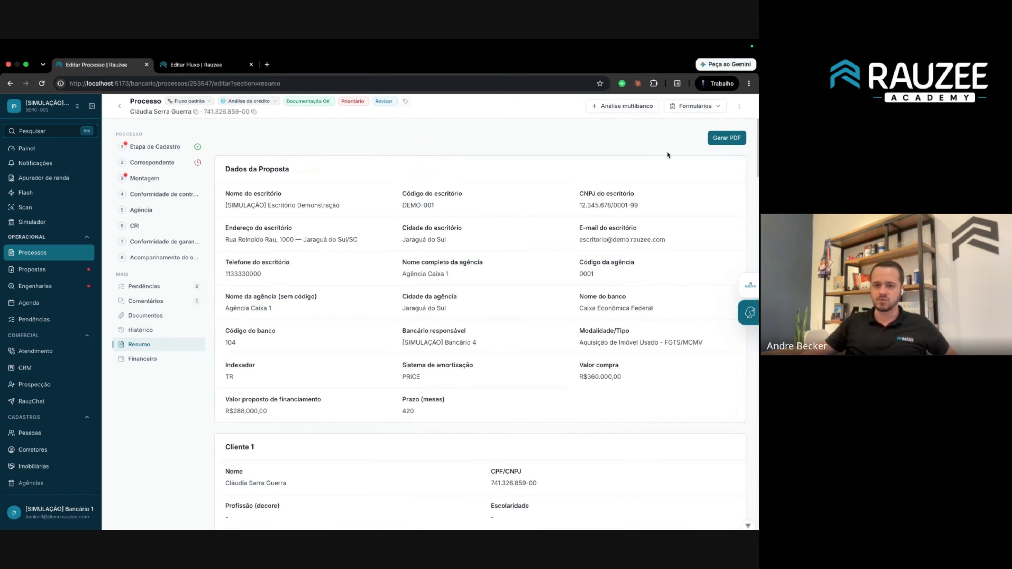
Preview the summary as a PDF titled 'Apresentacao', close it, and open Financeiro.
click(726, 138)
click(385, 165)
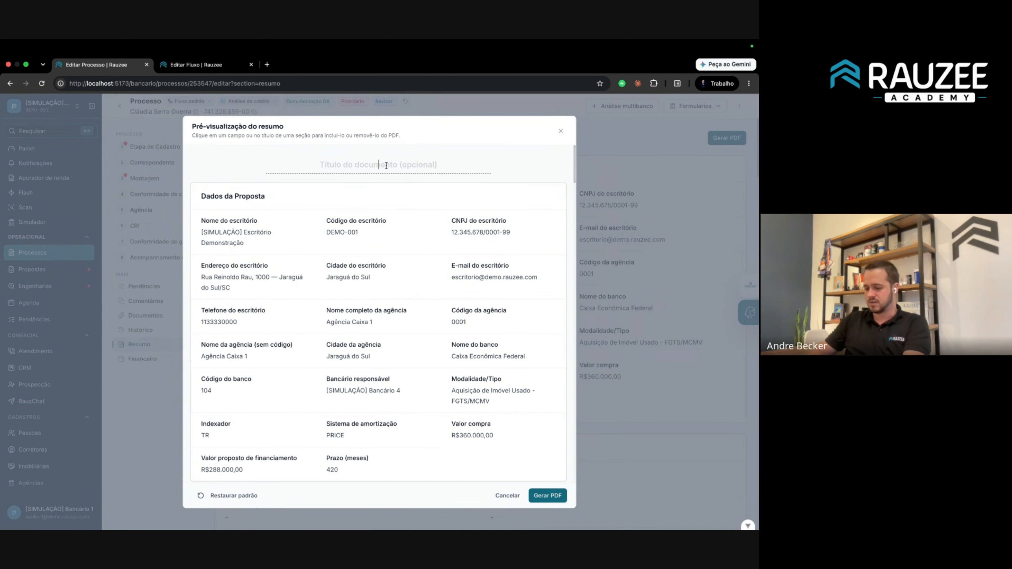
text(Apresentacao)
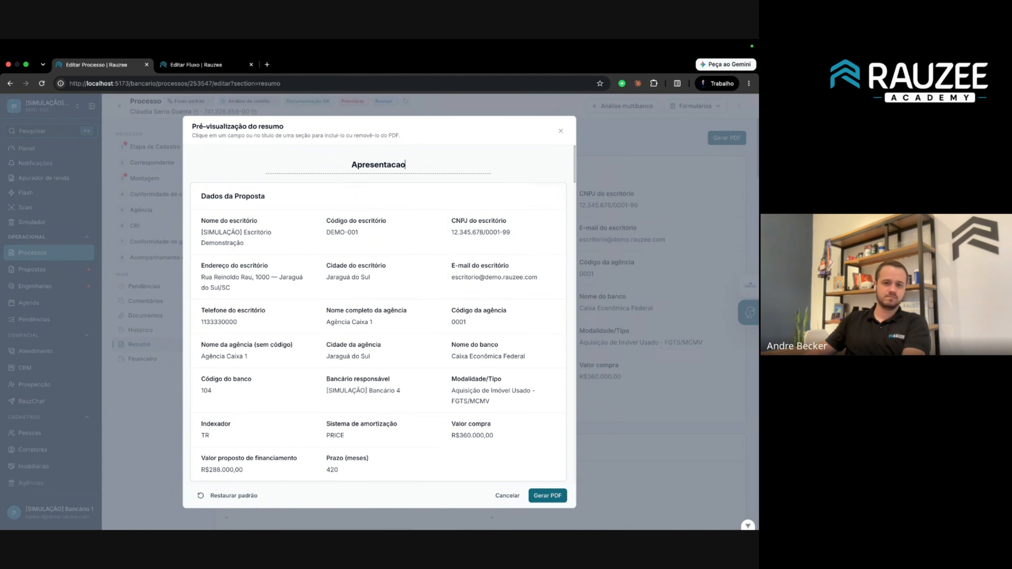
key(Tab)
scroll(375, 289, down, 12)
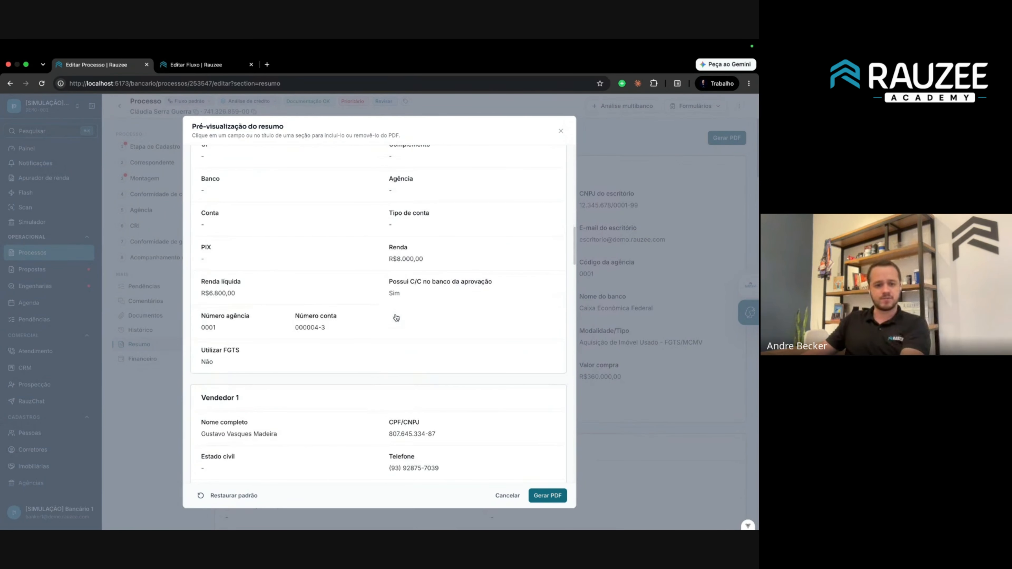
key(Escape)
click(162, 358)
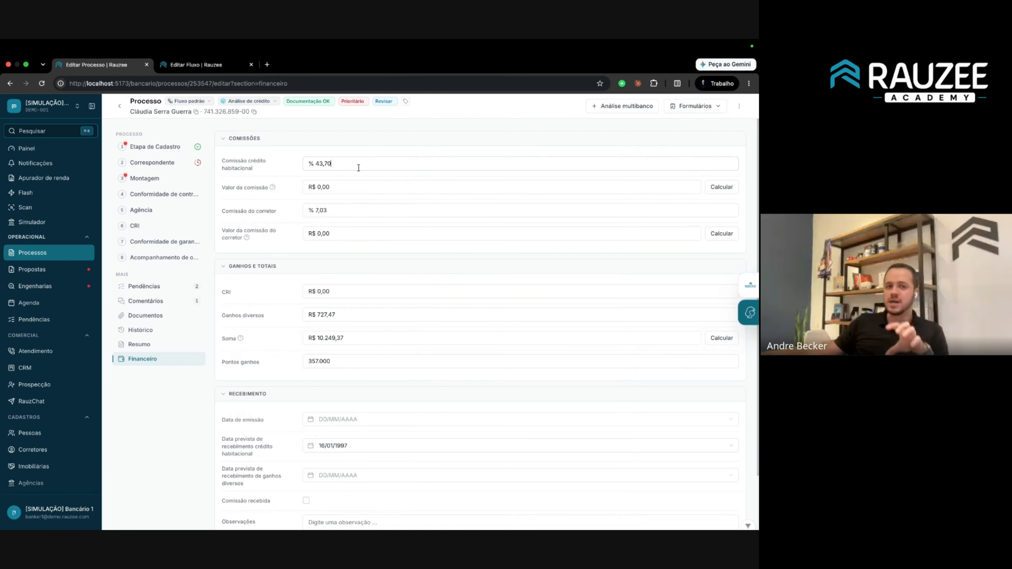
Save 0,80% as Comissão de crédito in the demo office's Vínculo e comissões settings.
drag(359, 168, 308, 165)
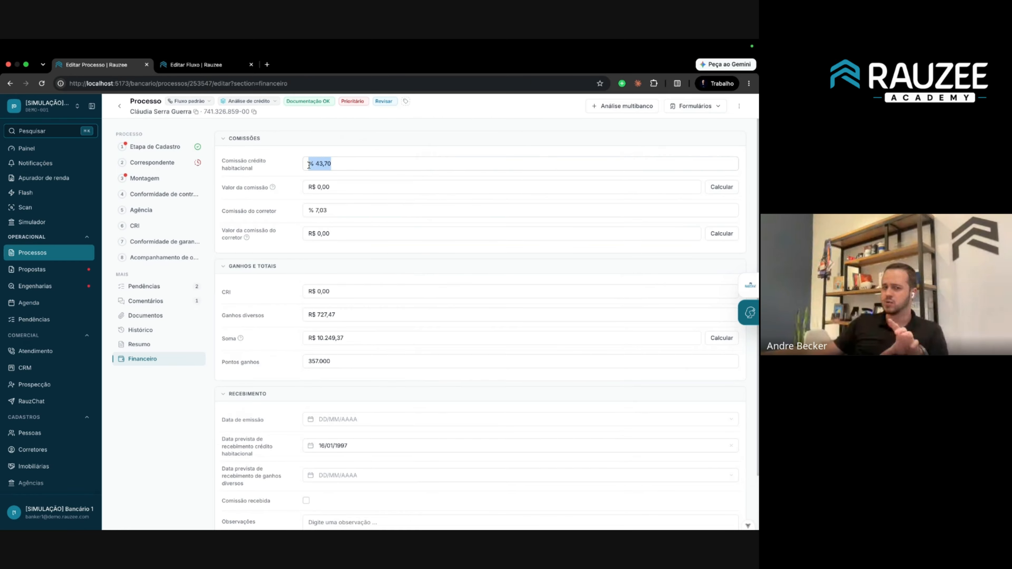
click(343, 168)
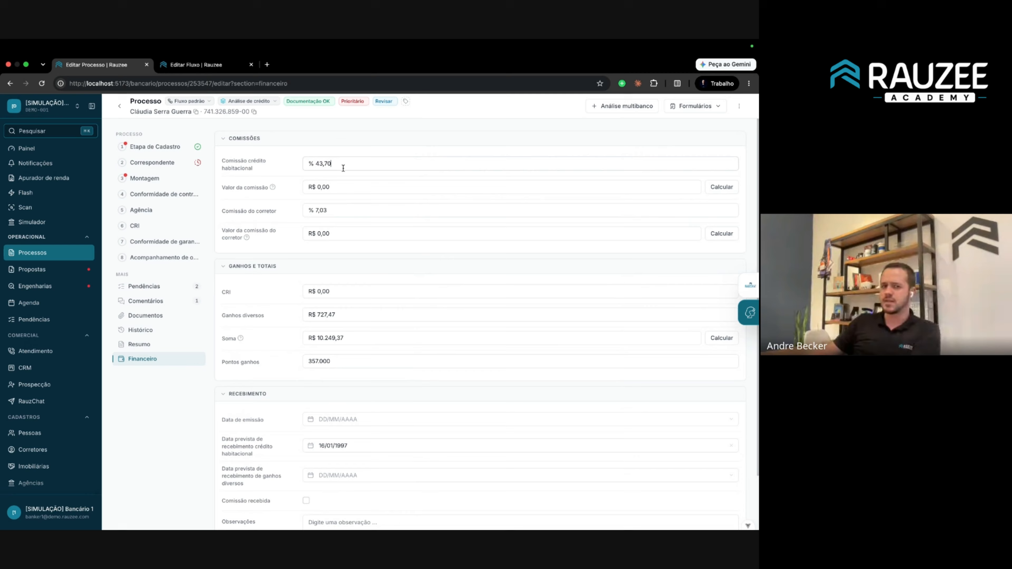
click(58, 110)
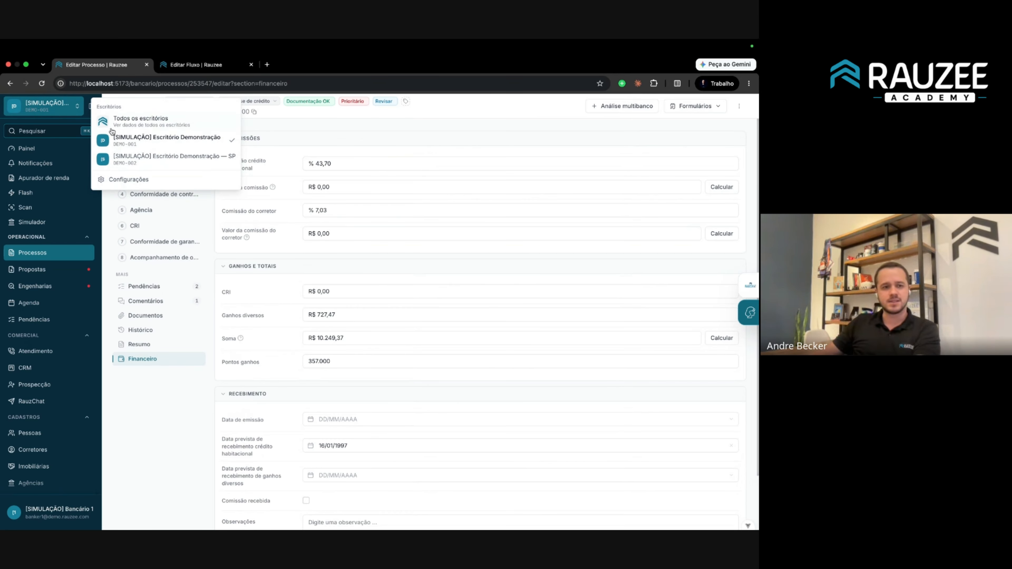
click(154, 182)
scroll(308, 301, down, 15)
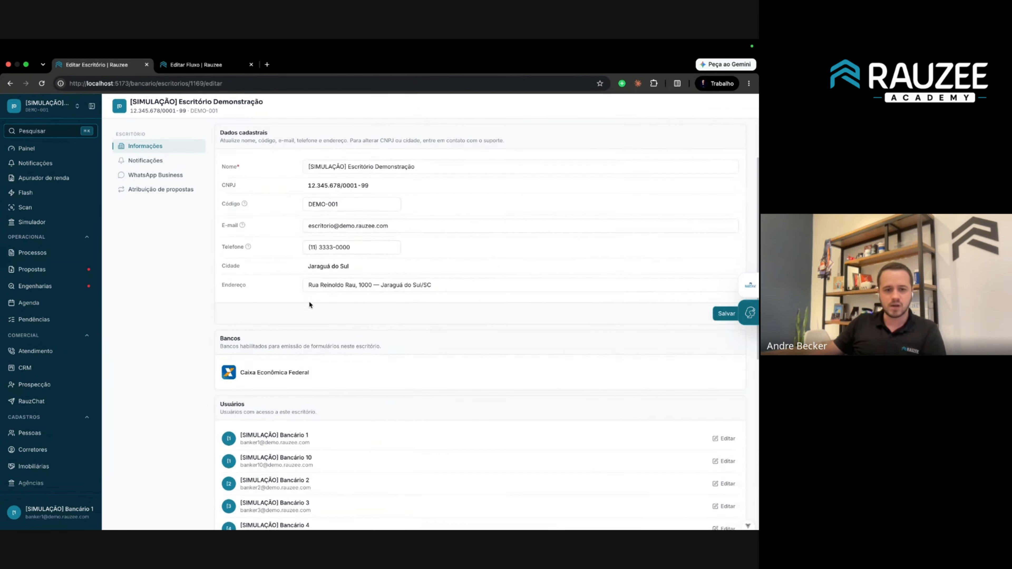
scroll(275, 268, down, 1)
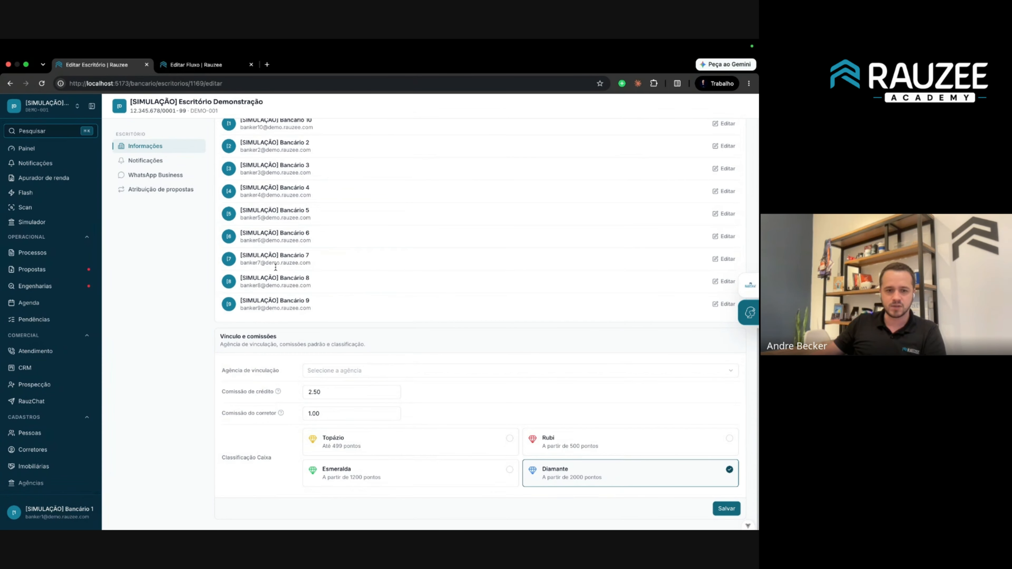
double_click(321, 392)
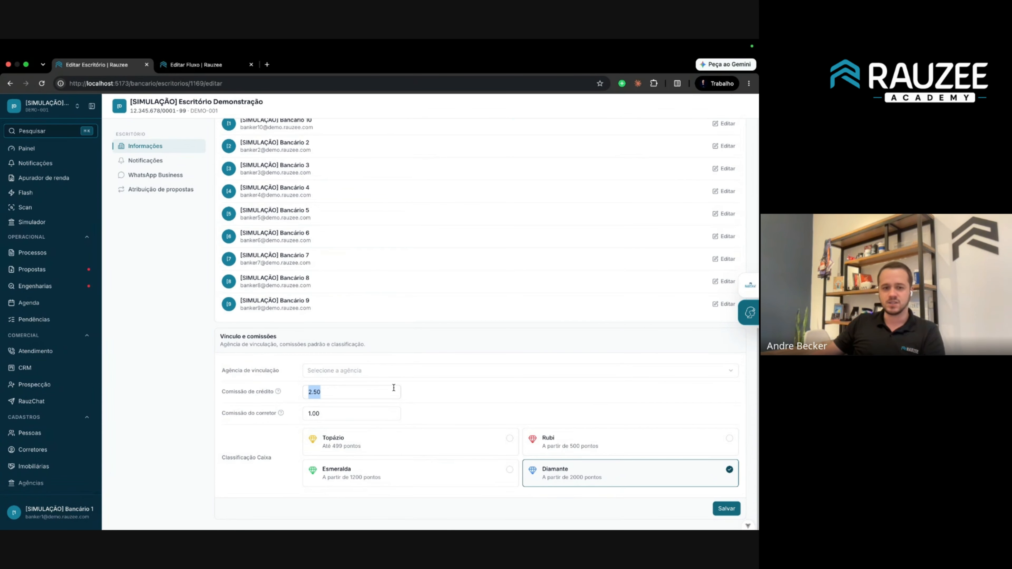
key(BackSpace)
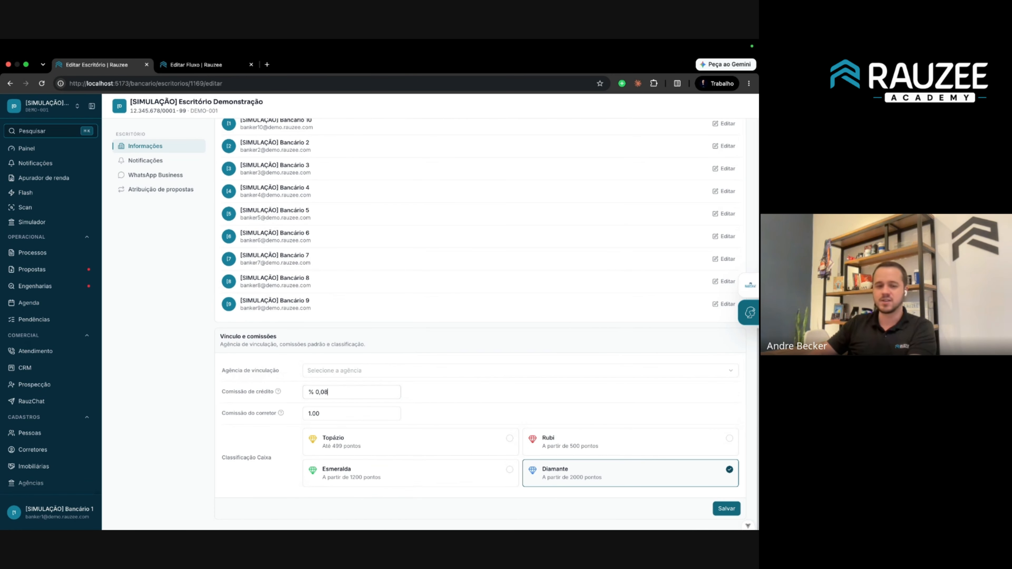
text(80)
click(726, 508)
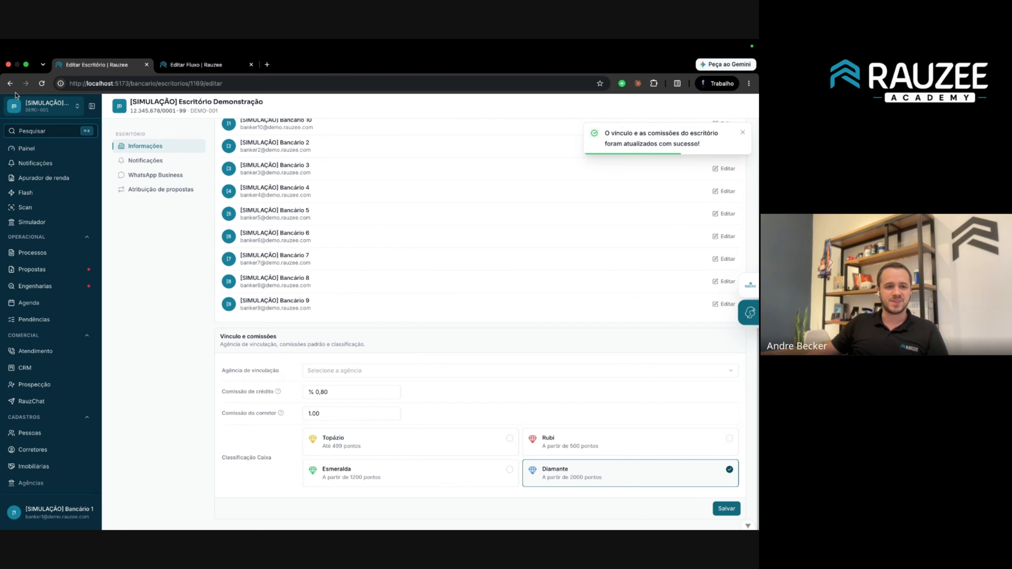
click(11, 84)
Set the process's Comissão crédito habitacional to 1,00% and check the calculated commission.
click(143, 359)
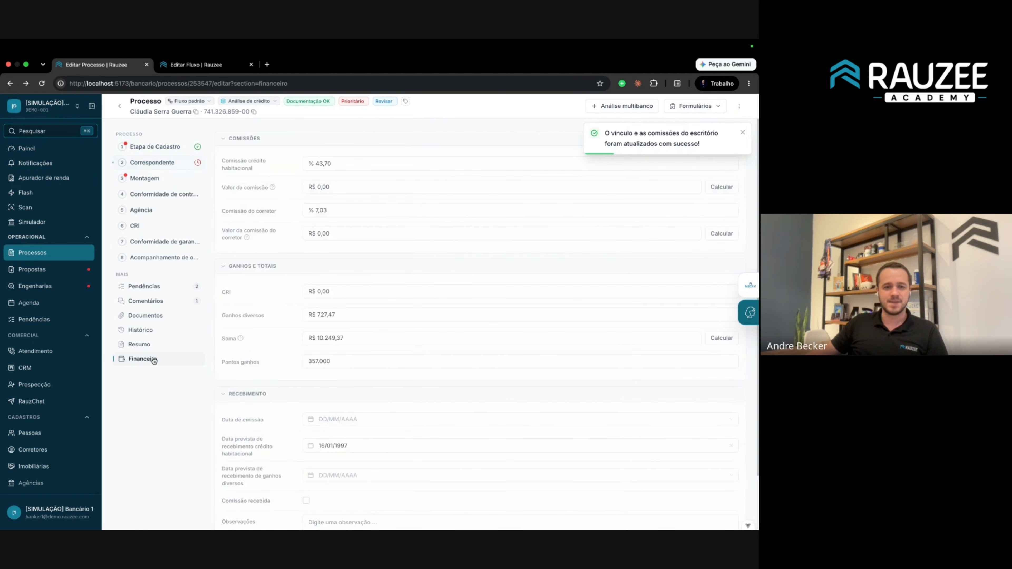
triple_click(339, 162)
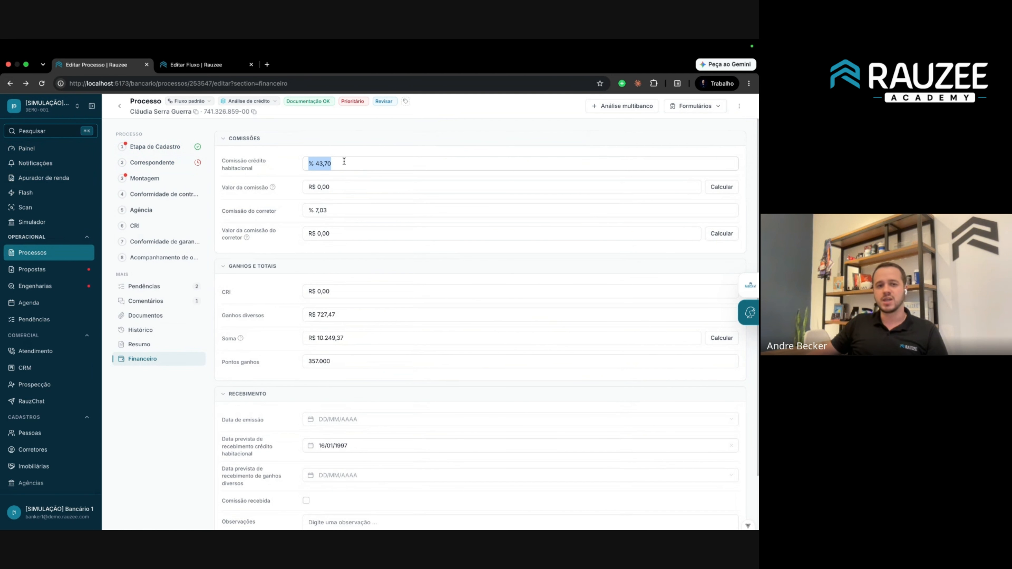
text(1)
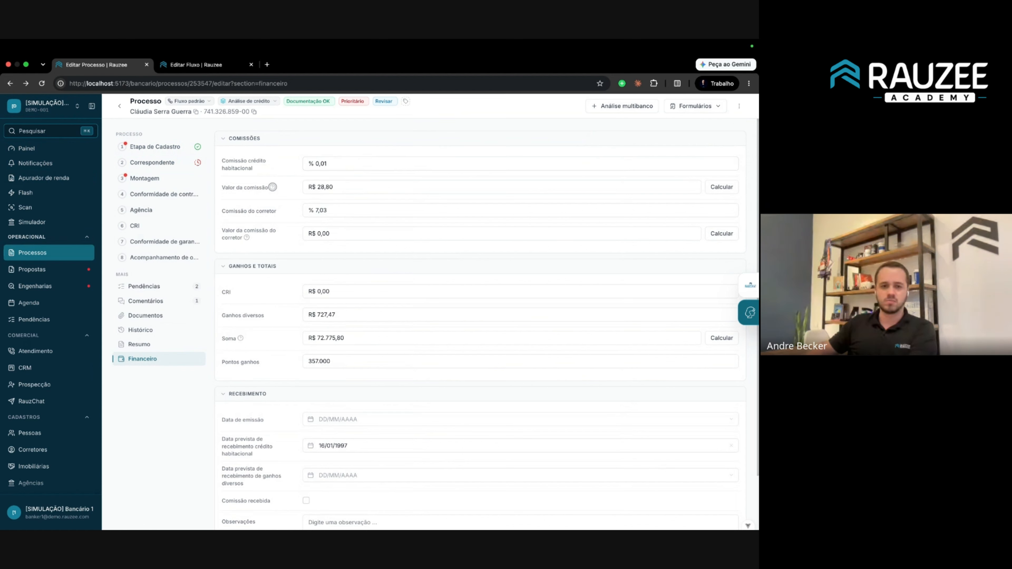
text(,00)
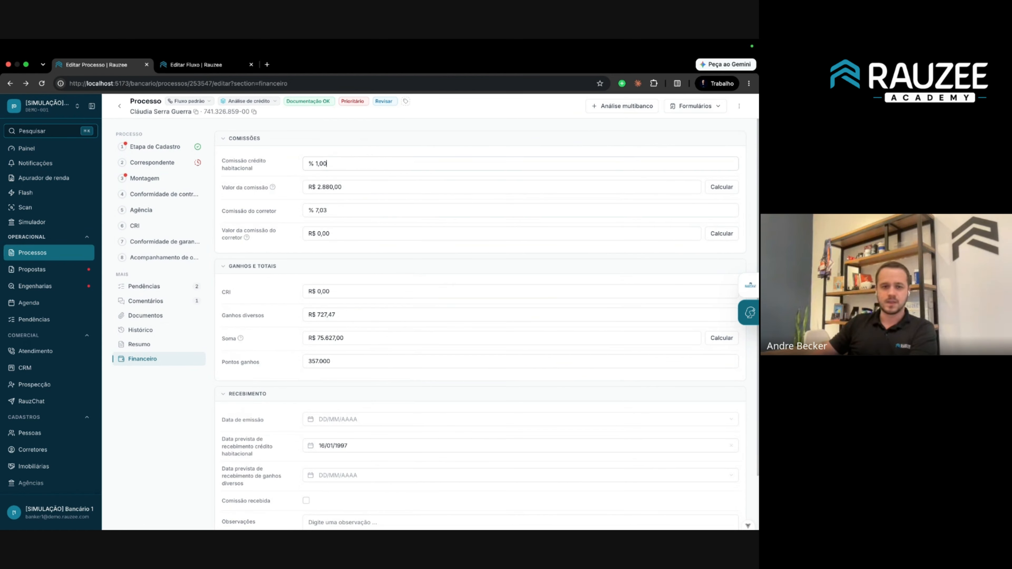
click(251, 189)
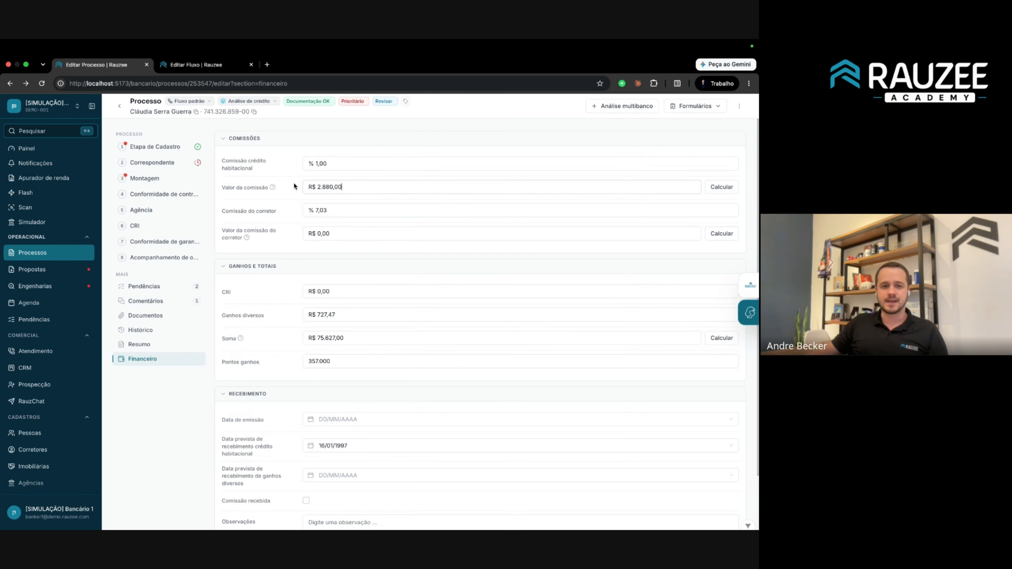
mouse_move(272, 187)
Check the loan amounts from purchase to subsidy in the Correspondente step.
click(166, 163)
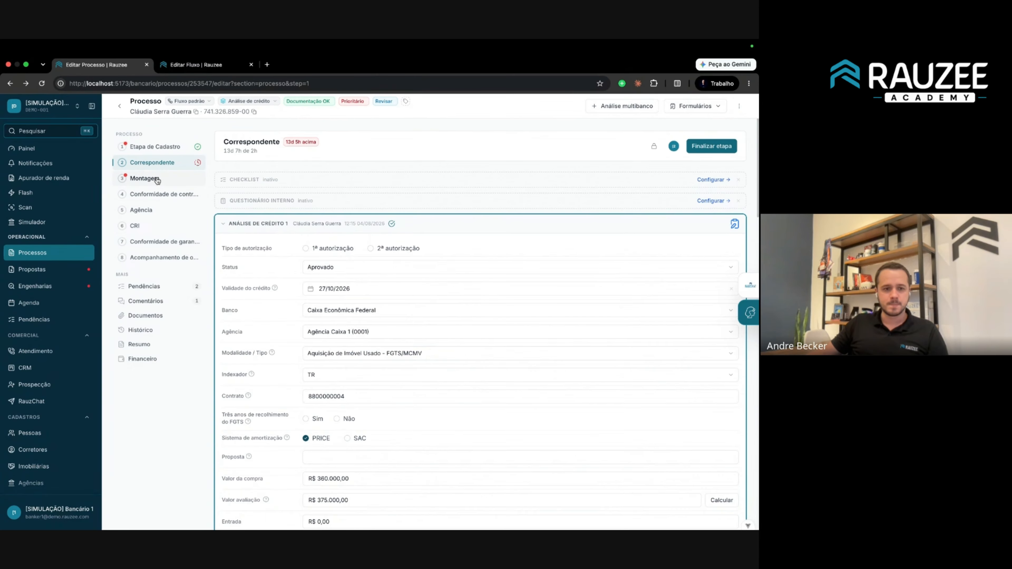
scroll(263, 235, down, 2)
scroll(263, 237, down, 3)
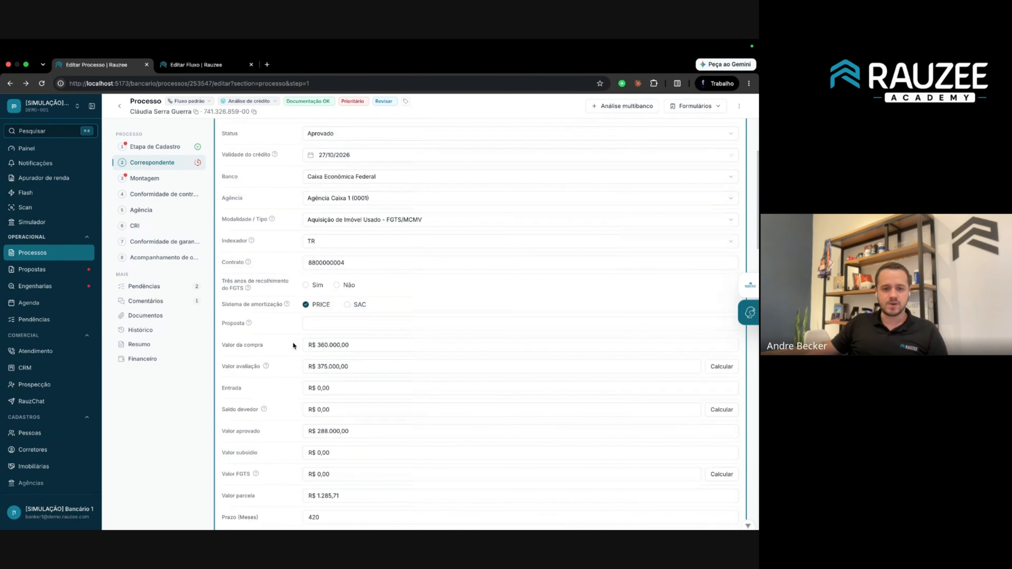
drag(222, 345, 429, 451)
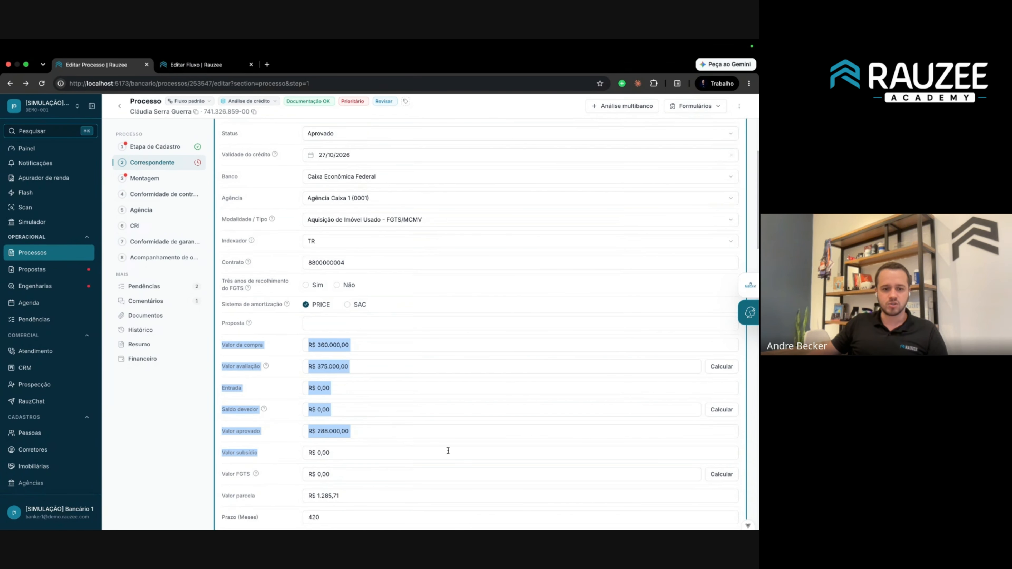
click(156, 359)
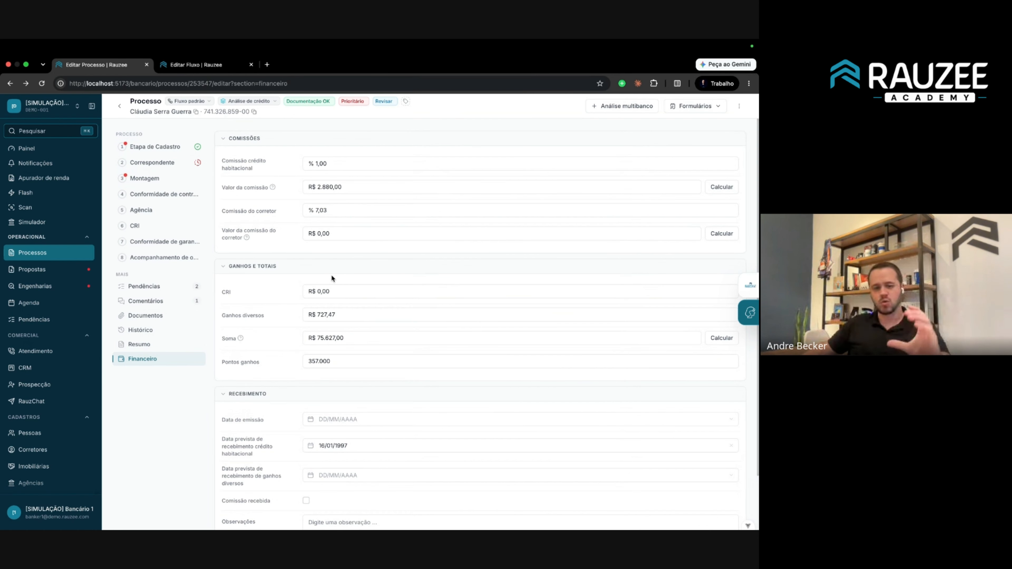
Enter R$ 50,00 as Ganhos diversos, check the recalculated Soma, then open the Financeiro dashboard.
scroll(333, 292, down, 2)
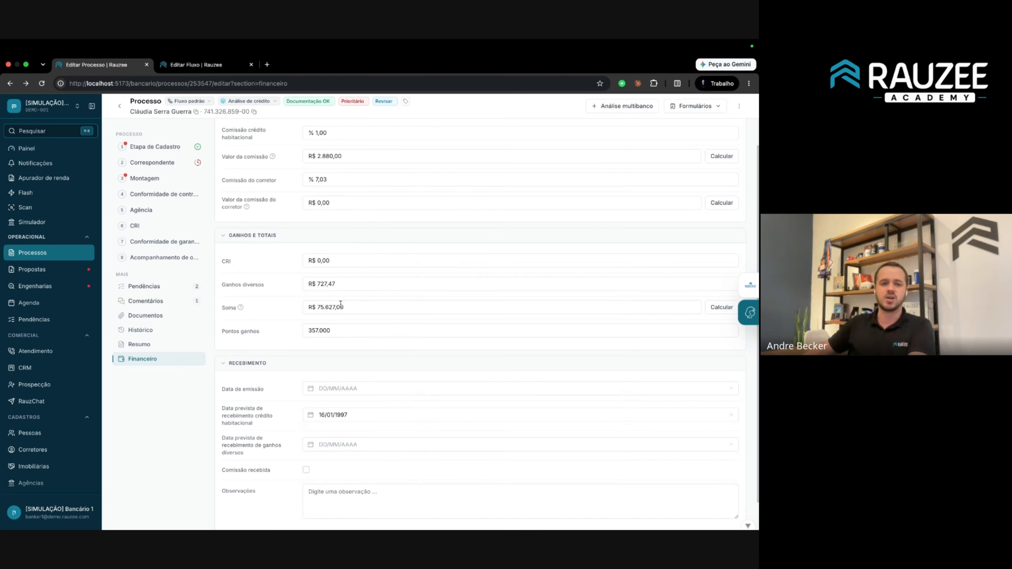
click(354, 283)
text(50,00)
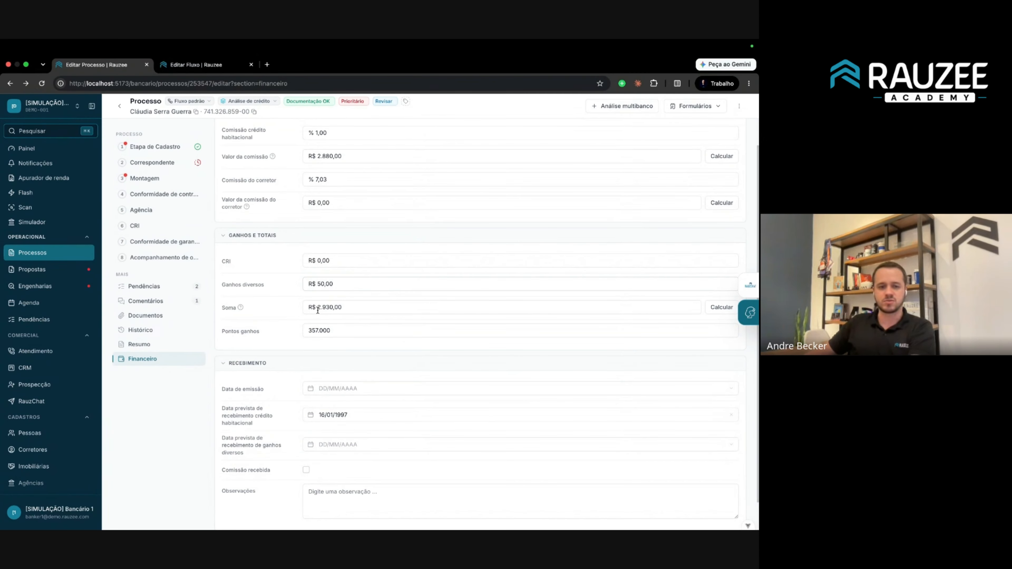
click(351, 309)
click(366, 307)
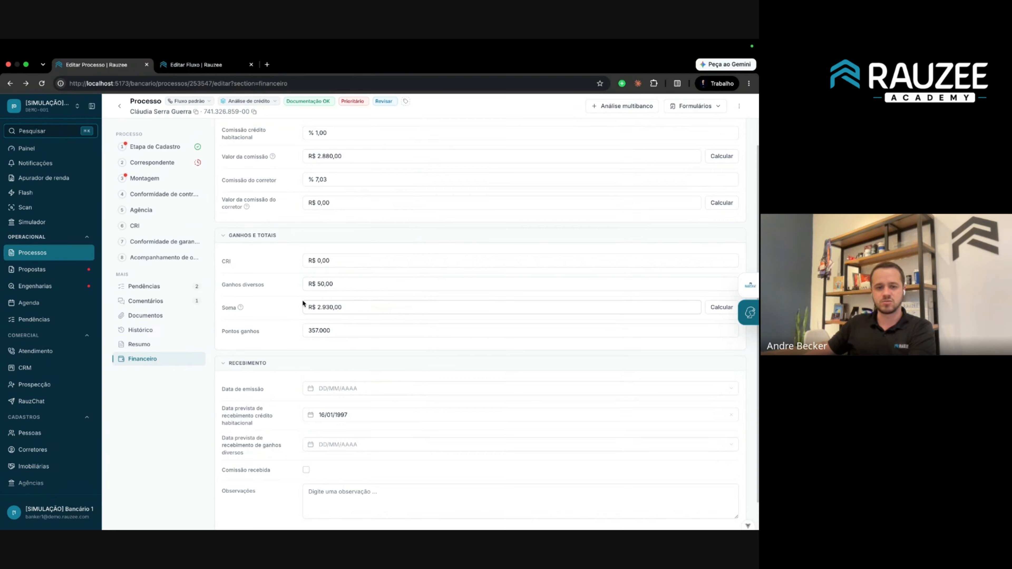
click(370, 308)
click(380, 310)
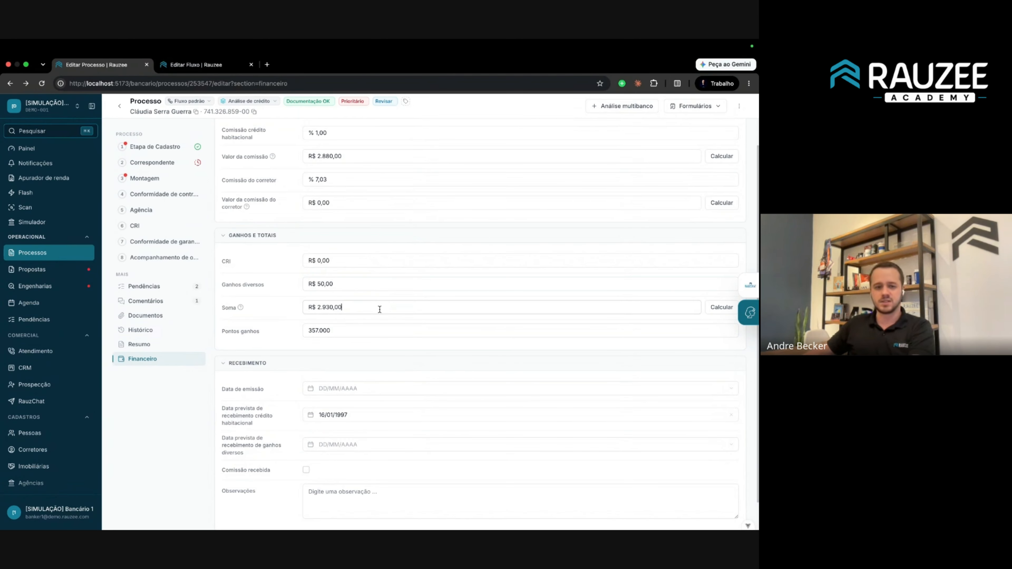
scroll(43, 330, down, 7)
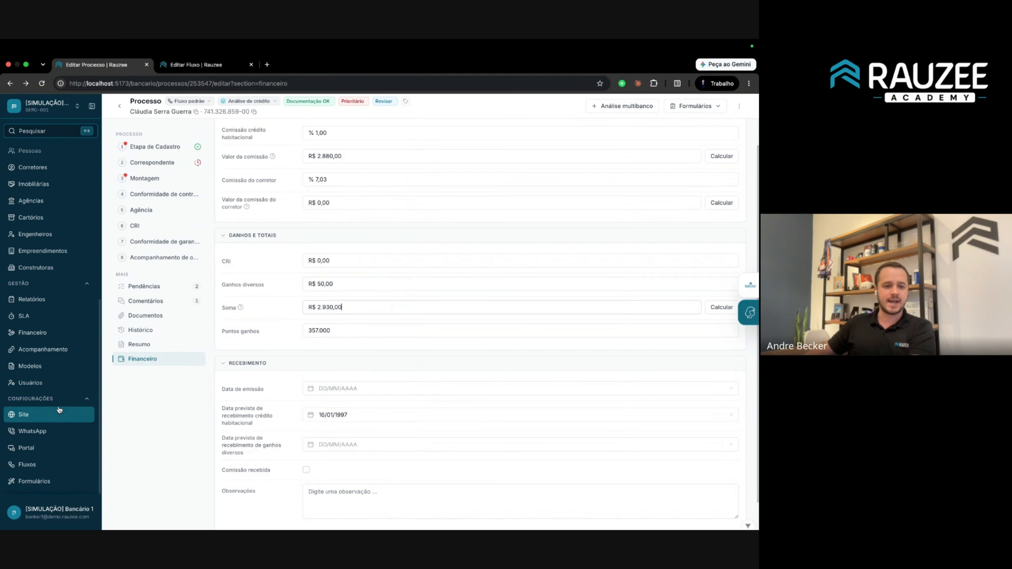
click(43, 331)
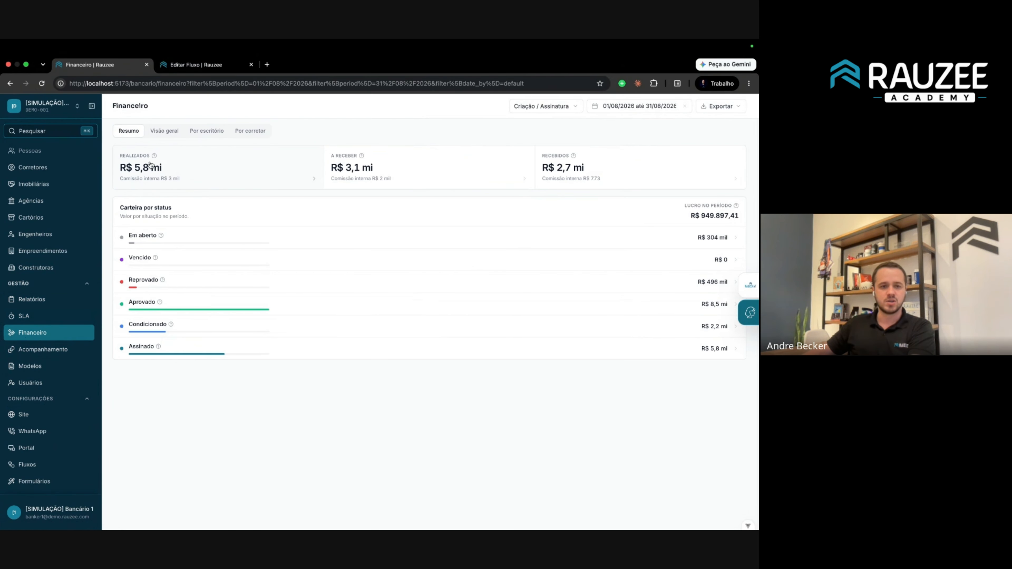
click(157, 132)
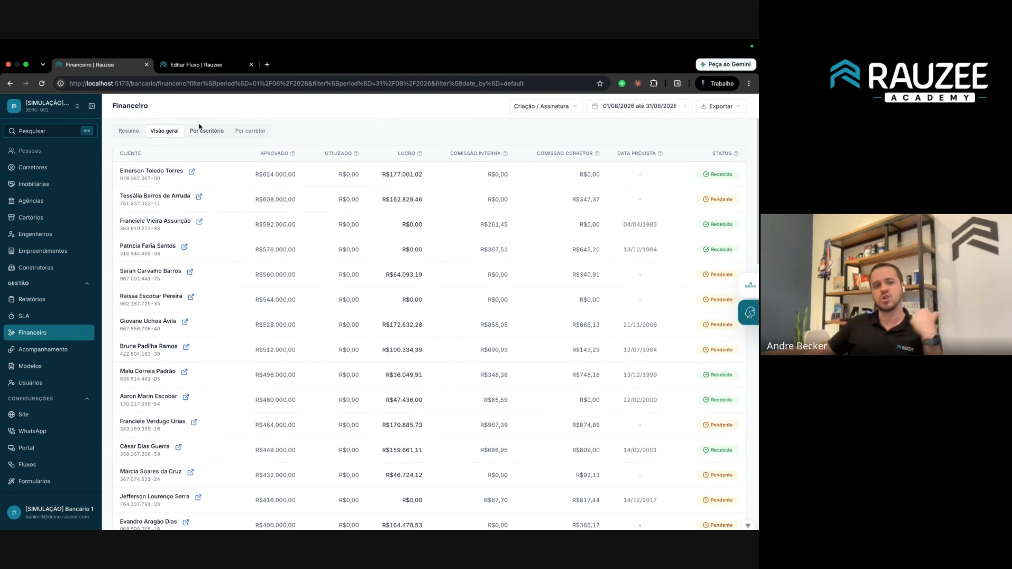
click(203, 135)
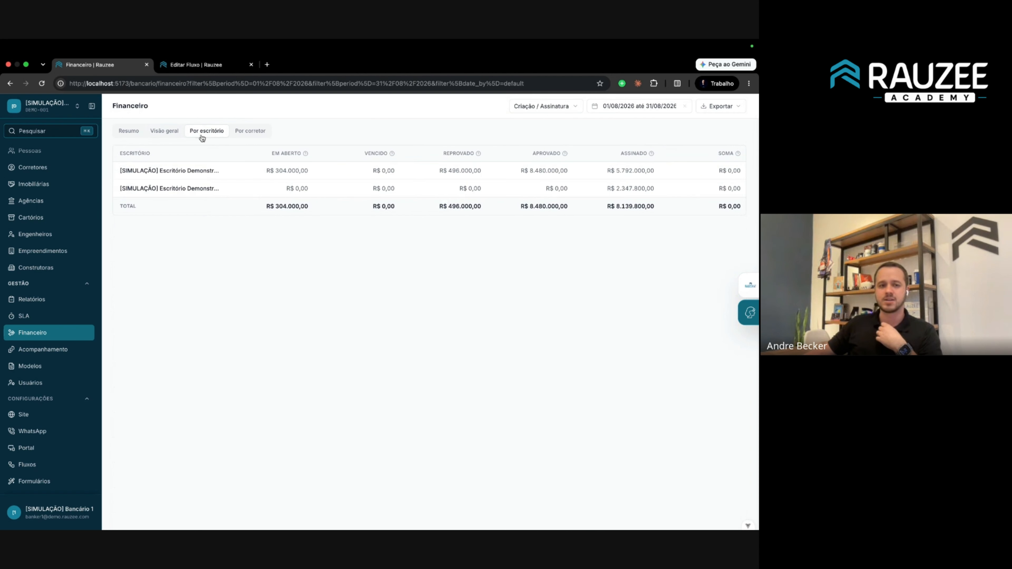
click(251, 132)
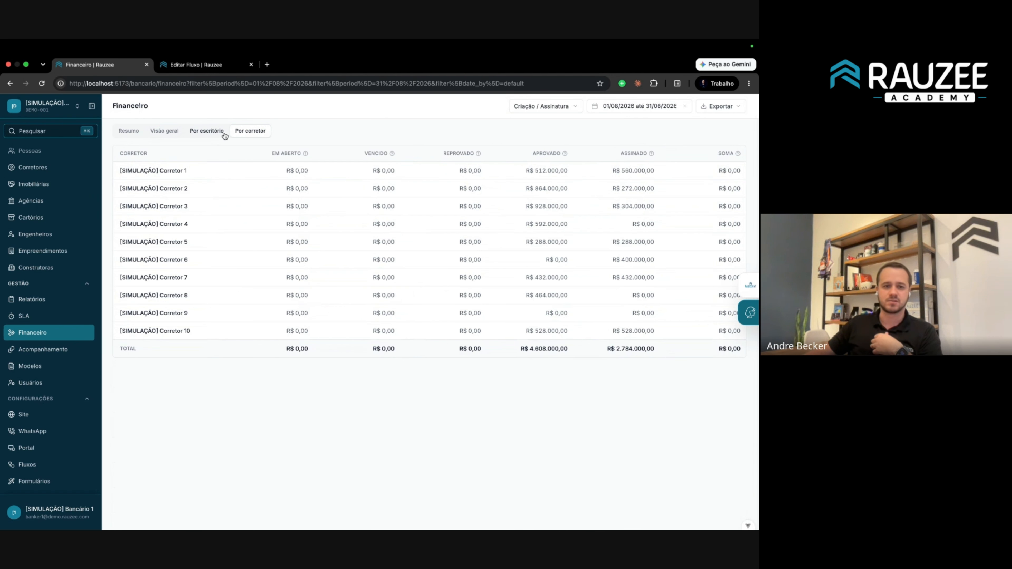
click(205, 134)
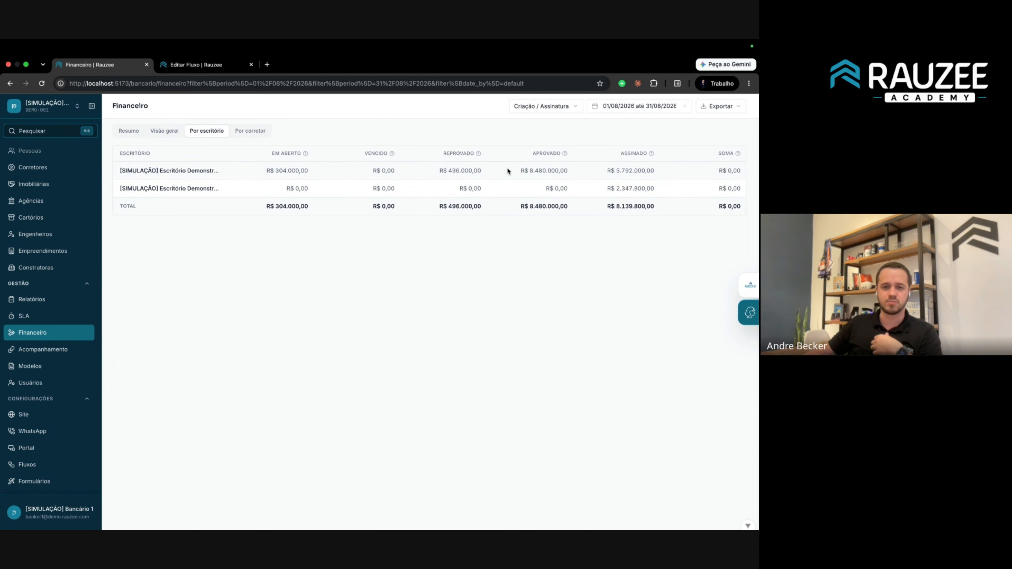
click(250, 131)
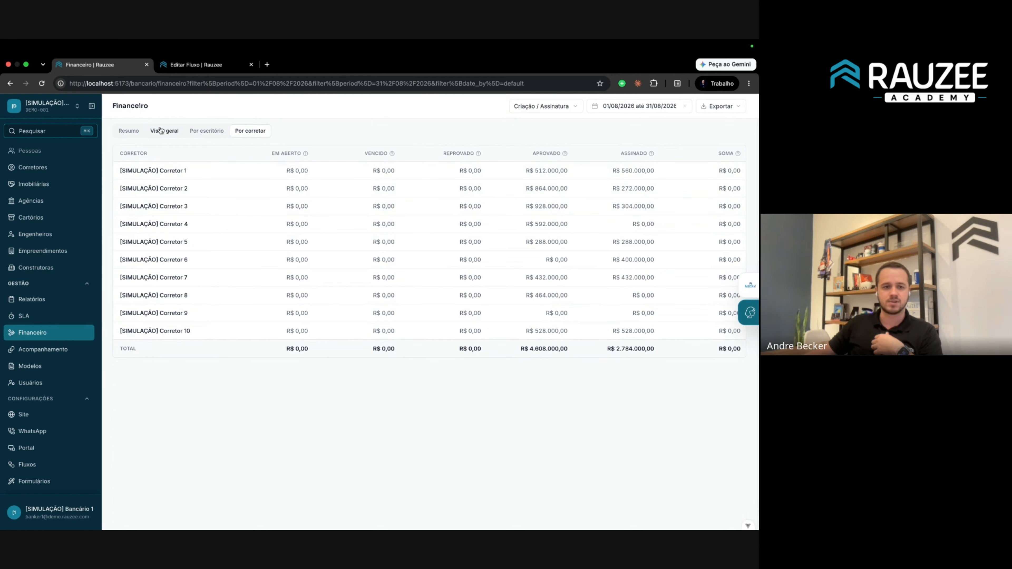
click(139, 136)
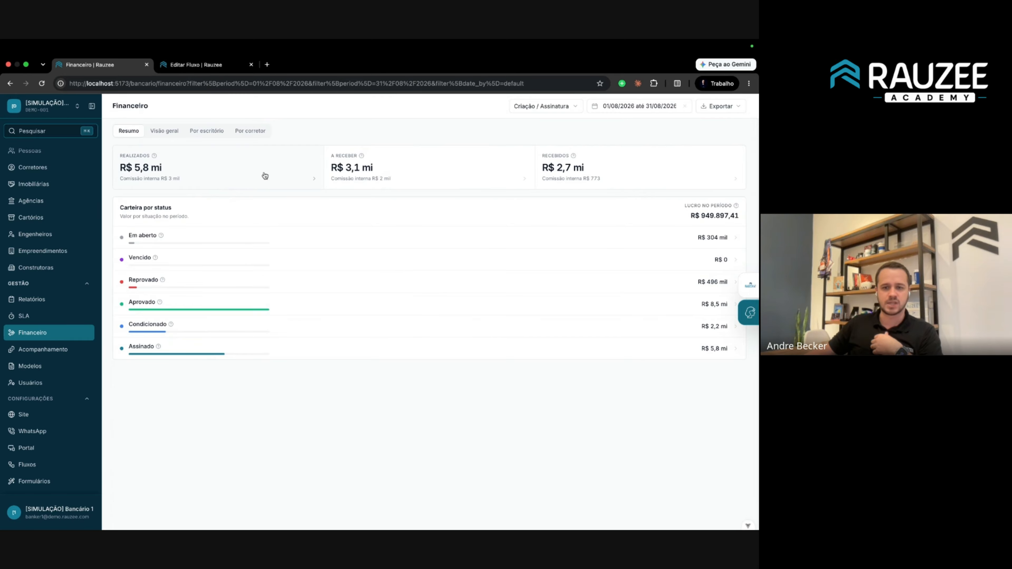
click(559, 108)
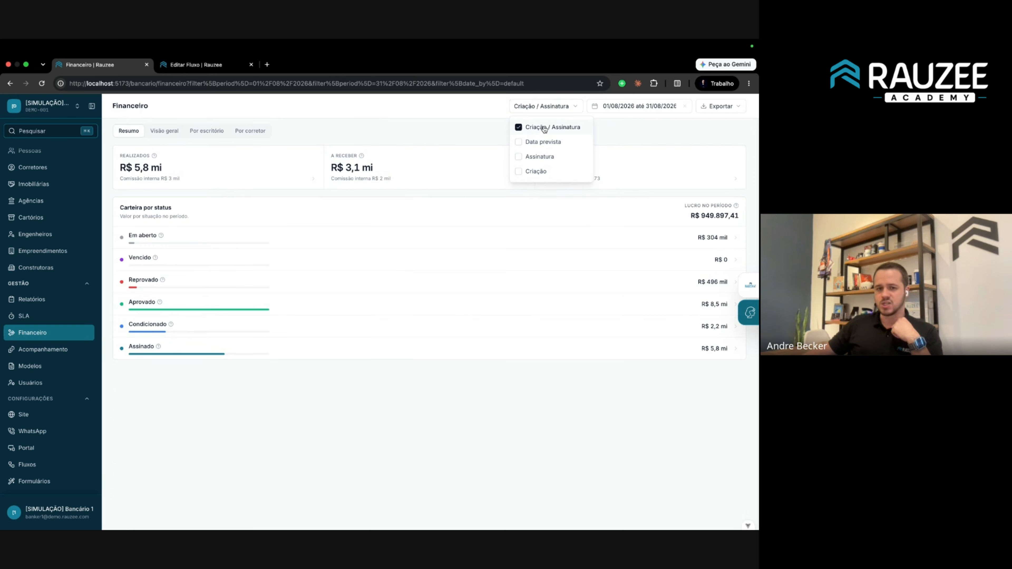
Select 26 July through 25 August 2026 in the dashboard's date-range calendar.
click(605, 108)
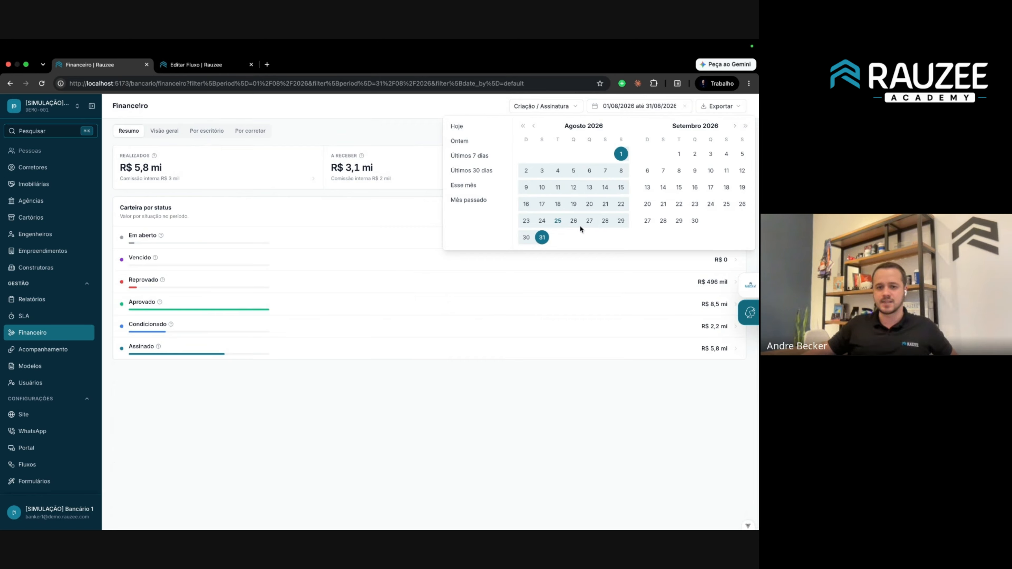
click(558, 220)
click(605, 170)
click(620, 154)
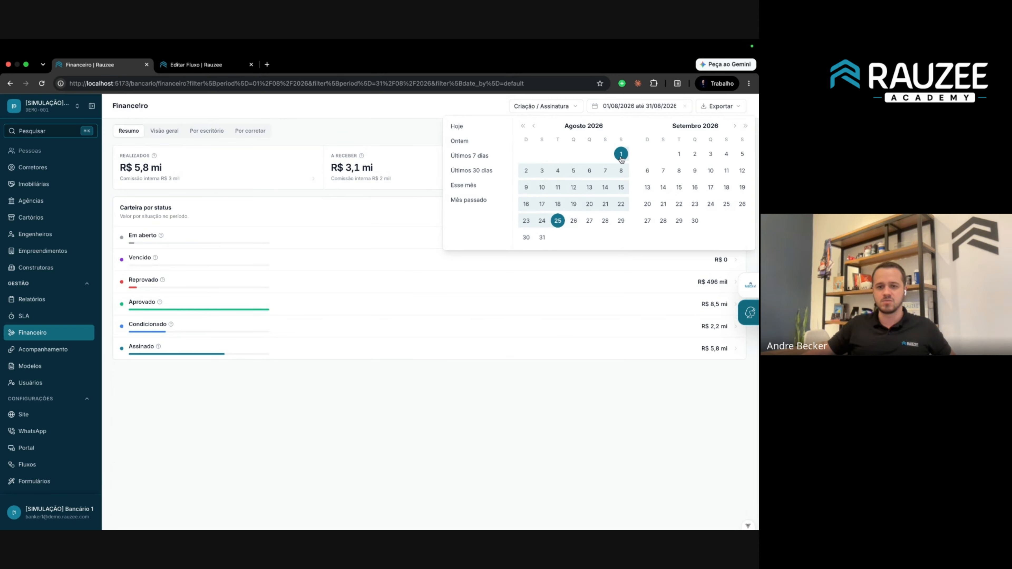
click(532, 126)
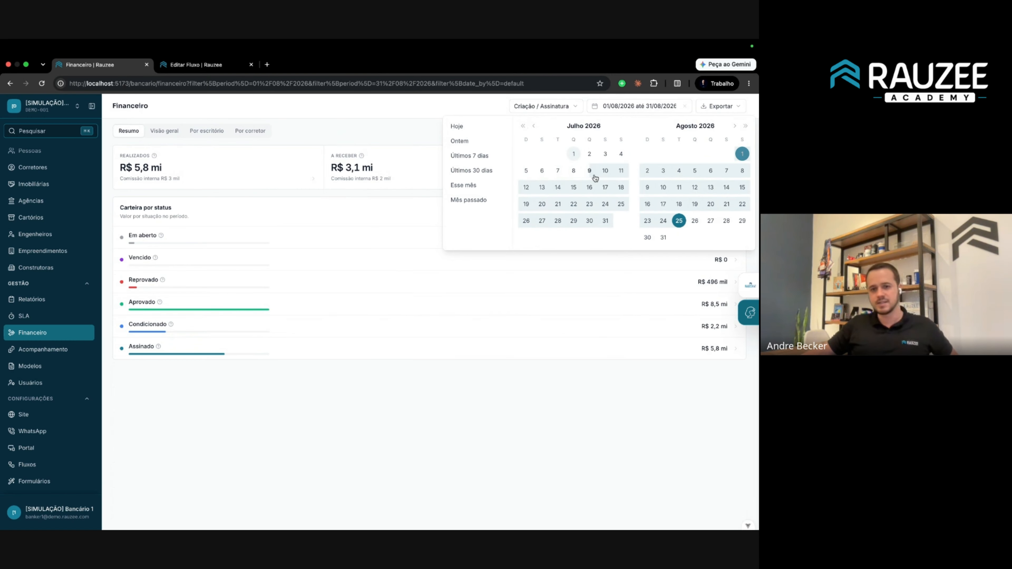
click(558, 220)
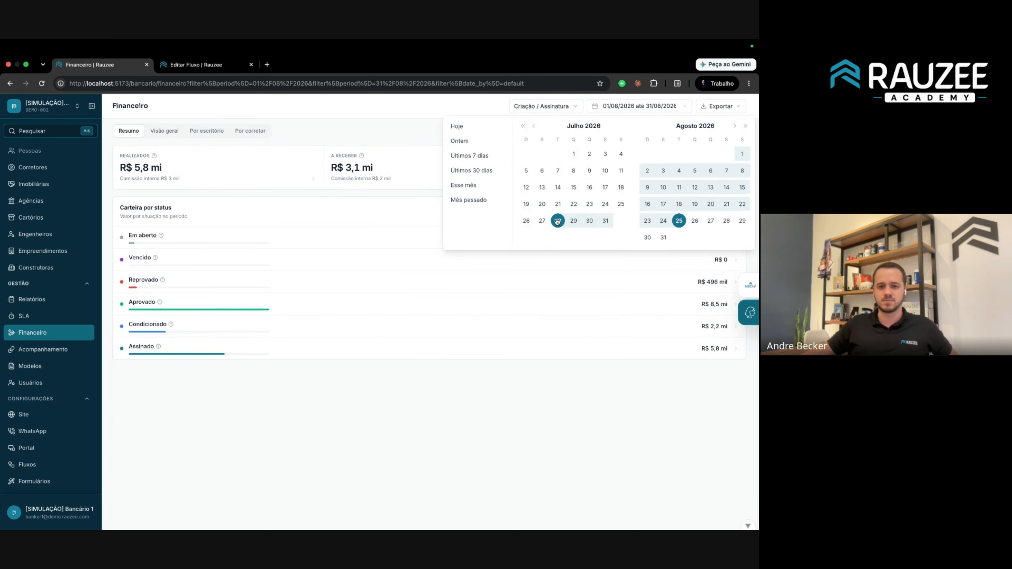
click(526, 220)
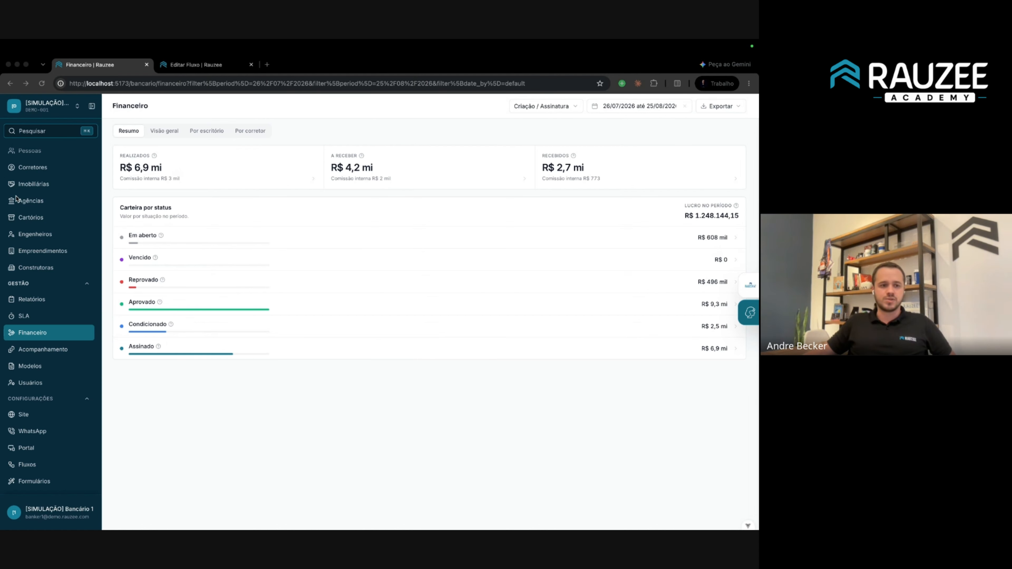
scroll(20, 204, up, 10)
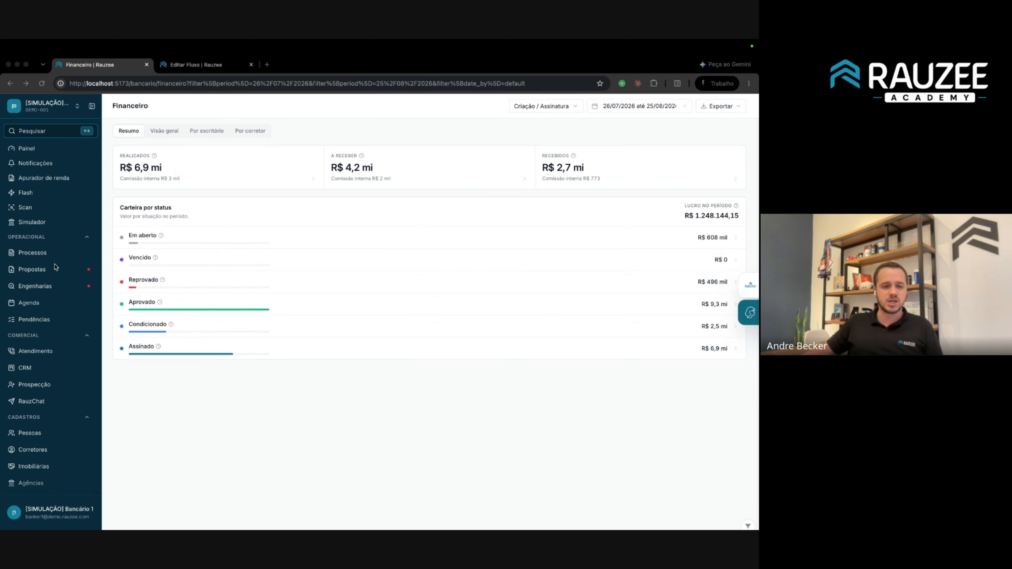
Open the client's process Financeiro section and review the Valor da comissão and Soma formulas, still R$ 0,00.
click(32, 251)
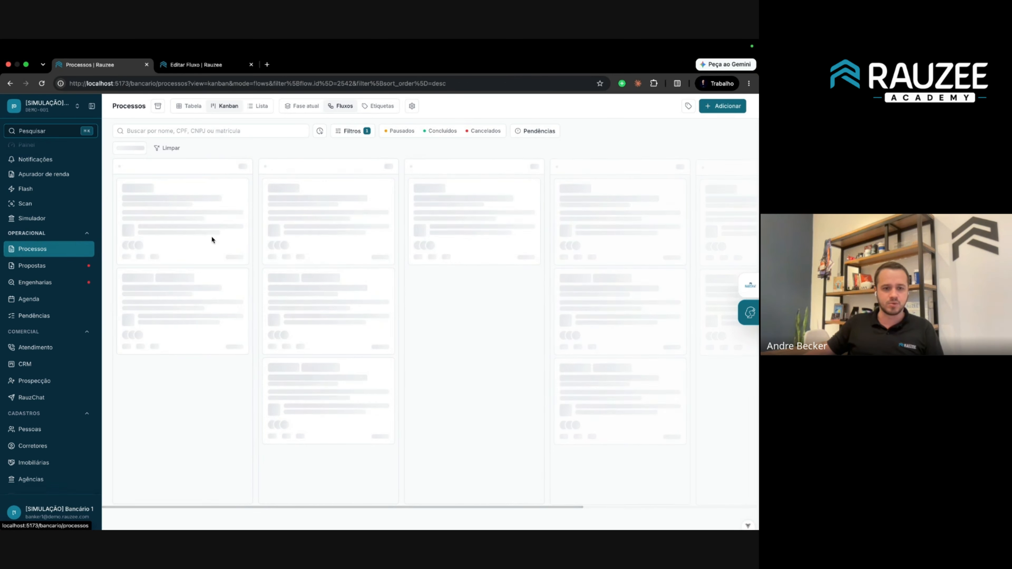
click(346, 227)
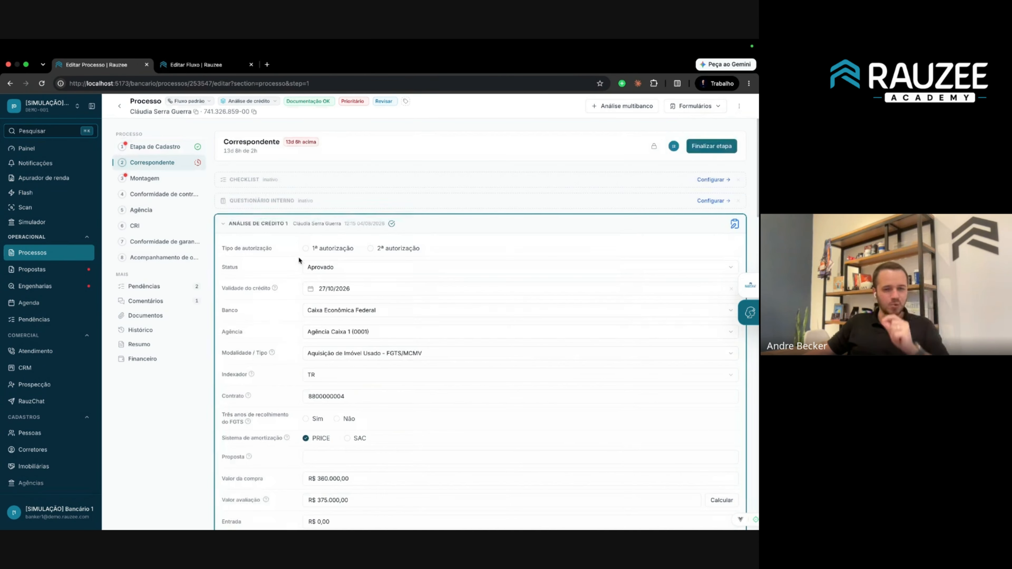
click(154, 358)
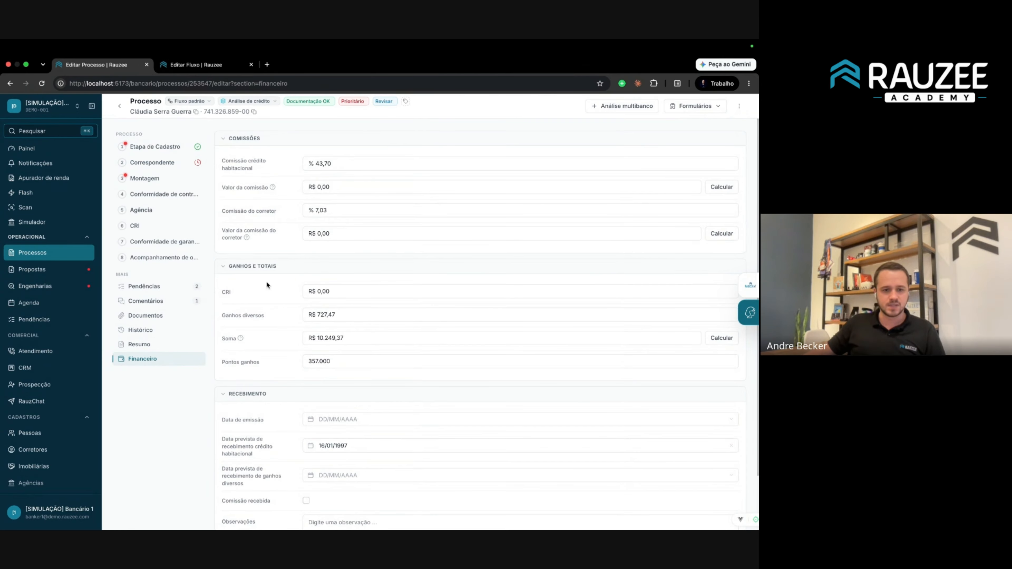
mouse_move(272, 187)
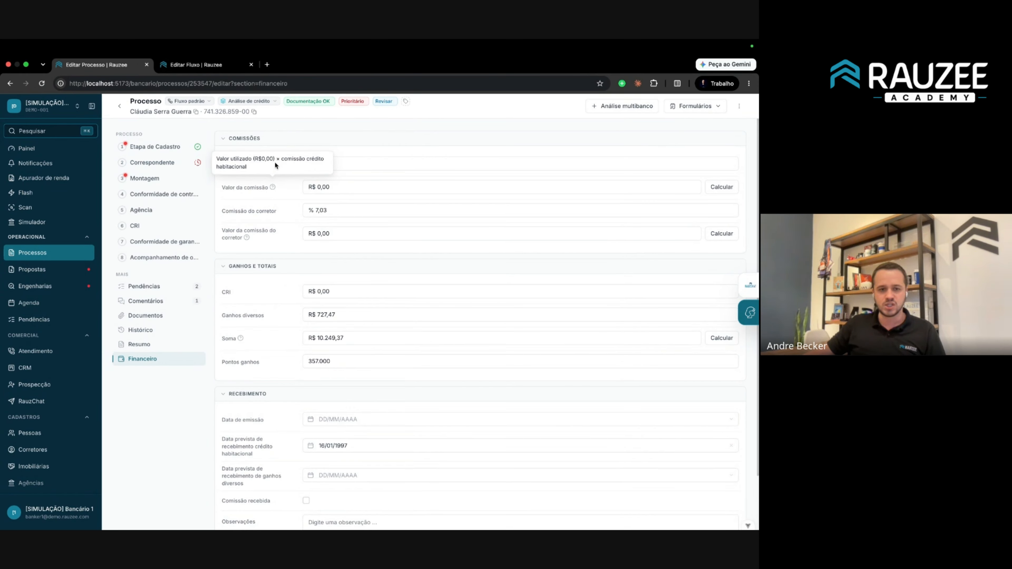
mouse_move(247, 238)
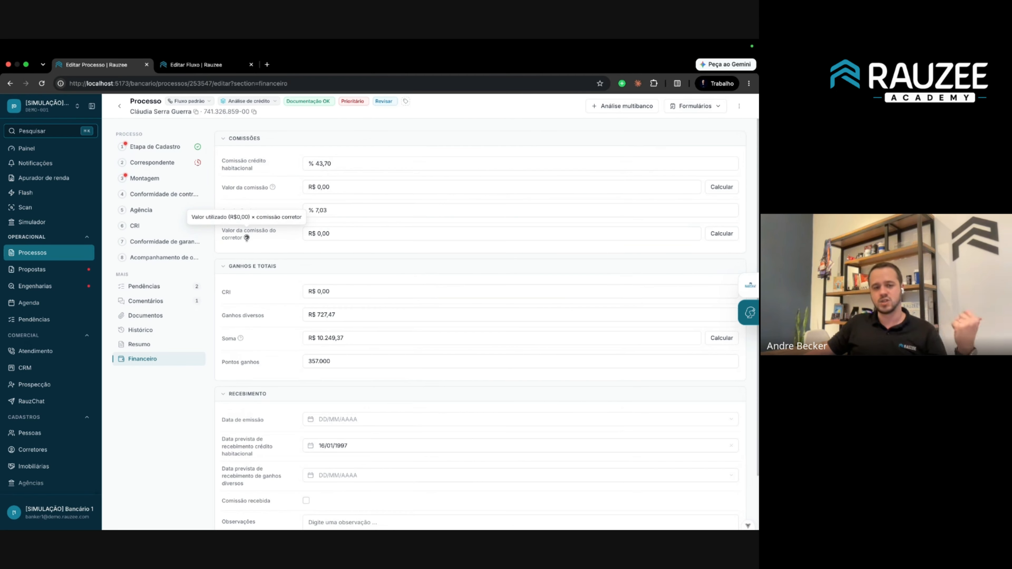
click(334, 208)
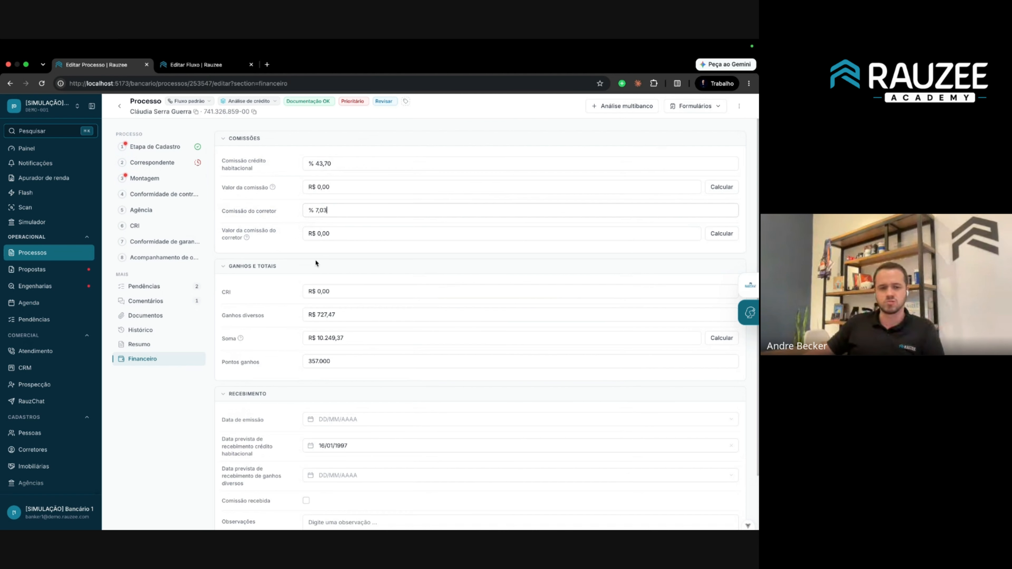
mouse_move(240, 338)
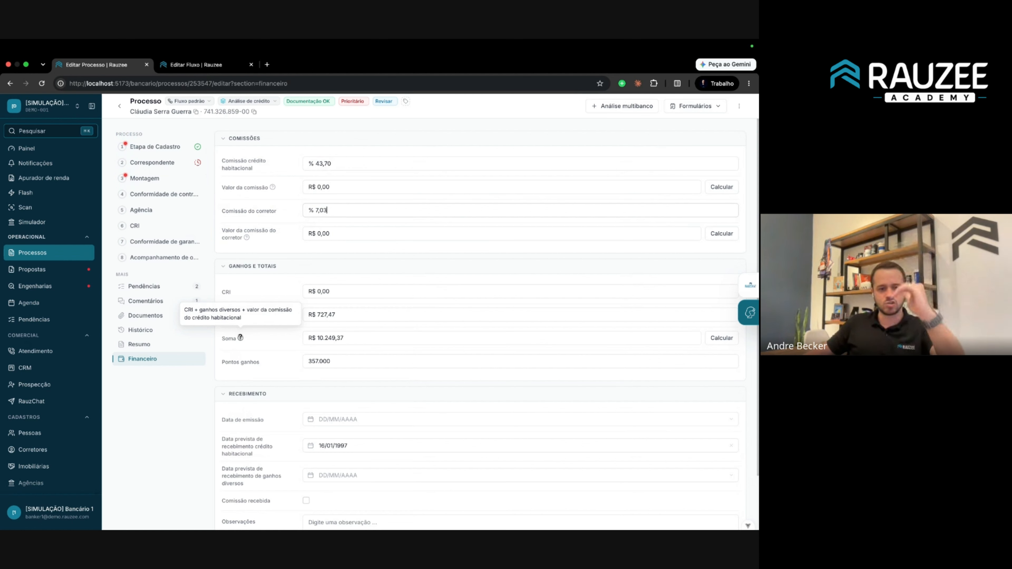
Move from Conformidade de contrato to the Montagem stage and scroll through its commercial, unit and documentation sections.
click(163, 193)
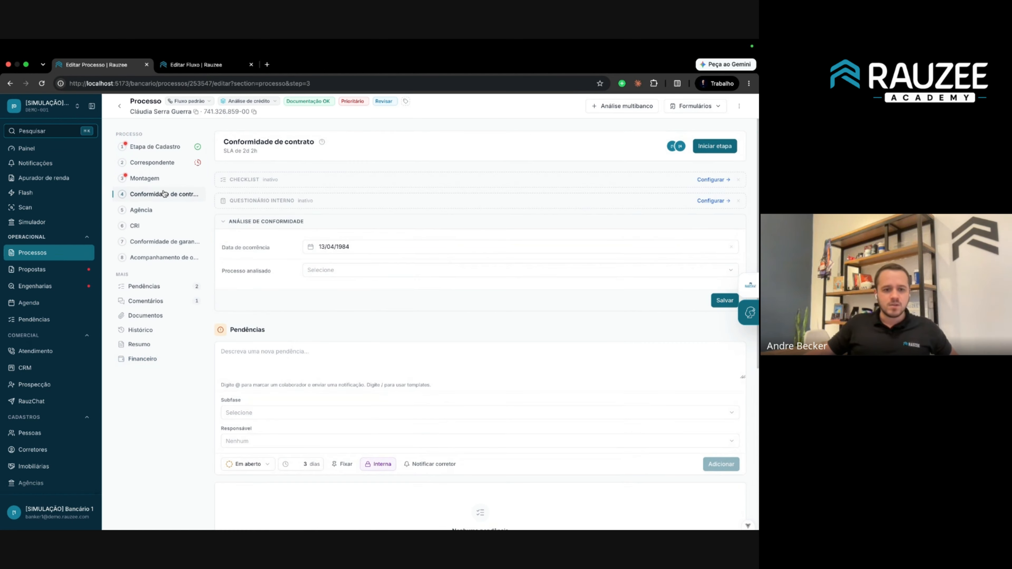
click(153, 179)
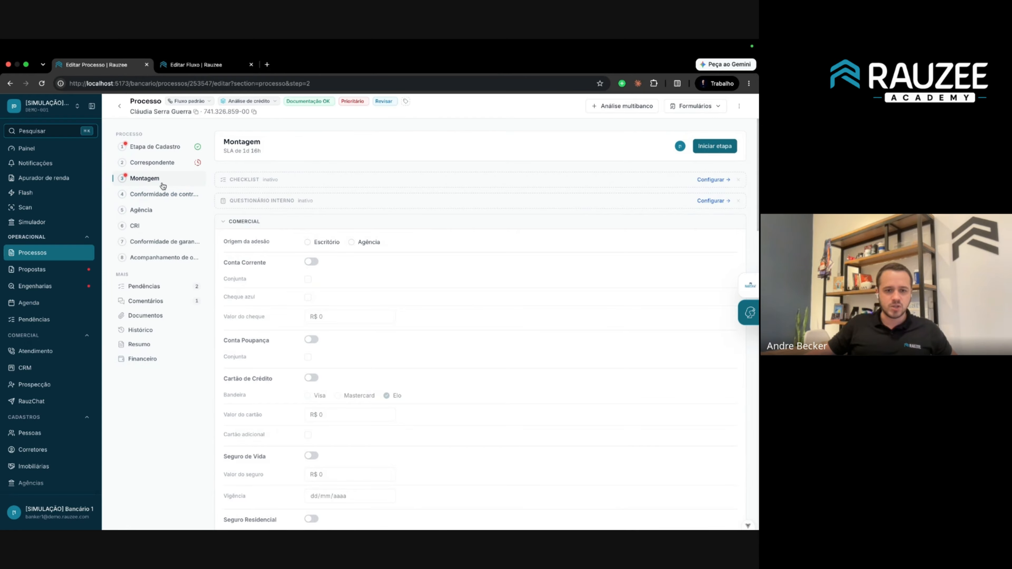
scroll(265, 272, down, 7)
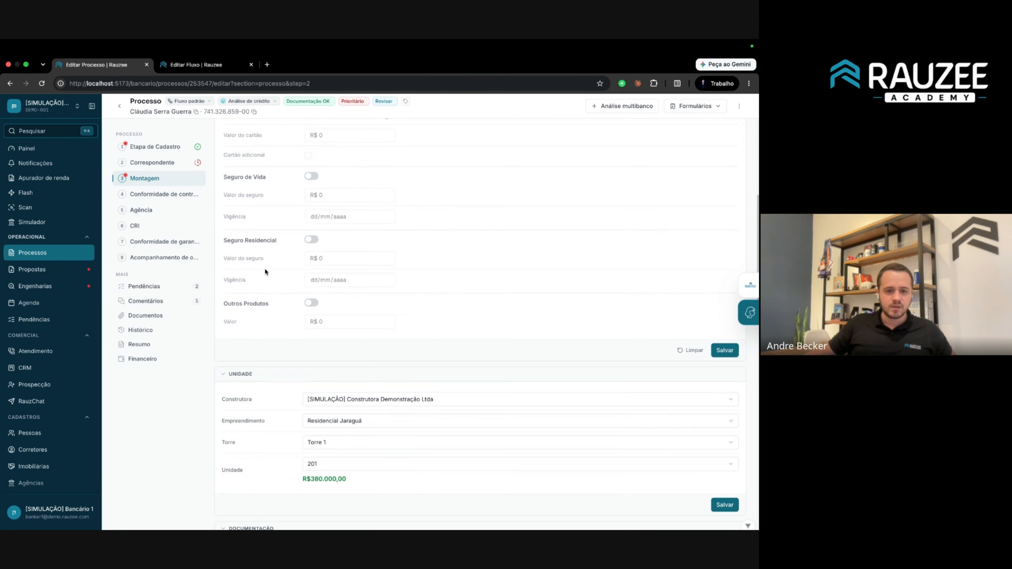
scroll(265, 271, up, 7)
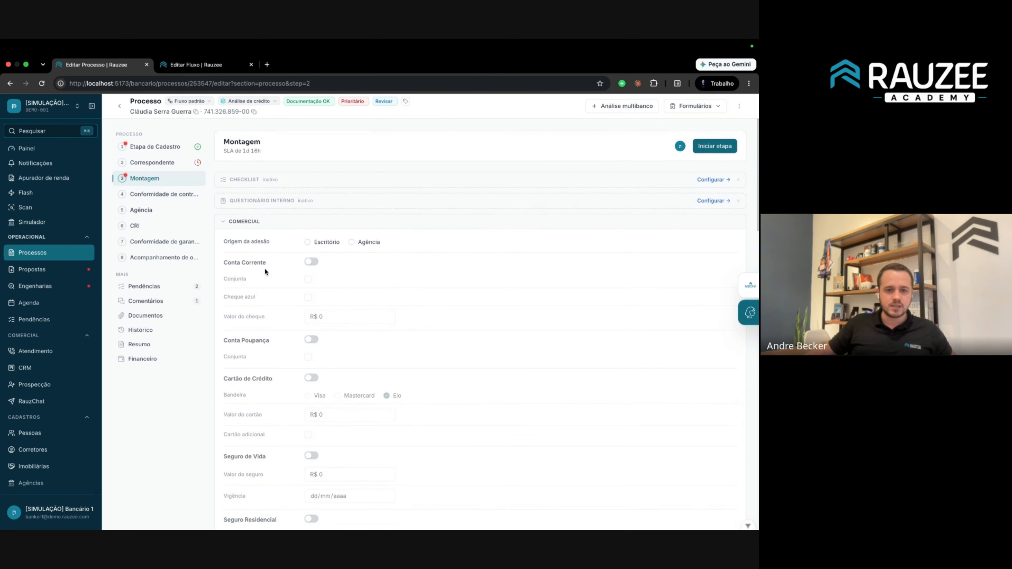
scroll(265, 272, down, 20)
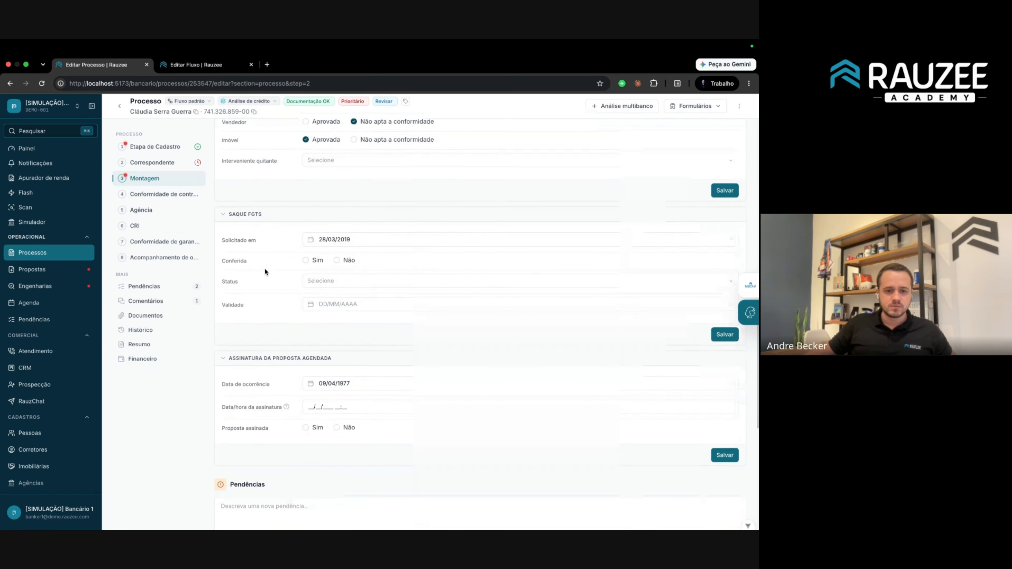
scroll(265, 271, down, 6)
scroll(265, 270, up, 2)
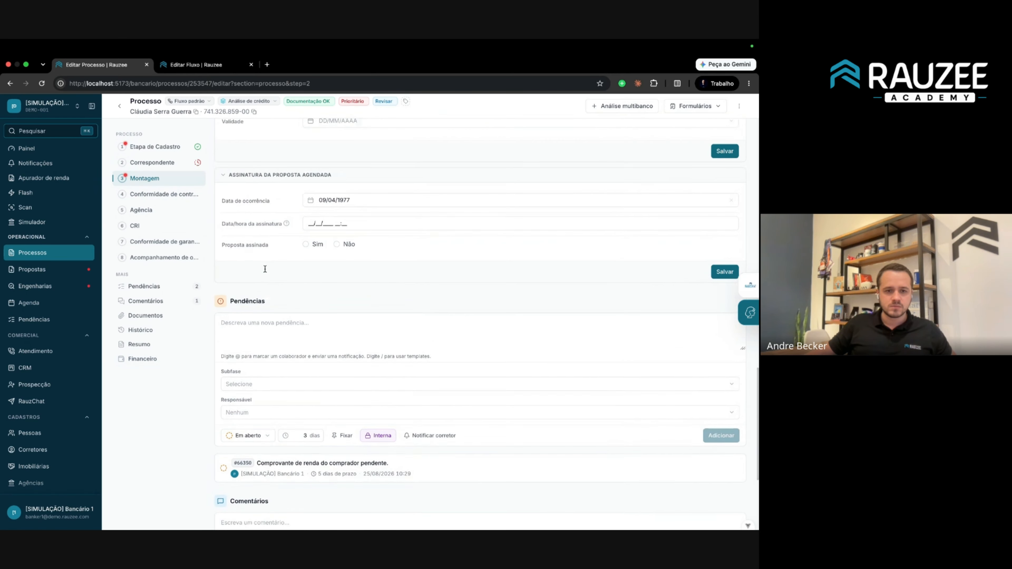
scroll(265, 269, up, 5)
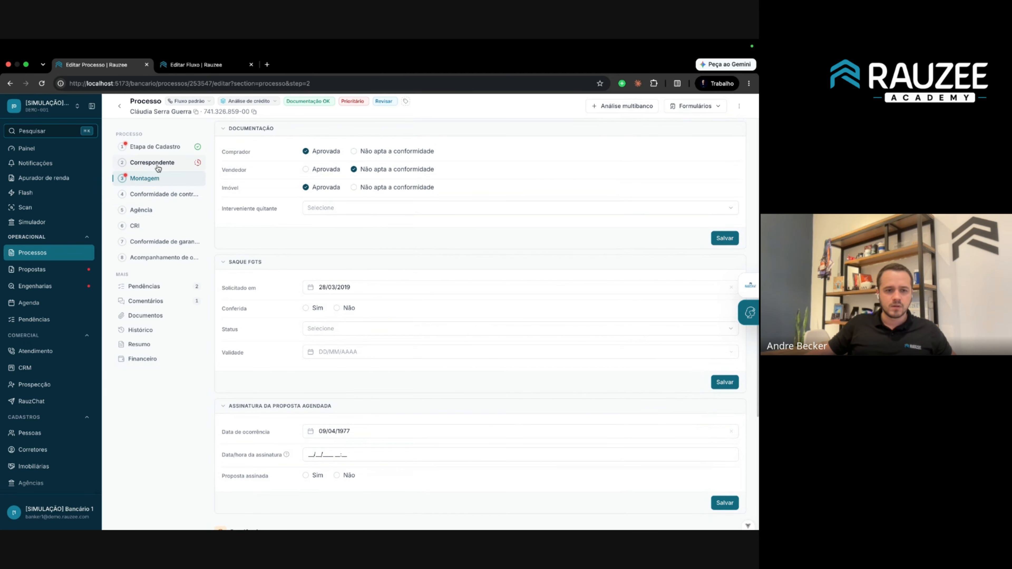
In Agência, enter 500.000,00 as Valor utilizado, noting the approved R$288.000,00 financing value.
click(148, 210)
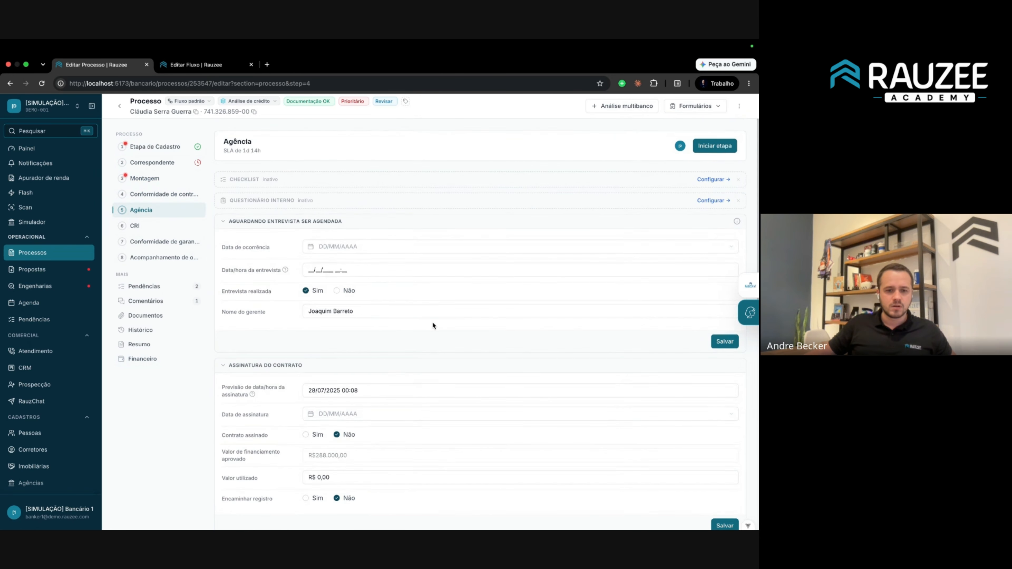
scroll(434, 325, down, 5)
drag(222, 289, 263, 289)
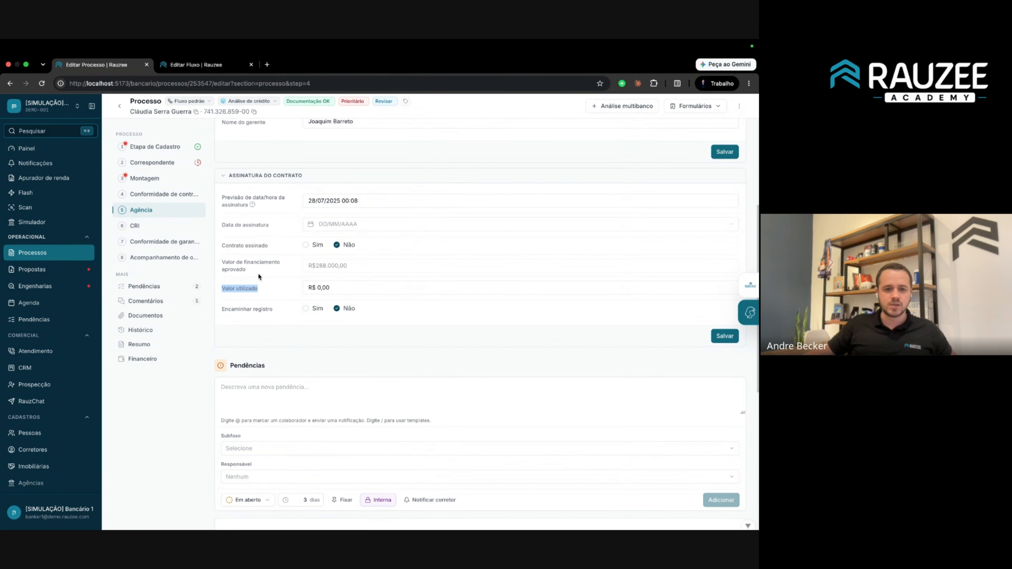
click(383, 286)
text(5)
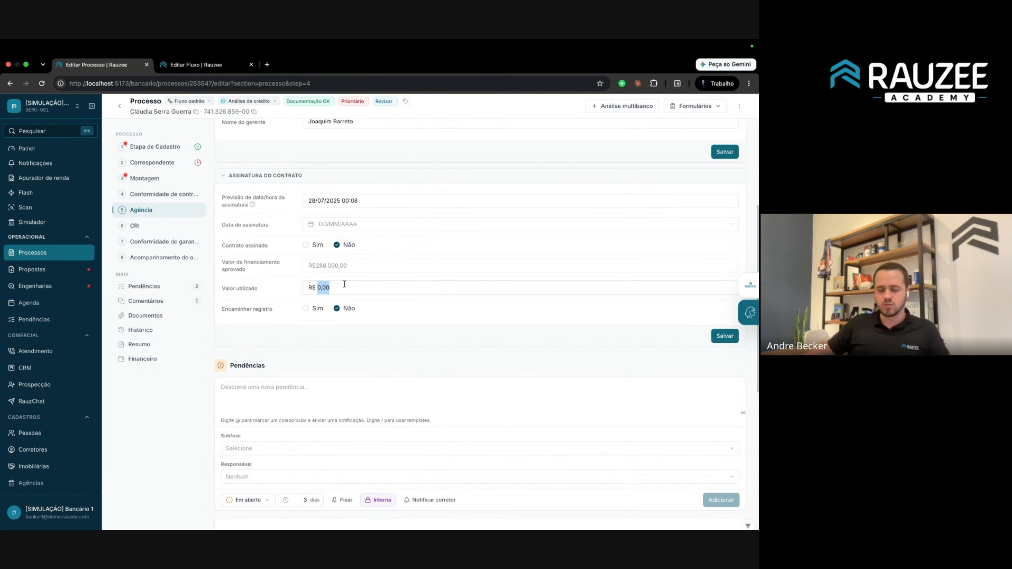
text(00.00)
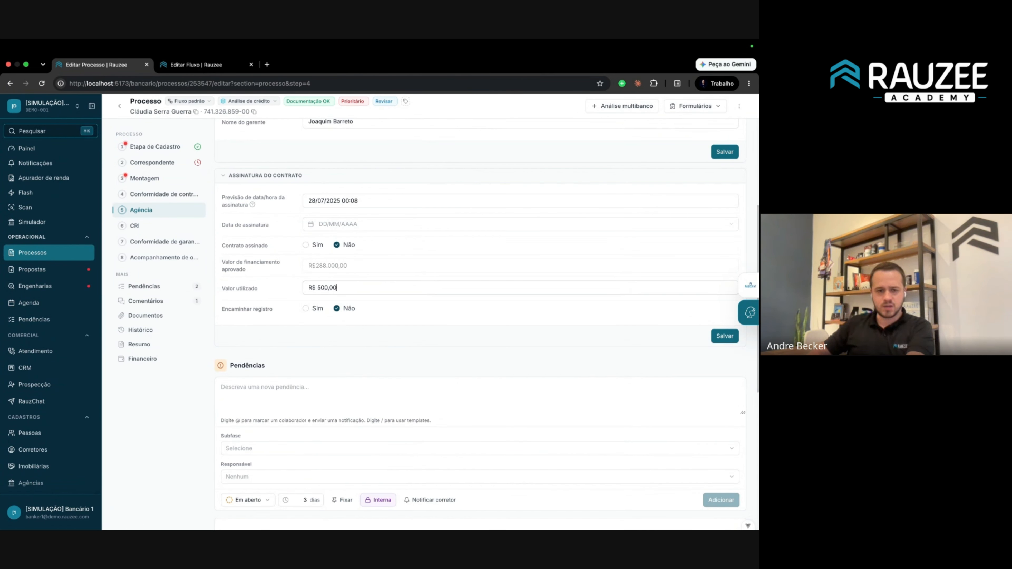
text(0,00)
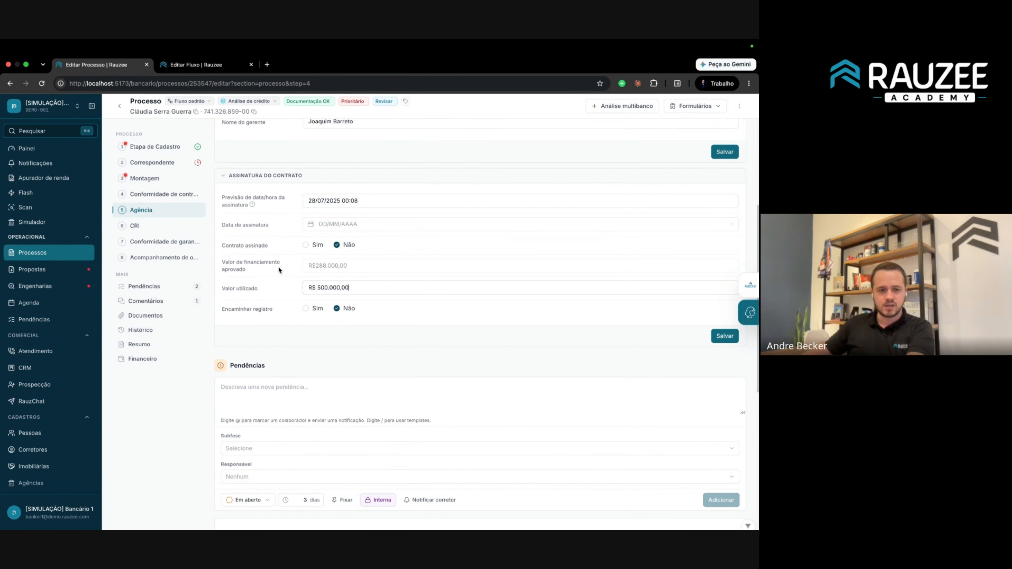
triple_click(327, 266)
click(342, 267)
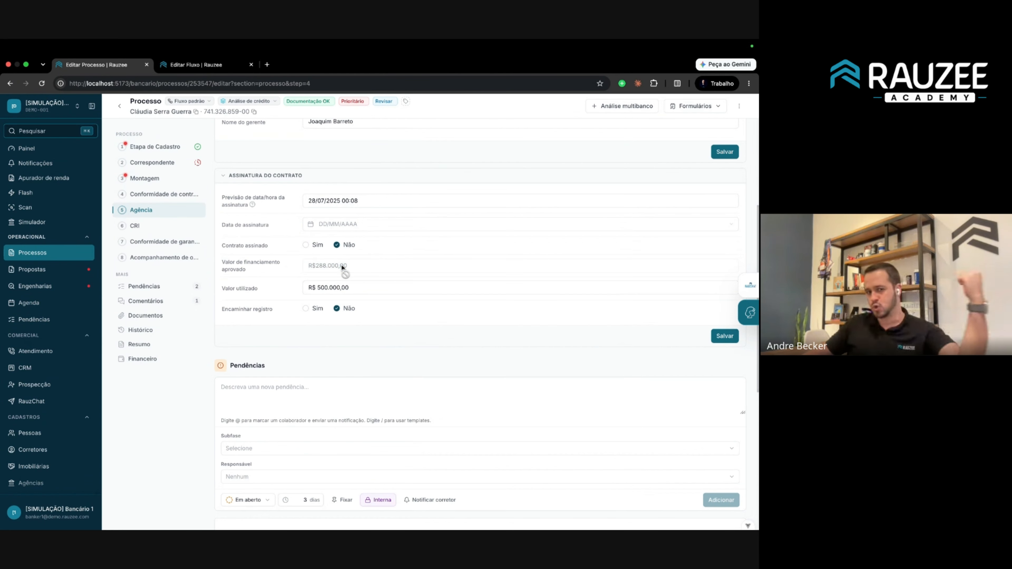
Check the approved values in the Correspondente stage.
click(162, 168)
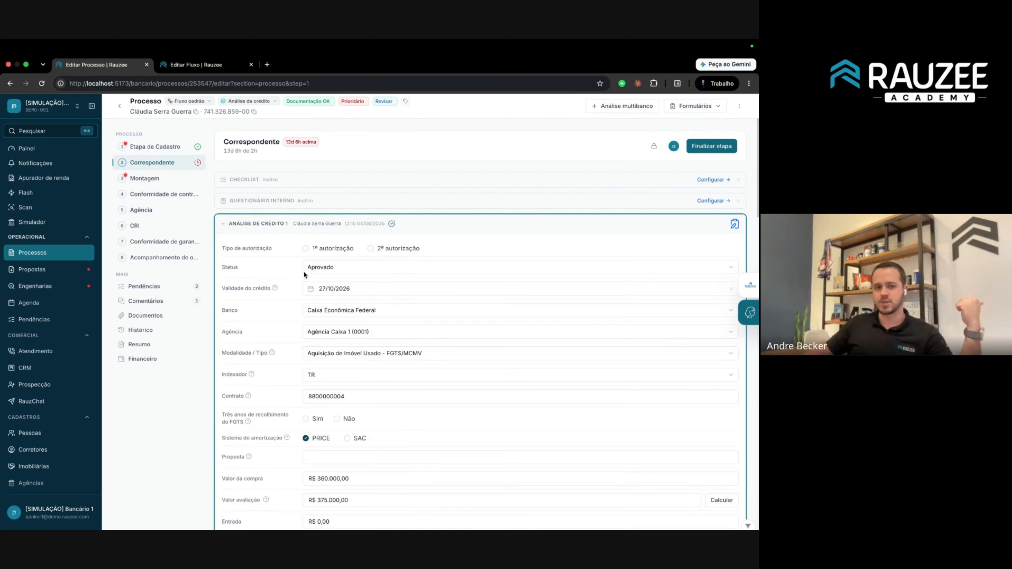
scroll(327, 358, down, 4)
scroll(327, 360, down, 1)
scroll(284, 360, down, 1)
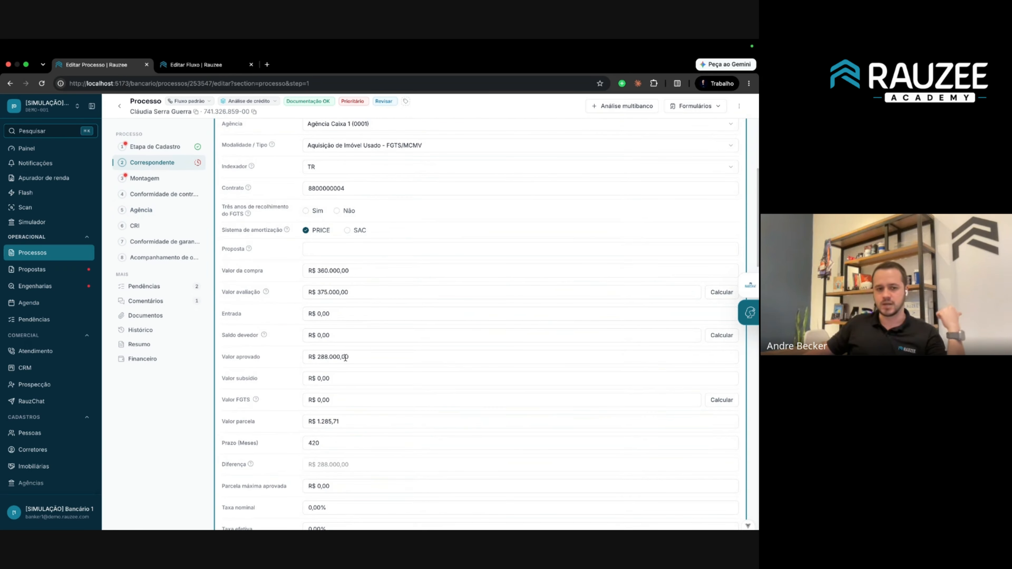
Back in Agência, re-enter Valor utilizado as 500.000,00 and save the contract signing details.
click(154, 215)
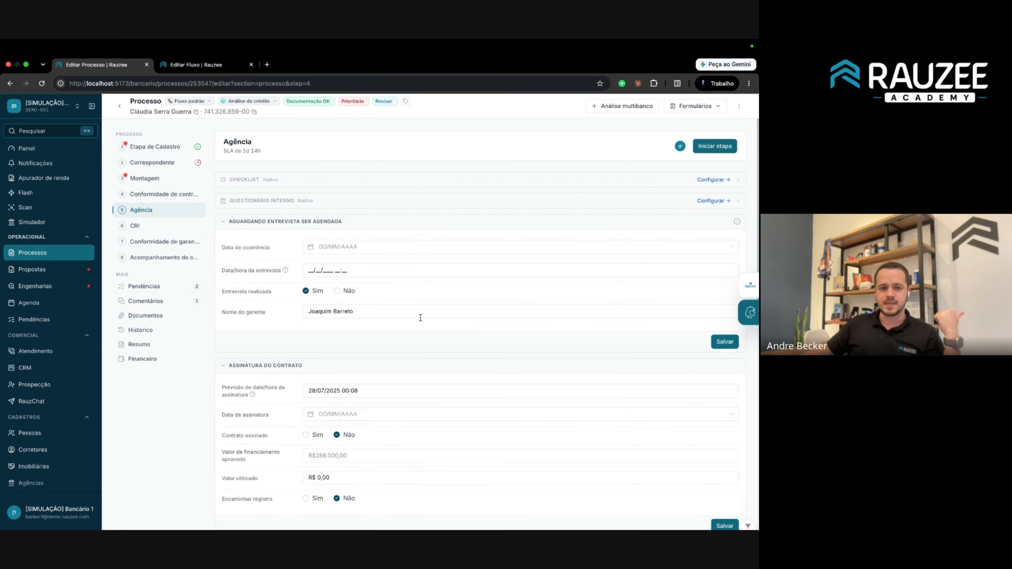
scroll(420, 317, down, 2)
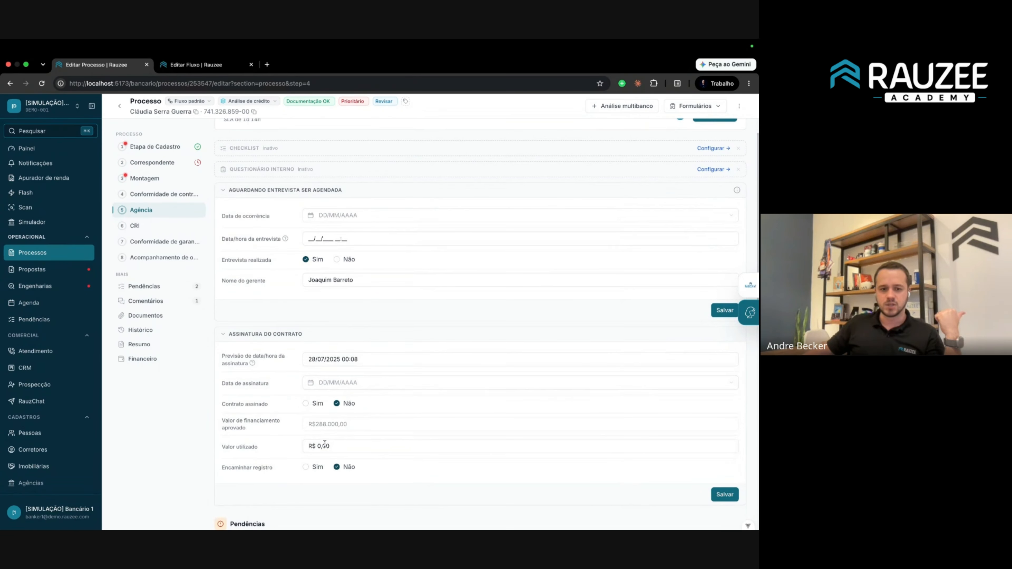
double_click(324, 443)
text(500.00)
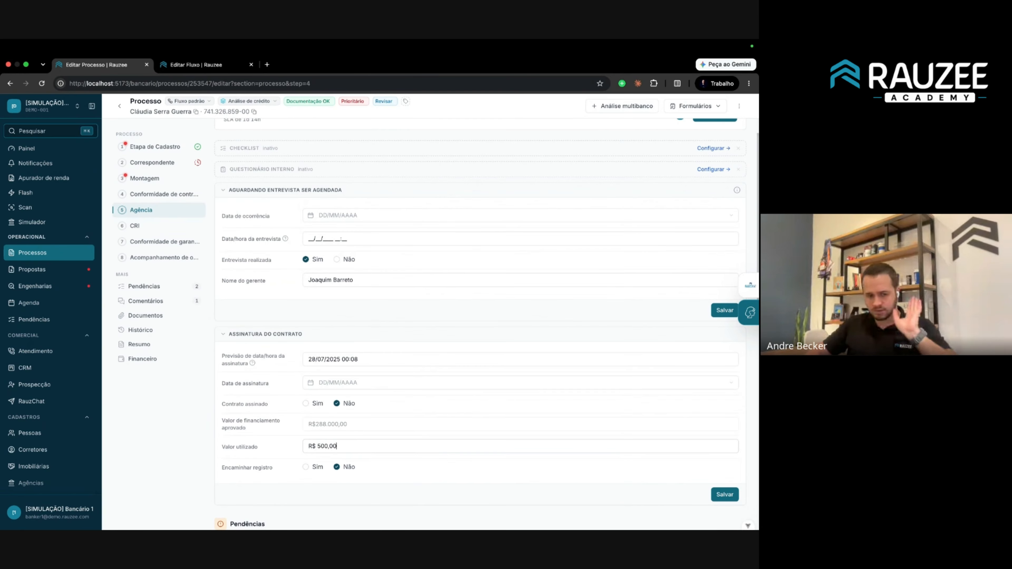
text(0,00)
click(730, 500)
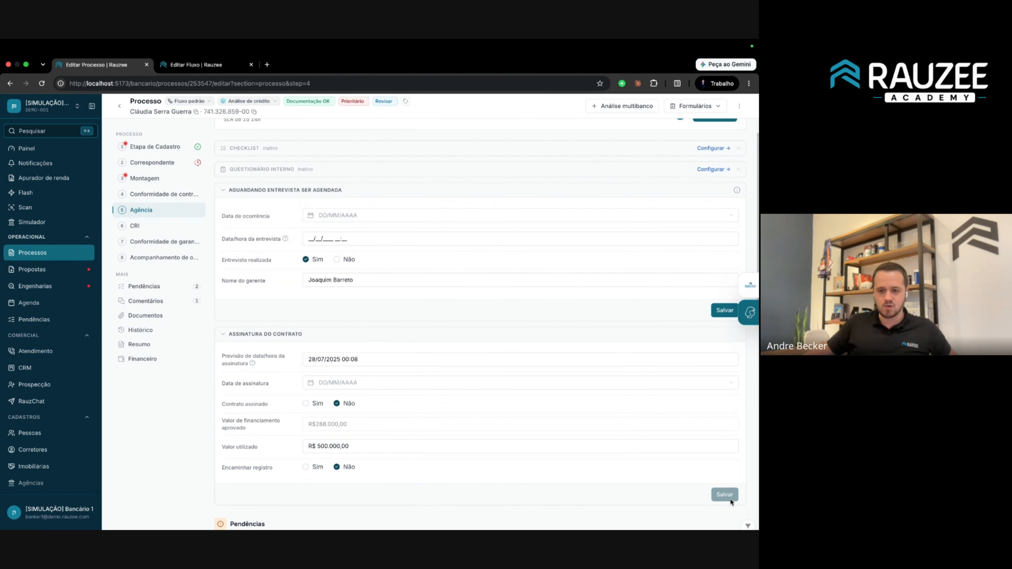
In Financeiro, change Comissão crédito habitacional to 1,00% and check the Valor da comissão formula.
click(142, 359)
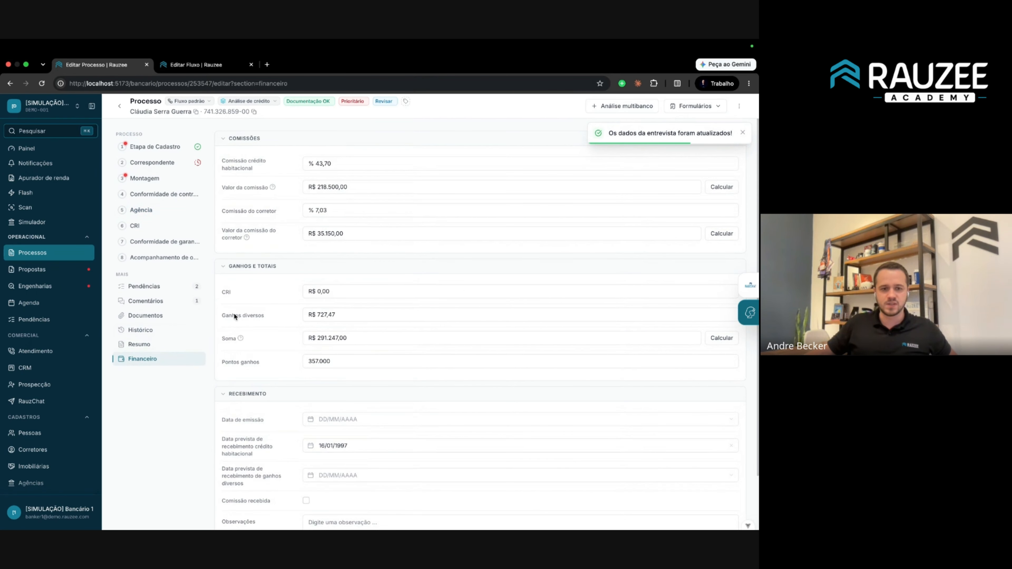
triple_click(385, 164)
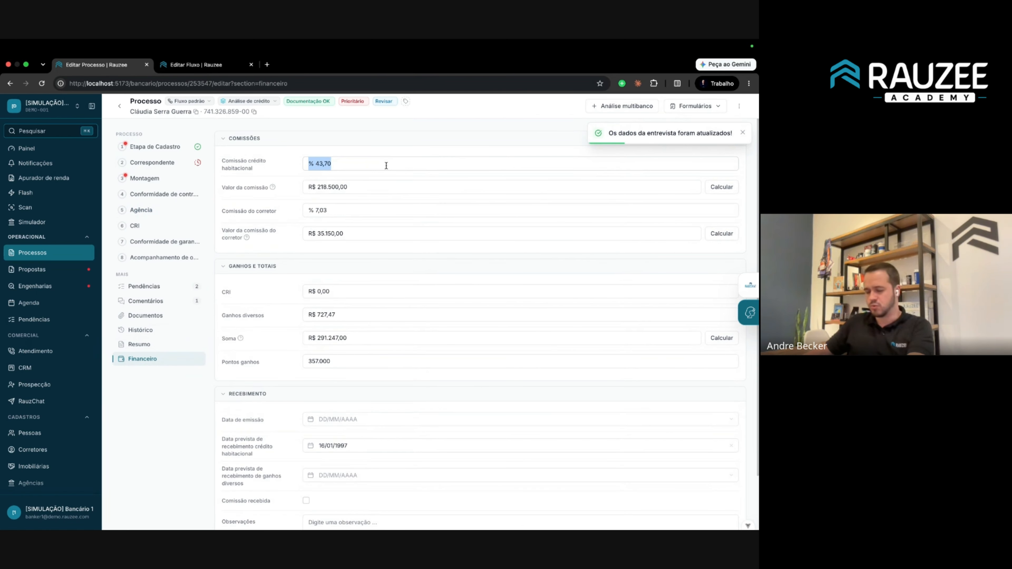
text(1,00)
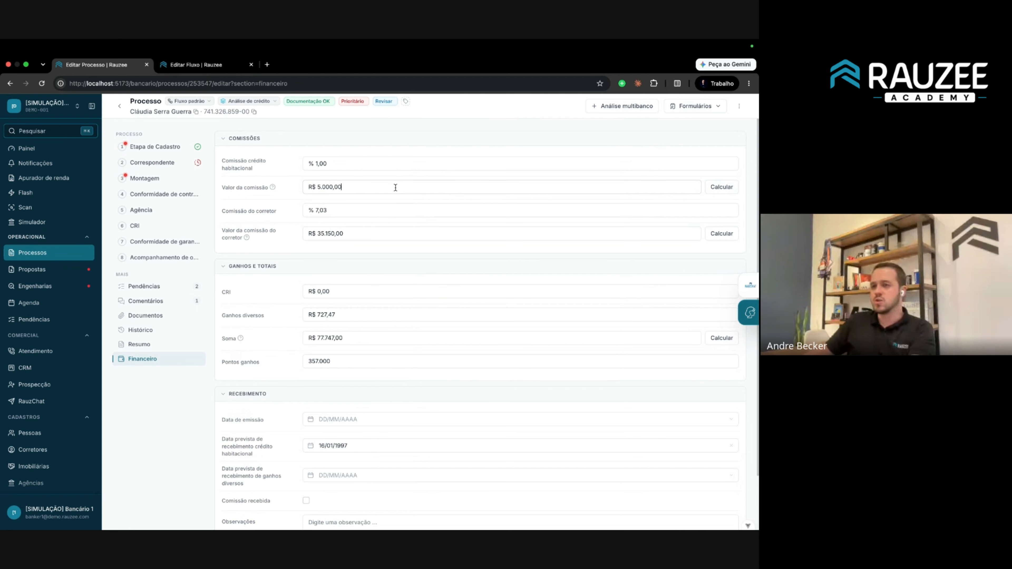
mouse_move(273, 186)
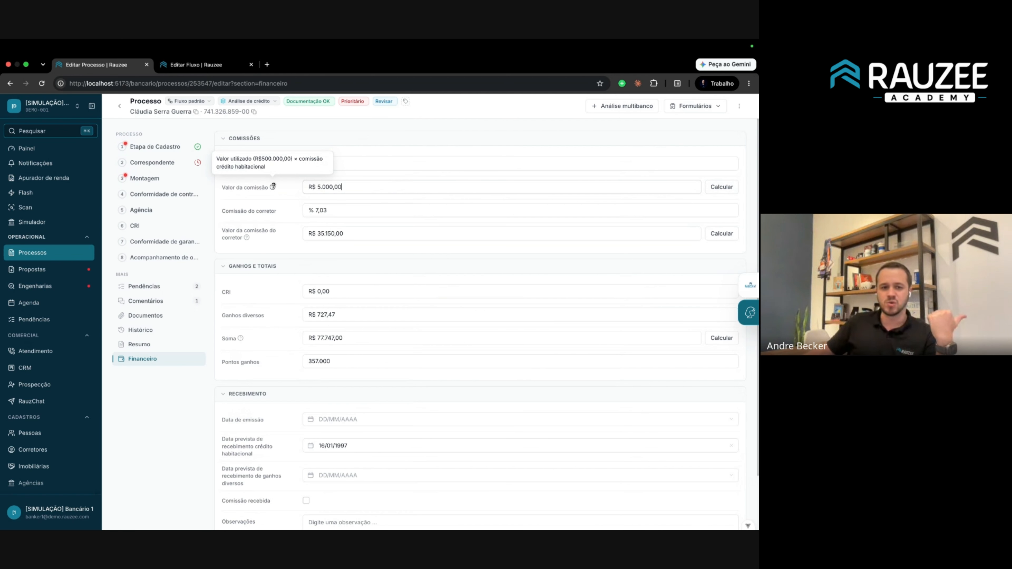
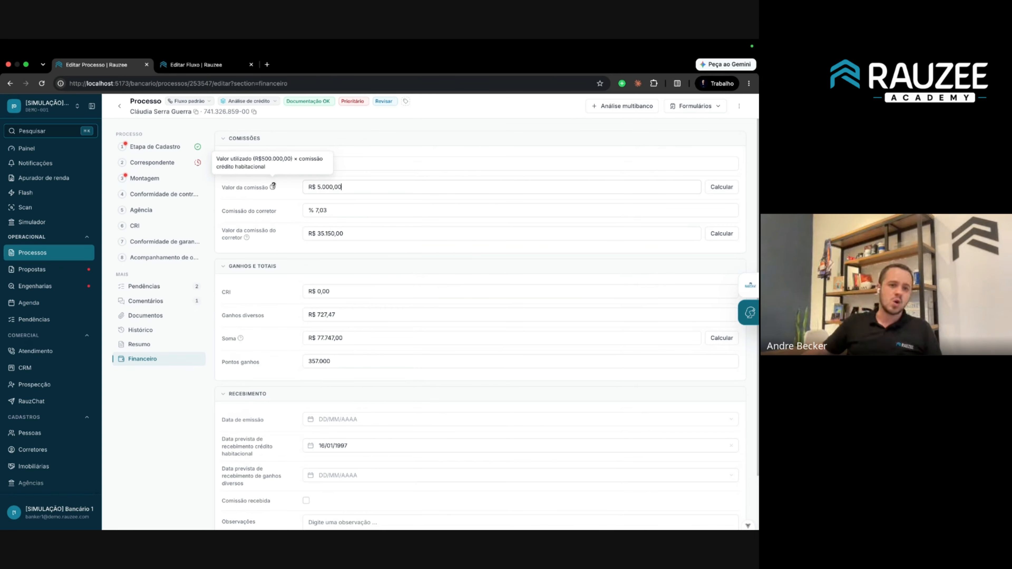
Step through Conformidade de garantia and CRI to Agência, scrolling to the R$ 500.000,00 contract signing.
click(156, 247)
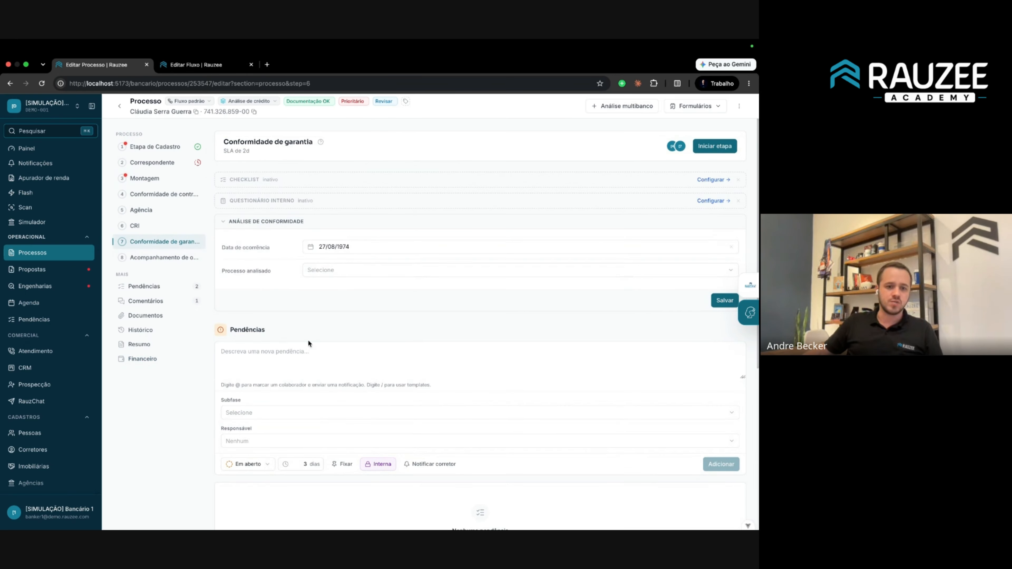
click(143, 227)
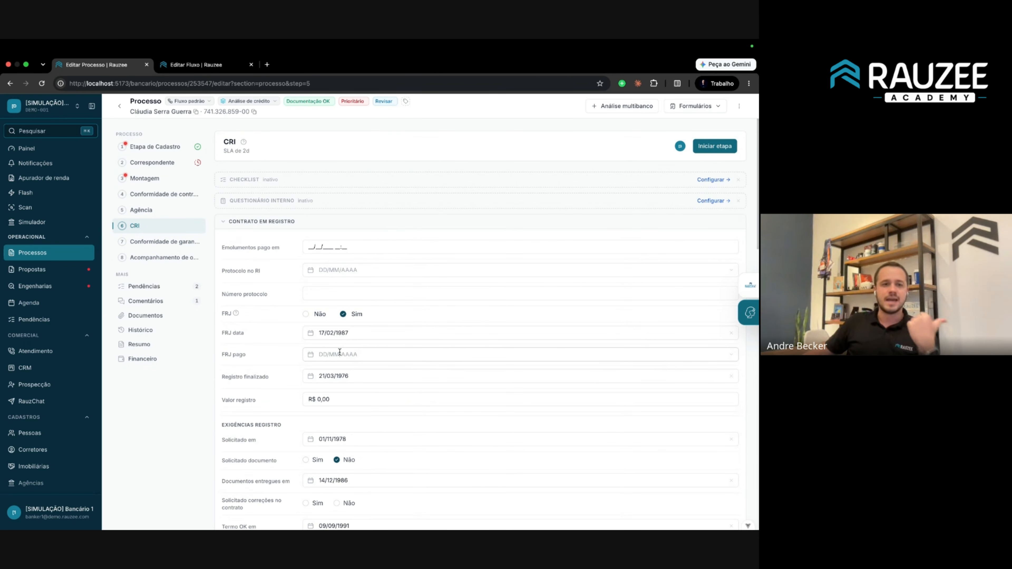
click(141, 210)
scroll(322, 310, down, 4)
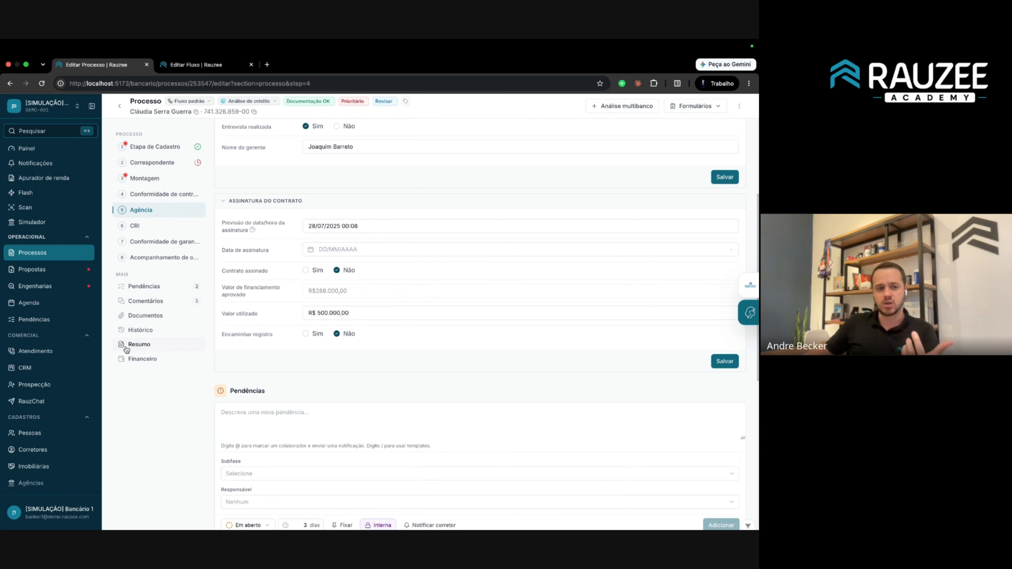
scroll(39, 439, down, 8)
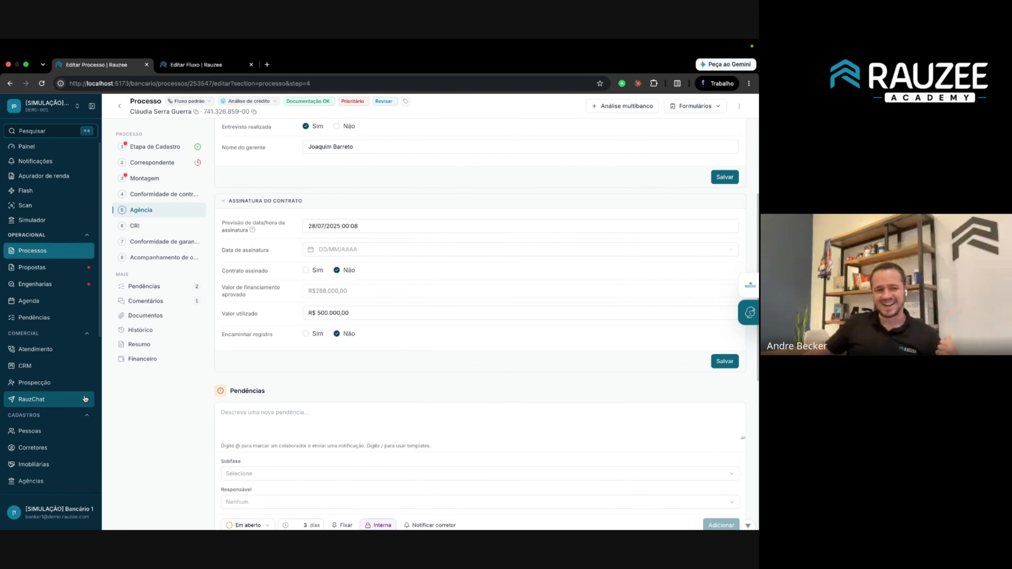
In Fluxo padrão's Agência stage, expand the Aguardando entrevista ser agendada and Assinatura do contrato forms.
click(39, 466)
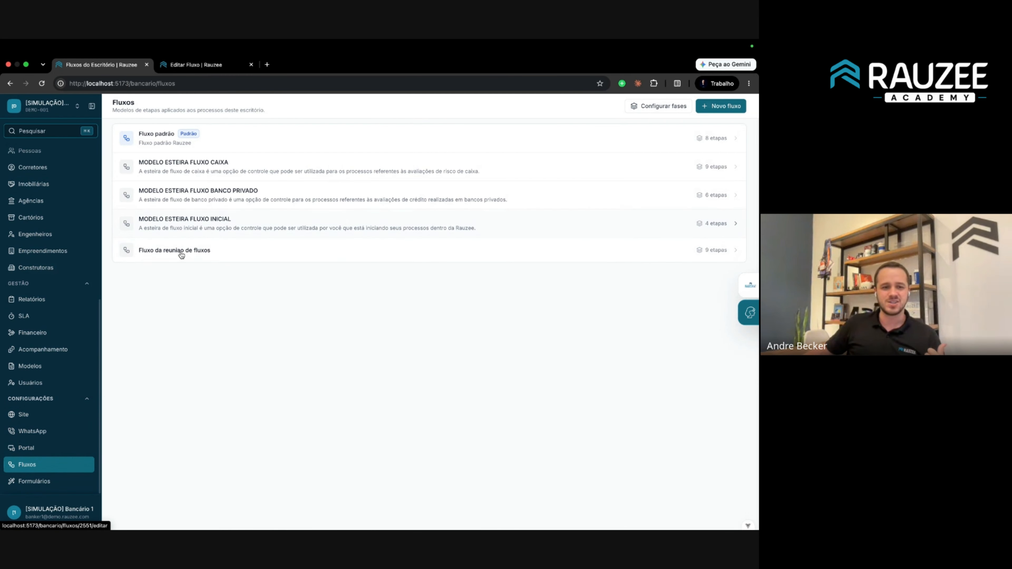
click(232, 138)
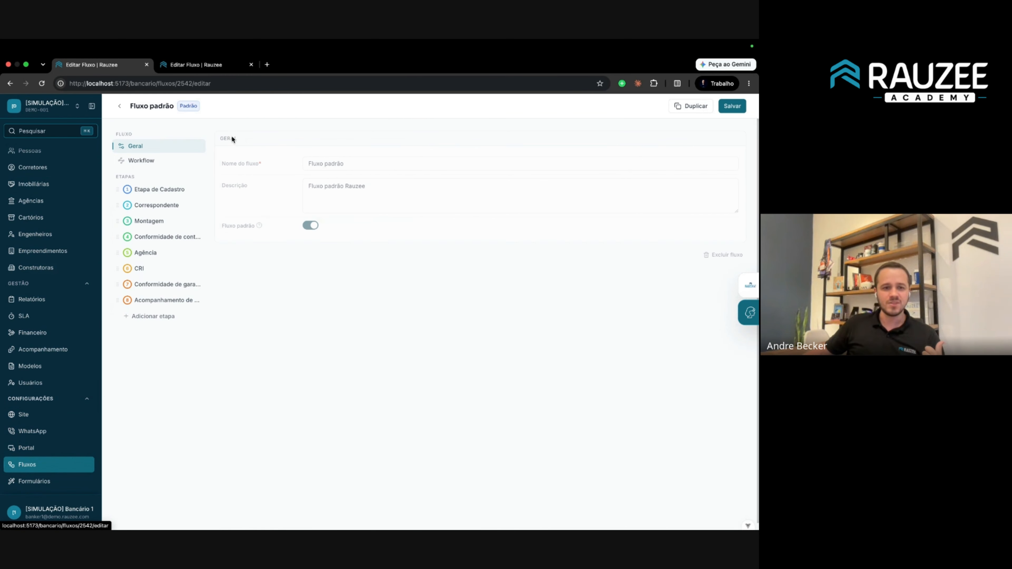
click(145, 252)
scroll(378, 294, down, 6)
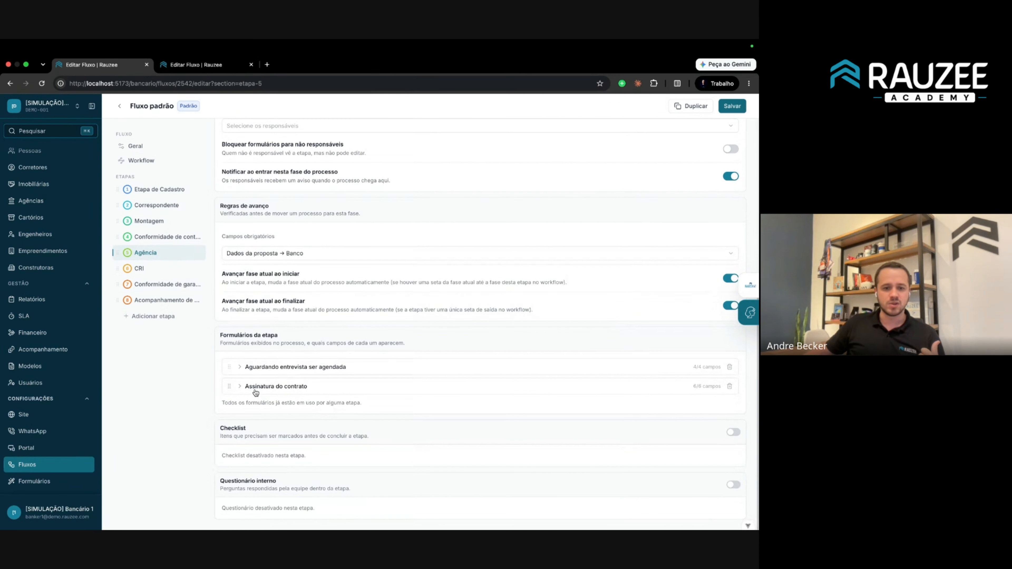
click(240, 367)
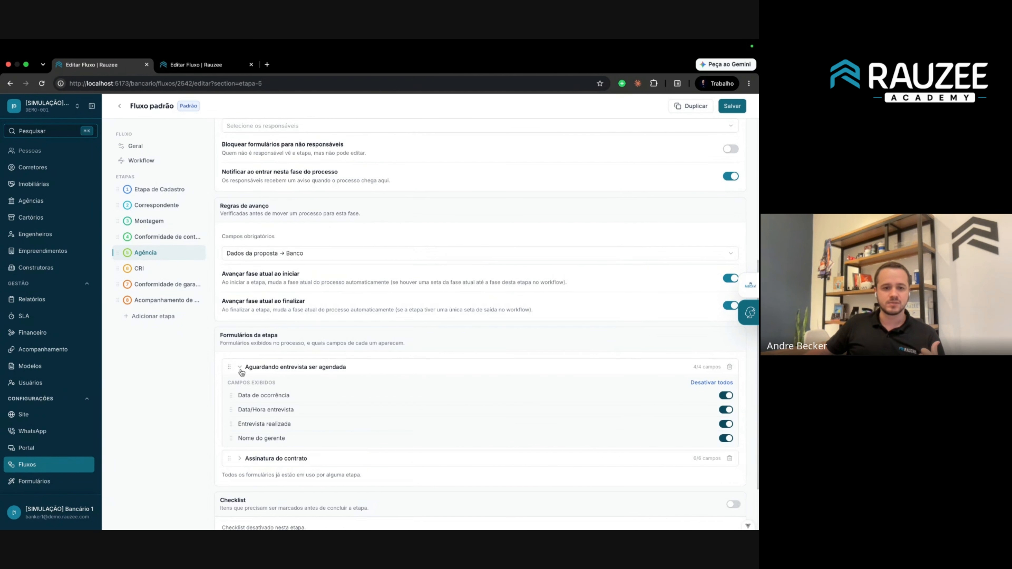
click(239, 459)
scroll(251, 431, down, 3)
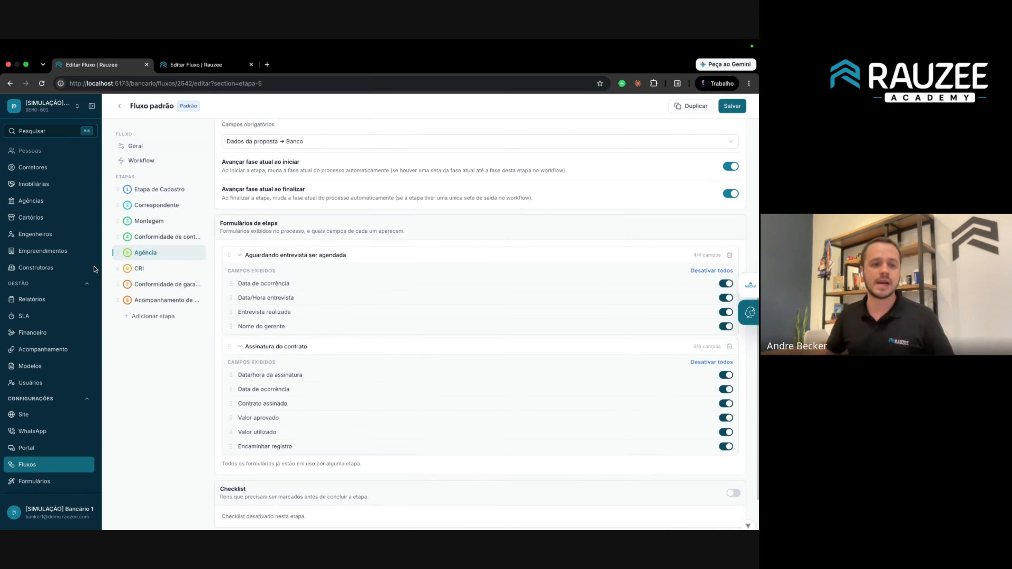
click(36, 465)
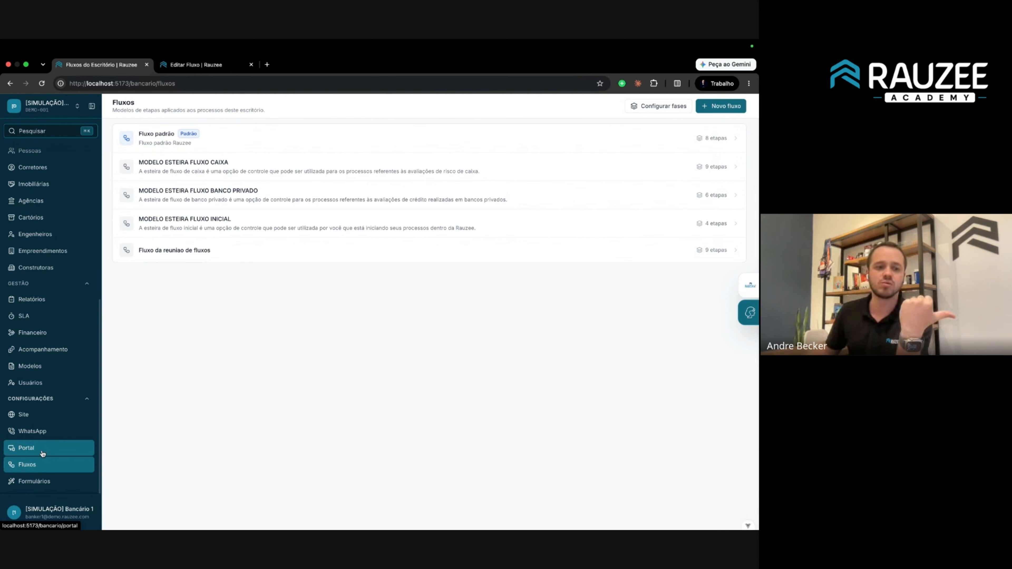
From the Processos kanban, open the client's card in the Correspondente column.
scroll(43, 453, up, 10)
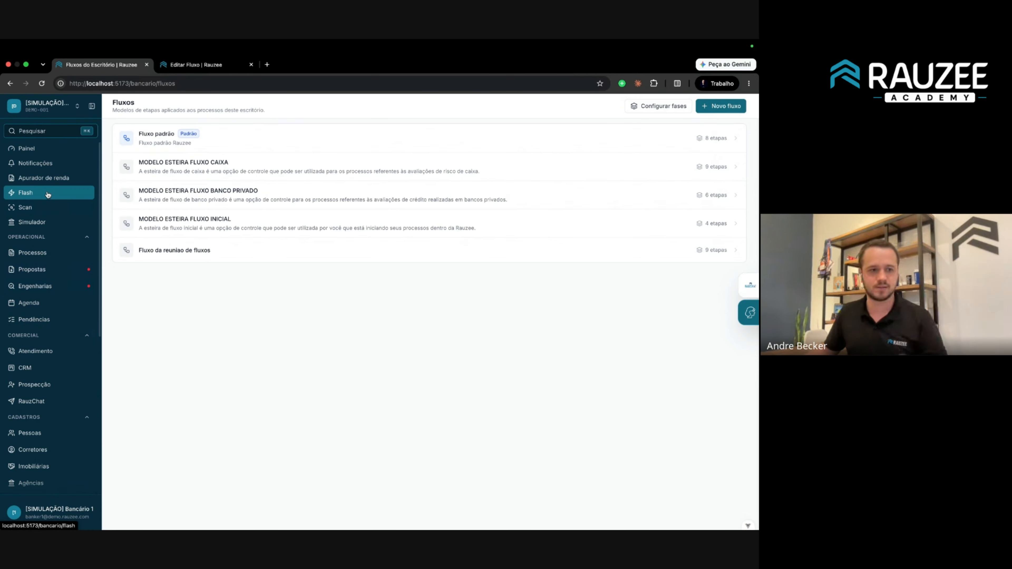
click(54, 253)
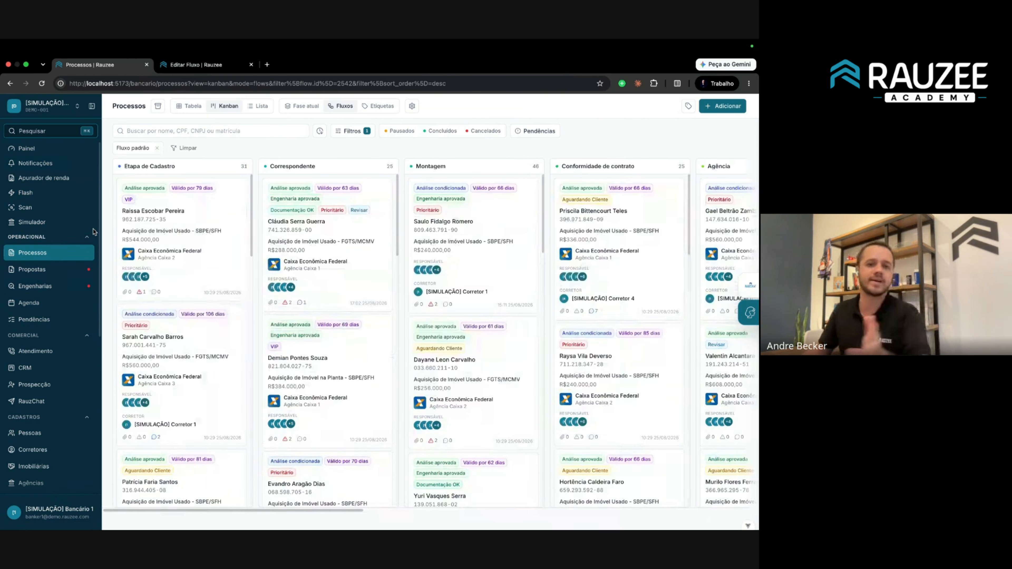
click(317, 230)
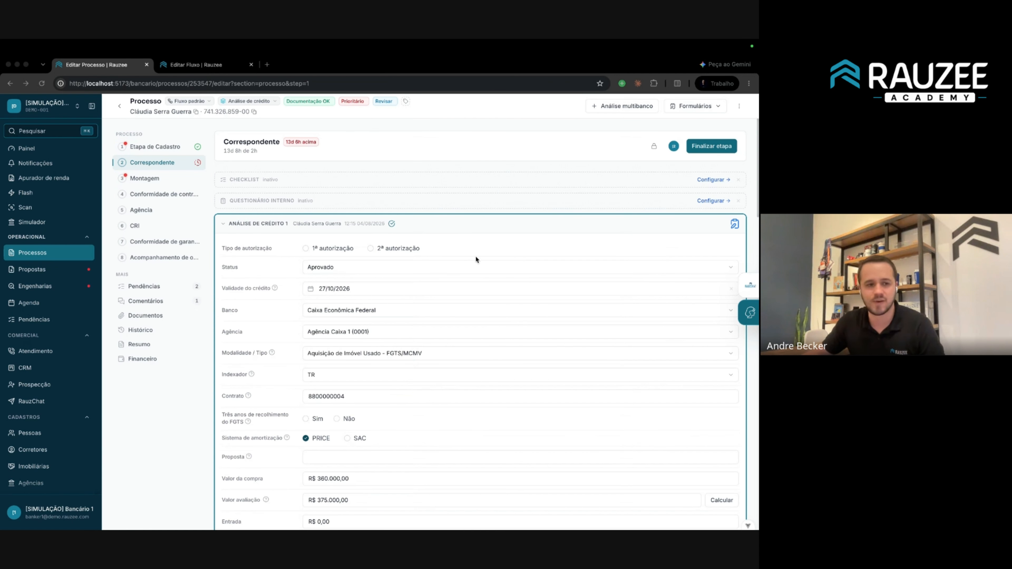
Glance at the Scan IA upload, then view the Apurador de renda page from Painel.
click(34, 208)
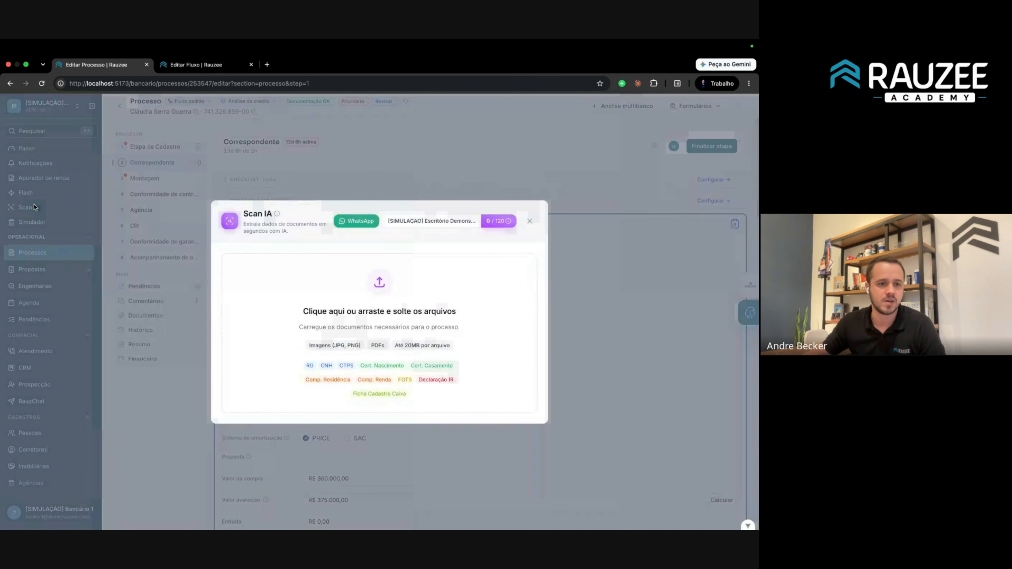
click(117, 161)
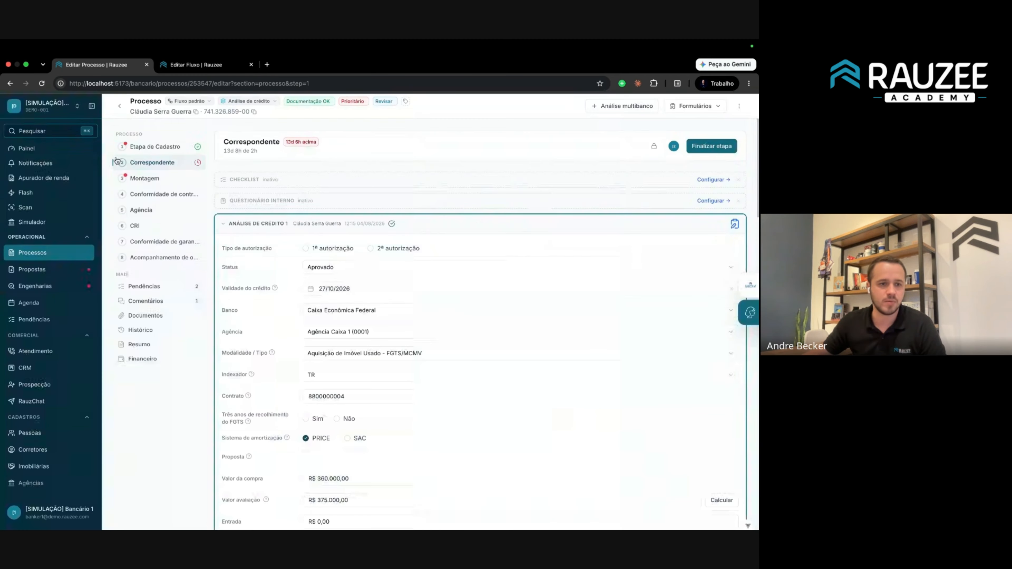
click(35, 149)
click(50, 179)
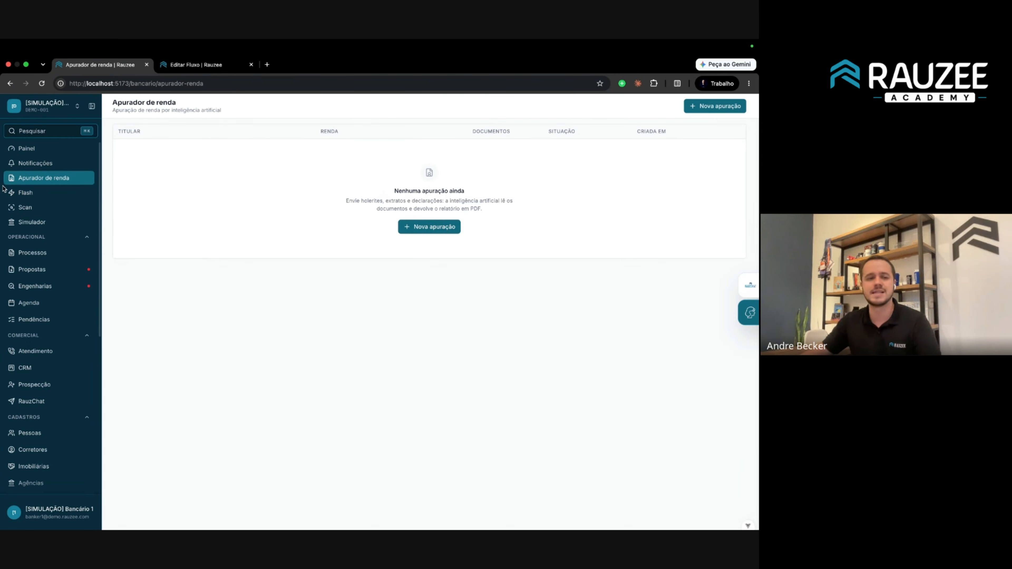
Go to the Flash IA page with the Scan IA upload dialog open.
click(43, 209)
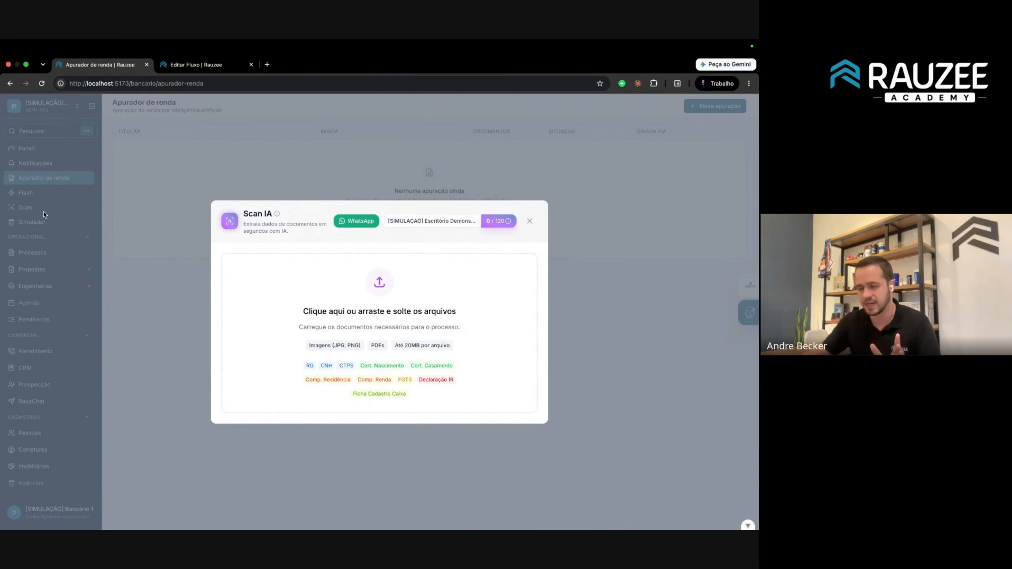
click(44, 213)
click(47, 213)
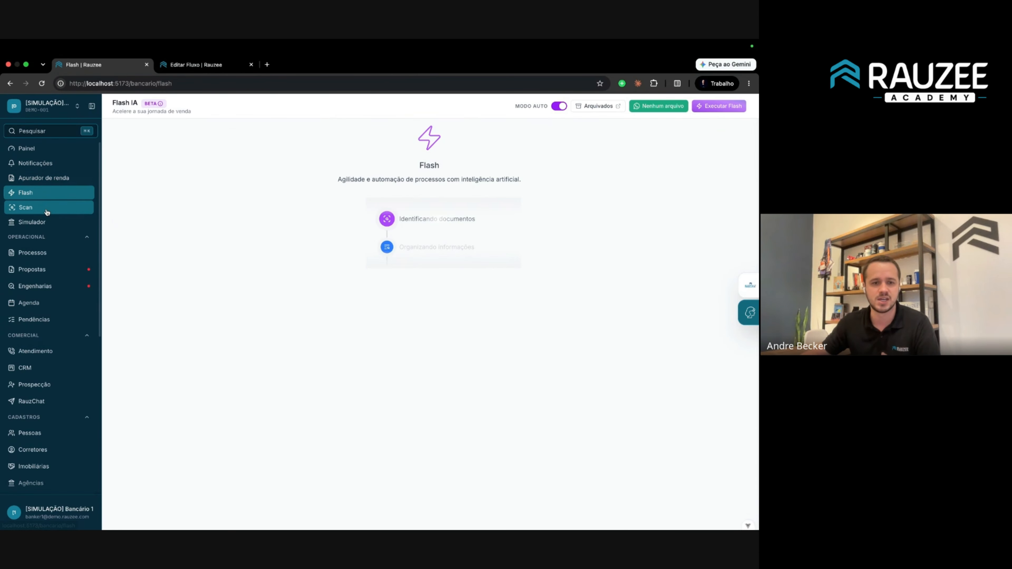
click(47, 212)
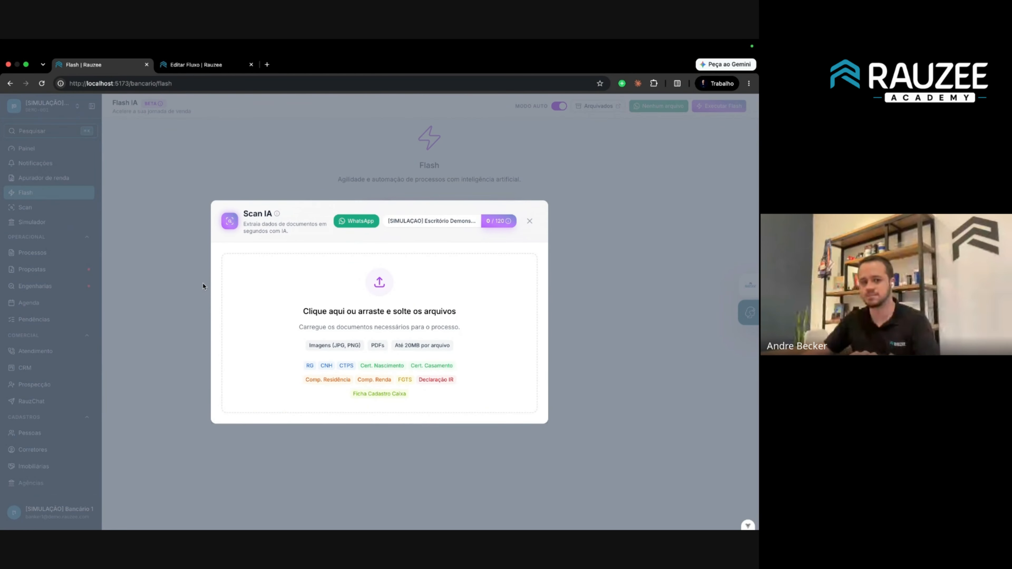
Reopen Scan IA and upload the statement PDF found by searching 'extrato'.
click(94, 263)
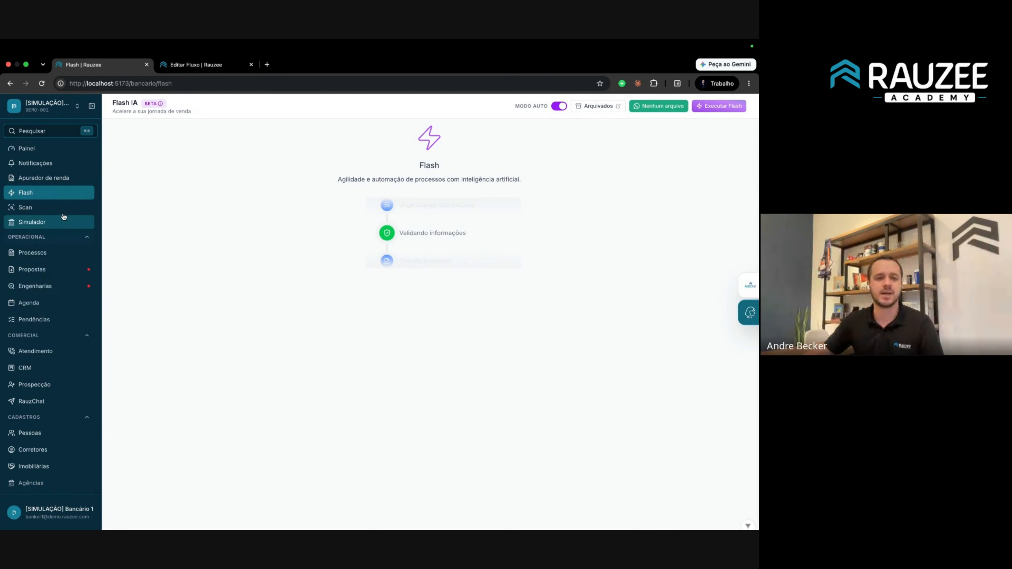
click(48, 209)
click(399, 286)
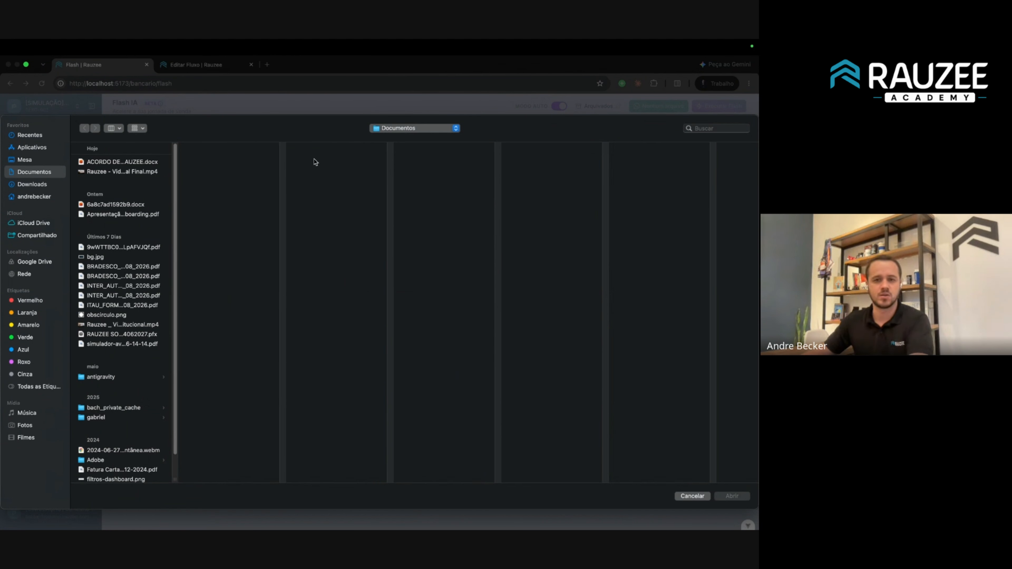
click(698, 129)
text(extrato)
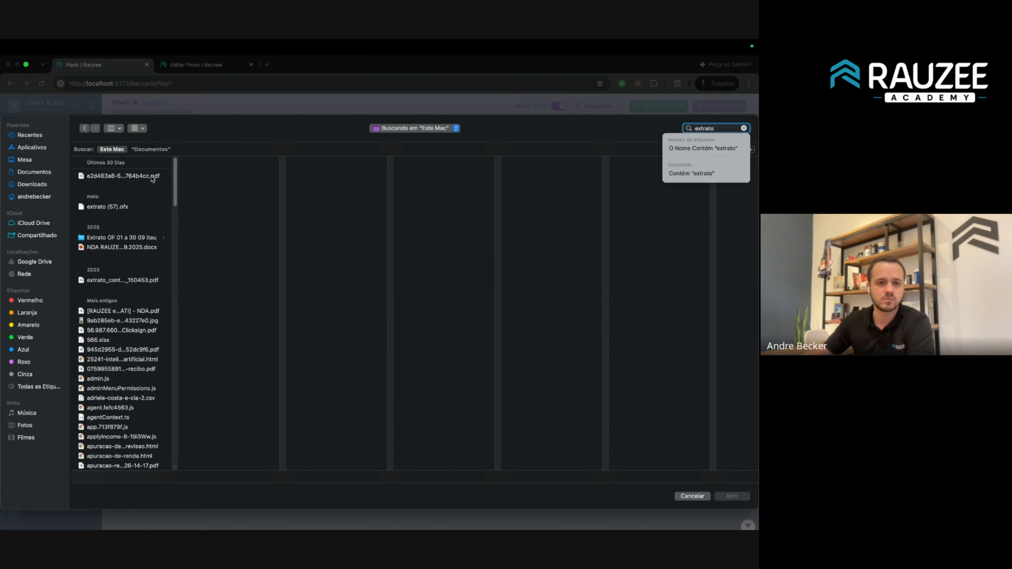
click(153, 177)
double_click(152, 177)
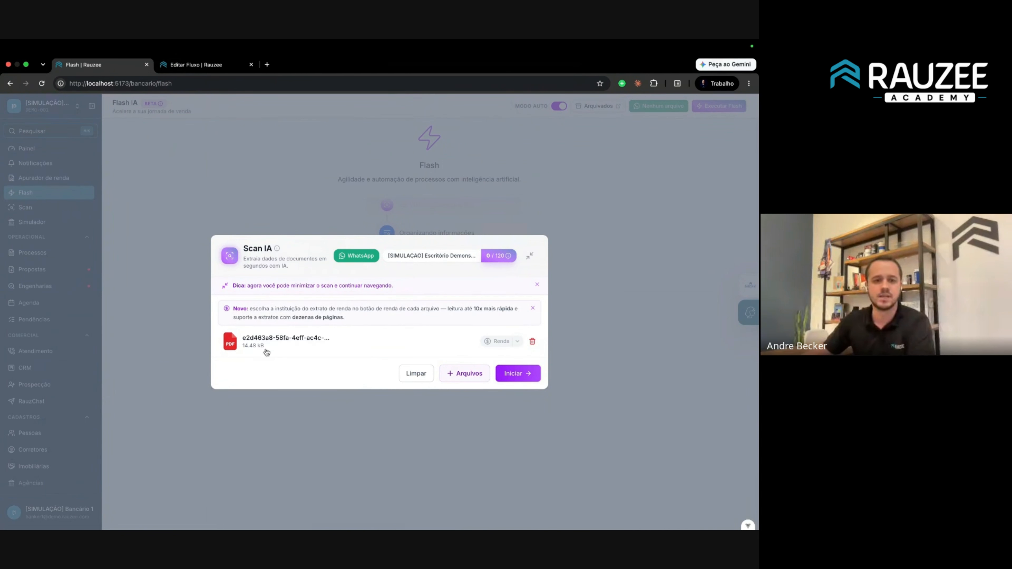
Add an IRPF declaration PDF found by searching 'irpf'.
click(464, 373)
click(715, 129)
text(irpf)
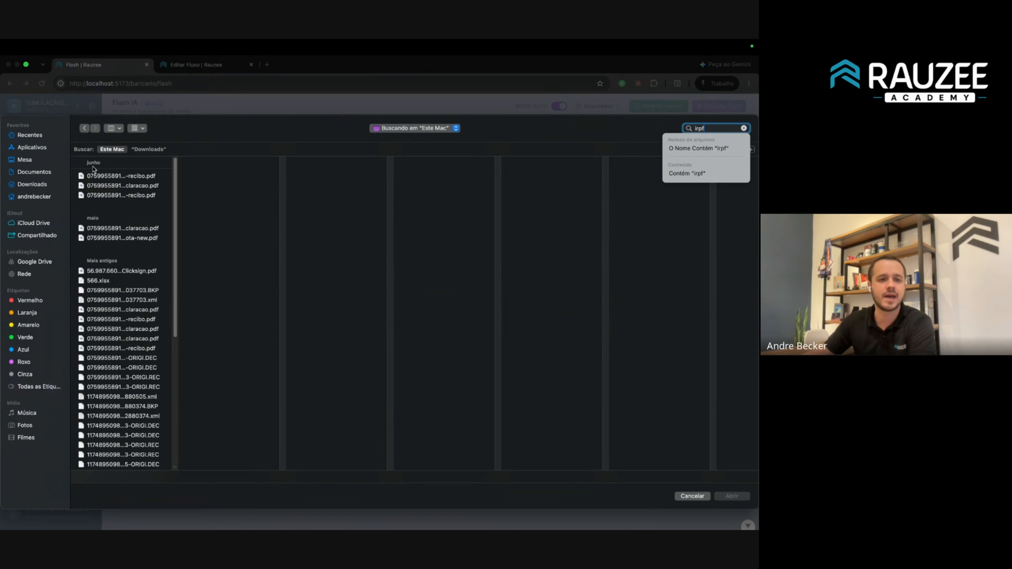
click(100, 195)
click(104, 188)
double_click(104, 186)
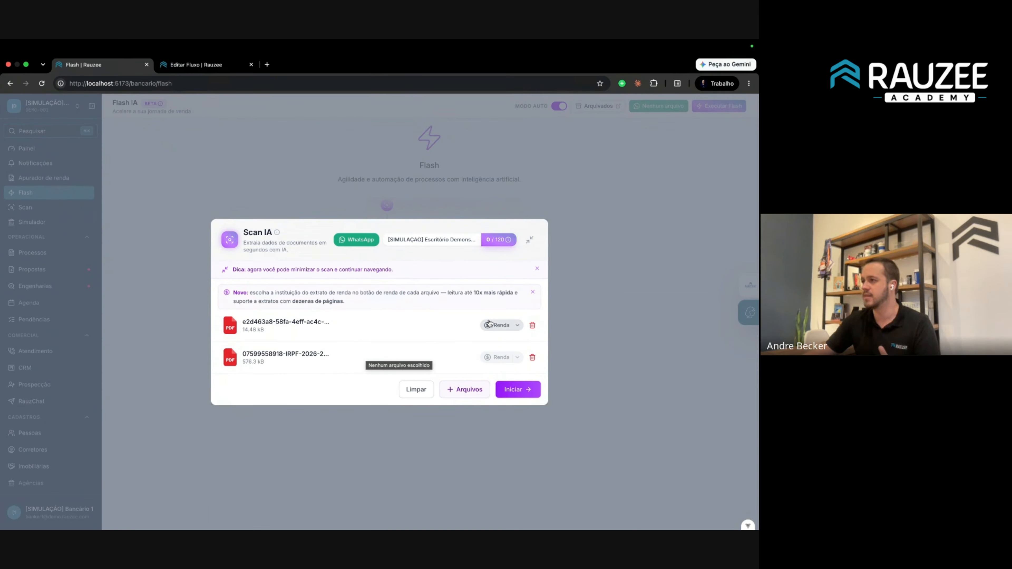
Keep both uploaded files on the default Renda reading type.
click(497, 326)
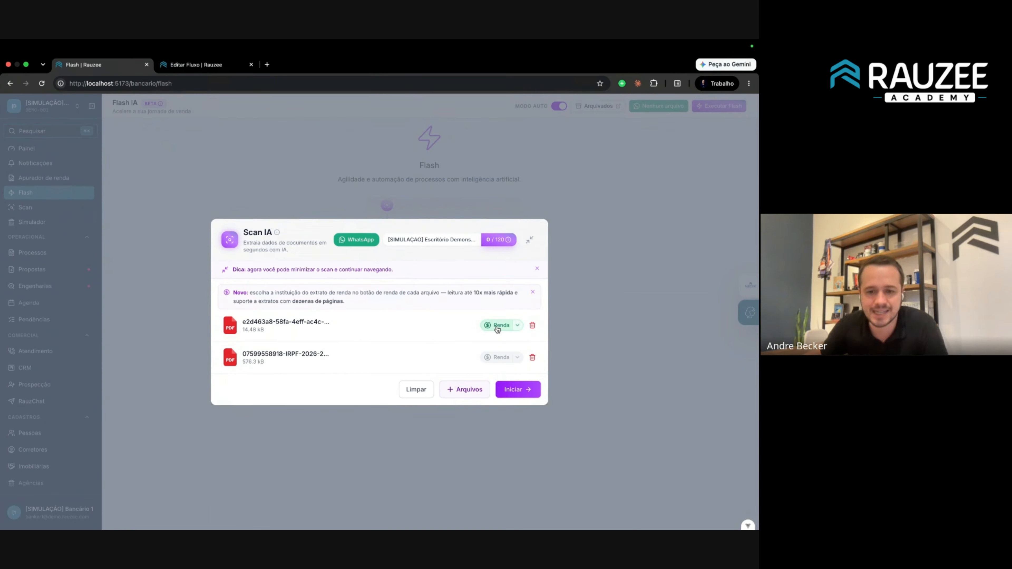
click(499, 358)
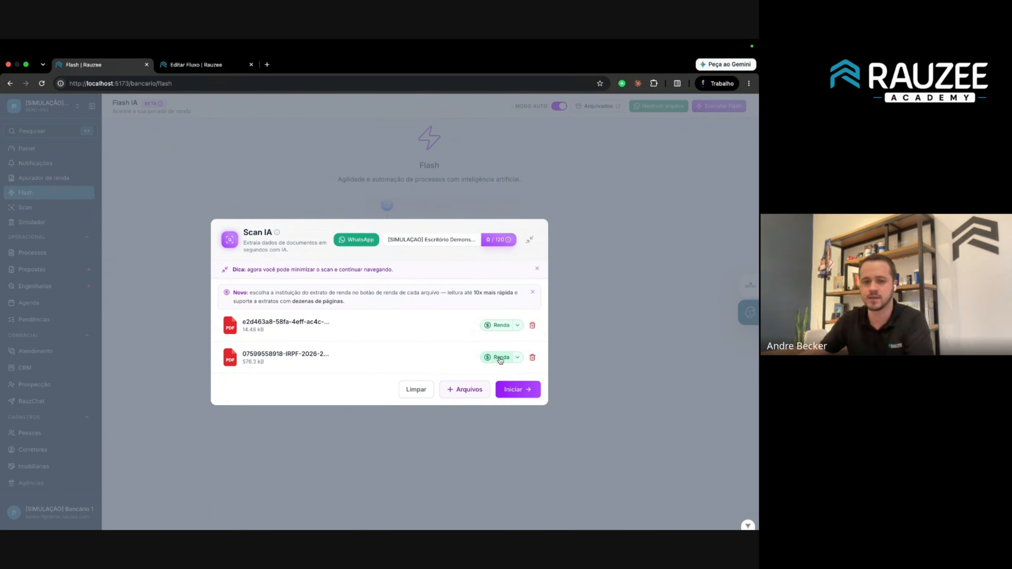
click(501, 326)
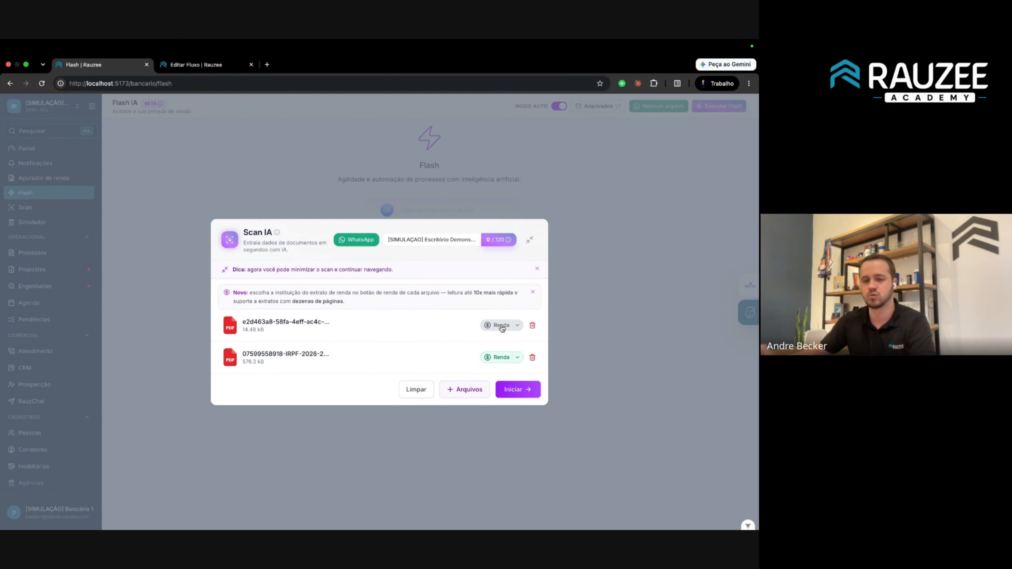
click(501, 325)
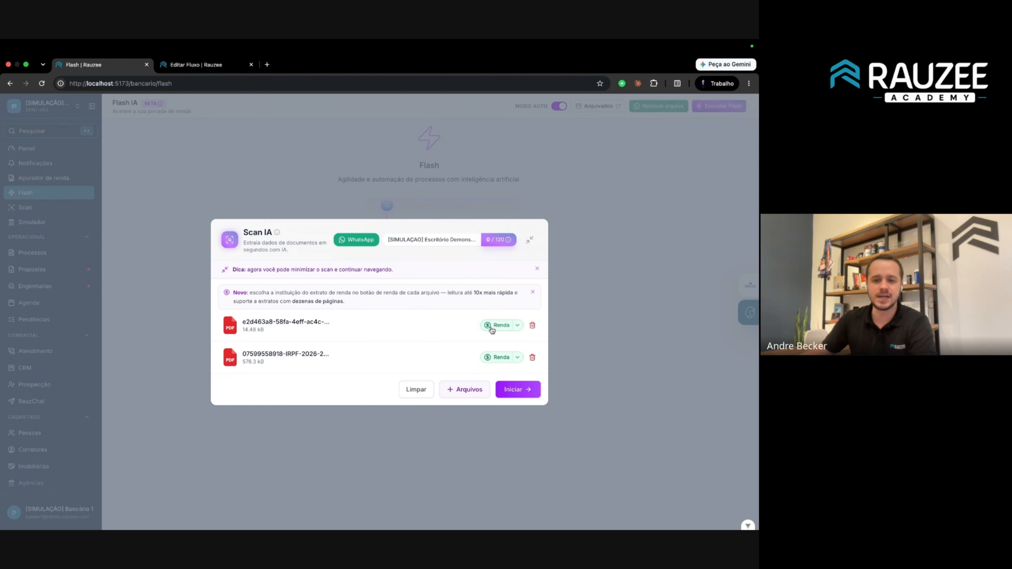
Add cnh_ficticia.png from Downloads by searching 'cnh'.
click(460, 389)
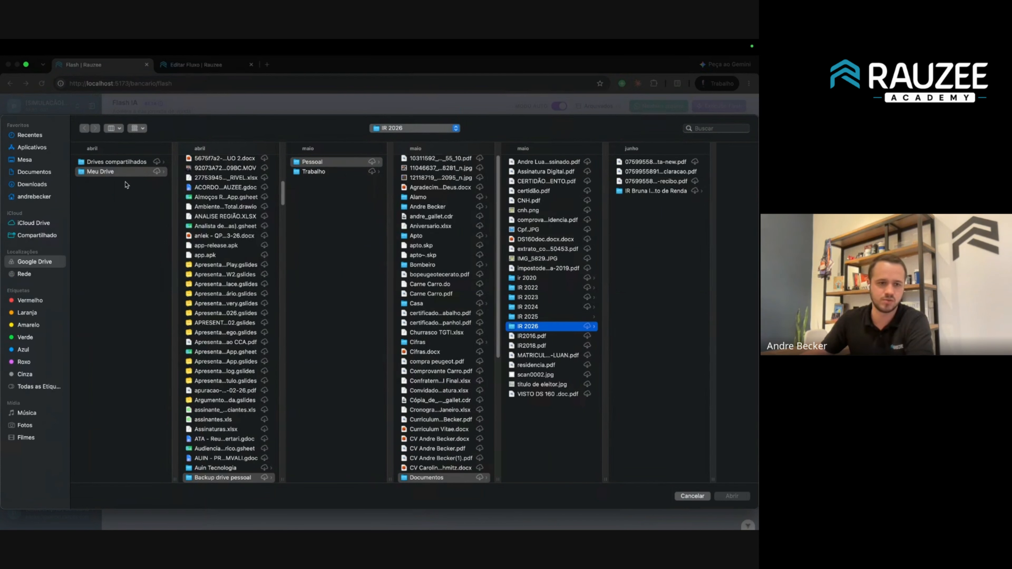
click(48, 185)
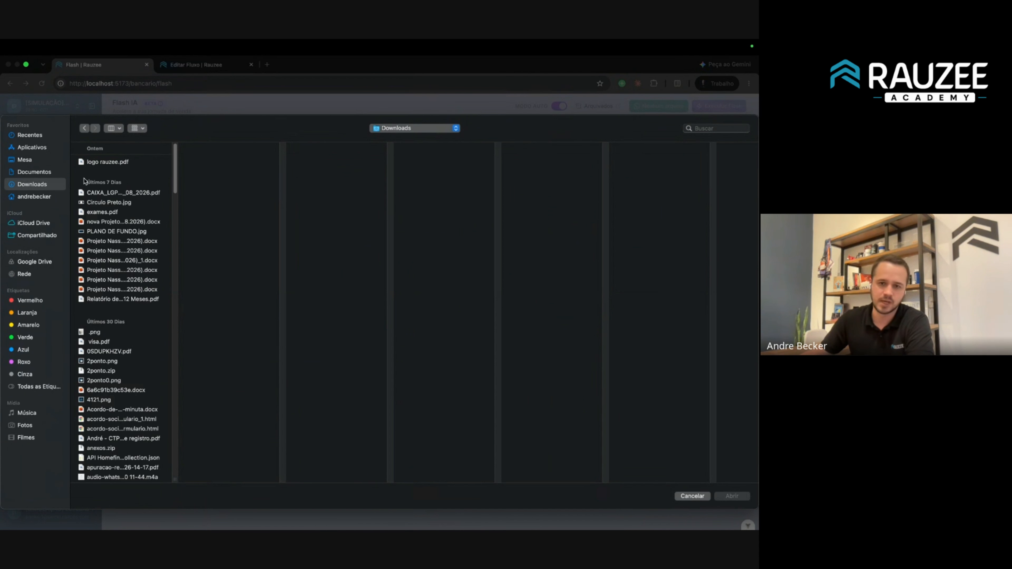
click(726, 126)
text(cnh)
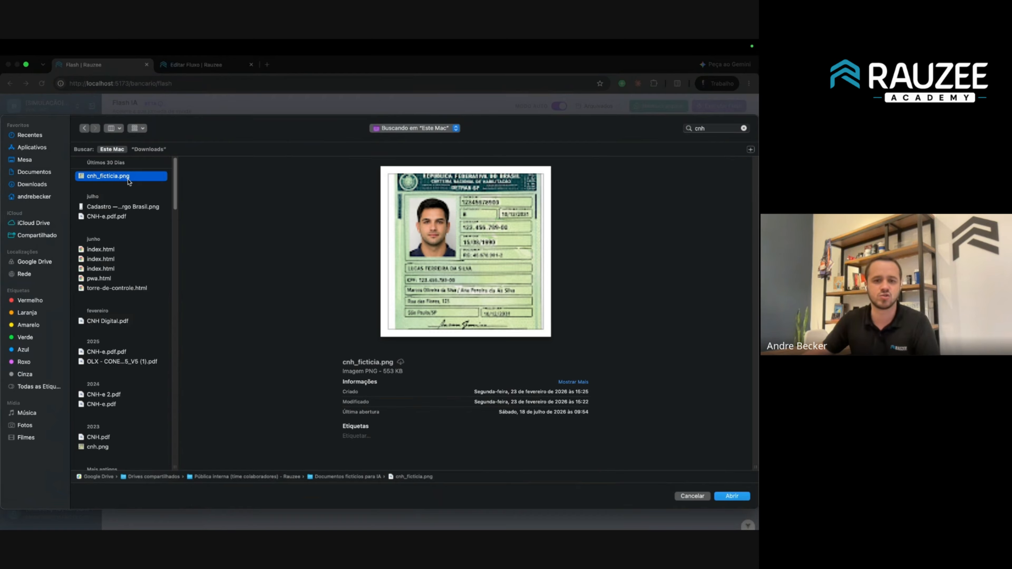
key(Return)
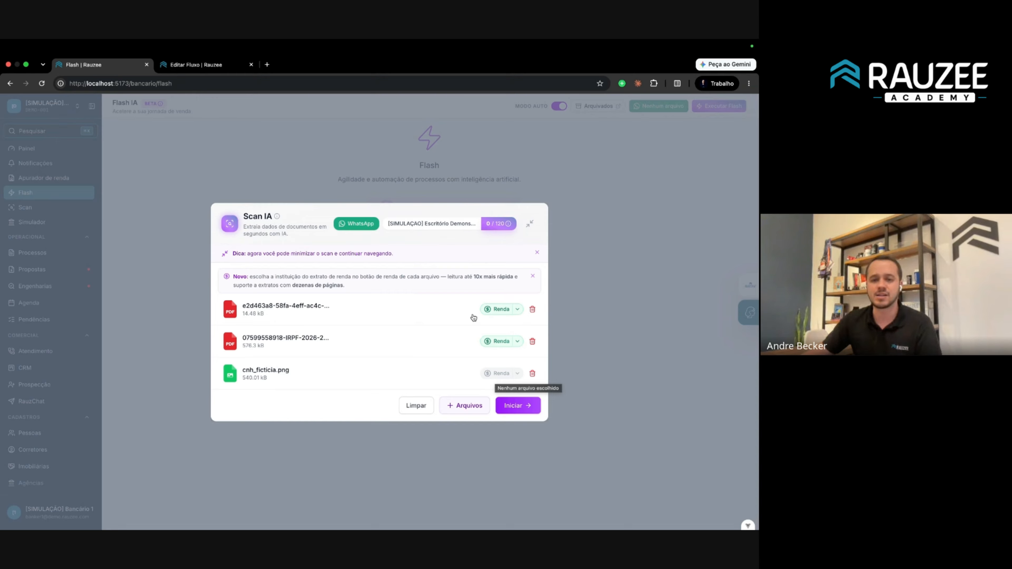
Set the first statement's institution to Bradesco and start scanning all three documents.
click(517, 311)
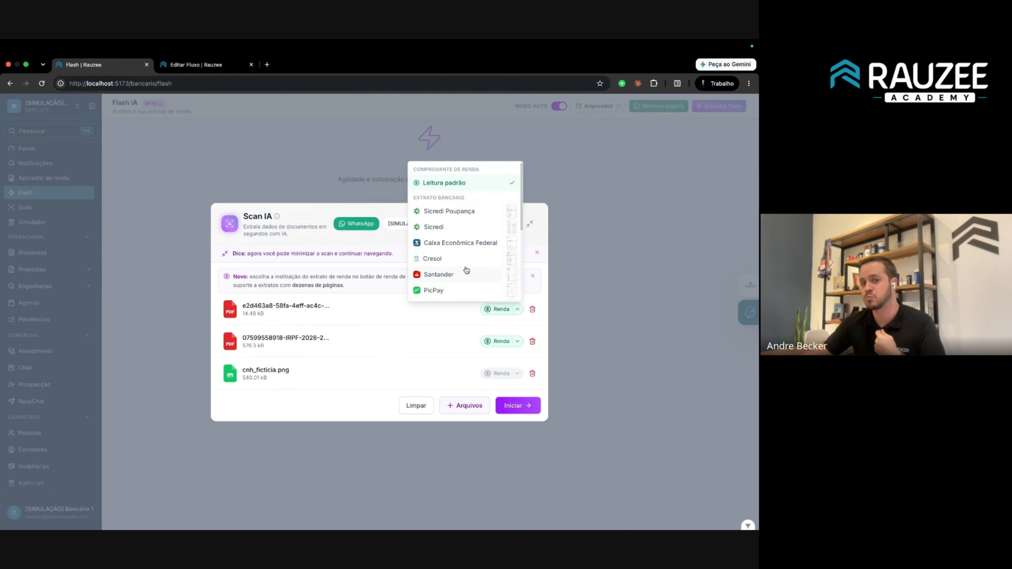
scroll(466, 270, down, 2)
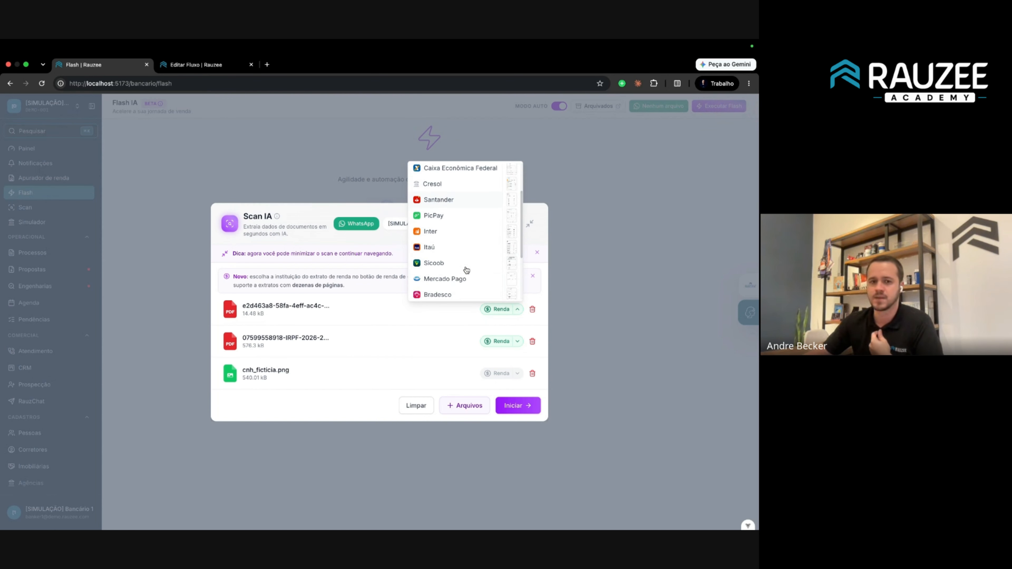
scroll(466, 271, down, 2)
click(442, 229)
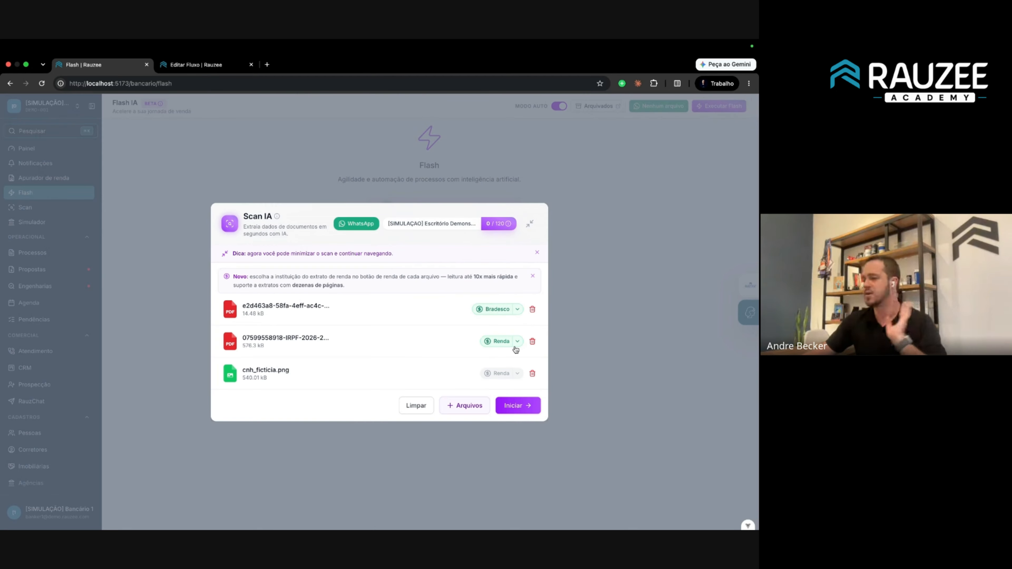
click(524, 407)
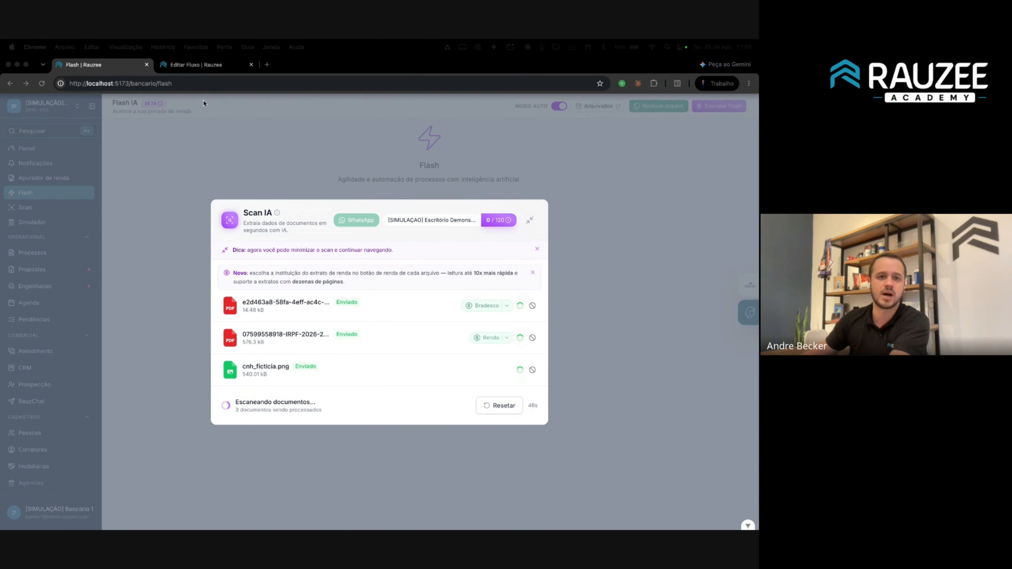
Return focus to the browser and minimize the running Scan IA job.
click(107, 83)
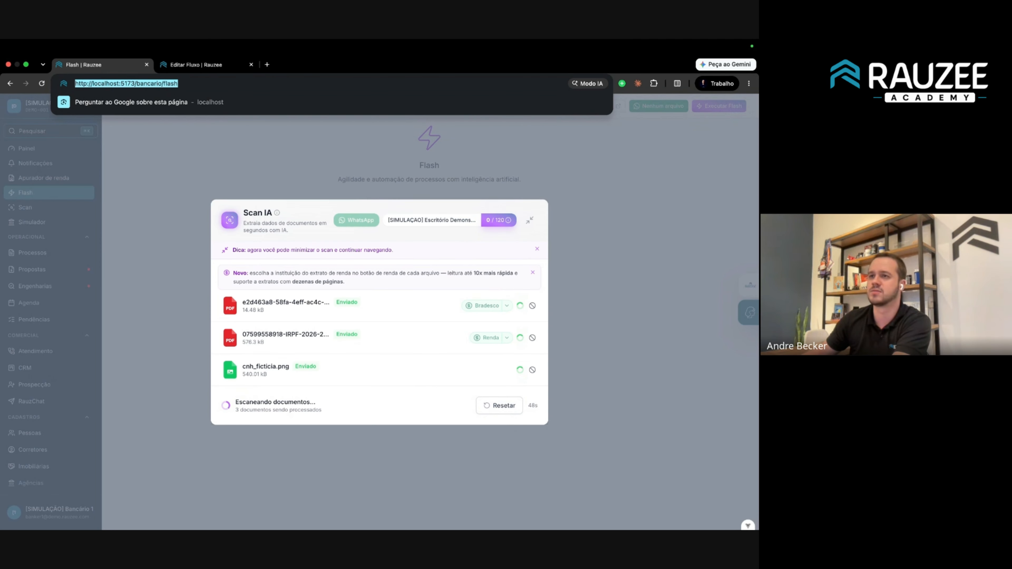
key(super+Tab)
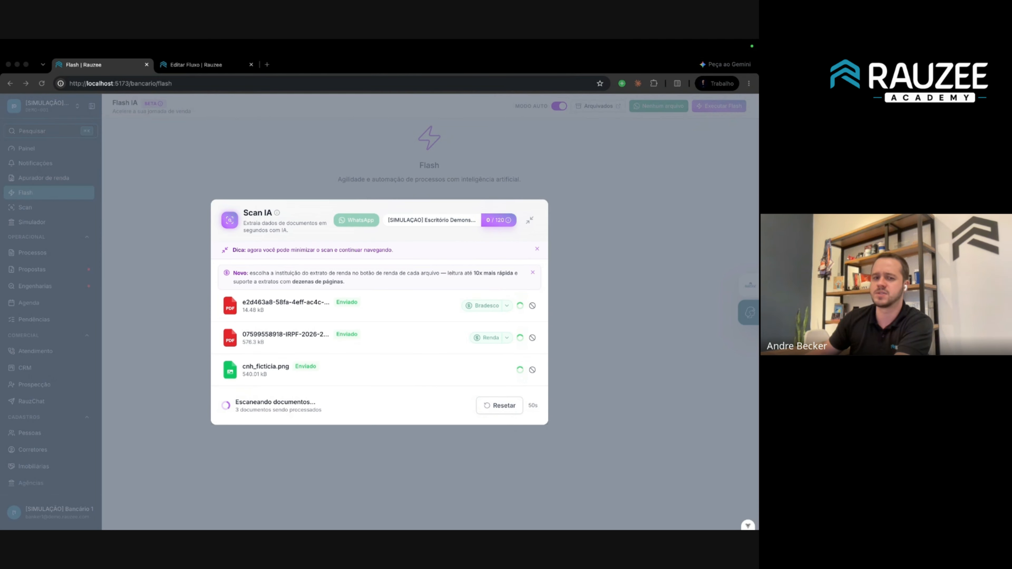
click(488, 419)
click(562, 278)
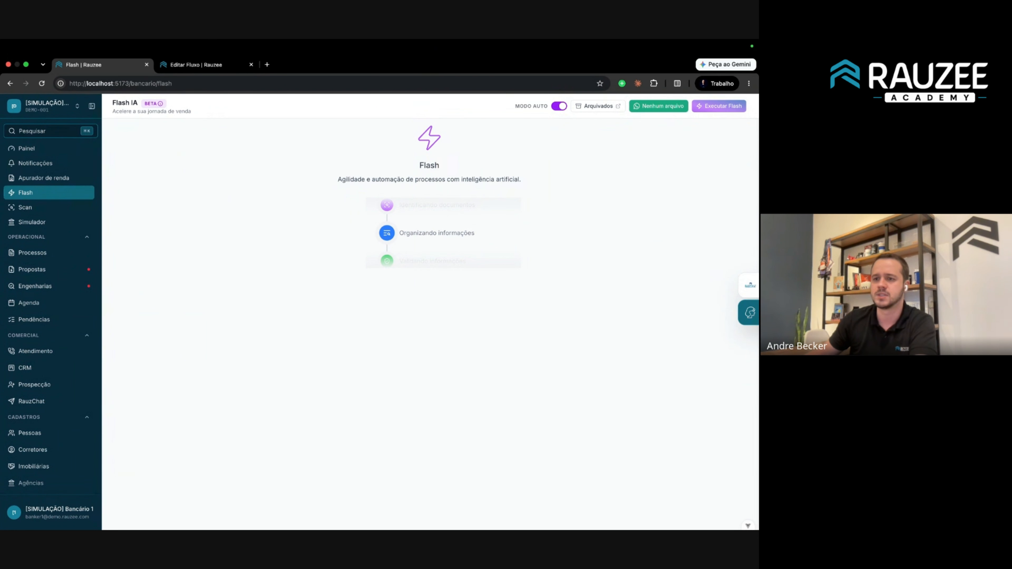
Drag the Painel | Rauzee window into the Flash window's tab strip.
key(super+Tab)
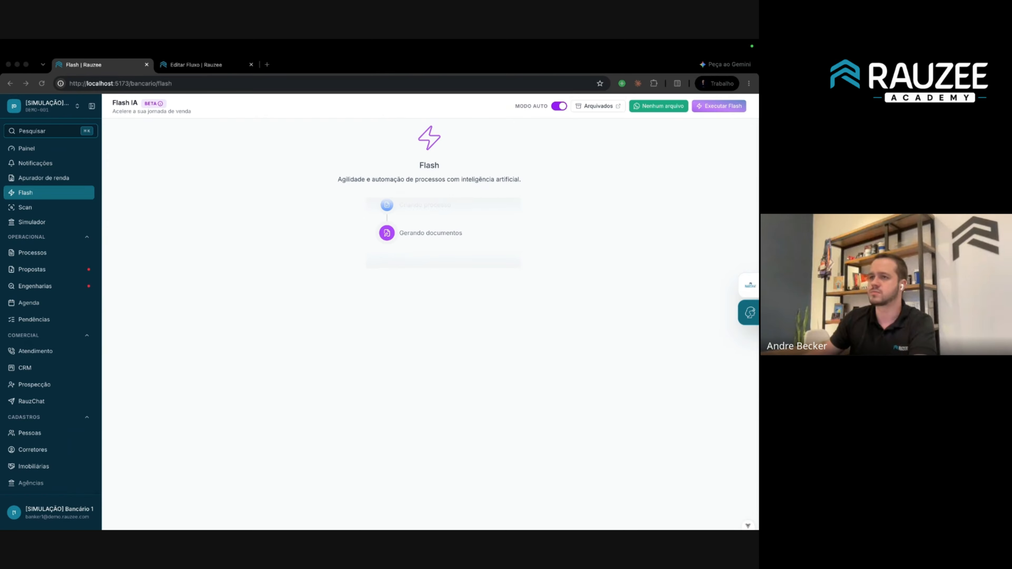
drag(316, 44, 333, 65)
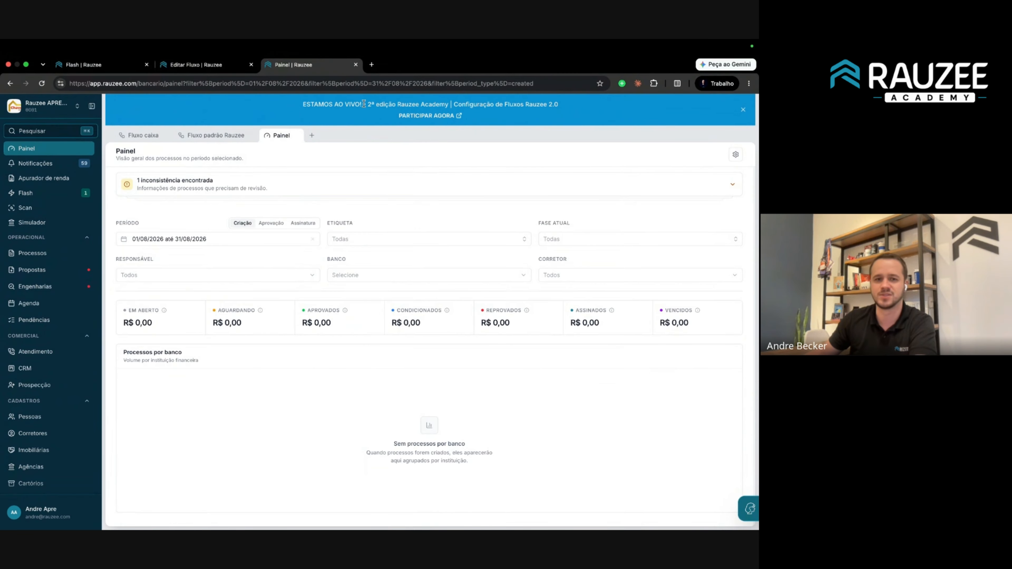
Dismiss the banner and upload the extrato PDF from Downloads into a new Scan IA.
click(744, 111)
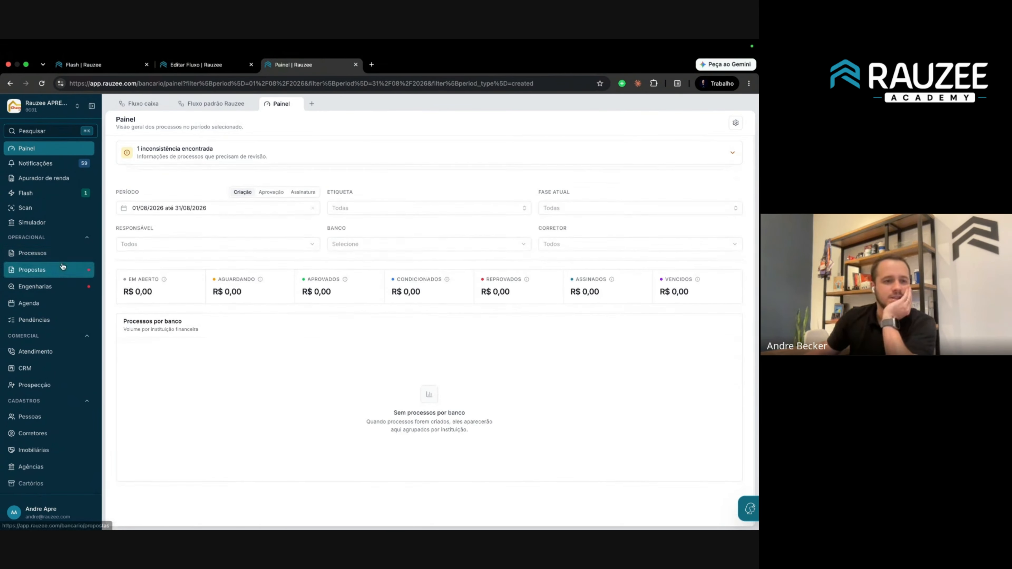
click(49, 213)
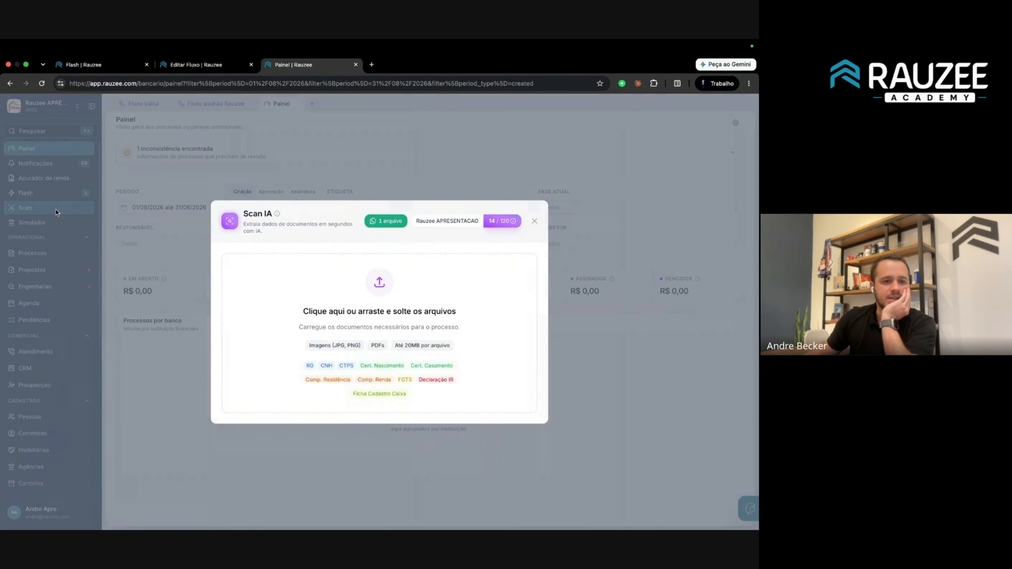
click(381, 320)
click(32, 183)
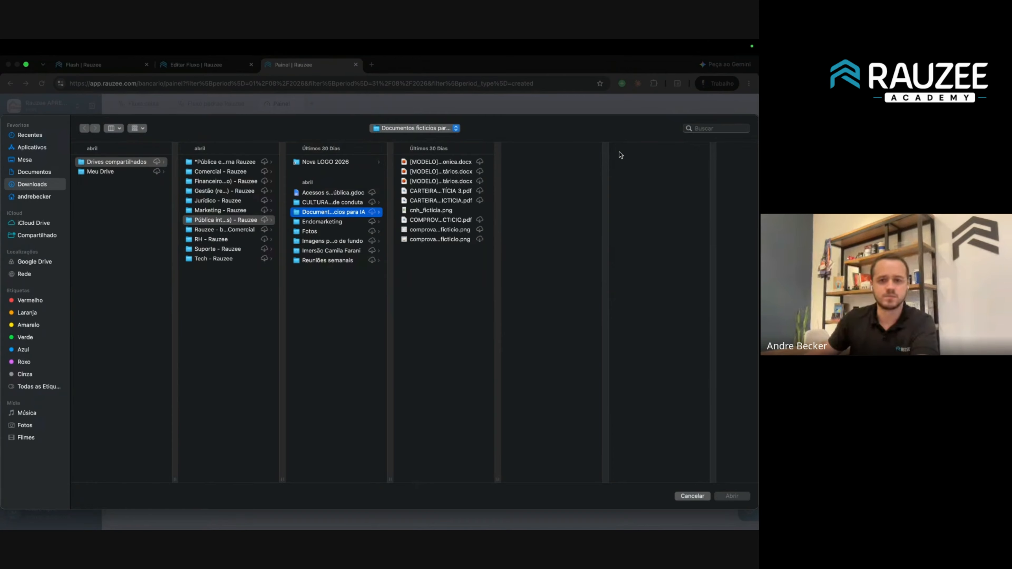
click(709, 128)
text(extrato)
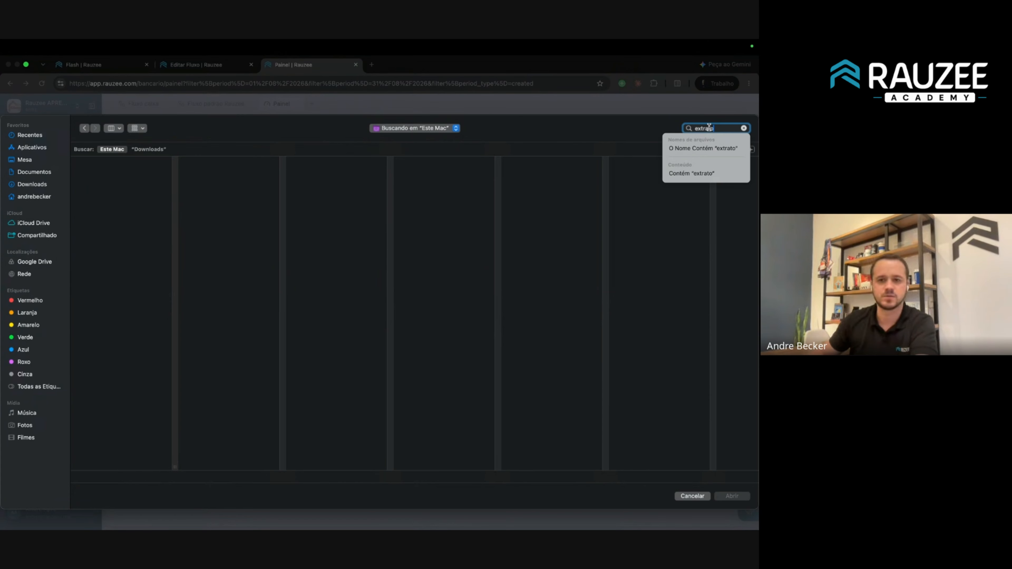
key(Return)
double_click(101, 178)
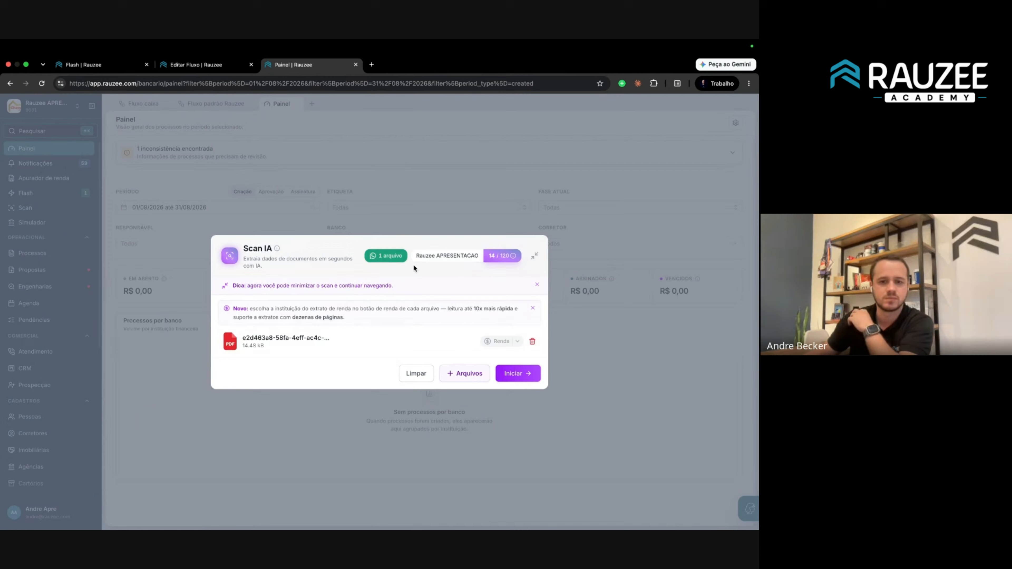
Set the extrato file's institution to Bradesco and begin adding another file.
click(499, 341)
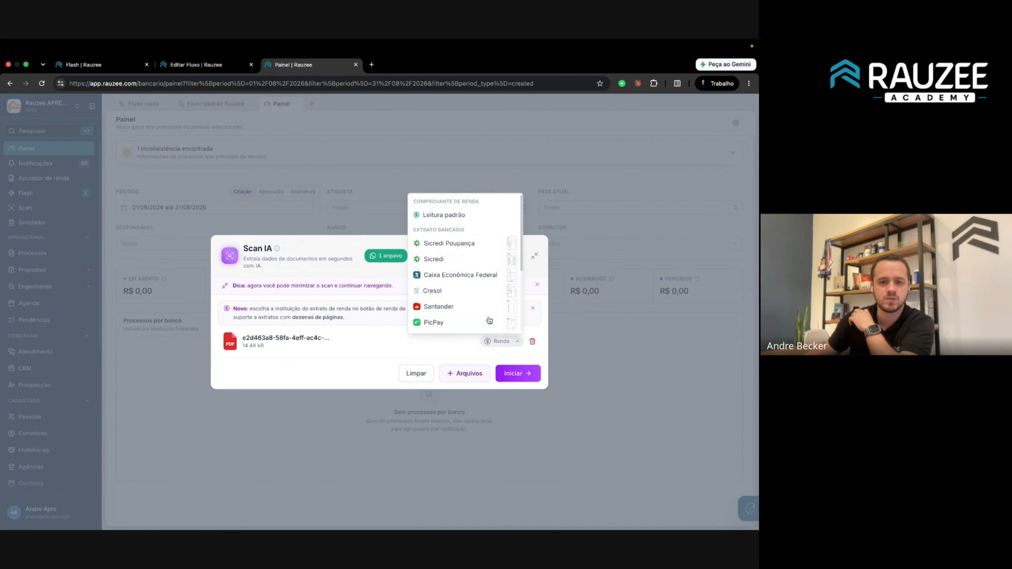
scroll(438, 300, down, 5)
click(438, 297)
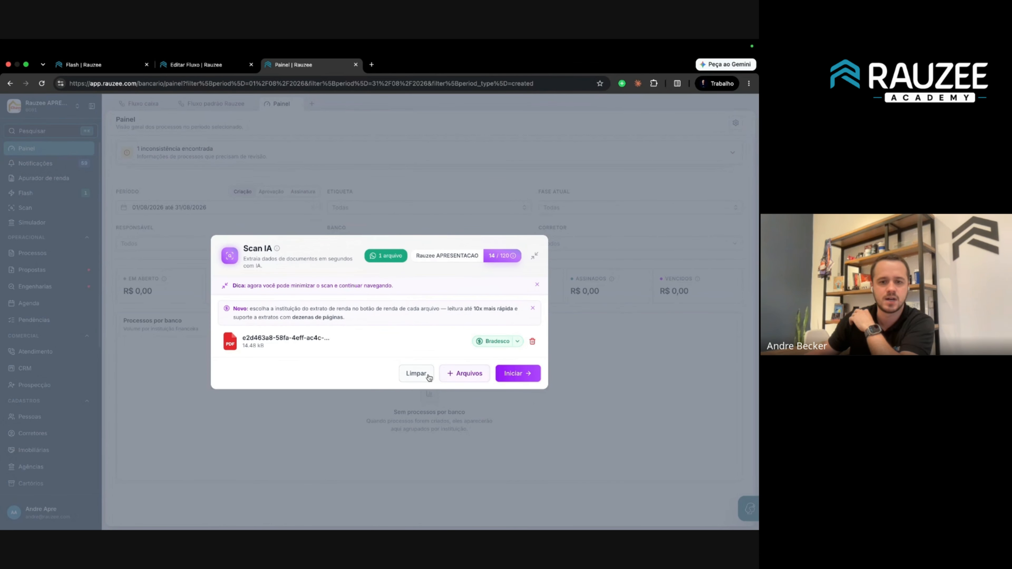
click(458, 374)
Find the IRPF declaration PDF by searching 'irpf' and add it to the scan.
click(720, 128)
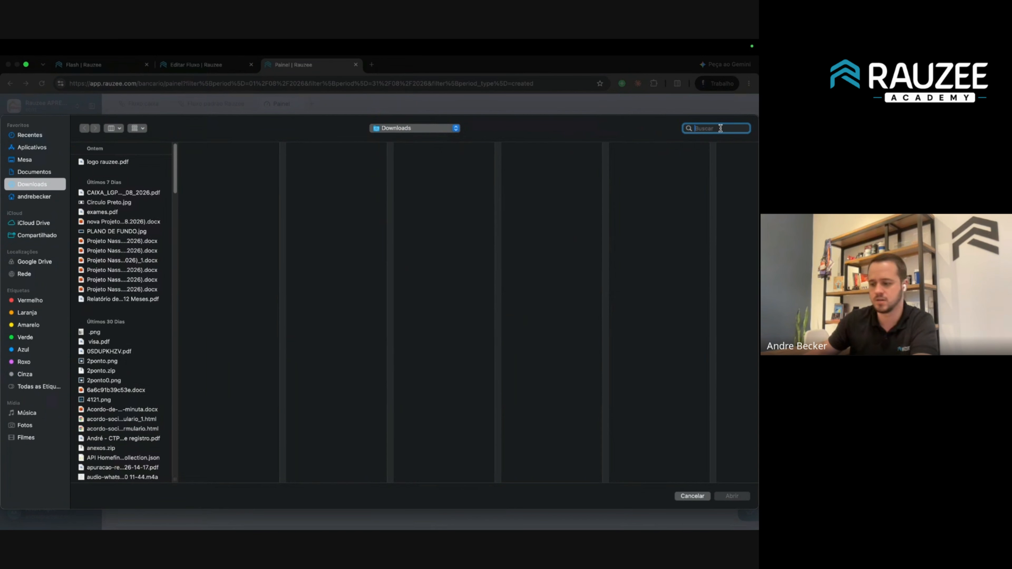
text(irpf)
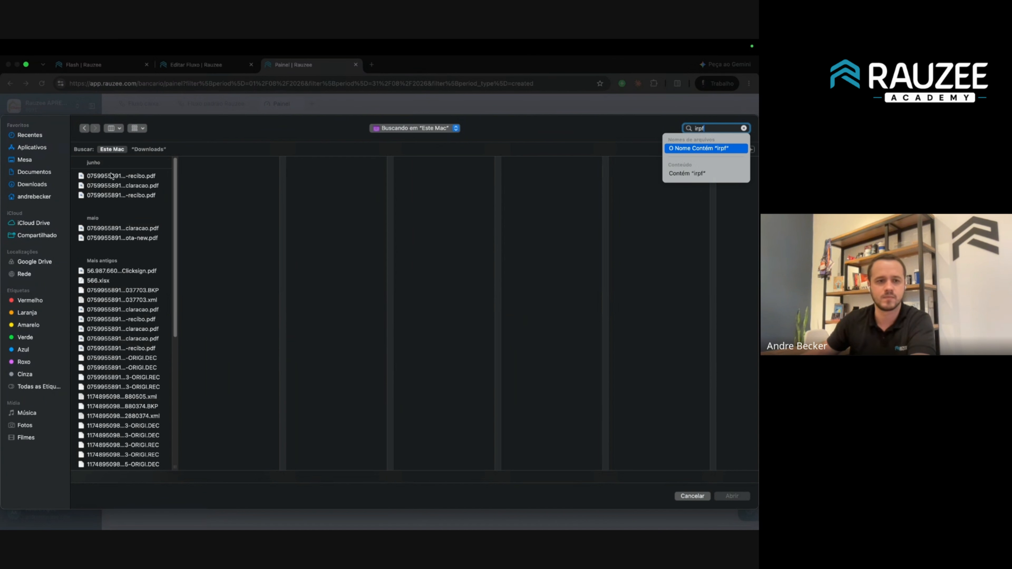
click(119, 185)
double_click(118, 185)
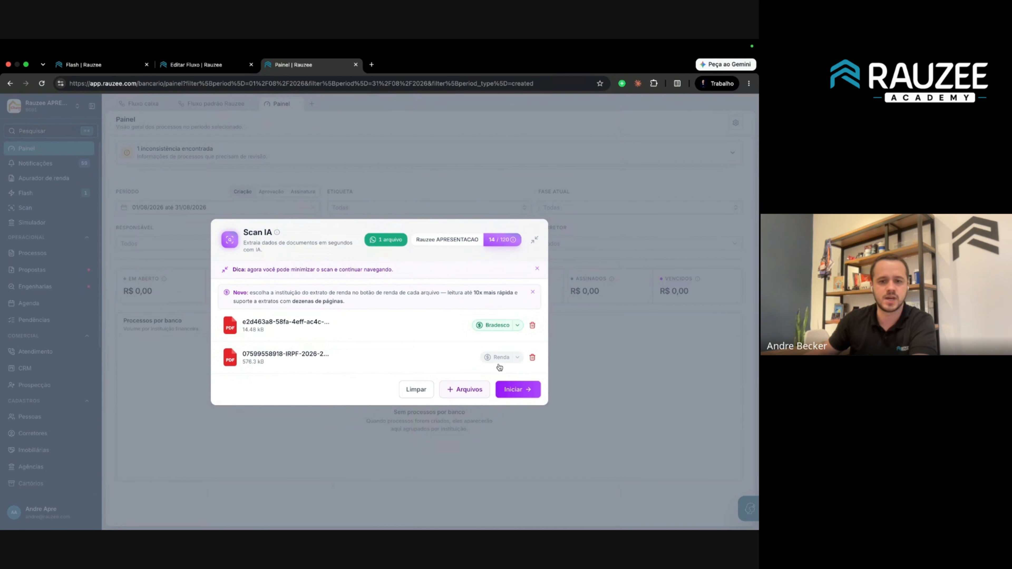
Search for 'cnh' and add cnh_ficticia.png to the scan as the third document.
click(475, 389)
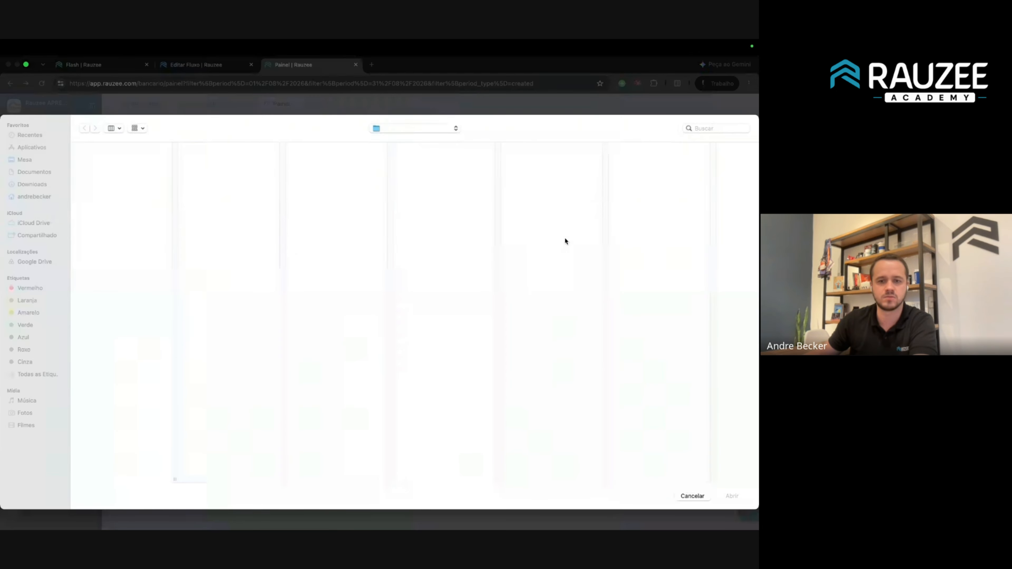
click(32, 184)
click(729, 128)
text(cn)
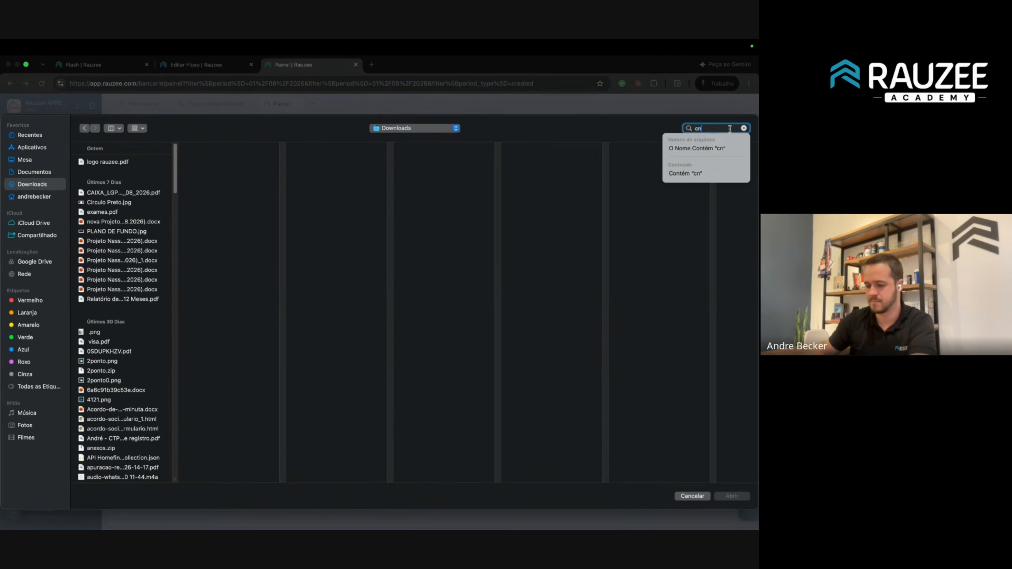
text(h)
key(Return)
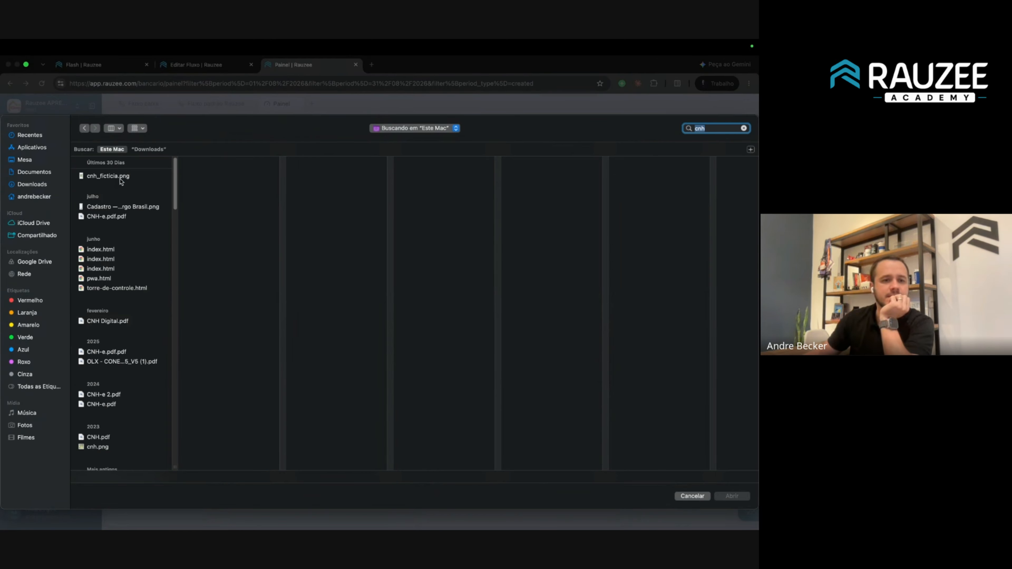
double_click(108, 176)
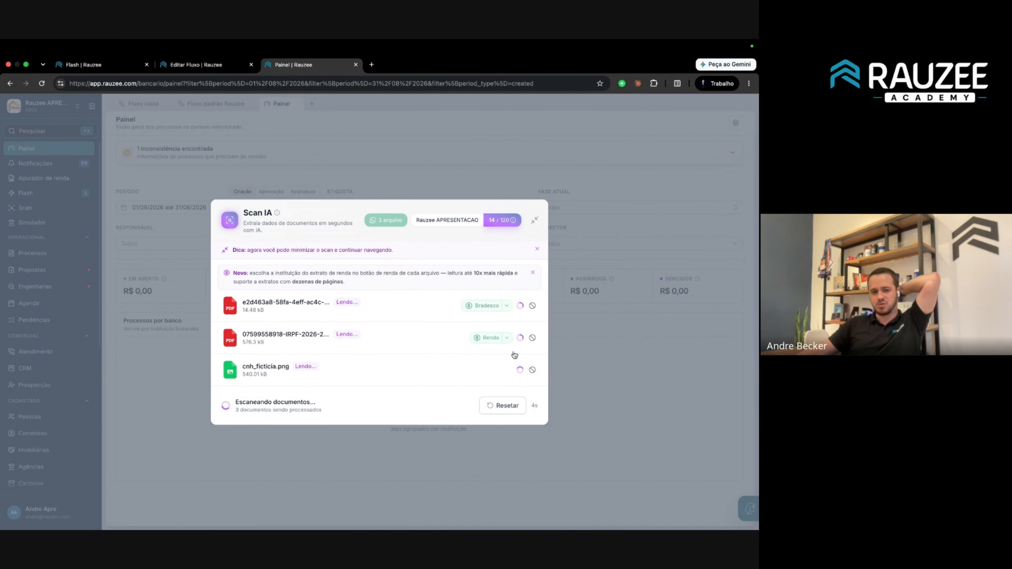
Glance at the Editar Fluxo tab, then return to the Painel while the scan finishes.
click(191, 64)
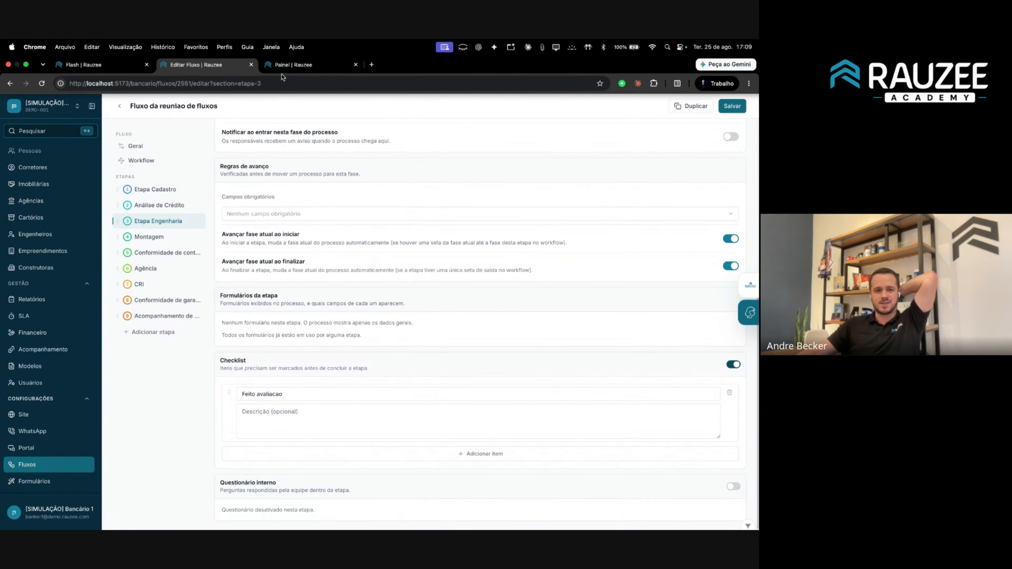
click(284, 65)
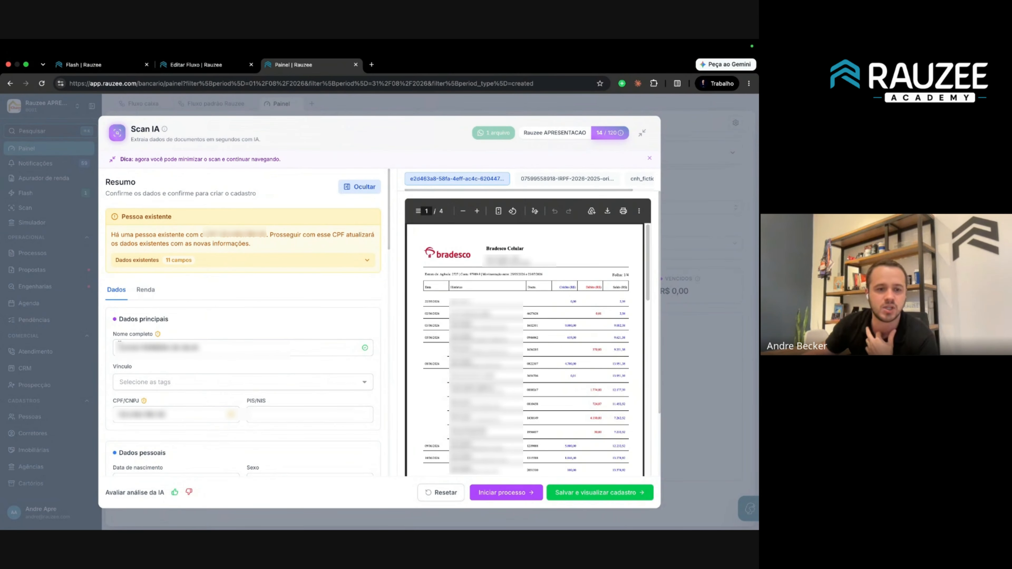
Check the extracted Nome and CPF against the scanned cnh ID card image.
drag(119, 343, 250, 342)
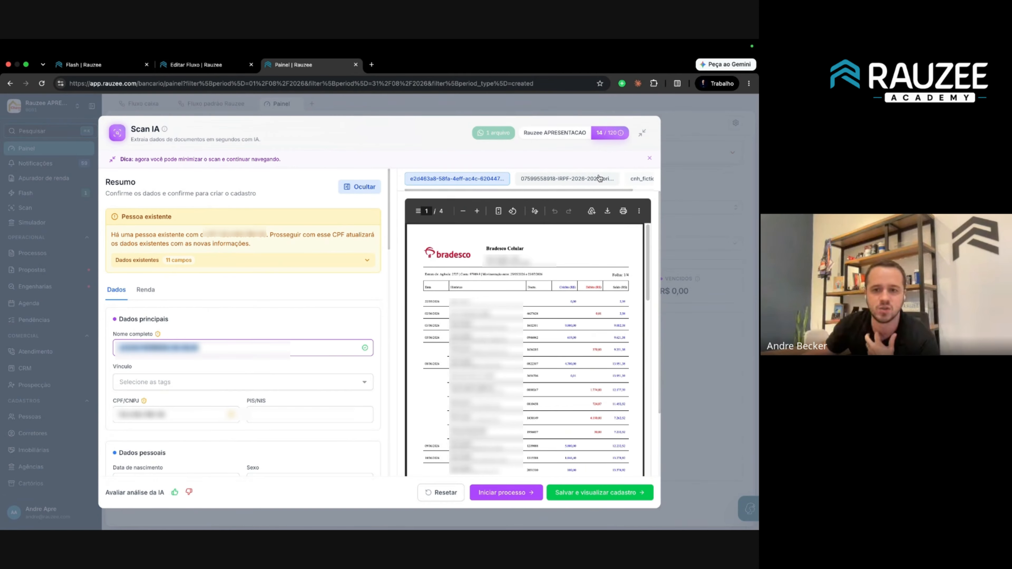
click(640, 178)
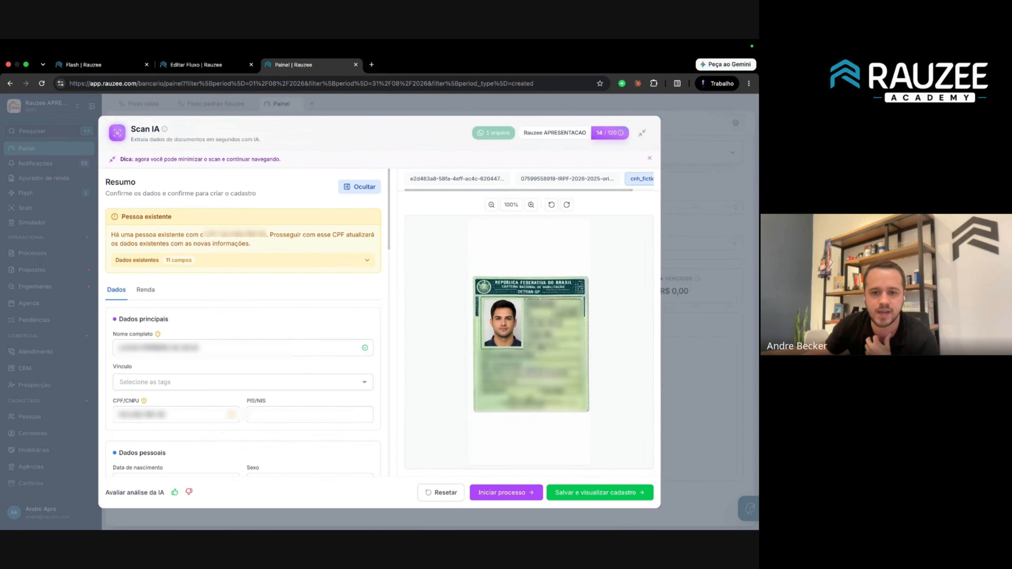
click(172, 414)
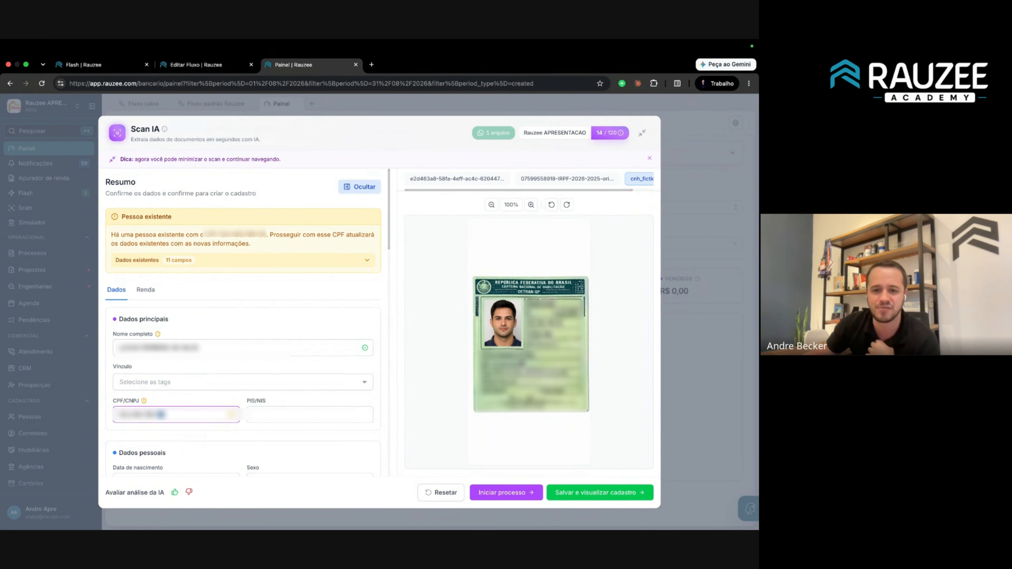
scroll(153, 375, down, 4)
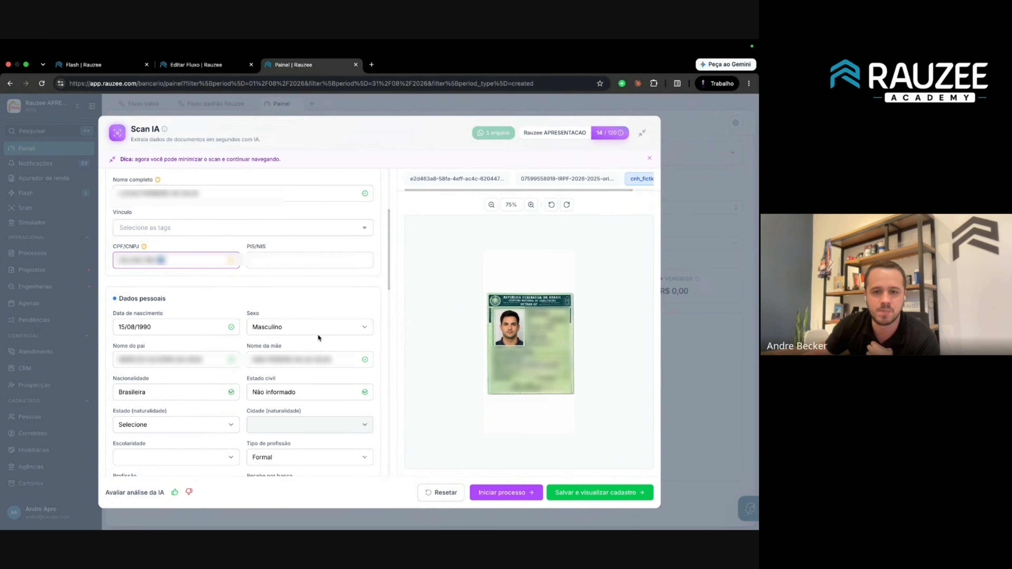
scroll(522, 260, up, 4)
scroll(494, 276, down, 2)
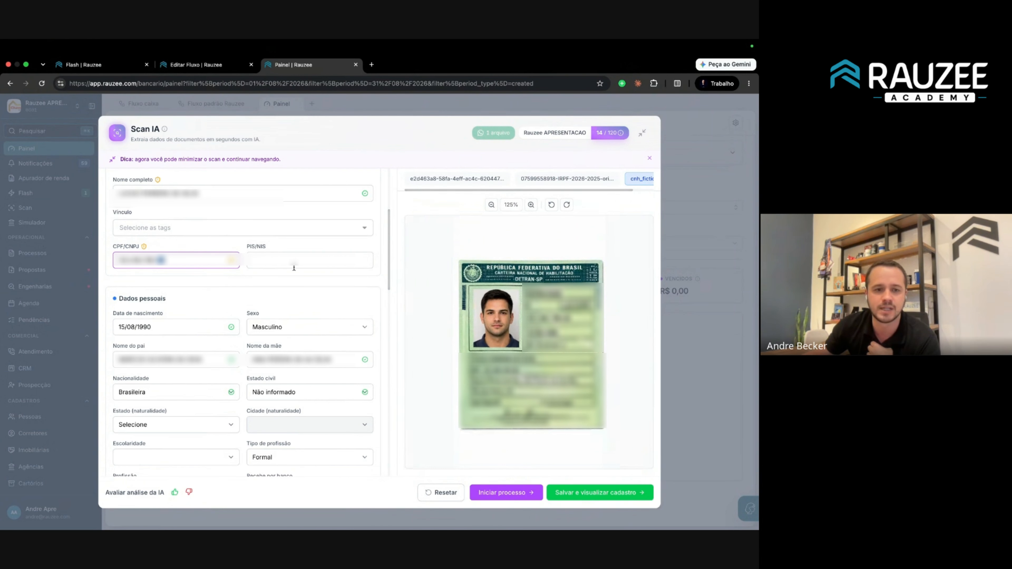
scroll(142, 294, up, 4)
Show the Renda details and scroll through the Bradesco statement and IRPF previews.
click(142, 291)
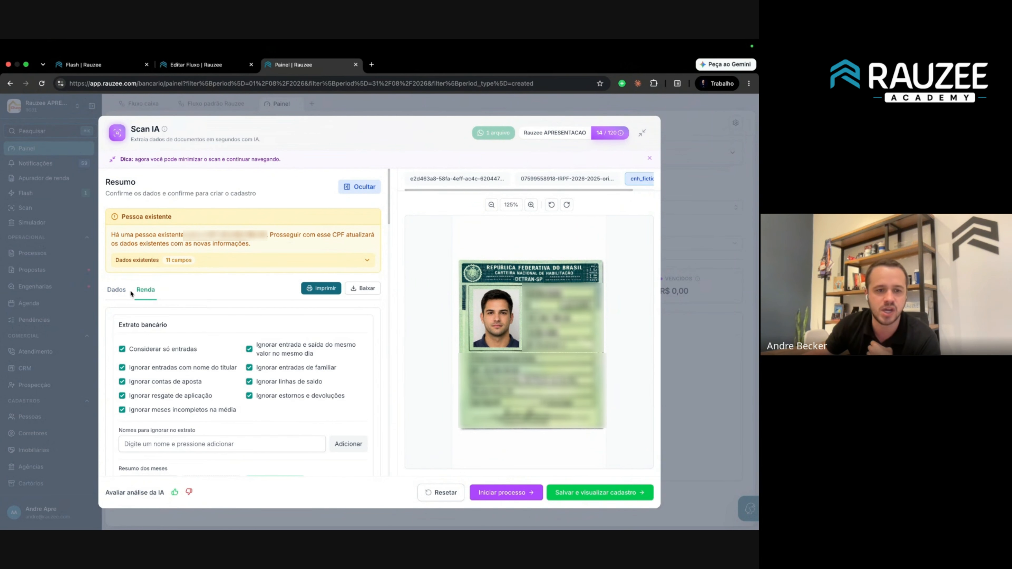
click(469, 180)
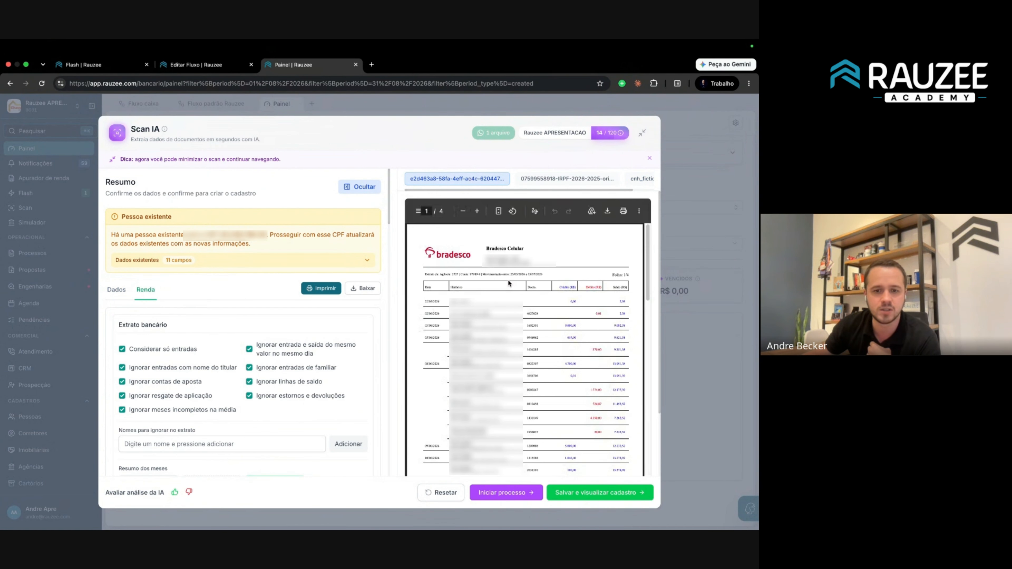
click(567, 179)
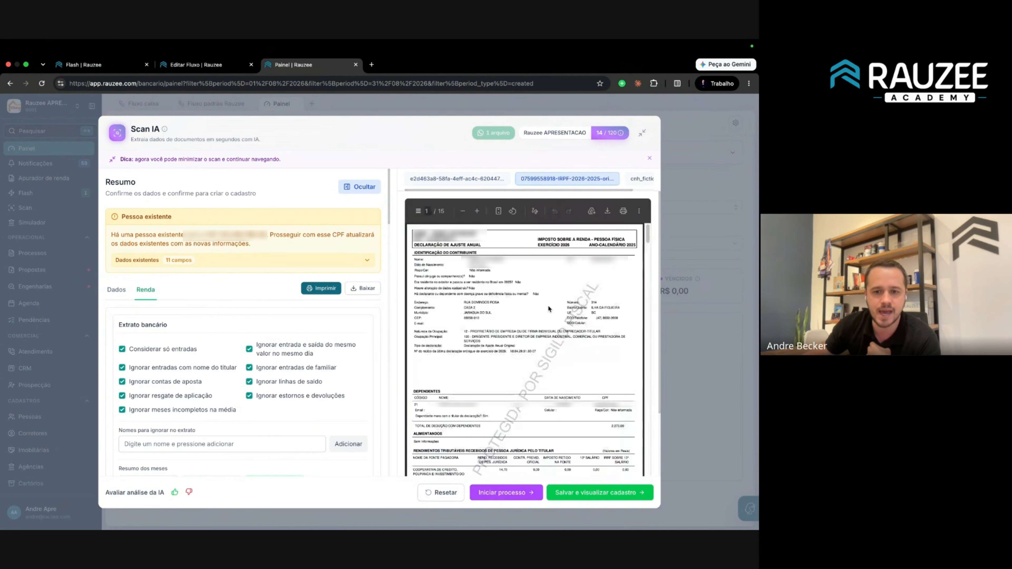
scroll(204, 383, down, 2)
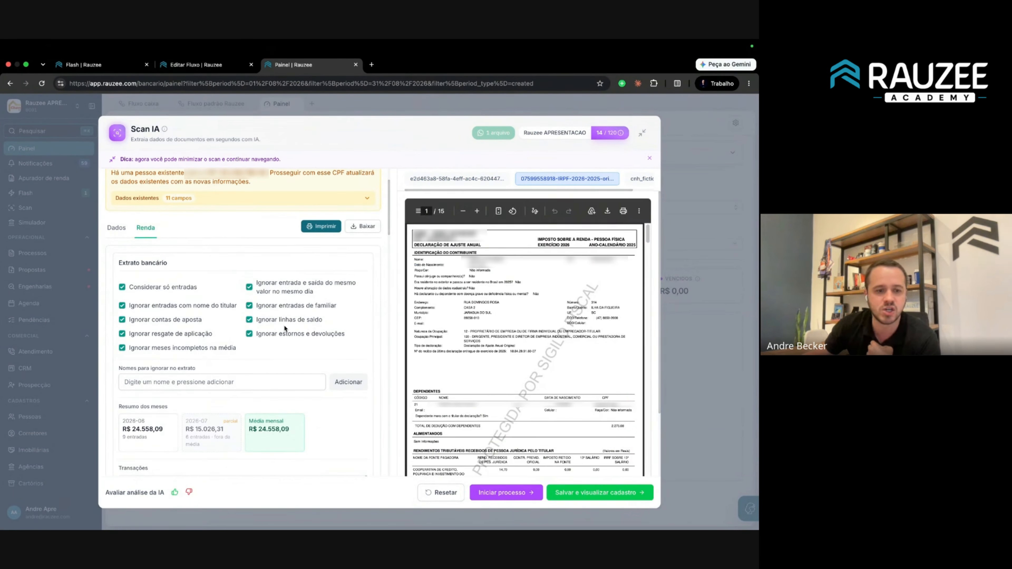
click(462, 181)
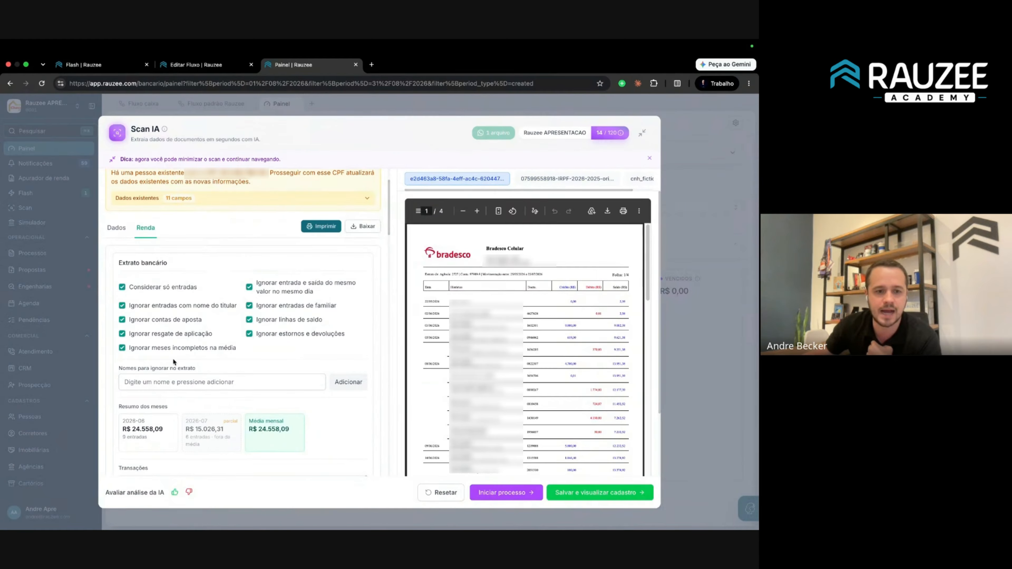
scroll(172, 358, down, 5)
scroll(490, 356, down, 4)
scroll(491, 356, up, 3)
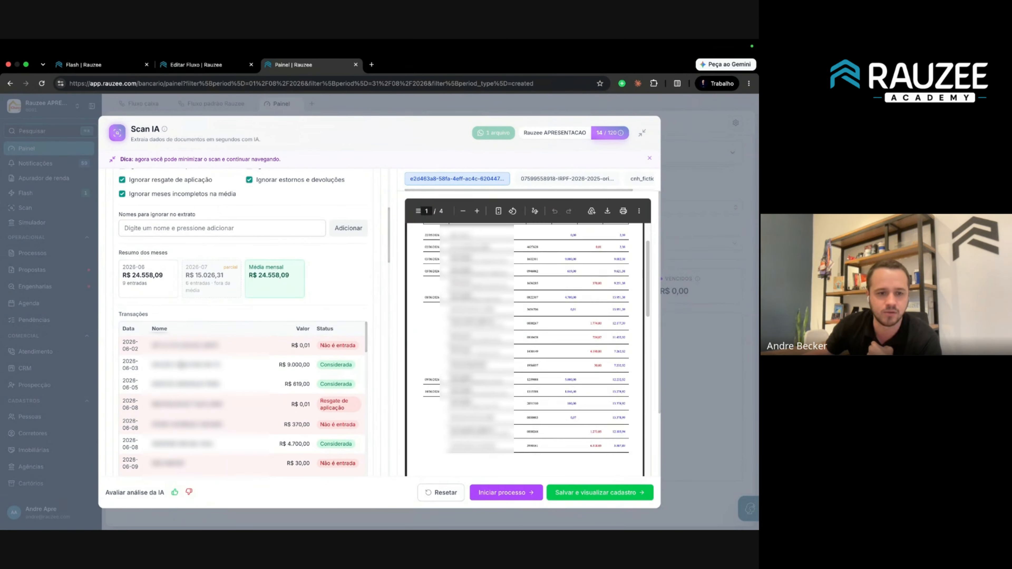
scroll(178, 358, down, 1)
scroll(239, 367, down, 3)
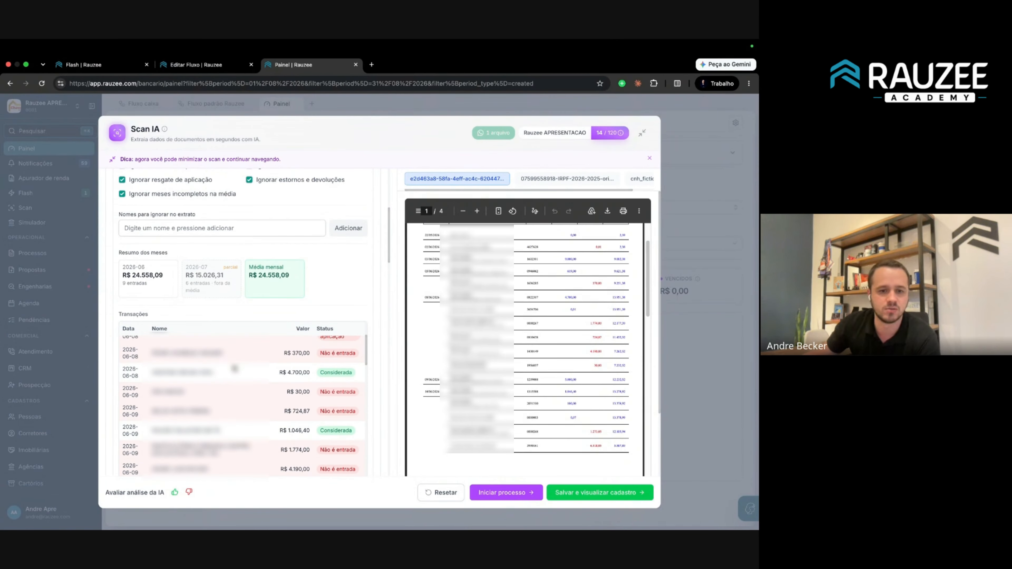
scroll(174, 369, down, 1)
scroll(199, 339, up, 4)
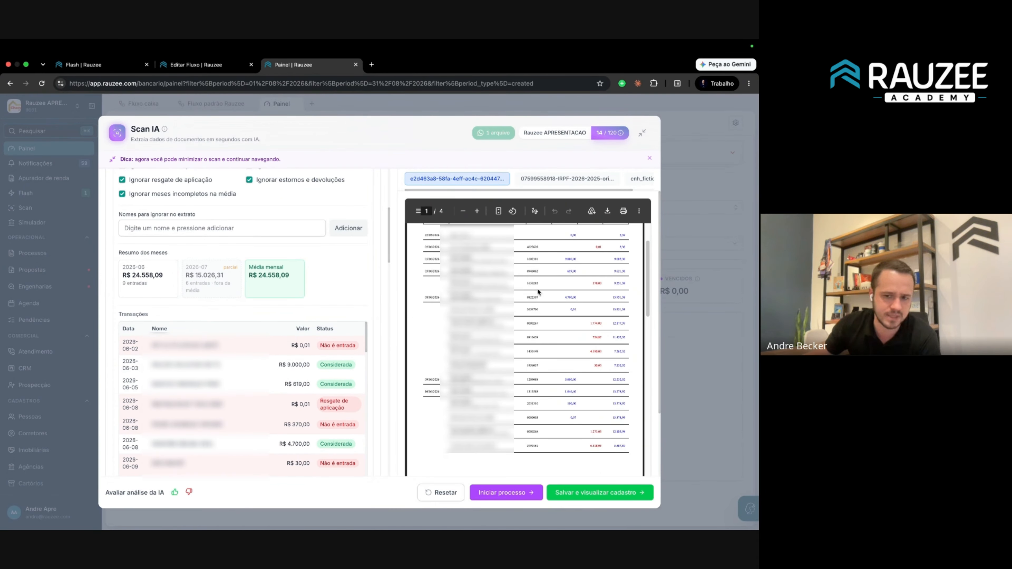
scroll(538, 293, down, 15)
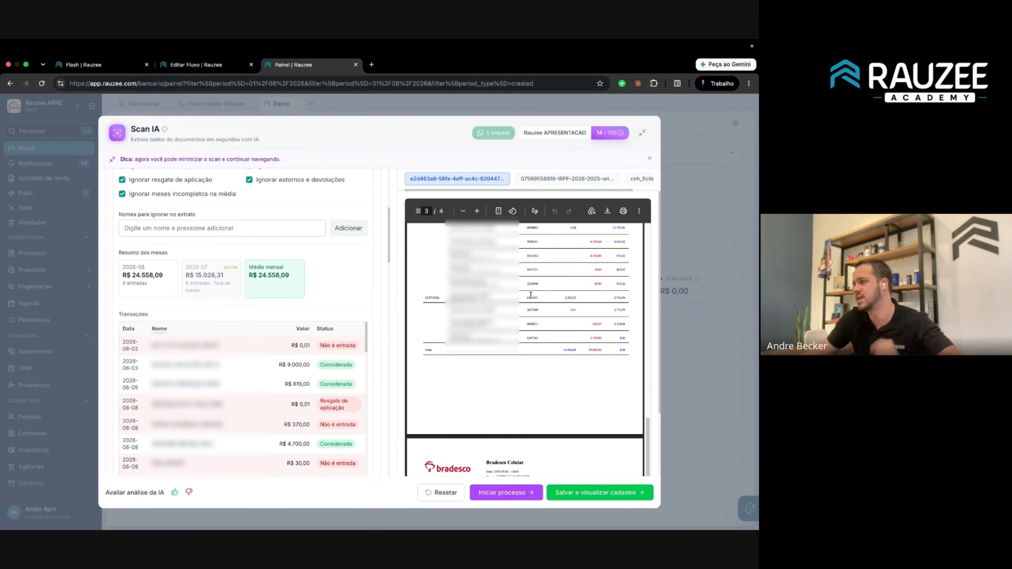
scroll(277, 316, down, 3)
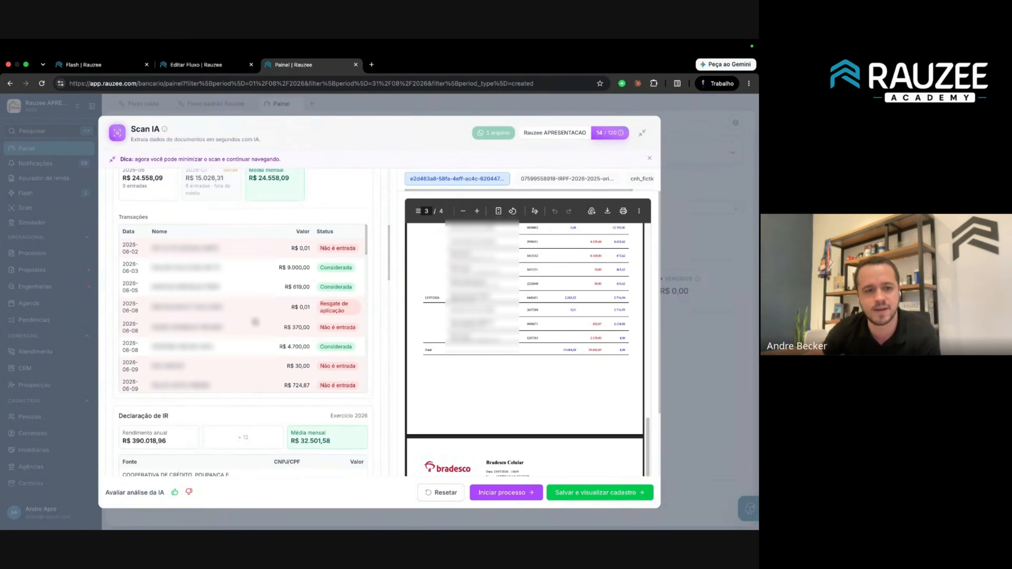
scroll(201, 307, up, 6)
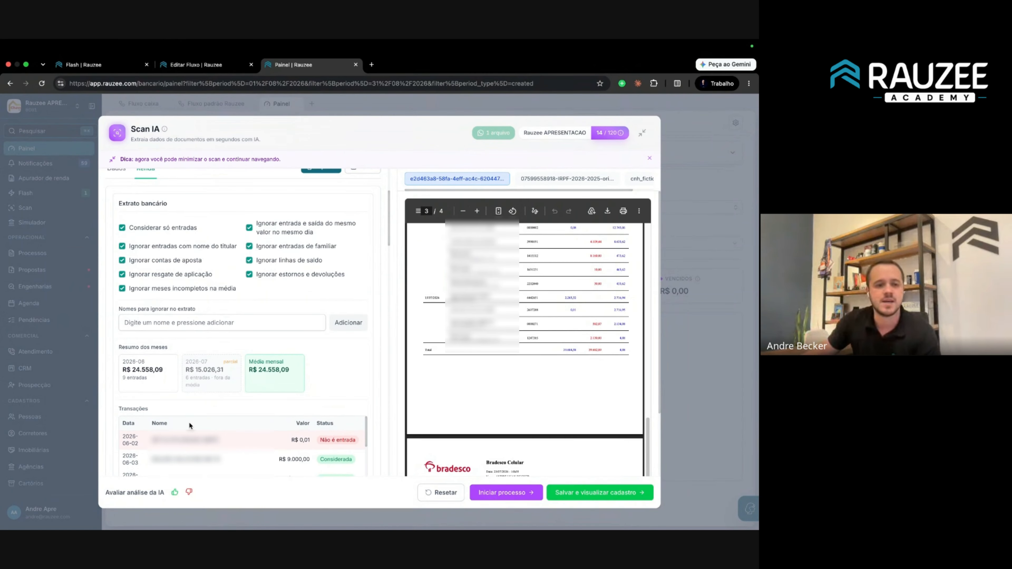
scroll(345, 388, down, 5)
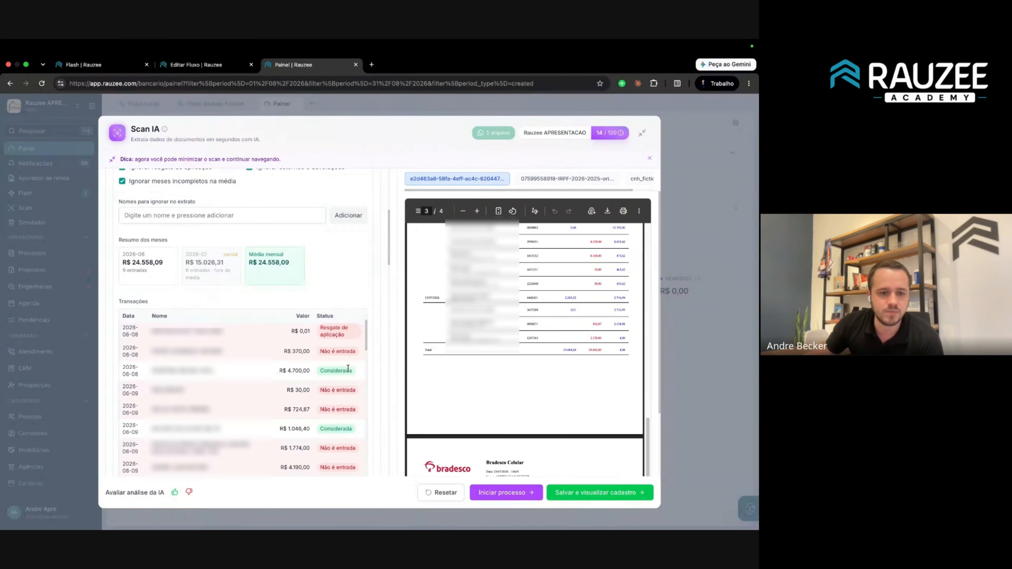
Select the payer's full name on the R$ 4.700,00 transaction.
double_click(204, 371)
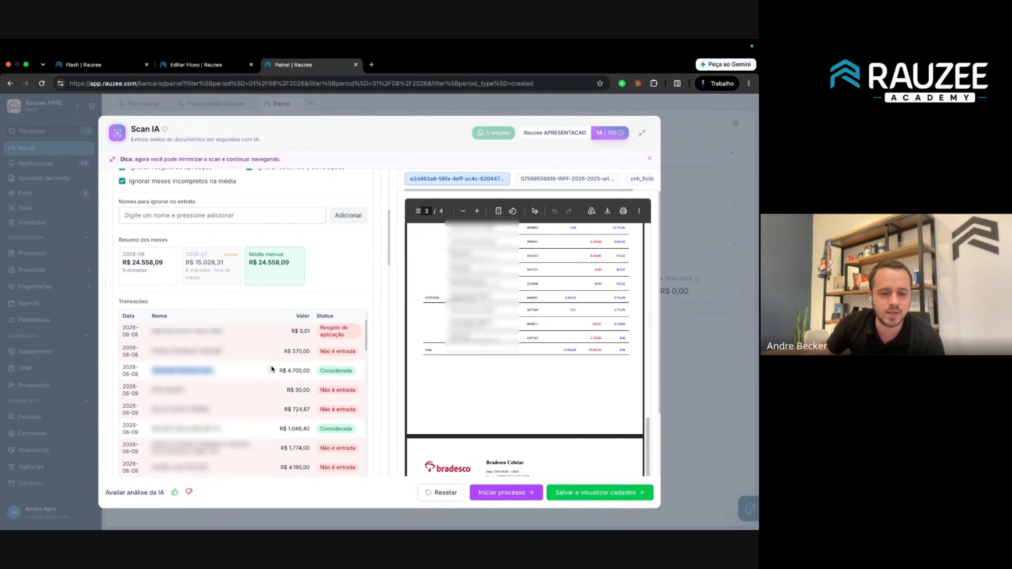
scroll(335, 266, up, 3)
drag(330, 277, 165, 214)
click(180, 211)
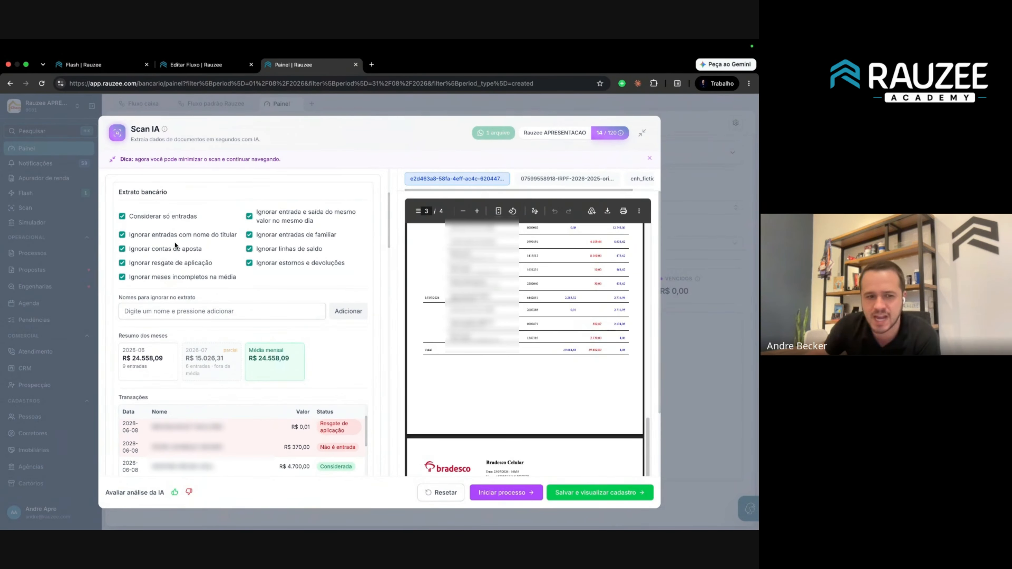
scroll(282, 286, down, 1)
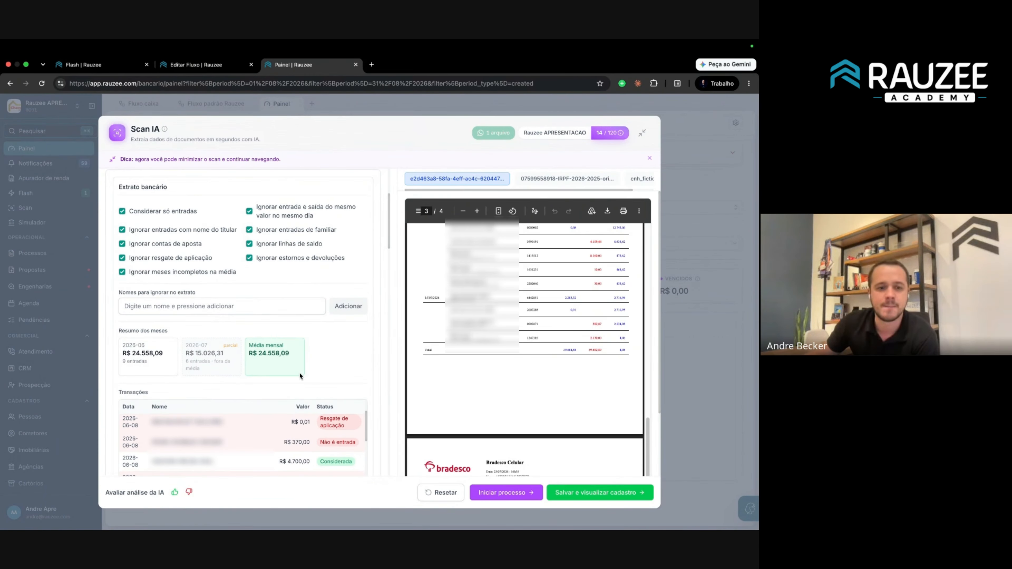
scroll(326, 335, down, 2)
triple_click(188, 404)
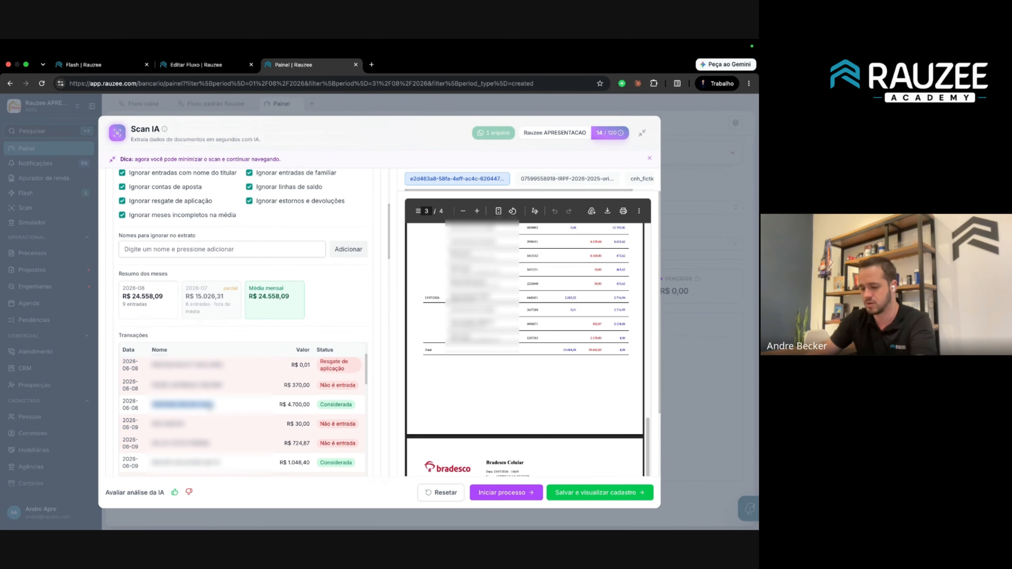
click(223, 249)
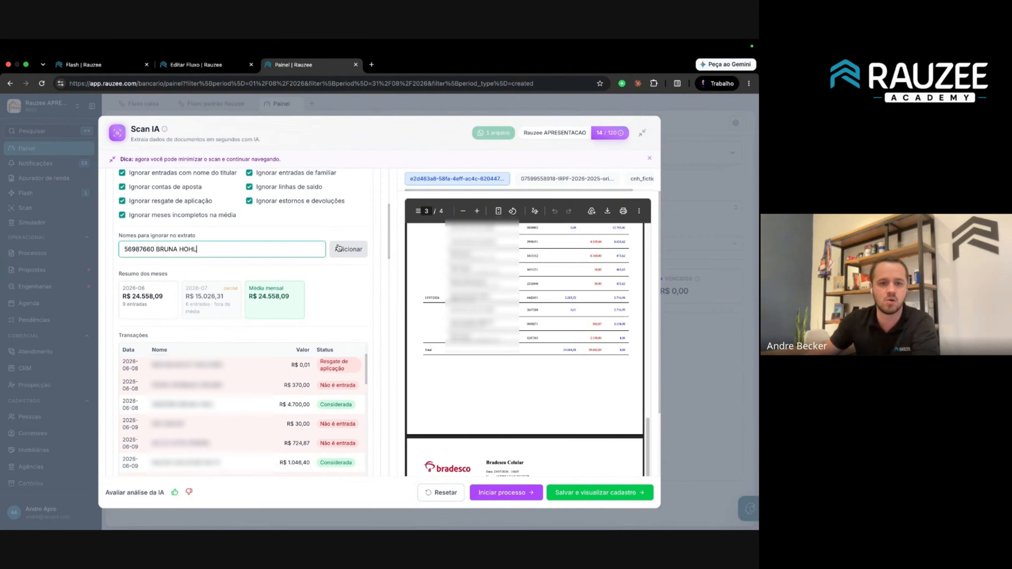
click(348, 249)
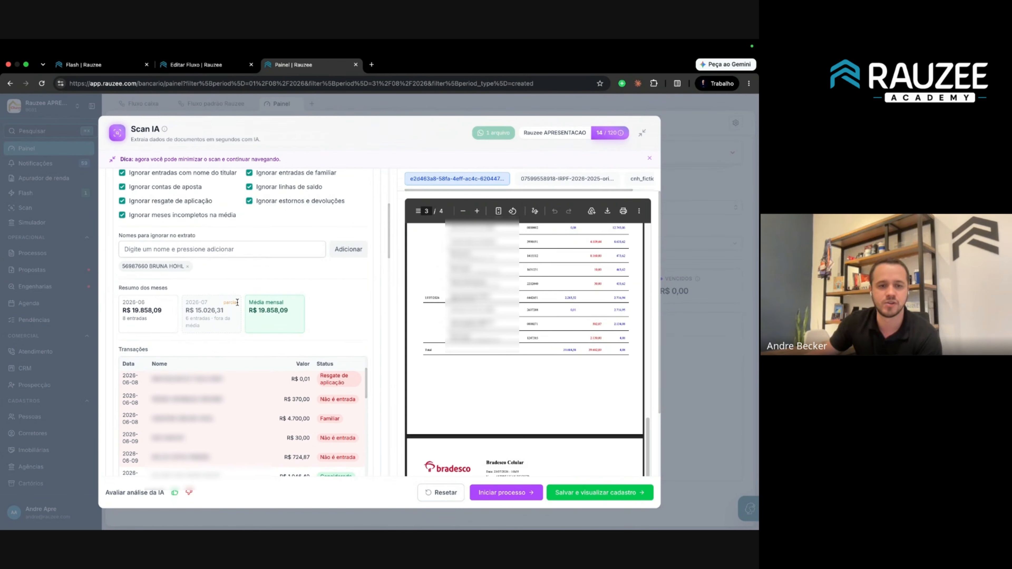
drag(186, 310, 299, 320)
click(310, 320)
drag(184, 325, 118, 305)
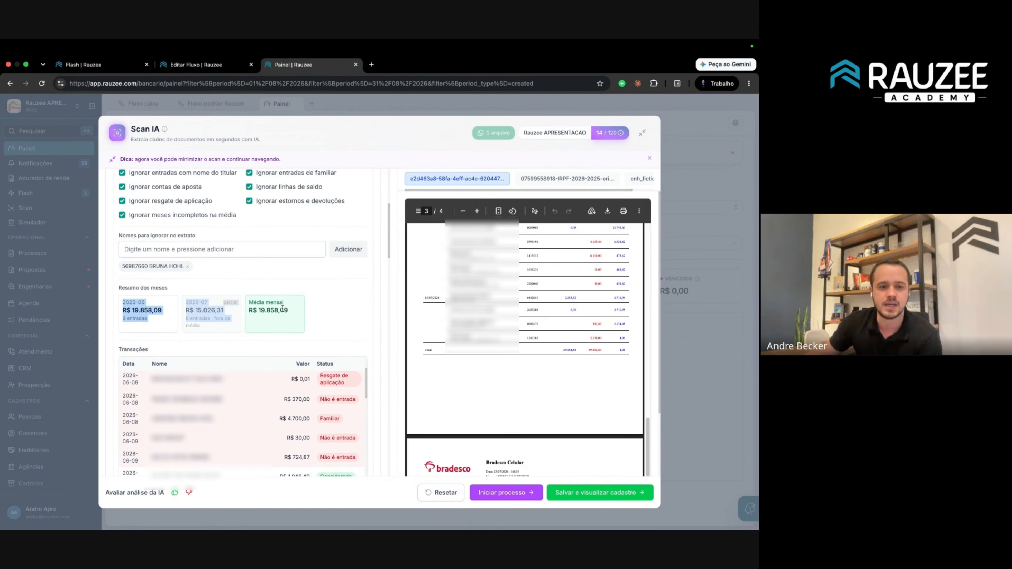
click(290, 312)
drag(290, 314, 185, 303)
click(295, 309)
scroll(274, 247, up, 1)
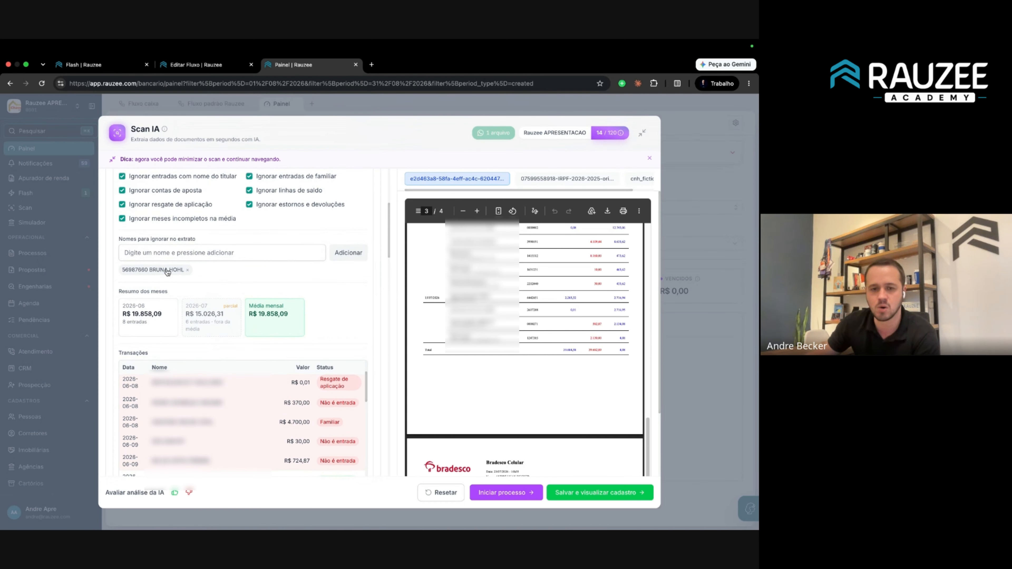
scroll(423, 267, down, 5)
scroll(576, 327, up, 7)
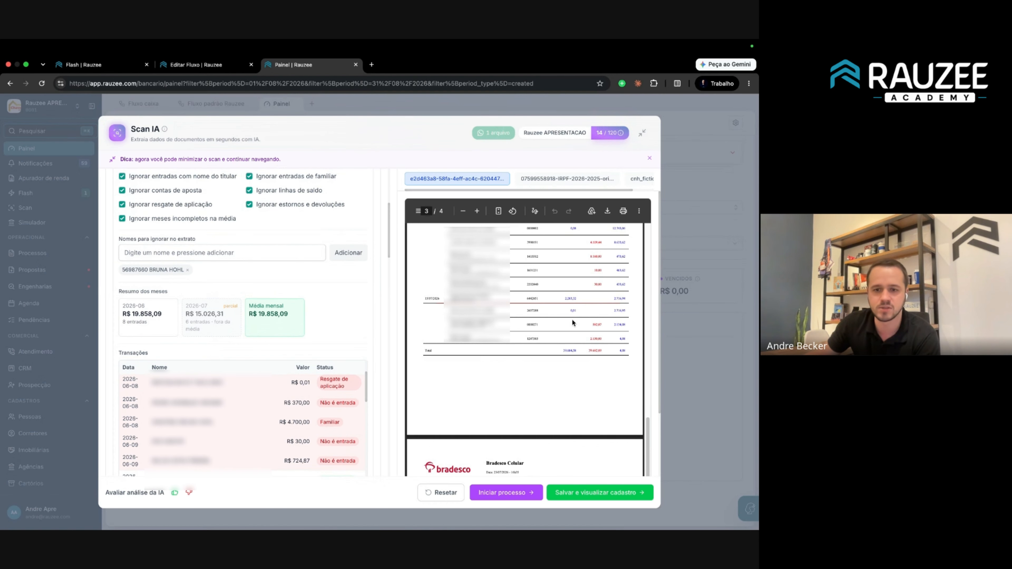
scroll(228, 349, down, 8)
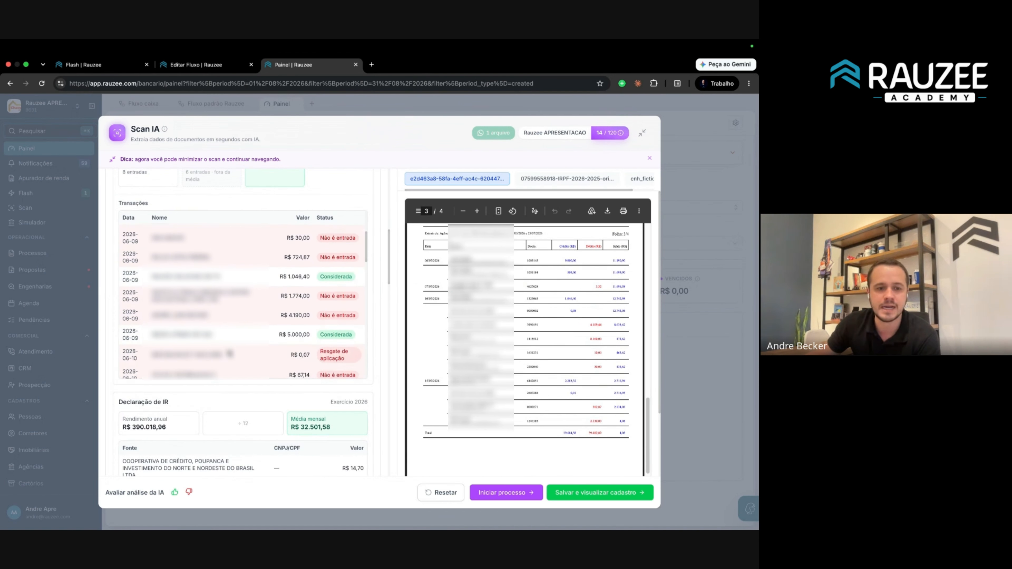
Preview the IRPF declaration and highlight its COOPERATIVA and RAUZEE SOLUÇÕES EM TECNOLOGIA LTDA sources.
scroll(193, 412, down, 2)
click(579, 186)
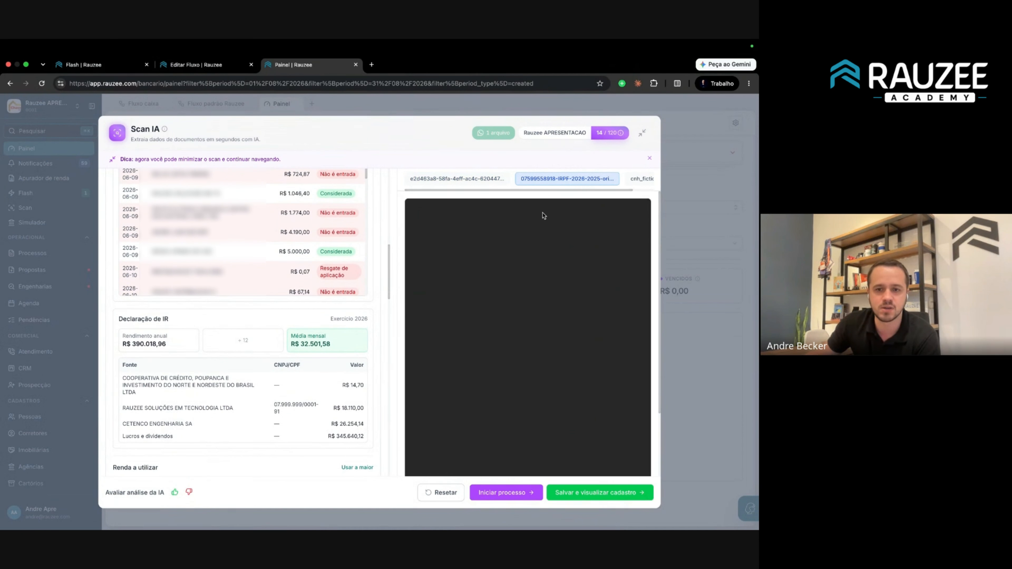
scroll(487, 318, down, 1)
scroll(199, 431, down, 1)
scroll(198, 430, down, 2)
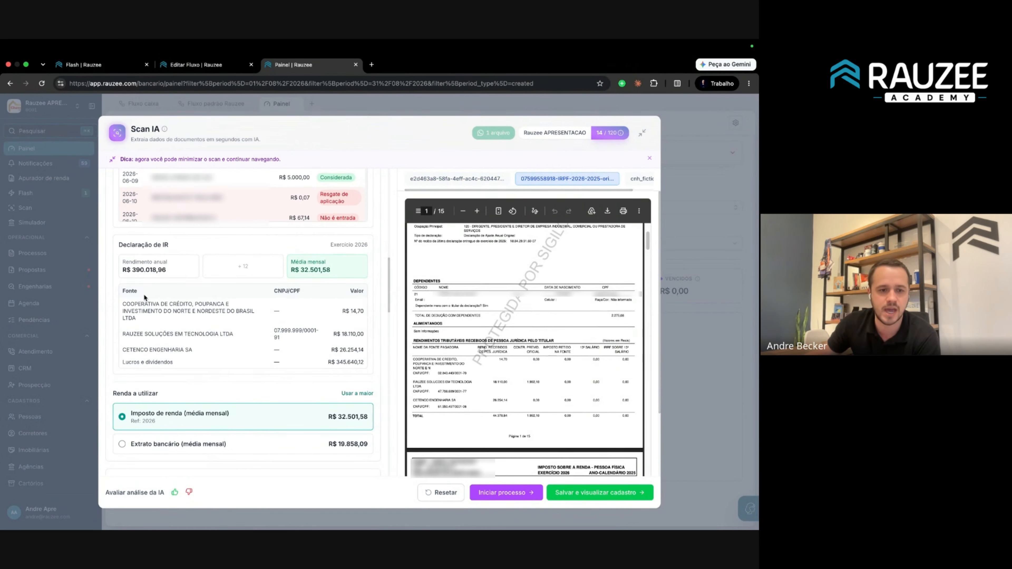
drag(129, 303, 173, 305)
click(194, 310)
click(274, 320)
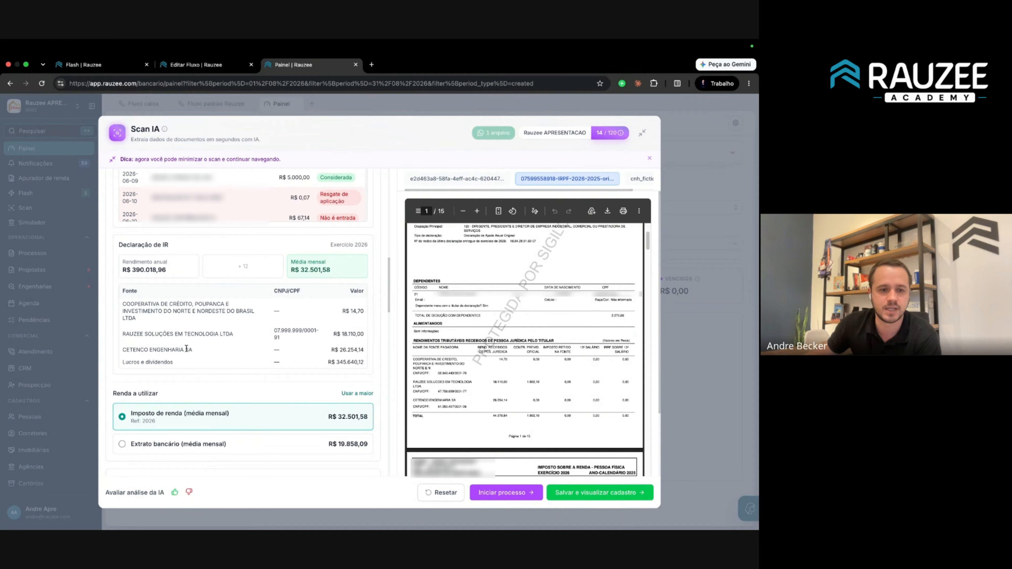
drag(122, 330, 218, 344)
click(269, 336)
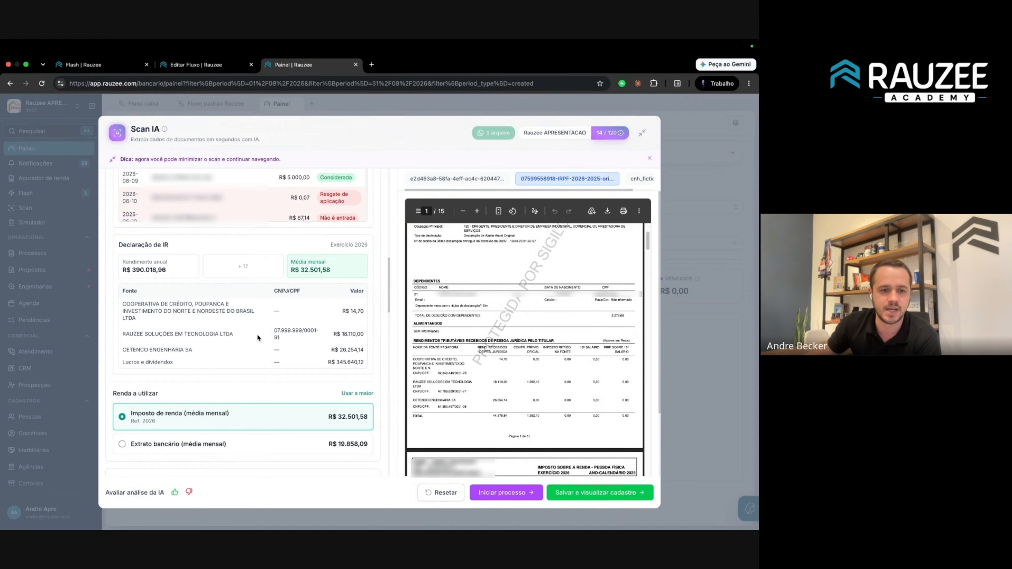
Compare the R$ 32.501,58 IR average against the bank statement average under Renda a utilizar.
scroll(228, 376, down, 2)
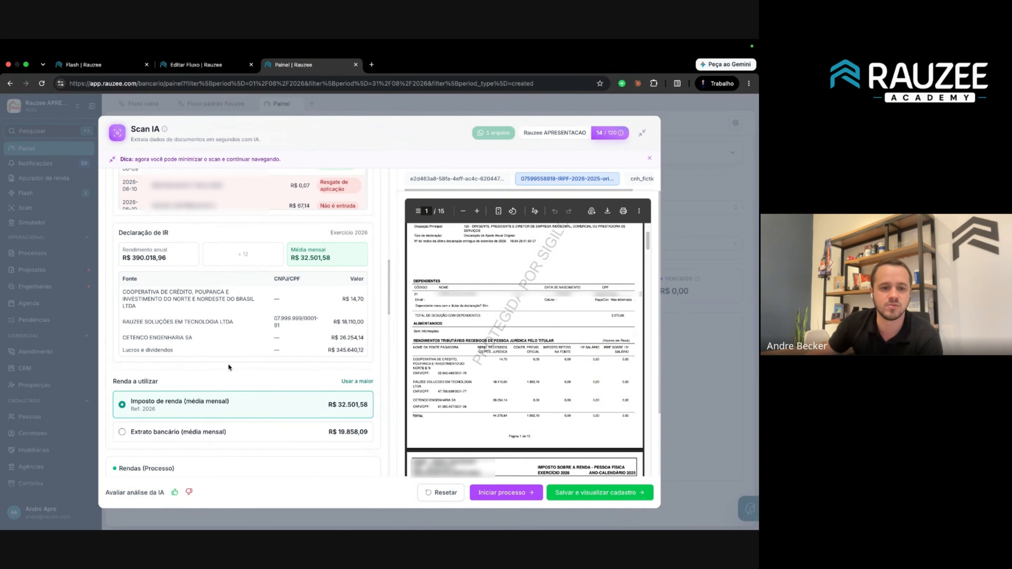
scroll(335, 339, up, 1)
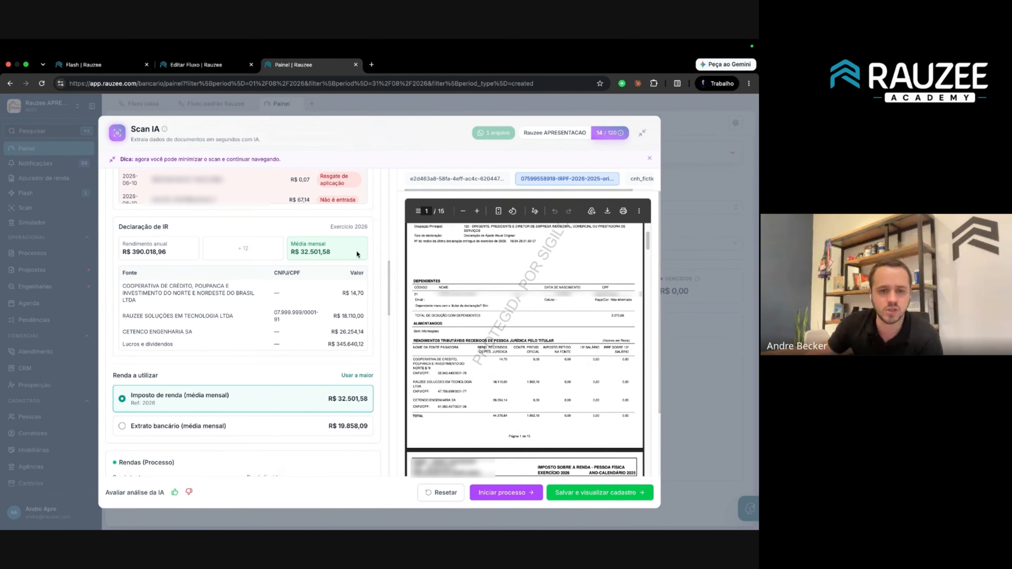
drag(347, 250, 295, 239)
click(296, 238)
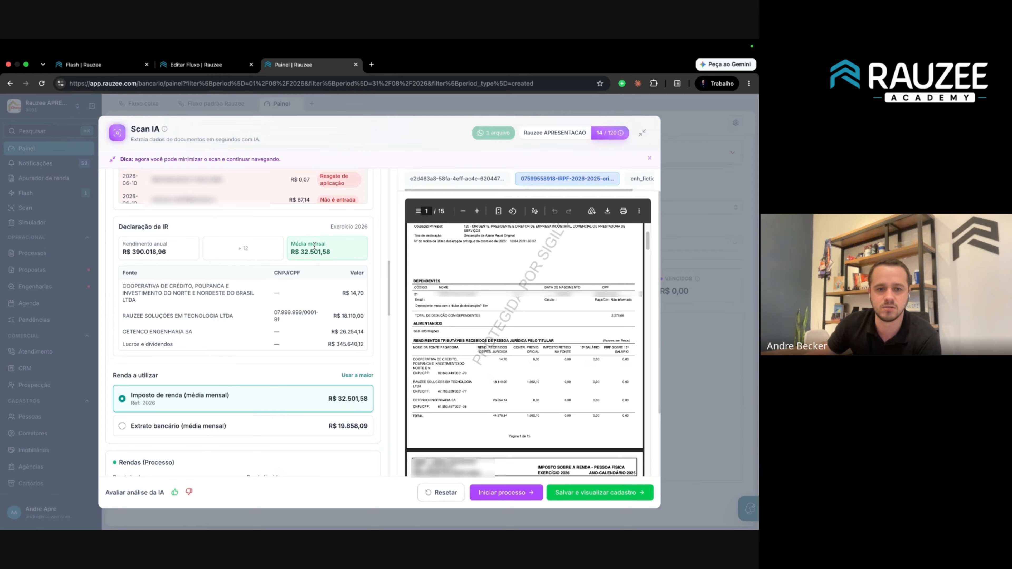
scroll(181, 350, down, 2)
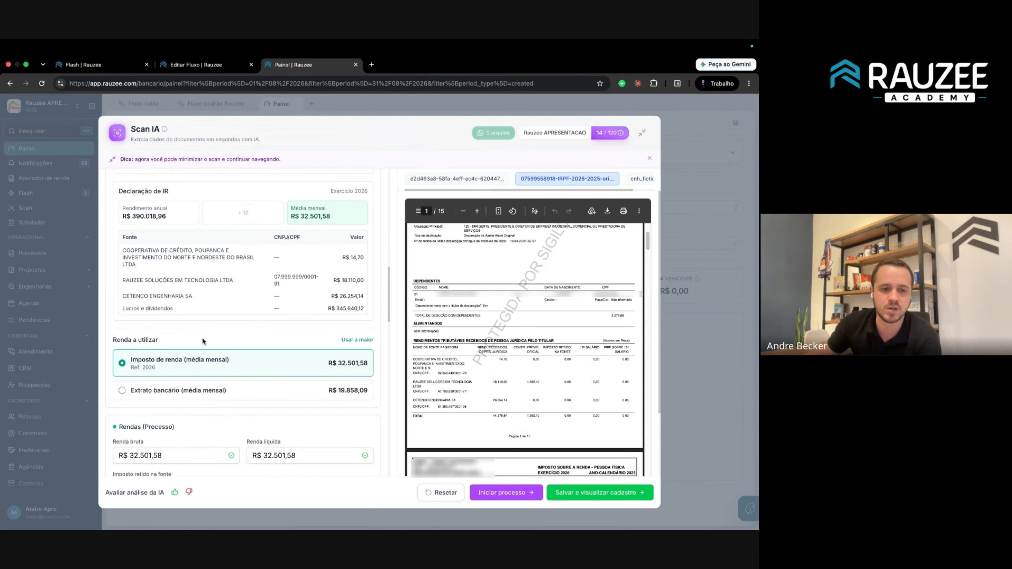
click(203, 395)
click(242, 367)
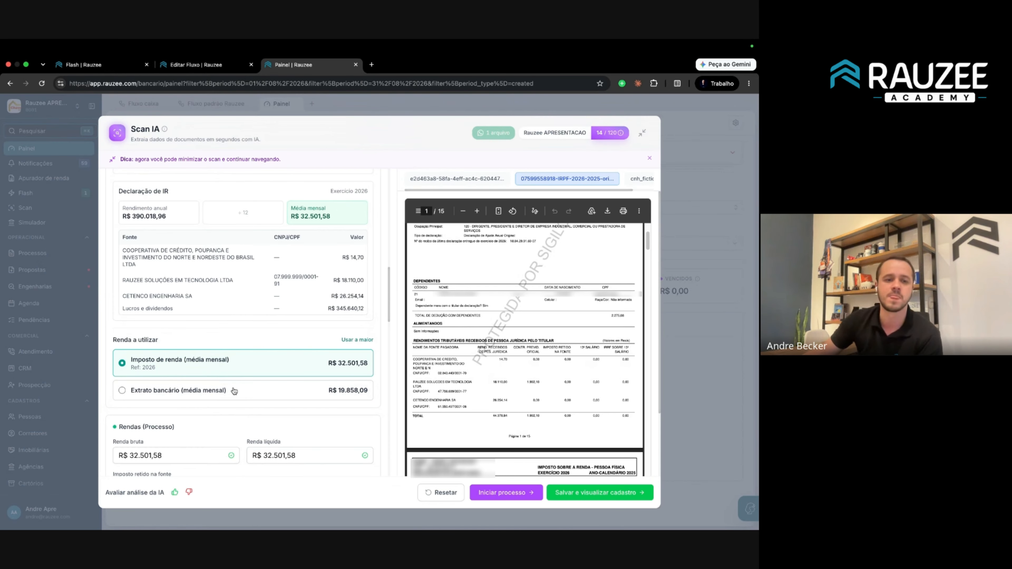
click(235, 392)
Select 'Extrato bancário (média mensal)' as Renda a utilizar, then return up to the Resumo.
click(229, 366)
click(231, 390)
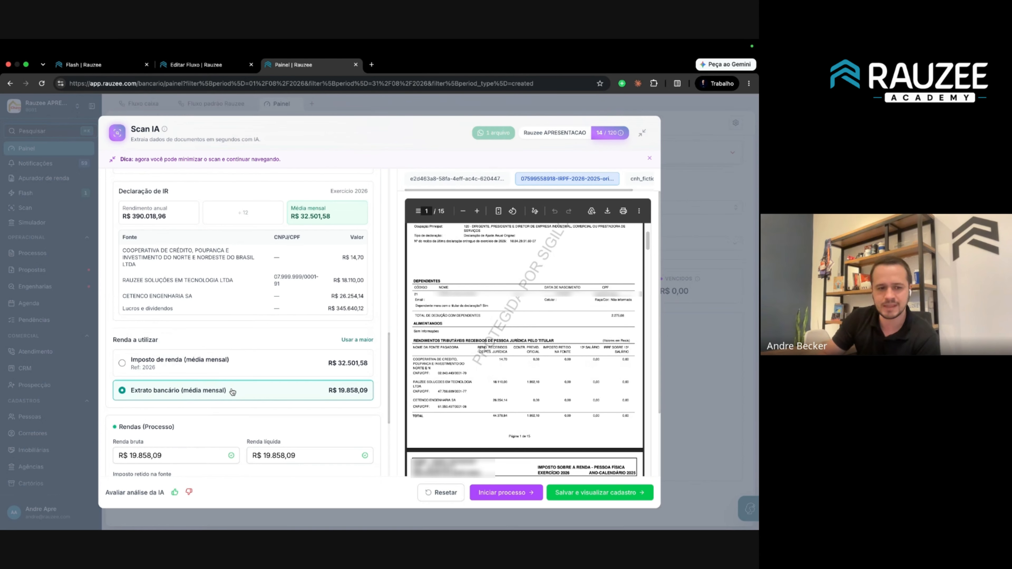
scroll(233, 392, down, 3)
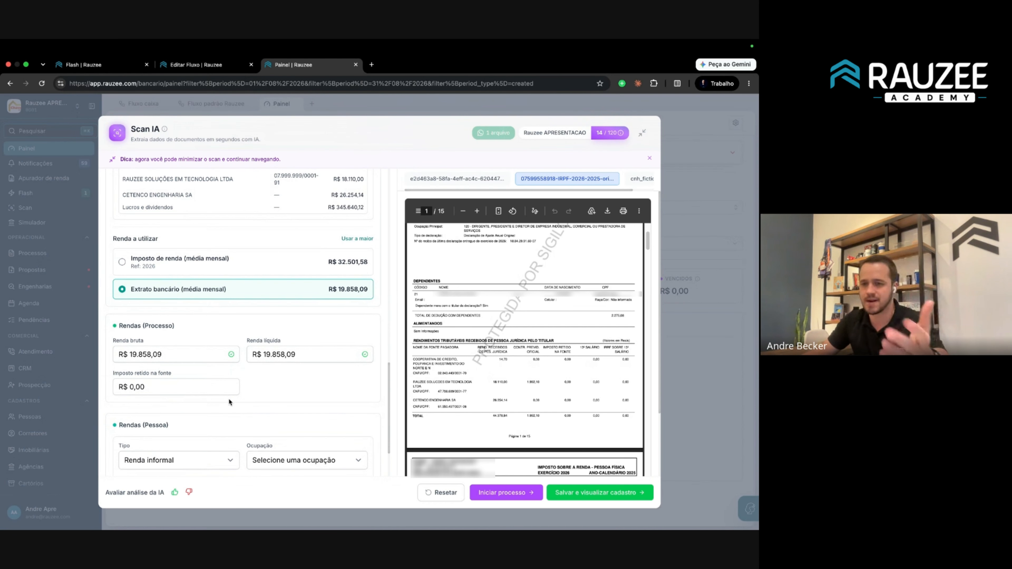
scroll(217, 367, up, 5)
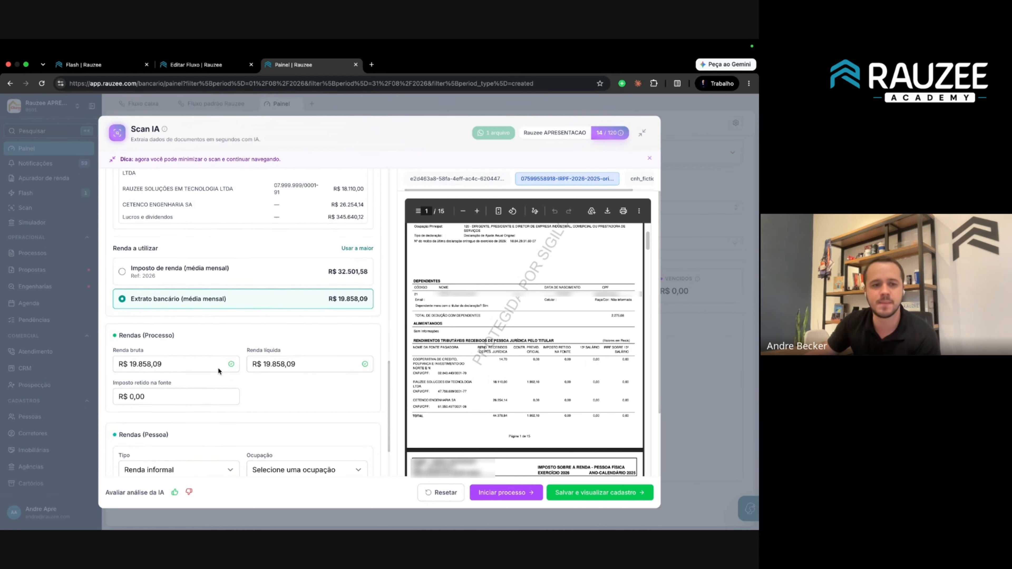
scroll(293, 352, up, 6)
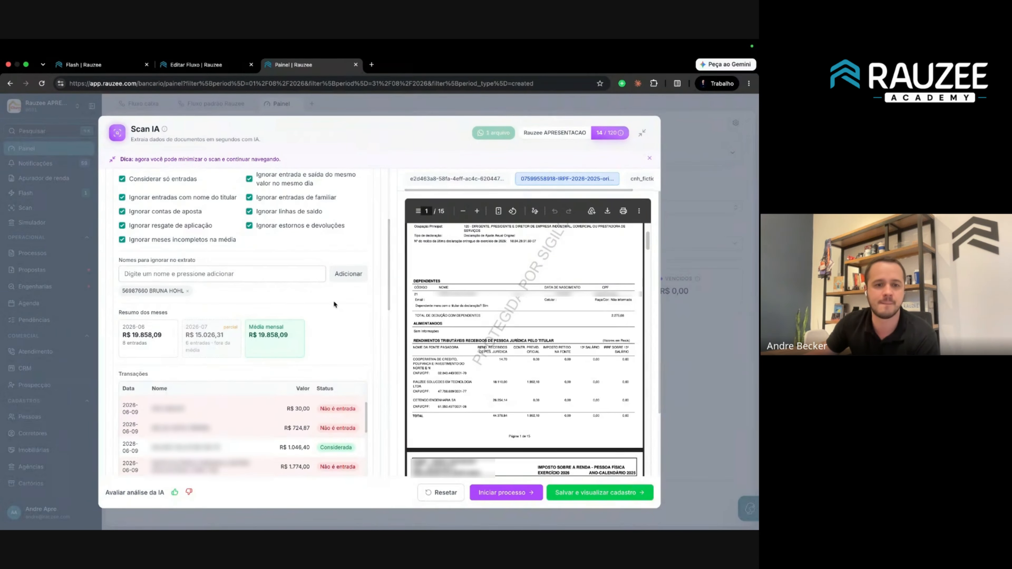
scroll(263, 354, down, 15)
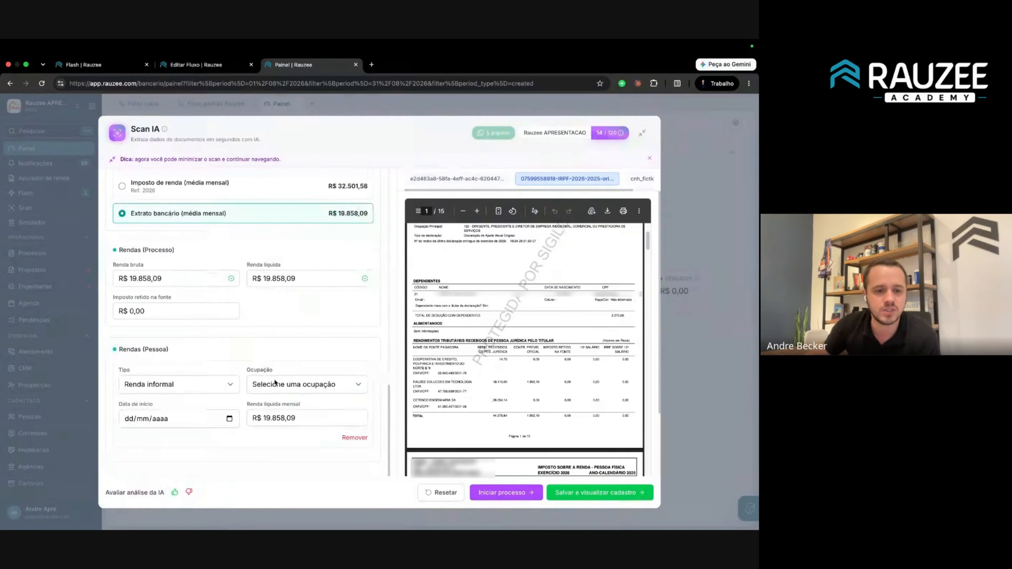
scroll(218, 373, up, 10)
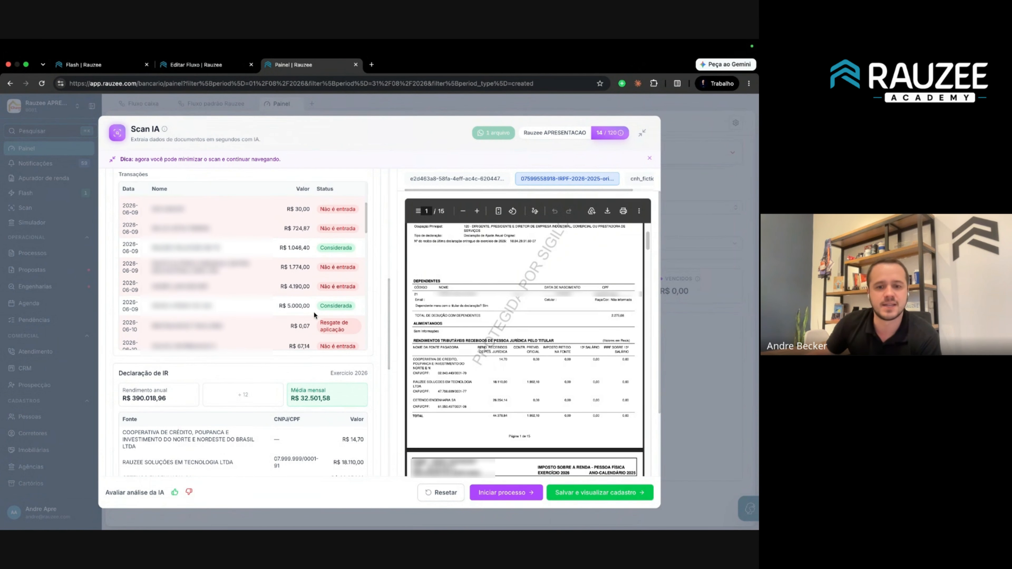
scroll(318, 319, up, 5)
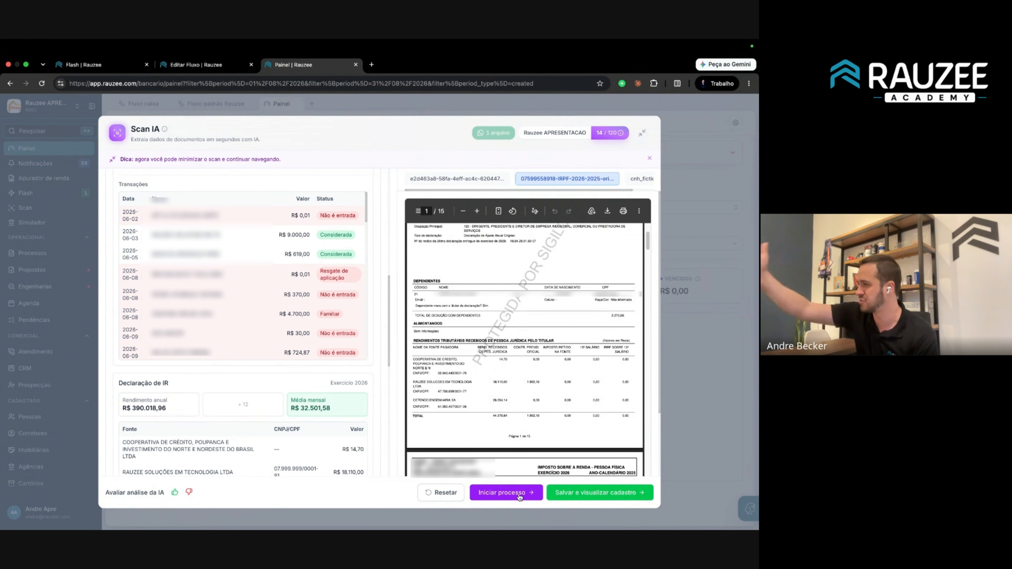
scroll(253, 327, up, 1)
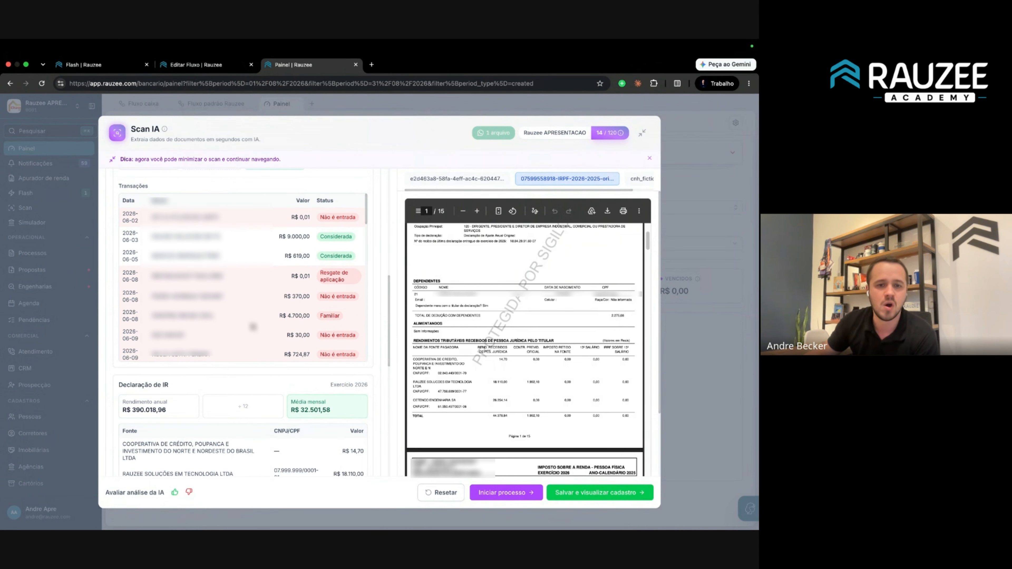
scroll(253, 327, up, 10)
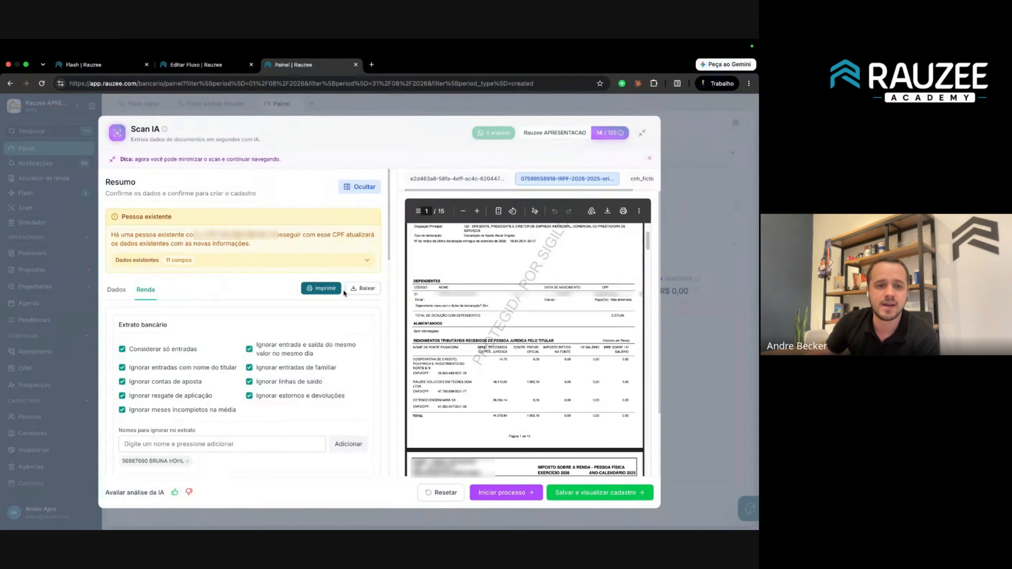
Print the three-page Relatório de Apuração de Renda after reviewing its preview.
click(323, 289)
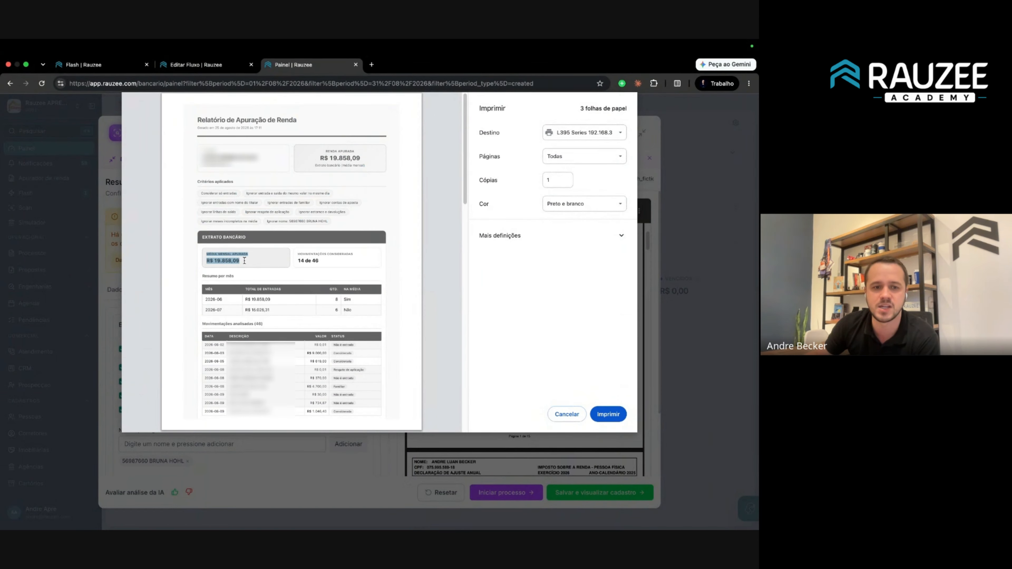
scroll(239, 271, down, 5)
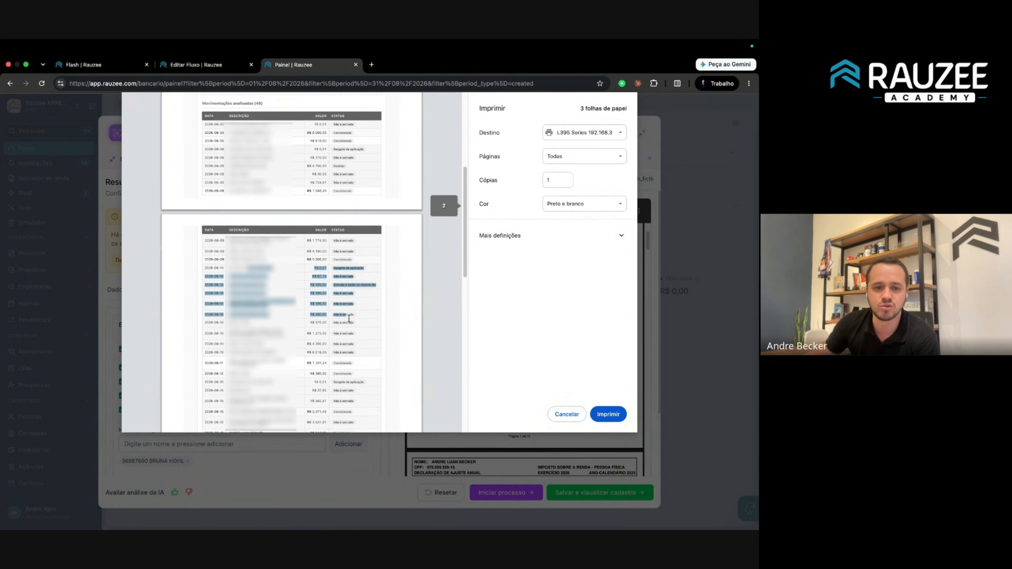
scroll(352, 339, down, 3)
scroll(346, 299, down, 10)
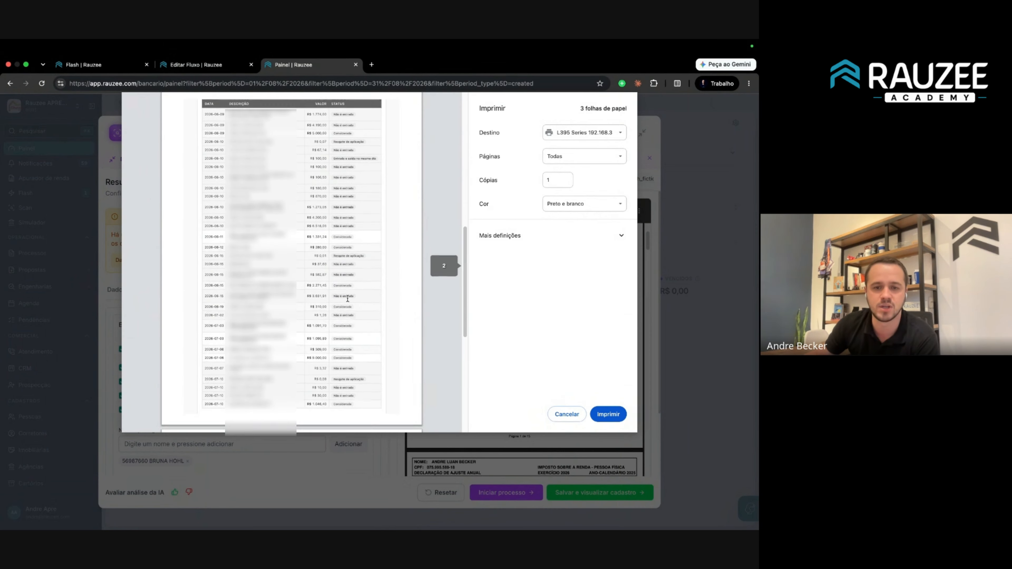
scroll(363, 286, up, 20)
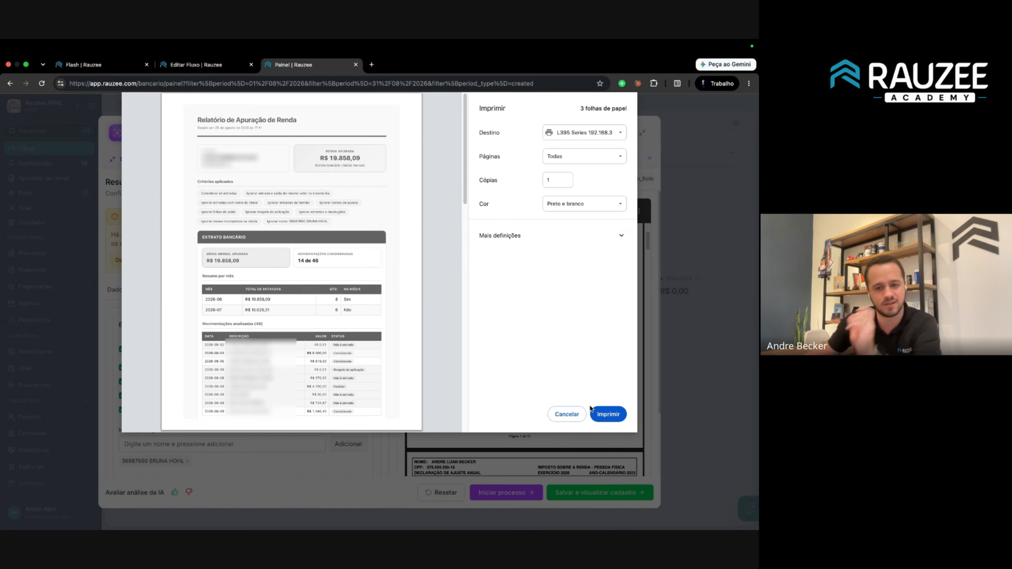
click(580, 413)
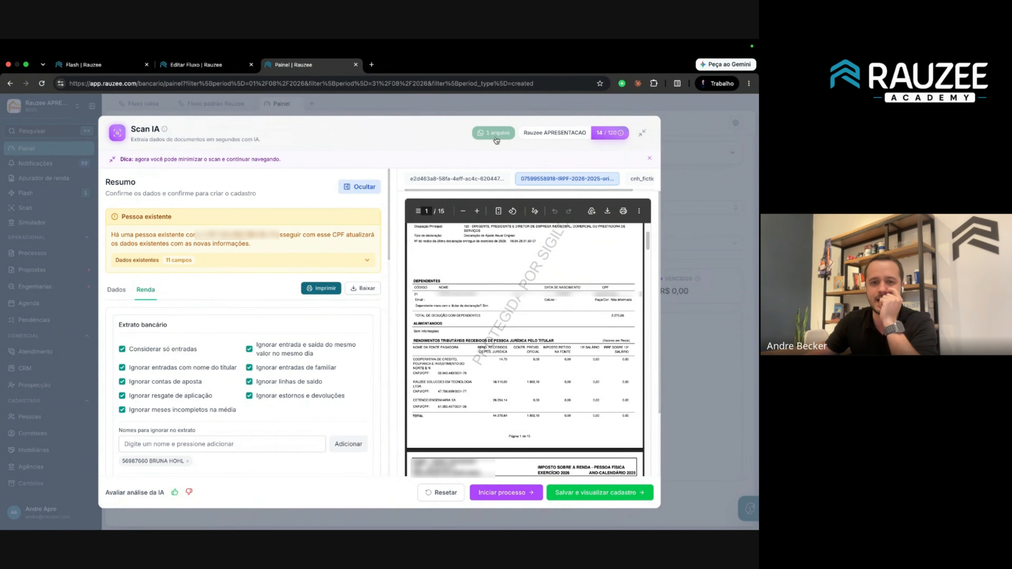
Close the Scan IA modal and switch to the 'Flash | Rauzee' tab.
click(445, 493)
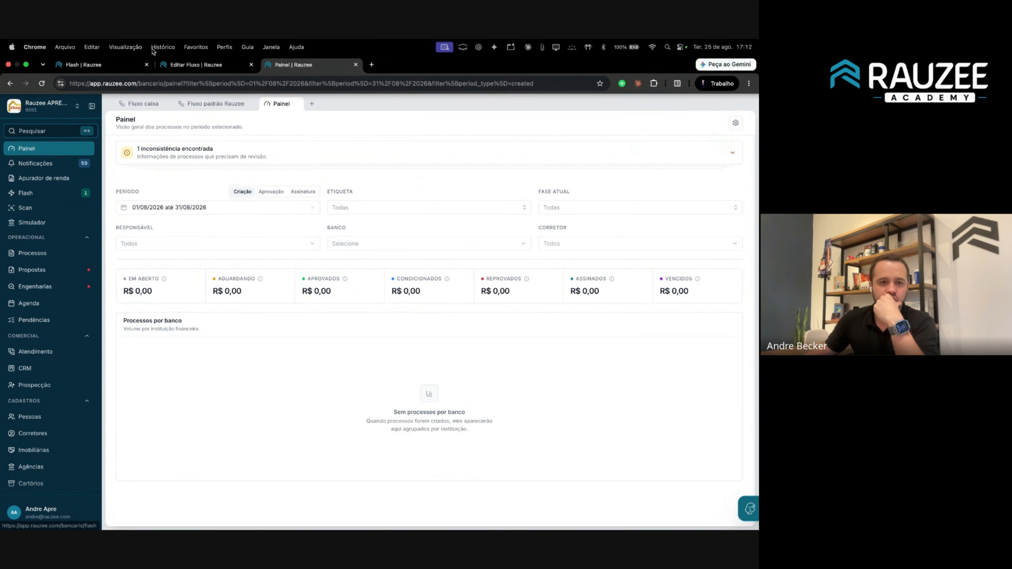
click(112, 67)
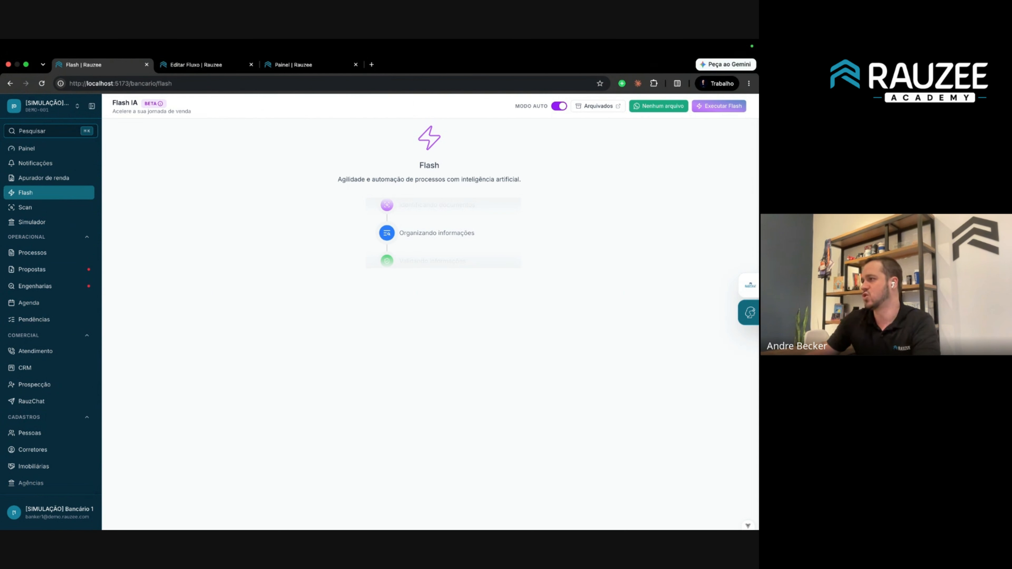